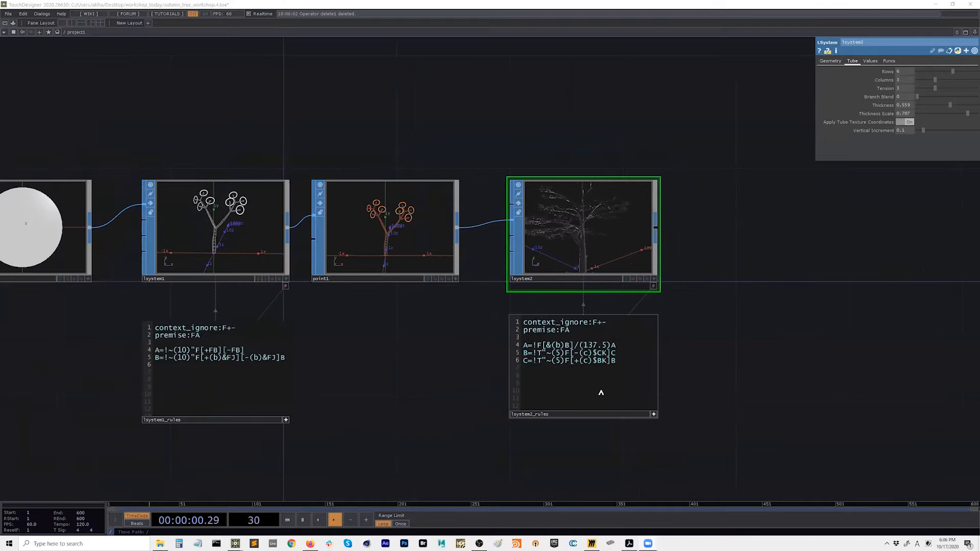
Turn off the interactive viewers of the lsystem2_rules and lsystem1_rules nodes
click(652, 415)
click(286, 419)
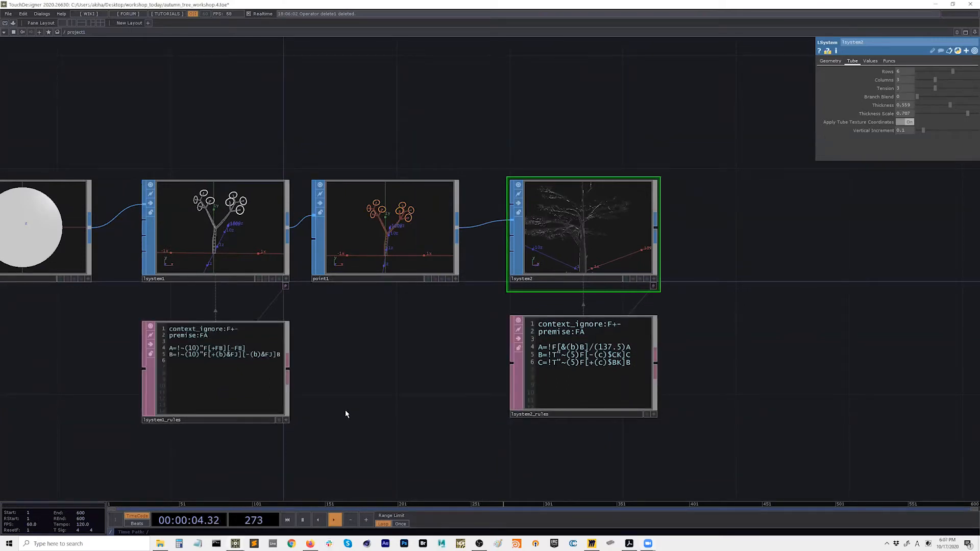
drag(381, 410, 397, 409)
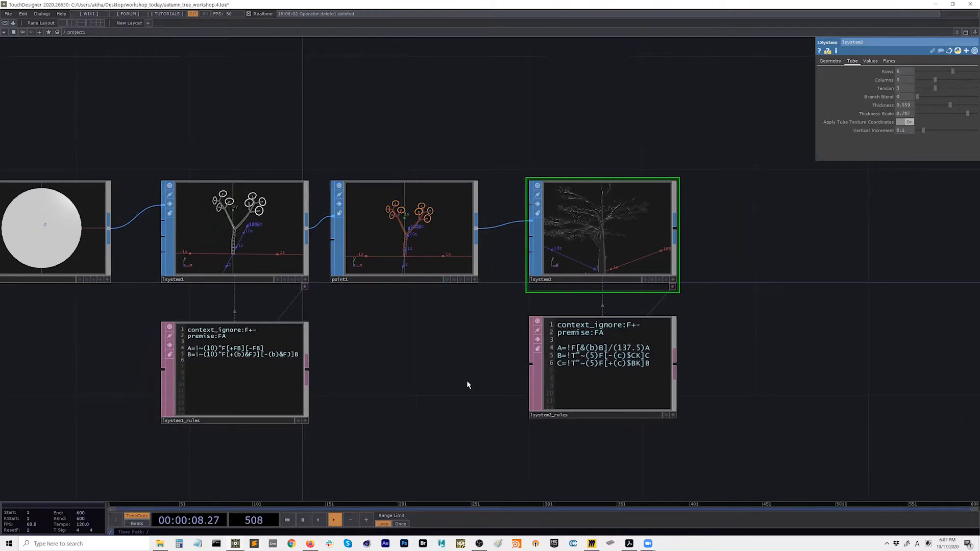
Examine the tree generated by lsystem2 in its interactive viewer, from several sides and up close, using wireframe display
scroll(711, 253, up, 4)
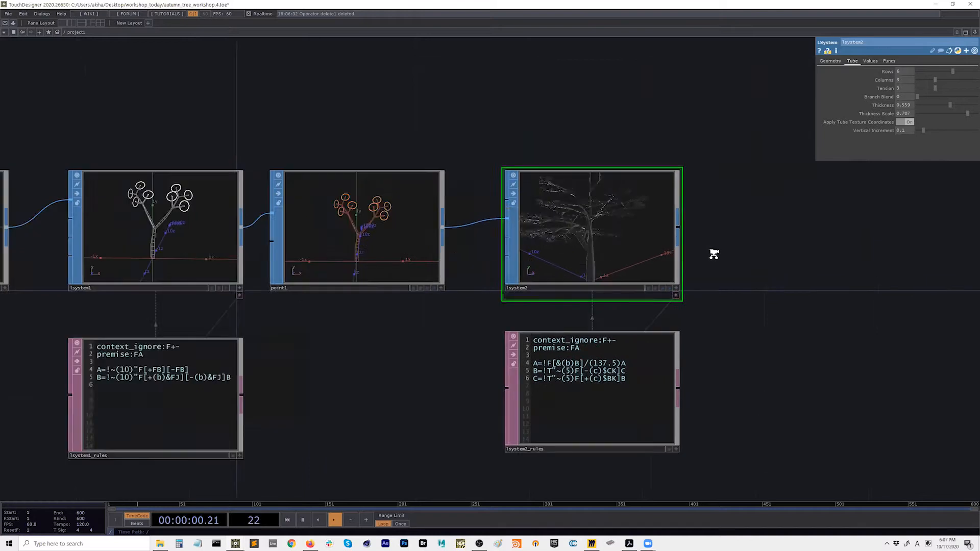
click(654, 312)
drag(614, 262, 532, 286)
scroll(541, 267, down, 3)
key(w)
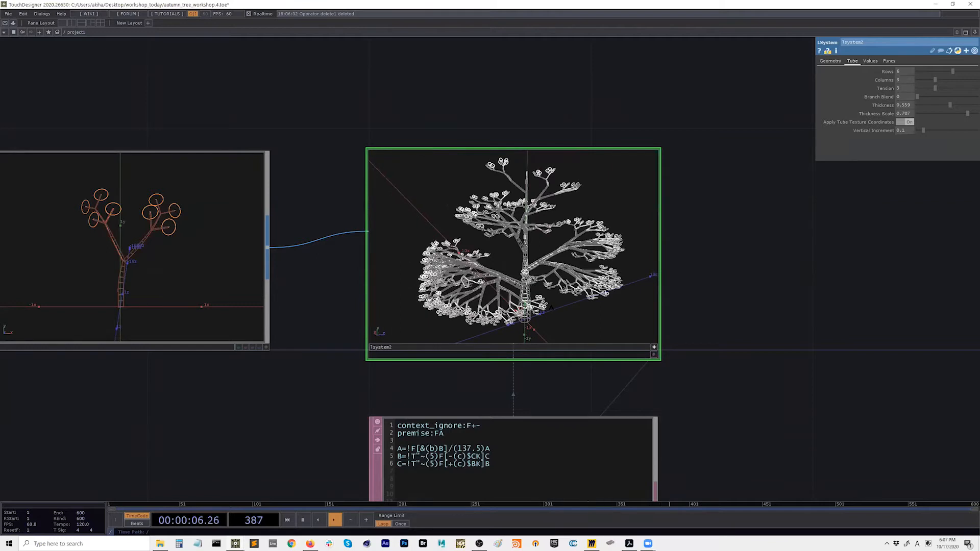
scroll(551, 308, up, 8)
drag(711, 303, 676, 181)
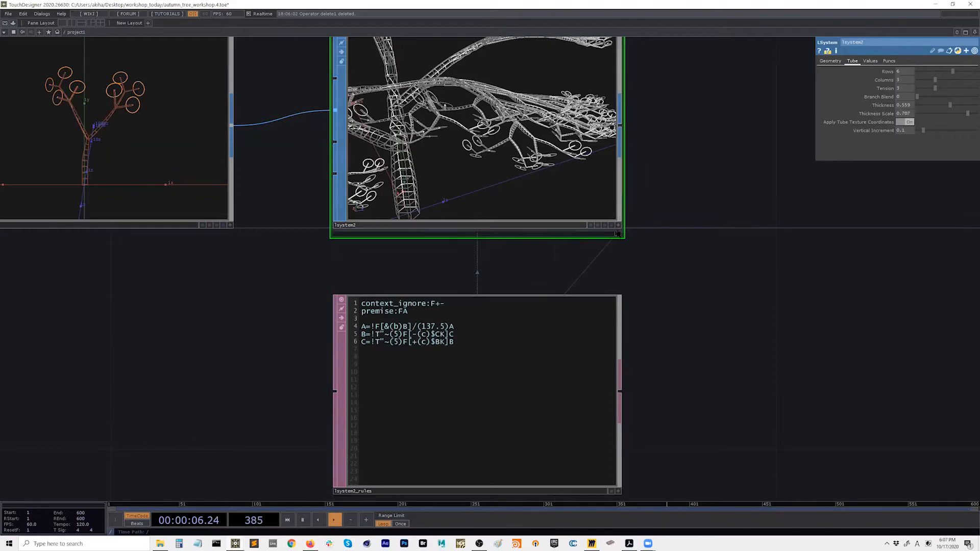
click(618, 225)
middle_drag(539, 187, 478, 182)
mouse_move(479, 181)
mouse_down()
mouse_move(521, 177)
mouse_move(483, 202)
mouse_move(498, 176)
mouse_up()
middle_drag(497, 176, 497, 184)
right_drag(496, 184, 494, 177)
drag(494, 177, 507, 182)
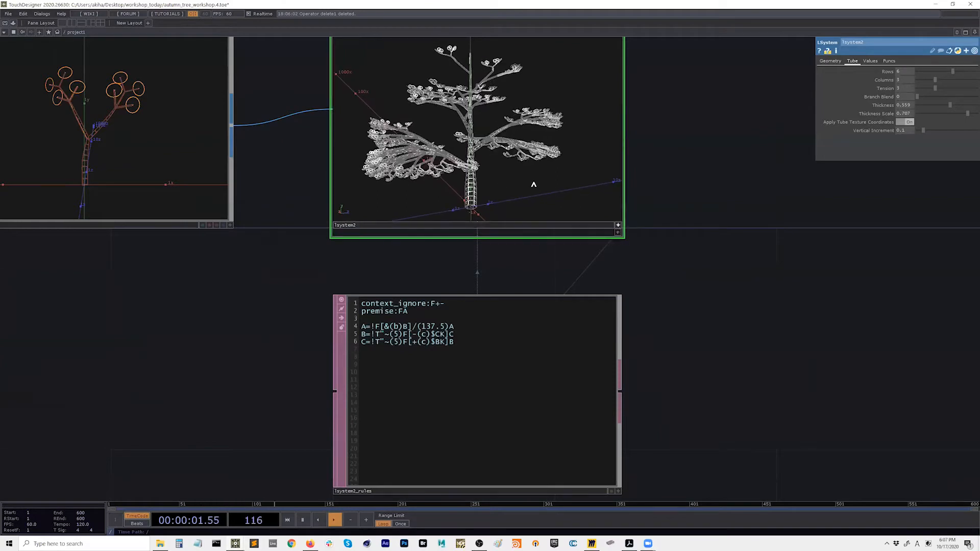
click(618, 225)
scroll(466, 221, down, 5)
scroll(351, 317, up, 4)
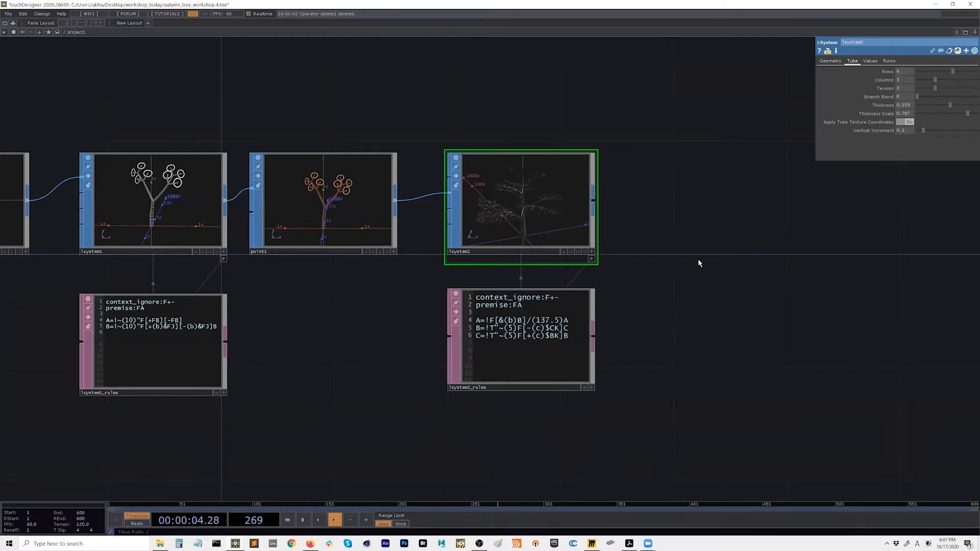
Add a Delete SOP connected to the output of lsystem2
drag(656, 259, 571, 257)
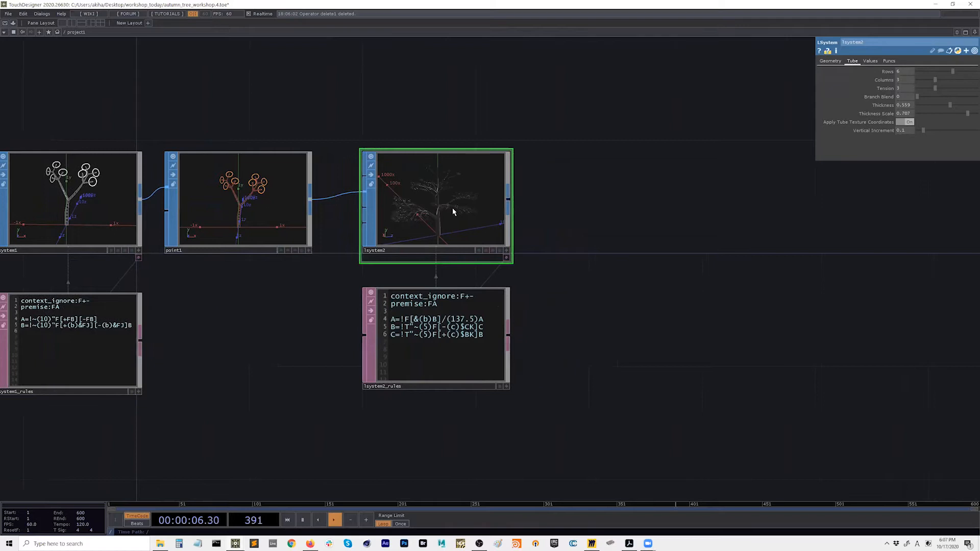
drag(513, 211, 448, 212)
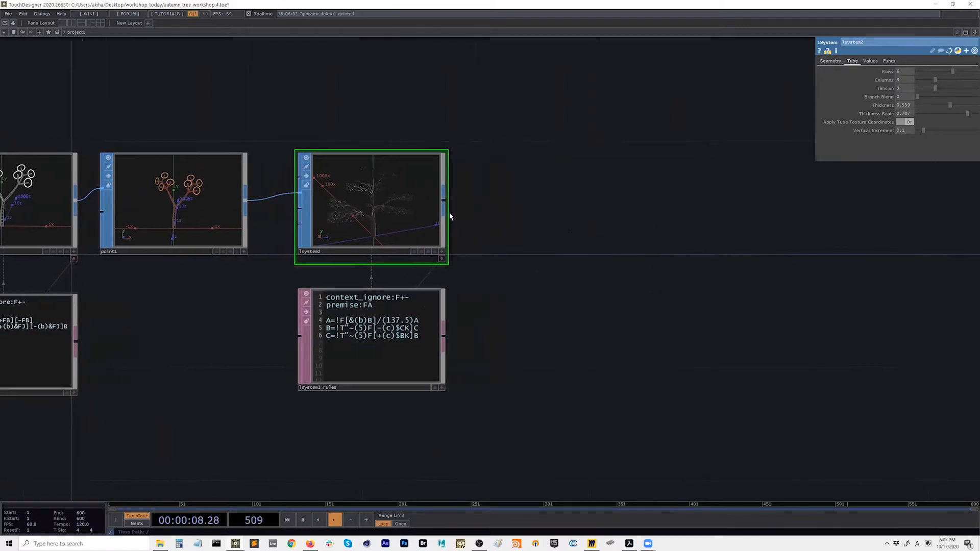
right_click(442, 201)
text(de)
click(387, 139)
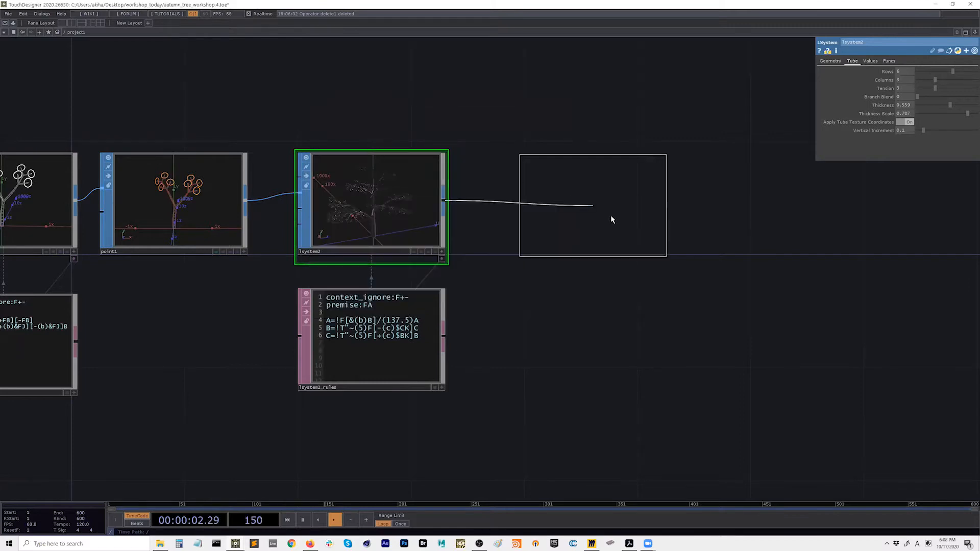
click(574, 208)
drag(557, 280, 493, 281)
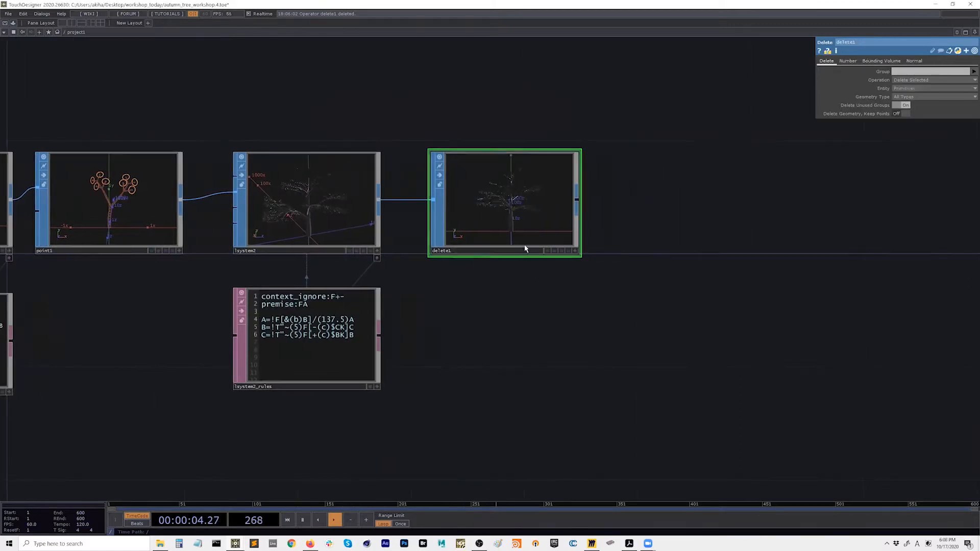
Set the Delete SOP's group to lsysJ and its operation to Delete Non-Selected
middle_drag(322, 214, 403, 313)
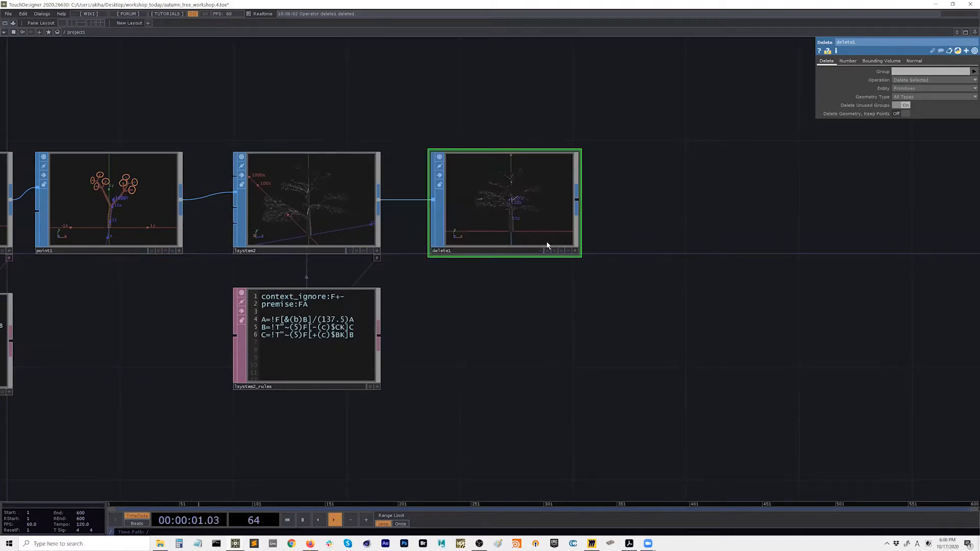
click(974, 71)
click(969, 80)
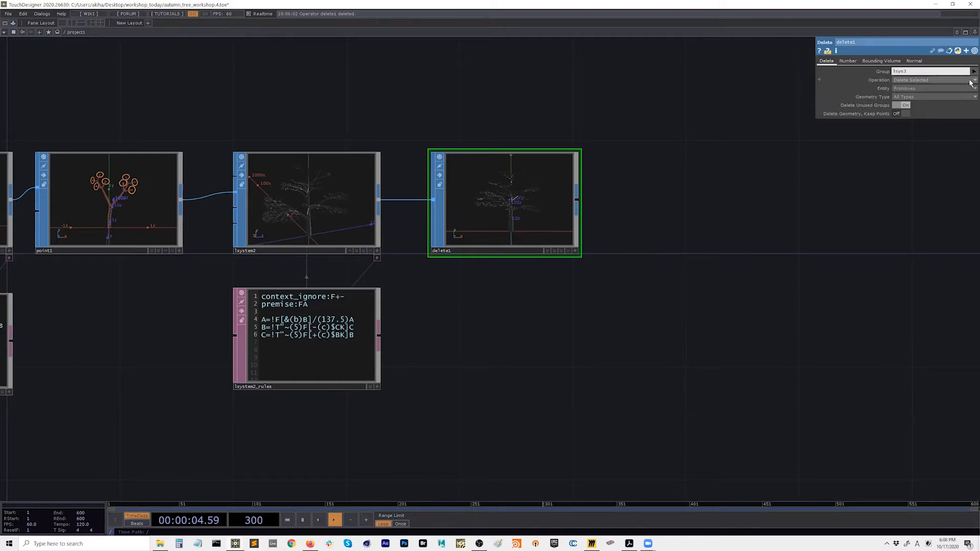
click(906, 82)
click(911, 94)
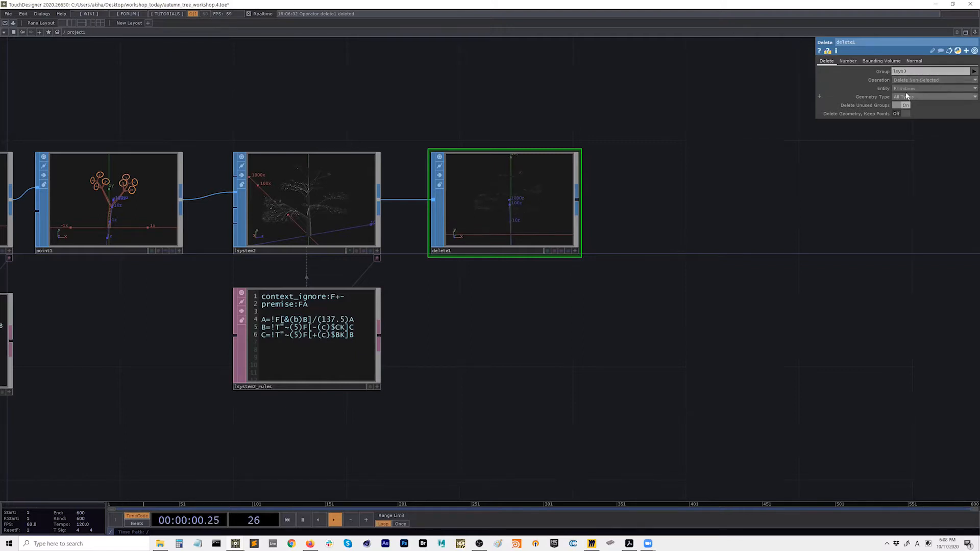
Examine the geometry kept by delete1 in its interactive viewer
click(574, 250)
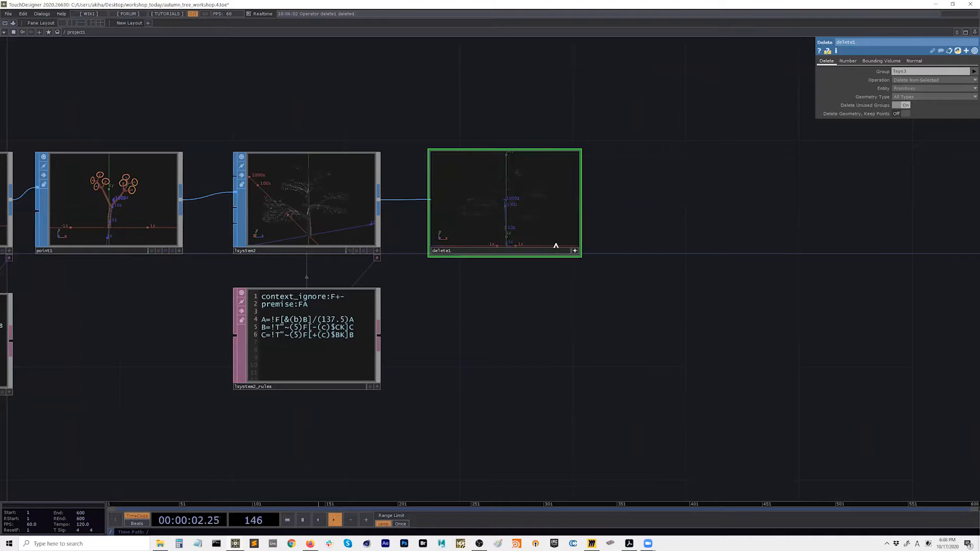
drag(500, 212, 506, 219)
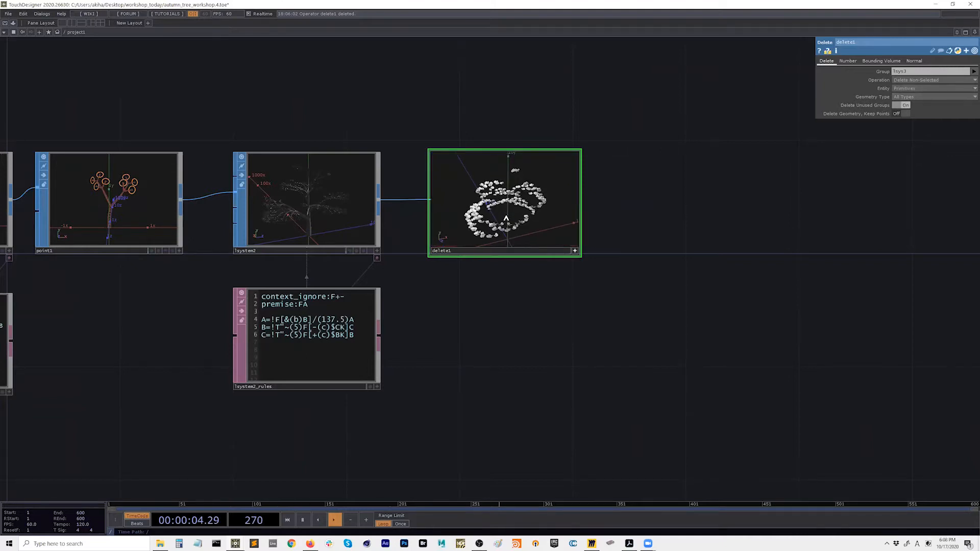
scroll(510, 222, up, 5)
drag(532, 218, 557, 220)
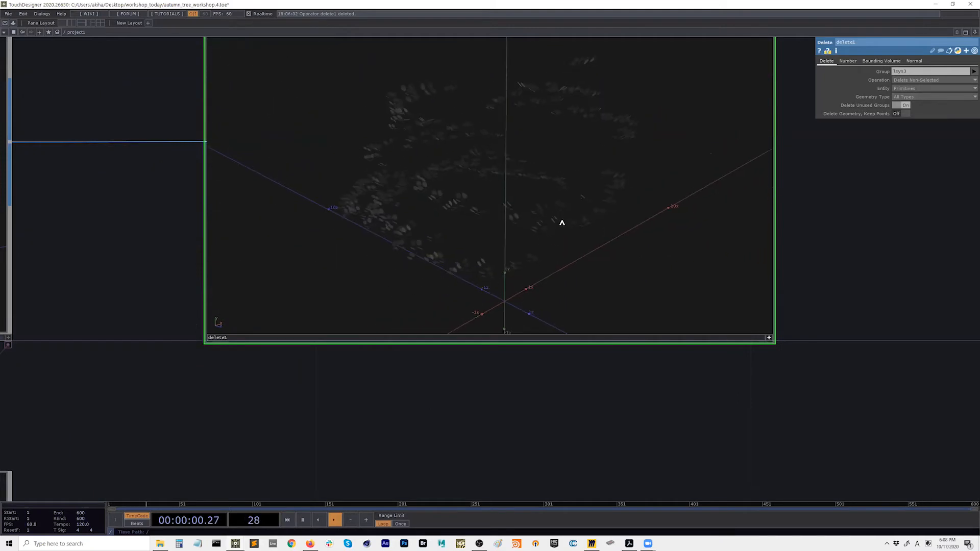
scroll(569, 228, down, 5)
click(643, 269)
Delete the point1 node between lsystem1 and lsystem2
drag(514, 338, 638, 355)
drag(565, 355, 654, 350)
scroll(639, 356, down, 3)
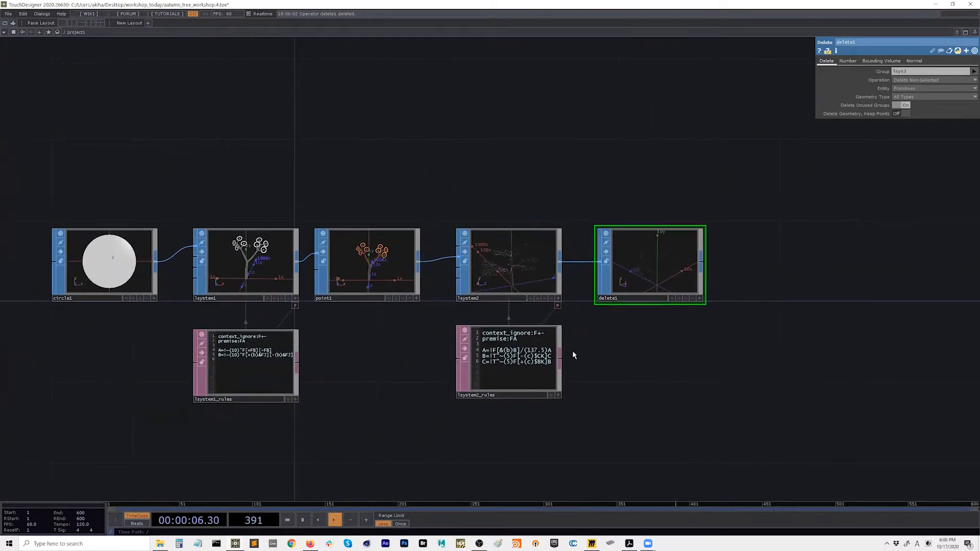
click(377, 277)
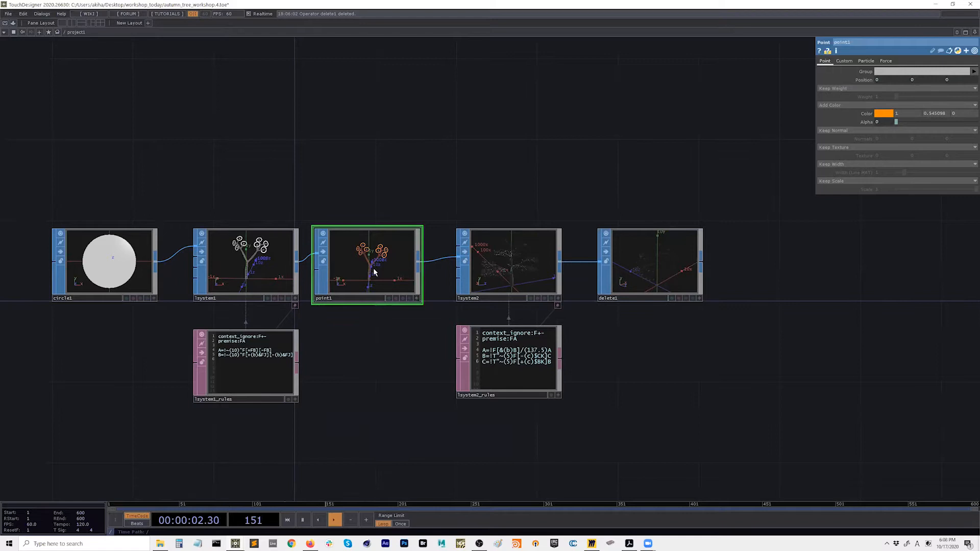
key(Delete)
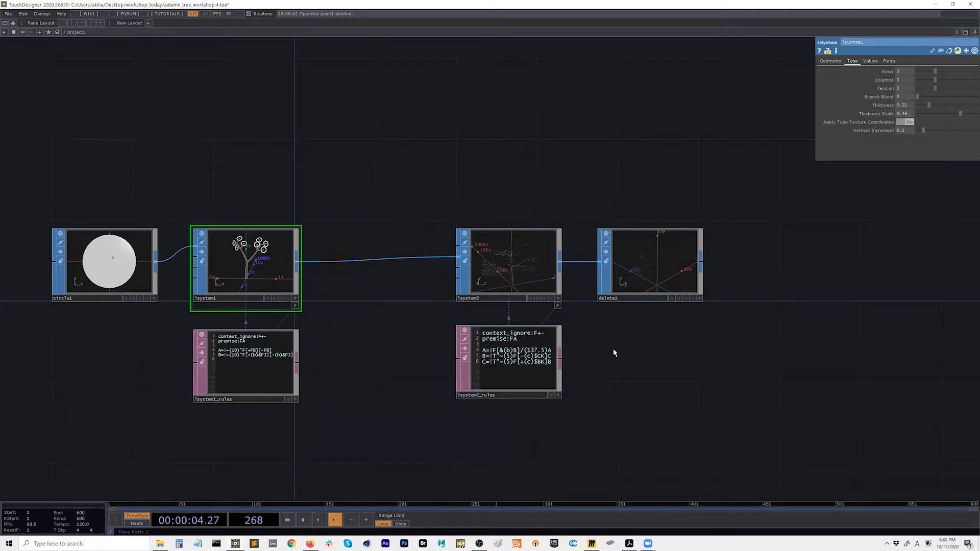
Inspect the arrangement of the leaf circles in delete1's viewer from another angle
scroll(732, 292, up, 5)
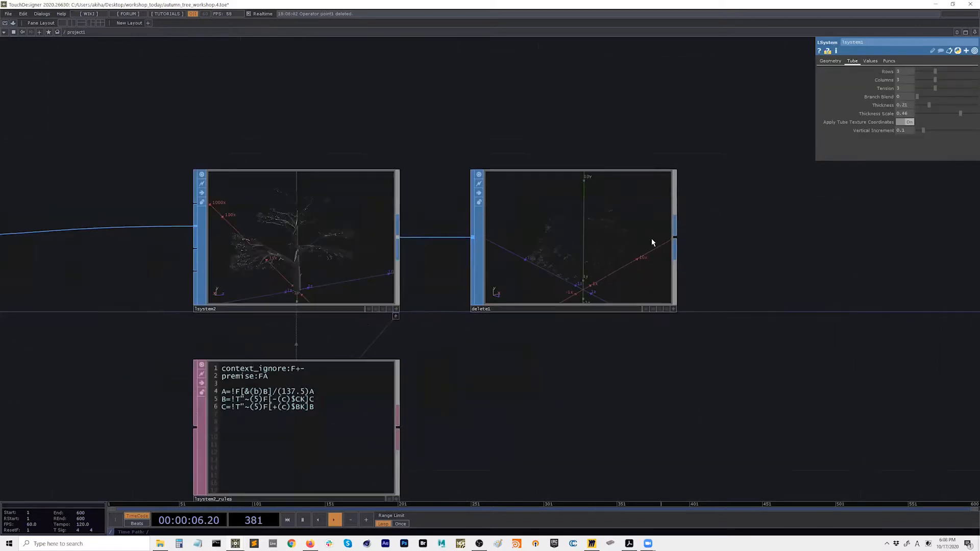
drag(556, 289, 576, 276)
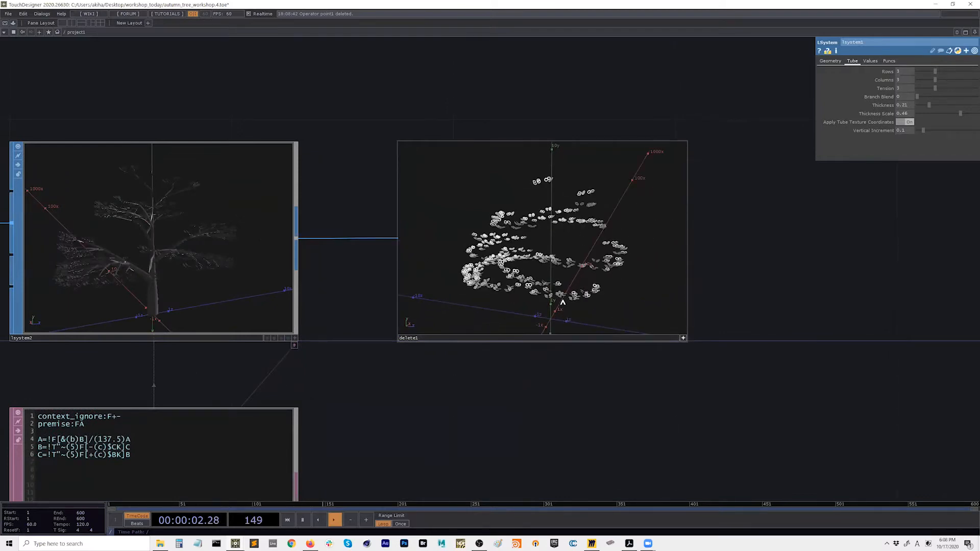
click(684, 337)
middle_click(610, 271)
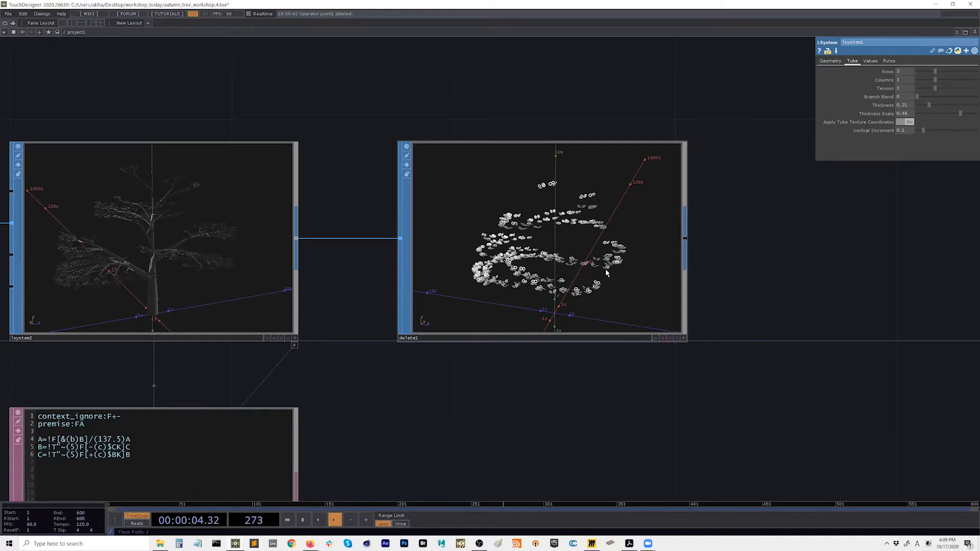
Move the circle1 node farther away from lsystem1 to open up space between them
scroll(643, 262, down, 4)
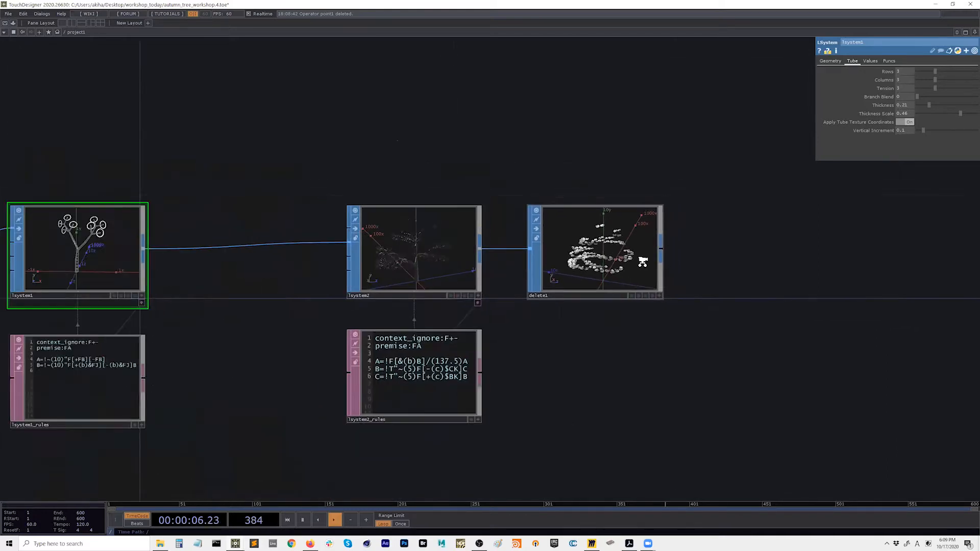
scroll(642, 261, down, 3)
drag(424, 288, 530, 292)
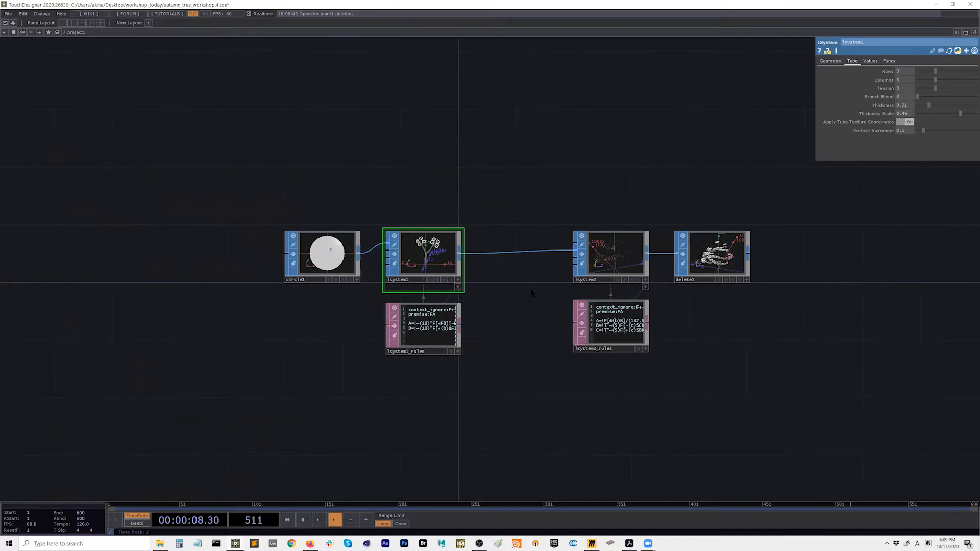
scroll(531, 292, up, 2)
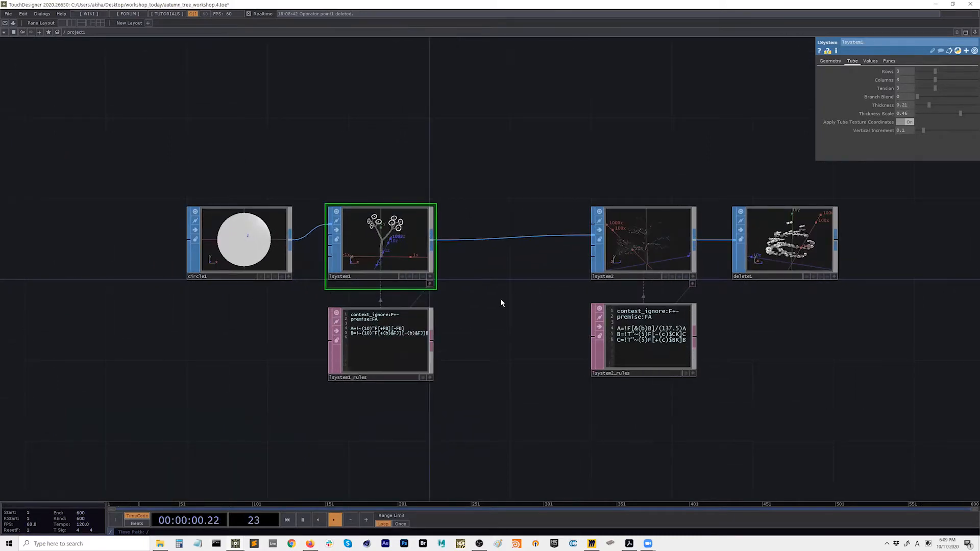
drag(265, 305, 432, 305)
drag(414, 258, 215, 258)
drag(325, 293, 337, 267)
Add a Line SOP to the network directly beneath circle1
key(Tab)
text(line)
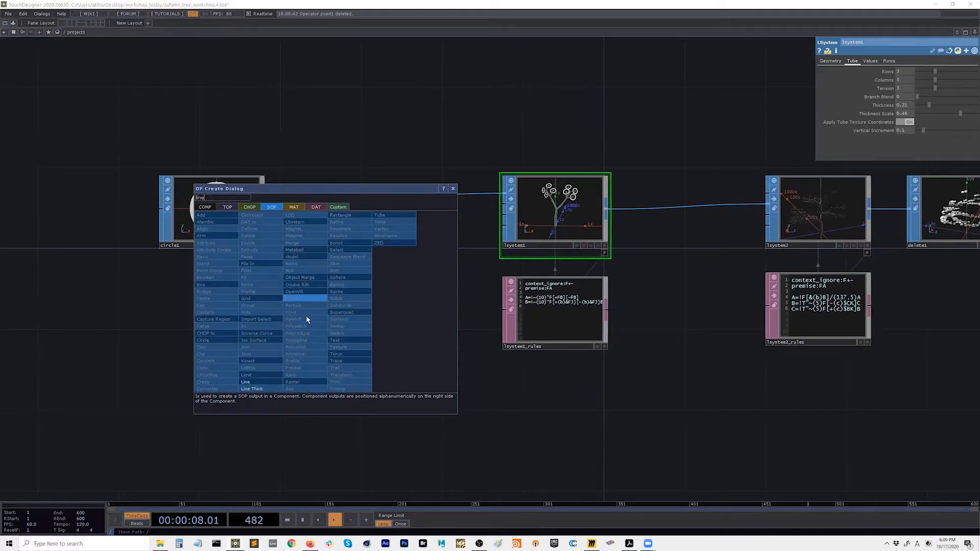
click(261, 382)
click(215, 305)
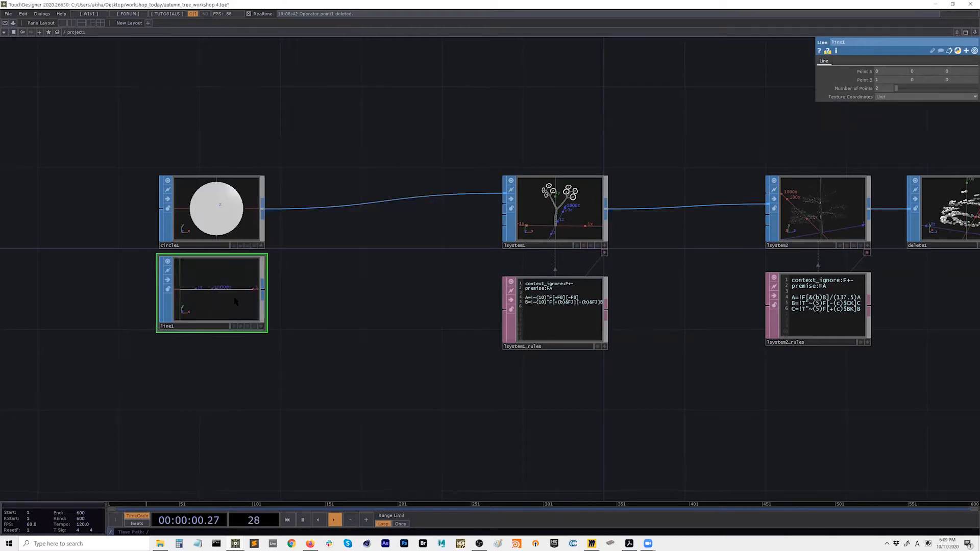
Set line1's Point B to 0, 1, 0 and check the upright line in its viewer
drag(303, 298, 383, 297)
scroll(311, 299, up, 4)
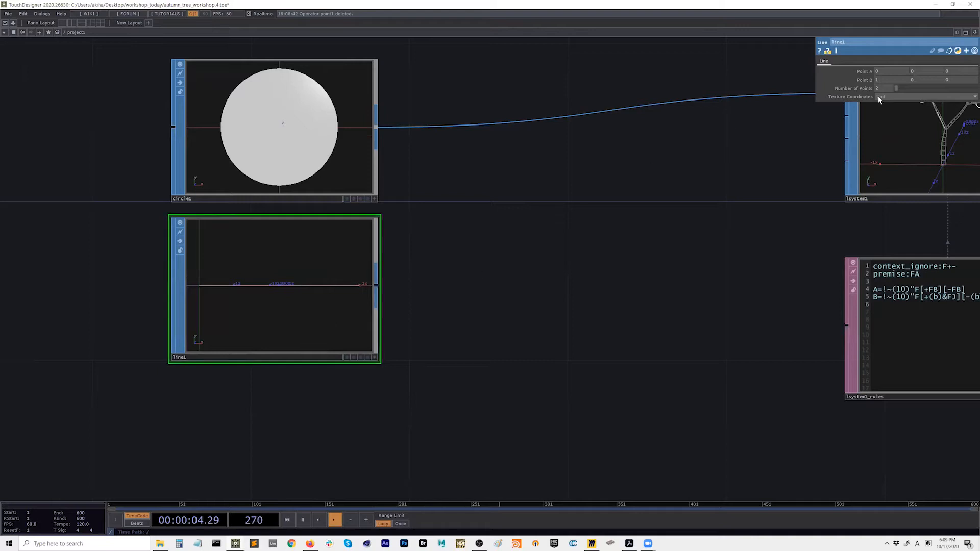
drag(890, 82, 868, 81)
text(0)
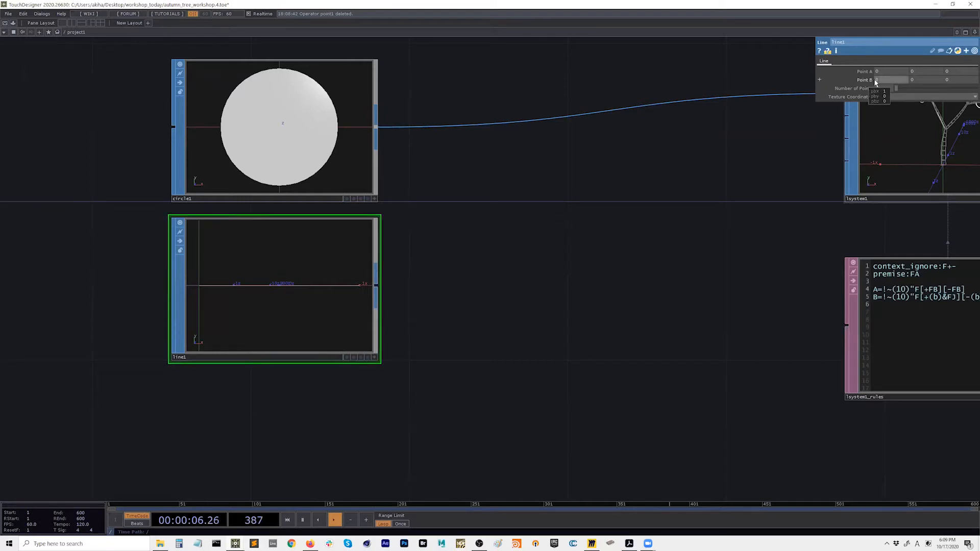
key(Tab)
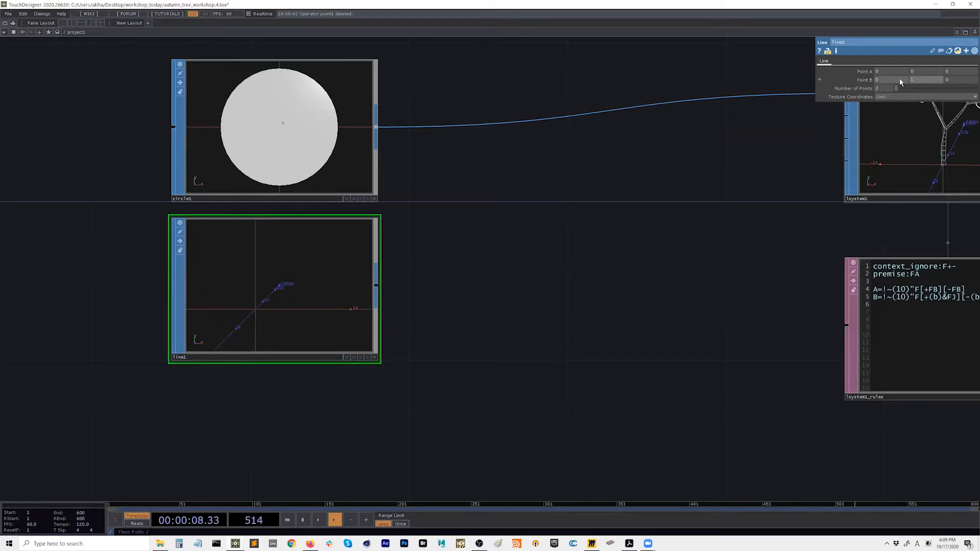
key(Return)
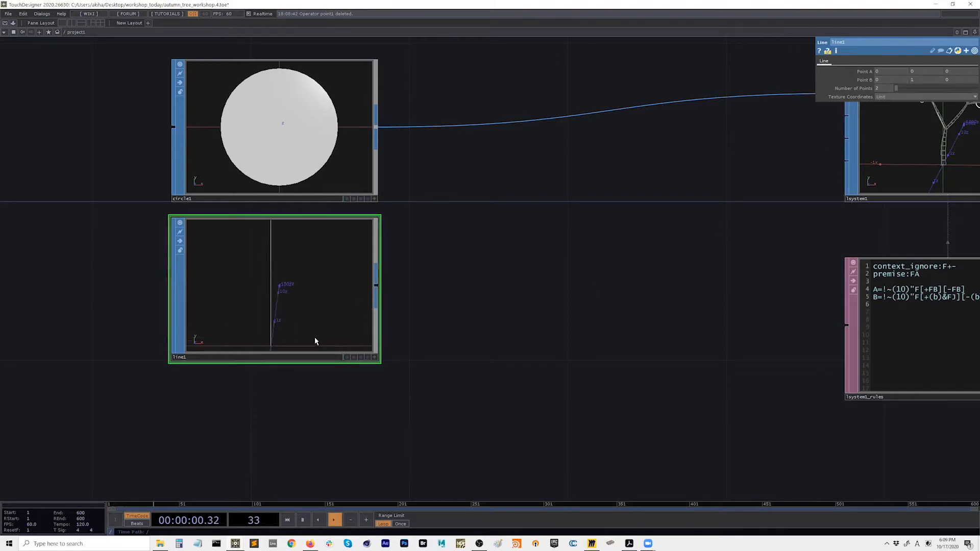
click(374, 357)
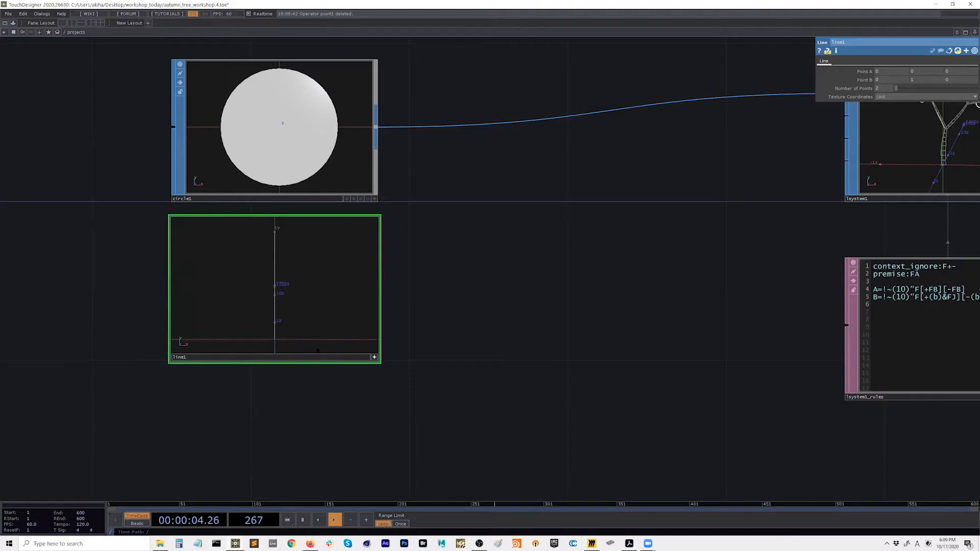
click(375, 357)
Connect line1 to lsystem1's leaf input in place of circle1, and select the circle1 node
drag(466, 265, 415, 278)
drag(292, 337, 345, 335)
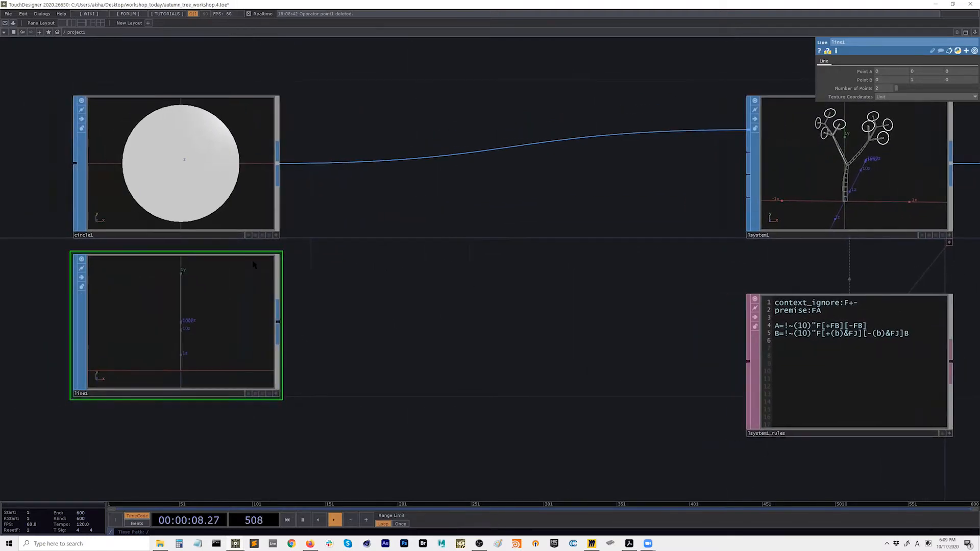
drag(278, 325, 735, 130)
drag(612, 283, 538, 326)
middle_drag(537, 326, 436, 339)
click(220, 244)
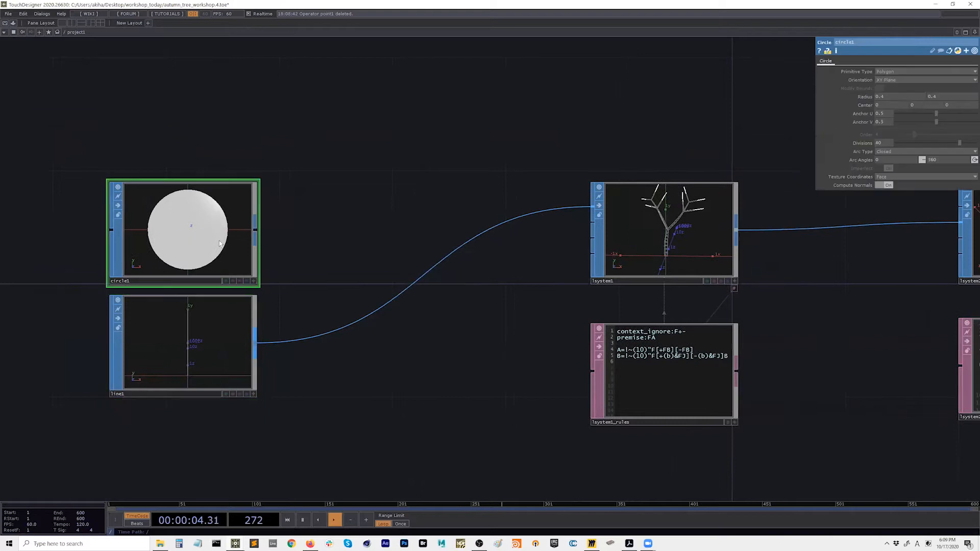
Delete the circle1 node and move line1 up into its place, level with lsystem1
key(Delete)
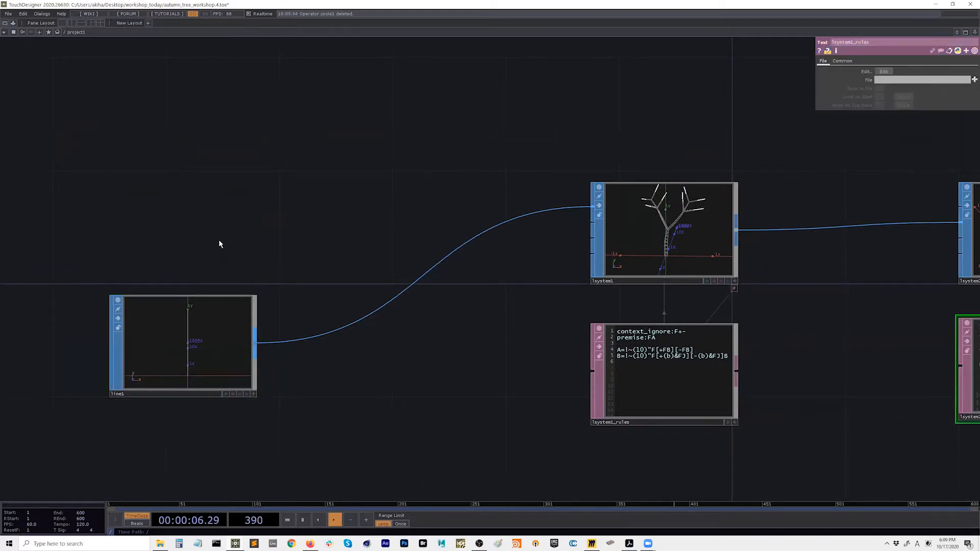
drag(215, 377, 215, 264)
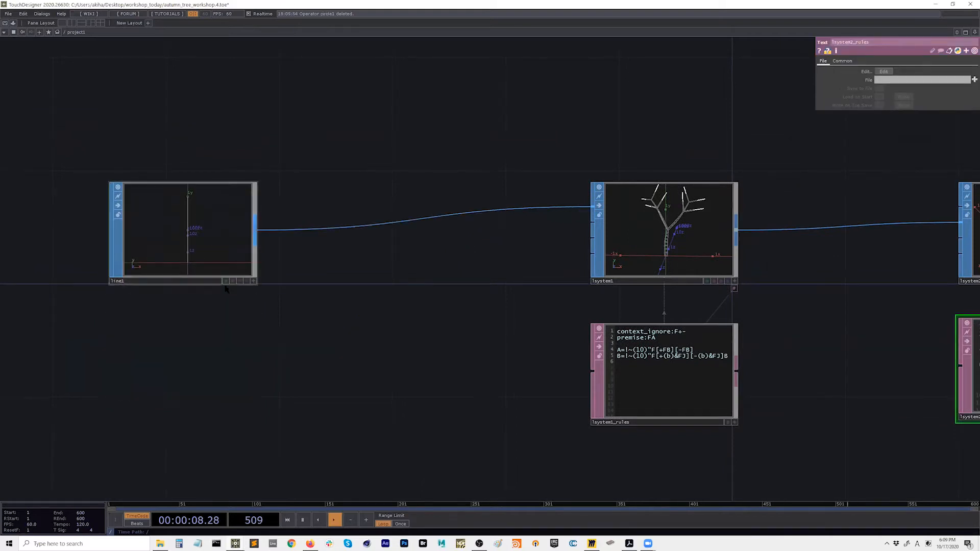
Insert a Point SOP between line1 and lsystem1
drag(451, 315, 357, 321)
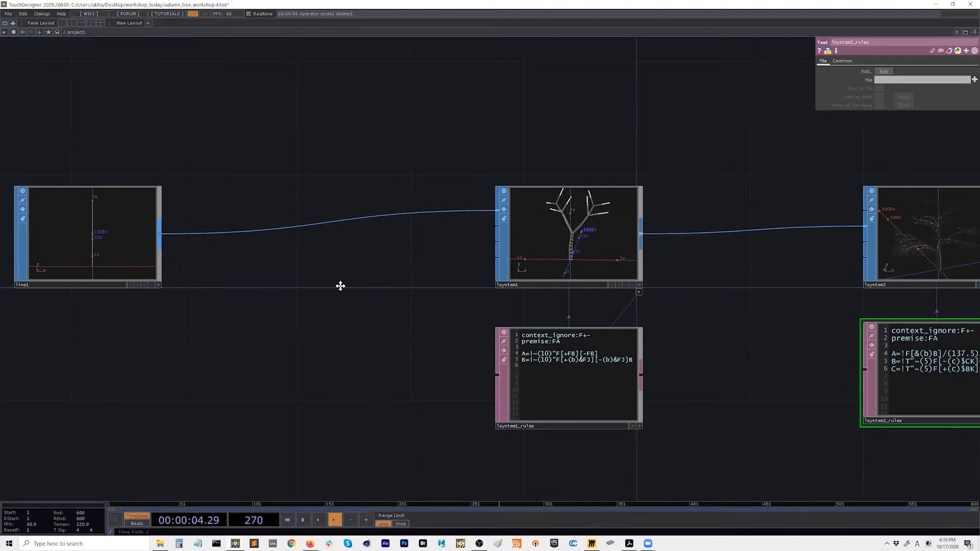
drag(374, 283, 336, 284)
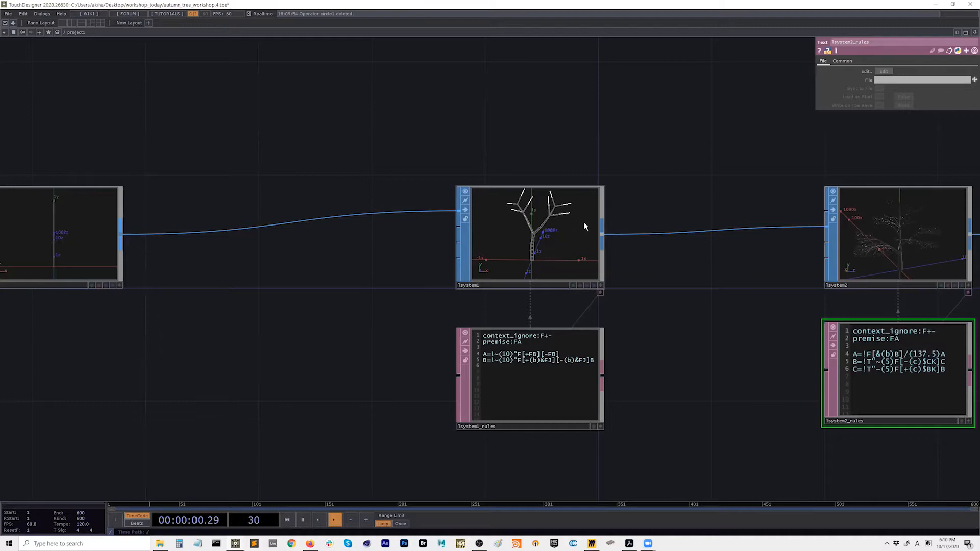
drag(232, 316, 241, 290)
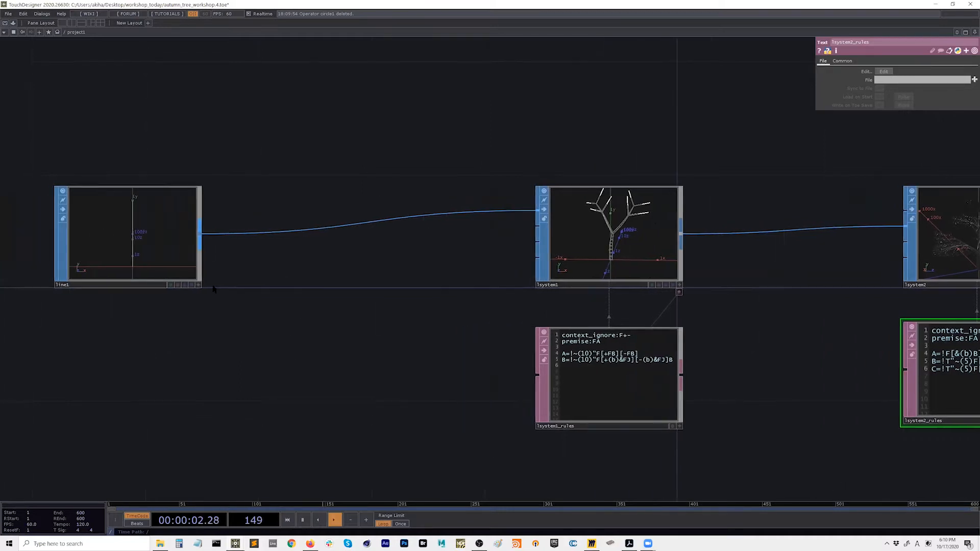
drag(737, 285, 659, 289)
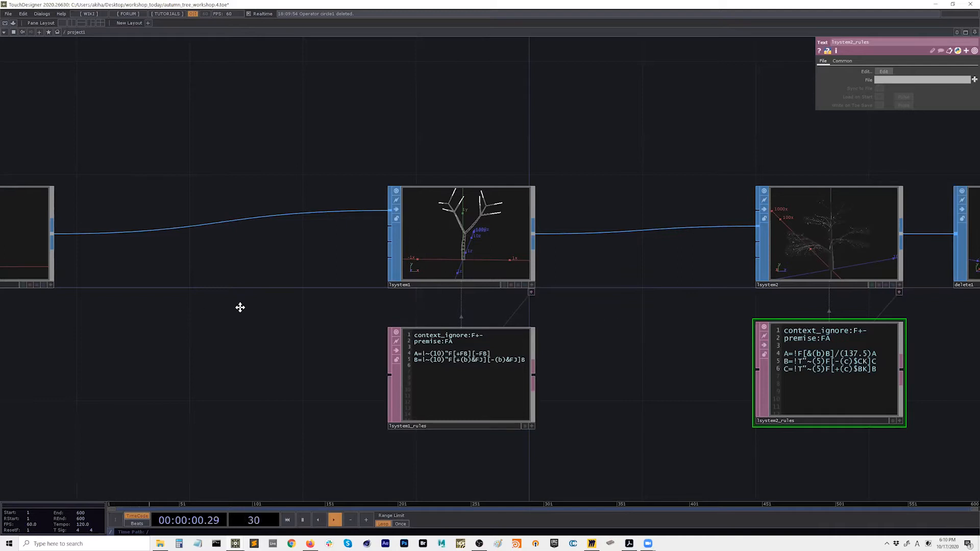
drag(210, 306, 221, 276)
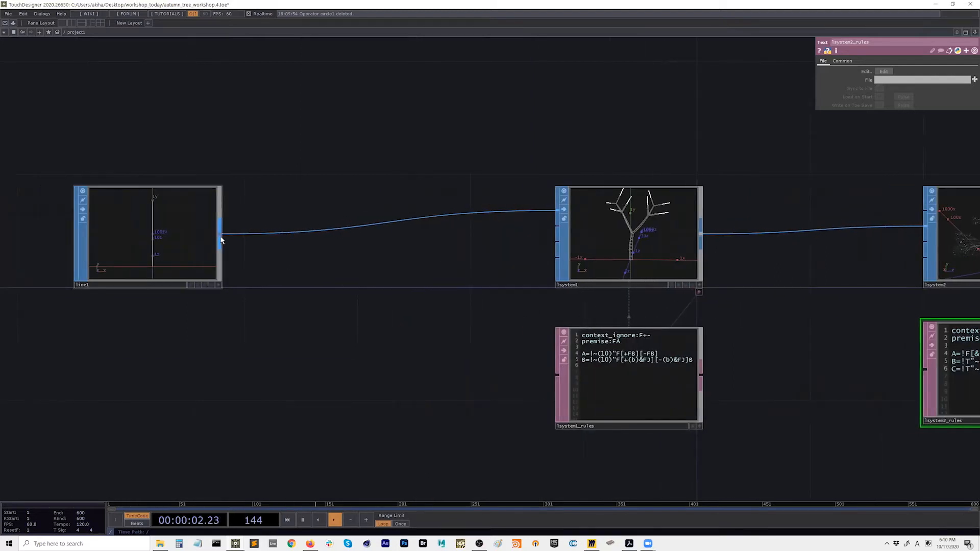
right_click(221, 239)
text(point)
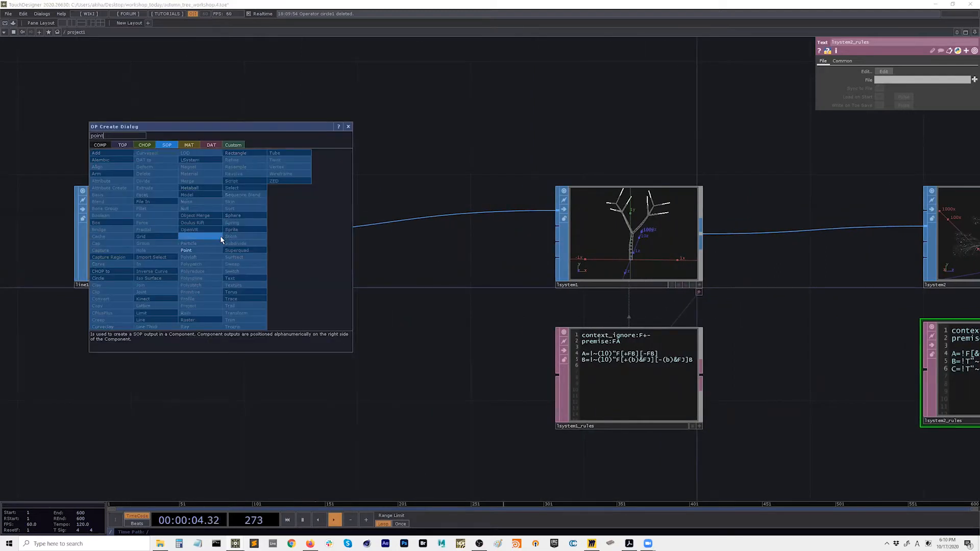
click(211, 249)
click(313, 236)
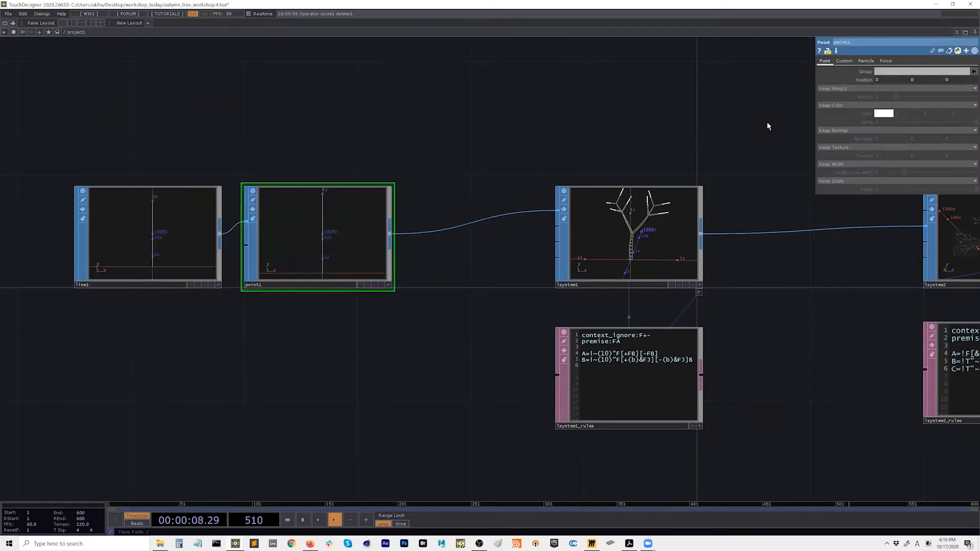
Add normals in point1, replacing the input expressions with constant values 0, 1, 0
click(829, 132)
click(832, 145)
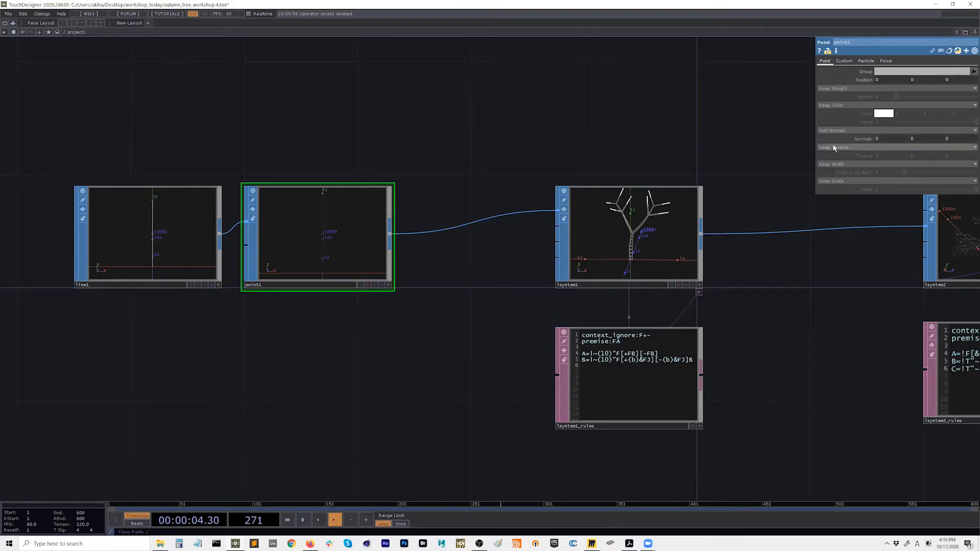
click(863, 139)
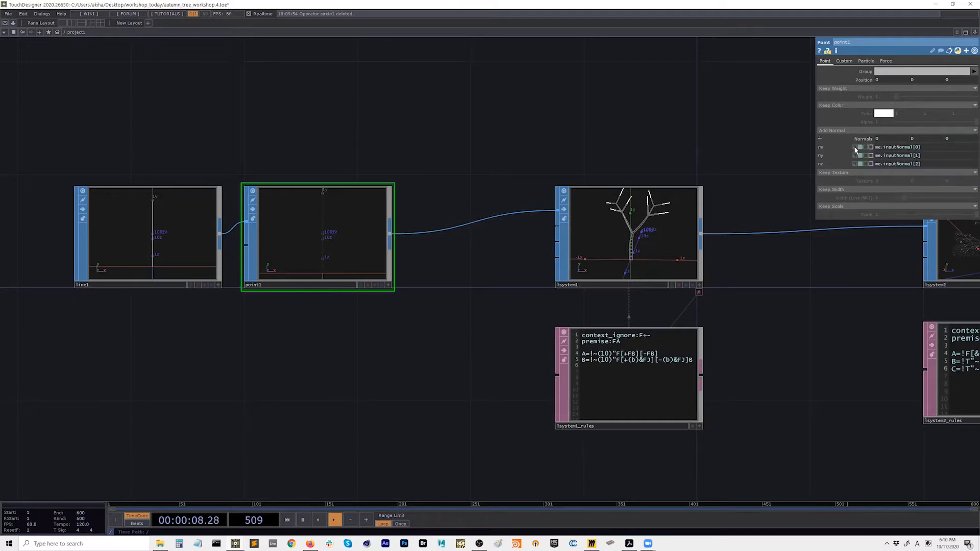
click(855, 147)
click(855, 155)
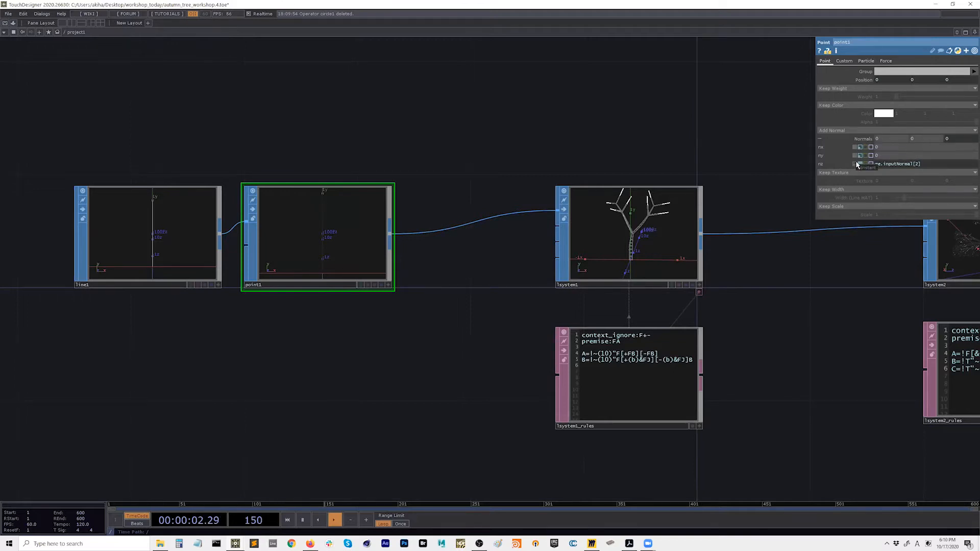
click(856, 164)
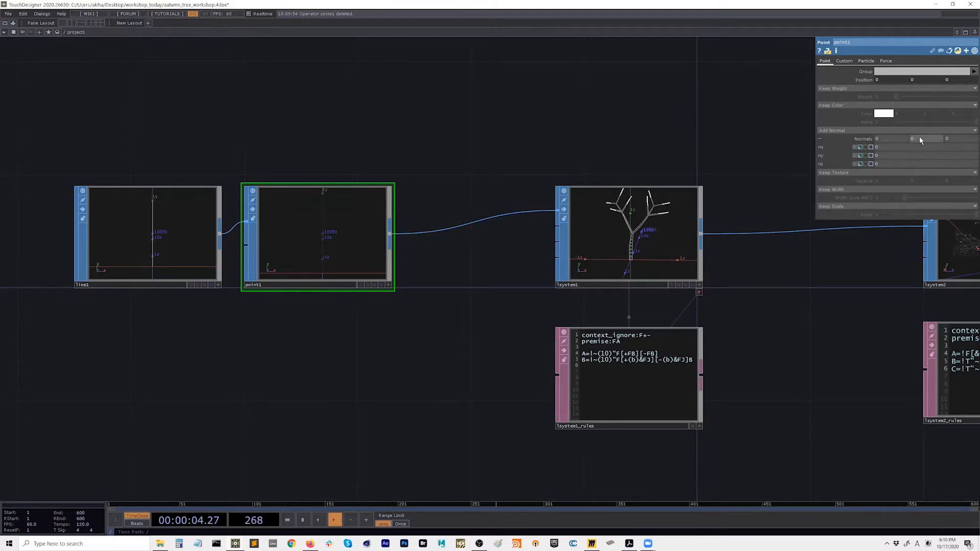
text(1)
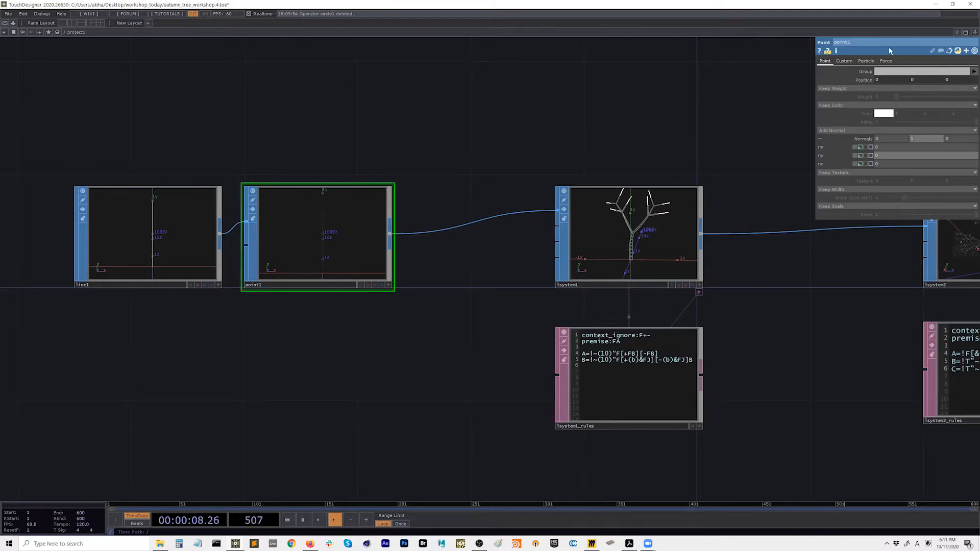
Add an up vector to point1's particle attributes with constant values 0, 0, 1
click(865, 61)
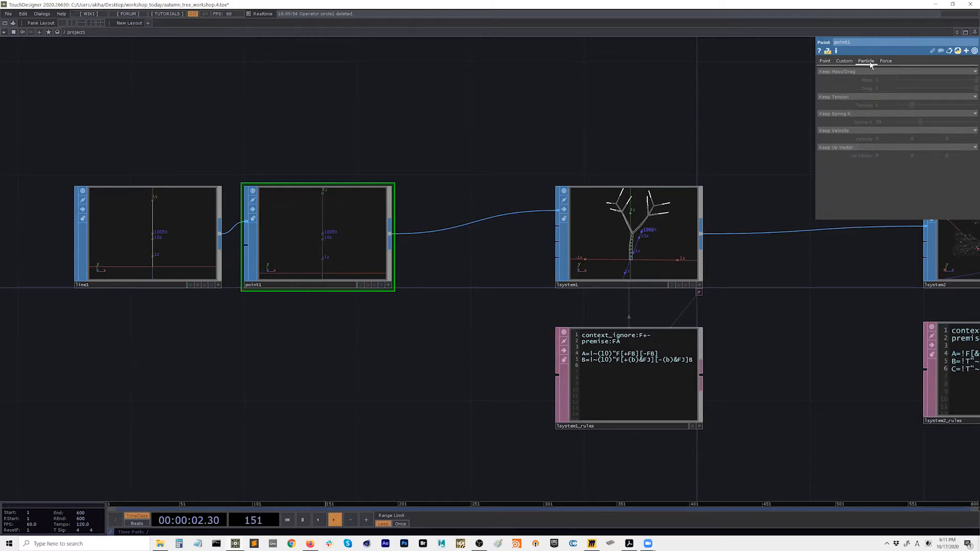
click(848, 148)
click(832, 162)
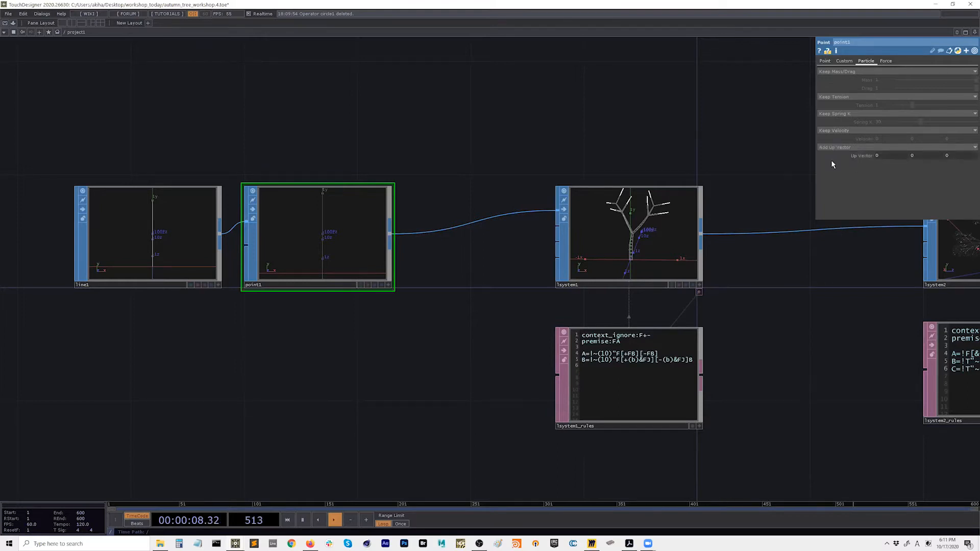
click(860, 156)
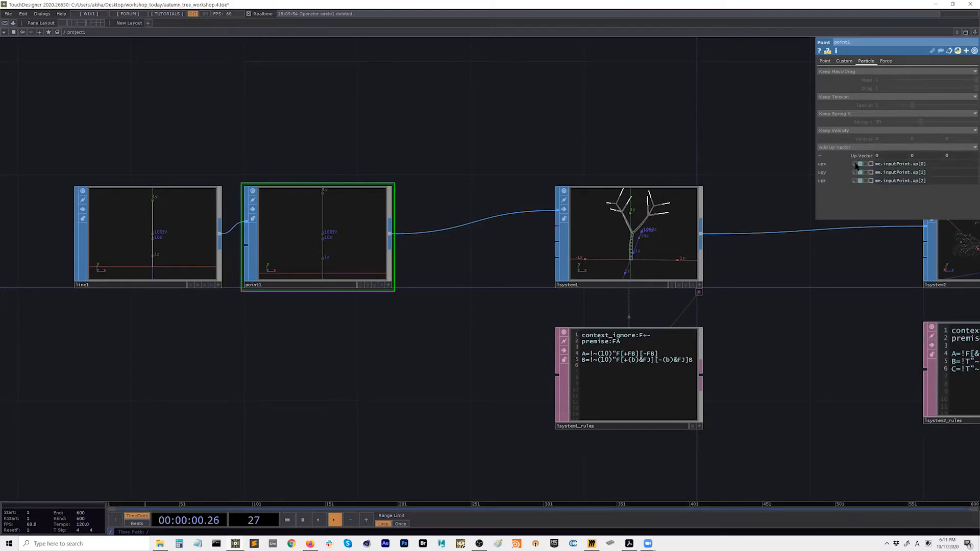
click(855, 181)
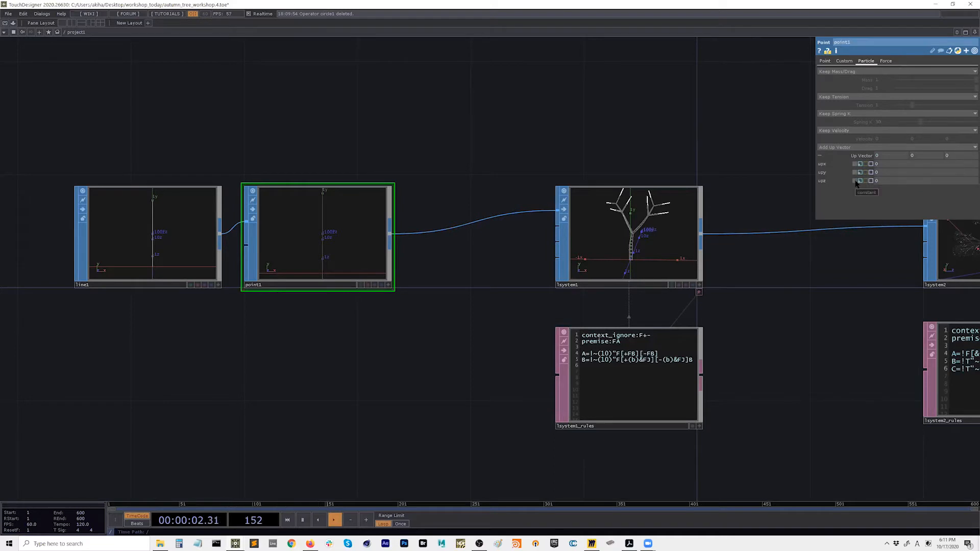
click(957, 156)
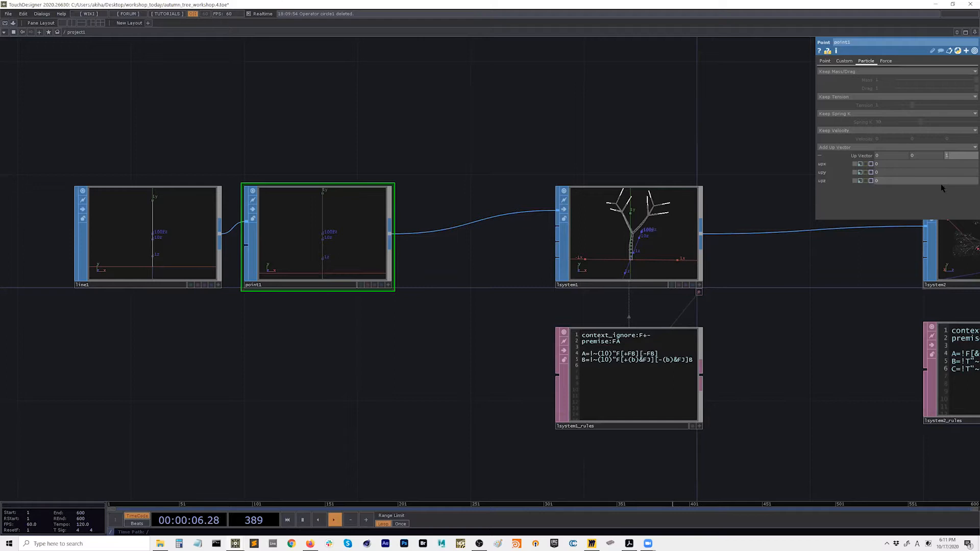
key(Return)
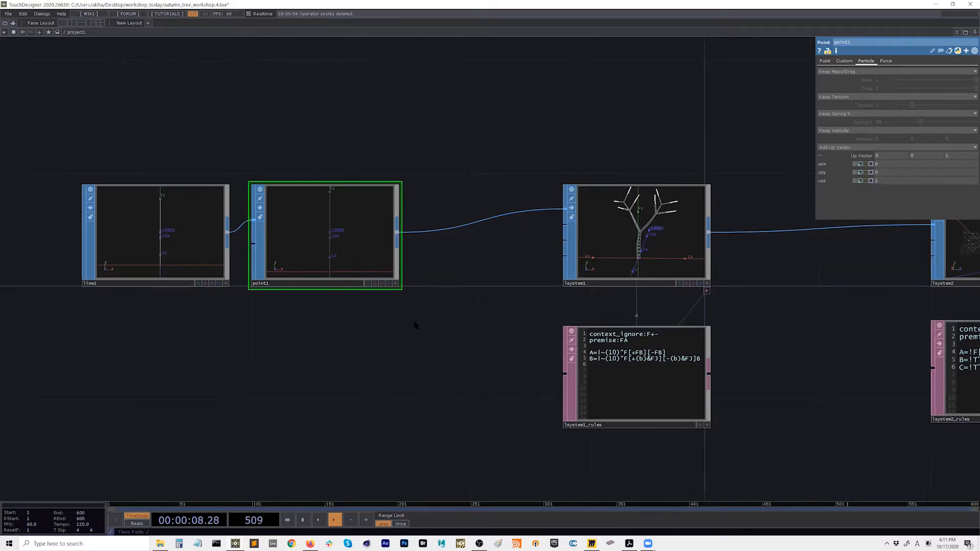
Move line1 and point1 together farther away from lsystem1 to make room for another node
middle_drag(354, 244, 378, 351)
drag(371, 145, 235, 230)
drag(338, 263, 280, 262)
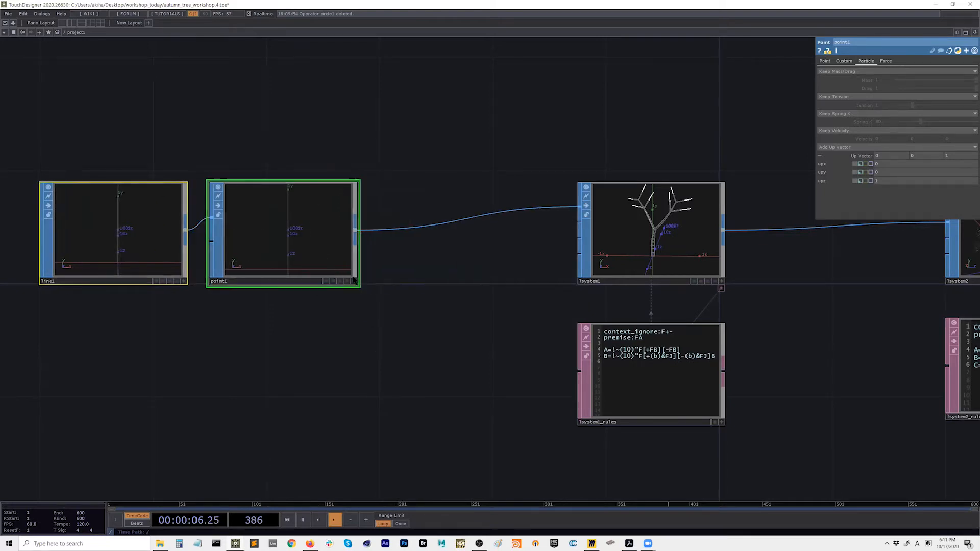
click(347, 279)
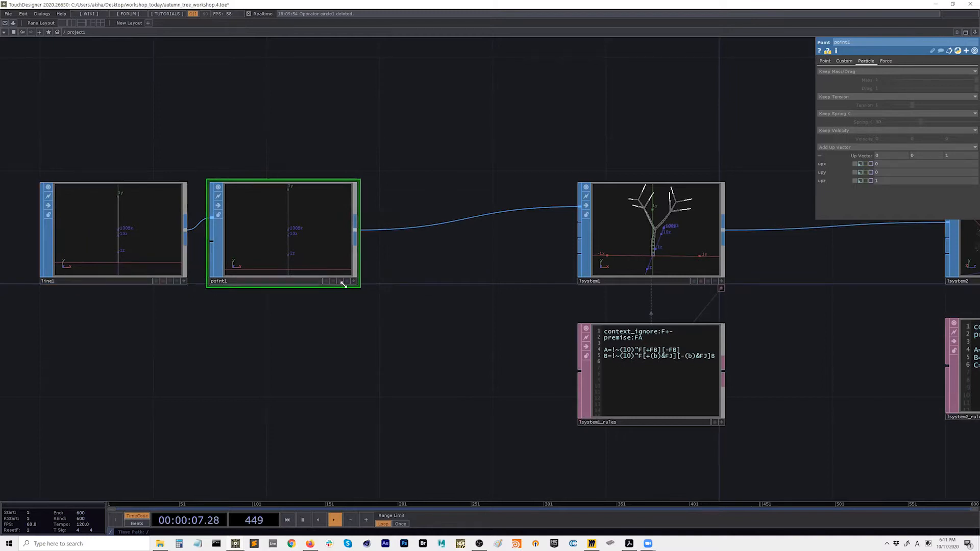
Insert a Transform SOP between point1 and lsystem1 and set its Y scale to 0
click(356, 240)
text(tra)
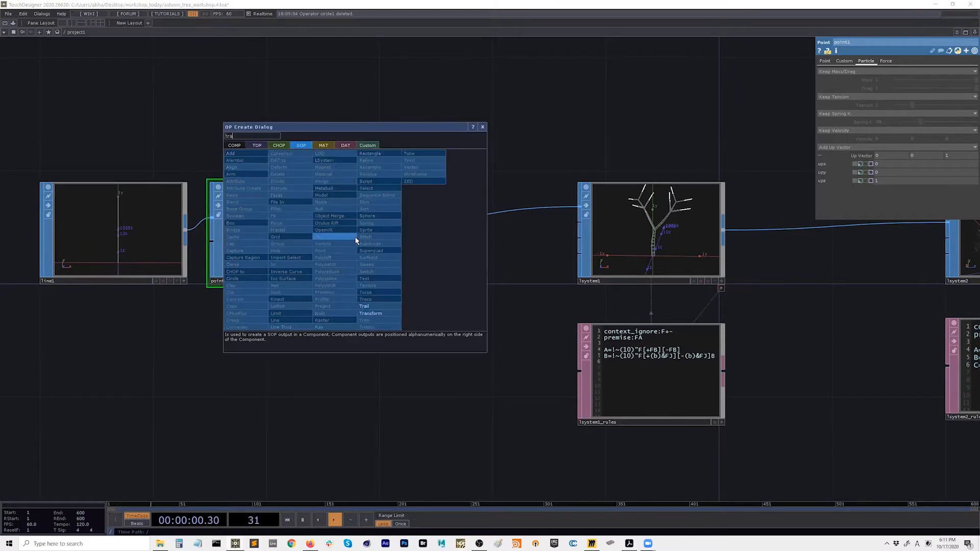
click(371, 313)
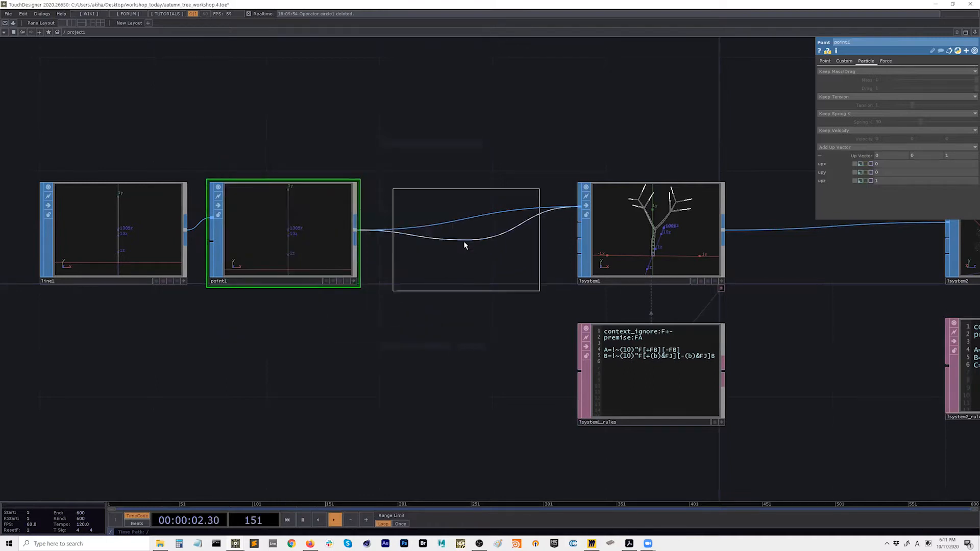
click(468, 242)
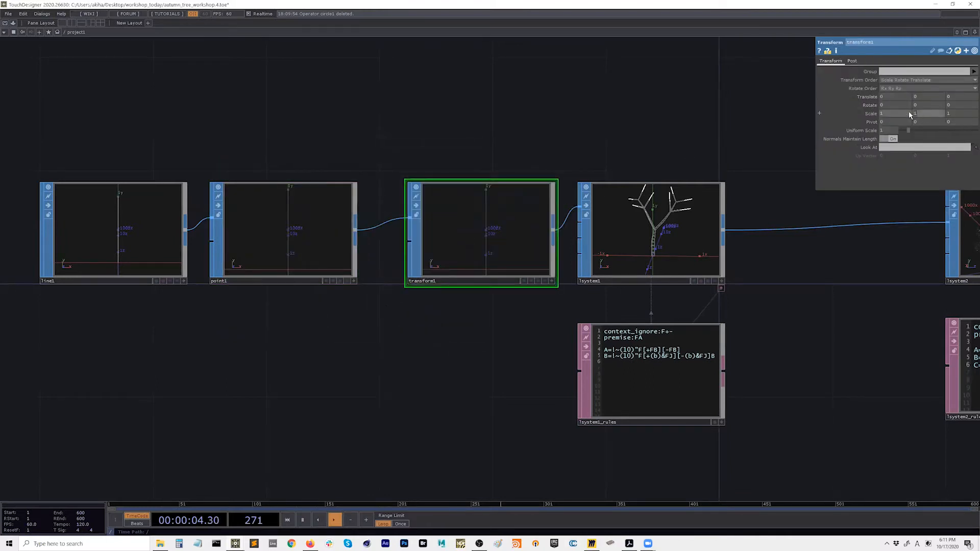
key(Return)
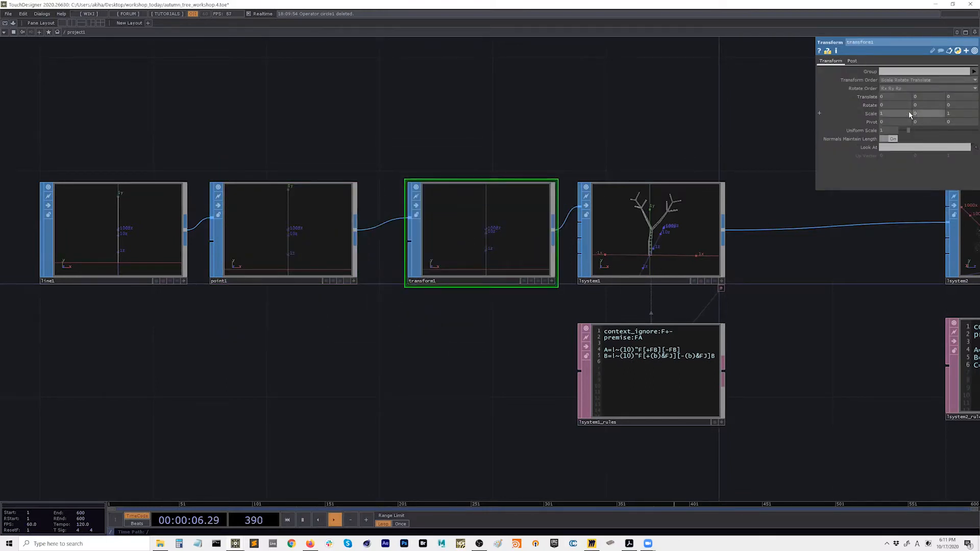
Turn on point markers in transform1's viewer and inspect the geometry from an angle along with the node's info
click(550, 280)
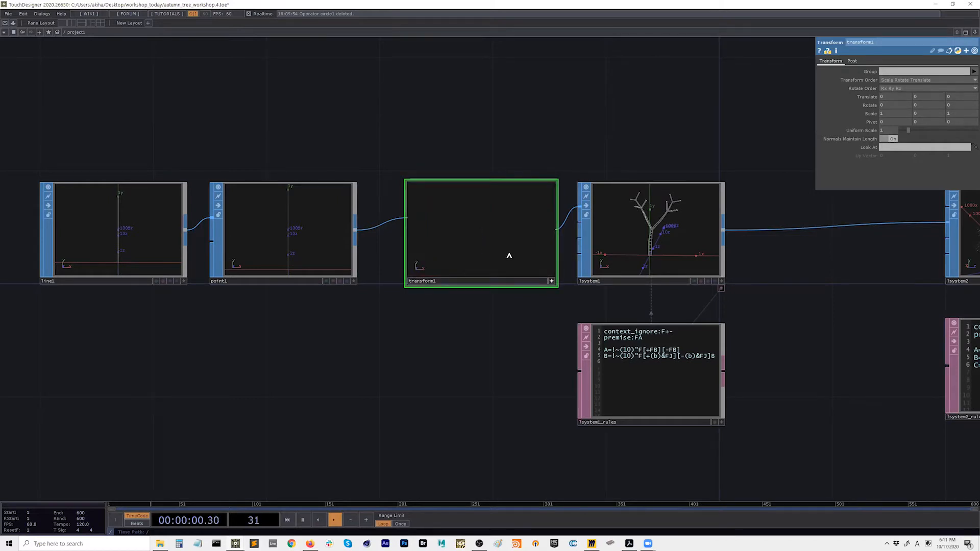
key(d)
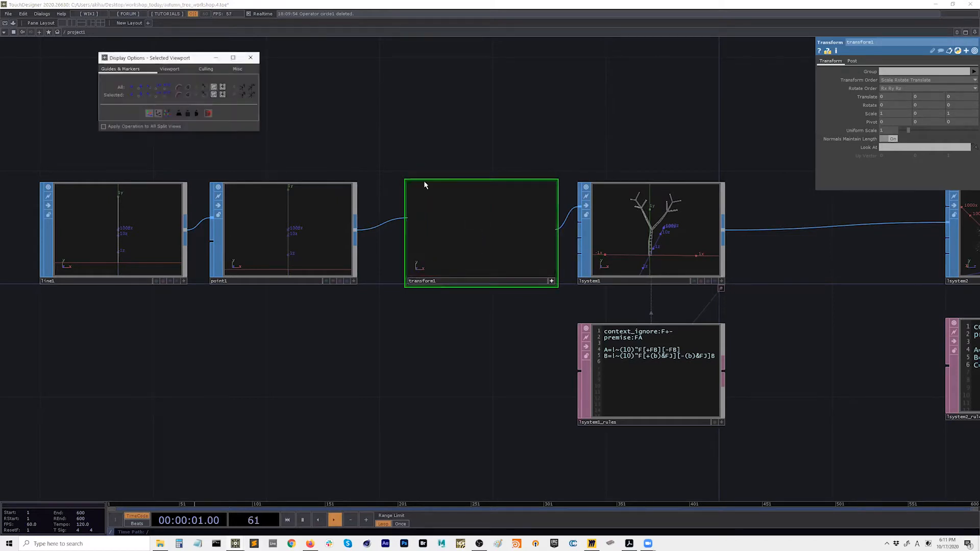
click(139, 87)
click(251, 57)
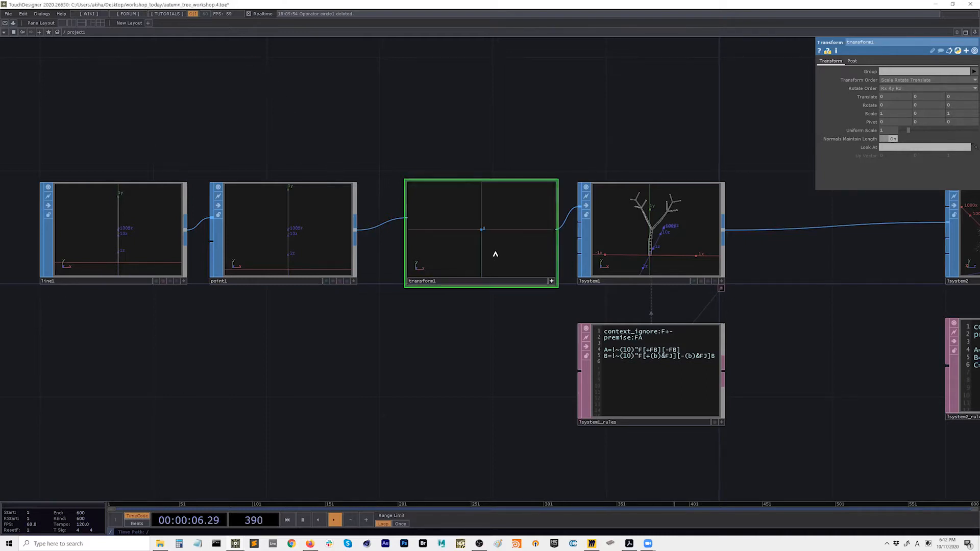
drag(503, 241, 485, 250)
middle_drag(527, 240, 585, 288)
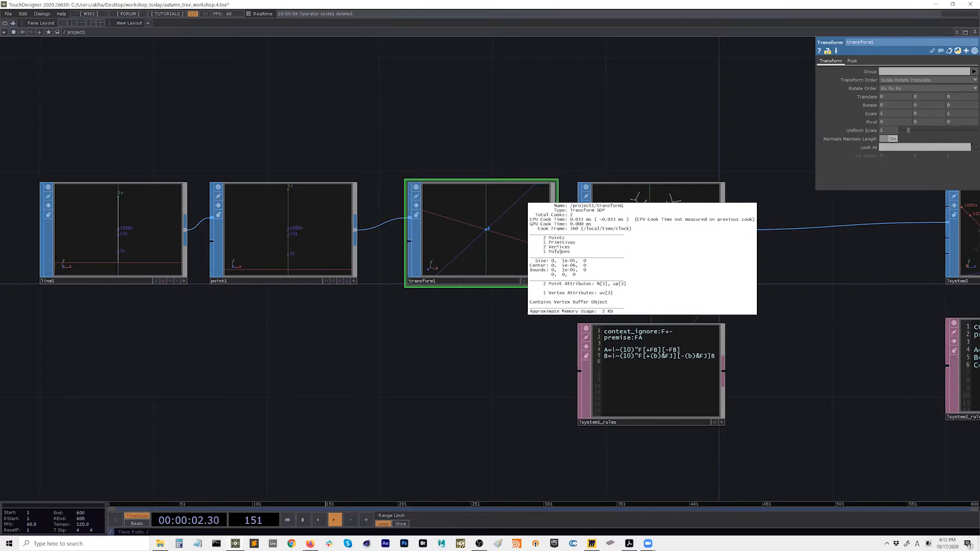
middle_drag(470, 241, 477, 236)
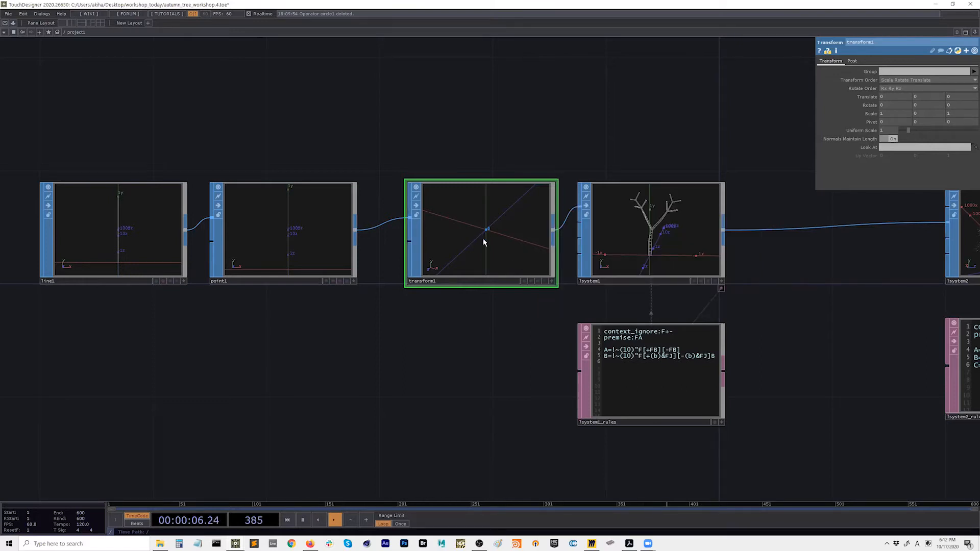
Move transform1 closer to point1 to even out the spacing in the chain
drag(486, 255, 459, 280)
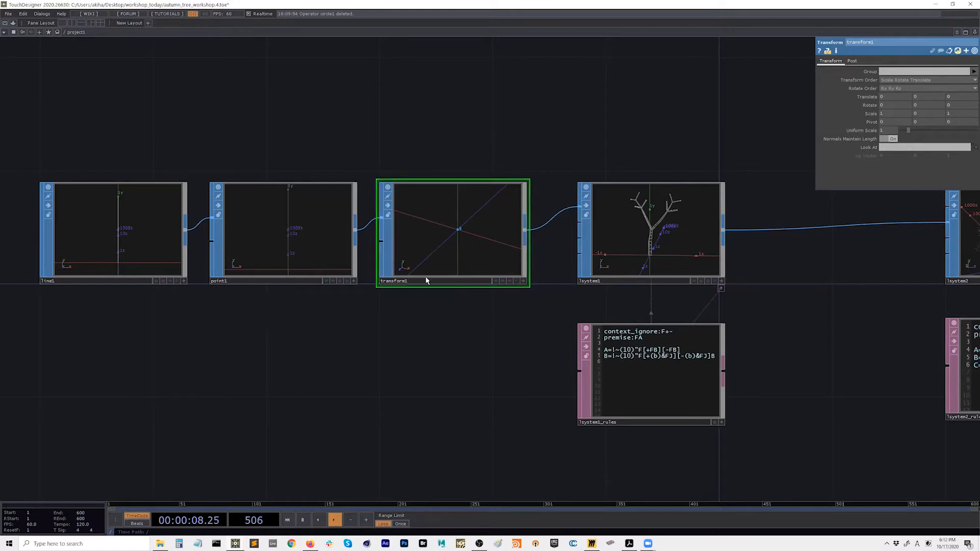
drag(457, 340, 429, 346)
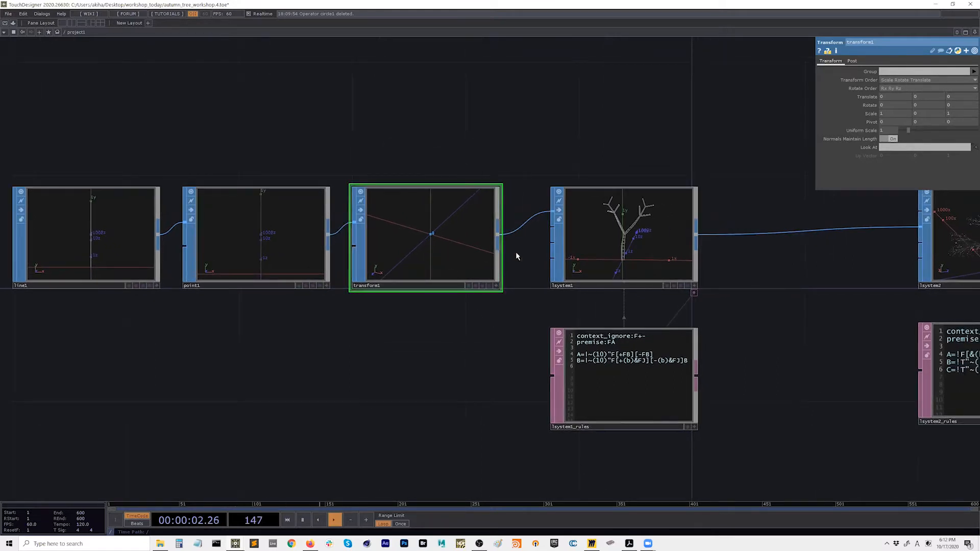
Check lsystem1's node info and follow the chain to examine the output of lsystem2 and delete1 up close
middle_click(614, 252)
drag(711, 330, 411, 323)
scroll(424, 323, down, 3)
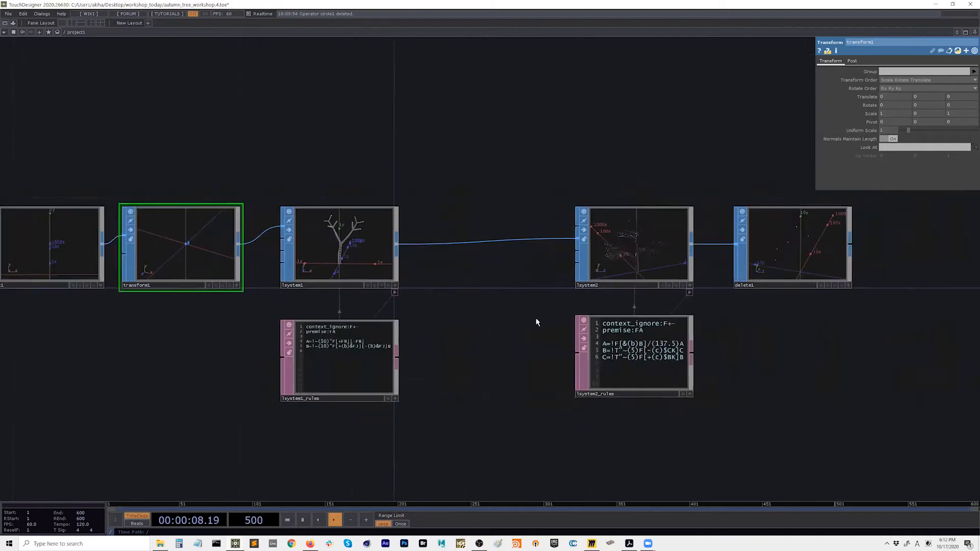
drag(744, 315, 534, 317)
scroll(568, 273, up, 6)
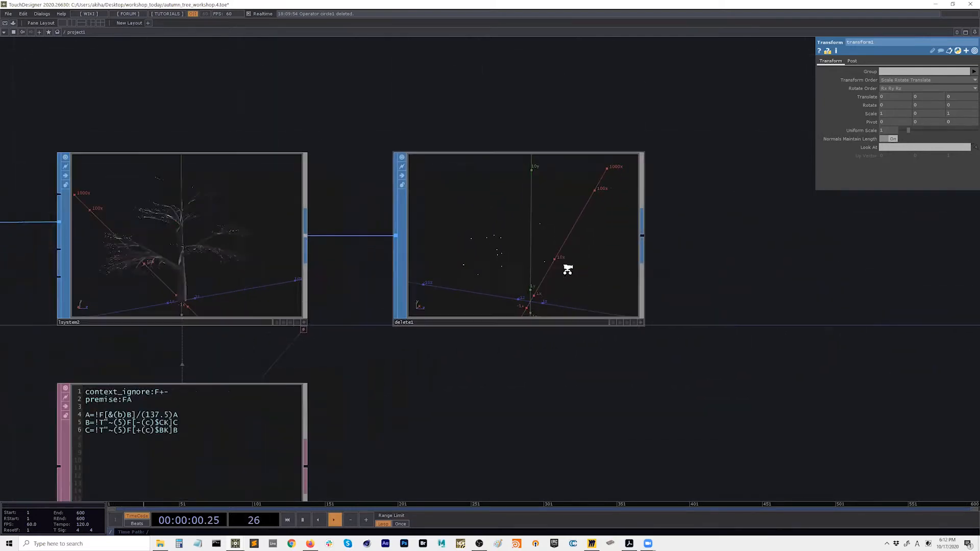
Turn on point markers in delete1's viewer and inspect the leaf points from a lower angle
click(688, 357)
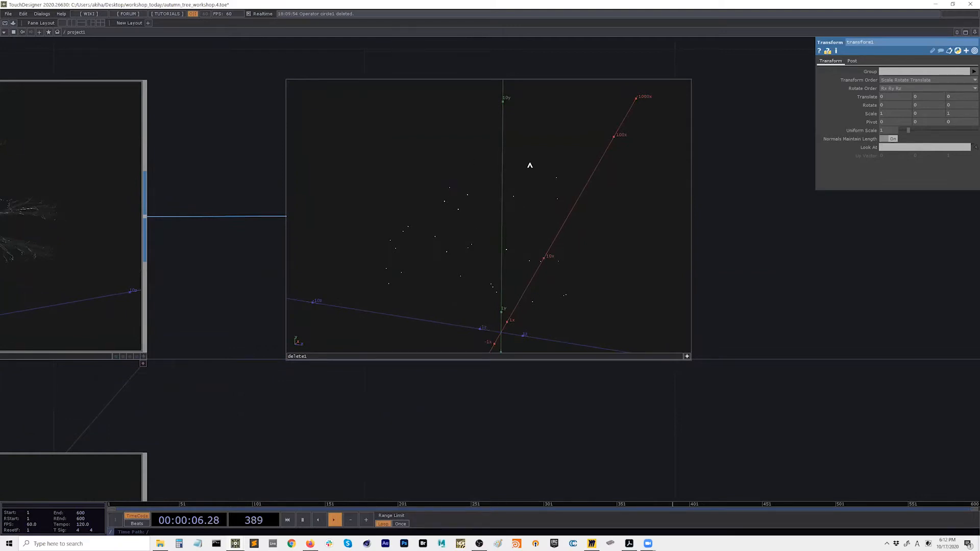
key(d)
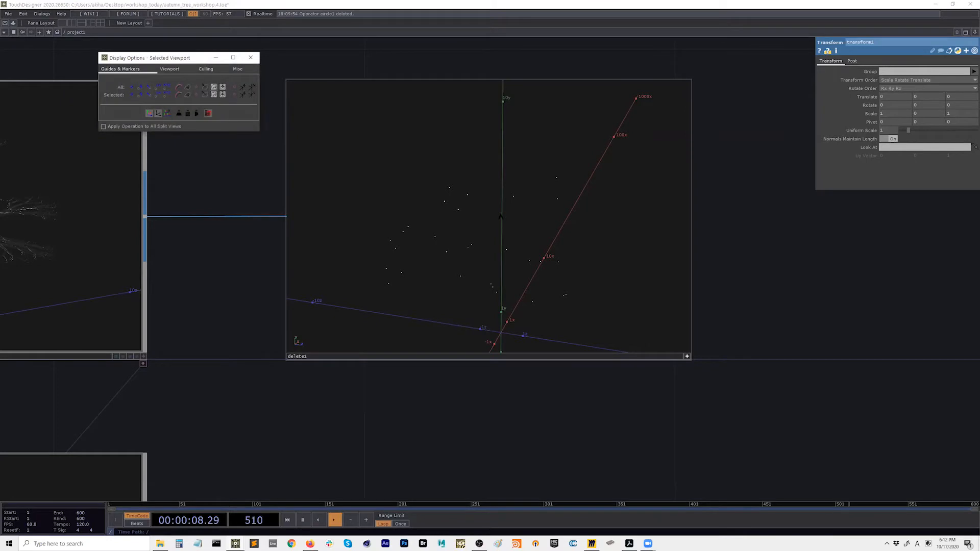
click(131, 88)
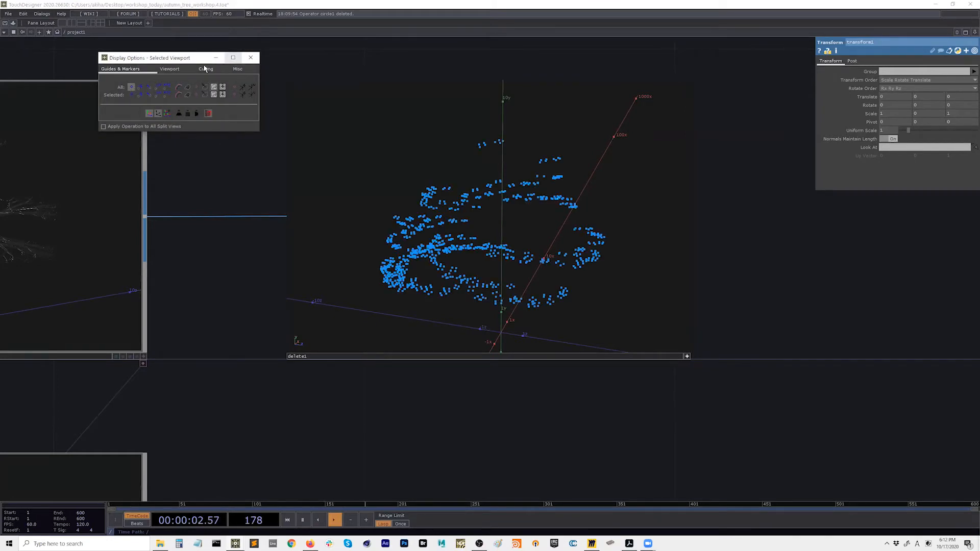
click(251, 57)
drag(545, 258, 609, 298)
click(687, 357)
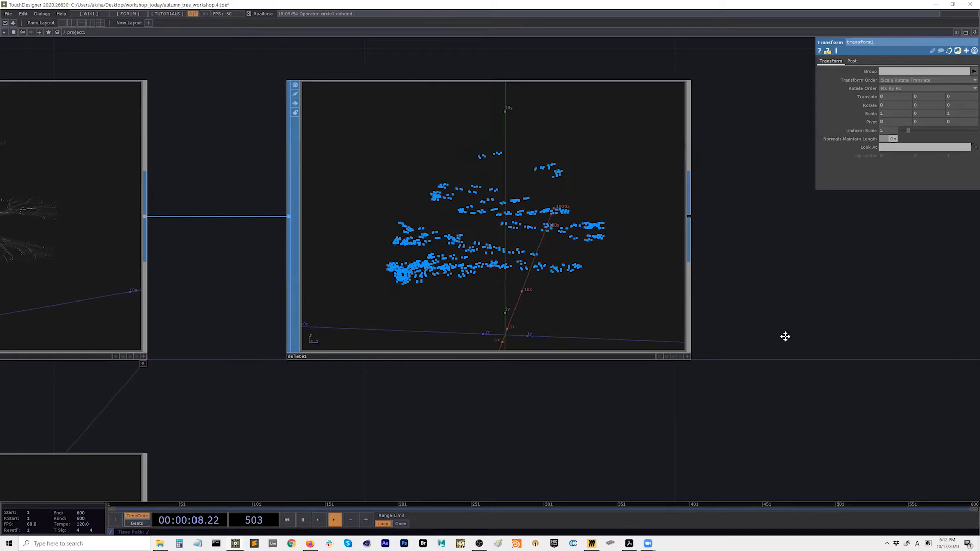
Add a Facet SOP after delete1, connected to its output
drag(786, 336, 595, 343)
scroll(421, 291, down, 5)
scroll(488, 294, up, 3)
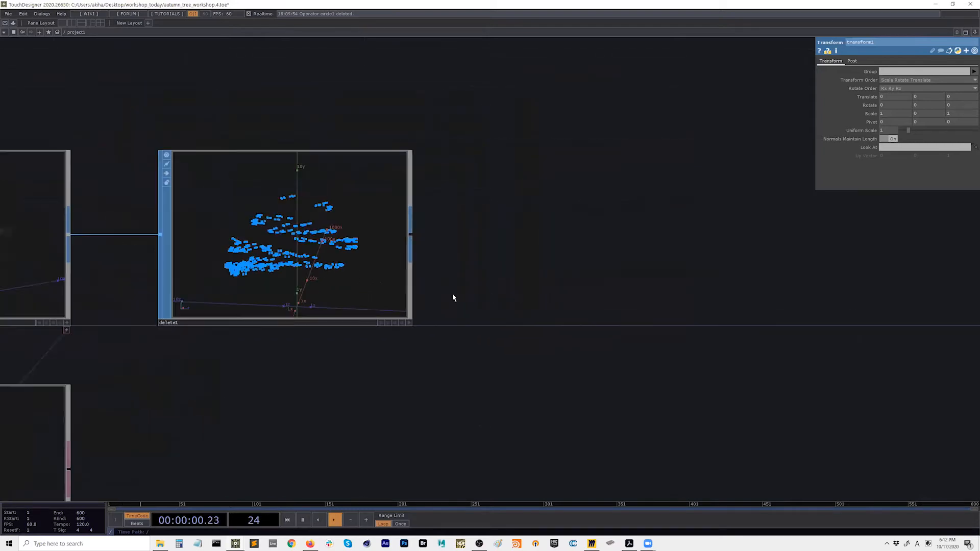
drag(488, 274, 543, 274)
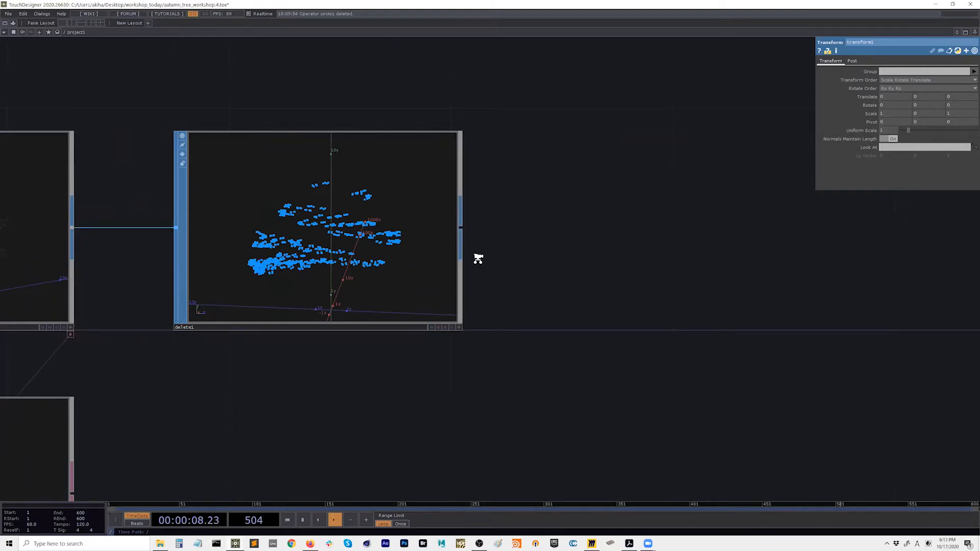
scroll(474, 258, down, 3)
scroll(486, 248, up, 3)
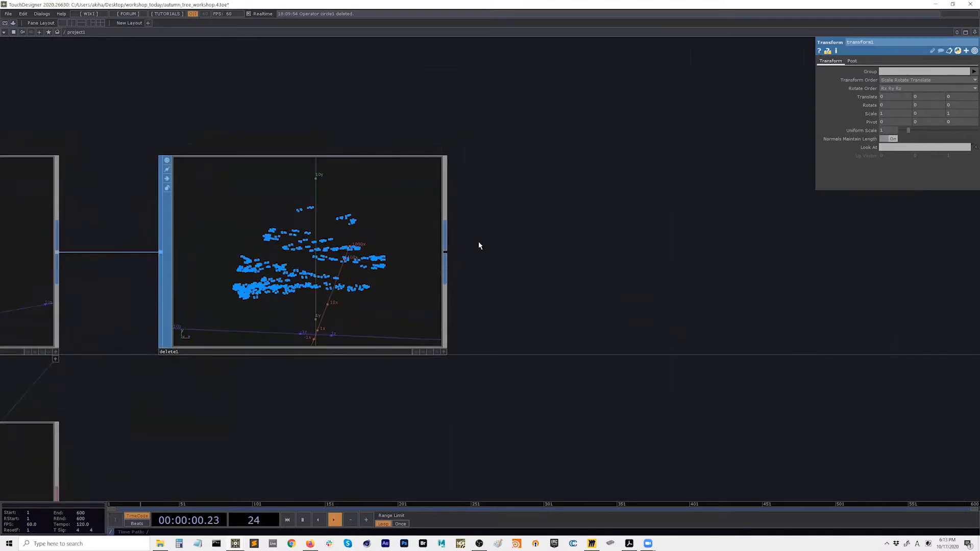
right_click(446, 265)
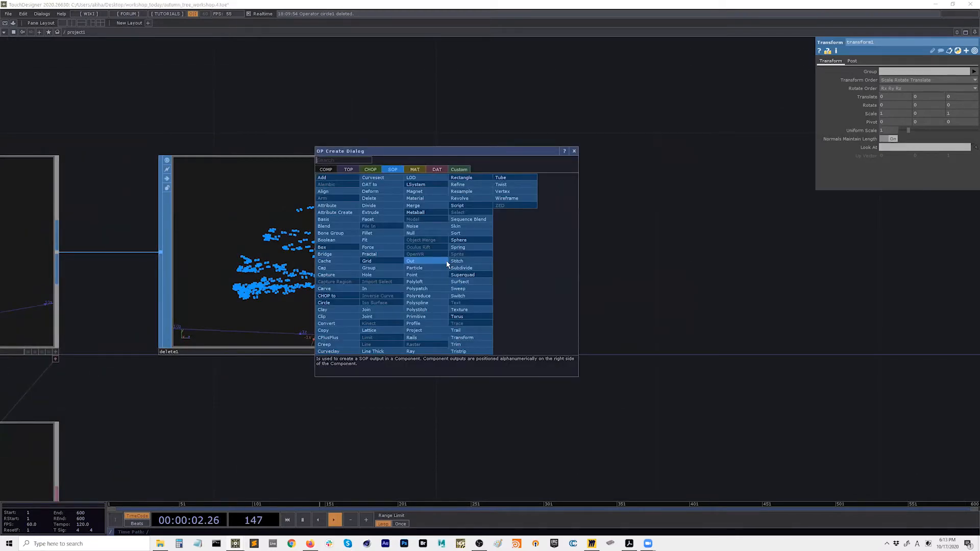
text(fa)
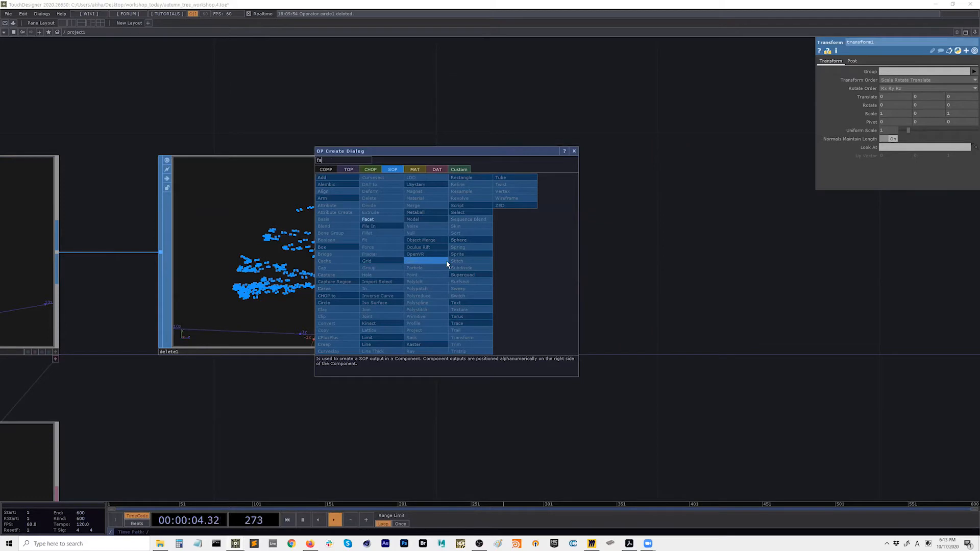
click(376, 220)
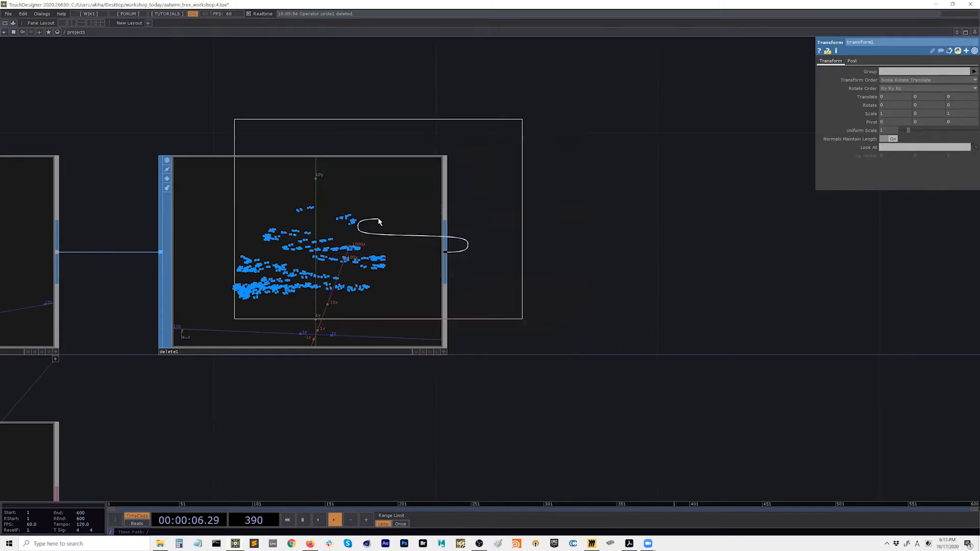
click(659, 256)
Set facet1's consolidation to Consolidate Points Fast and compare the node info of delete1 and facet1
drag(656, 403, 589, 398)
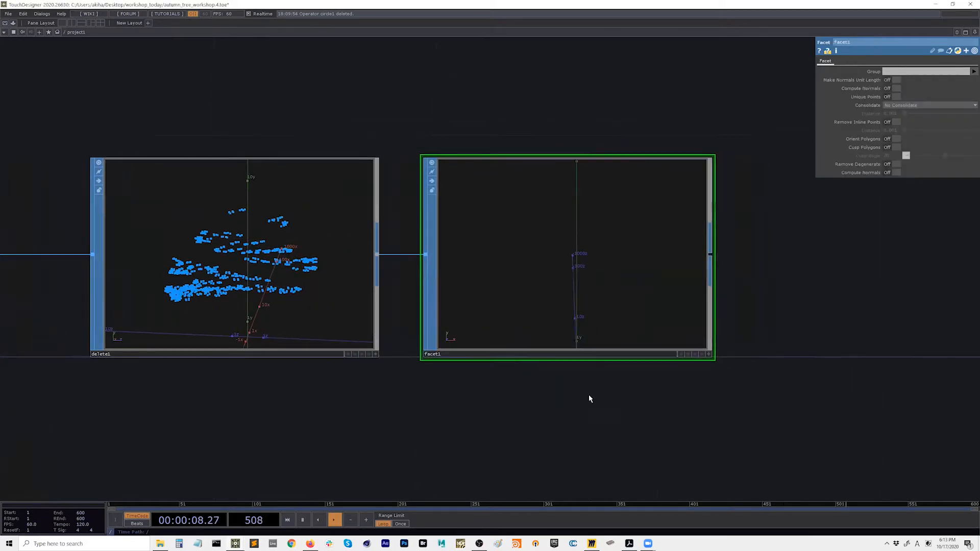
click(901, 105)
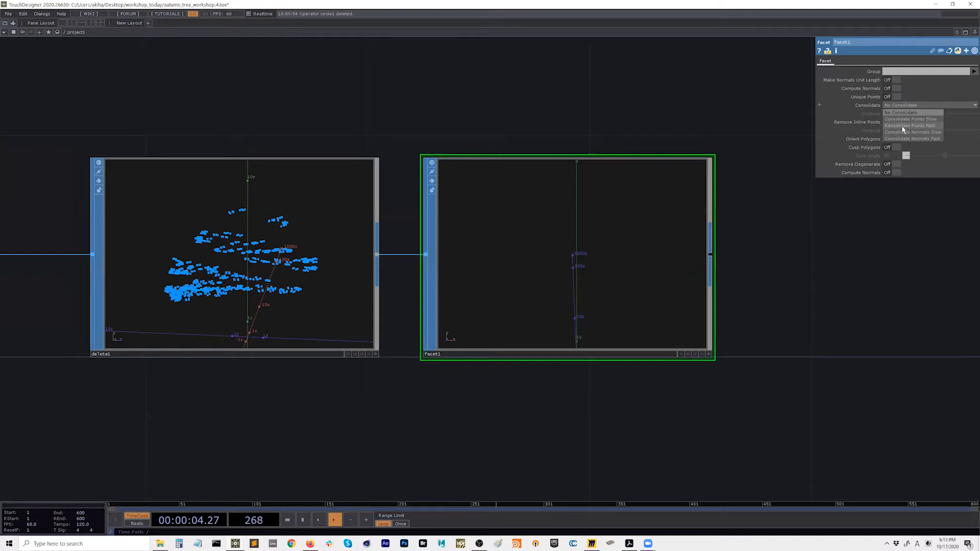
click(902, 126)
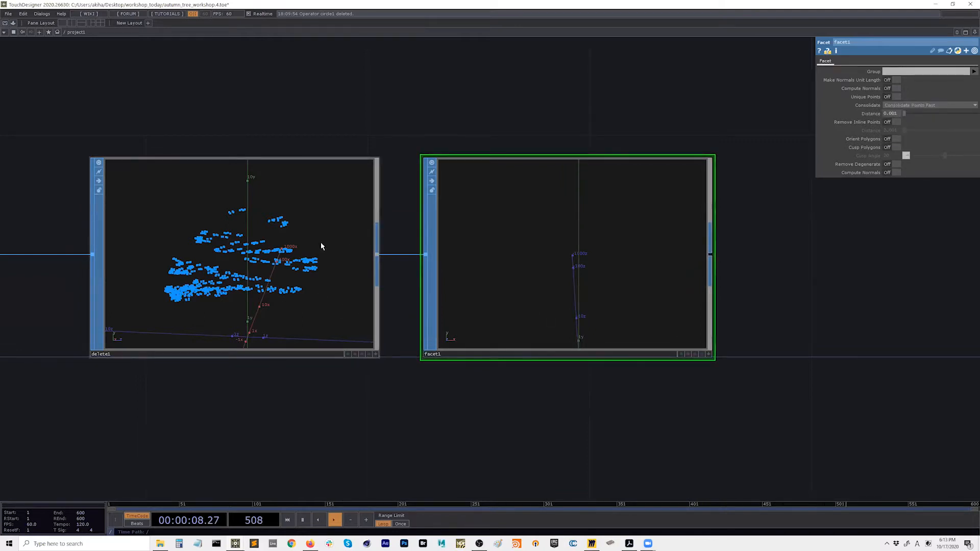
middle_click(301, 245)
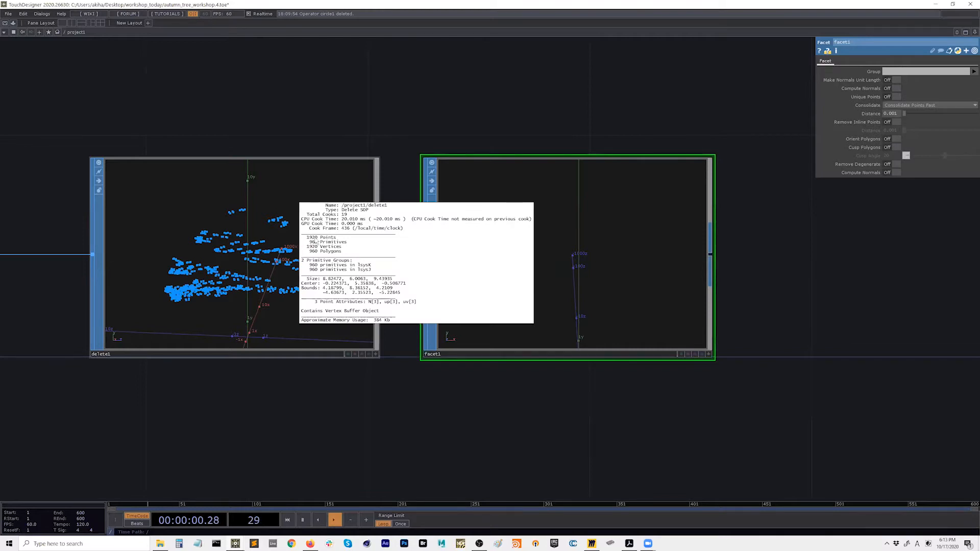
middle_click(592, 259)
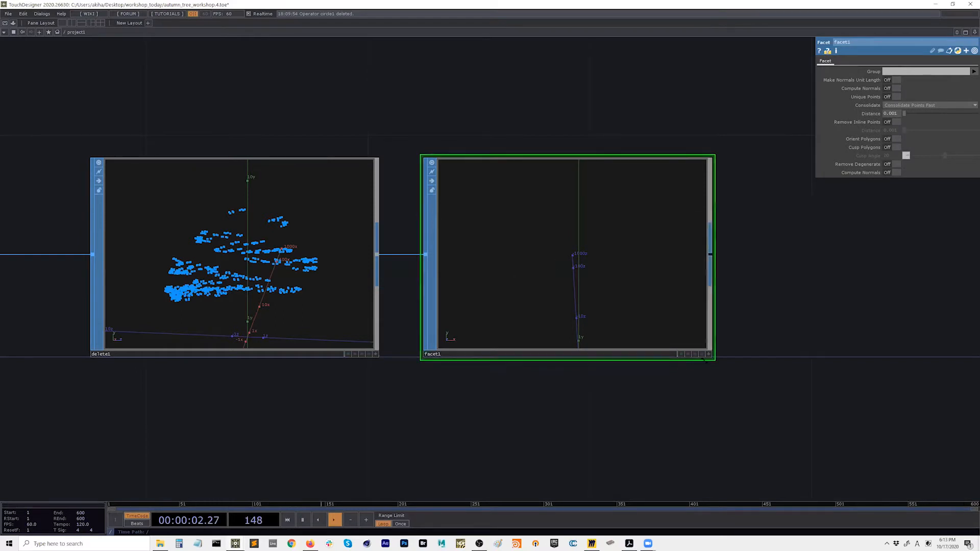
Turn on point markers in facet1's viewer to show its consolidated points
click(708, 354)
key(p)
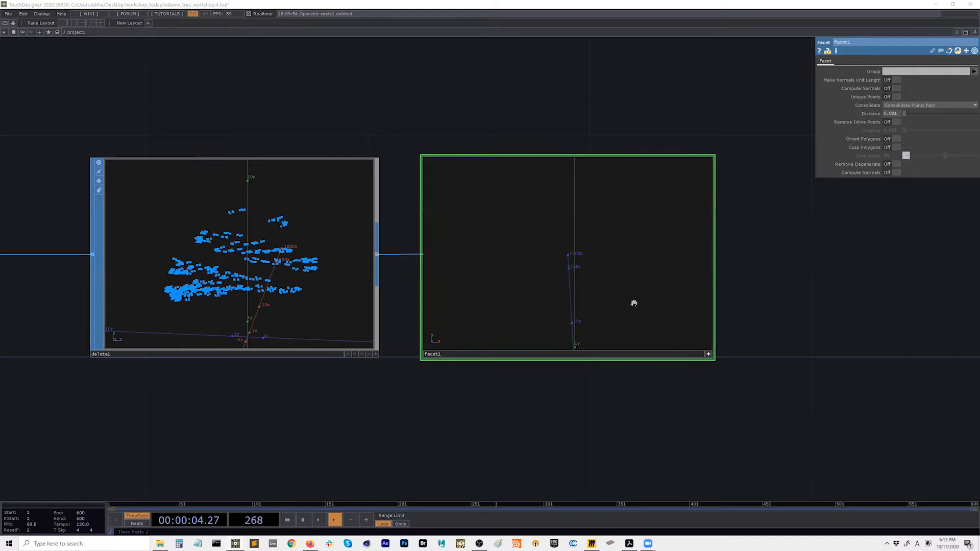
click(131, 87)
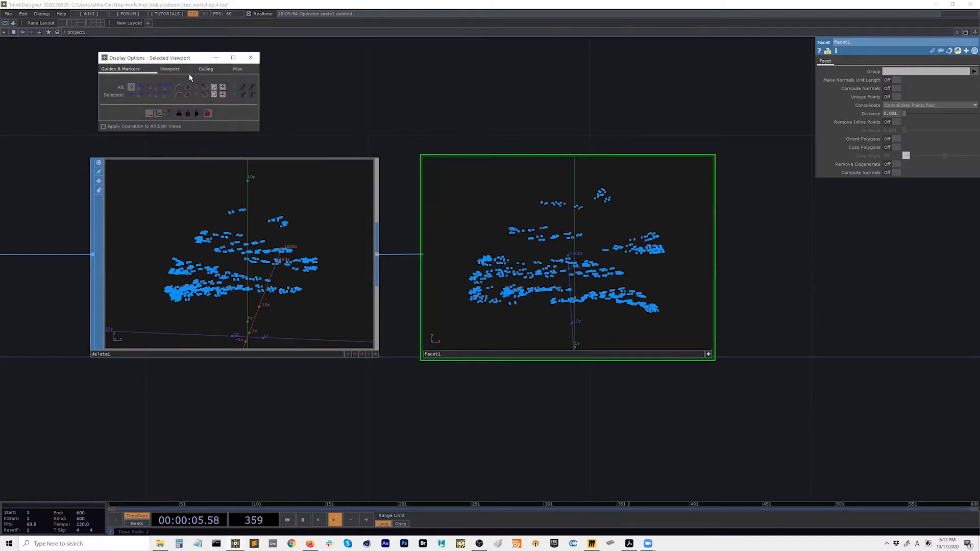
click(251, 58)
click(708, 354)
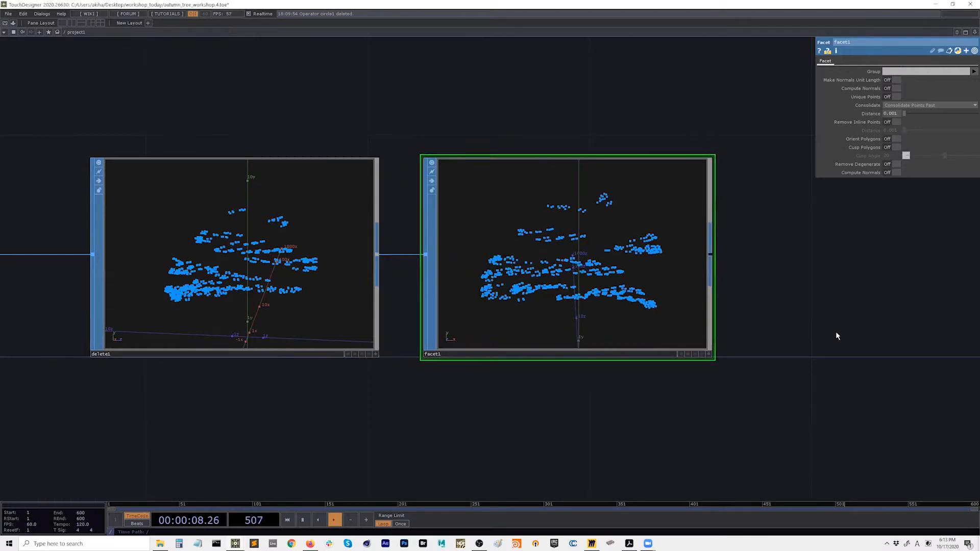
Add a Null SOP after facet1 to end the leaf point chain
scroll(610, 323, down, 5)
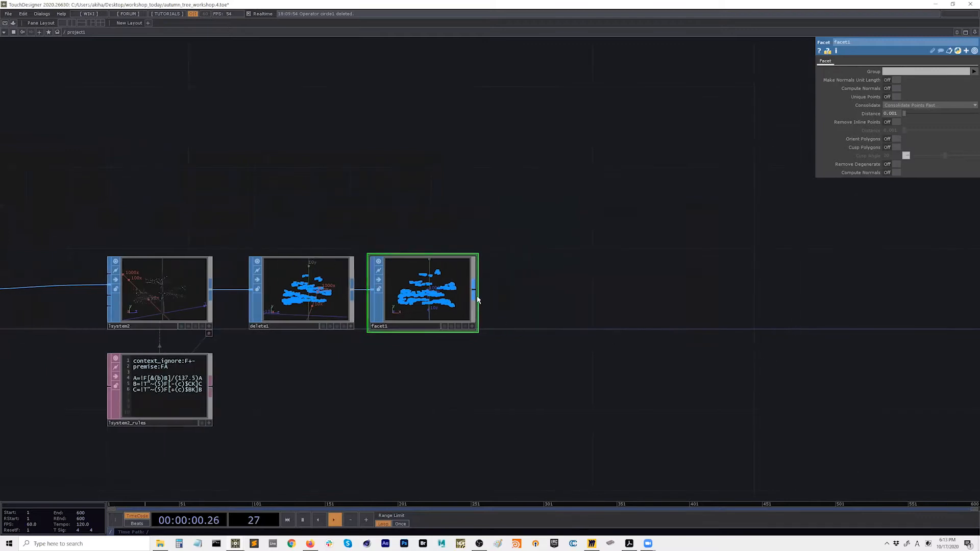
right_click(474, 294)
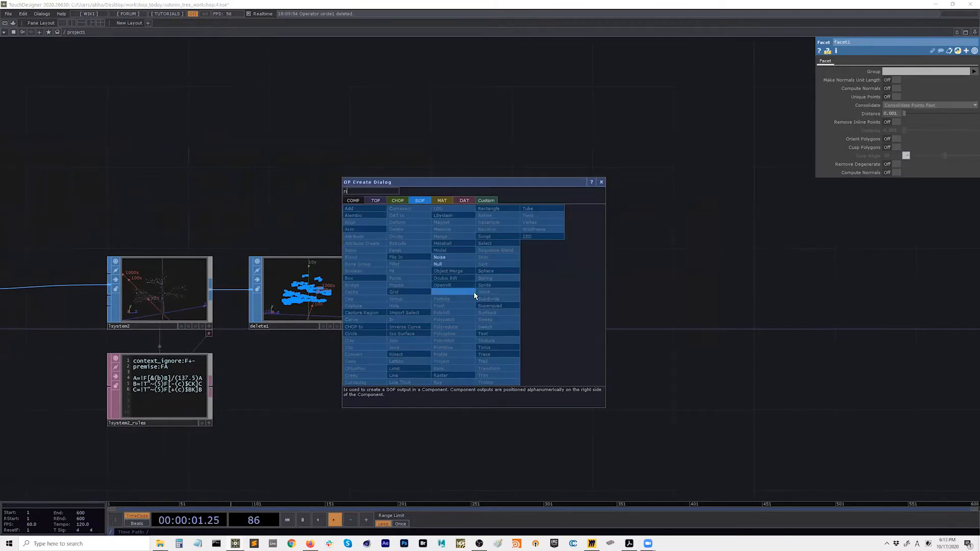
click(444, 265)
click(608, 289)
drag(692, 334, 525, 301)
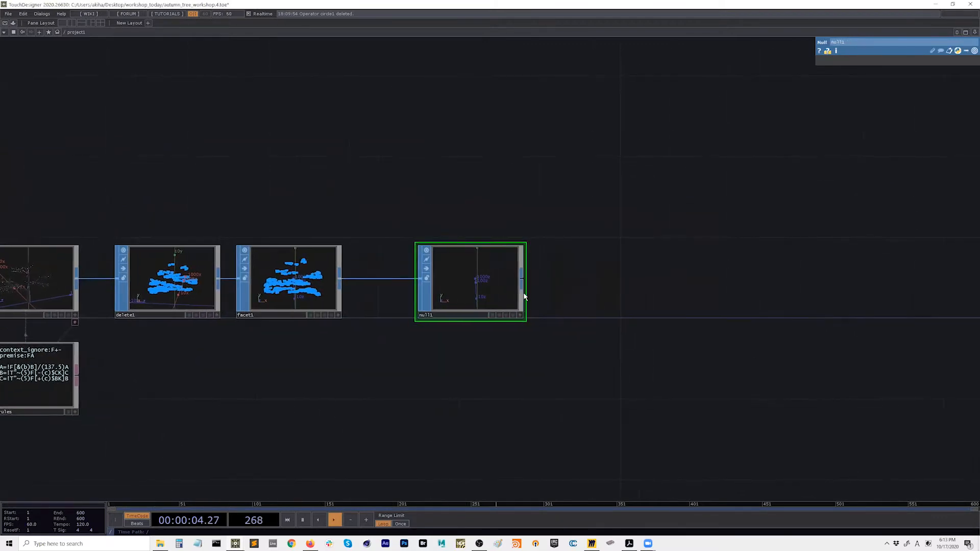
Create an unconnected Grid SOP beyond null1 in the network
drag(658, 283, 530, 291)
key(Tab)
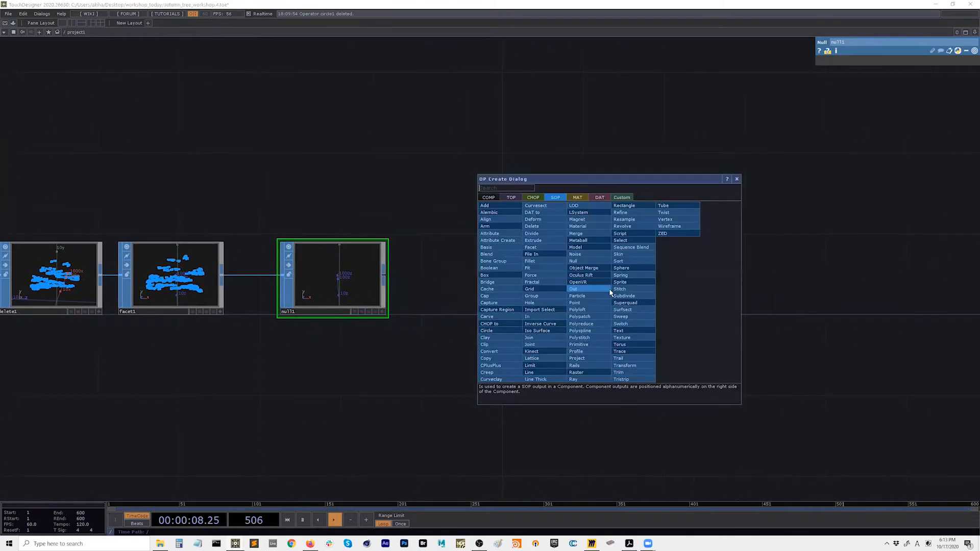
text(grid)
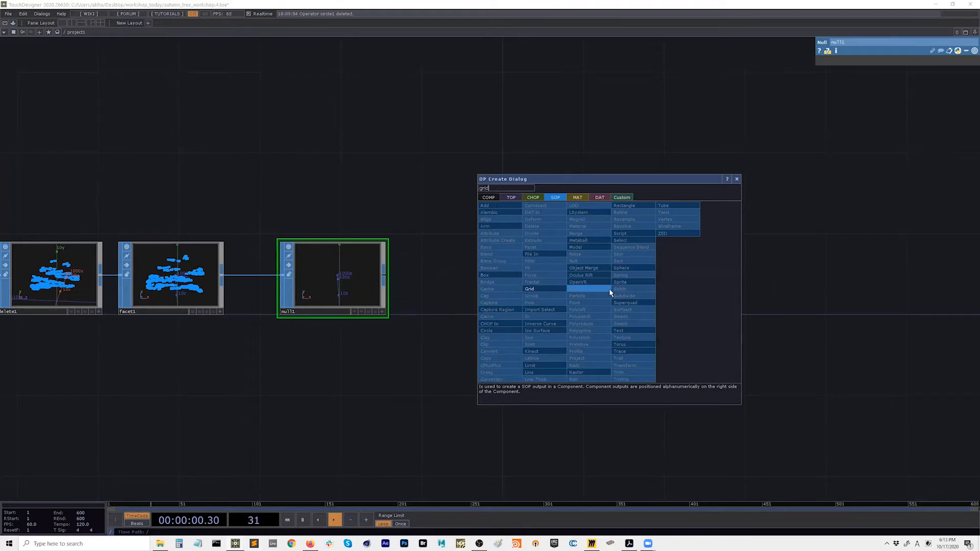
click(553, 289)
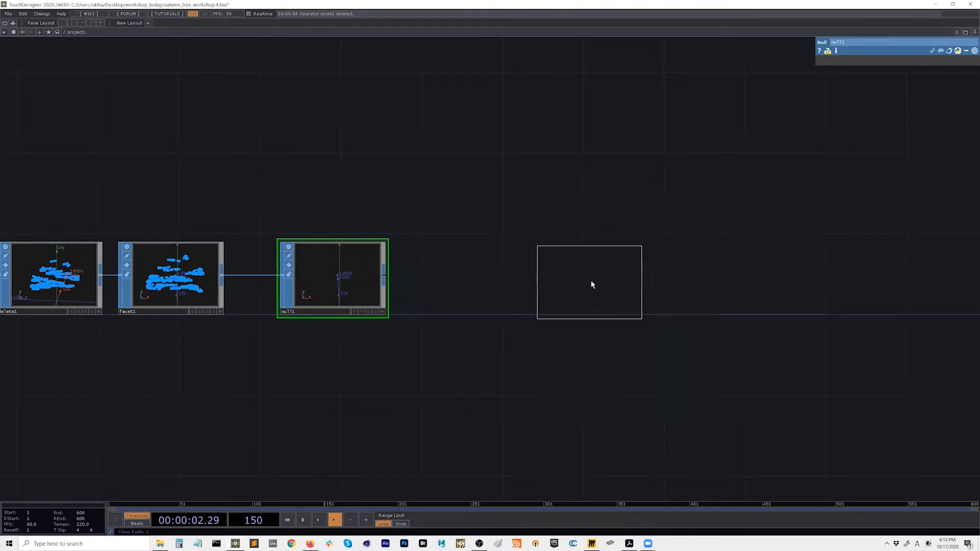
click(551, 277)
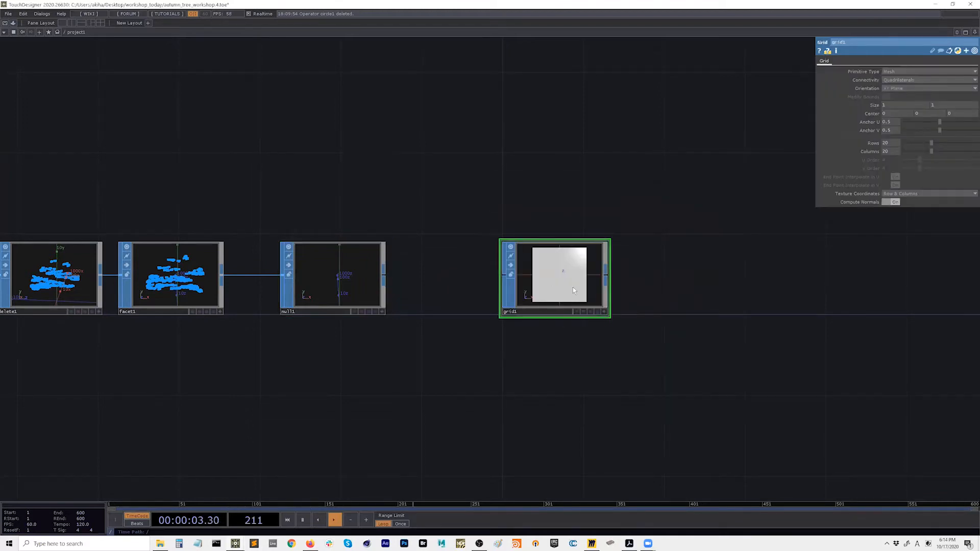
Switch grid1's viewer to wireframe and reduce the grid to 2 rows and 2 columns
click(606, 312)
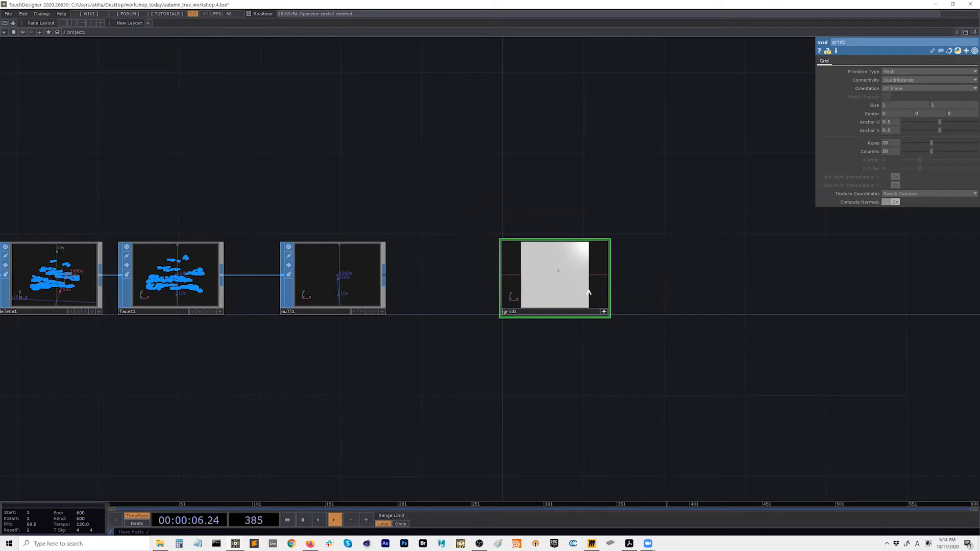
click(605, 312)
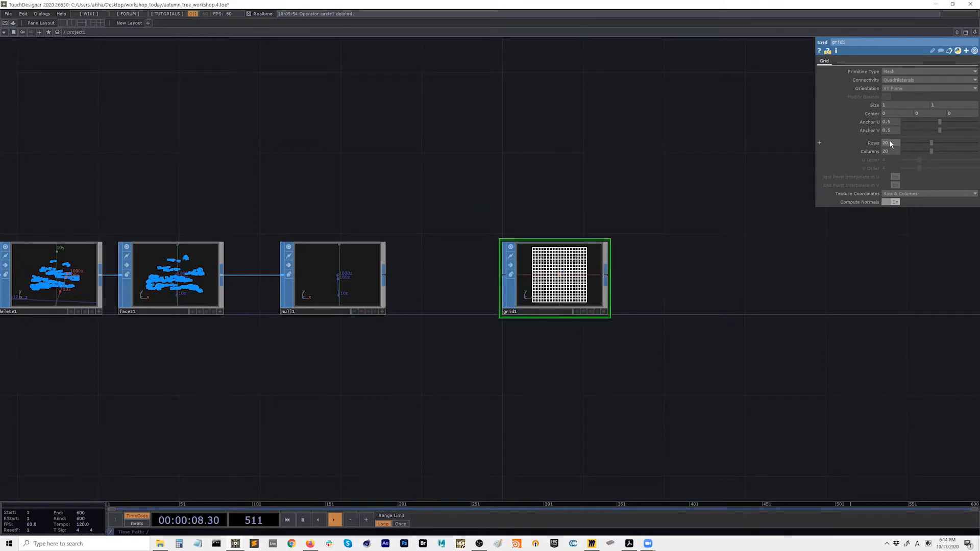
text(2)
drag(890, 152, 882, 150)
text(2)
key(Return)
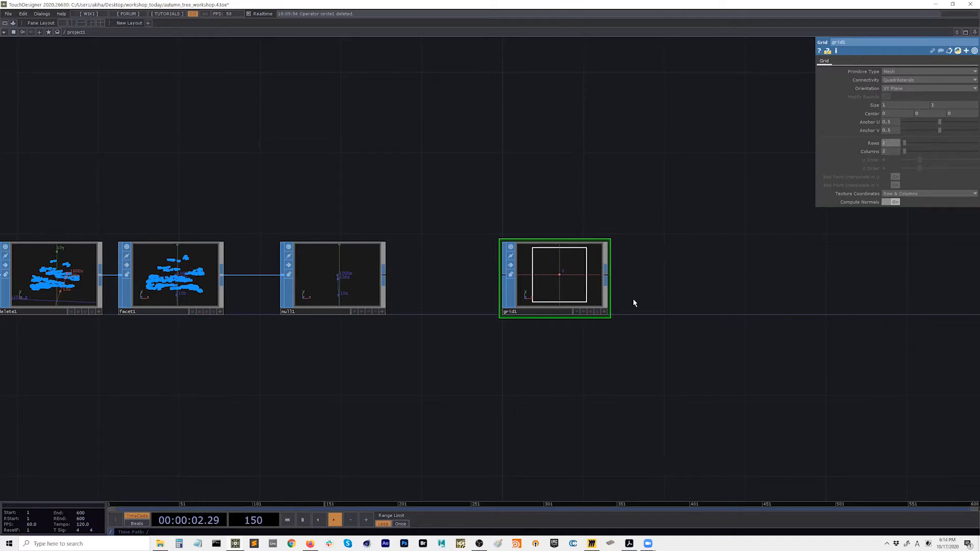
Add a Geometry COMP after grid1, fed by the grid's output
key(Tab)
text(ge)
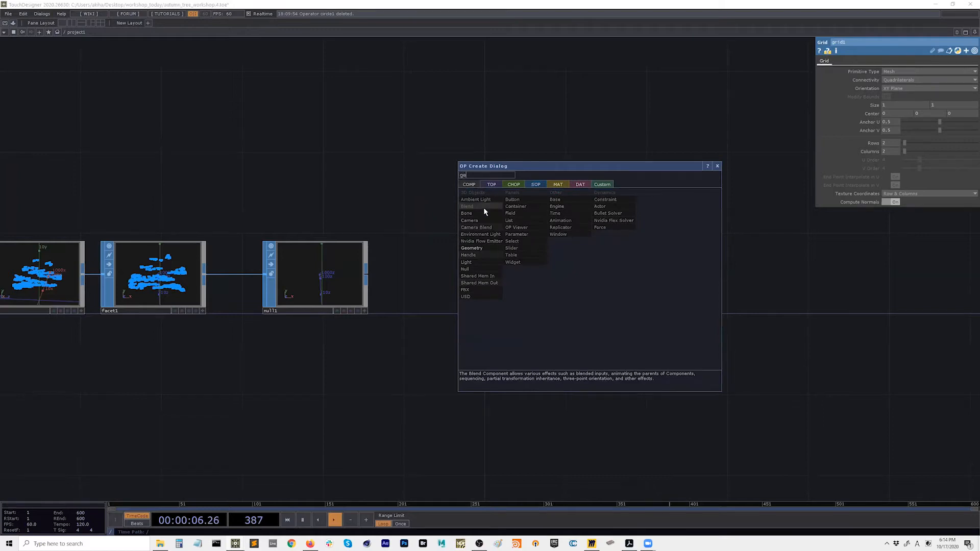
click(472, 248)
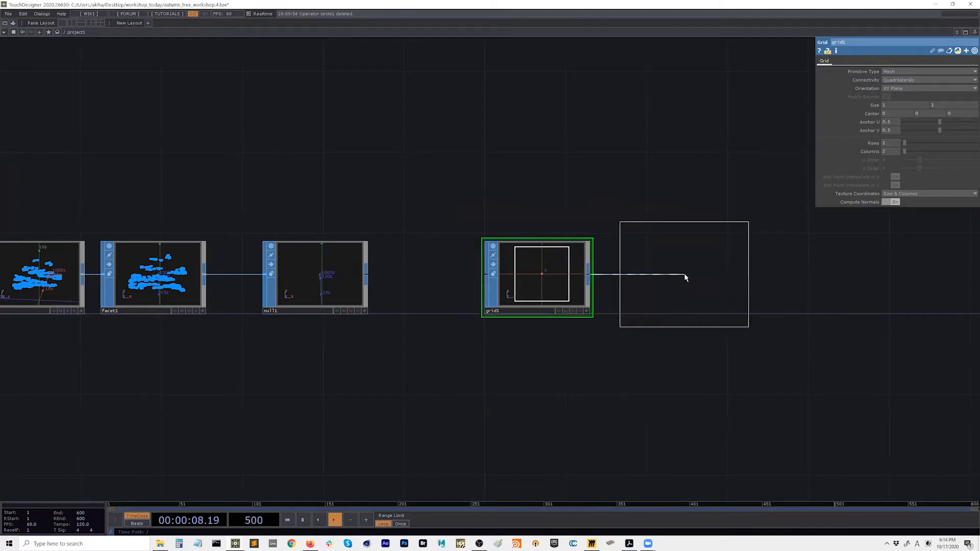
click(685, 277)
drag(706, 376, 586, 345)
scroll(586, 345, down, 3)
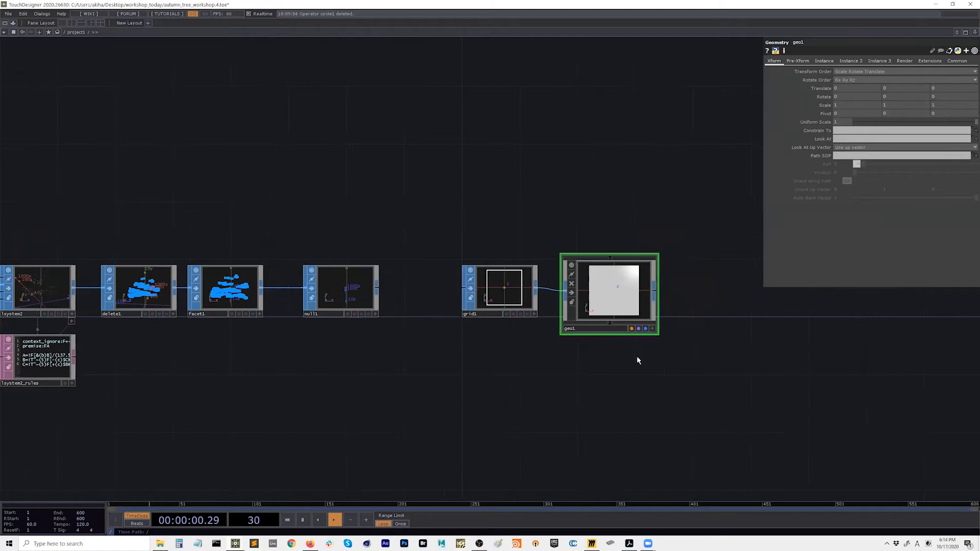
Turn on instancing for geo1 and assign null1 as its default instance OP
click(823, 60)
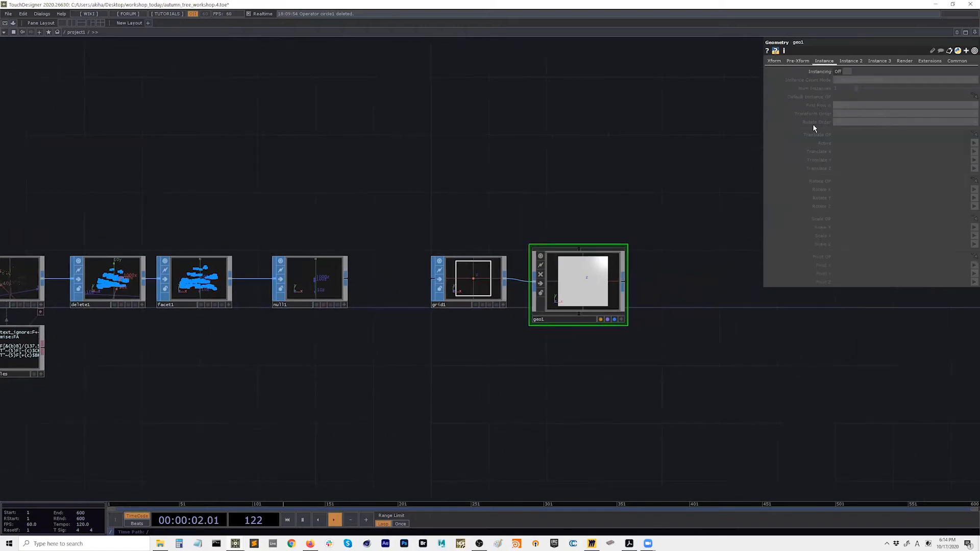
click(841, 71)
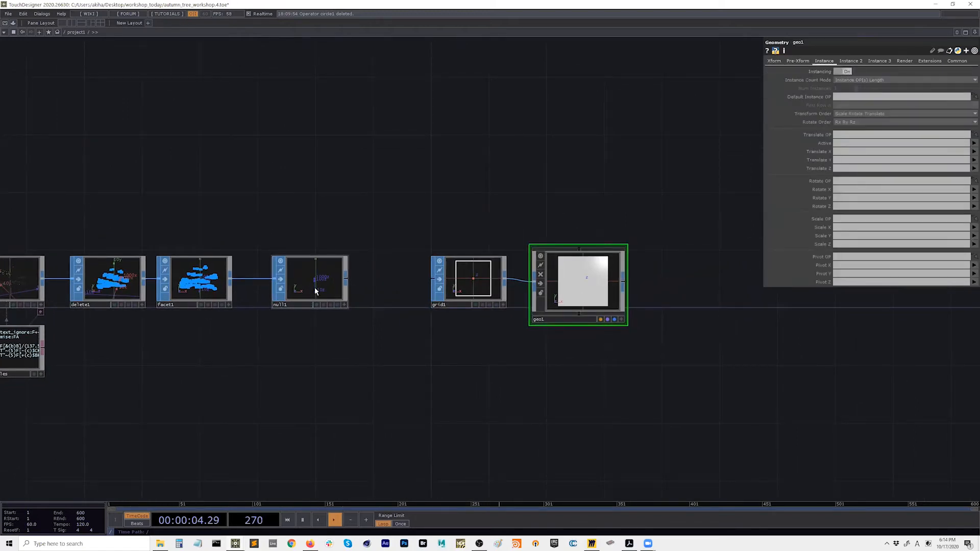
drag(309, 281, 861, 98)
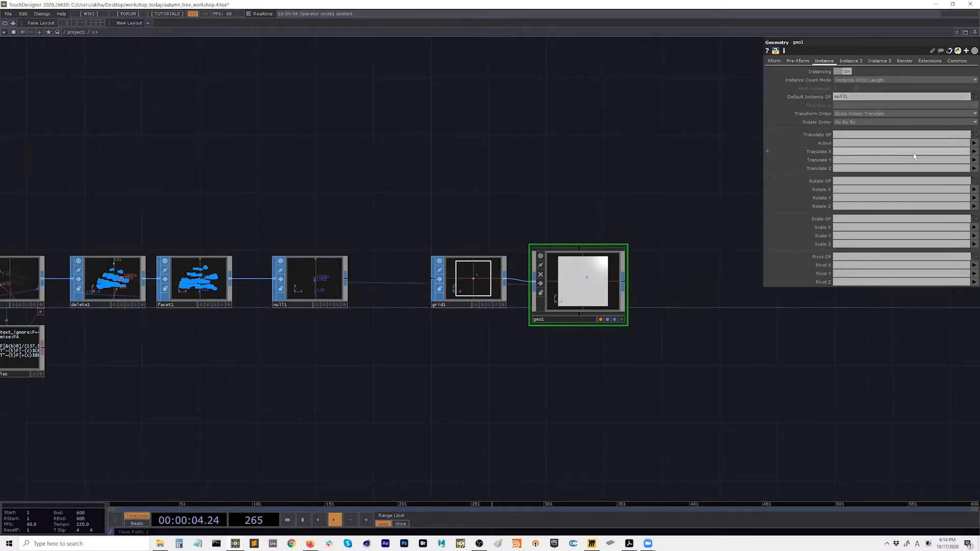
Map geo1's instance Translate X, Y and Z to the point attributes P(0), P(1) and P(2)
click(973, 151)
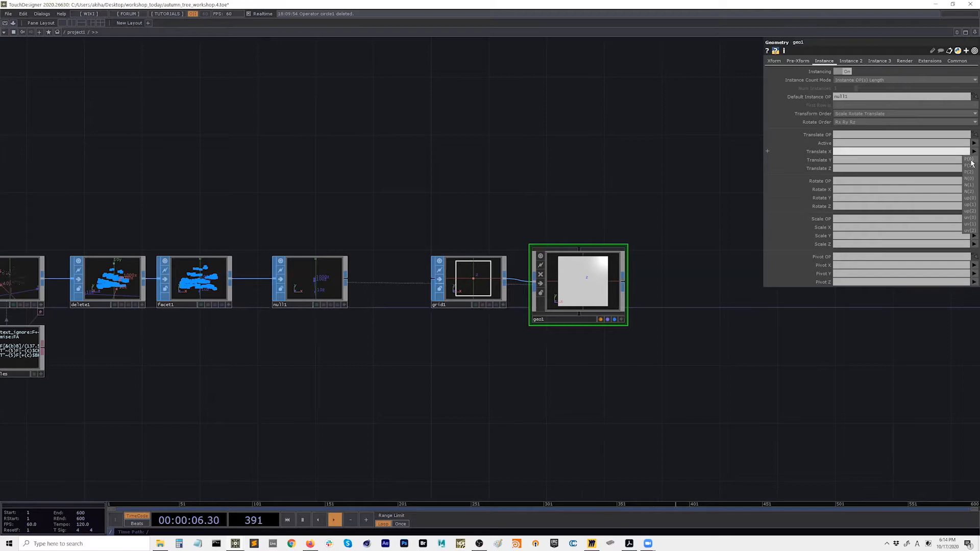
click(969, 159)
click(973, 159)
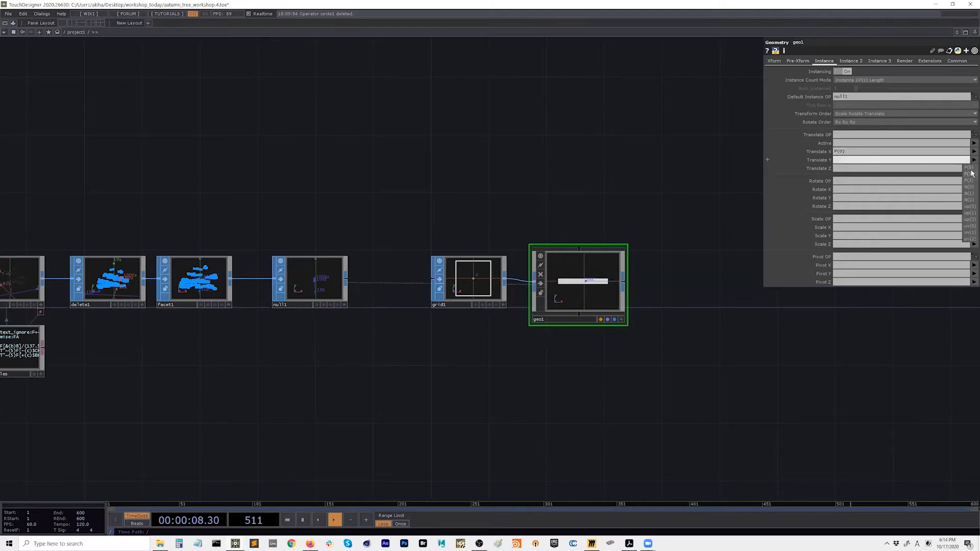
click(971, 174)
click(973, 168)
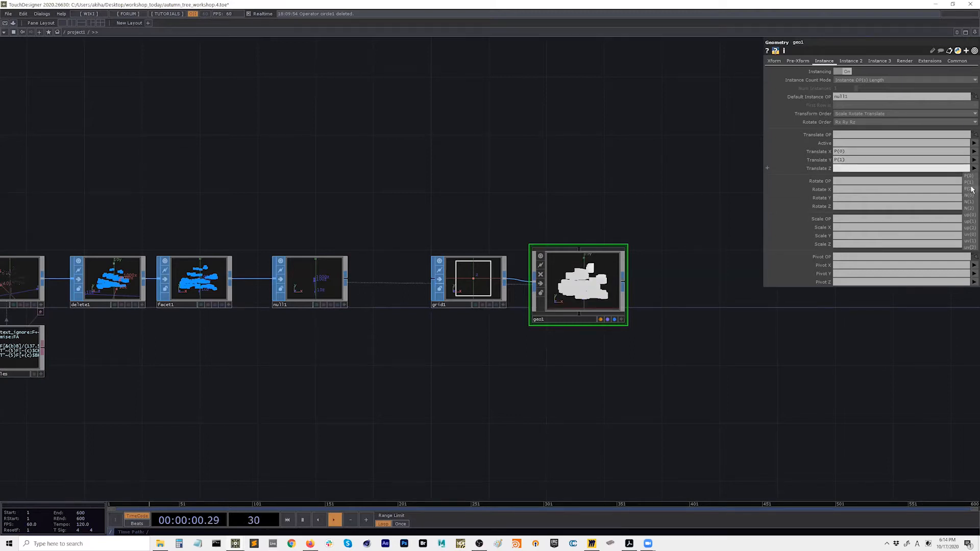
click(971, 191)
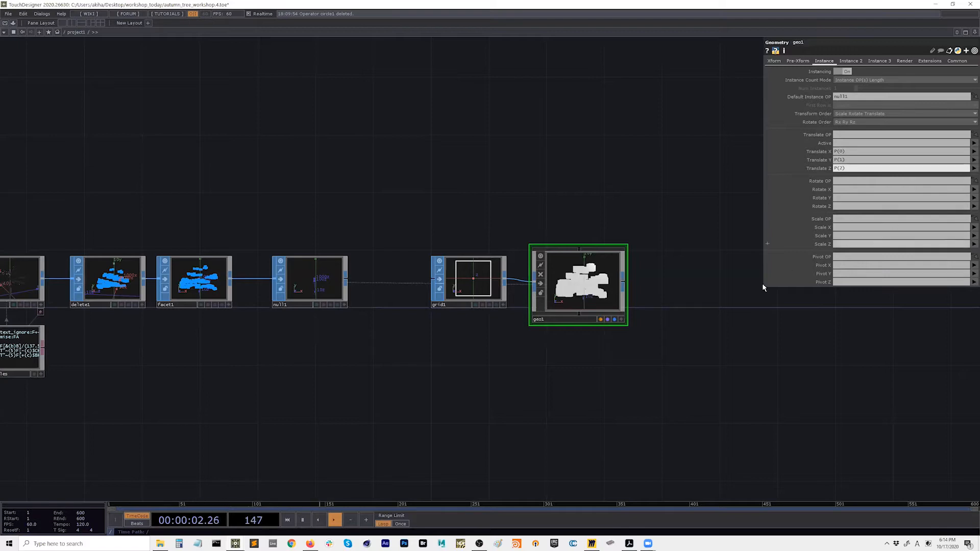
Shrink grid1's size to 0.2 by 0.2 and inspect the instances in geo1 from another angle
scroll(597, 315, up, 5)
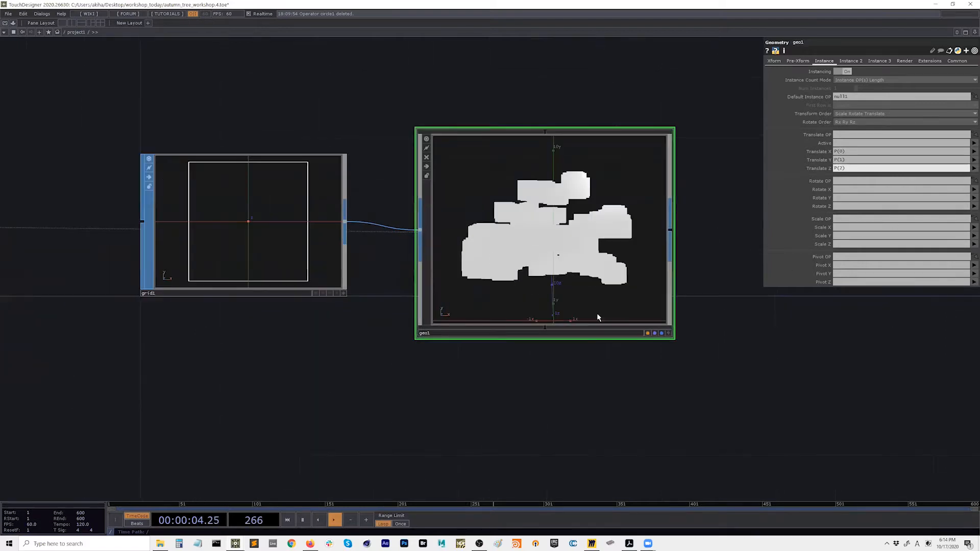
click(265, 246)
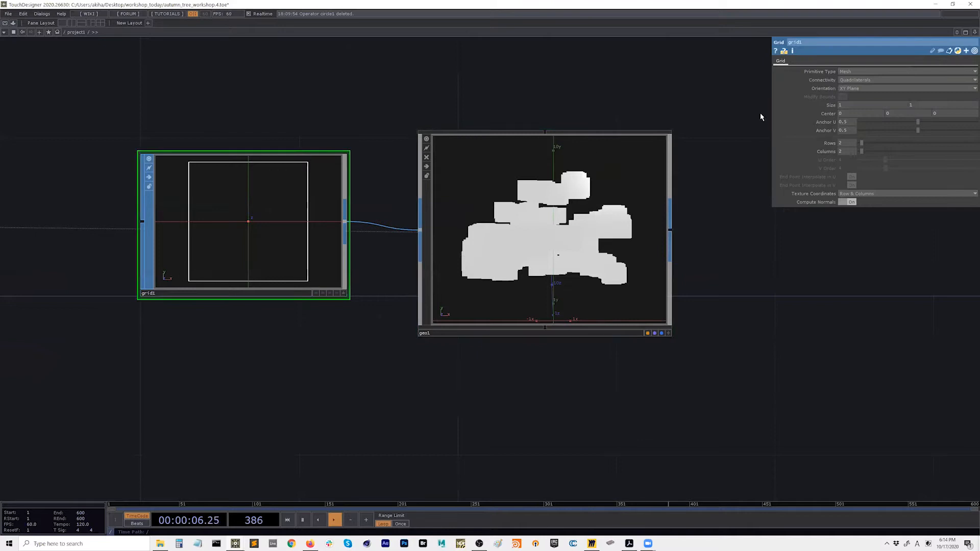
mouse_move(829, 104)
middle_down()
mouse_move(796, 97)
mouse_move(831, 113)
middle_up()
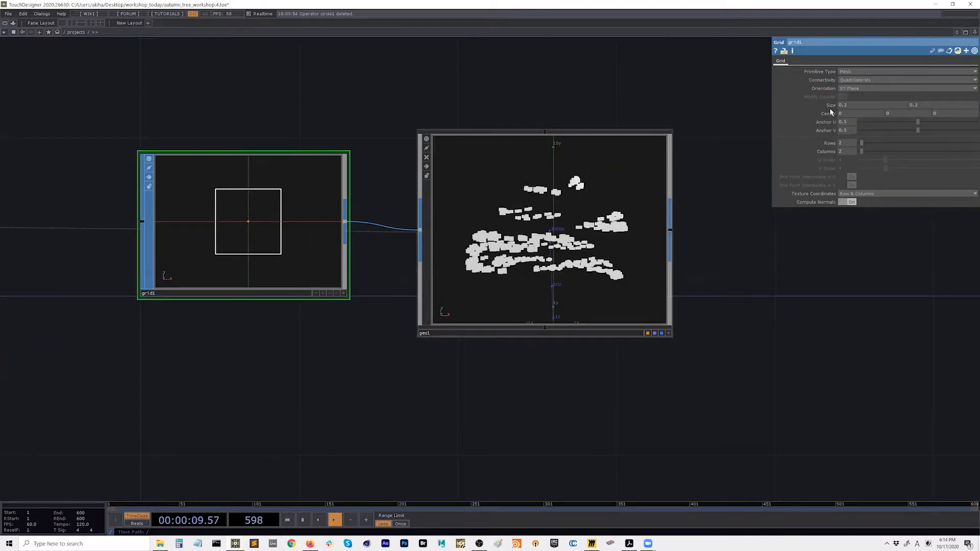
click(668, 333)
drag(615, 247, 580, 263)
click(668, 333)
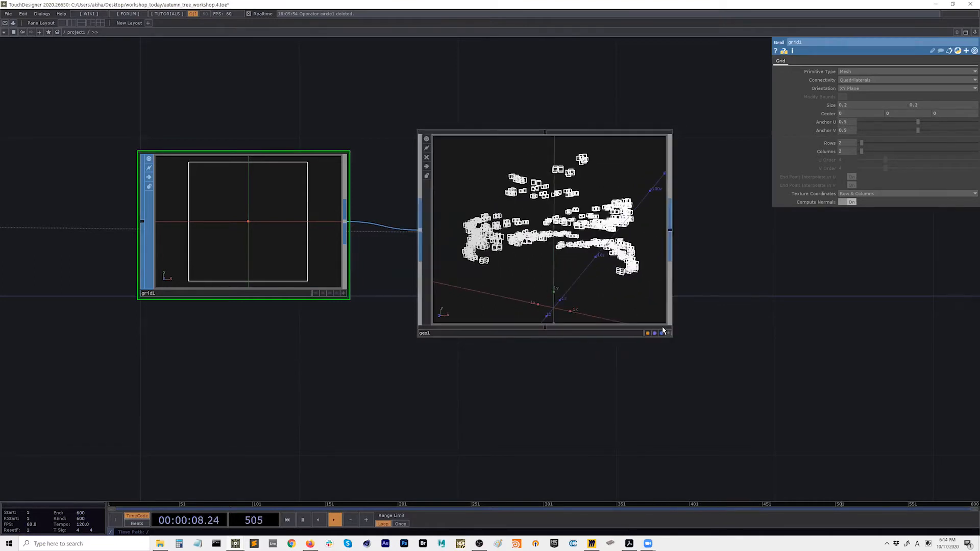
Map geo1's Rotate to Vector X, Y and Z to the normals N(0), N(1) and N(2)
click(665, 333)
click(848, 62)
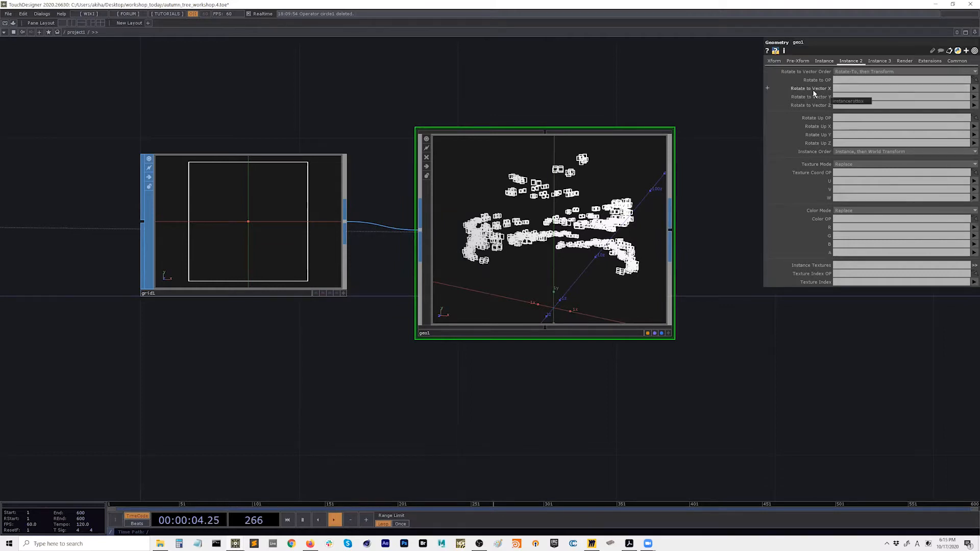
click(973, 89)
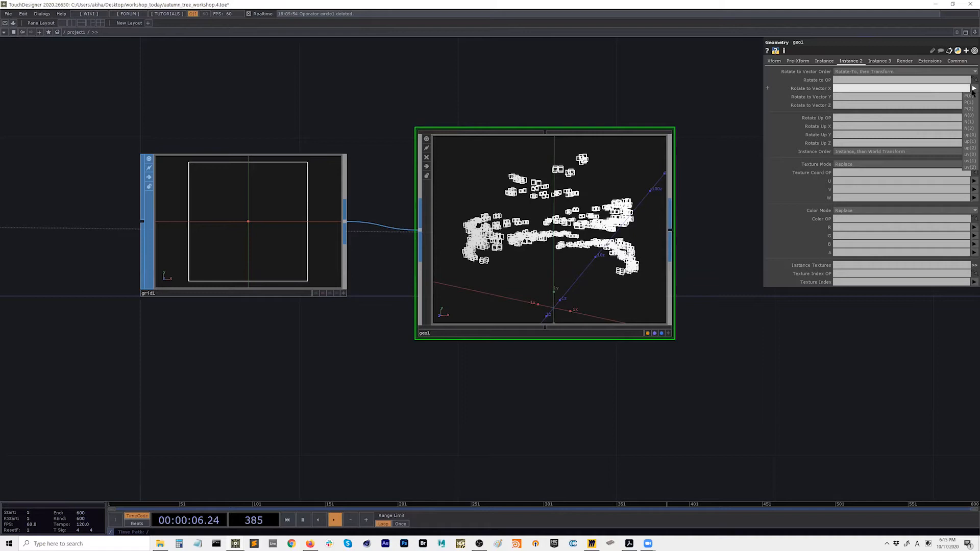
click(968, 116)
click(973, 97)
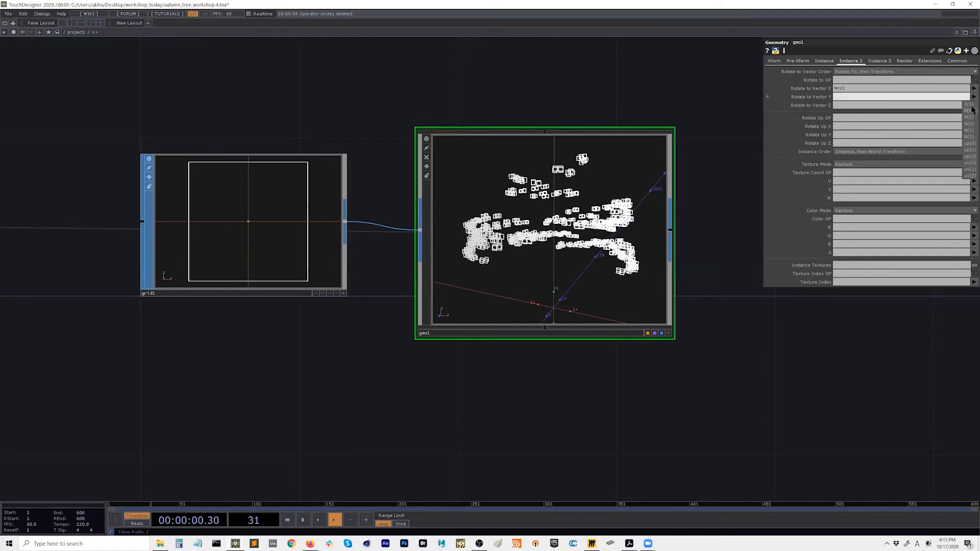
click(968, 130)
click(973, 105)
click(968, 145)
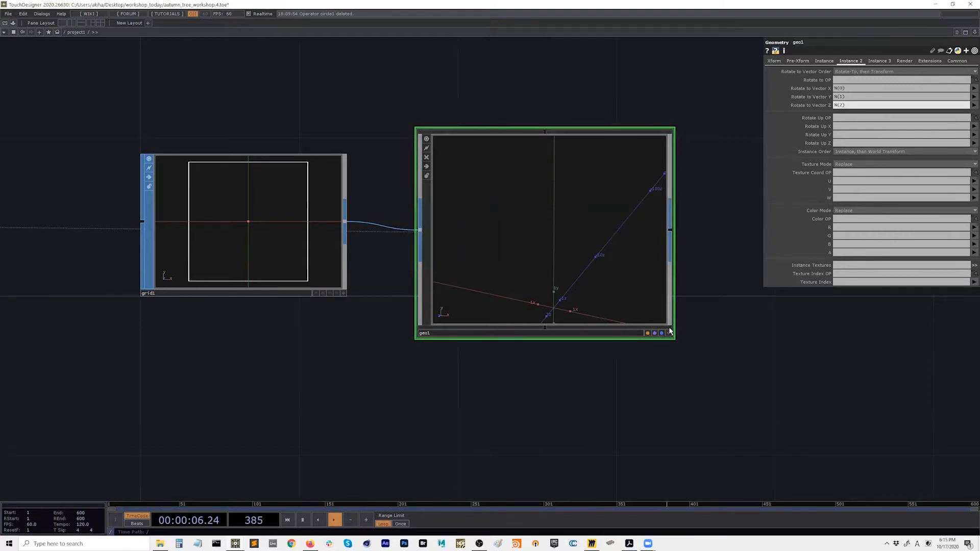
click(668, 333)
key(h)
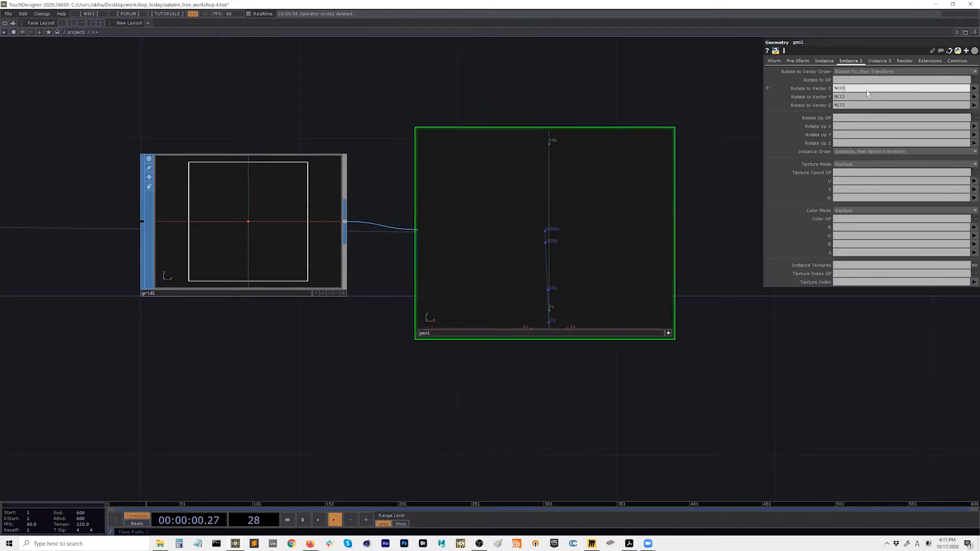
Map geo1's Rotate Up X, Y and Z to the attributes up(0), up(1) and up(2)
click(851, 91)
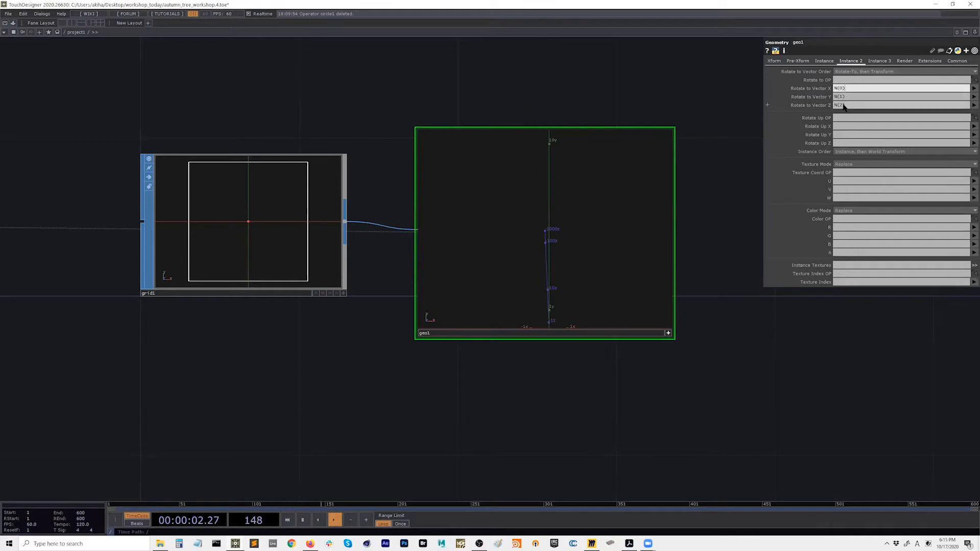
click(964, 126)
text(up(0))
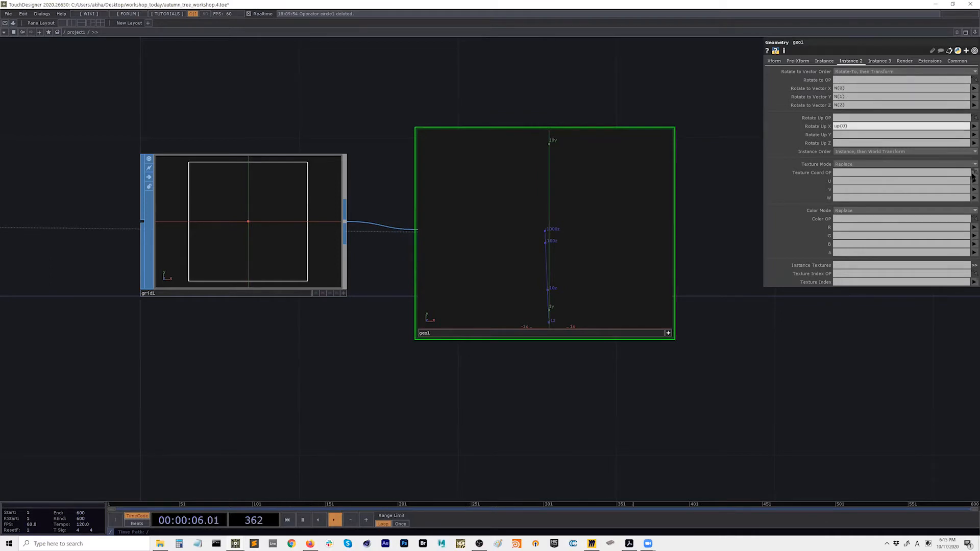
click(974, 135)
click(972, 187)
click(973, 143)
click(973, 206)
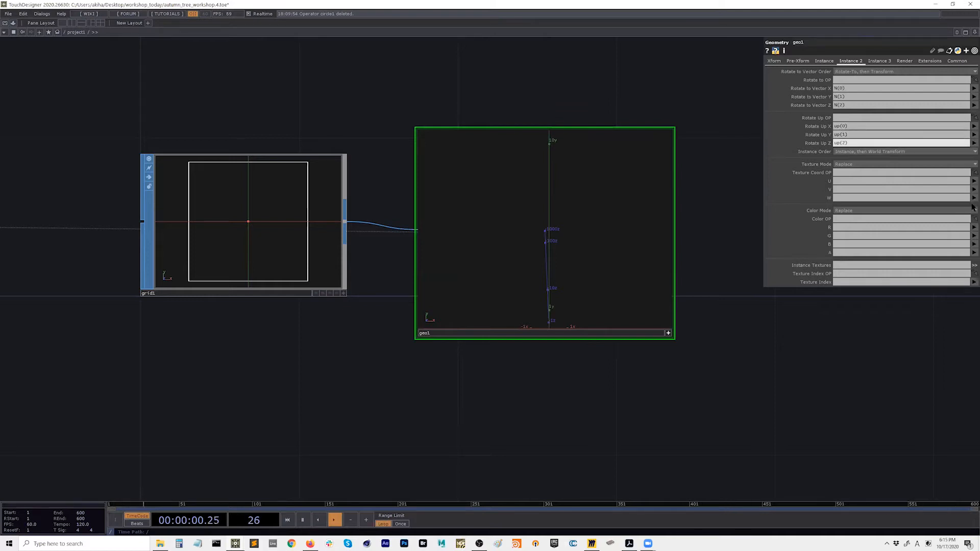
Review geo1's translate and rotation instance mappings and examine its instances in the viewer
drag(664, 220, 597, 229)
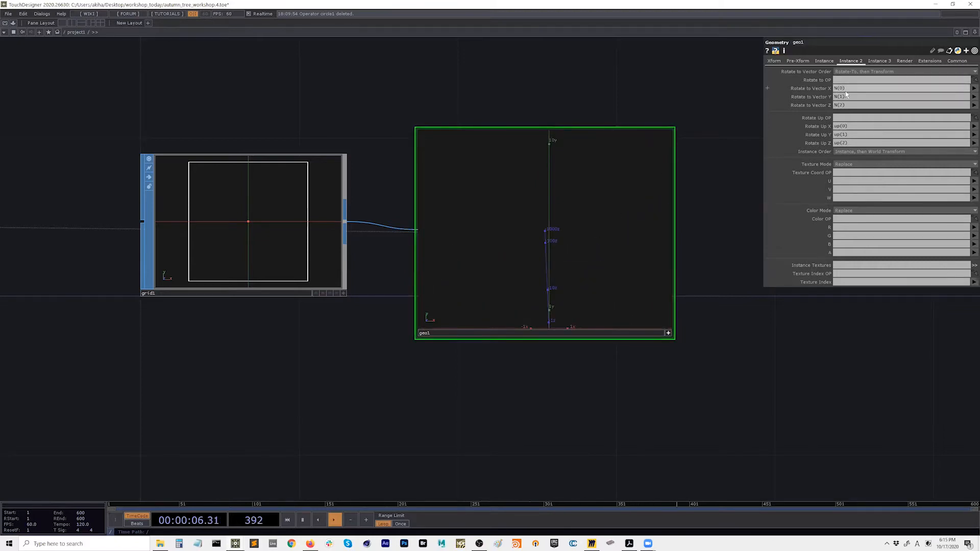
click(972, 88)
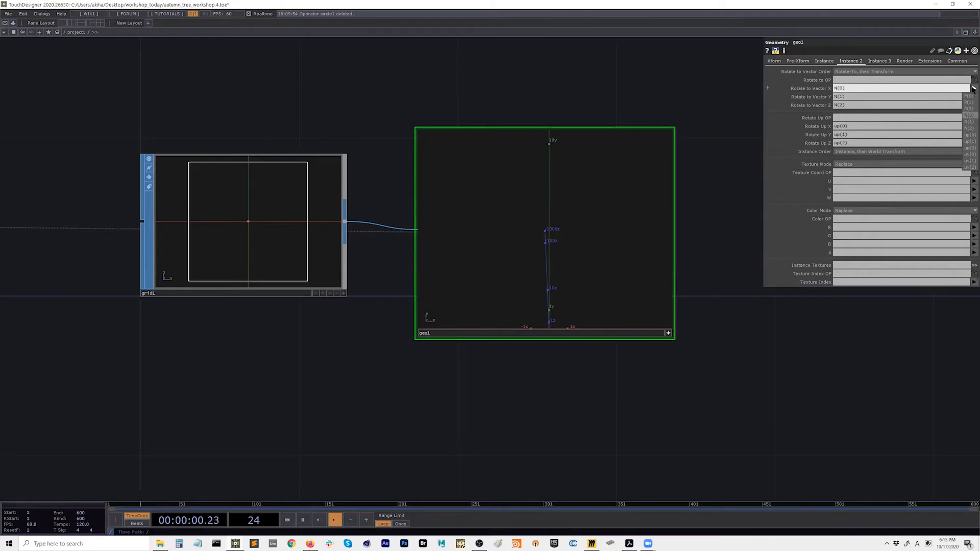
click(823, 61)
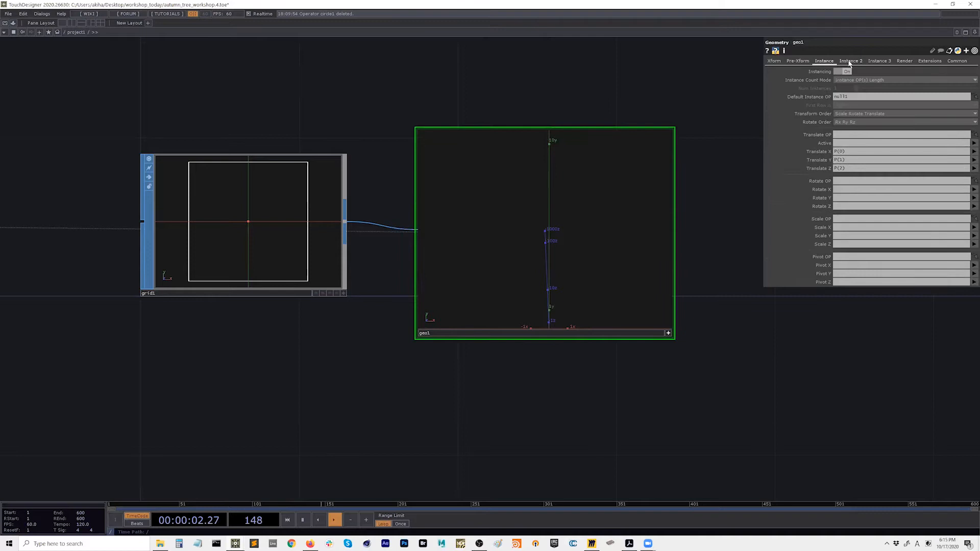
click(850, 61)
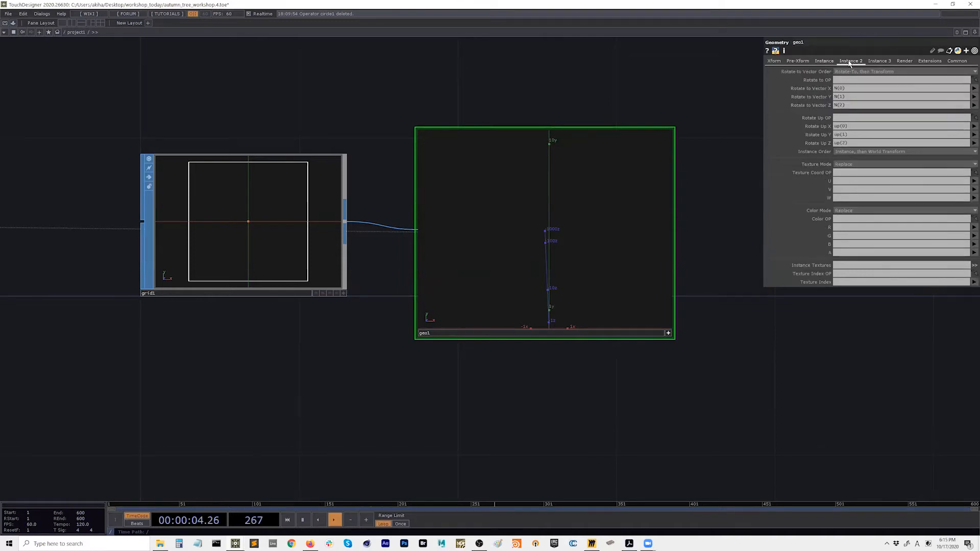
scroll(655, 316, down, 5)
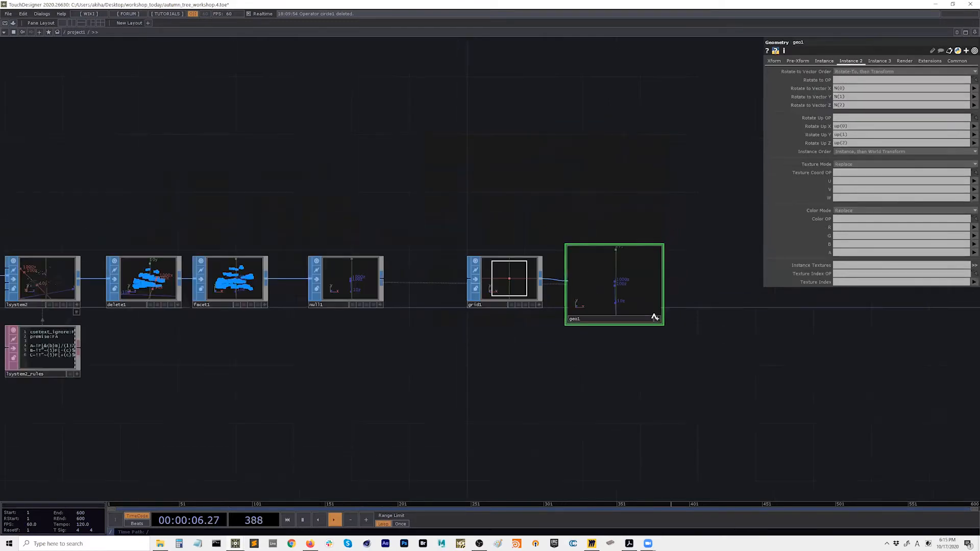
scroll(654, 315, up, 3)
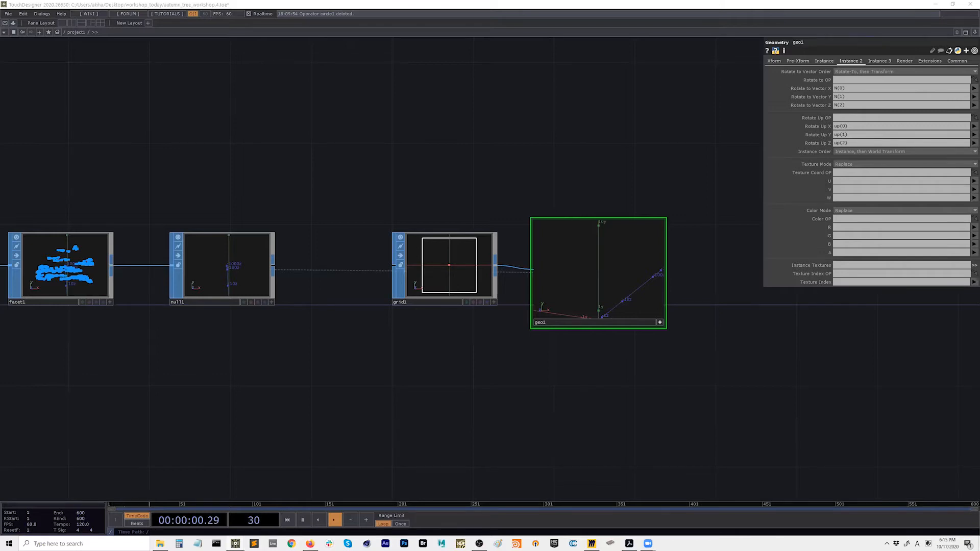
drag(608, 261, 599, 284)
Try a different size for grid1 and undo the change
click(457, 277)
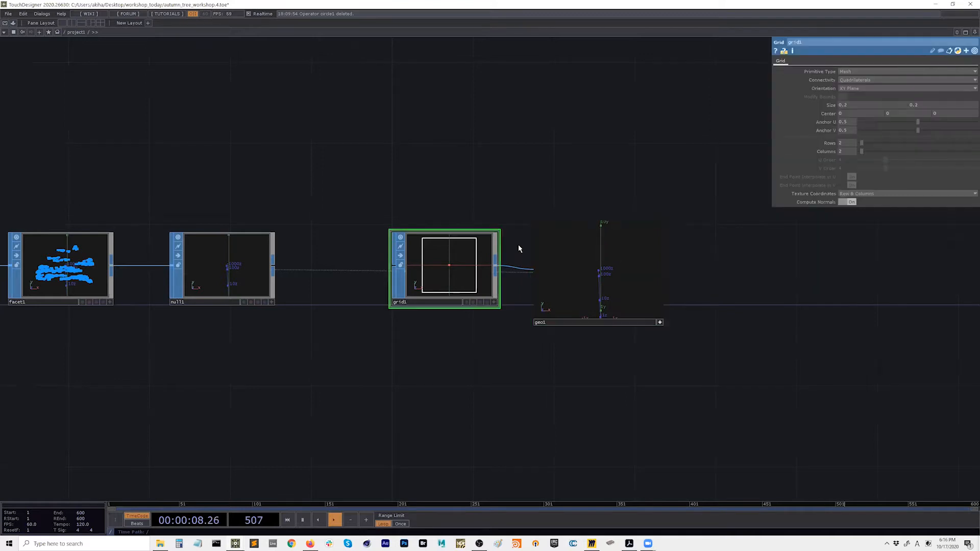
middle_drag(827, 105, 799, 105)
key(ctrl+z)
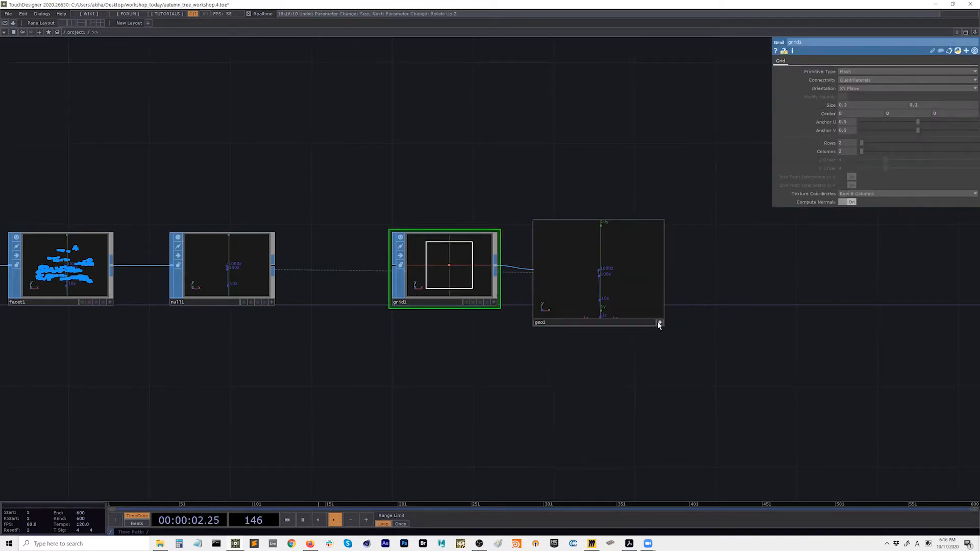
Trace the leaf chain upstream of geo1 and examine which point attributes facet1 carries
click(623, 285)
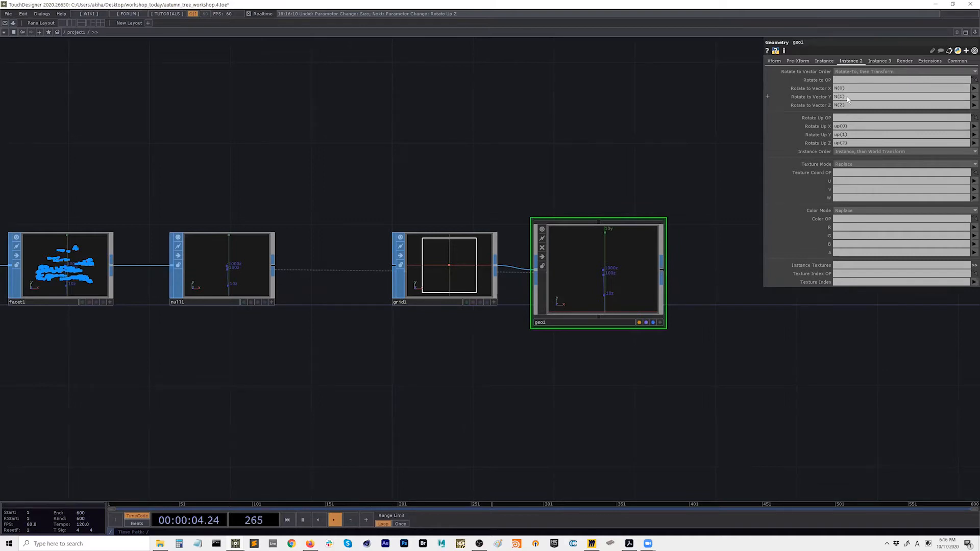
drag(232, 385, 687, 367)
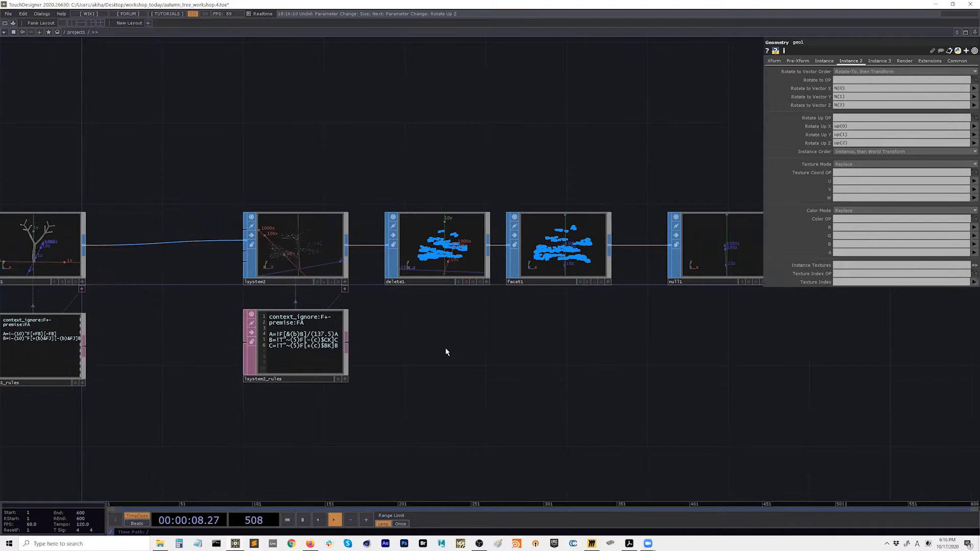
drag(445, 352, 532, 322)
drag(650, 289, 504, 317)
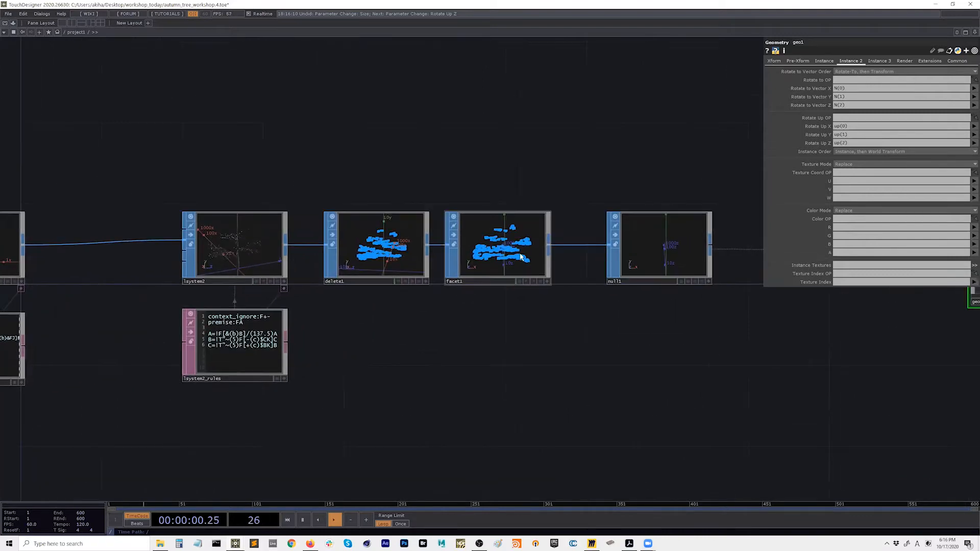
middle_click(521, 256)
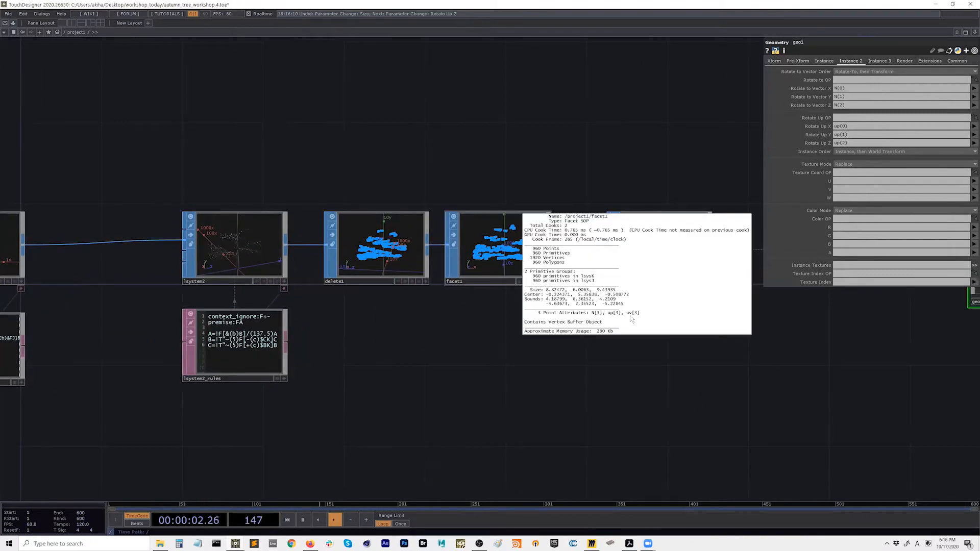
drag(652, 373, 440, 384)
drag(634, 350, 524, 361)
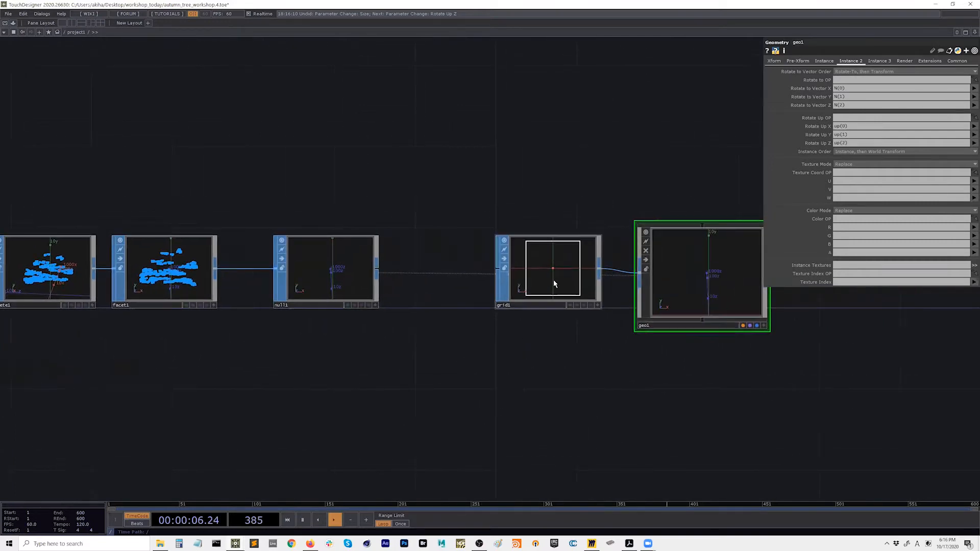
Try Polygon as grid1's primitive type, check geo1's viewer, and restore the type to Mesh
click(667, 273)
click(857, 71)
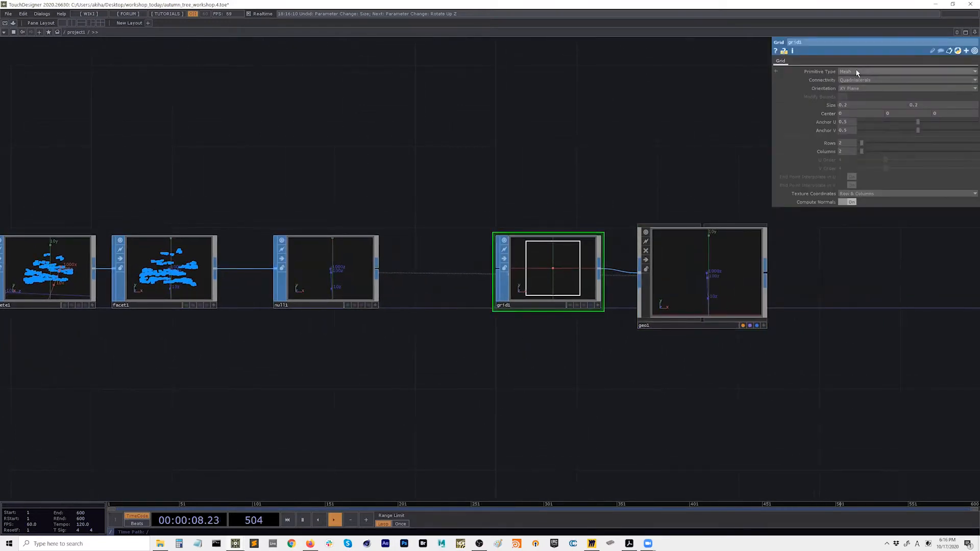
click(851, 81)
click(858, 72)
click(850, 80)
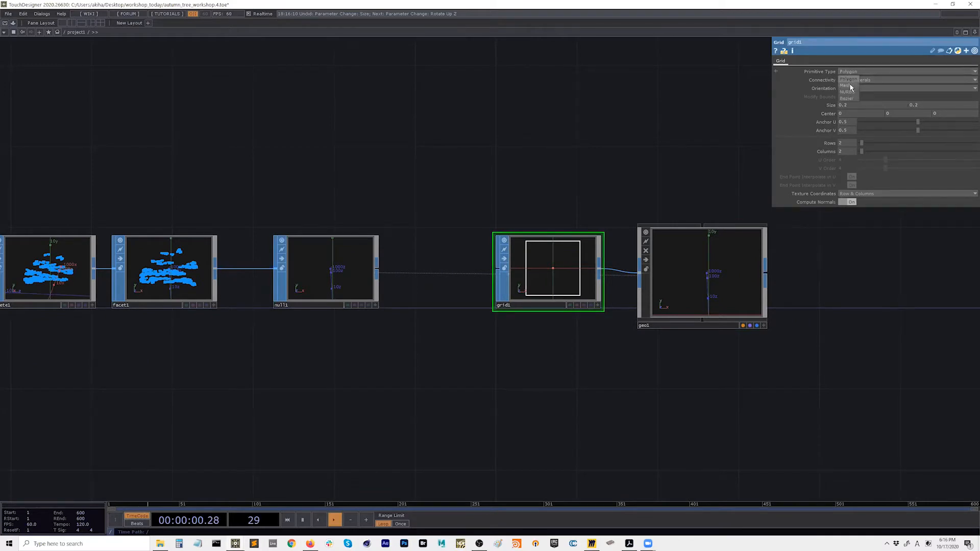
scroll(745, 293, up, 4)
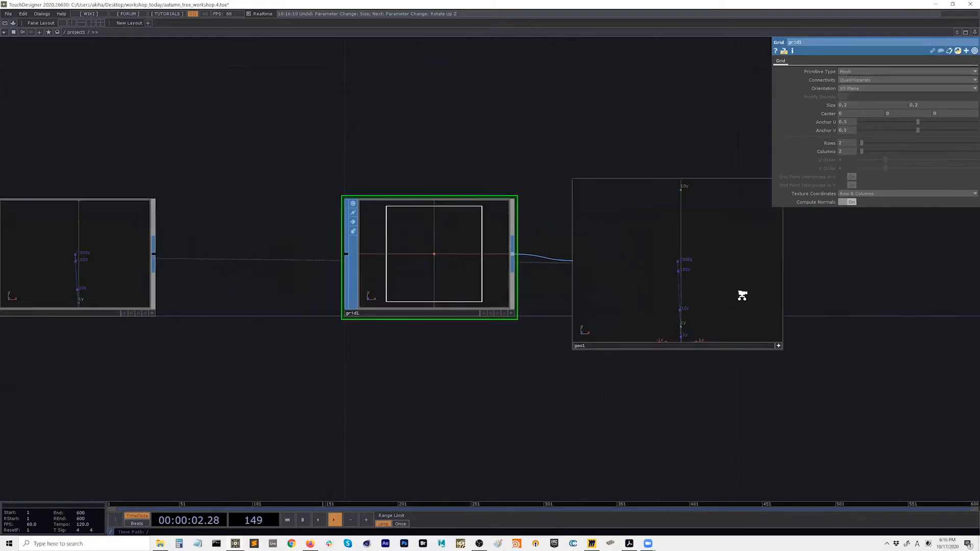
drag(742, 297, 681, 329)
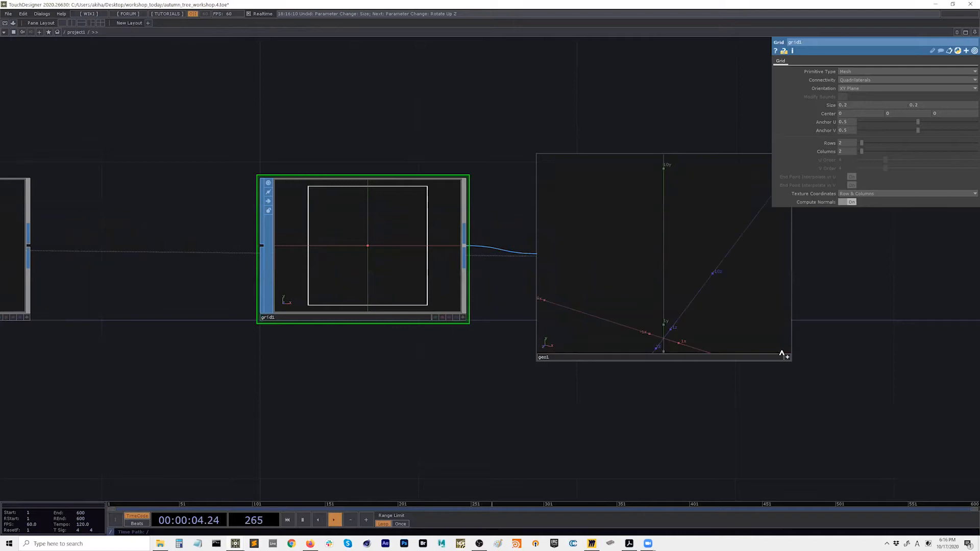
Limit geo1's parameter display to non-default values to review the whole instancing setup
click(787, 357)
click(729, 268)
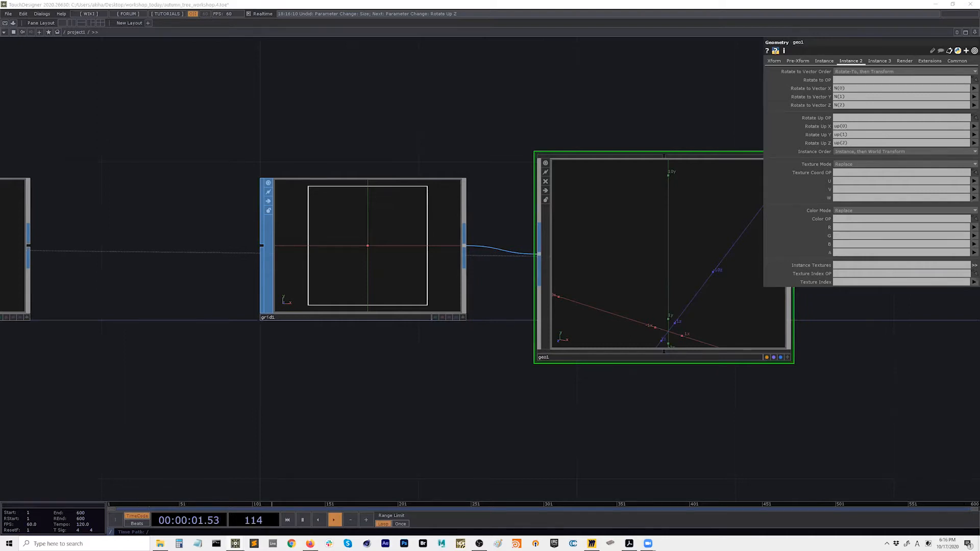
click(974, 51)
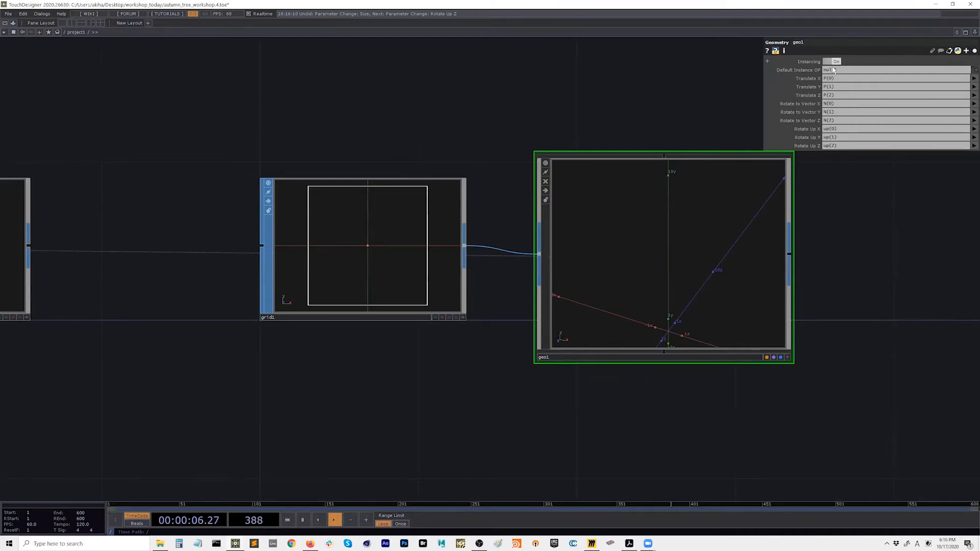
Trace the chain back from geo1 to its start and review the non-default parameters of point1 and transform1
scroll(700, 280, down, 5)
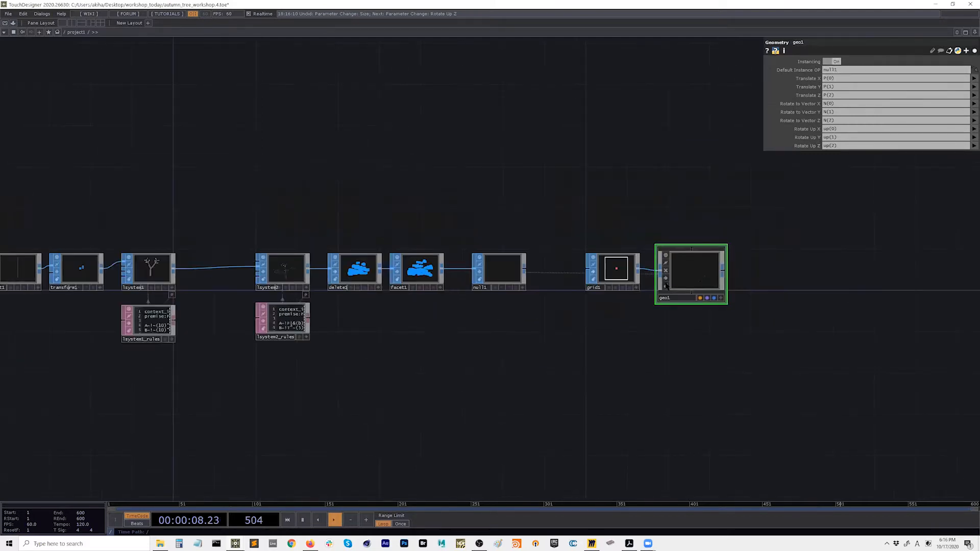
scroll(479, 281, up, 3)
drag(280, 331, 794, 326)
scroll(794, 325, down, 3)
drag(346, 321, 306, 317)
click(257, 282)
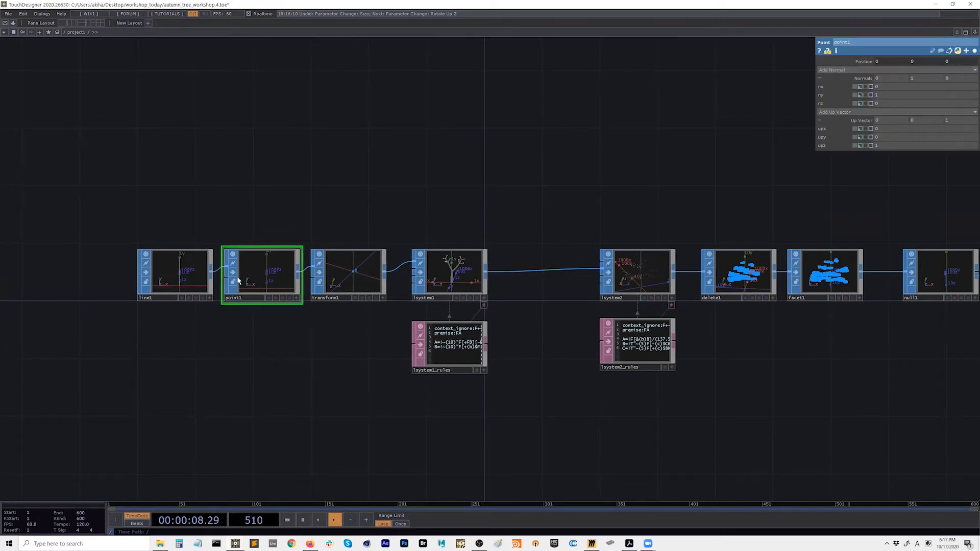
click(343, 275)
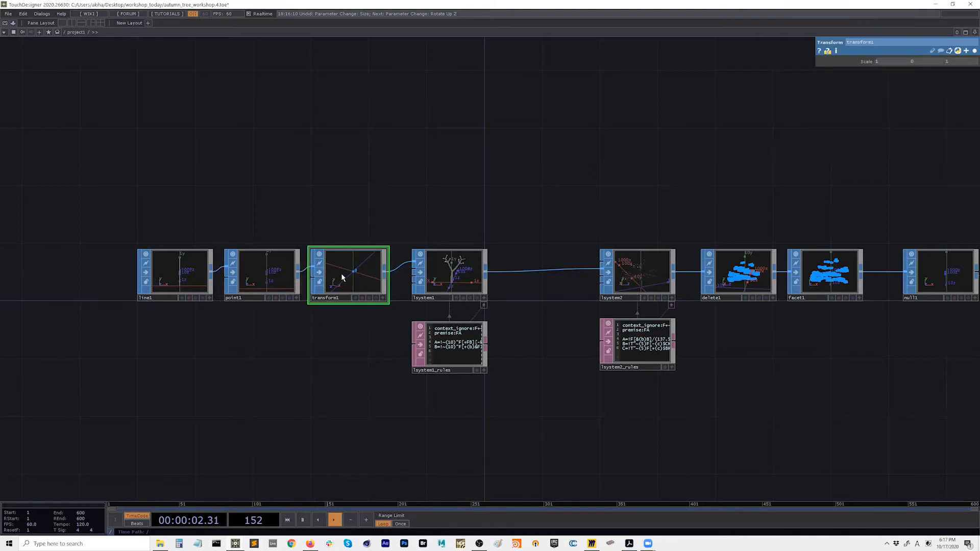
Activate transform1's viewer and turn on the display of point normals in its viewport display options
scroll(341, 274, up, 5)
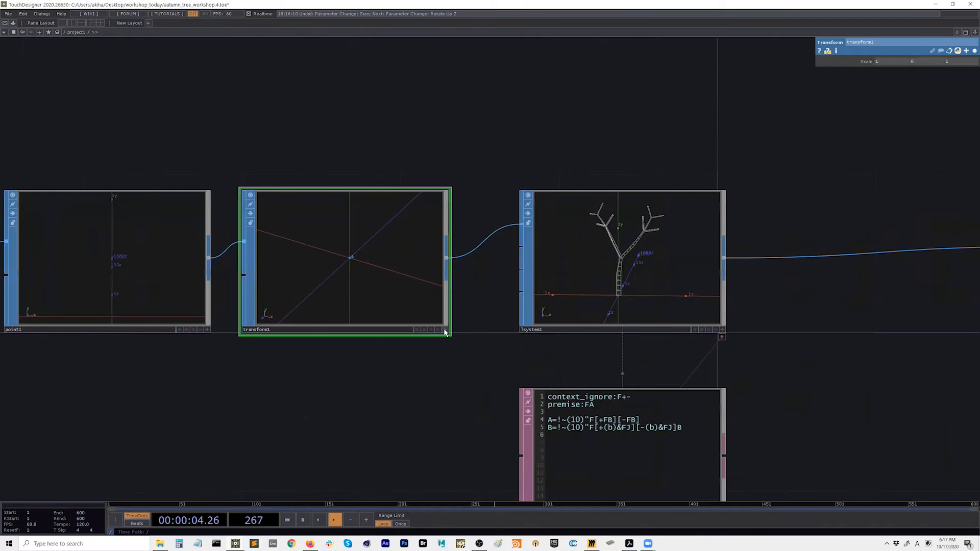
scroll(349, 280, up, 2)
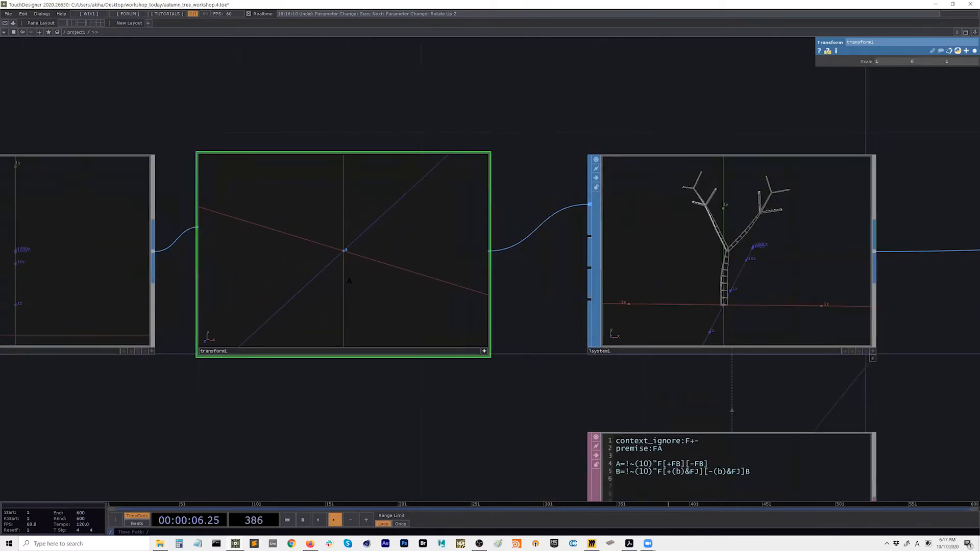
key(d)
click(149, 88)
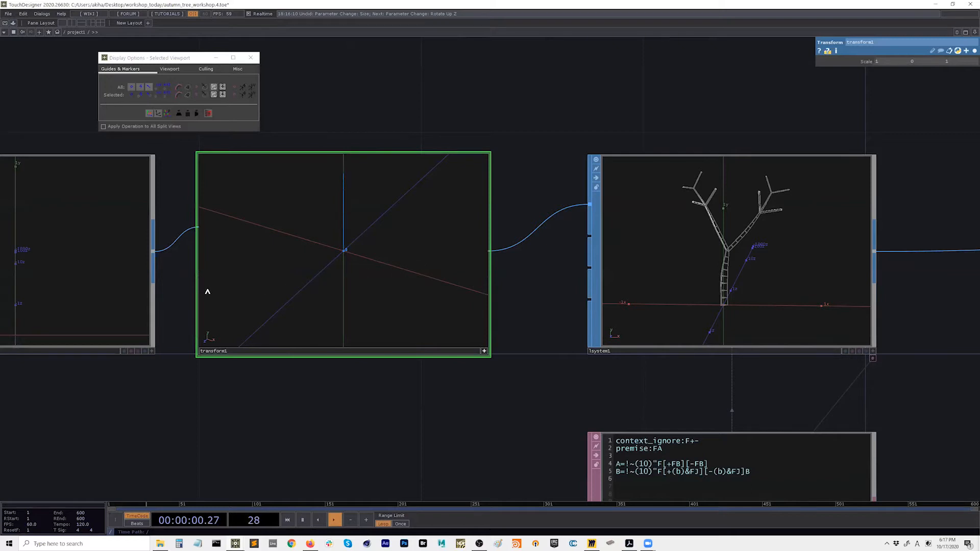
Activate null1's viewer, open its display options and orbit around the leaf points to examine them
scroll(392, 242, down, 3)
drag(493, 303, 5, 301)
drag(895, 322, 488, 339)
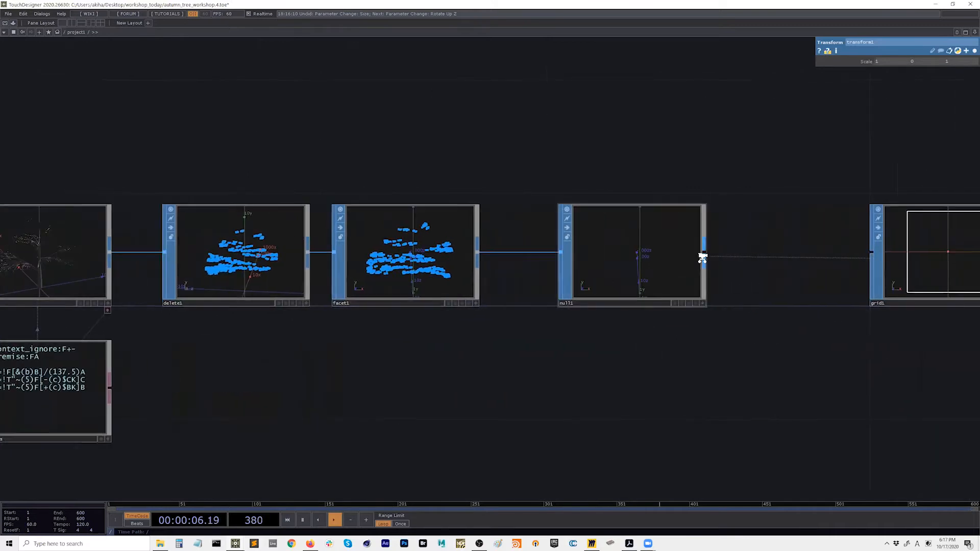
scroll(703, 258, up, 5)
click(710, 388)
key(d)
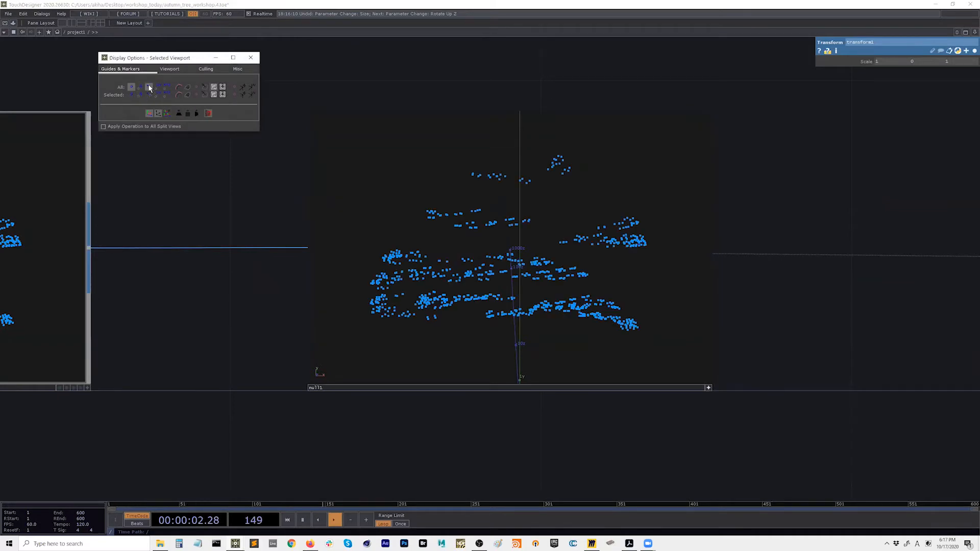
drag(529, 226, 497, 250)
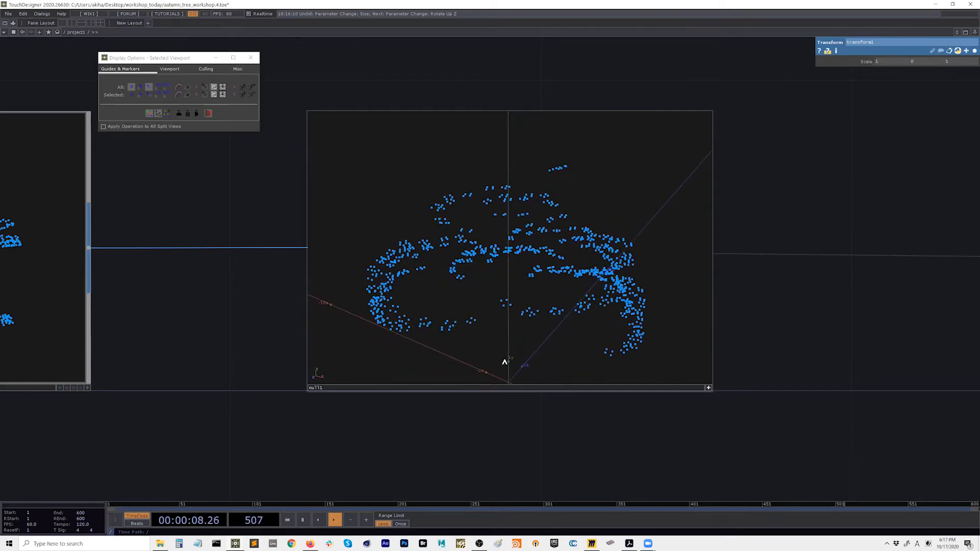
Activate delete1's viewer, show point normals with point numbers switched off, and orbit around its leaf points
drag(190, 307, 686, 319)
scroll(686, 319, down, 4)
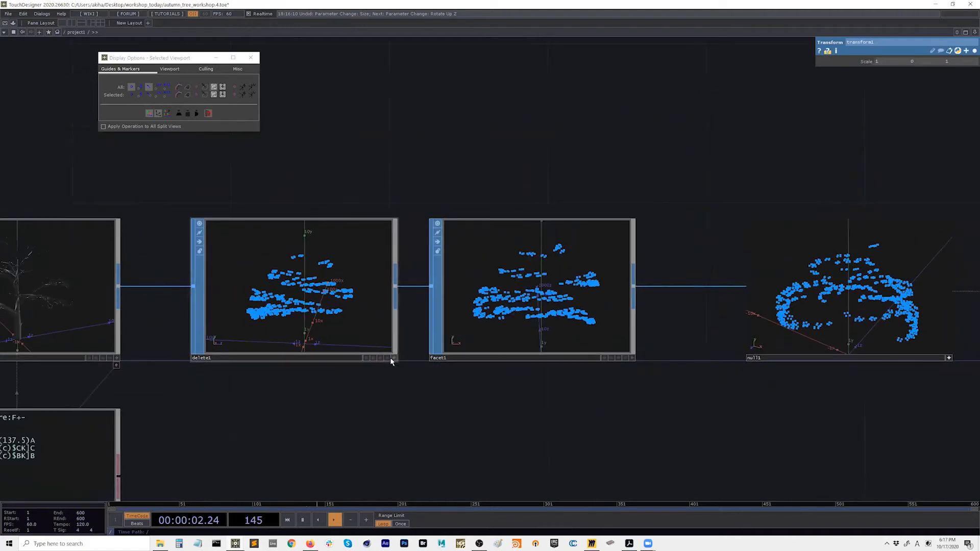
click(391, 358)
scroll(197, 254, up, 3)
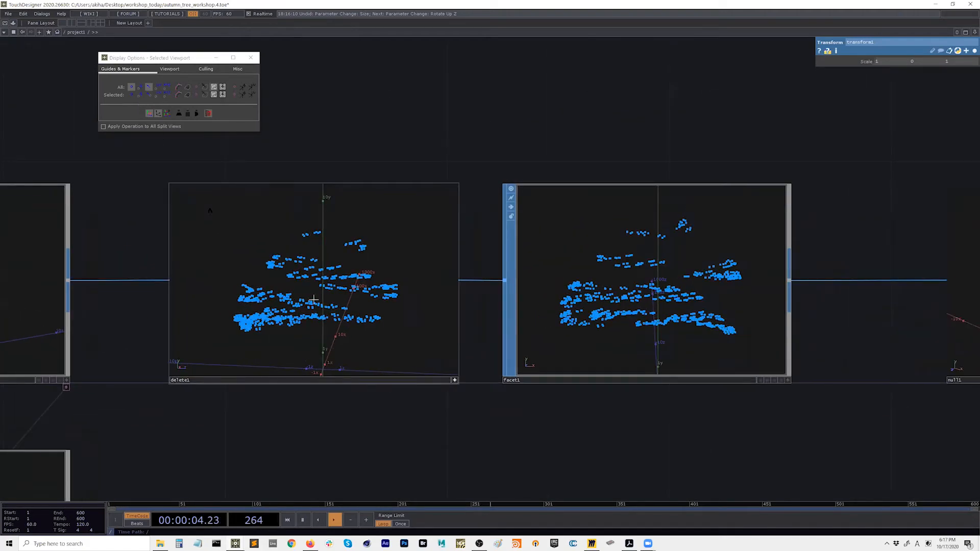
click(251, 57)
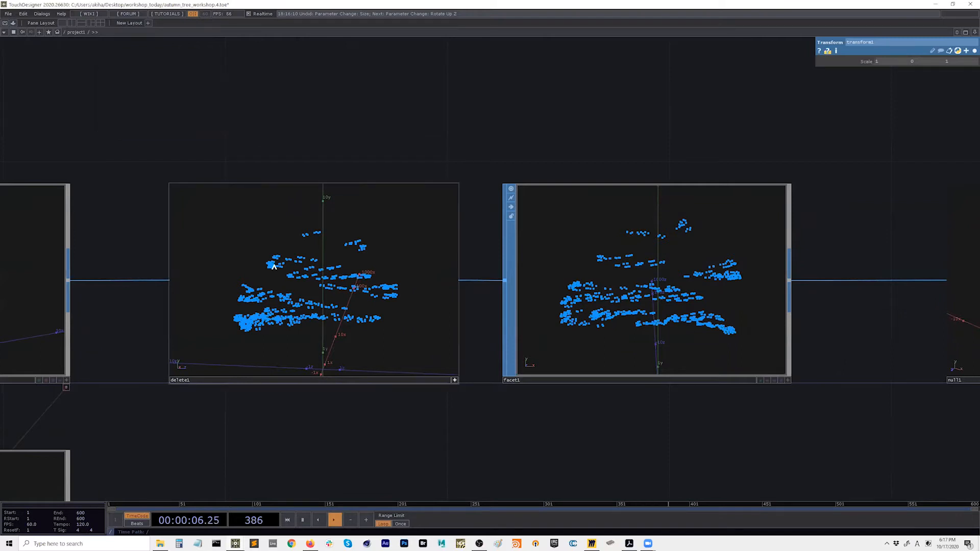
key(p)
click(148, 88)
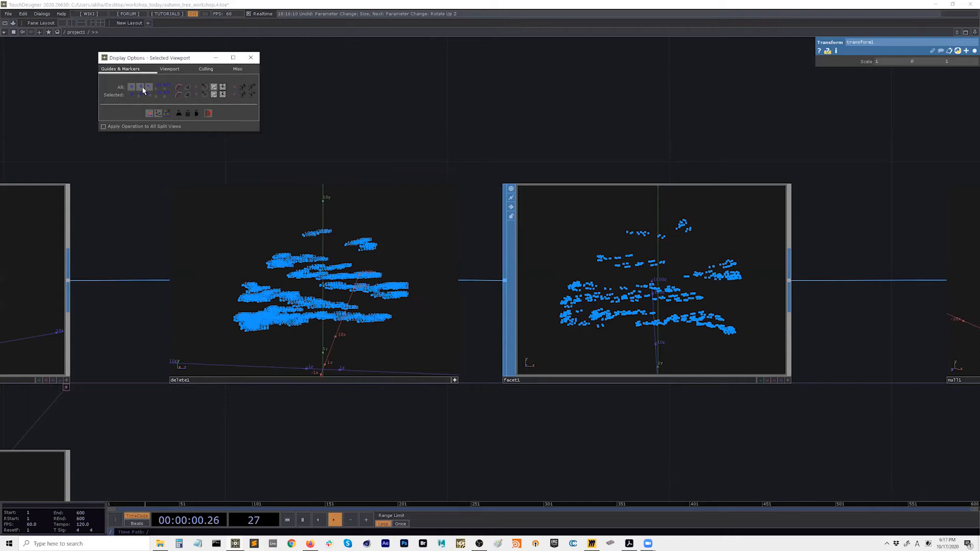
click(140, 88)
drag(227, 289, 258, 272)
Switch the geometry type of both lsystem1 and lsystem2 from Tube to Skeleton
scroll(647, 240, down, 6)
drag(399, 312, 800, 311)
drag(685, 304, 468, 312)
drag(401, 311, 115, 306)
click(465, 271)
click(908, 62)
drag(453, 168, 563, 178)
right_drag(563, 170, 178, 283)
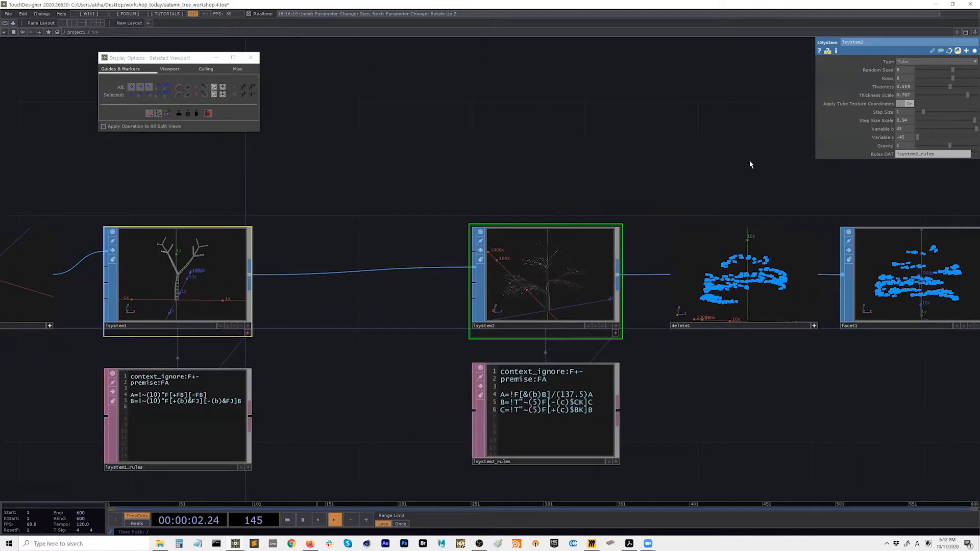
click(907, 62)
click(906, 70)
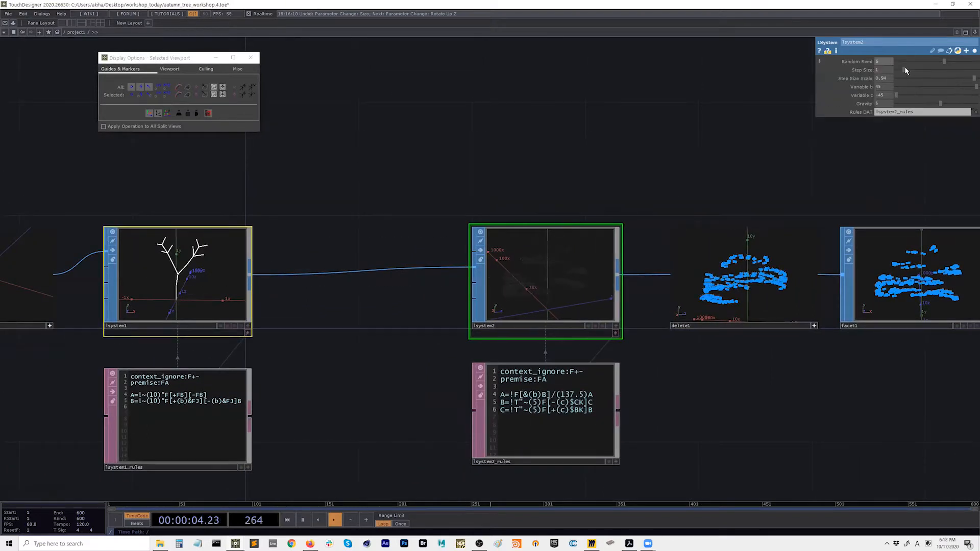
Compare the leaf points along the chain with the skeleton L-systems, and close the viewport display options
drag(709, 303, 470, 299)
scroll(449, 285, up, 5)
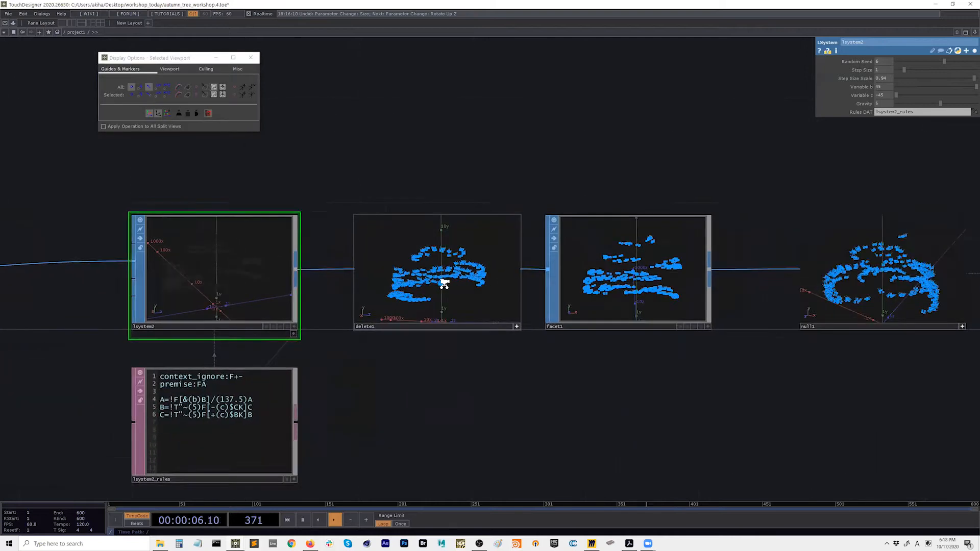
scroll(441, 288, down, 6)
scroll(450, 355, down, 2)
drag(592, 381, 809, 368)
scroll(458, 329, up, 4)
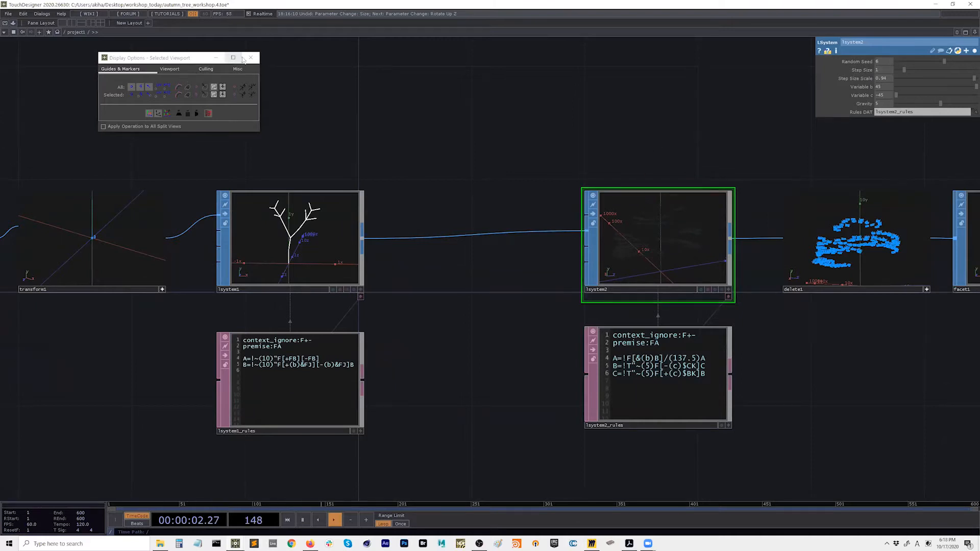
drag(488, 190, 457, 208)
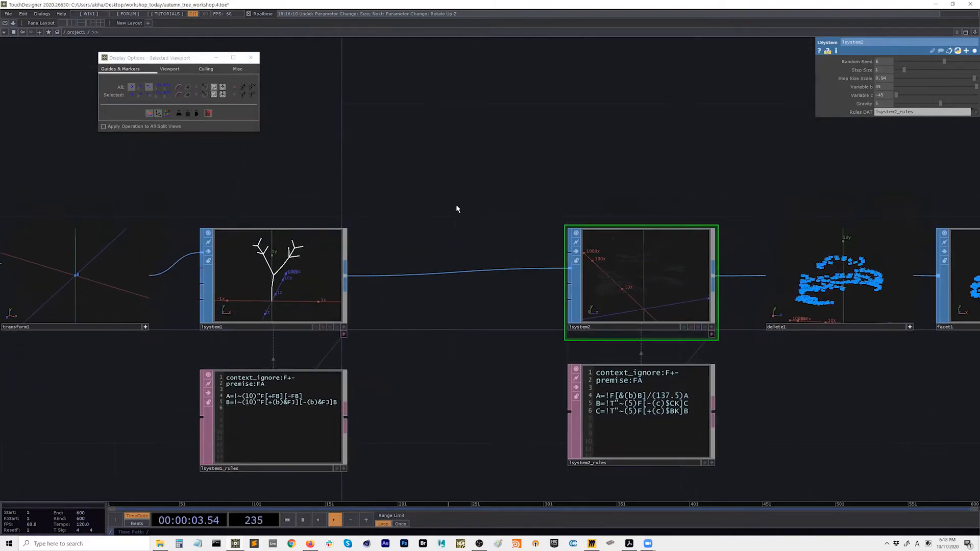
click(252, 59)
scroll(470, 192, down, 3)
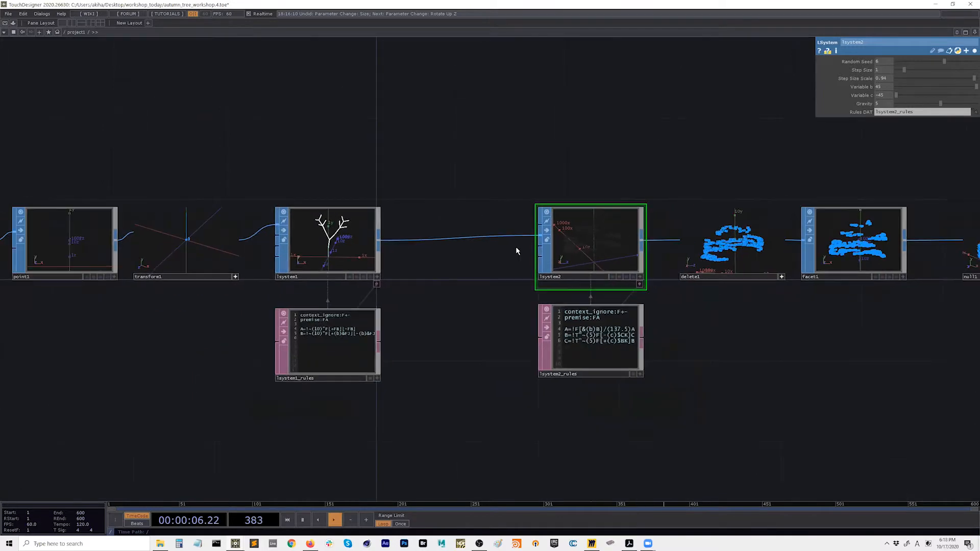
Show the full parameter set of lsystem1 and lsystem2 together and examine the available Type choices
right_drag(612, 176, 359, 285)
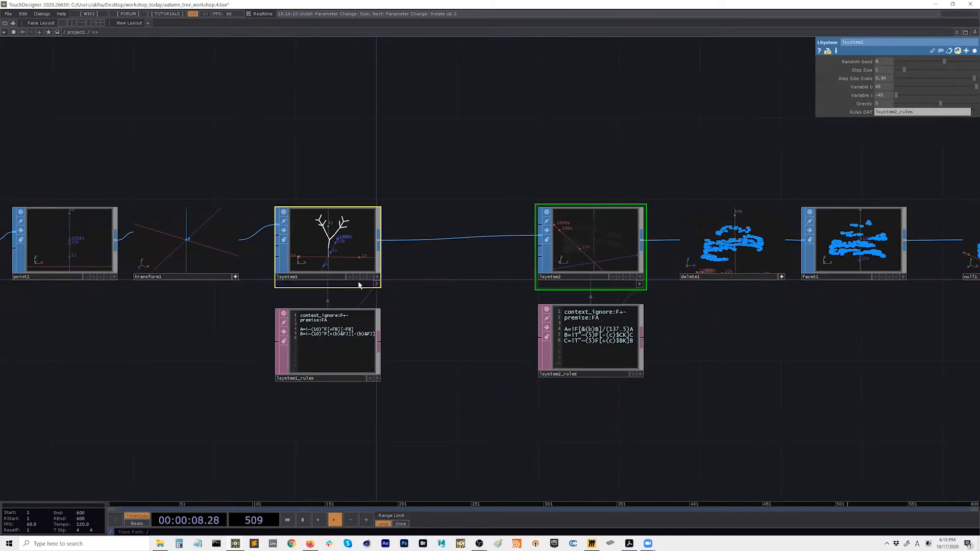
click(974, 50)
click(832, 62)
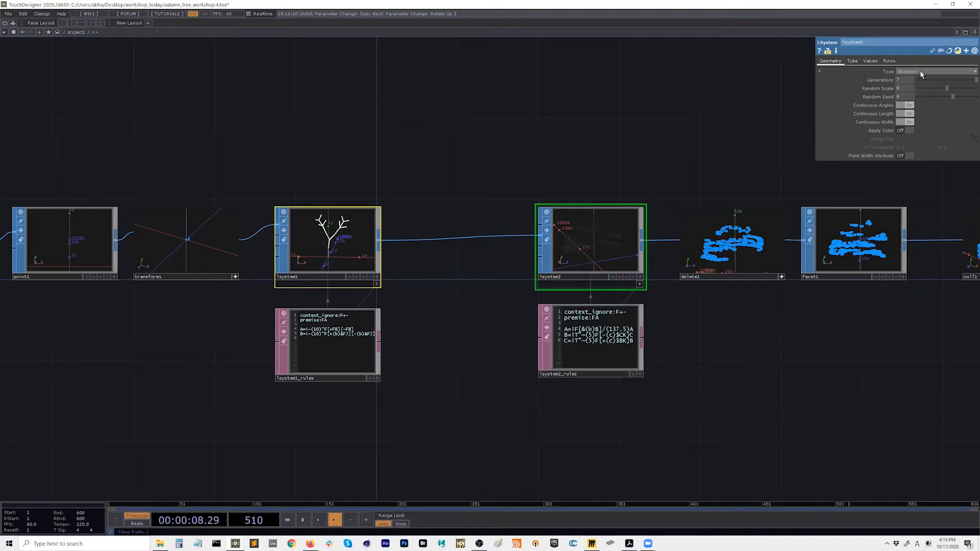
click(920, 71)
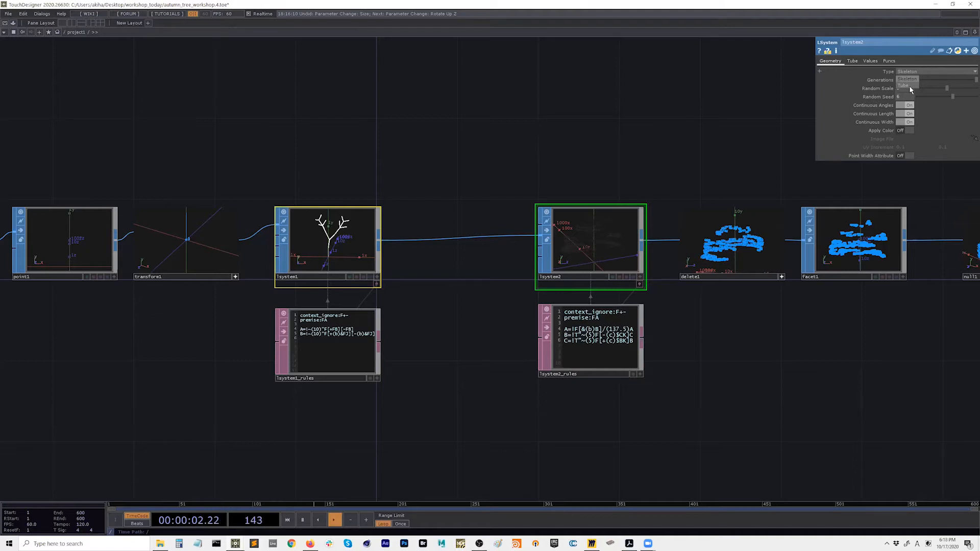
click(573, 159)
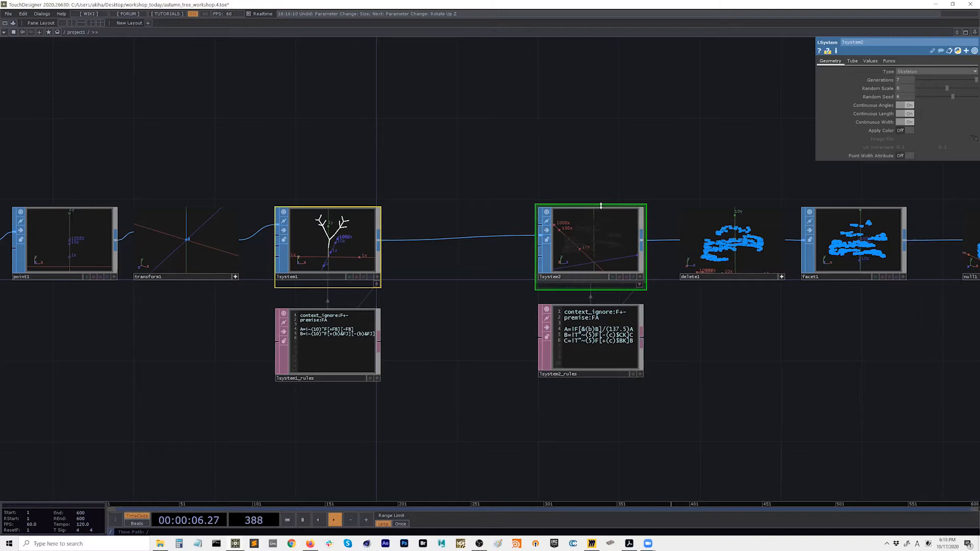
Duplicate lsystem1, lsystem2 and their rules DATs, placing the copies above the original chain and fed by transform1
drag(547, 166, 541, 180)
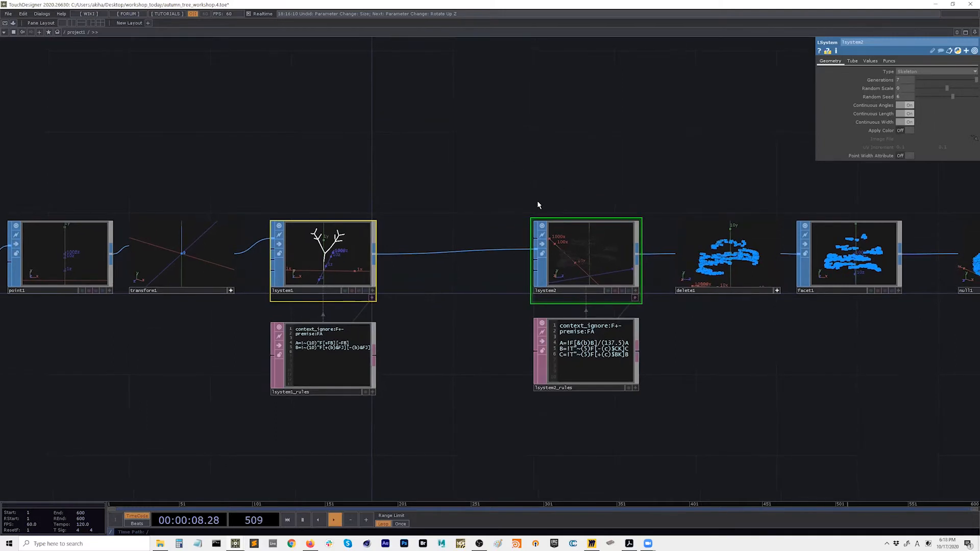
right_drag(525, 179, 304, 263)
key(ctrl+c)
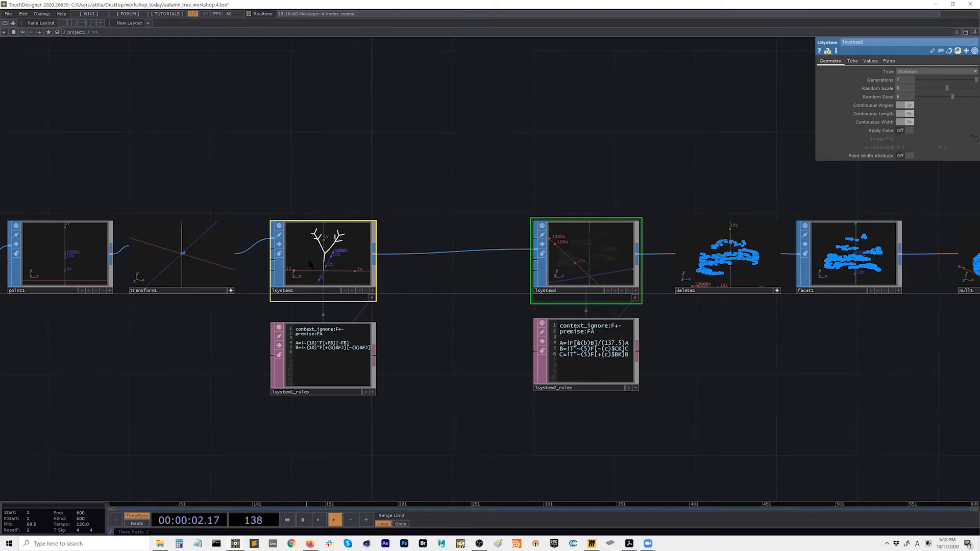
scroll(487, 173, down, 3)
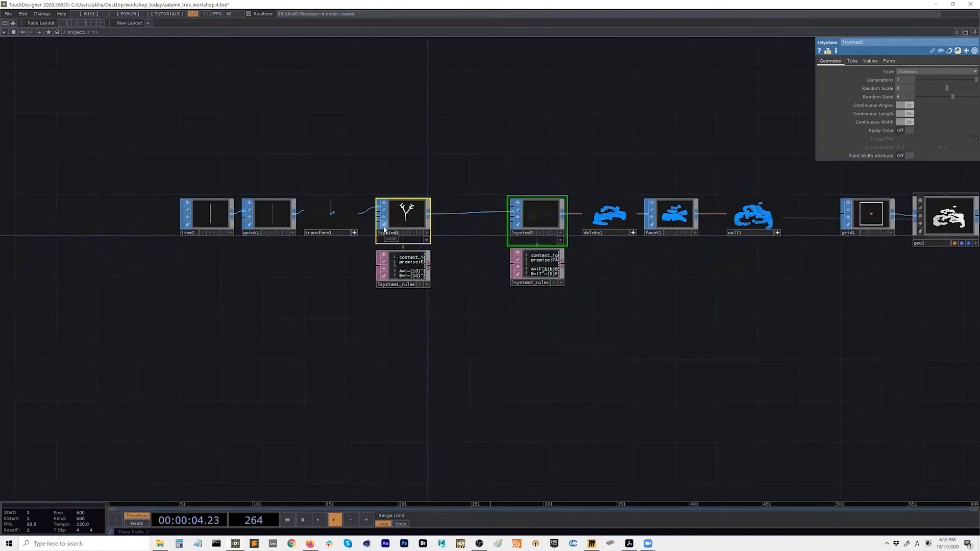
key(ctrl+v)
drag(516, 313, 568, 100)
drag(497, 229, 441, 306)
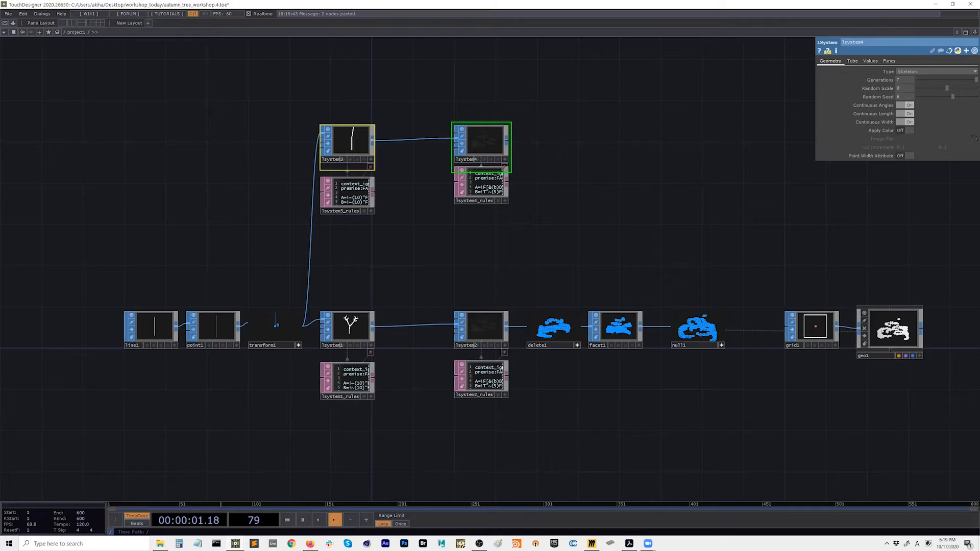
Set the geometry type of the copied L-systems, lsystem3 and lsystem4, to Tube
scroll(433, 250, up, 3)
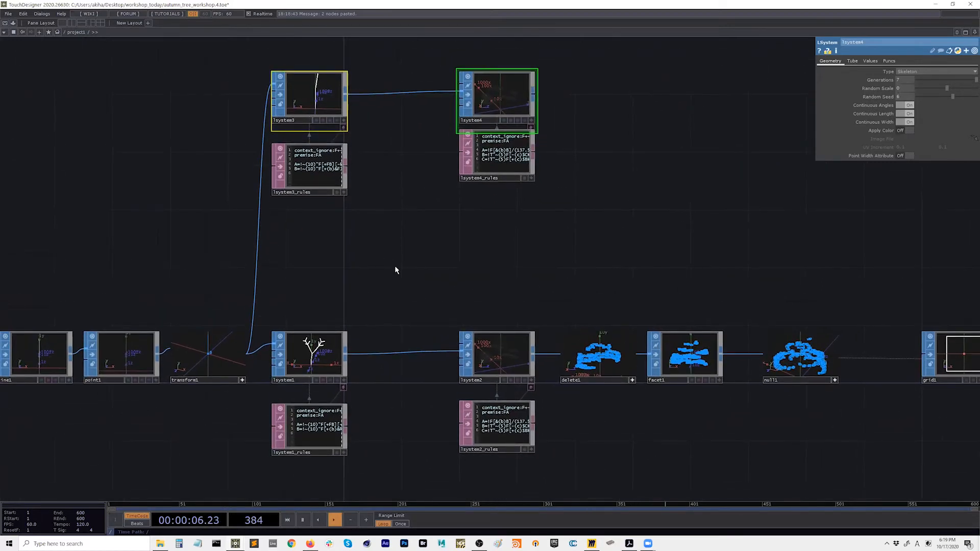
drag(444, 261, 476, 265)
right_drag(550, 303, 328, 368)
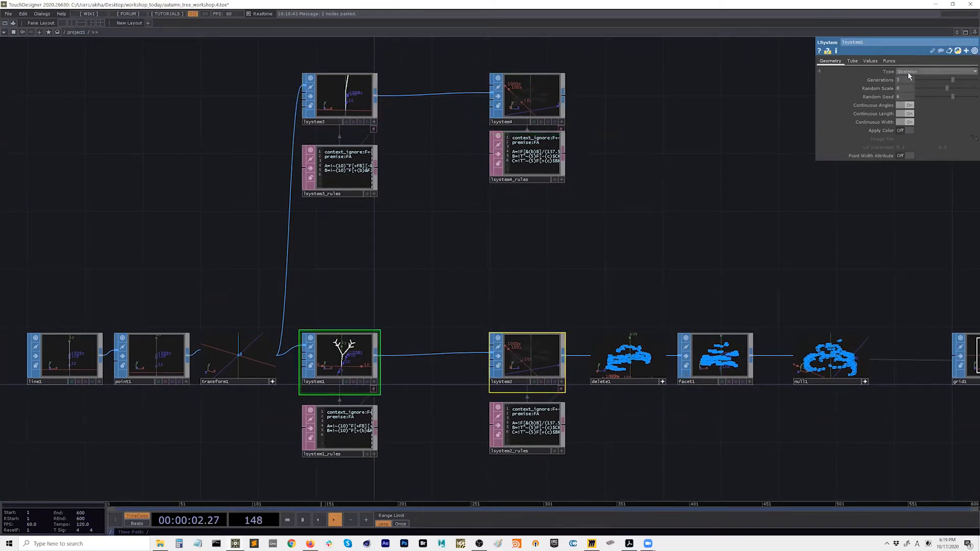
right_drag(604, 62, 328, 102)
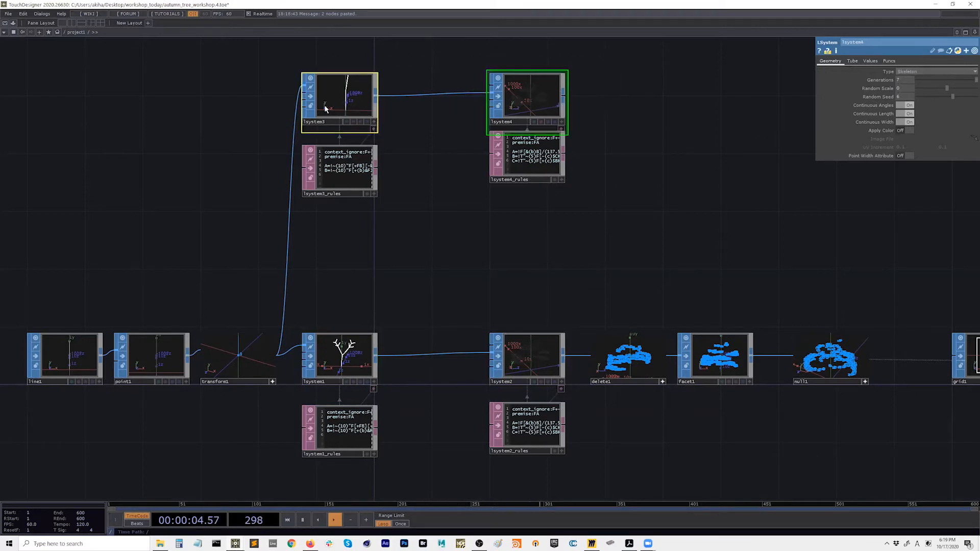
click(913, 72)
click(908, 86)
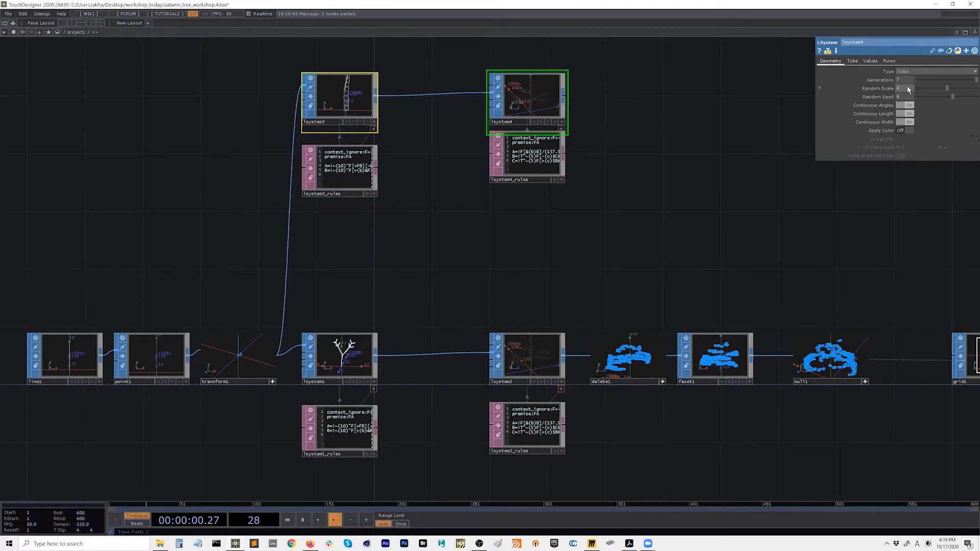
Move lsystem4_rules slightly down so it sits clear of lsystem4
click(454, 234)
drag(531, 161, 531, 176)
drag(513, 279, 495, 245)
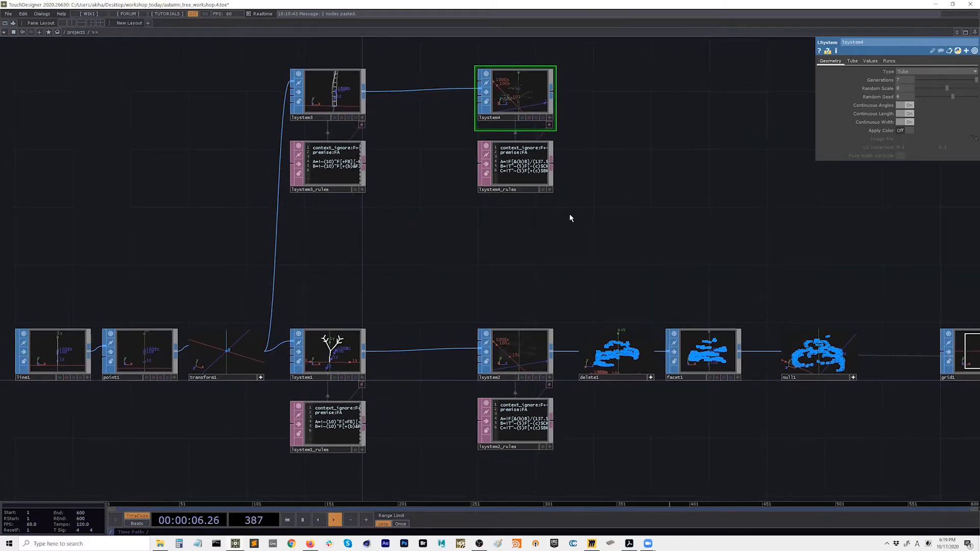
Delete the duplicated rules DATs lsystem3_rules and lsystem4_rules
drag(543, 212, 500, 210)
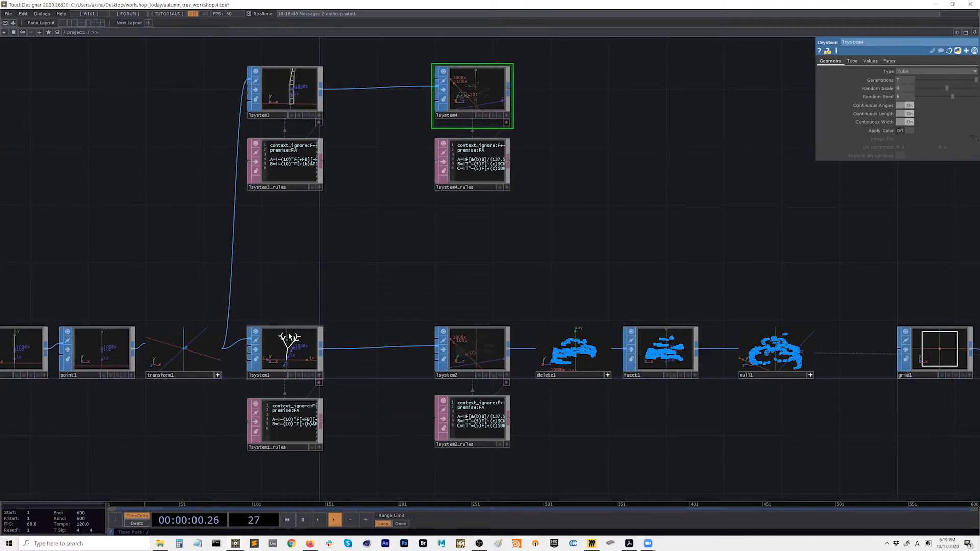
drag(494, 209, 272, 162)
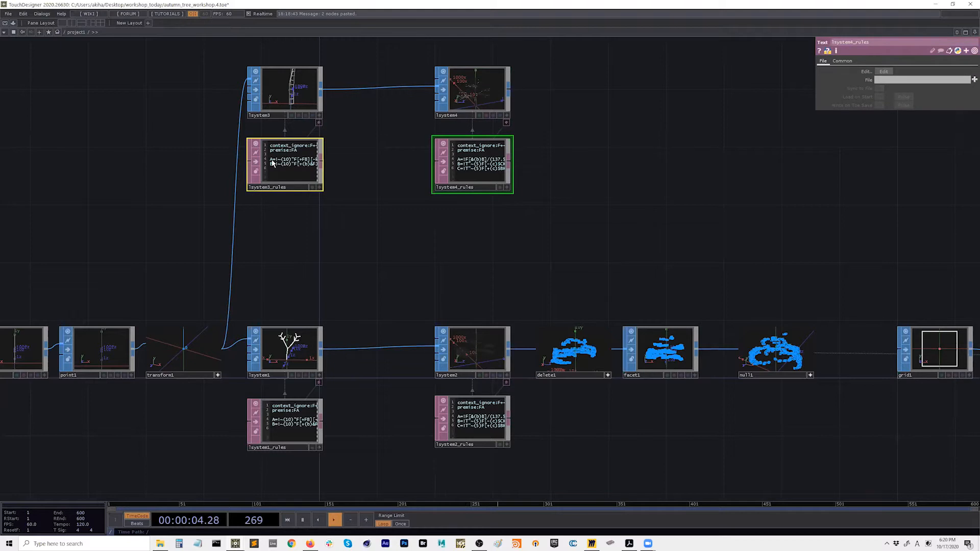
key(Delete)
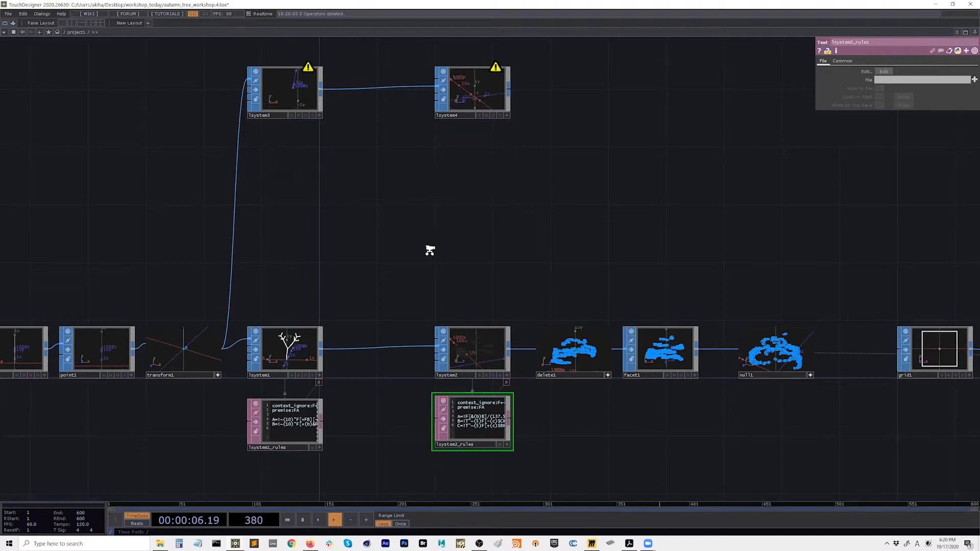
Assign lsystem2_rules as the rules source of lsystem4, and lsystem1_rules as the rules source of lsystem3
scroll(430, 250, down, 3)
scroll(439, 238, up, 3)
click(484, 440)
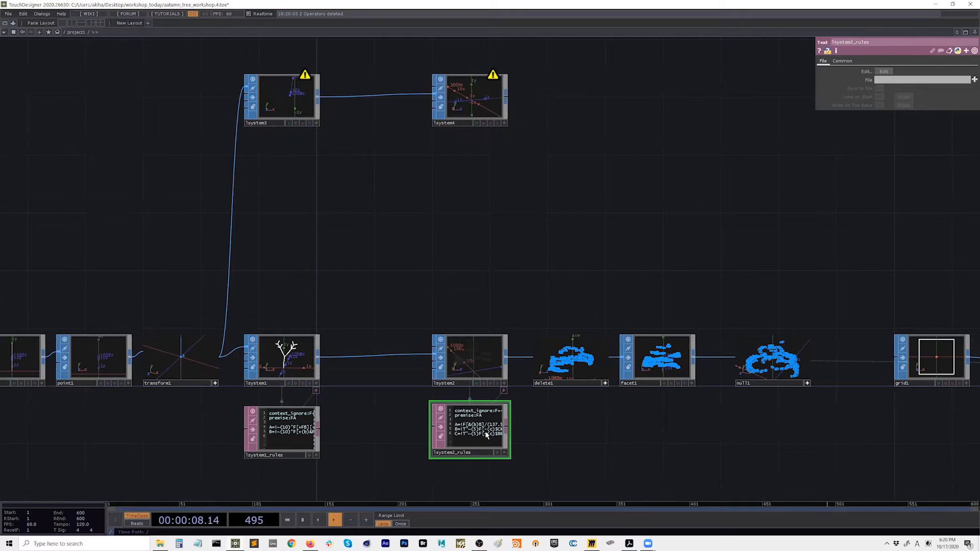
mouse_move(486, 434)
mouse_down()
mouse_move(487, 81)
mouse_move(487, 103)
mouse_up()
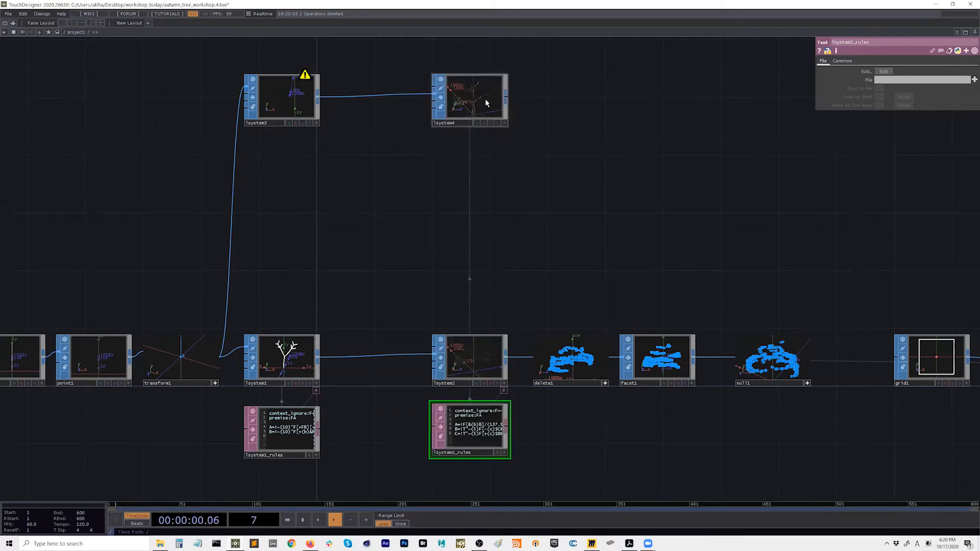
drag(281, 436, 298, 110)
drag(349, 179, 376, 180)
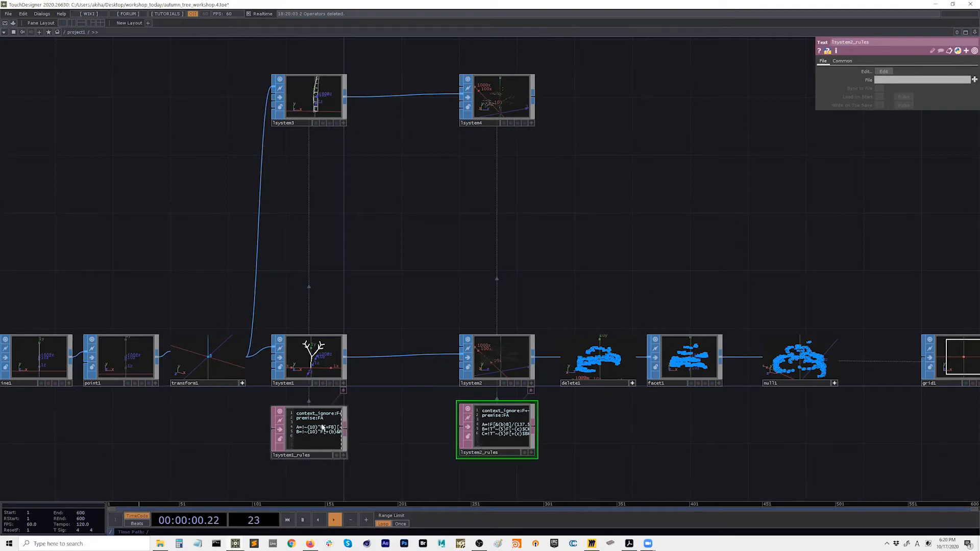
drag(574, 282, 546, 283)
Compare the geometry parameters of lsystem2 and lsystem4, and preview lsystem4's tree in a separate viewer window
click(472, 357)
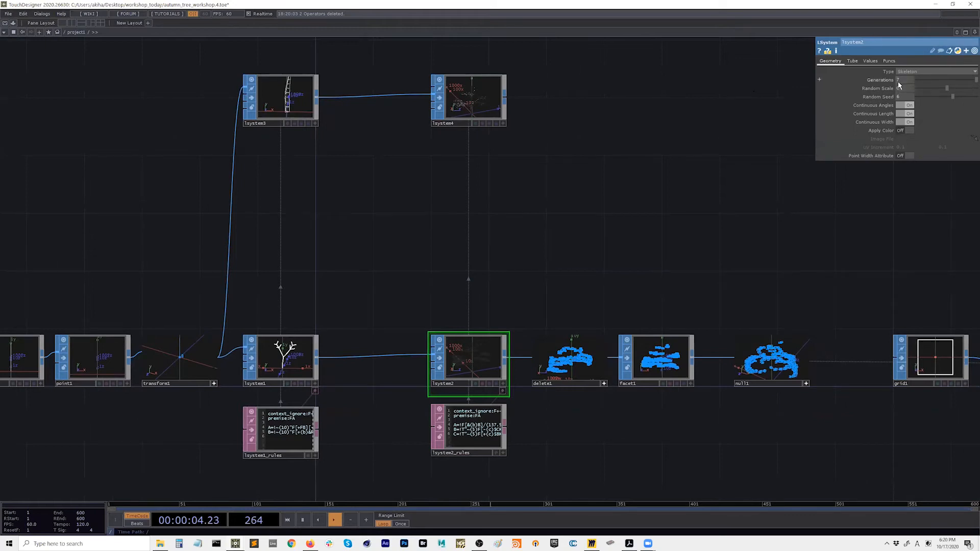
click(472, 102)
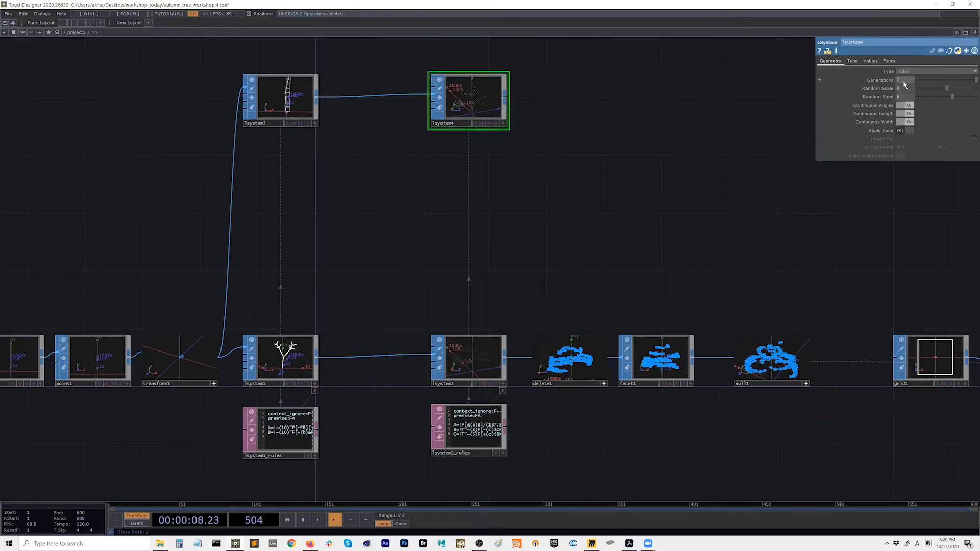
click(460, 351)
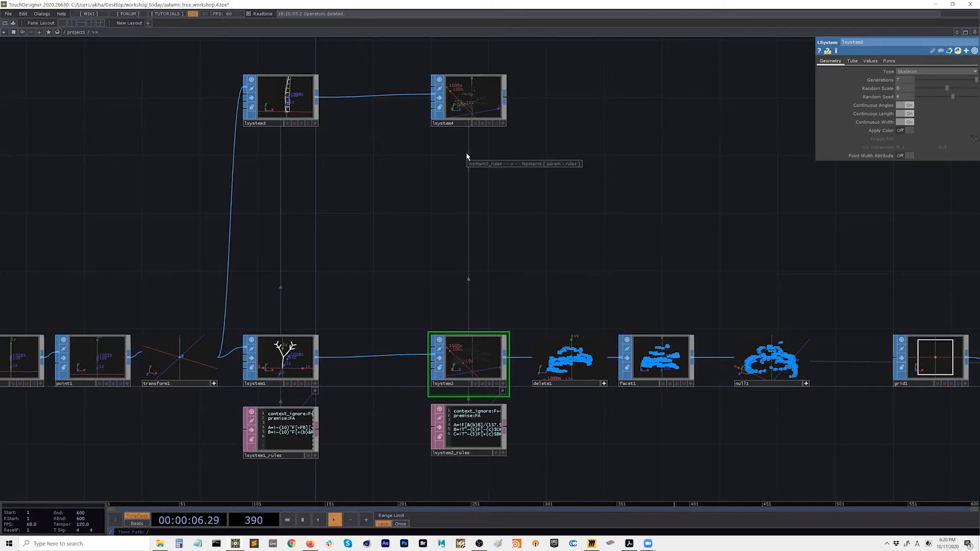
drag(554, 238, 526, 237)
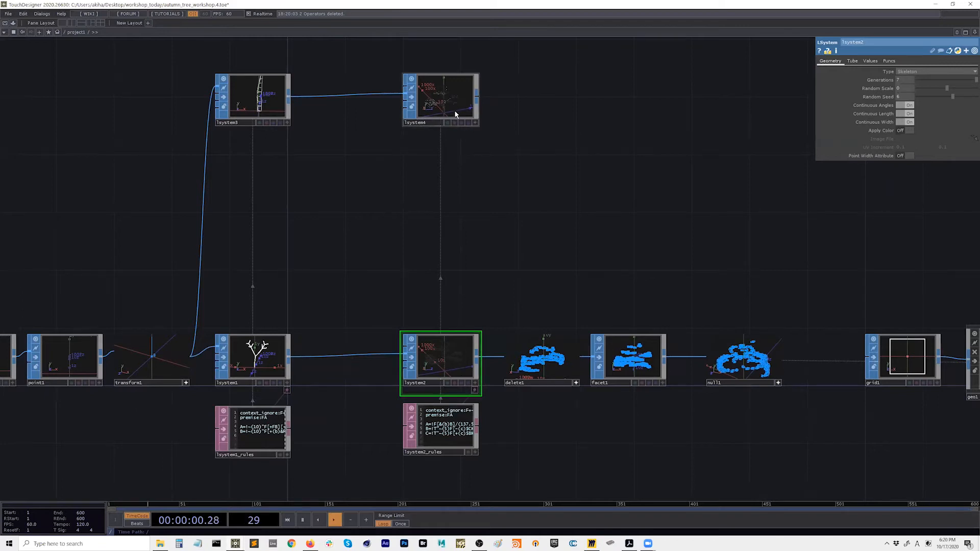
click(455, 95)
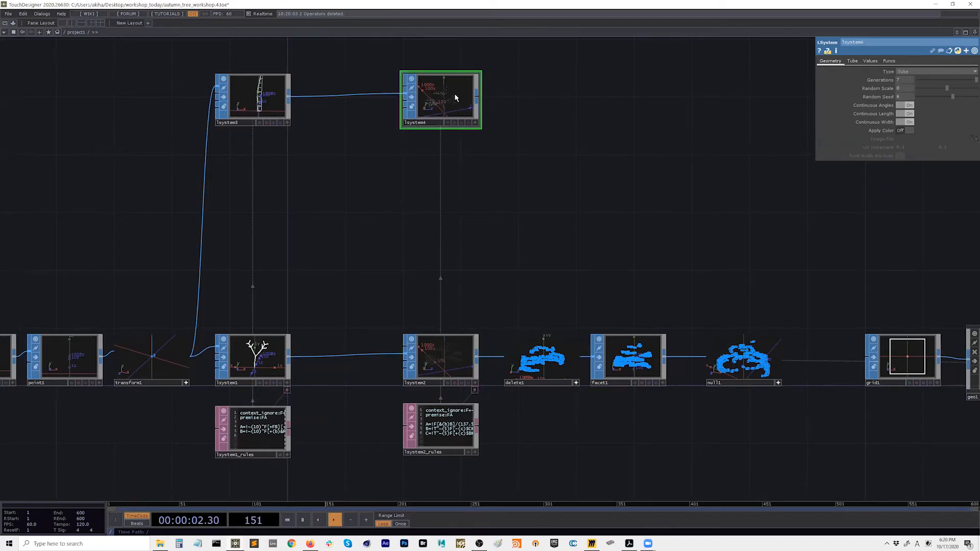
right_click(457, 95)
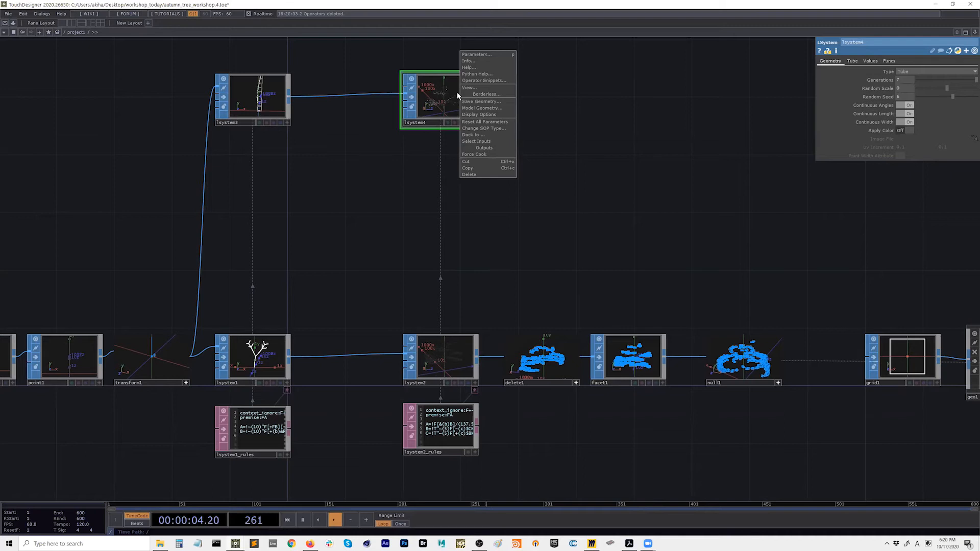
click(468, 87)
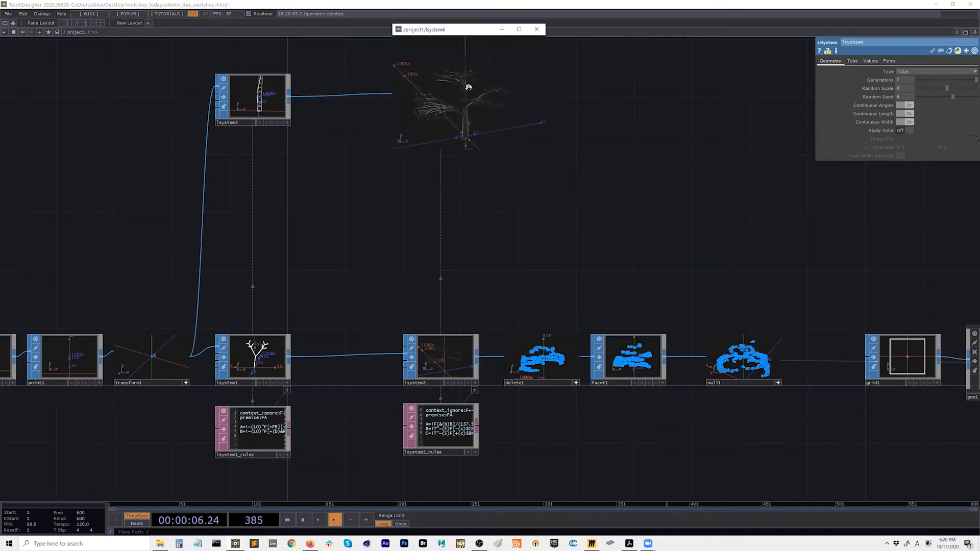
click(537, 29)
Open lsystem4's parameters in a floating window and place it beside the parameters of lsystem2
right_click(462, 77)
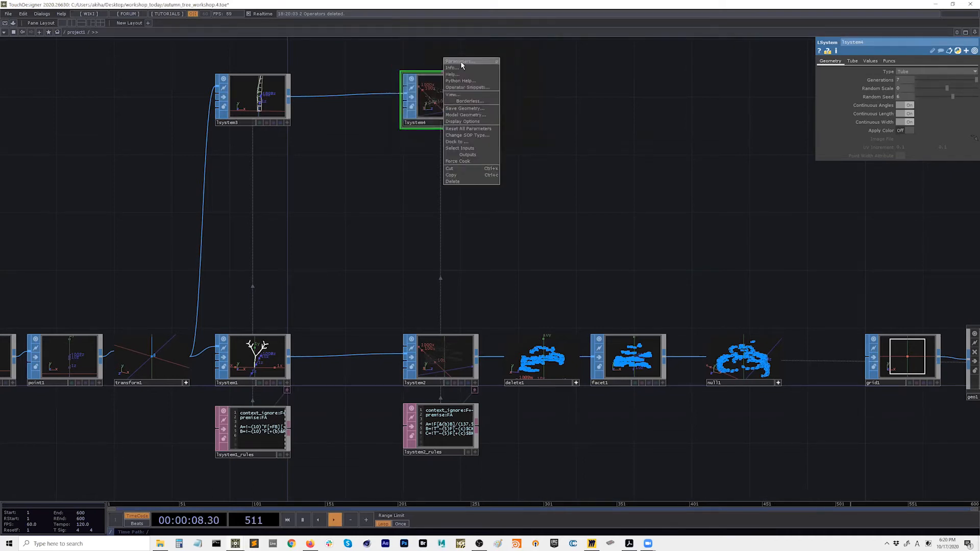
click(461, 62)
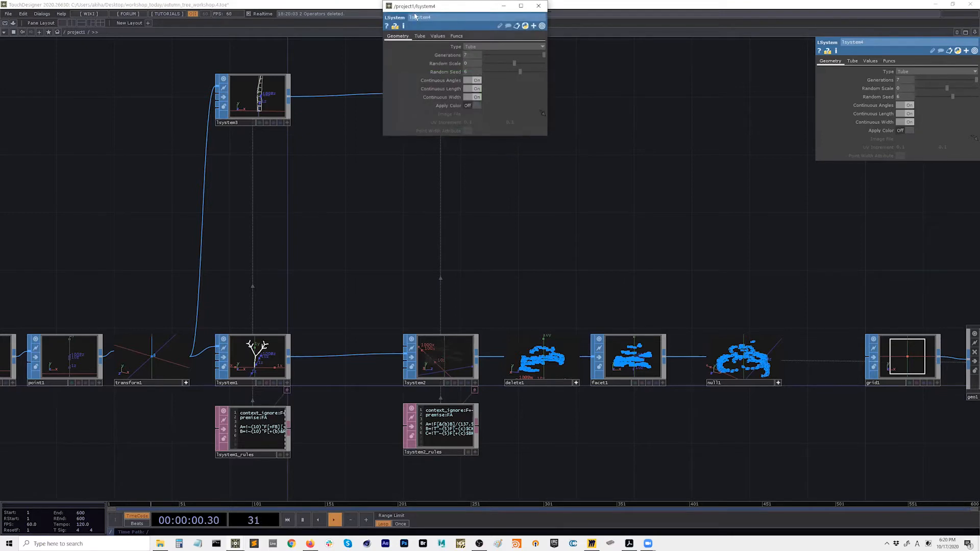
drag(415, 17, 592, 53)
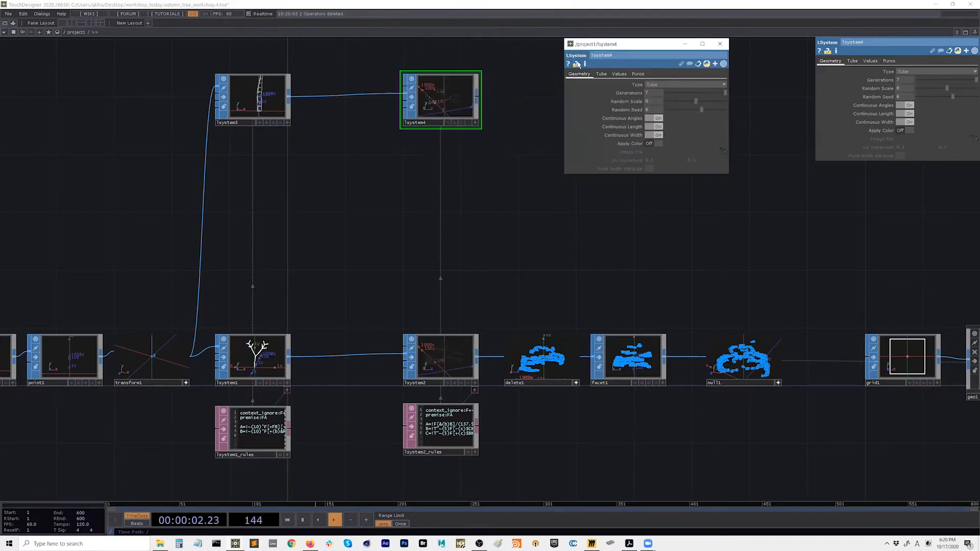
click(438, 363)
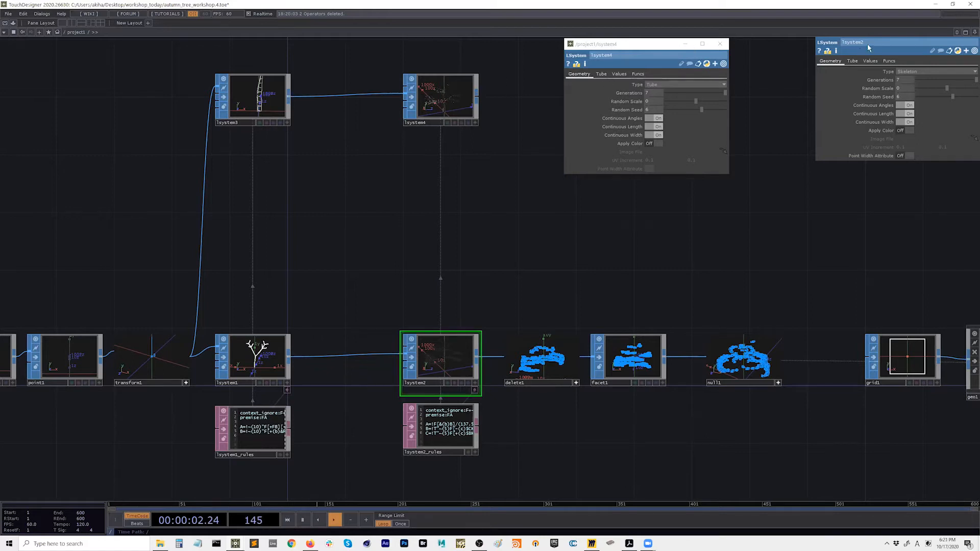
click(645, 48)
drag(642, 46, 713, 42)
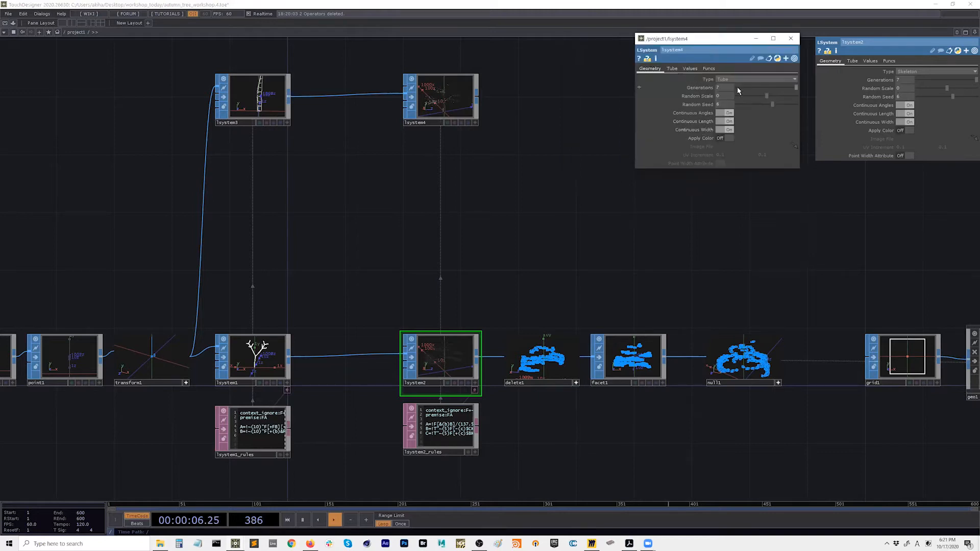
Rename lsystem2 to lsystem_main_sk and lsystem4 to lsystem_main_tb
click(431, 383)
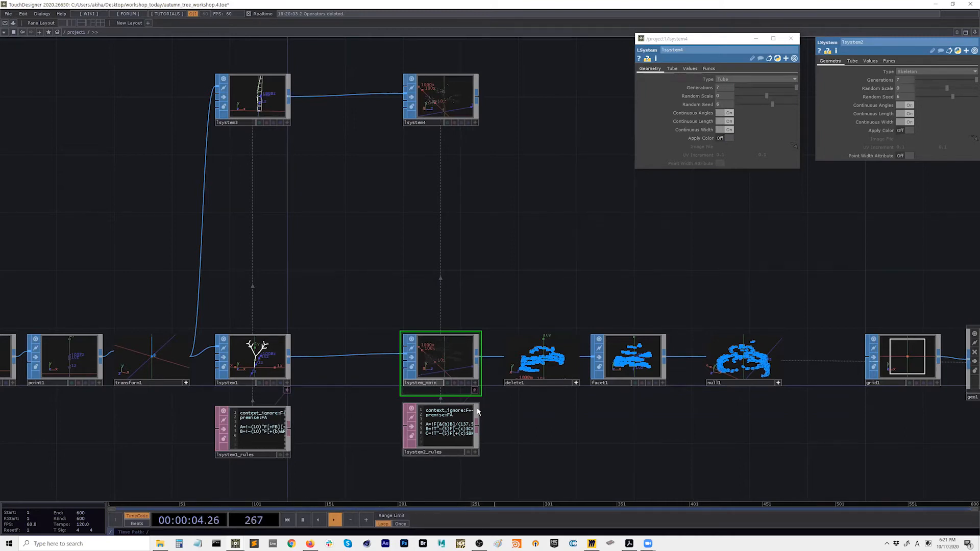
text(k)
key(Return)
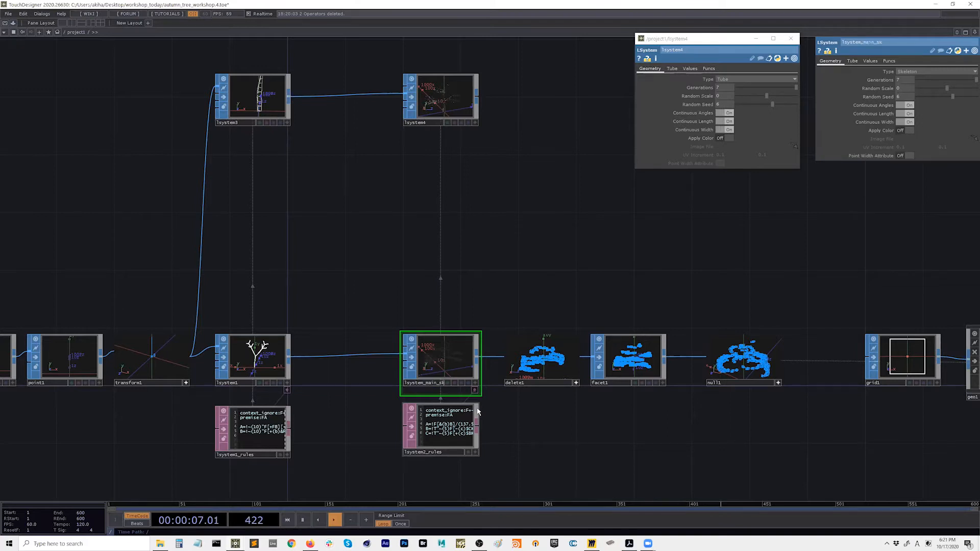
click(433, 124)
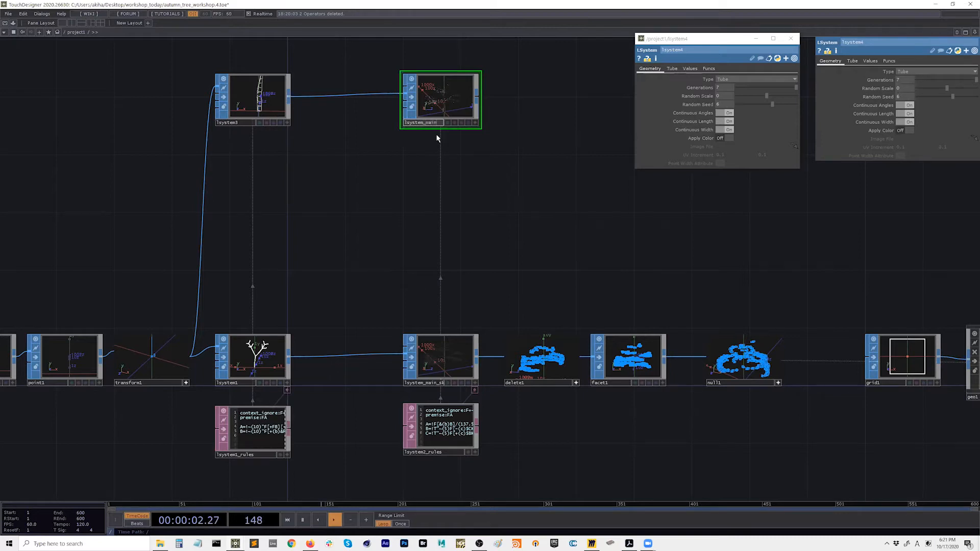
text(lsystem_main_tb)
key(Return)
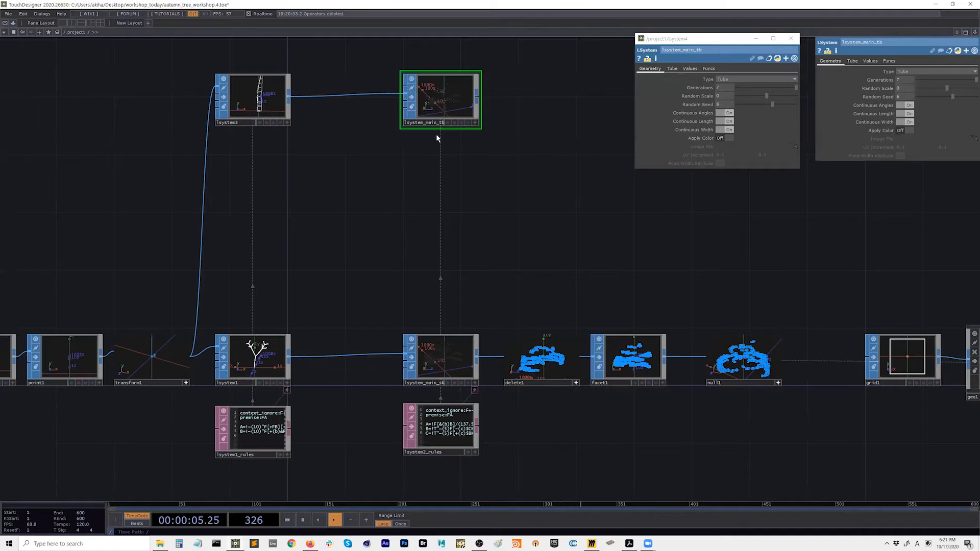
Rename lsystem3 to lsystem_leaf_tb and lsystem1 to lsystem_leaf_sk
click(241, 124)
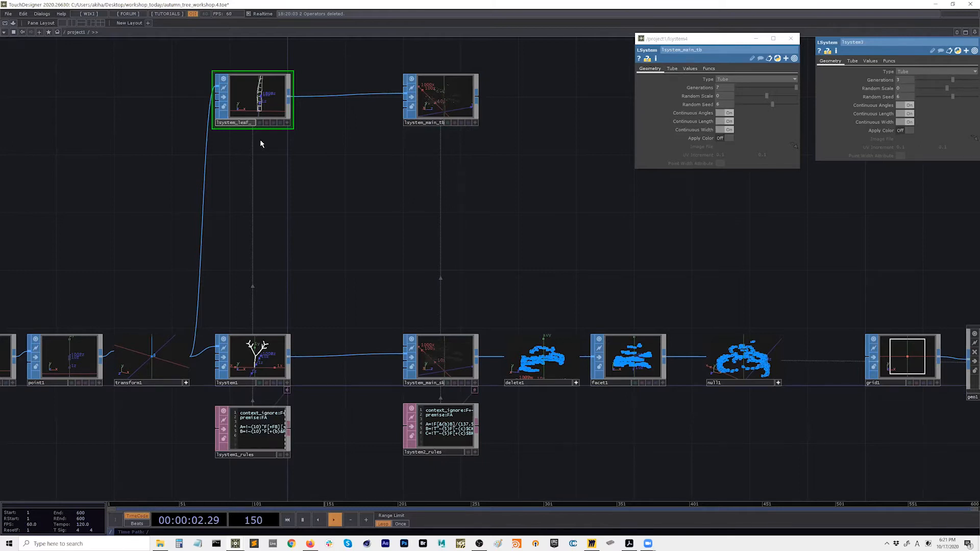
key(Return)
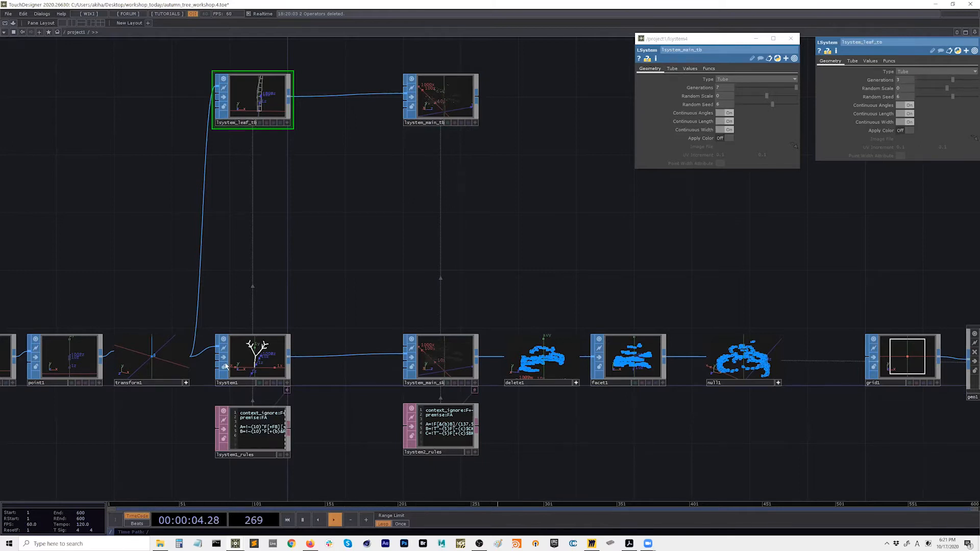
click(243, 387)
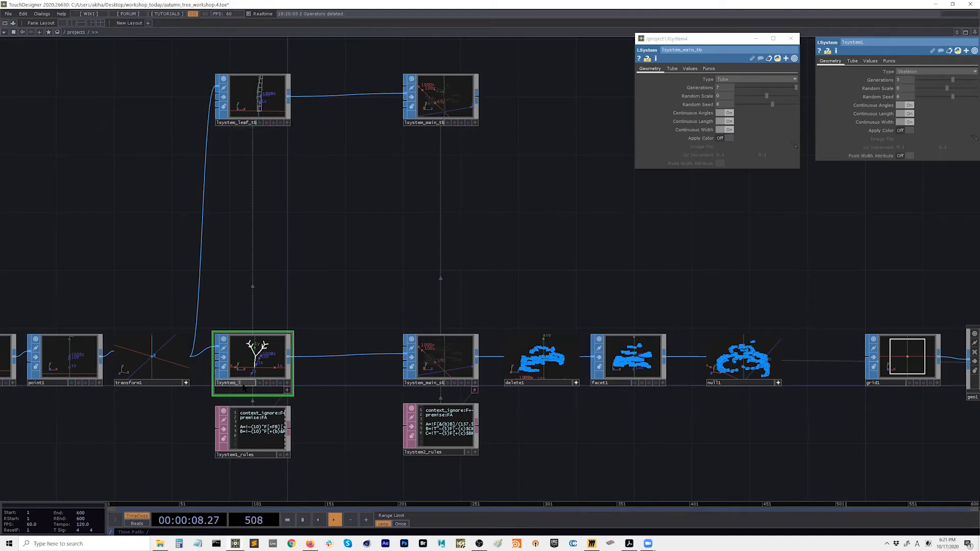
text(sk)
key(Return)
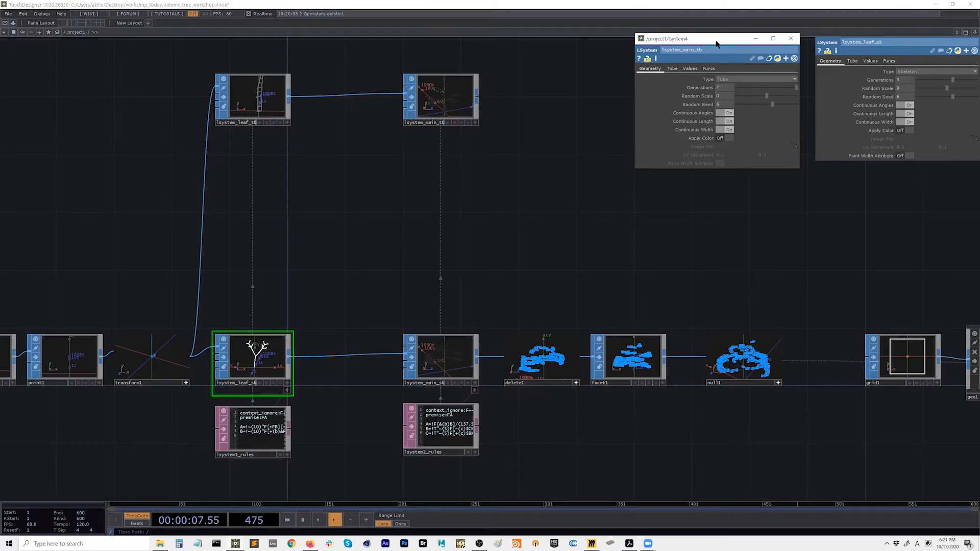
Link the Generations parameter of lsystem_main_tb to the Generations parameter of lsystem_main_sk, with both parameter sets side by side
drag(716, 44, 710, 42)
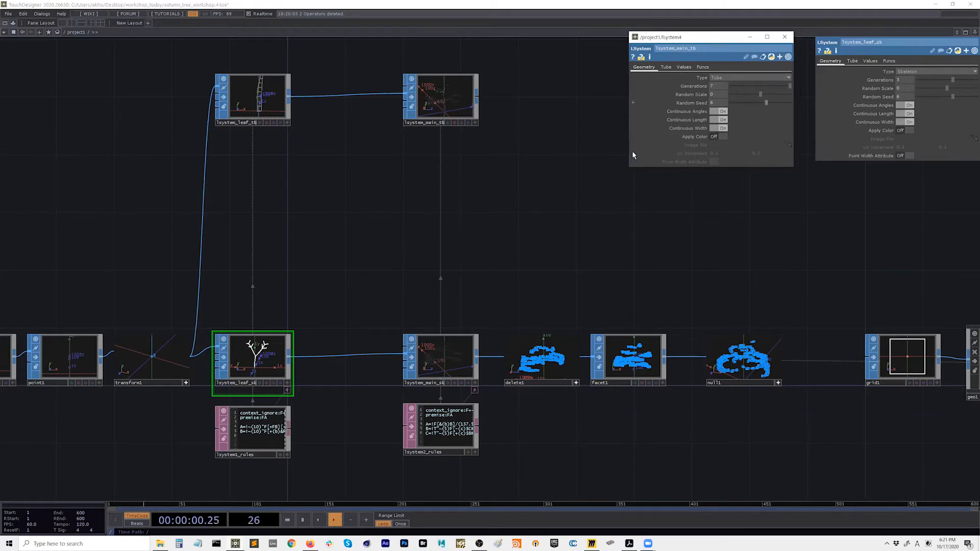
click(448, 364)
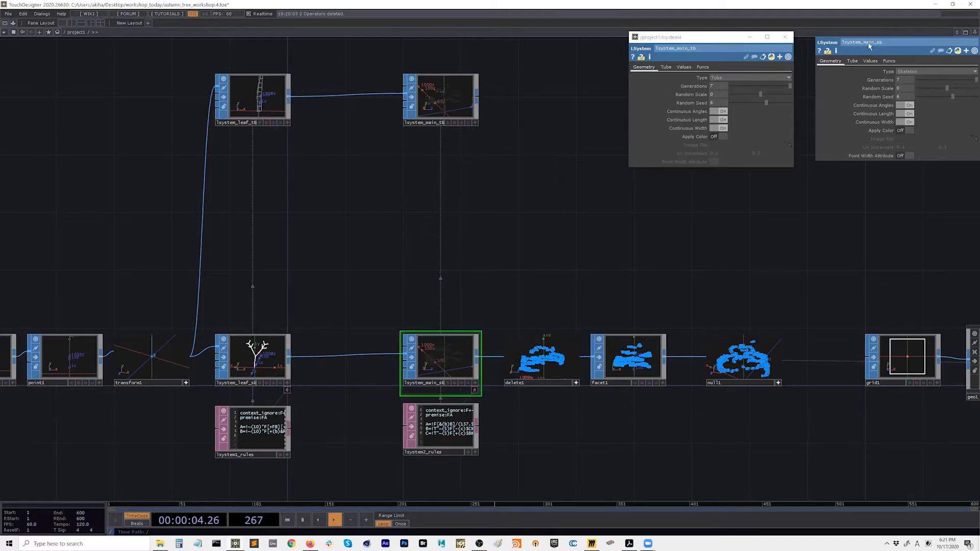
click(717, 44)
drag(716, 43, 728, 40)
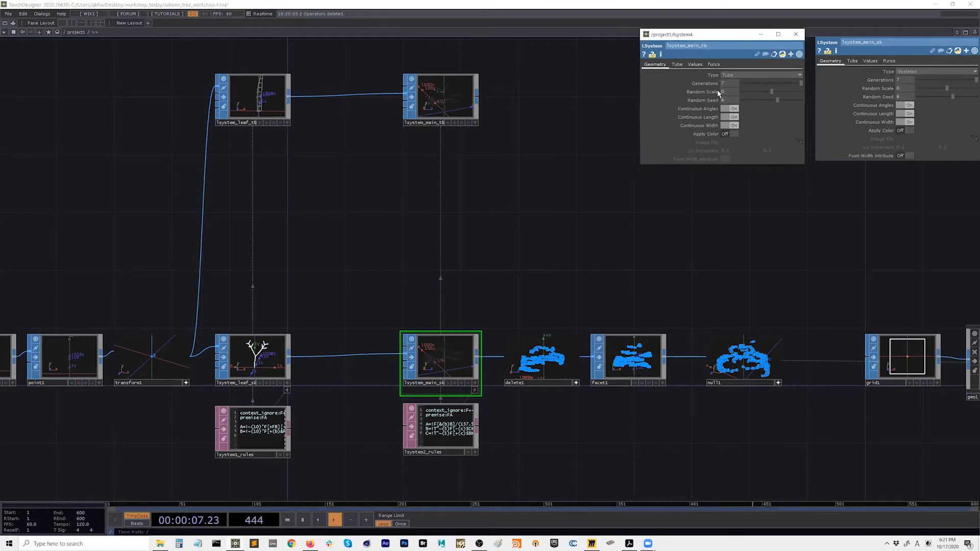
drag(876, 81, 883, 82)
click(880, 82)
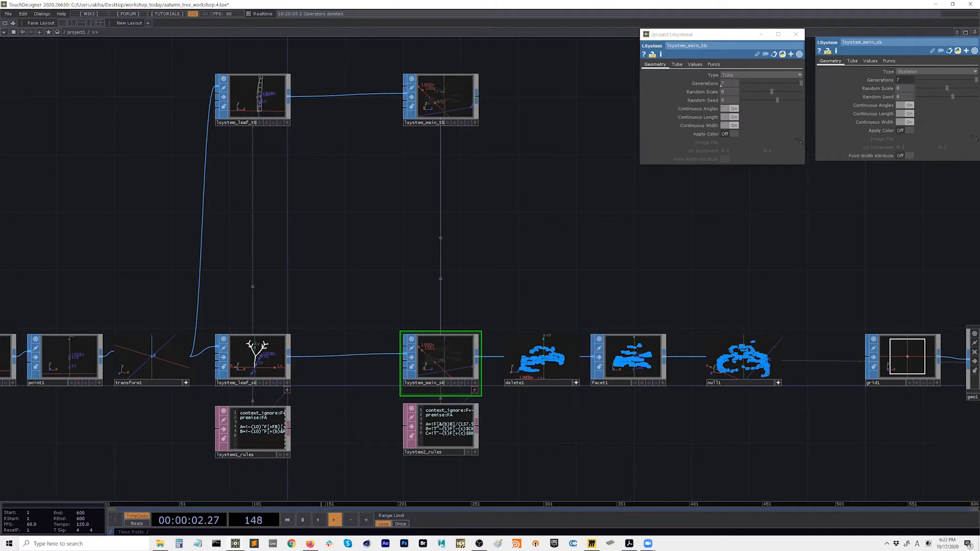
Toggle the point markers off and back on in facet1's viewer display options, and deactivate its viewer
click(636, 372)
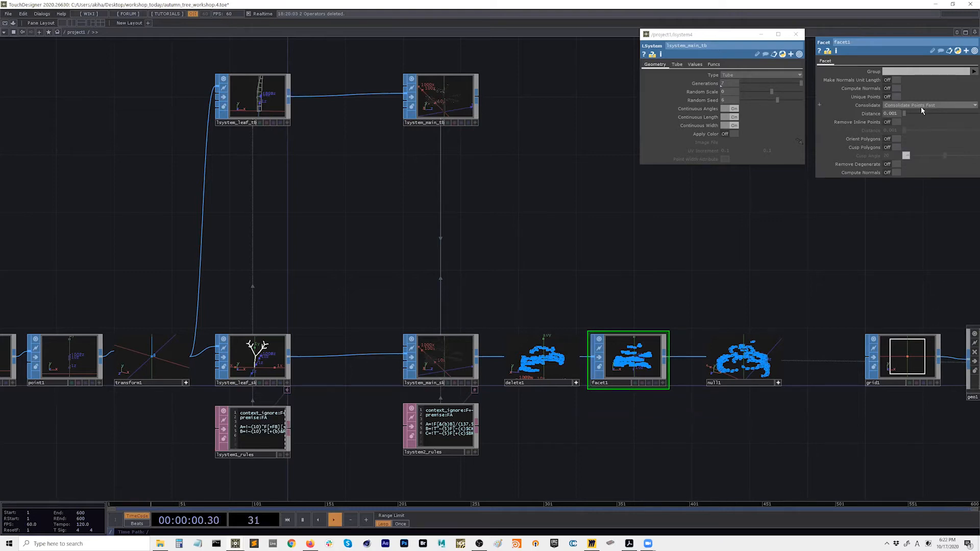
scroll(647, 374, up, 3)
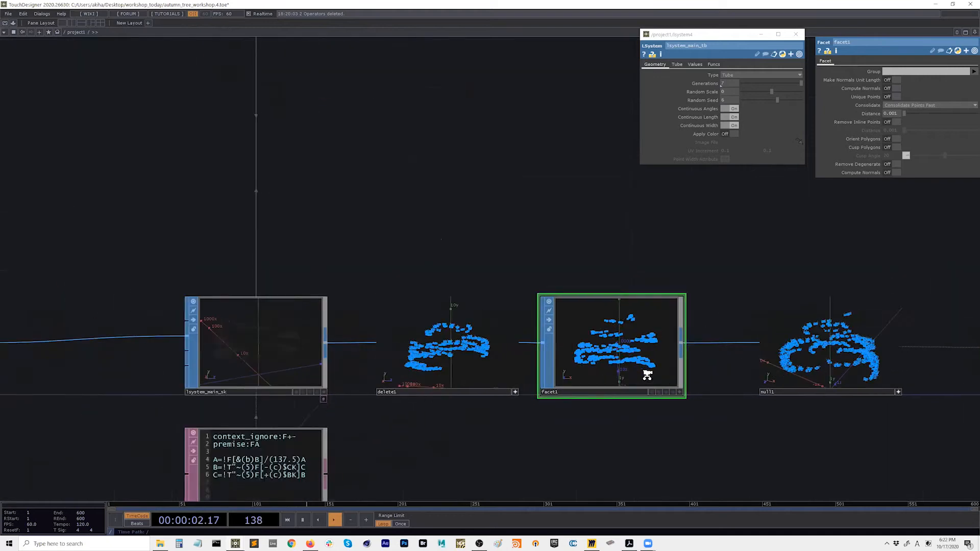
scroll(647, 374, up, 2)
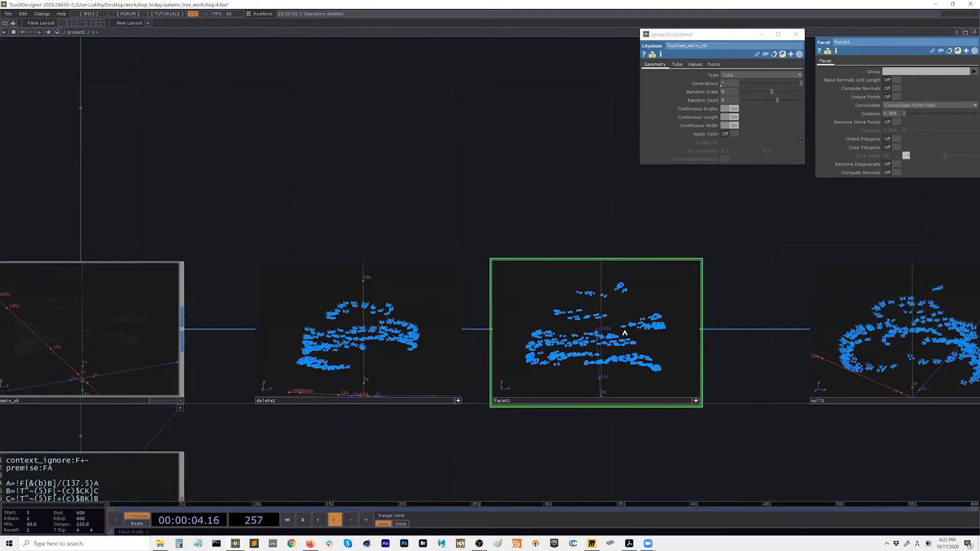
key(d)
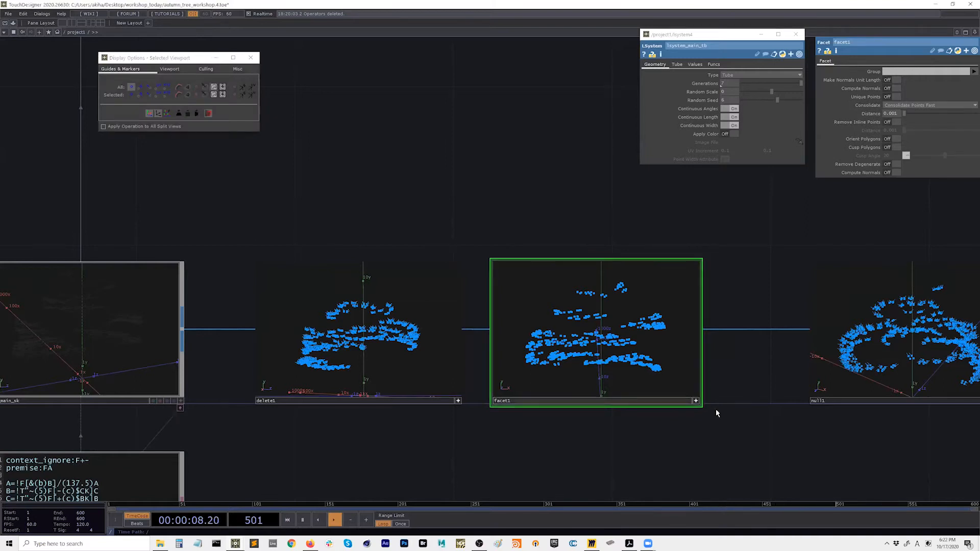
click(130, 89)
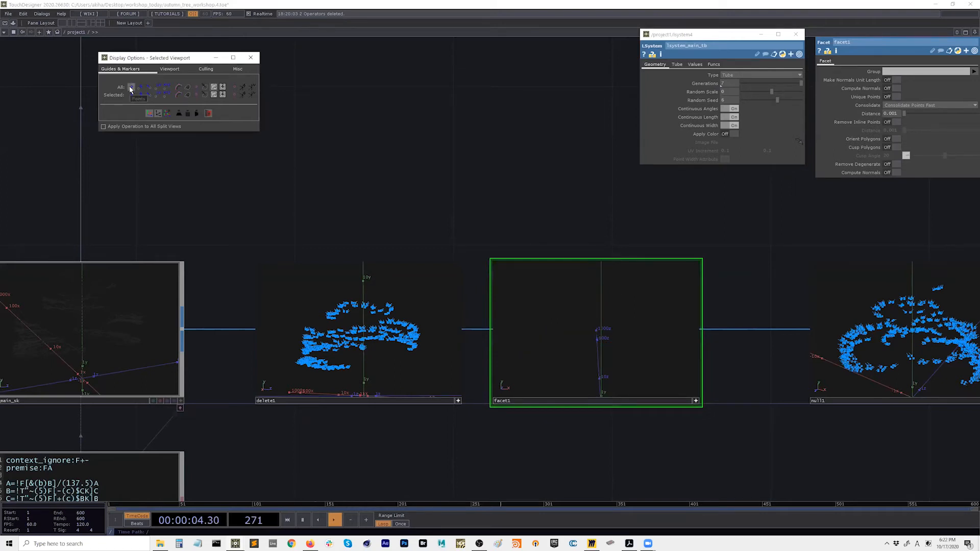
click(131, 88)
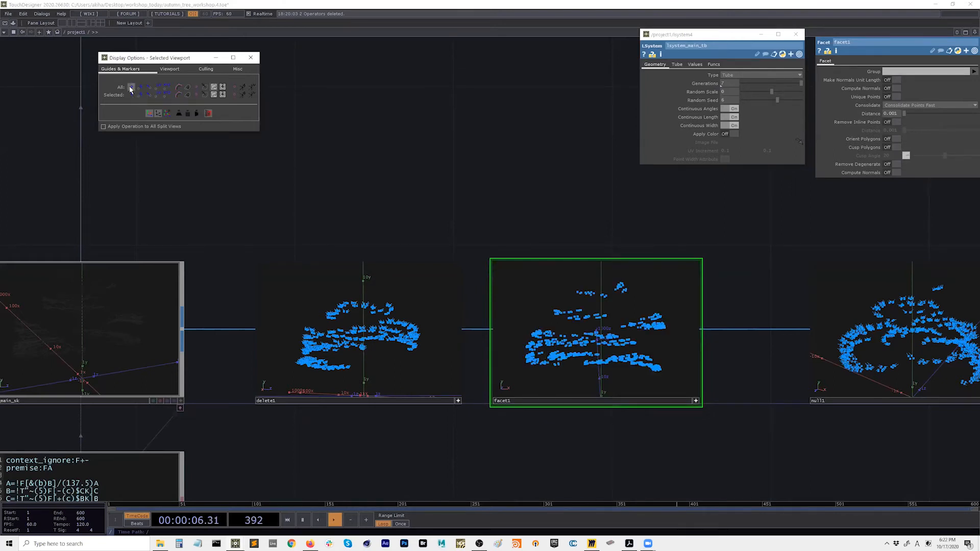
click(250, 57)
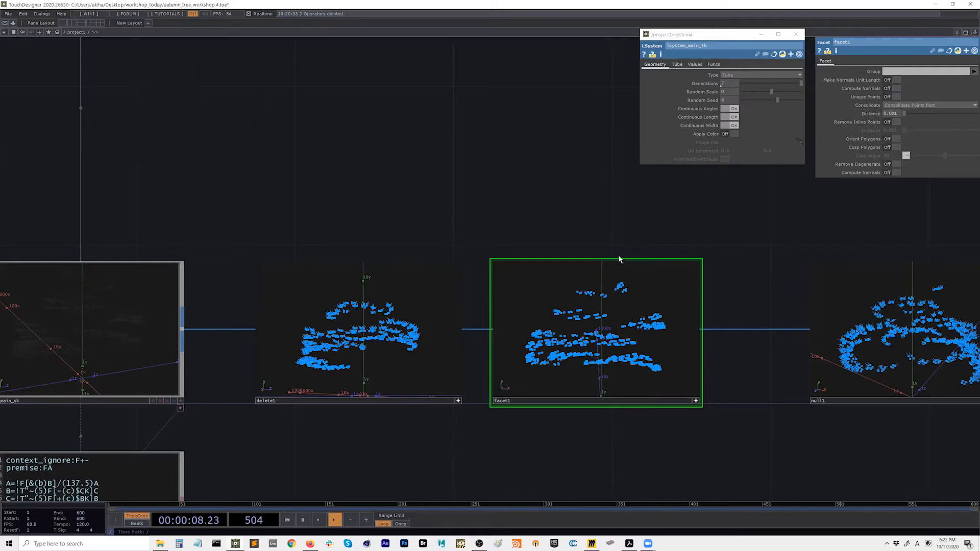
click(695, 402)
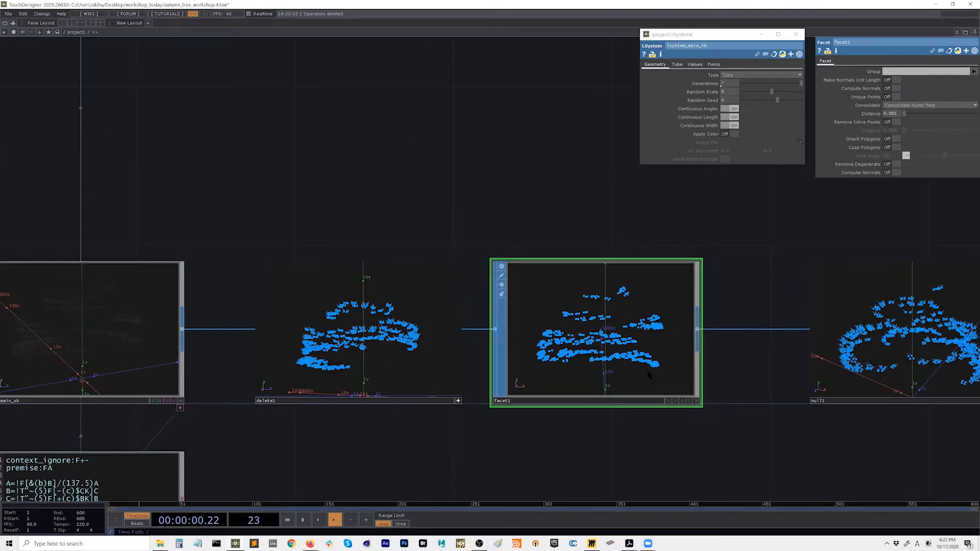
Link the Random Scale parameter of lsystem_main_tb to the Random Scale parameter of lsystem_main_sk
middle_click(613, 327)
scroll(615, 301, down, 4)
drag(516, 263, 589, 345)
drag(544, 301, 551, 310)
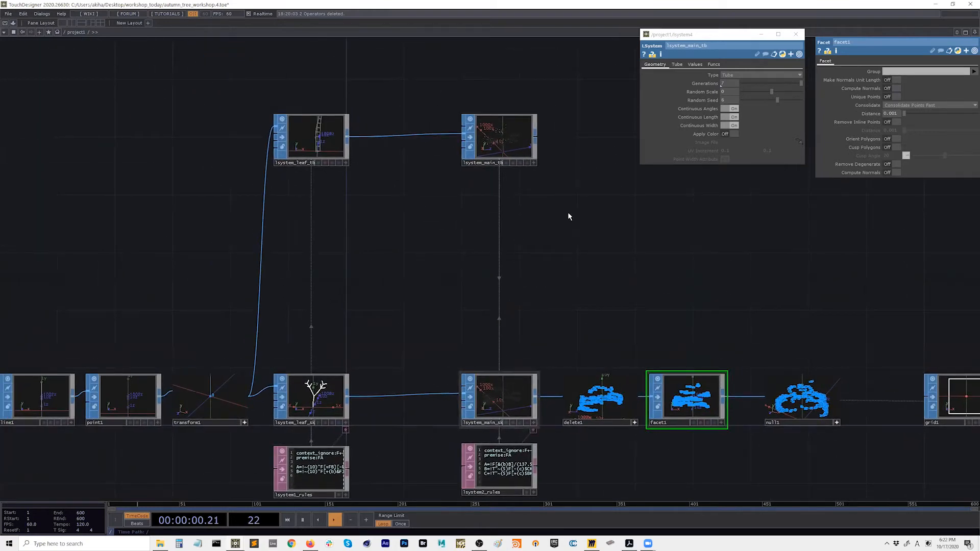
click(506, 148)
click(508, 405)
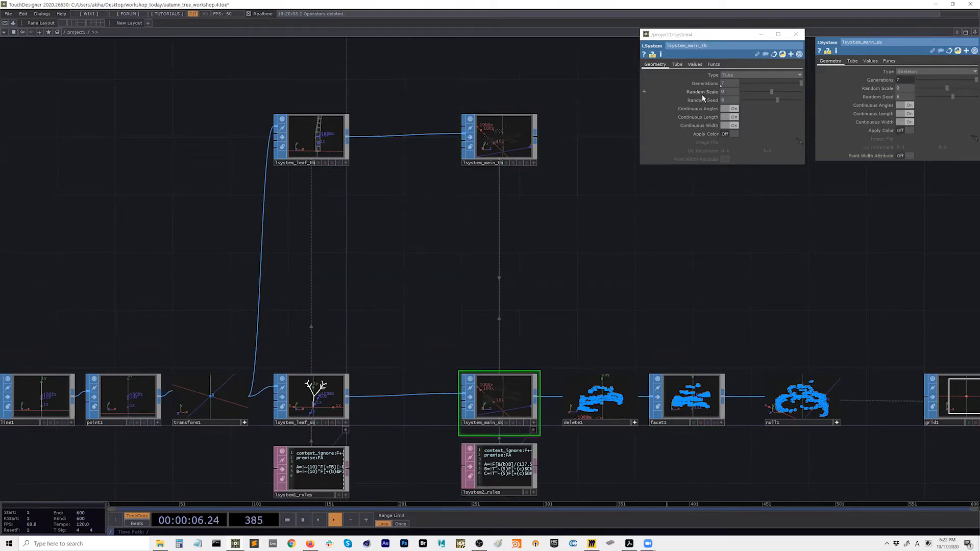
drag(867, 90, 868, 91)
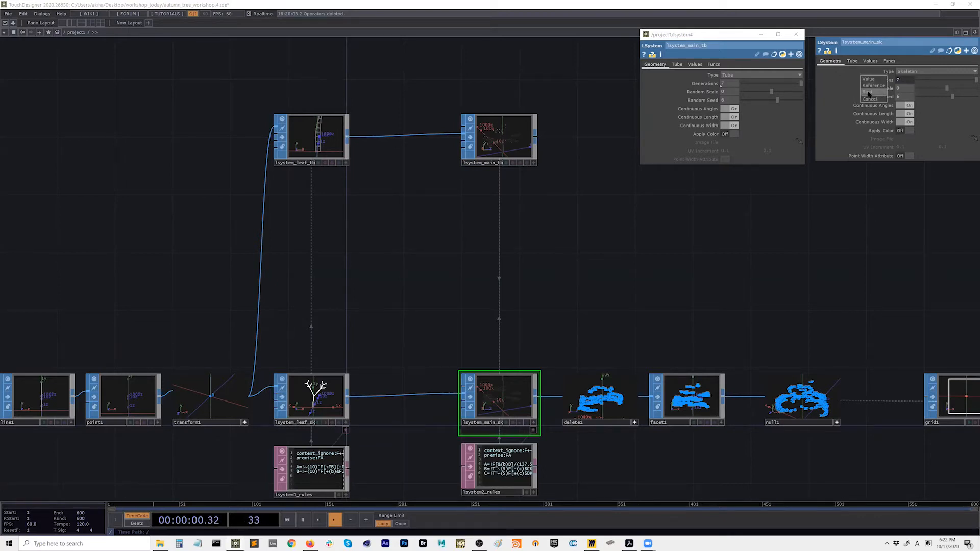
click(872, 93)
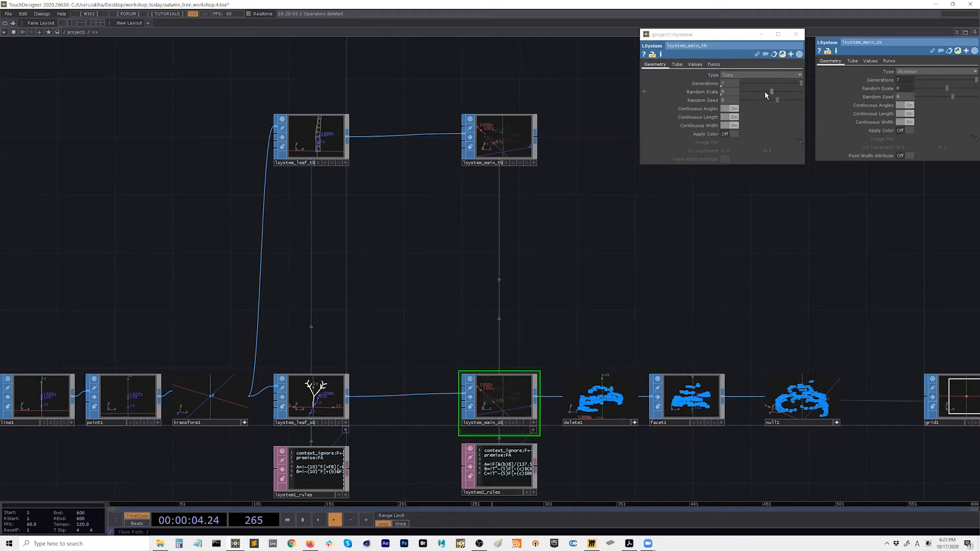
Test the linked parameters by lowering Generations of lsystem_main_sk to 0, and set it to 5
drag(795, 84, 829, 82)
mouse_move(972, 81)
mouse_down()
mouse_move(920, 82)
mouse_move(975, 81)
mouse_up()
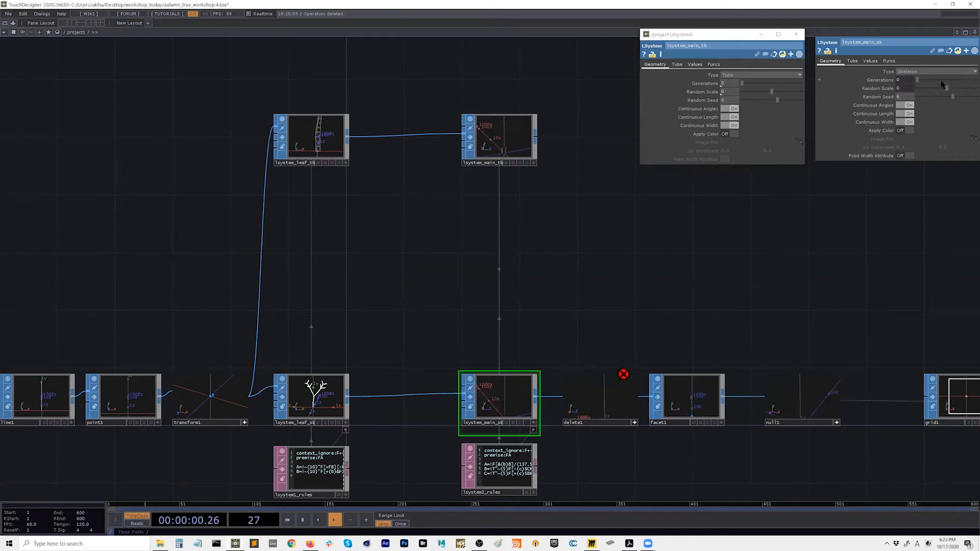
drag(799, 83, 829, 84)
drag(967, 82, 975, 80)
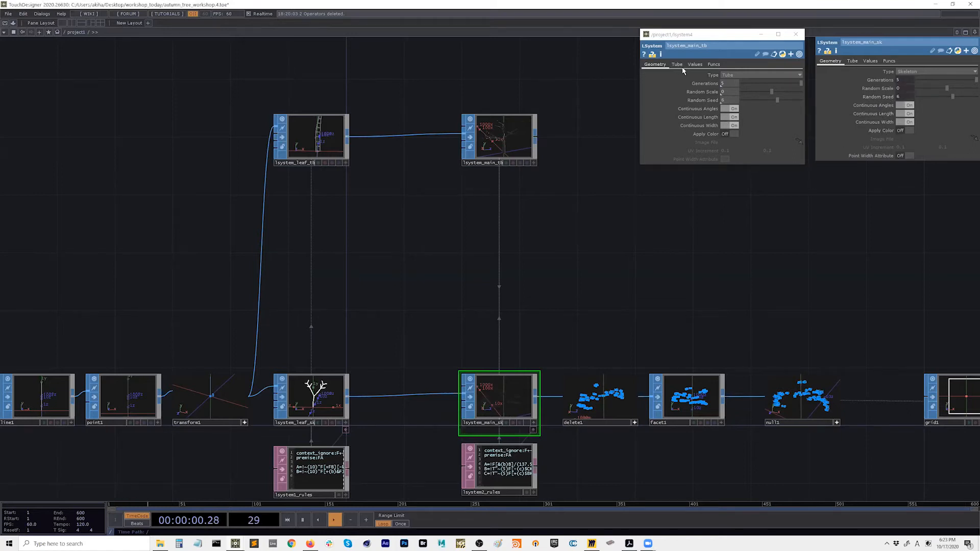
Link Step Size, Step Size Scale, Angle, Angle Scale and Variable b of lsystem_main_tb to the matching parameters of lsystem_main_sk
click(702, 66)
click(864, 61)
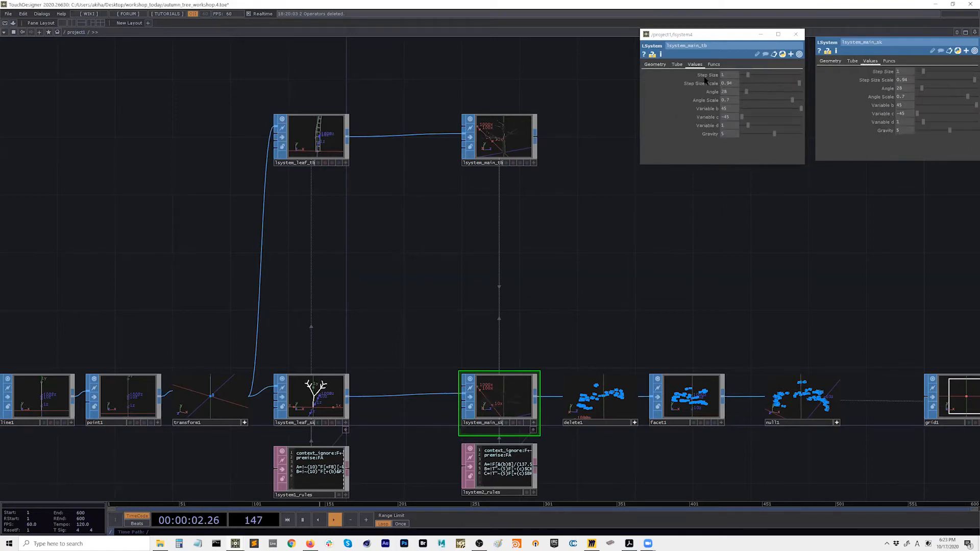
drag(713, 99, 878, 94)
click(888, 100)
drag(711, 109, 877, 105)
click(888, 110)
Link Variable c, Variable d and Gravity of lsystem_main_tb to lsystem_main_sk, and close the lsystem_main_tb parameter window
drag(713, 121, 877, 116)
click(886, 119)
drag(714, 126, 880, 122)
click(888, 127)
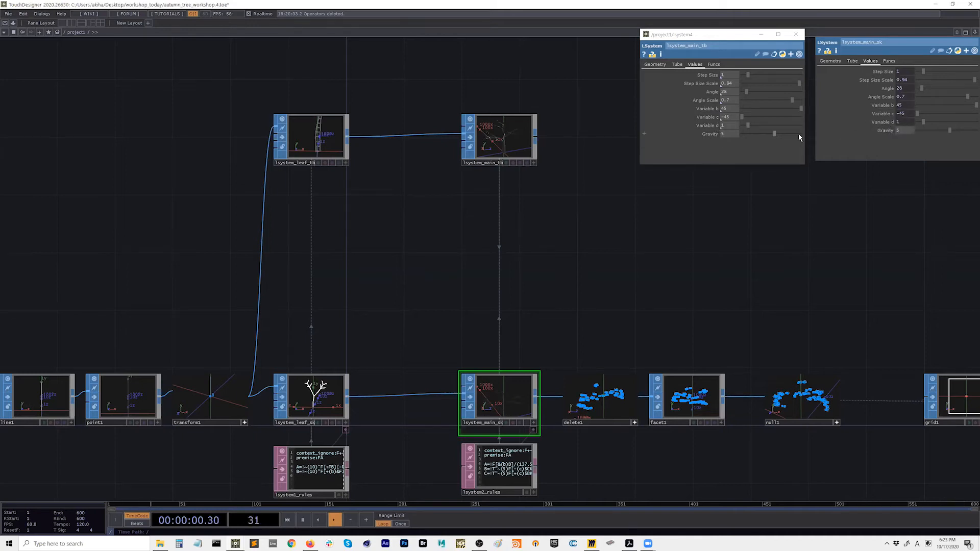
drag(713, 135, 889, 132)
click(895, 134)
drag(599, 248, 672, 247)
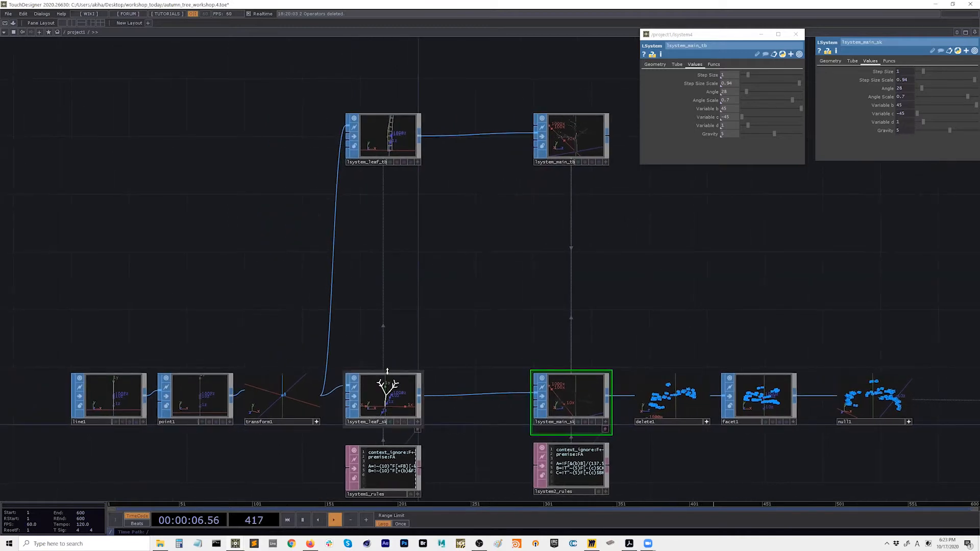
click(795, 34)
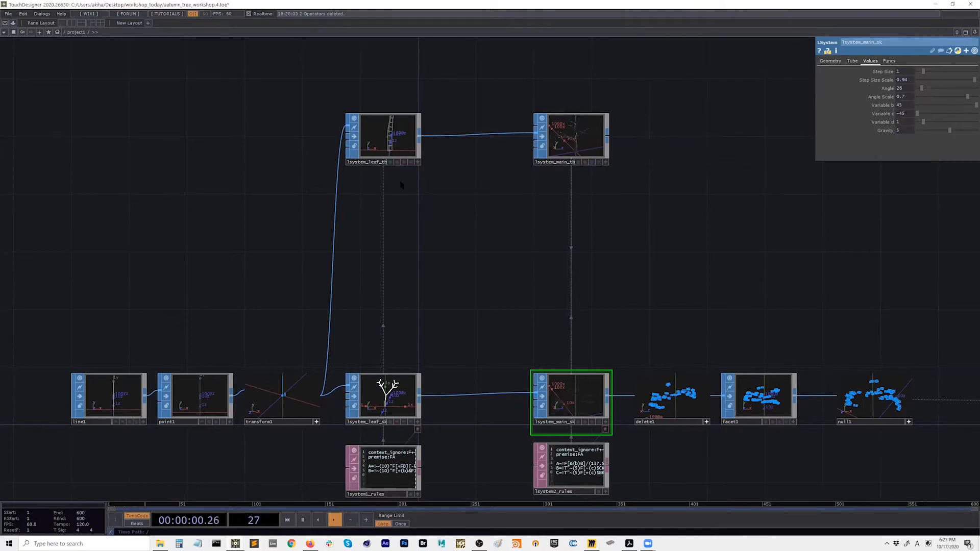
Open the parameters of lsystem_leaf_tb in a separate window beside the parameters of lsystem_leaf_sk
right_click(388, 149)
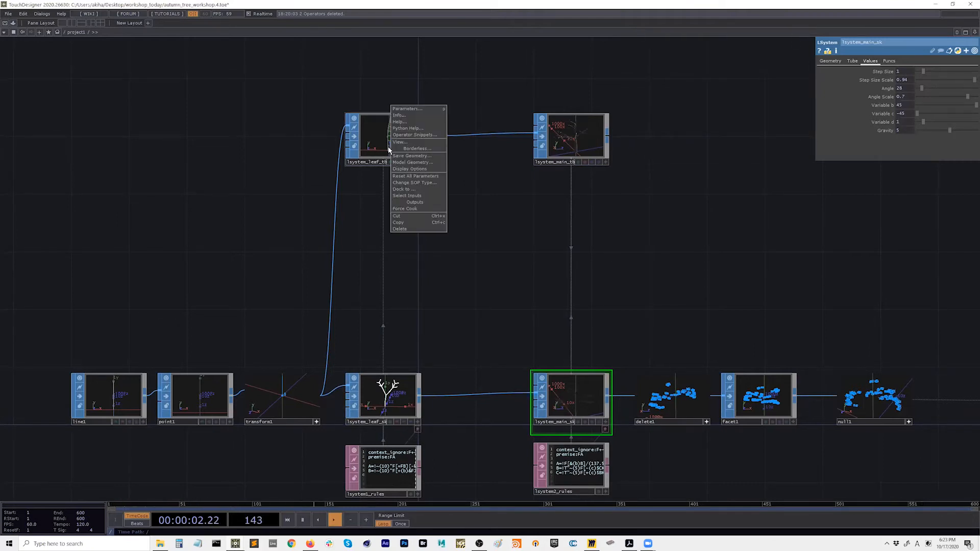
click(414, 108)
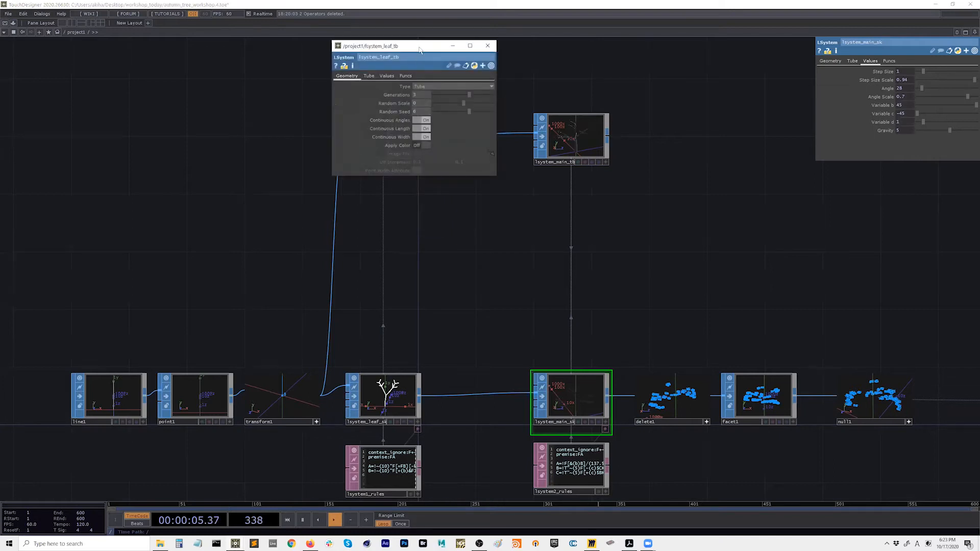
drag(420, 49, 729, 48)
click(403, 396)
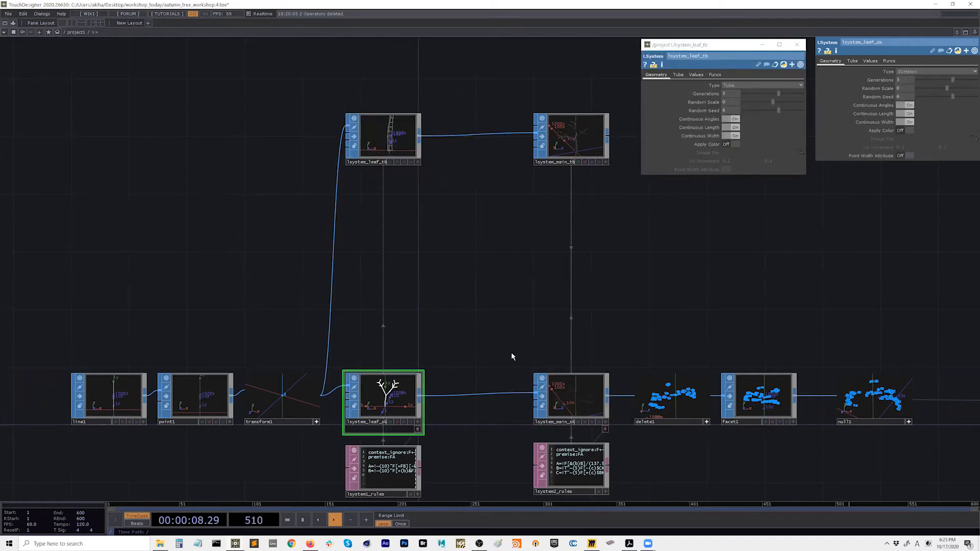
click(733, 46)
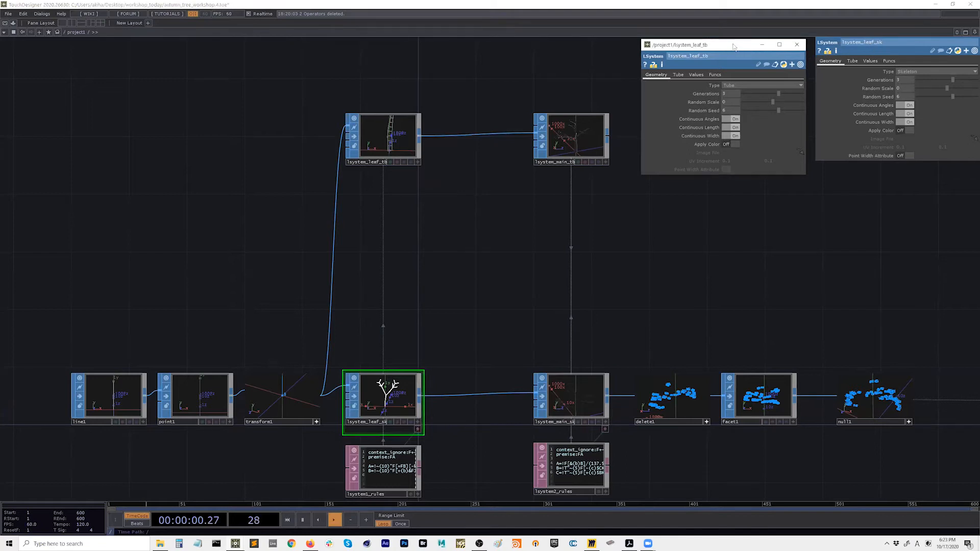
drag(729, 45, 728, 39)
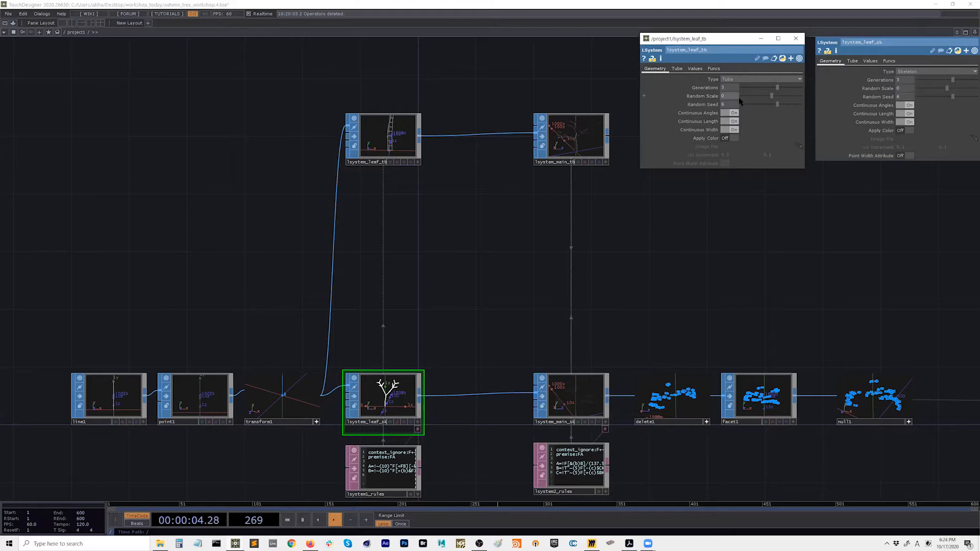
Link Generations, Random Scale and Random Seed of lsystem_leaf_tb to the same parameters of lsystem_leaf_sk
drag(878, 82, 881, 82)
click(884, 85)
drag(705, 97, 870, 89)
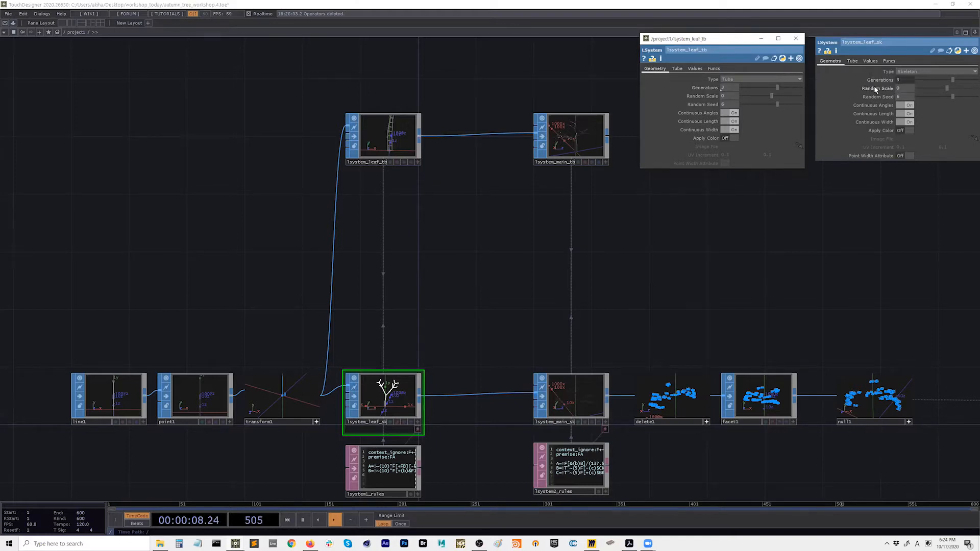
click(875, 93)
drag(703, 106, 887, 99)
click(892, 102)
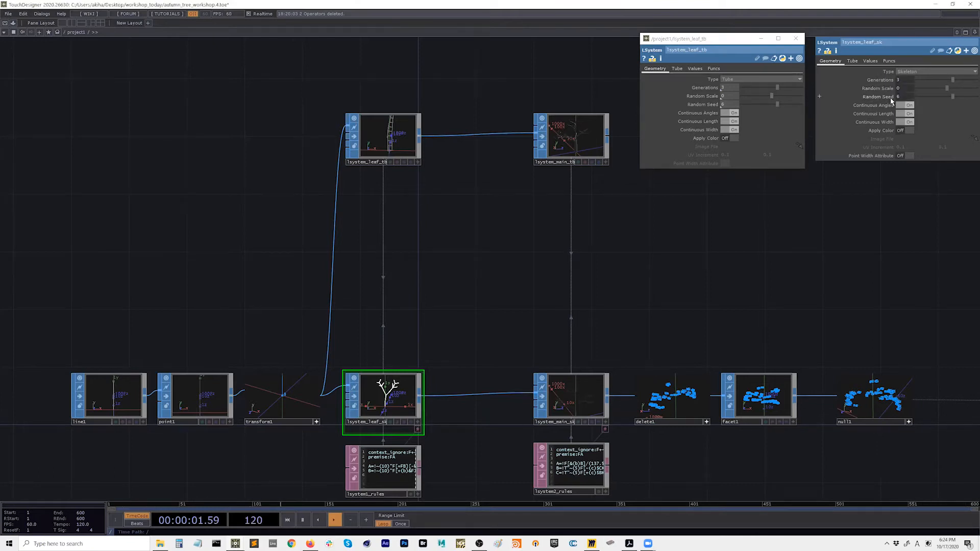
Link Step Size, Step Size Scale, Angle and Angle Scale of lsystem_leaf_tb to the matching parameters of lsystem_leaf_sk
click(695, 69)
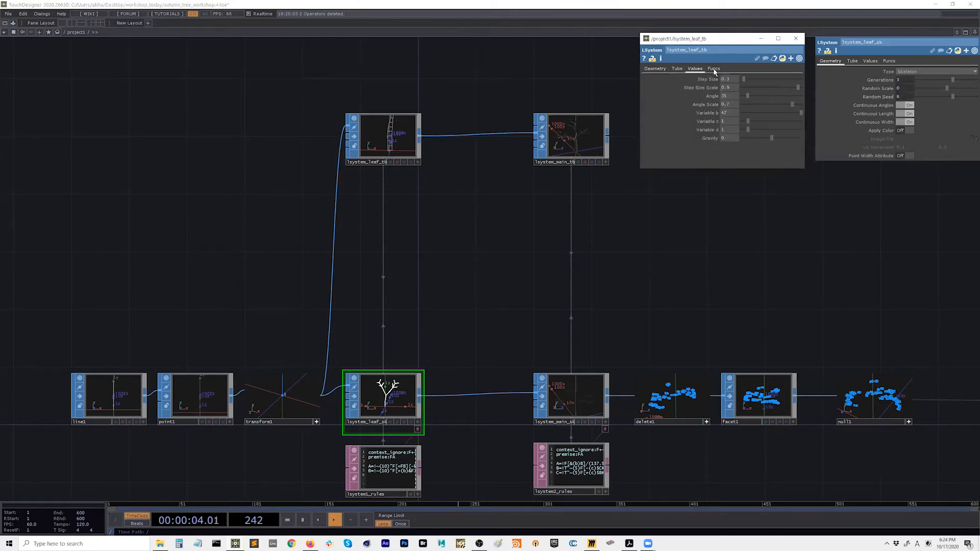
click(870, 61)
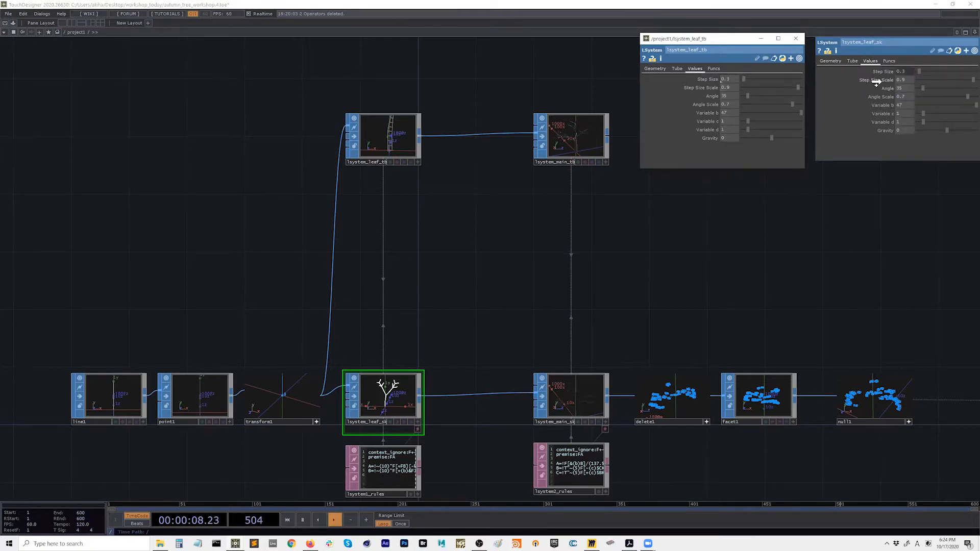
drag(704, 91, 891, 91)
click(890, 93)
drag(712, 107, 891, 97)
click(873, 105)
Link Variable b, Variable c, Variable d and Gravity of lsystem_leaf_tb to the matching parameters of lsystem_leaf_sk
drag(711, 114, 880, 105)
click(885, 109)
drag(711, 122, 885, 119)
click(885, 118)
drag(887, 124, 875, 132)
click(887, 127)
click(888, 134)
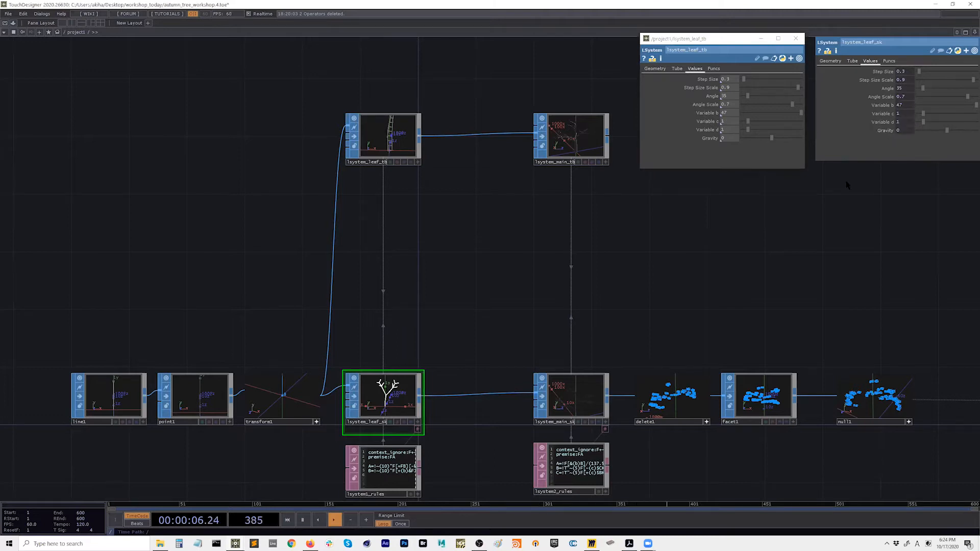
Close the lsystem_leaf_tb parameter window and save the project
click(795, 38)
drag(691, 301, 682, 302)
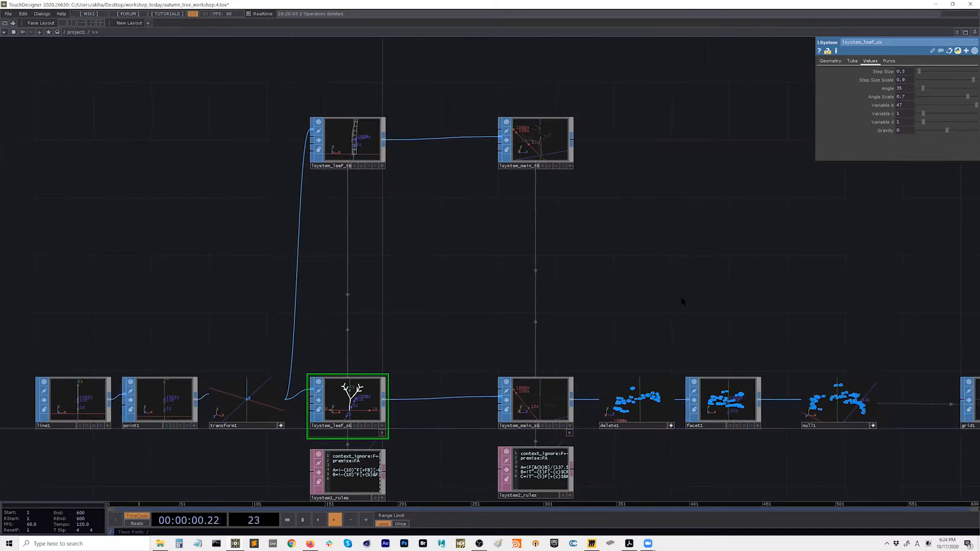
key(ctrl+s)
drag(741, 286, 725, 281)
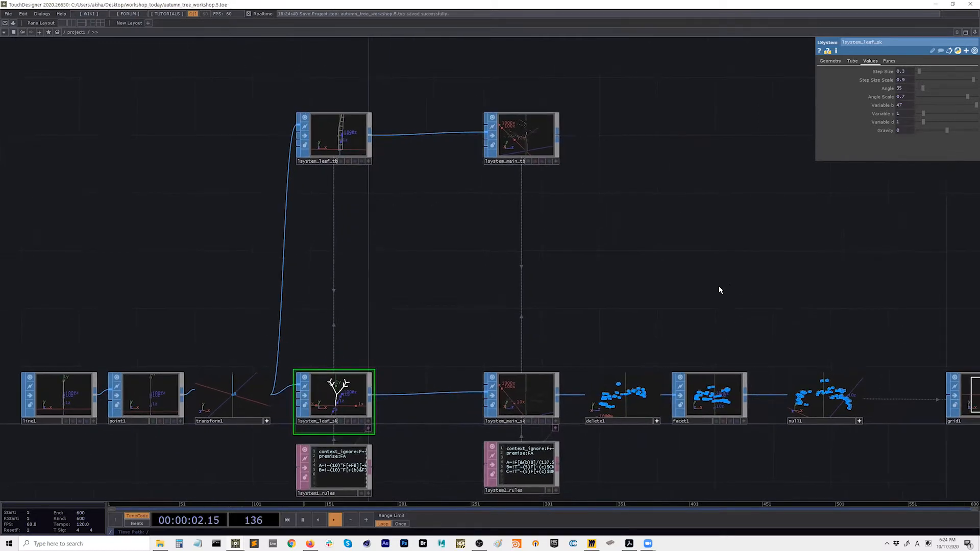
Frame the branch in lsystem_leaf_tb's viewer, try Generations at 3.55 on lsystem_leaf_sk, and undo that change
click(367, 161)
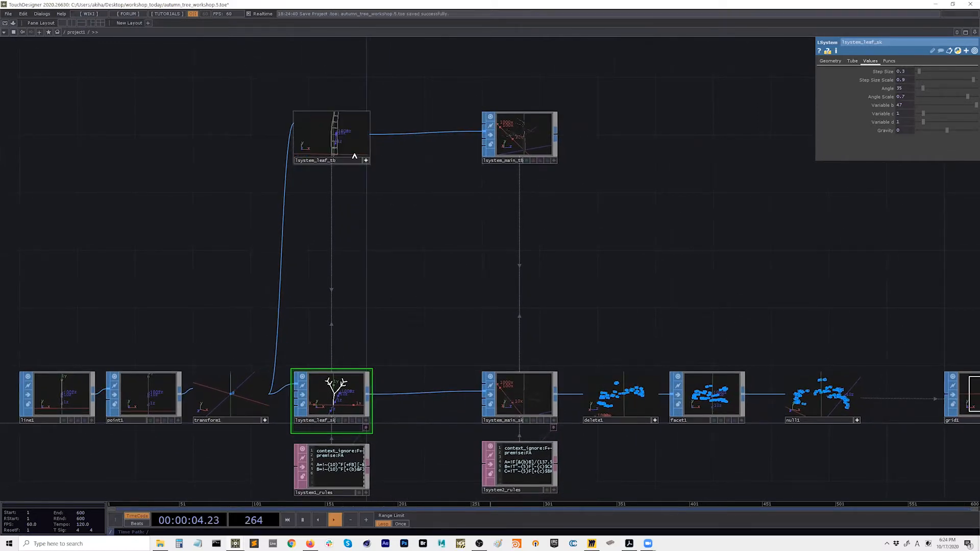
click(367, 160)
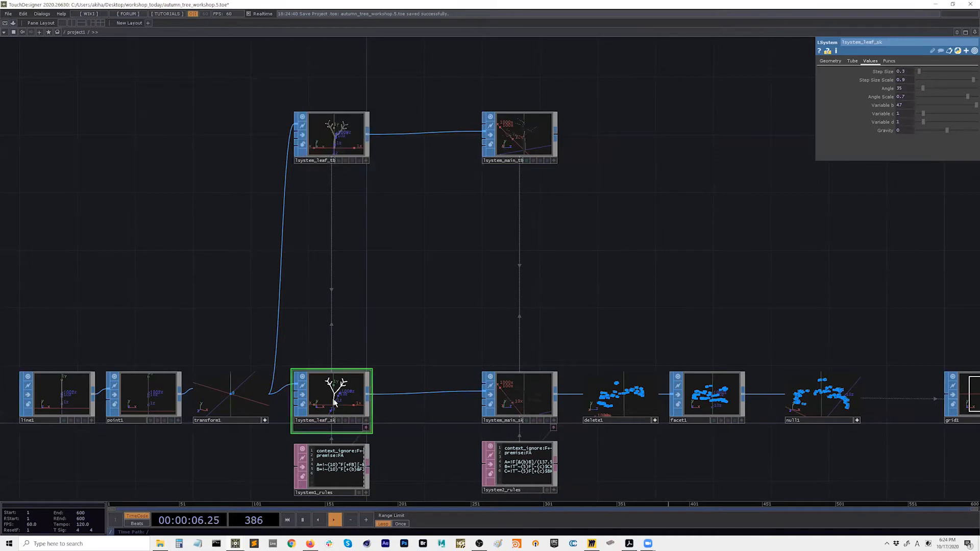
click(830, 61)
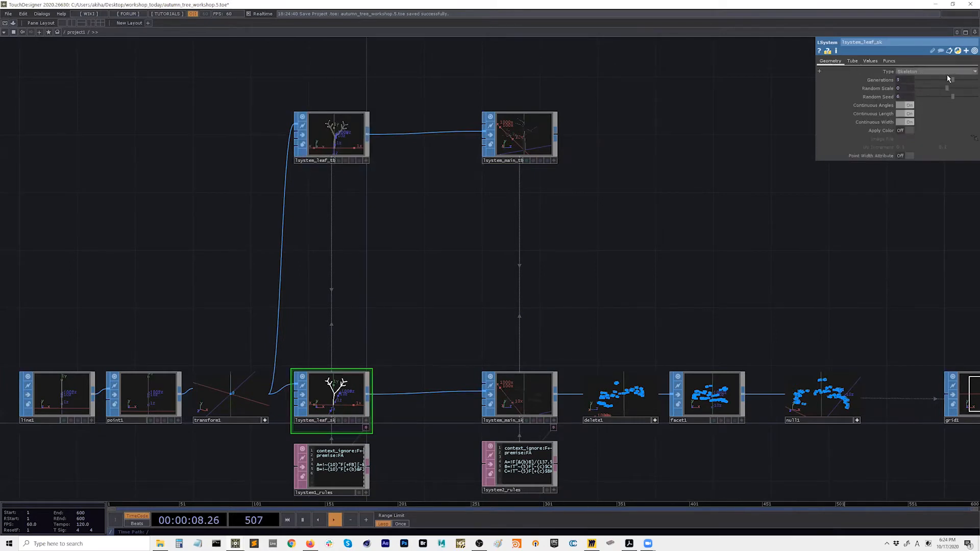
mouse_move(958, 83)
mouse_down()
mouse_move(965, 88)
mouse_move(948, 90)
mouse_up()
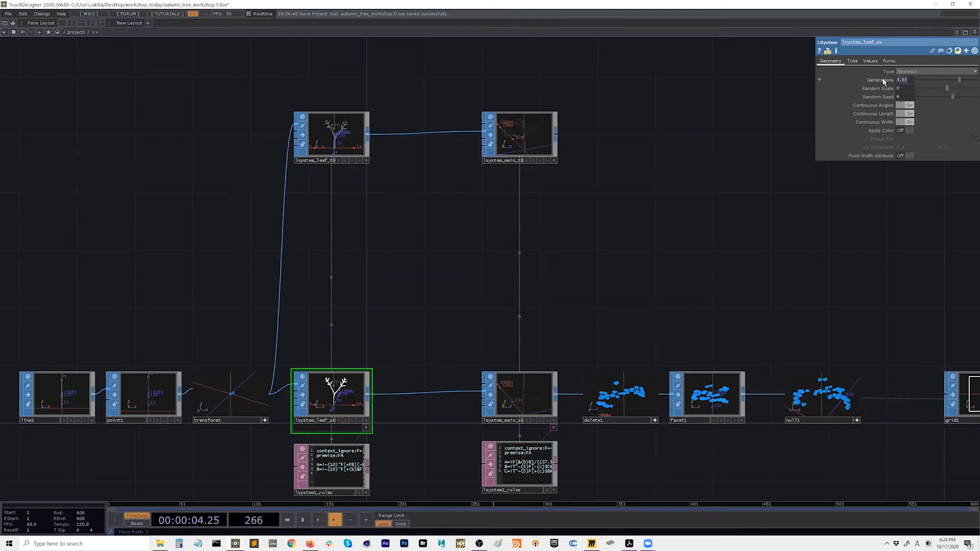
key(ctrl+z)
Set the Orientation of grid1 to ZX Plane, and check the leaf instances in geo1 and the grid in its viewer
drag(853, 315, 590, 268)
scroll(737, 366, up, 10)
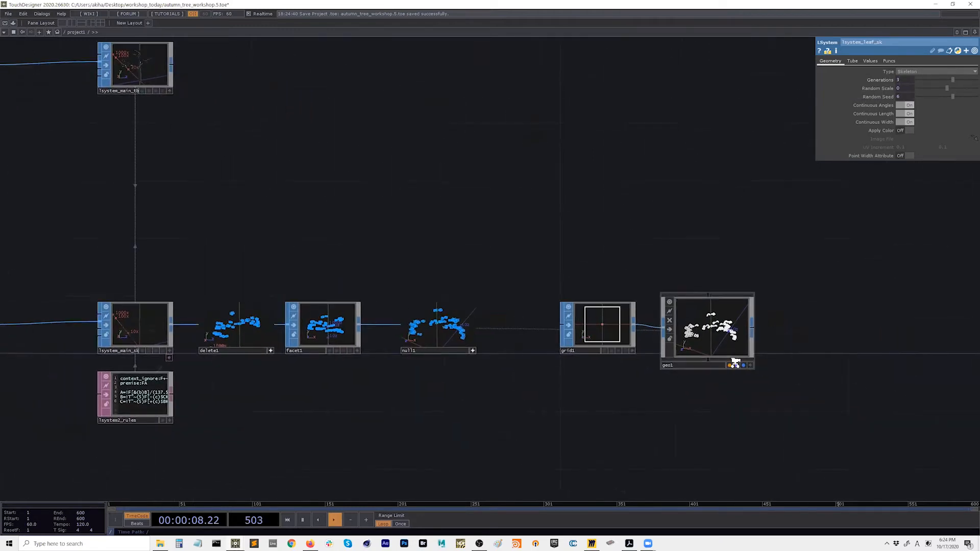
scroll(664, 339, down, 5)
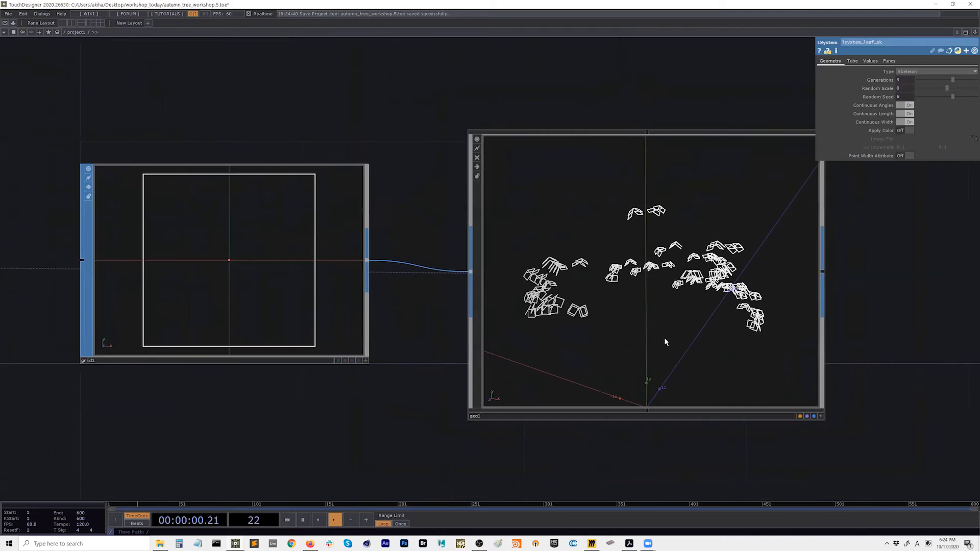
drag(799, 408, 689, 318)
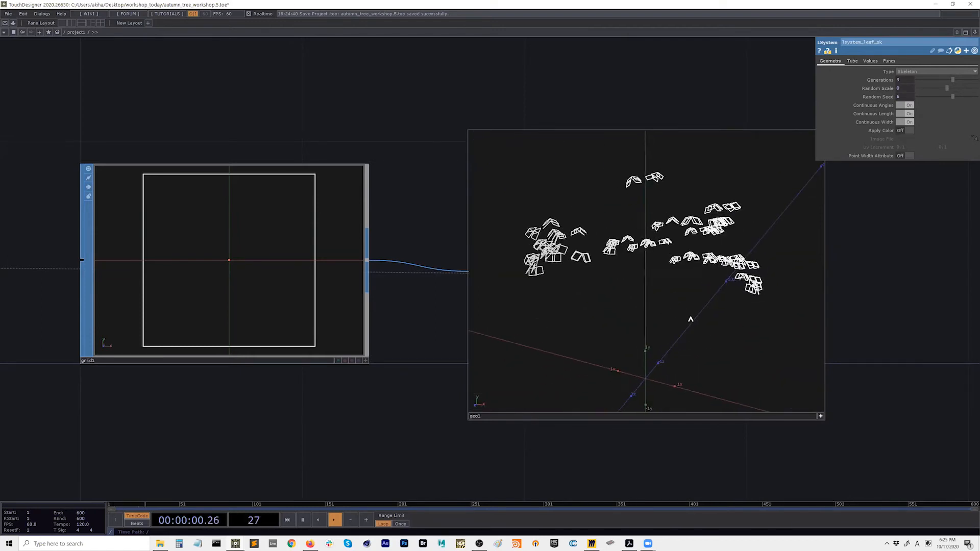
scroll(689, 317, down, 2)
click(430, 293)
click(894, 89)
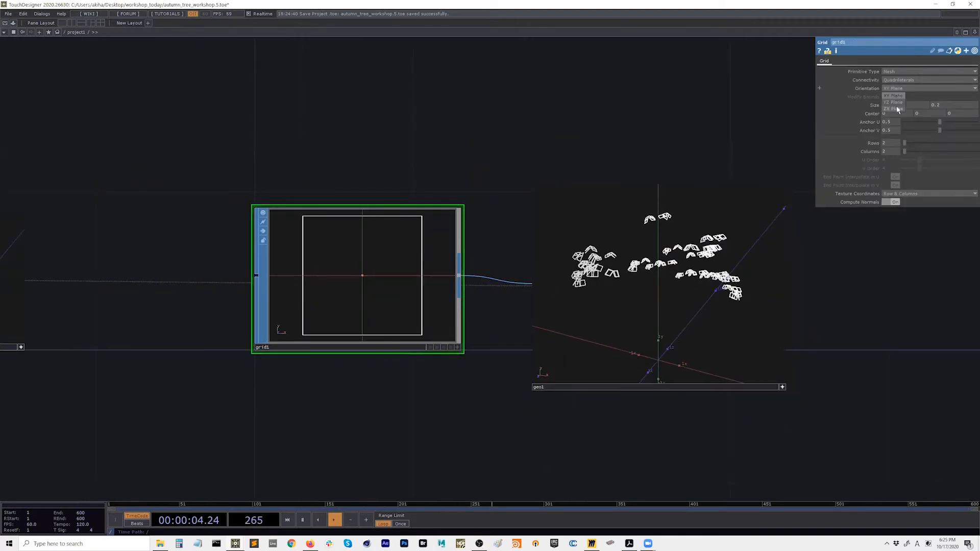
click(894, 109)
drag(764, 233, 715, 265)
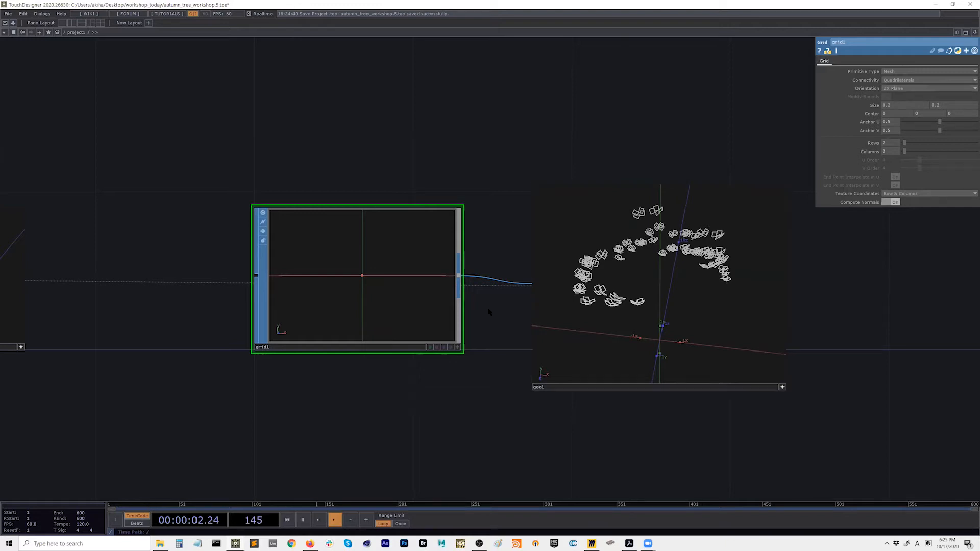
drag(444, 335, 401, 306)
middle_drag(400, 306, 383, 321)
drag(382, 322, 394, 322)
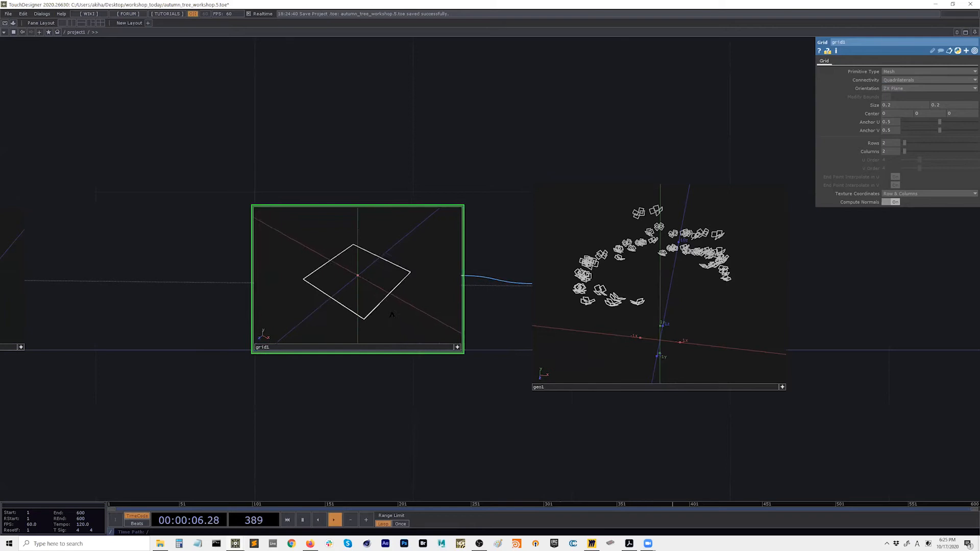
Try referencing grid1's second Size value in its Center Y, and clear that expression
drag(406, 383, 380, 382)
scroll(359, 367, up, 3)
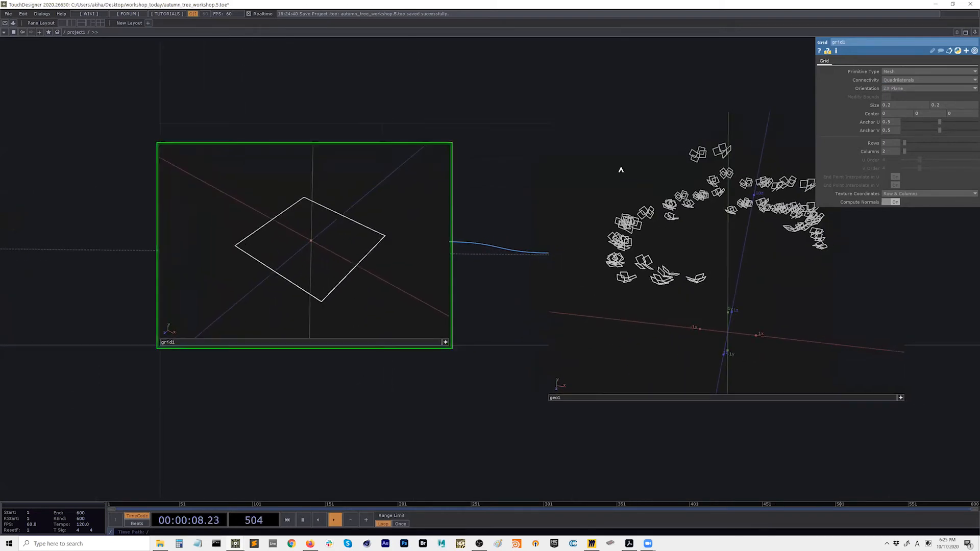
right_click(947, 106)
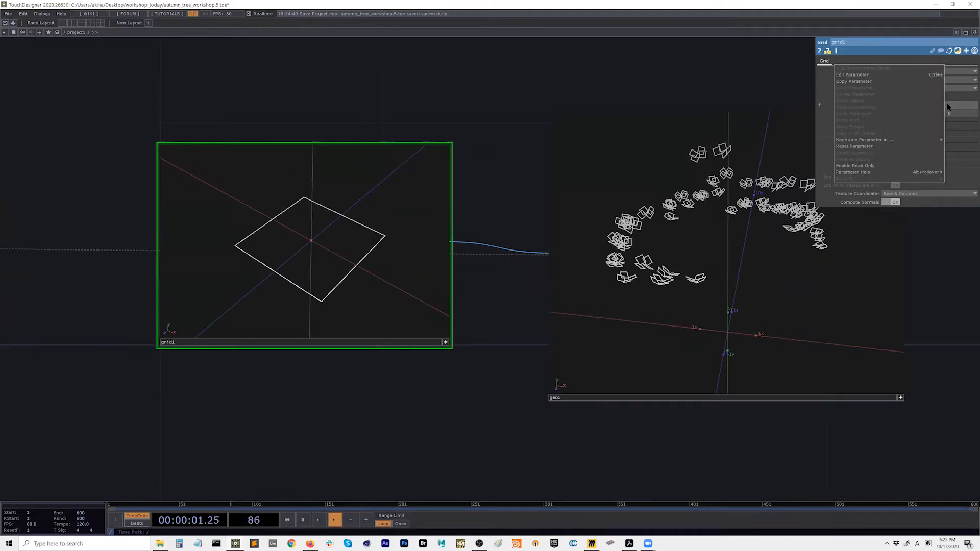
click(876, 82)
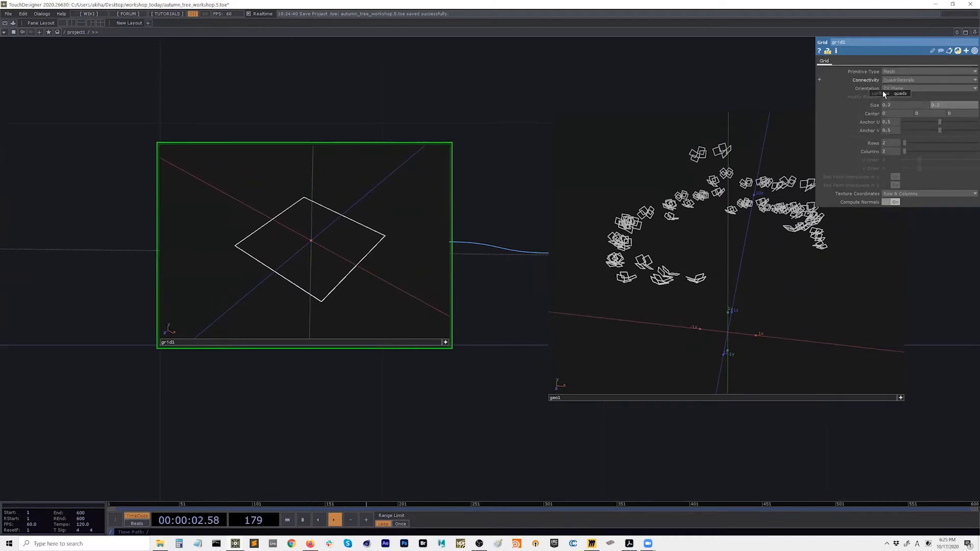
right_click(926, 117)
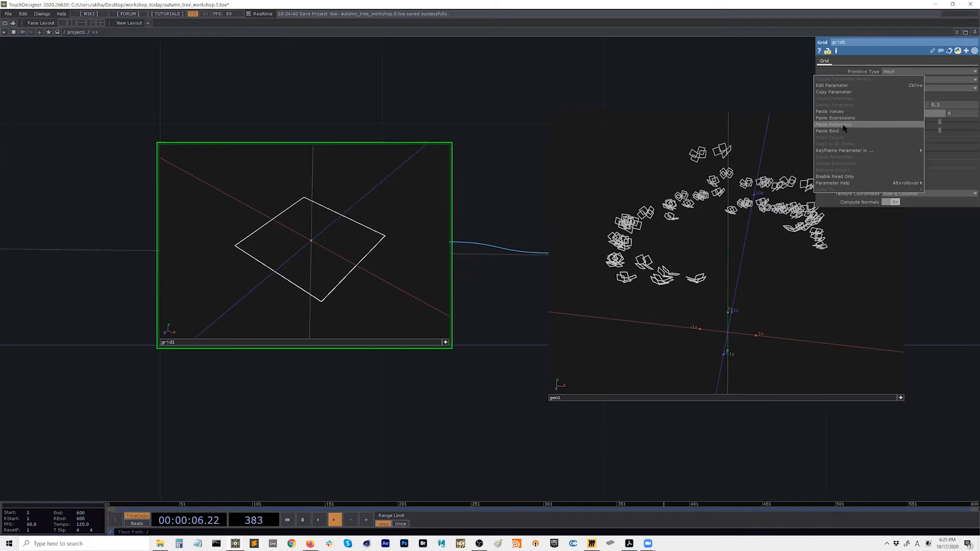
click(843, 125)
click(931, 116)
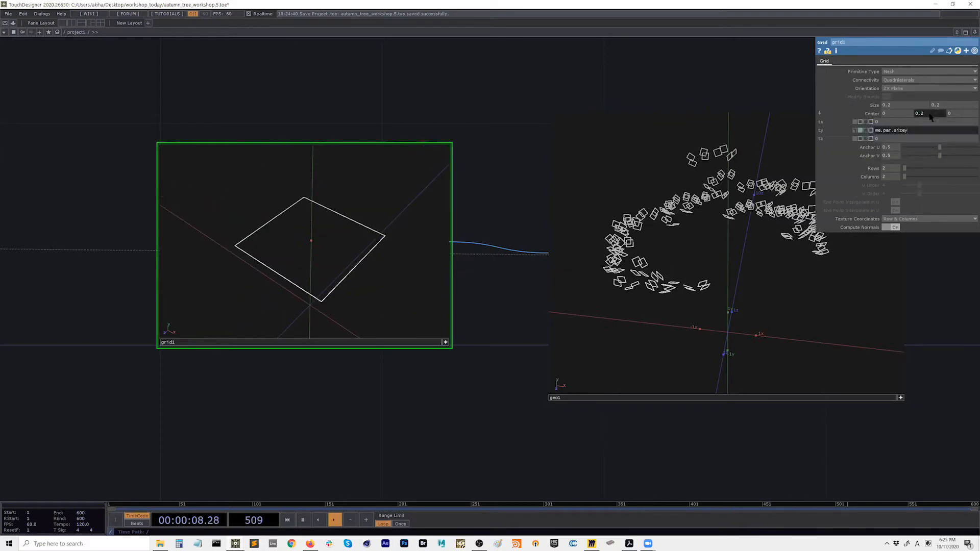
drag(907, 130, 852, 132)
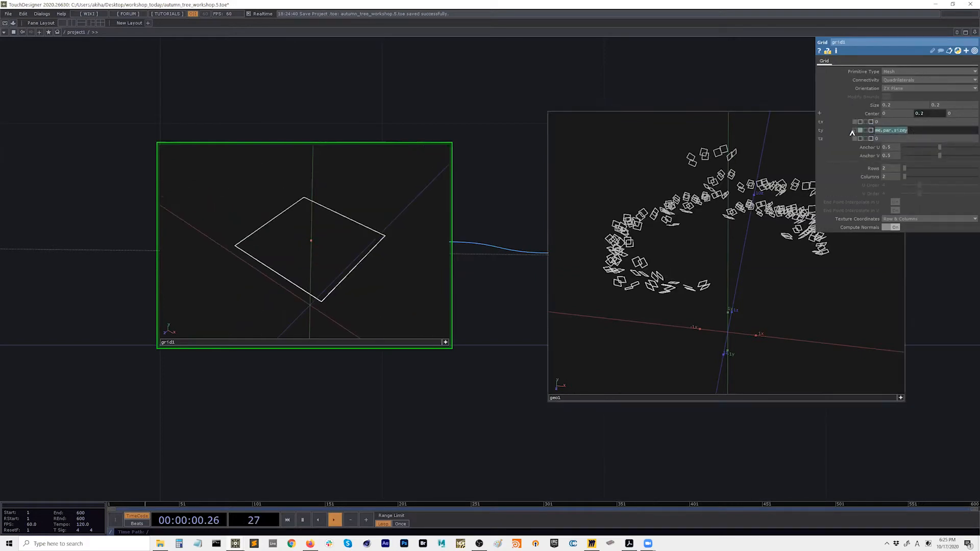
key(BackSpace)
key(Return)
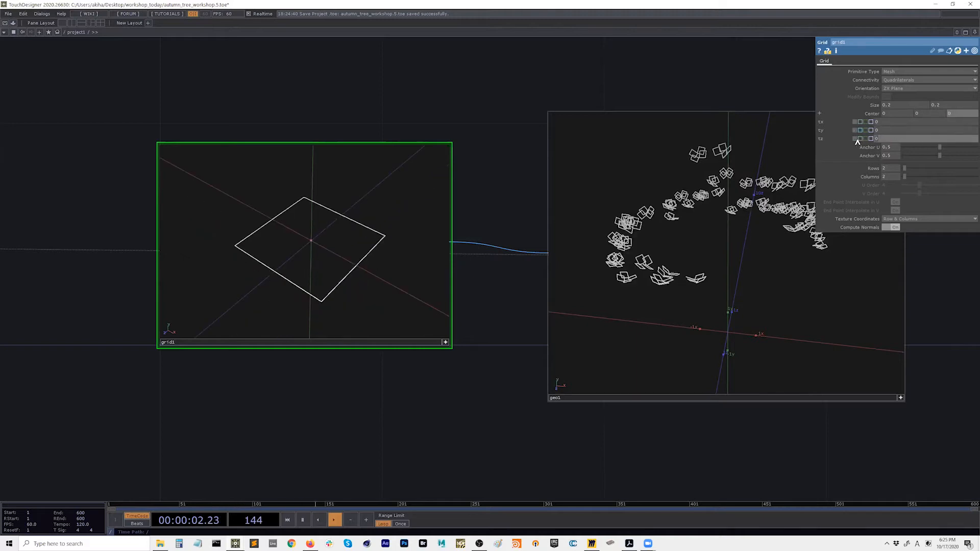
Set Center Z of grid1 to the expression me.par.sizey/2 and check the offset in its viewer
click(933, 245)
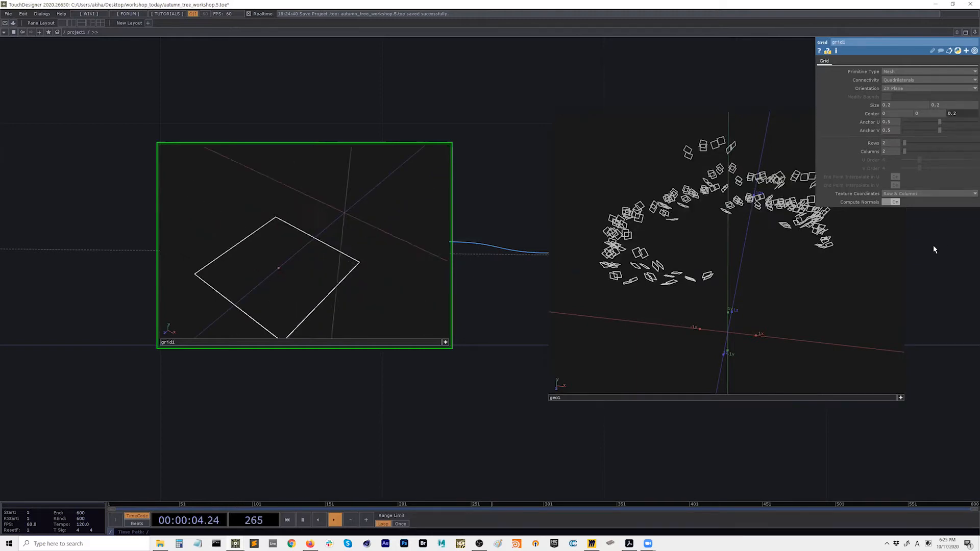
click(962, 117)
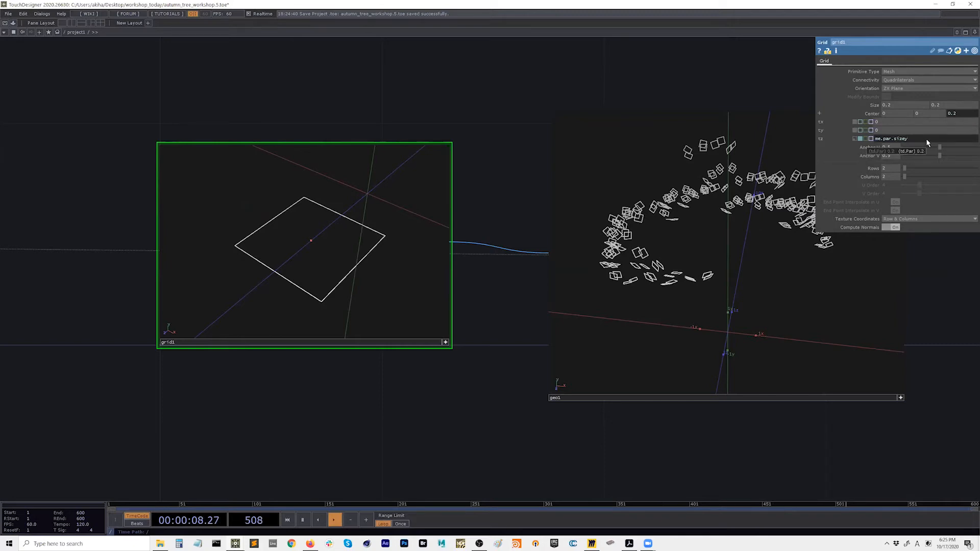
key(Return)
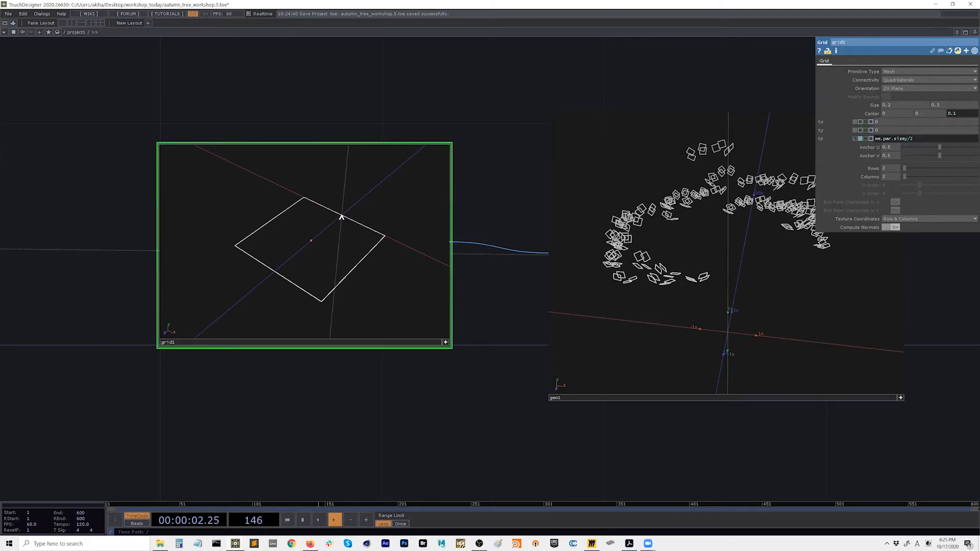
drag(343, 219, 345, 222)
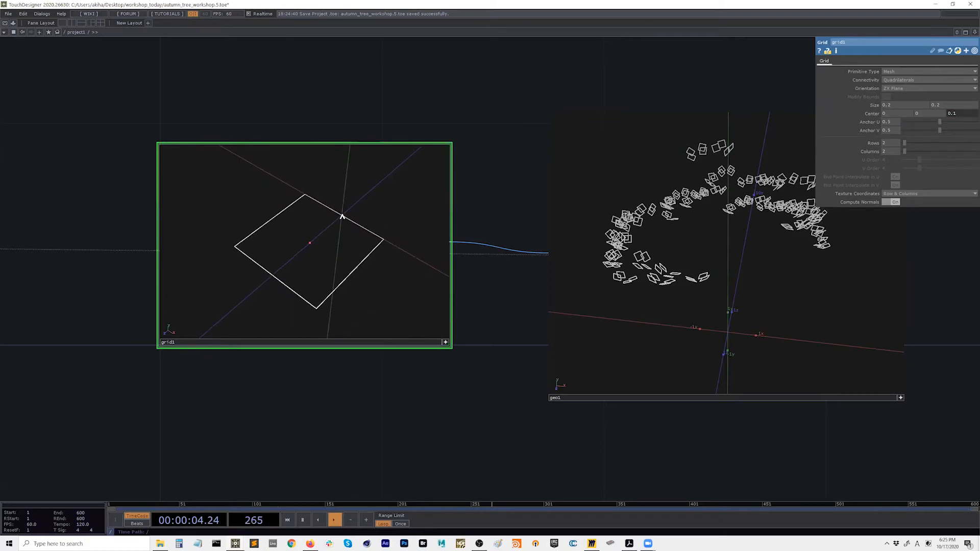
Add a Geometry component fed by the output of lsystem_main_tb
scroll(363, 162, down, 6)
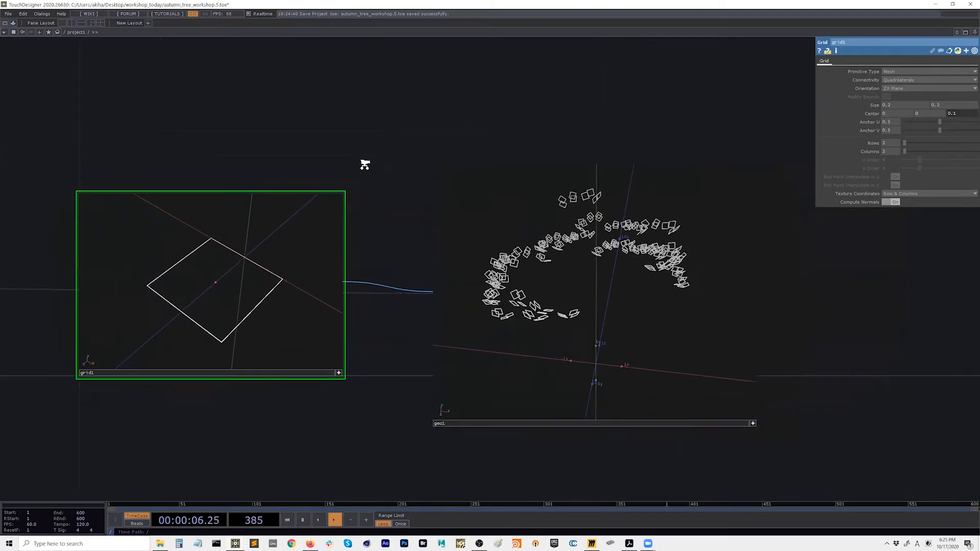
drag(454, 227, 485, 307)
scroll(450, 227, down, 3)
drag(429, 223, 541, 227)
drag(603, 307, 605, 331)
drag(221, 153, 212, 236)
right_click(66, 127)
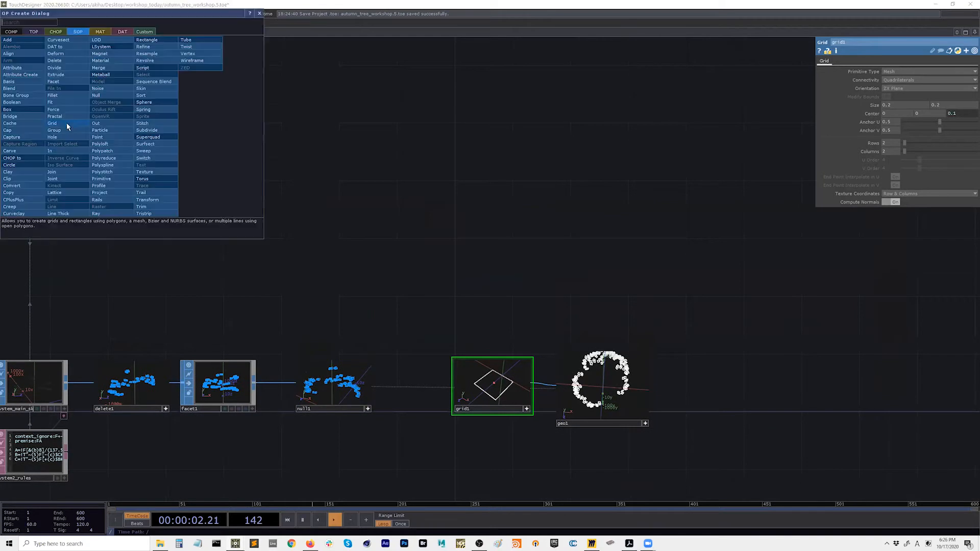
click(407, 194)
drag(356, 207, 551, 207)
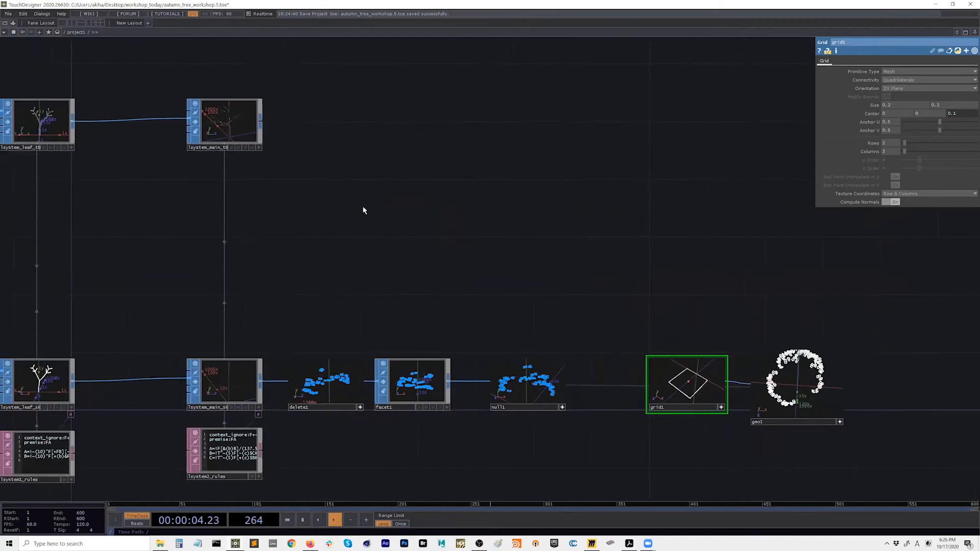
right_click(261, 124)
text(ge)
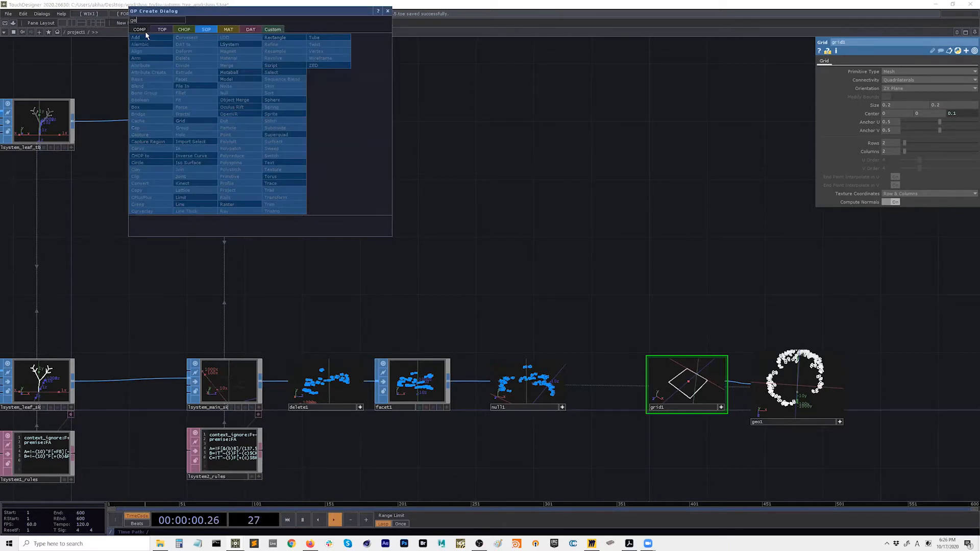
click(144, 30)
click(145, 93)
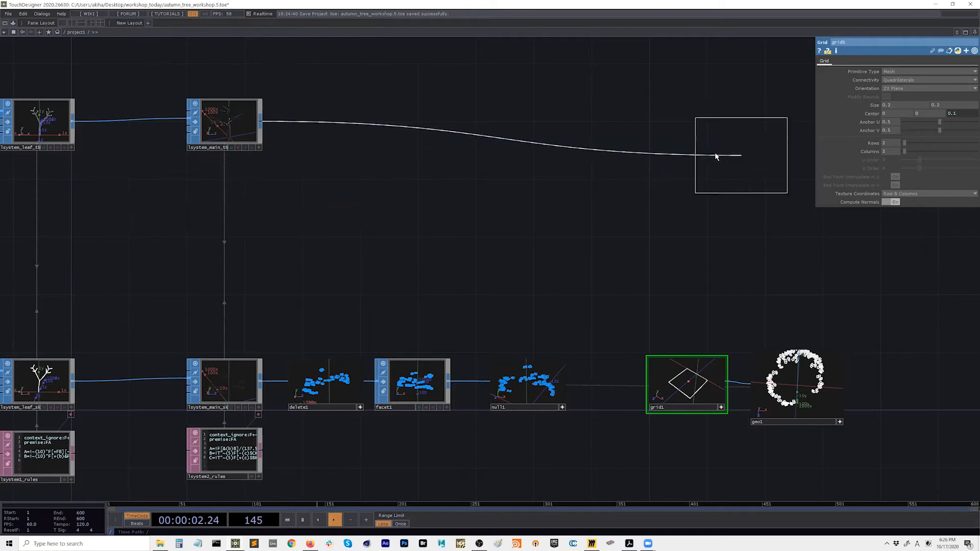
click(769, 144)
Align geo2 directly above geo1 in the network, and orbit the leaf instances in geo1's viewer
drag(627, 199, 354, 194)
drag(482, 134, 510, 135)
drag(502, 247, 344, 237)
drag(382, 400, 400, 358)
drag(544, 153, 532, 154)
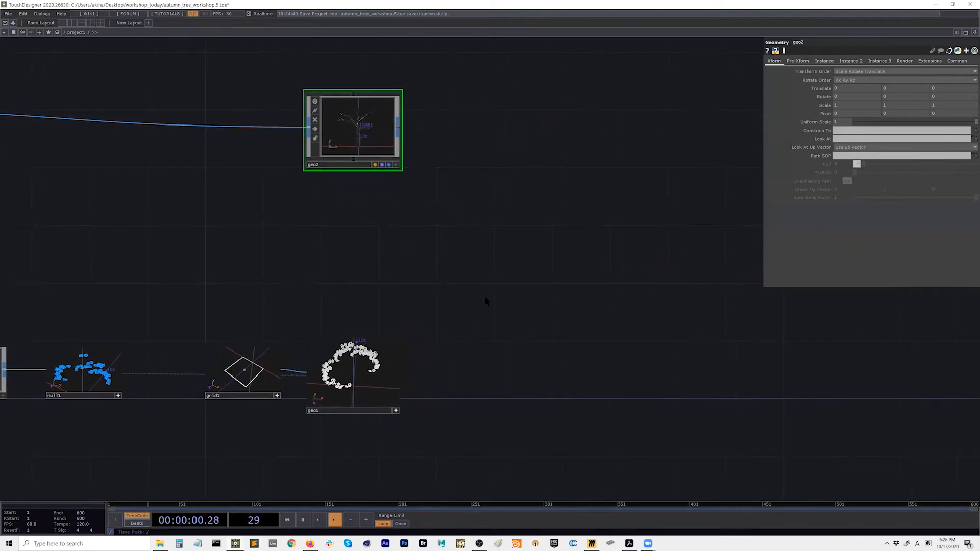
drag(383, 382, 372, 402)
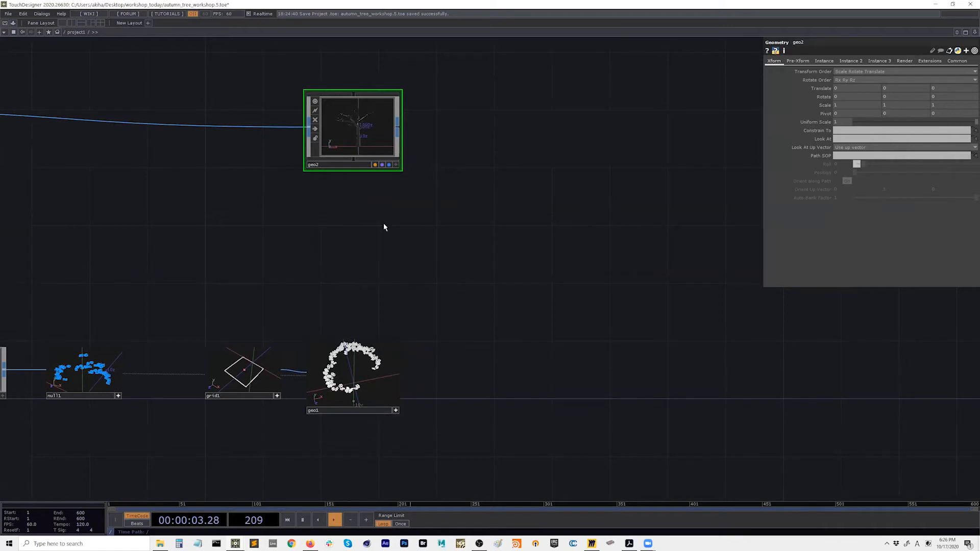
Split the workspace into two side-by-side panes, make the second a Geometry Viewer, and frame the whole tree in it
click(72, 23)
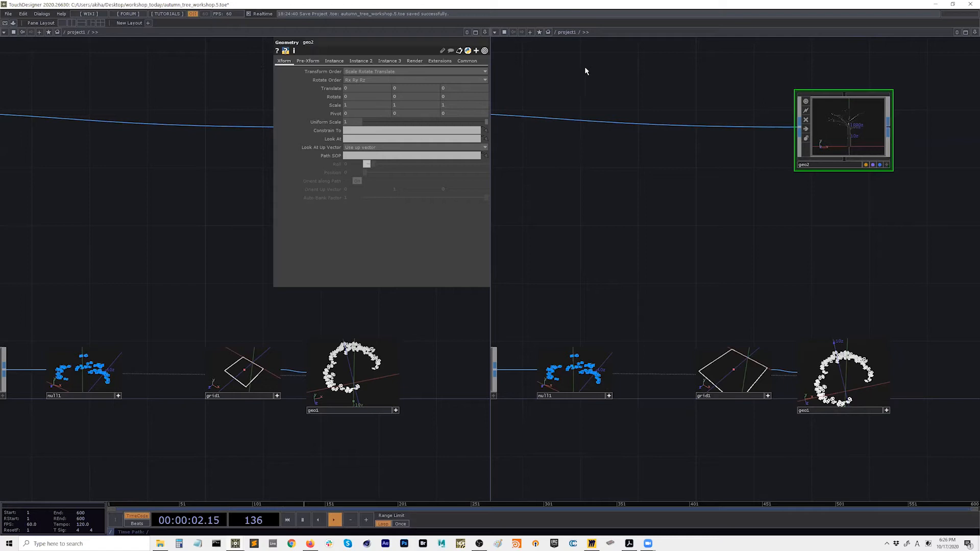
click(494, 33)
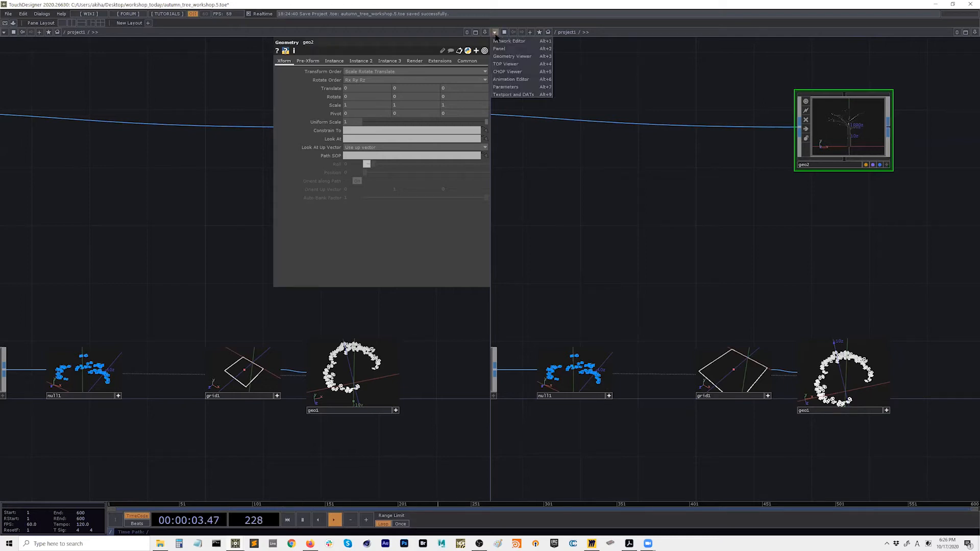
click(507, 59)
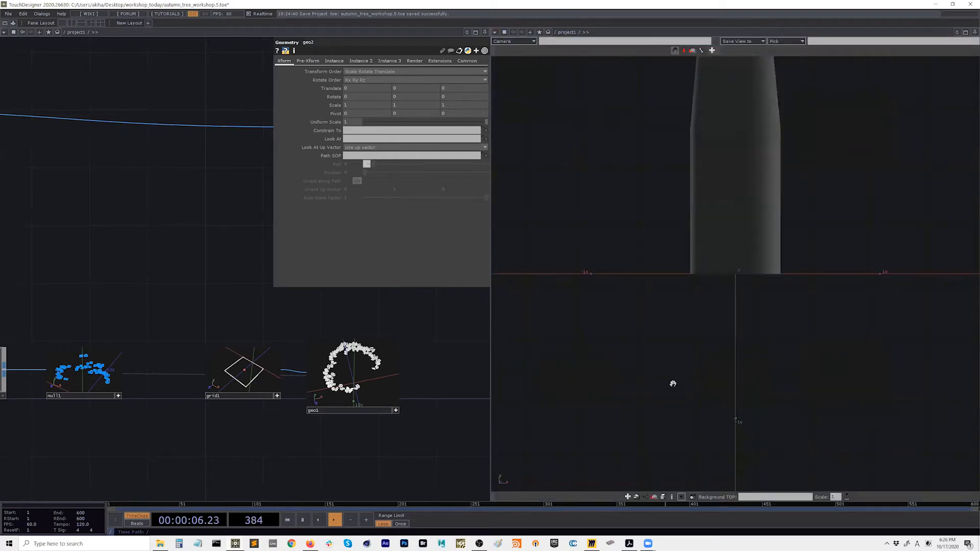
key(h)
Examine from several angles how the leaves attach to the branches, with the Geometry Viewer's display switched to wireframe
drag(810, 347, 690, 130)
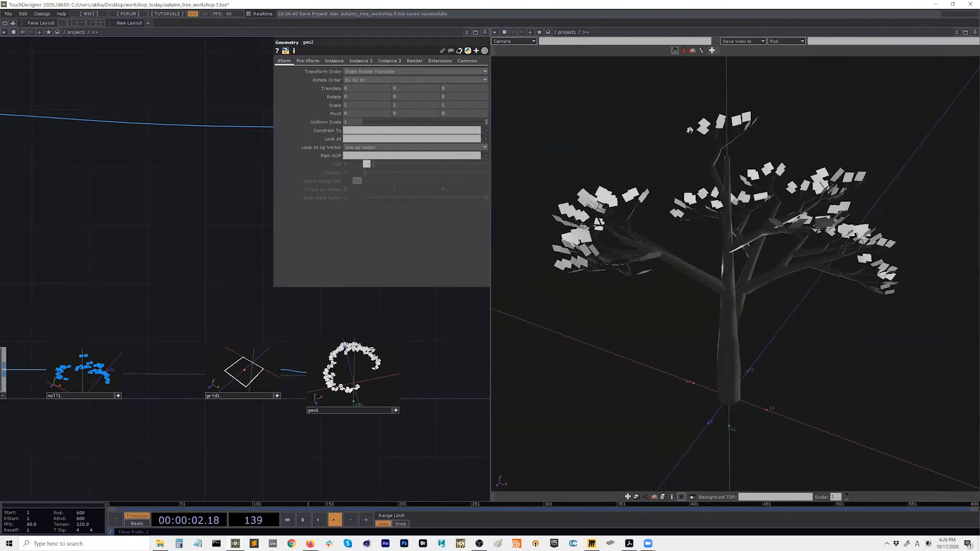
middle_drag(725, 110, 821, 117)
right_drag(751, 66, 752, 179)
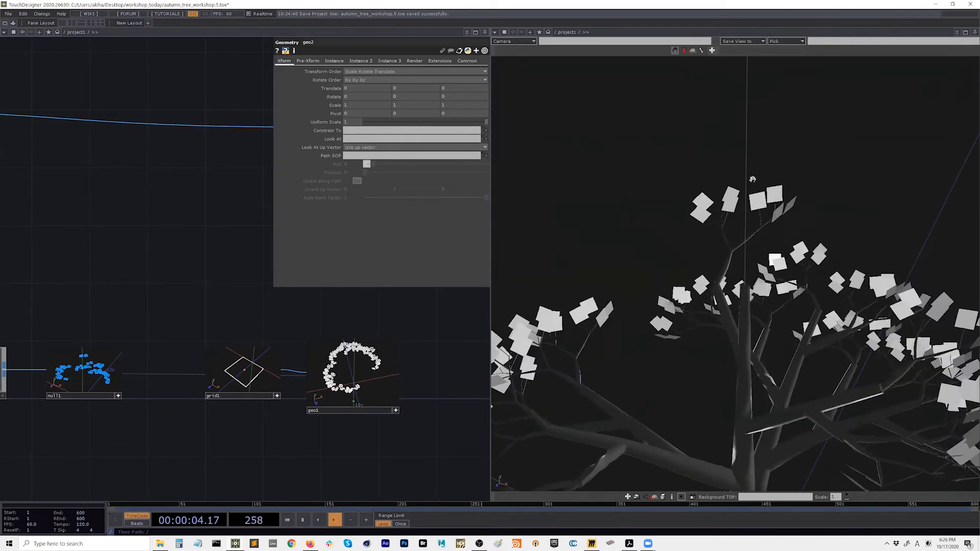
middle_drag(752, 179, 833, 179)
key(w)
key(w)
key(w)
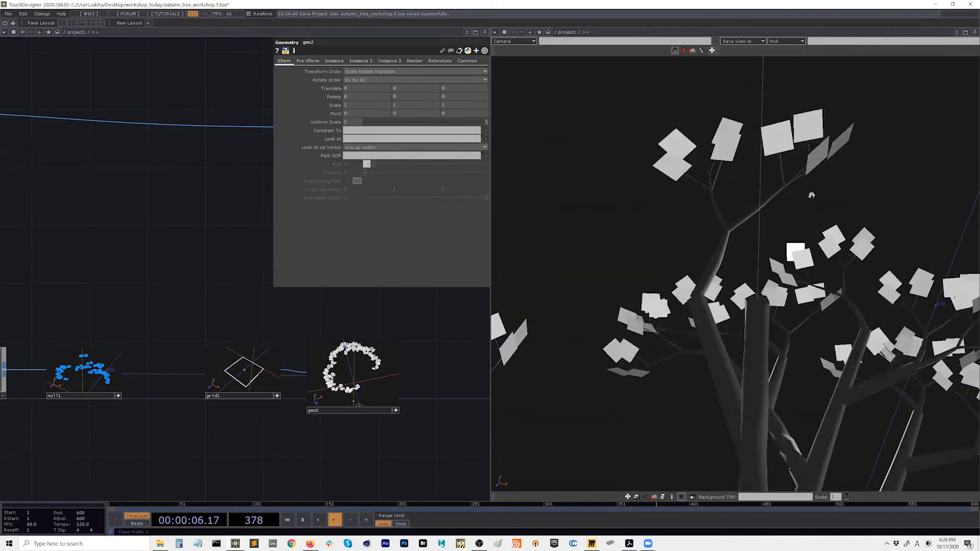
mouse_move(825, 224)
mouse_down()
mouse_move(738, 227)
mouse_move(677, 248)
mouse_up()
middle_drag(677, 248, 602, 266)
right_drag(679, 322, 684, 245)
drag(714, 250, 787, 313)
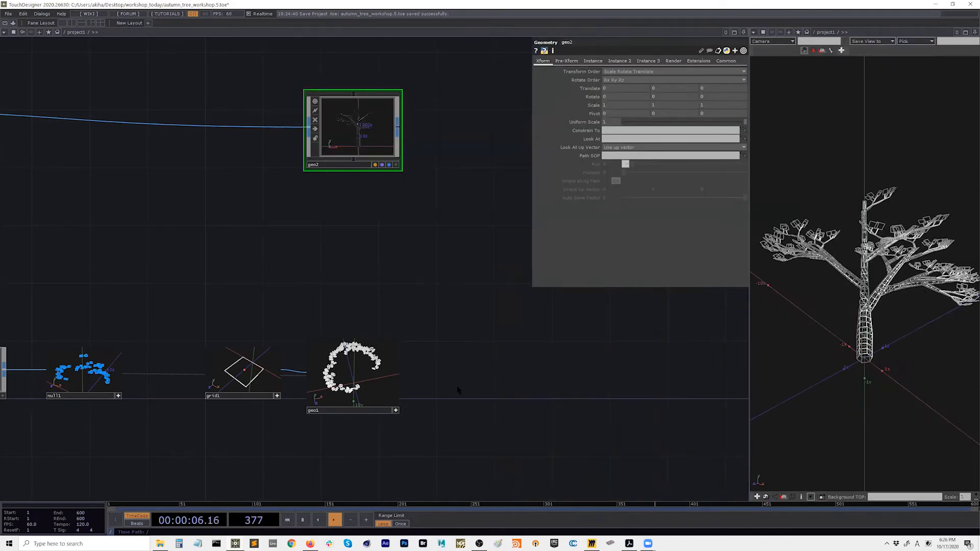
Orbit the wireframe tree, and deactivate the node viewers of geo1, grid1, delete1 and null1
scroll(592, 336, down, 6)
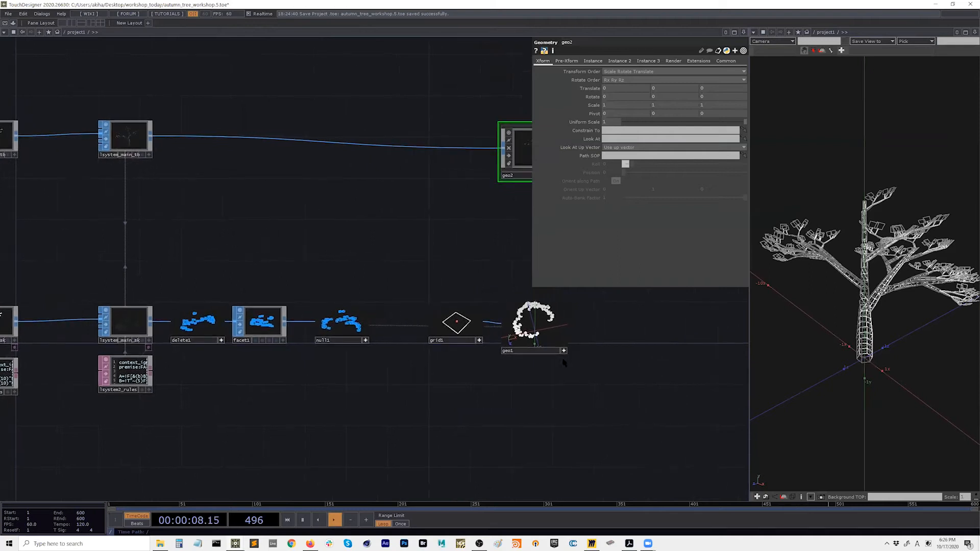
drag(642, 324, 631, 332)
drag(829, 303, 889, 317)
scroll(867, 319, up, 2)
drag(560, 361, 544, 357)
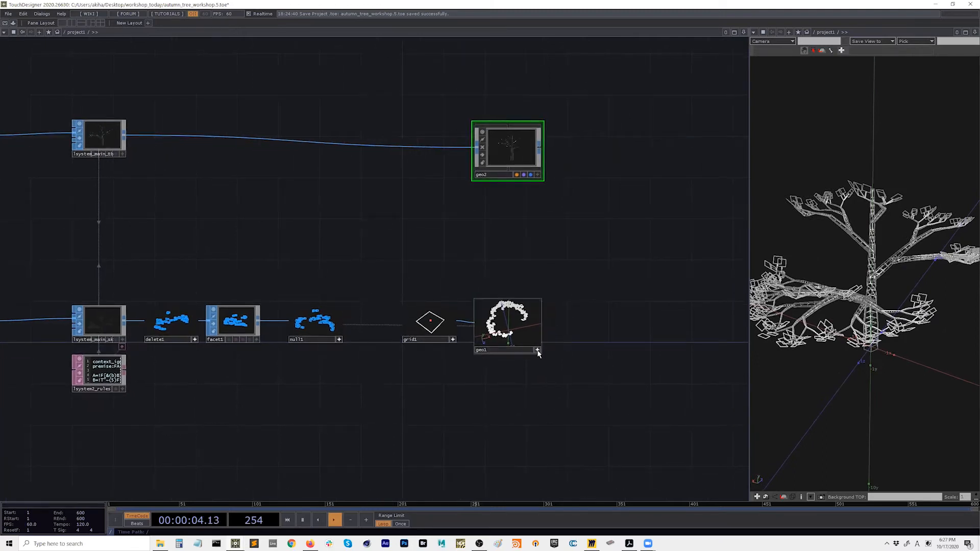
click(536, 350)
click(453, 340)
drag(417, 394, 466, 391)
drag(320, 357, 326, 357)
click(249, 337)
click(394, 337)
Add a Render TOP beside geo1
drag(628, 373, 501, 332)
scroll(513, 348, up, 3)
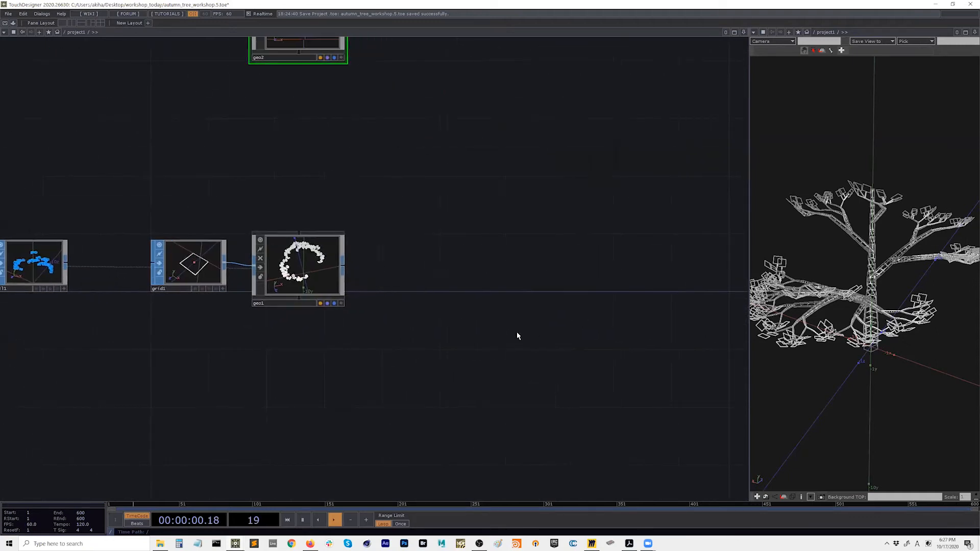
key(Tab)
text(ren)
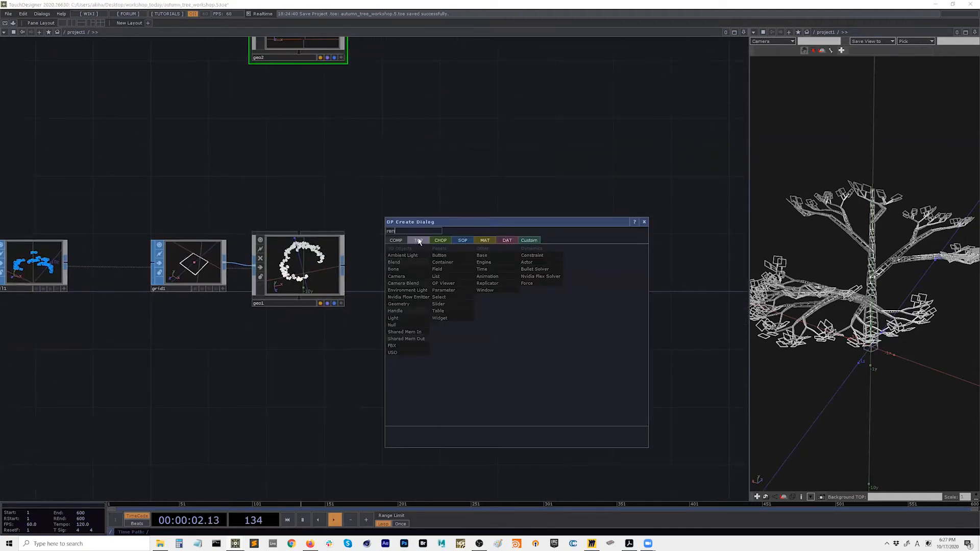
click(418, 241)
click(543, 278)
click(427, 288)
Add a Camera component above and beyond render1 in the network
drag(444, 332, 468, 371)
key(Tab)
text(ca)
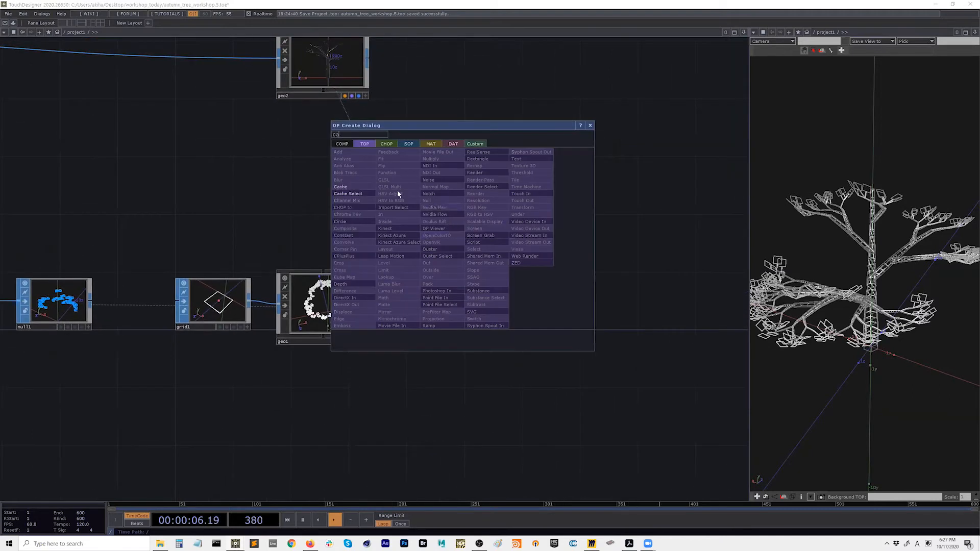
click(342, 143)
click(345, 200)
click(623, 229)
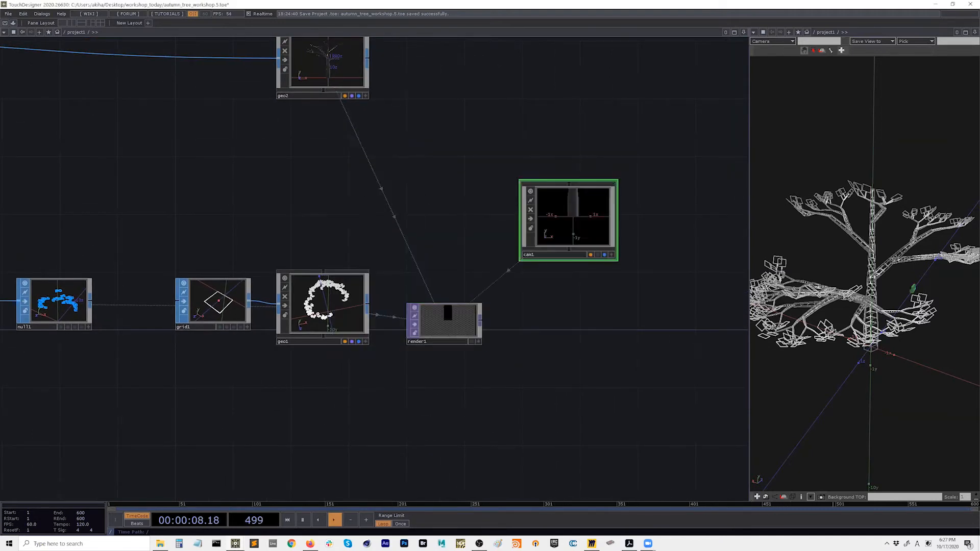
Add a Light component above render1, beside cam1
drag(556, 340, 525, 351)
drag(431, 248, 429, 260)
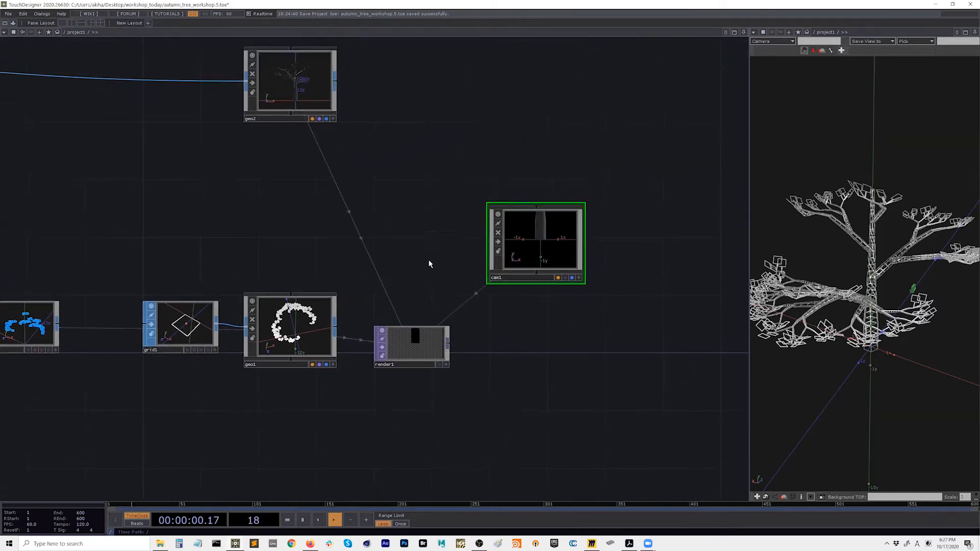
key(Tab)
text(li)
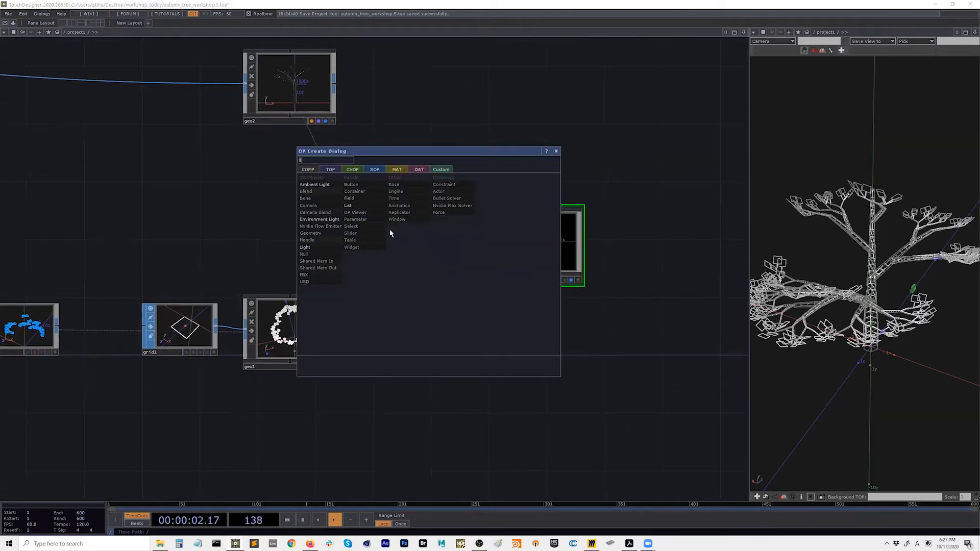
click(314, 247)
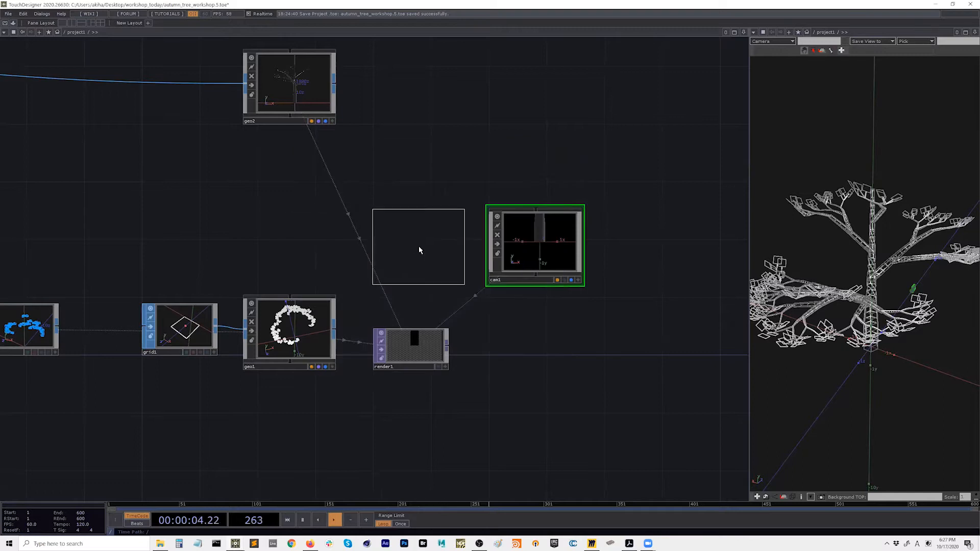
click(419, 245)
drag(497, 345, 476, 358)
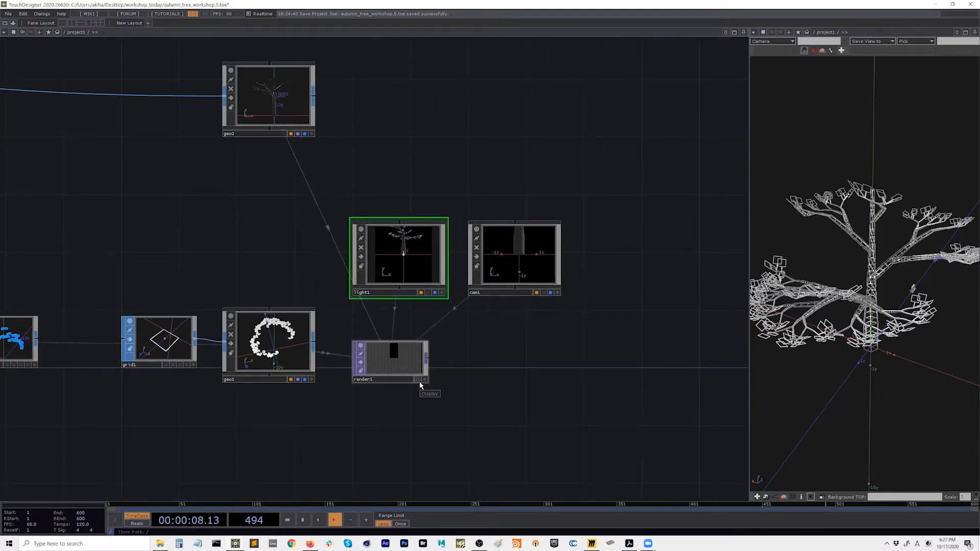
Open render1's output in a floating viewer window and place it over the lower part of the geometry viewer
right_click(408, 362)
click(385, 399)
click(417, 380)
right_click(405, 359)
click(417, 360)
drag(194, 227, 611, 293)
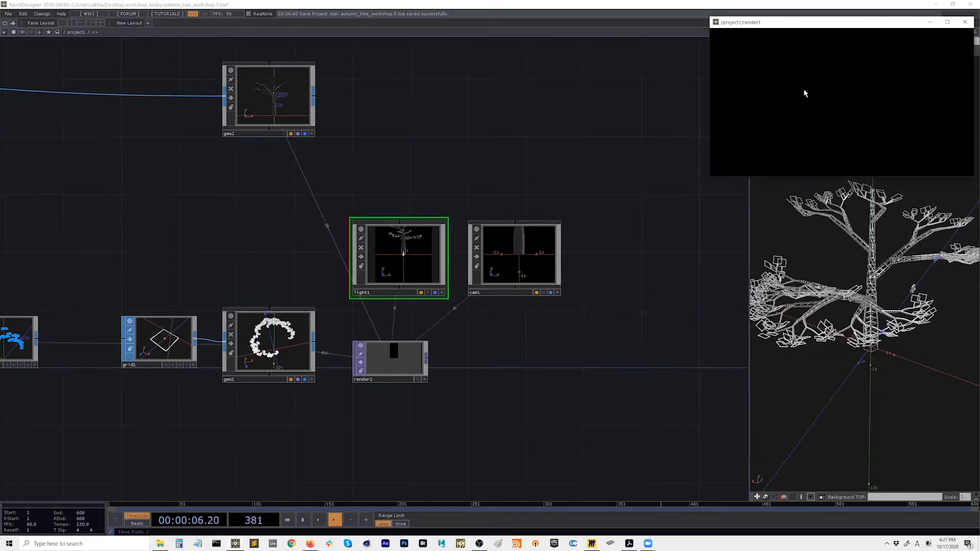
drag(800, 23, 800, 26)
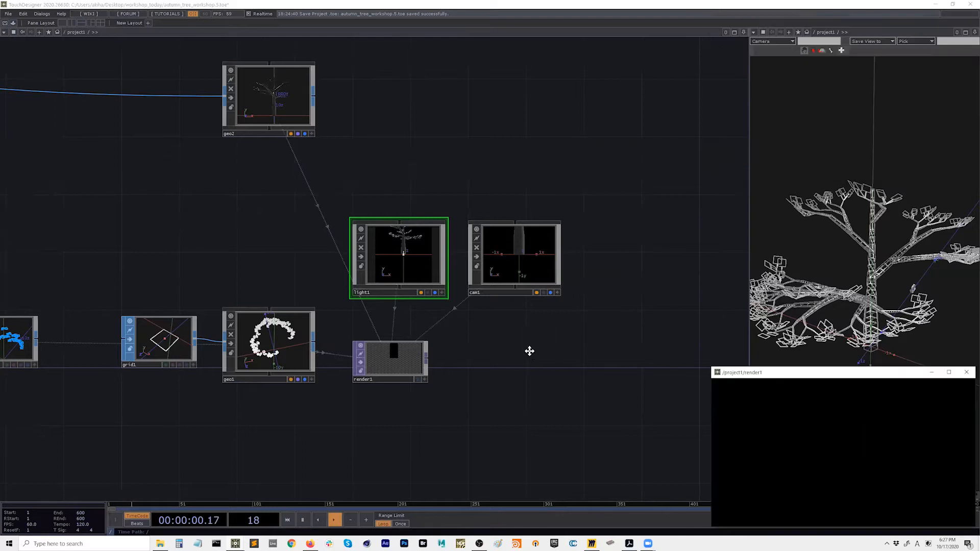
Translate cam1 to 2.6 in Y and 16 in Z to frame the tree
drag(529, 350, 470, 350)
click(460, 270)
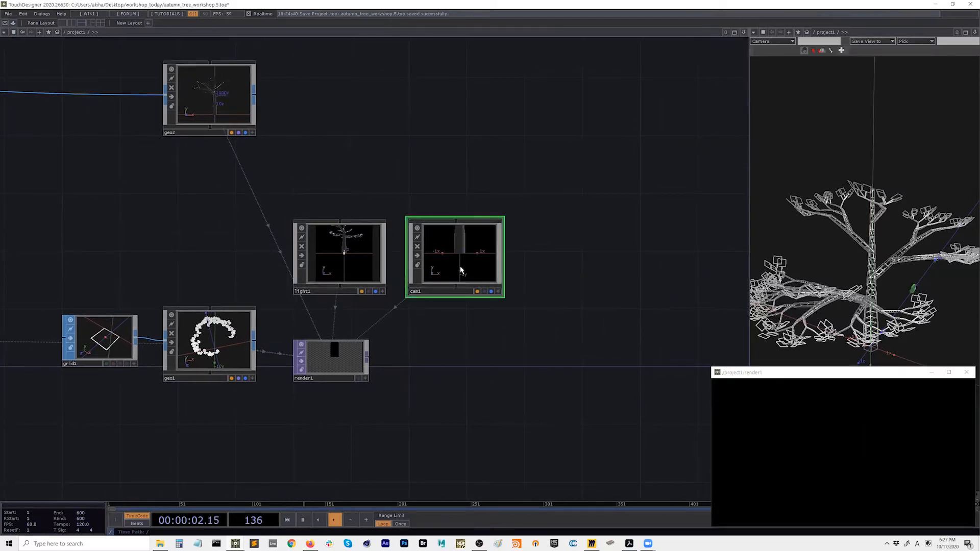
key(p)
click(707, 88)
drag(710, 88, 662, 94)
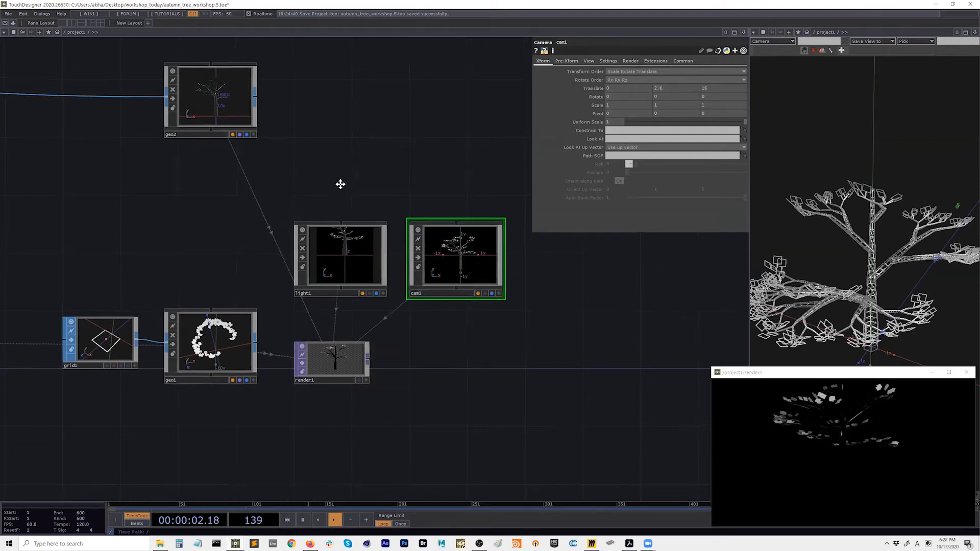
Change light1's light type to Distant Light
drag(340, 184, 344, 201)
click(343, 271)
click(614, 60)
click(637, 88)
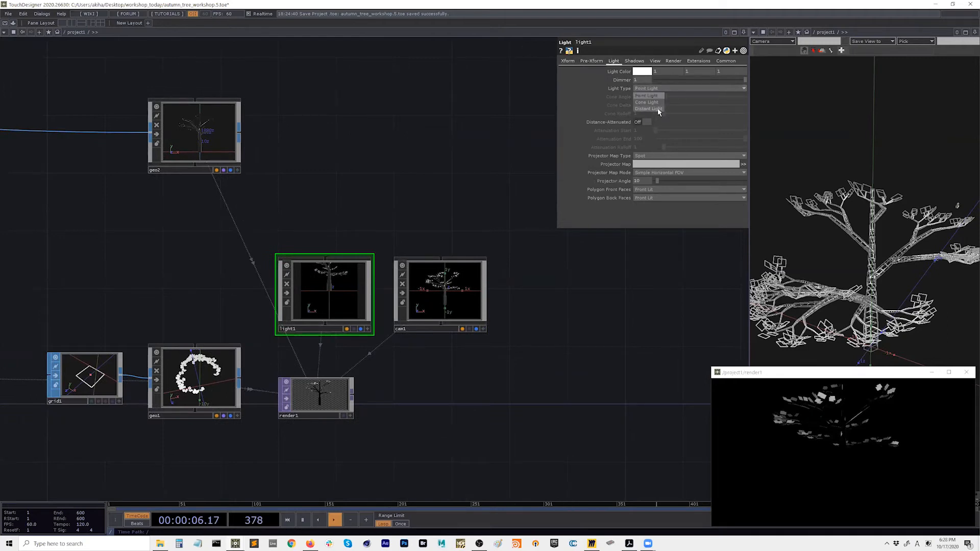
click(658, 109)
Rotate light1 to 110, 80, -130 and set its Y translation to 7
click(567, 61)
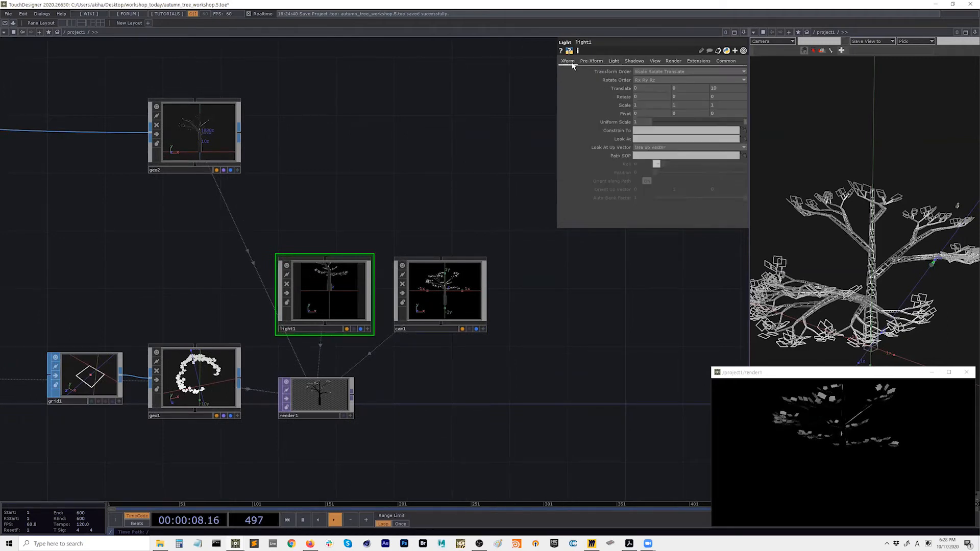
middle_drag(652, 101, 687, 85)
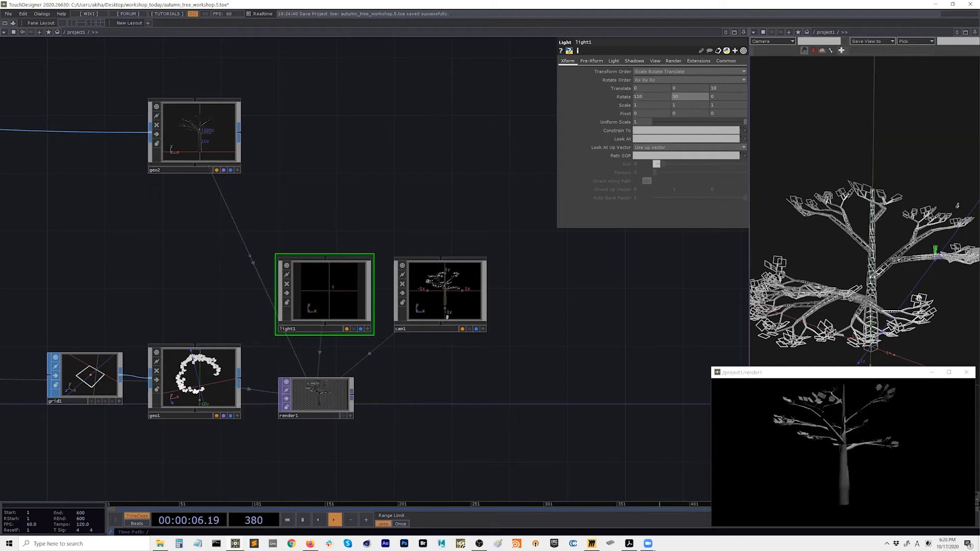
scroll(861, 295, down, 3)
drag(936, 222, 910, 289)
right_drag(928, 285, 915, 277)
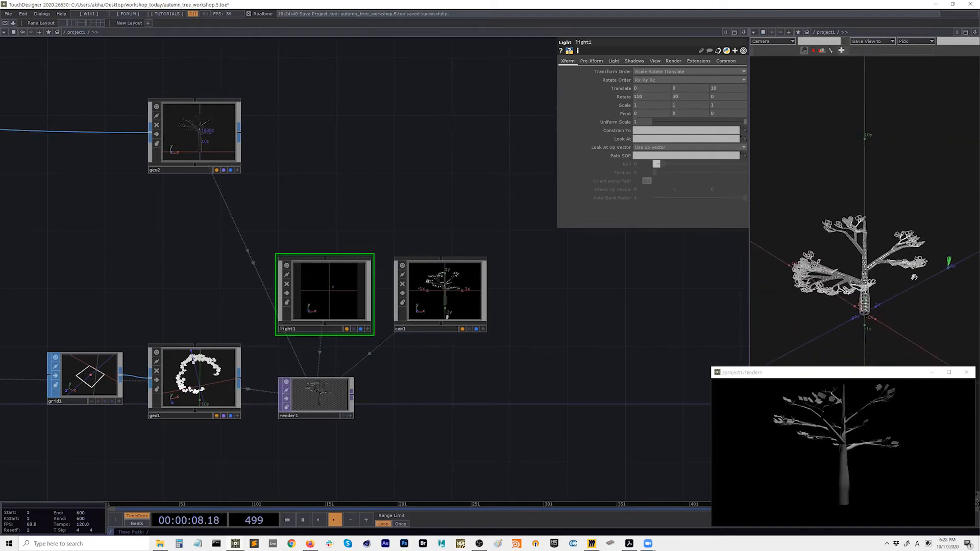
middle_drag(713, 97, 717, 85)
middle_drag(701, 88, 714, 82)
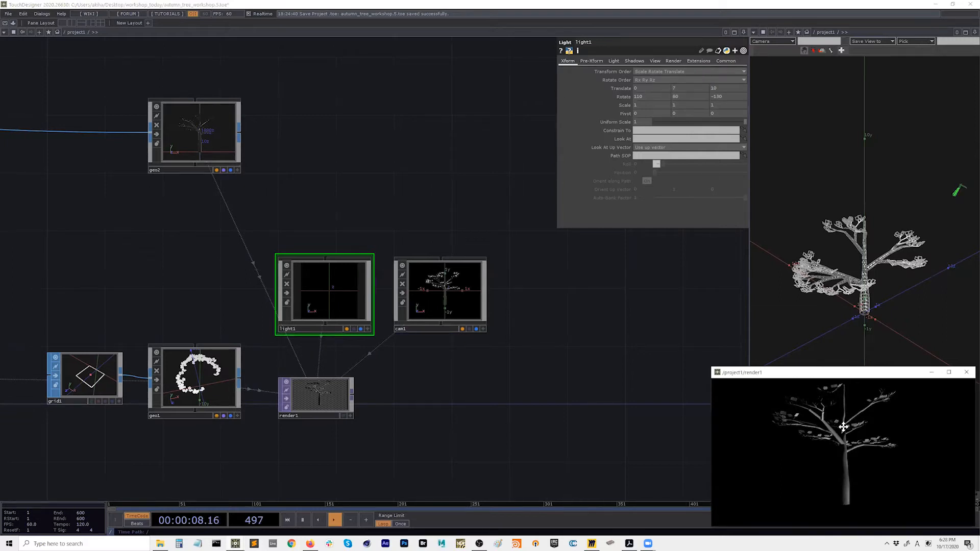
Move render1, light1 and cam1 together away from geo1 to free space, and nudge the floating render window
drag(337, 210, 397, 217)
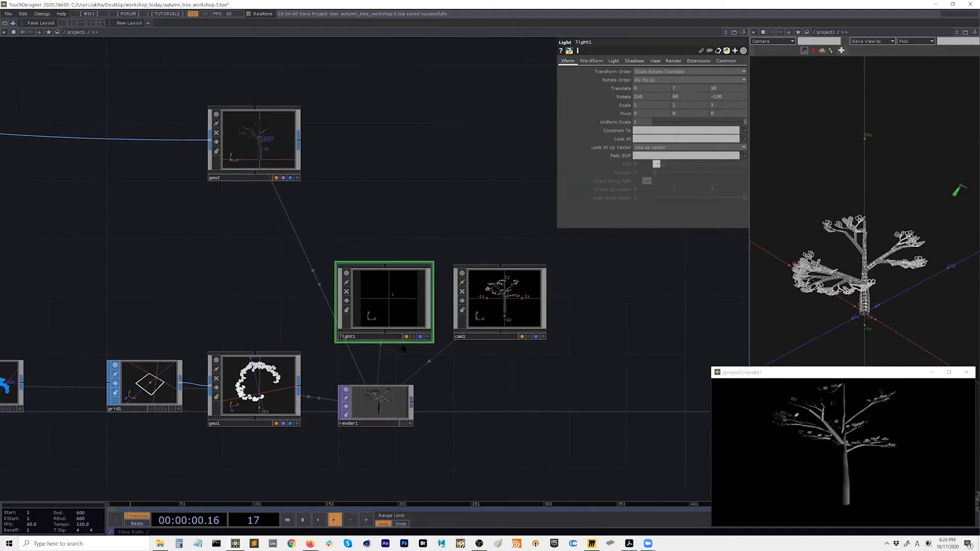
right_drag(545, 416, 334, 261)
drag(378, 309, 536, 309)
drag(321, 341, 330, 270)
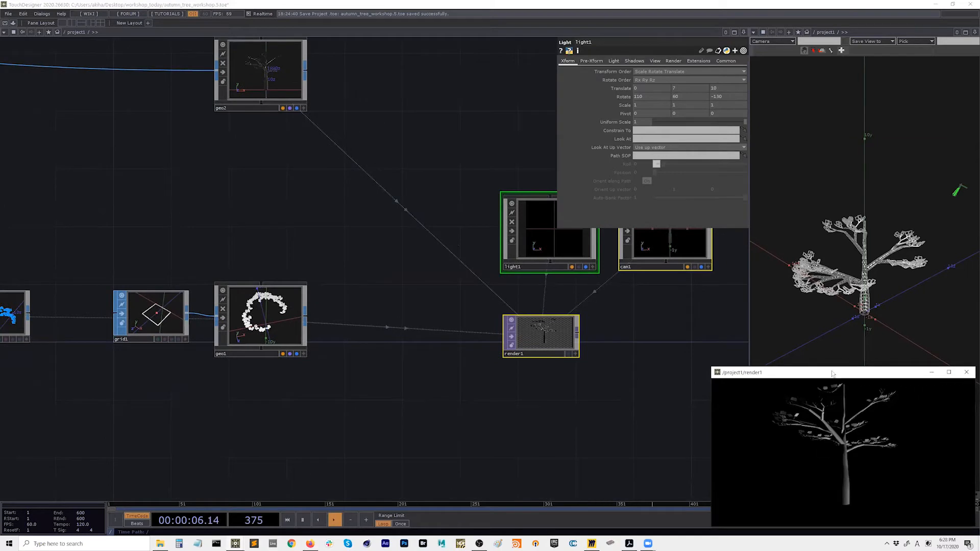
drag(832, 371, 828, 368)
drag(845, 327, 851, 289)
scroll(863, 287, up, 1)
drag(571, 406, 540, 415)
drag(341, 322, 333, 333)
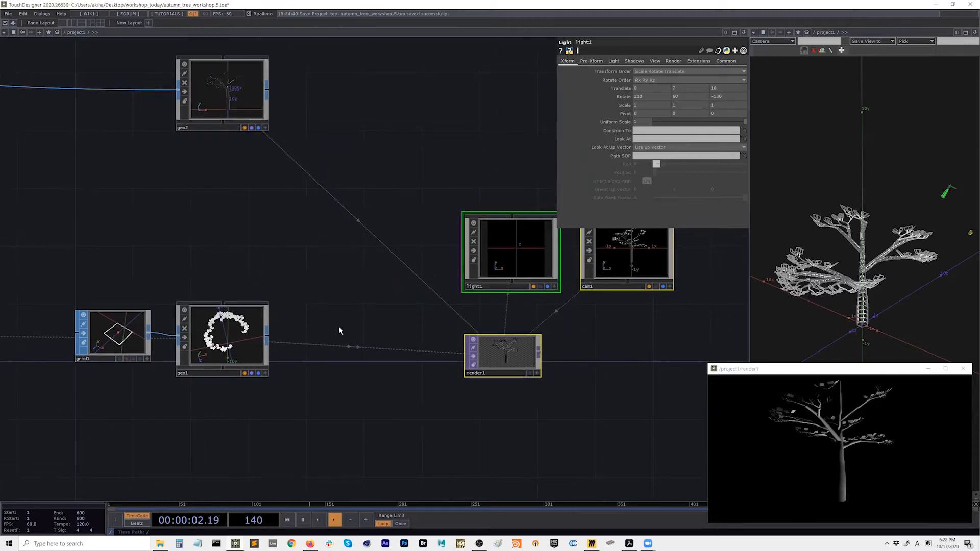
Add a PBR material beside geo1
key(Tab)
text(pbr)
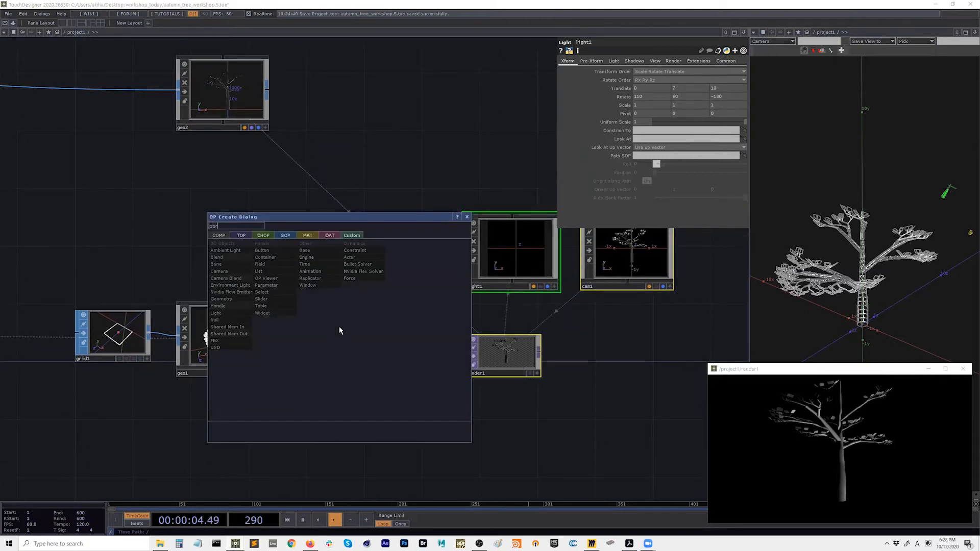
click(310, 235)
click(215, 292)
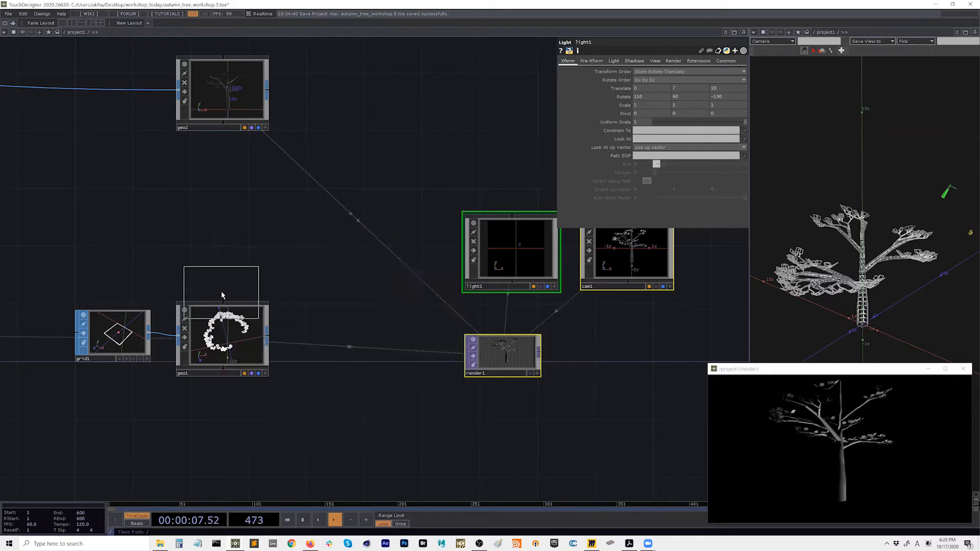
click(320, 343)
drag(318, 376, 356, 340)
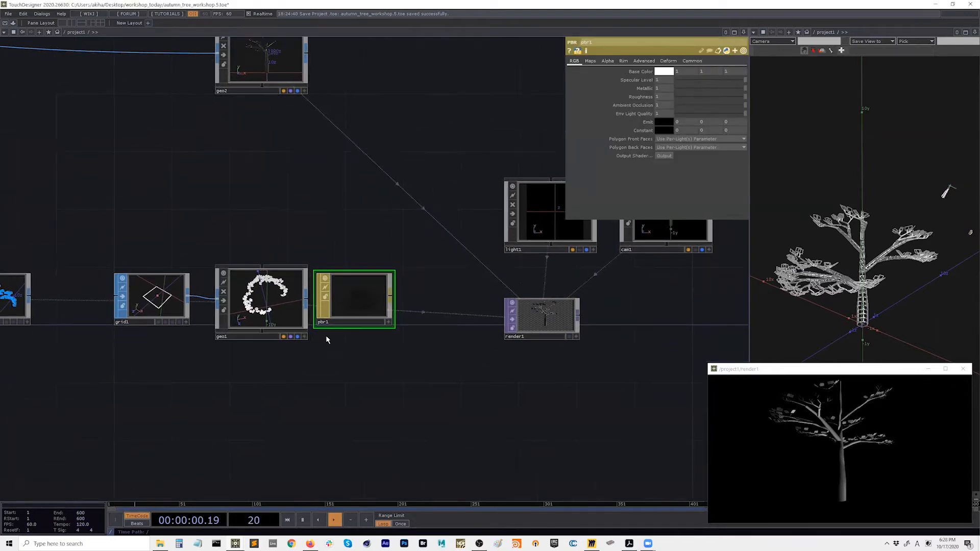
Rename geo1 as leaf and assign pbr1 as its material
click(230, 340)
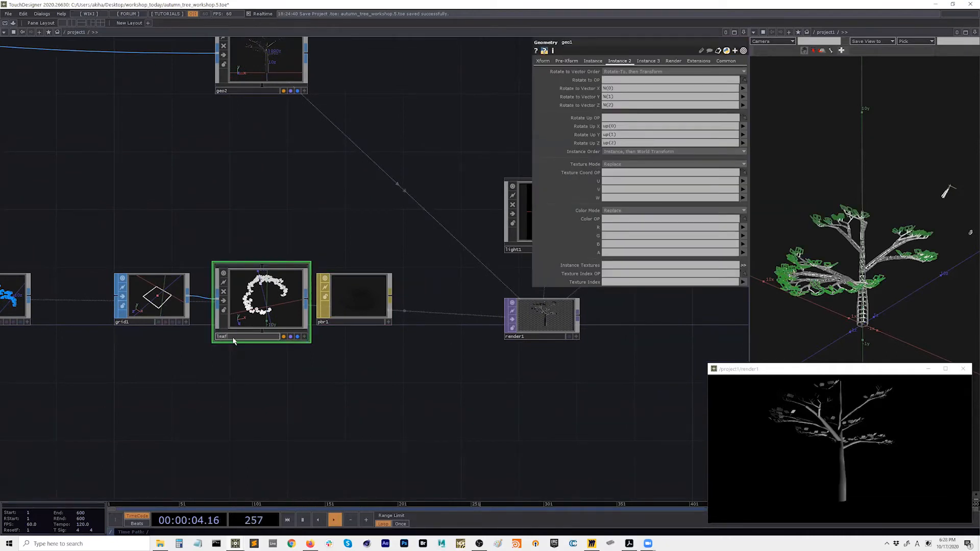
key(Return)
drag(401, 363, 391, 363)
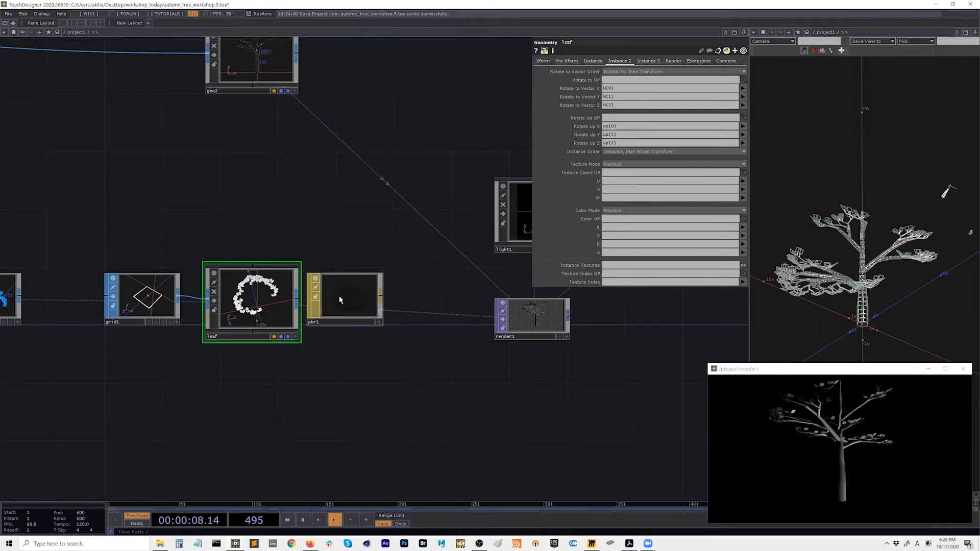
drag(339, 300, 257, 292)
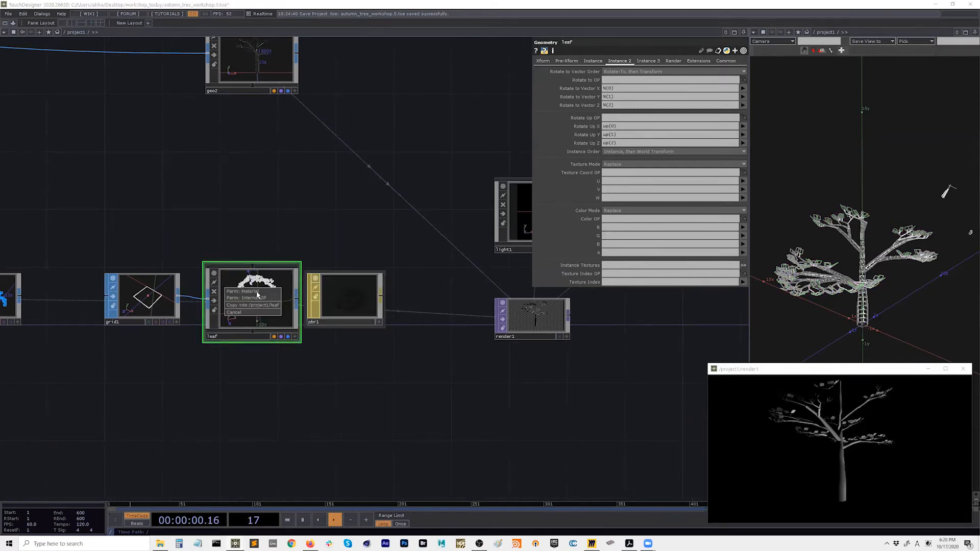
Shift the render1, light1 and cam1 group farther from pbr1 to make room for textures
scroll(306, 357, down, 3)
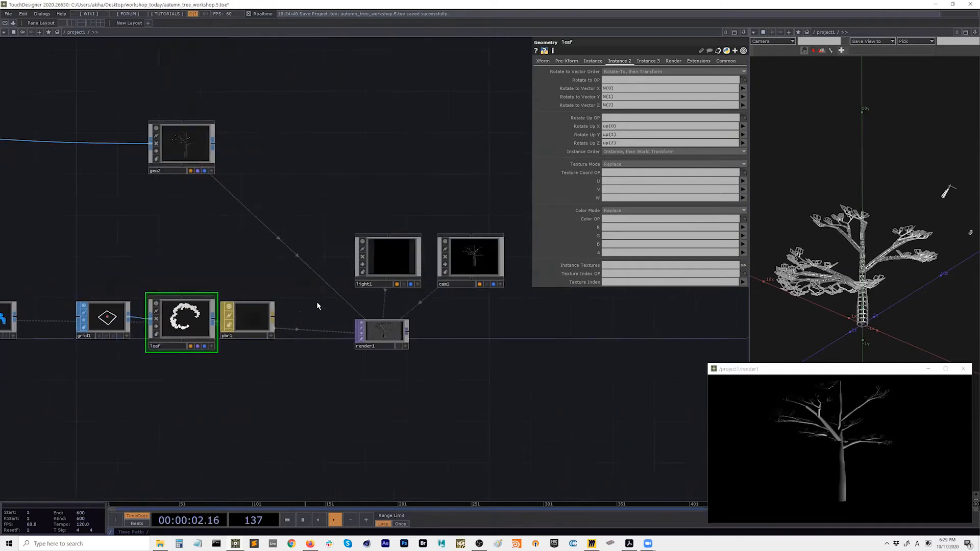
right_drag(444, 304, 484, 356)
drag(378, 340, 451, 330)
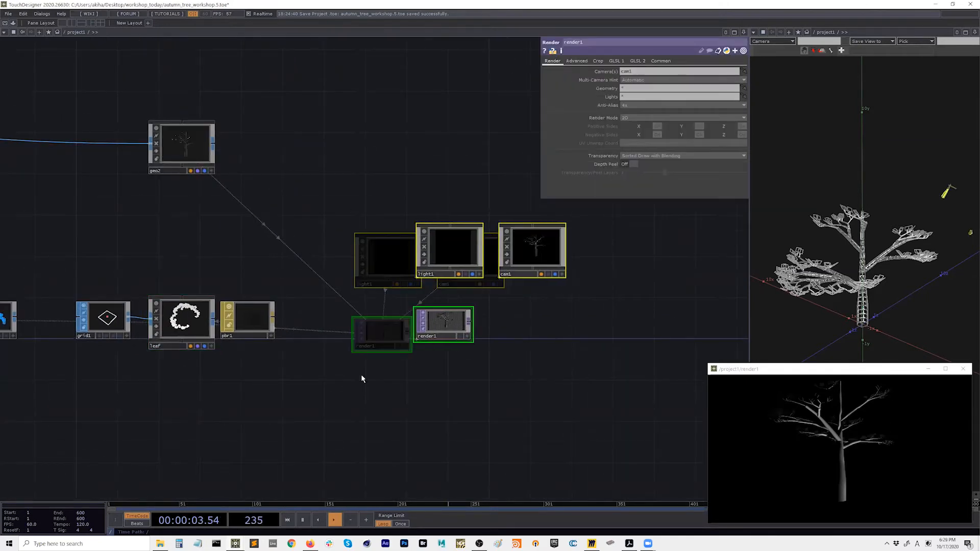
drag(279, 382, 354, 359)
Switch to File Explorer, open autumn_tree_workshop_shared > Image > momiji, and move the window clear of the pbr1 node
click(160, 543)
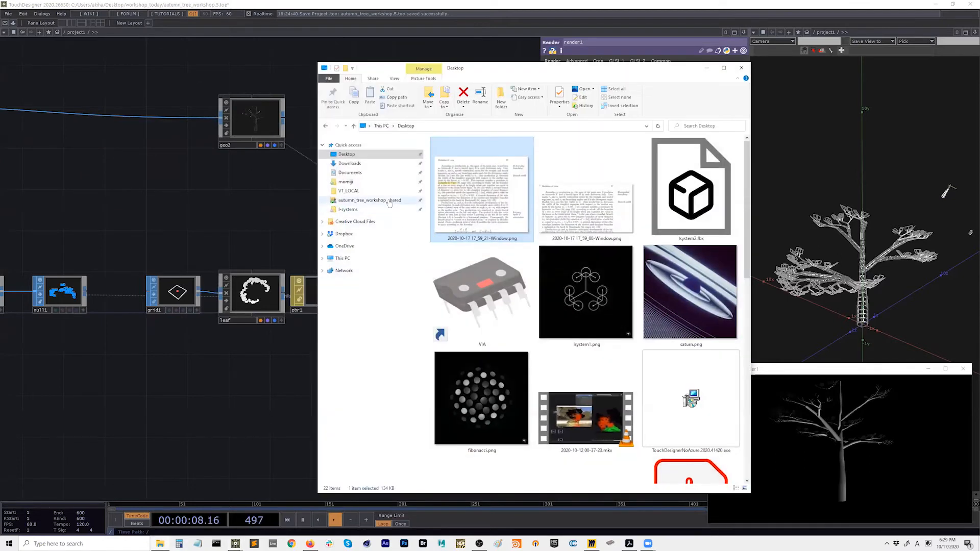
click(388, 202)
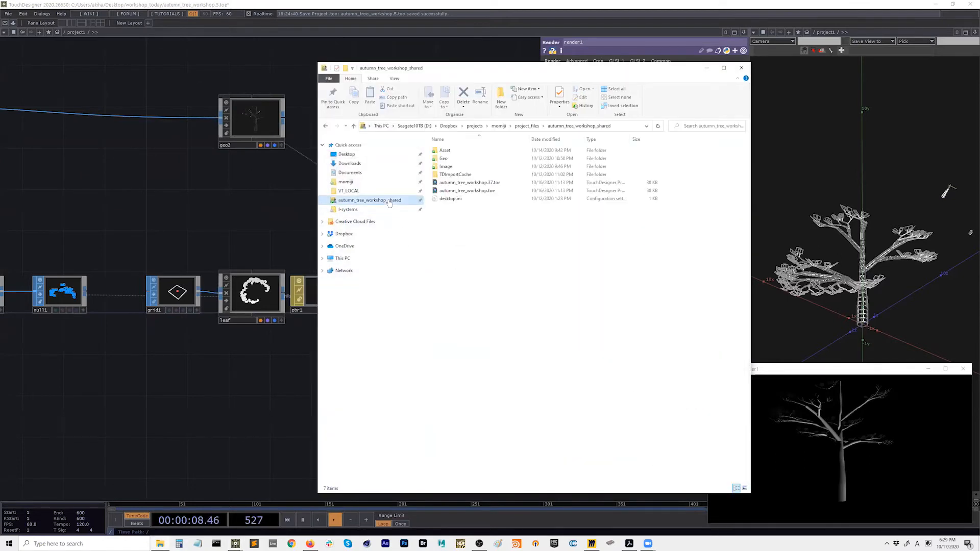
double_click(445, 167)
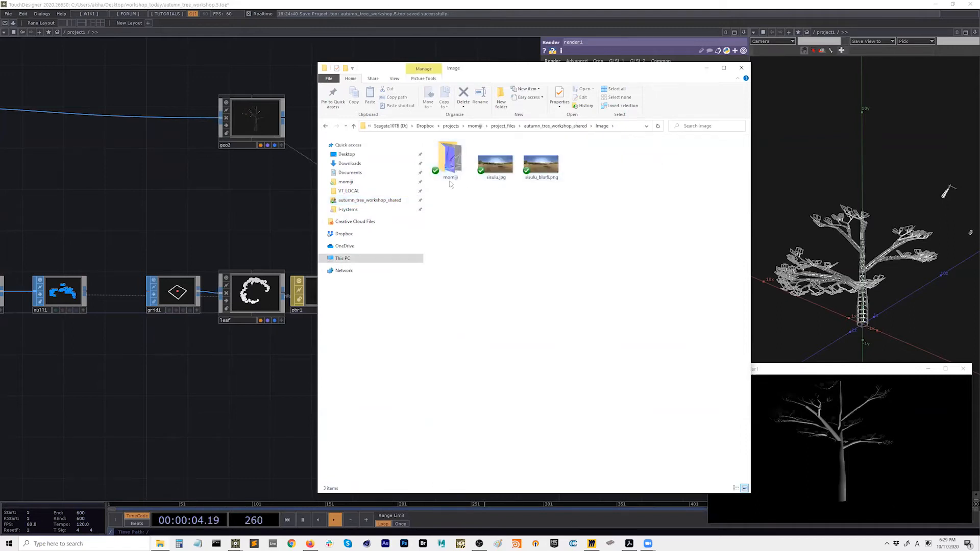
click(451, 169)
double_click(452, 169)
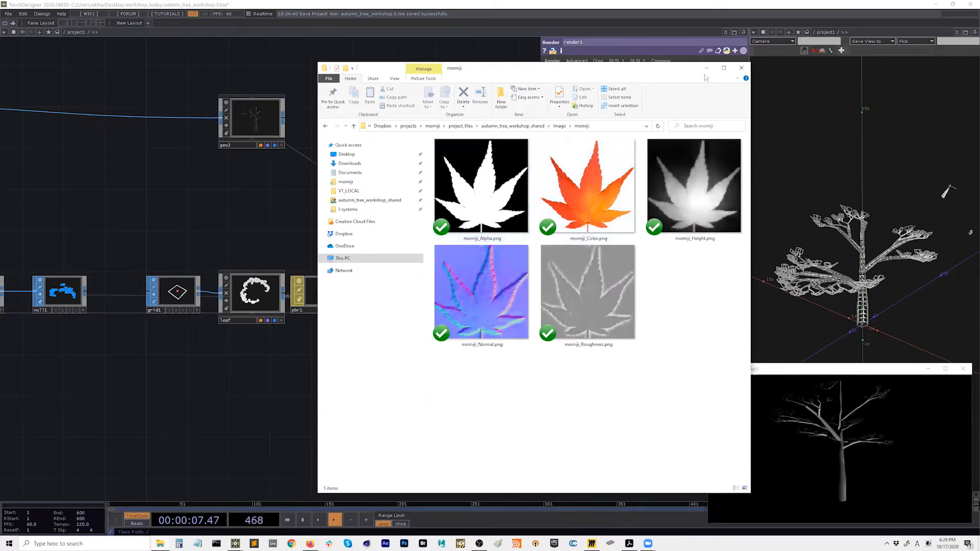
drag(705, 77, 789, 79)
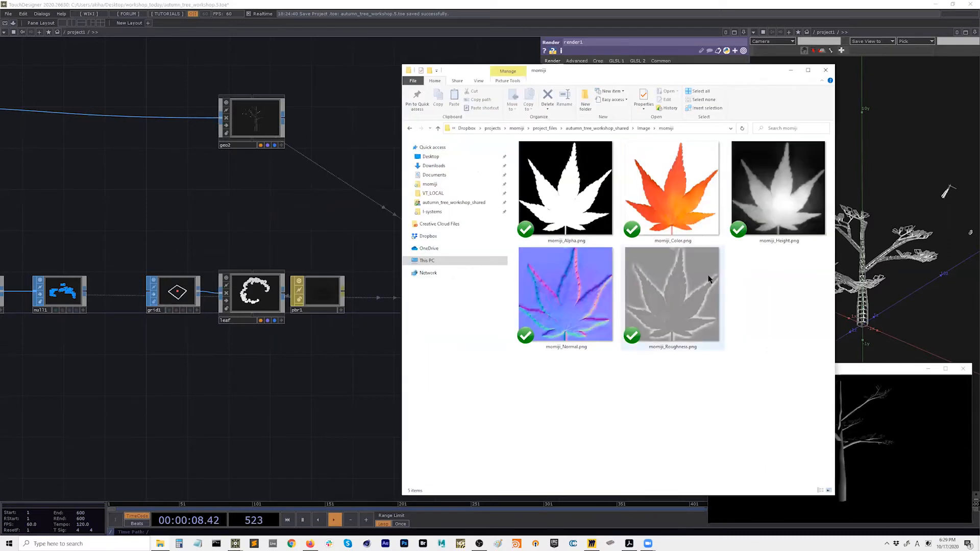
Preview momiji_Color.png at full size, close the preview, and look over the remaining leaf texture maps
double_click(694, 223)
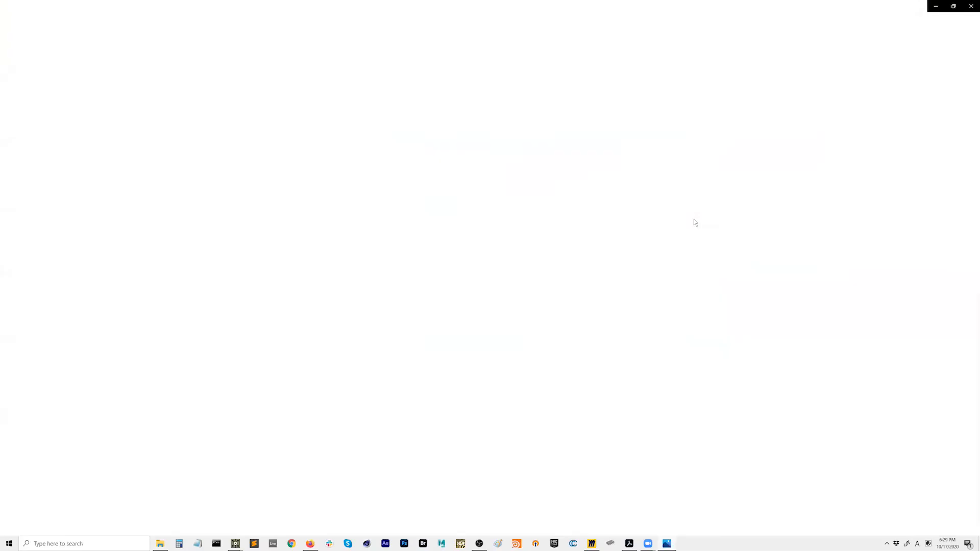
click(970, 6)
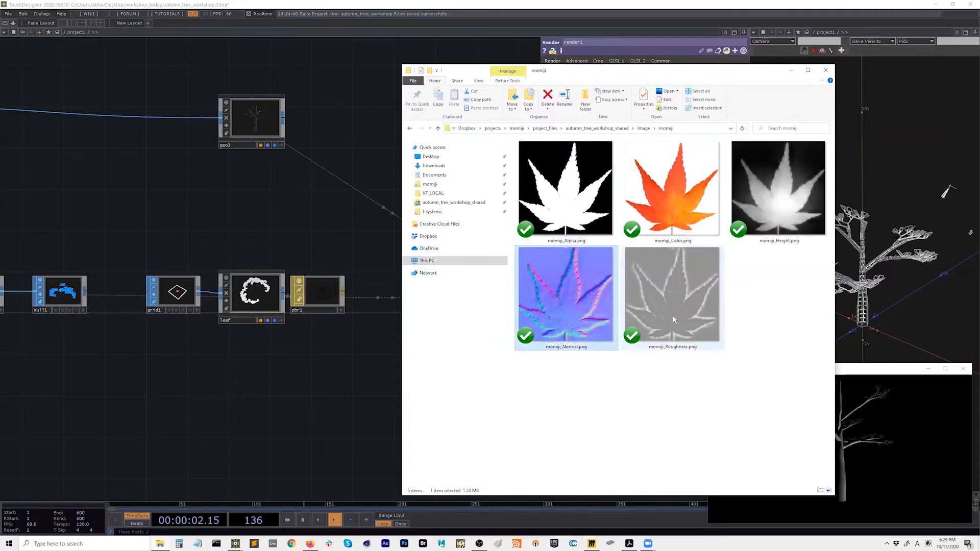
click(778, 217)
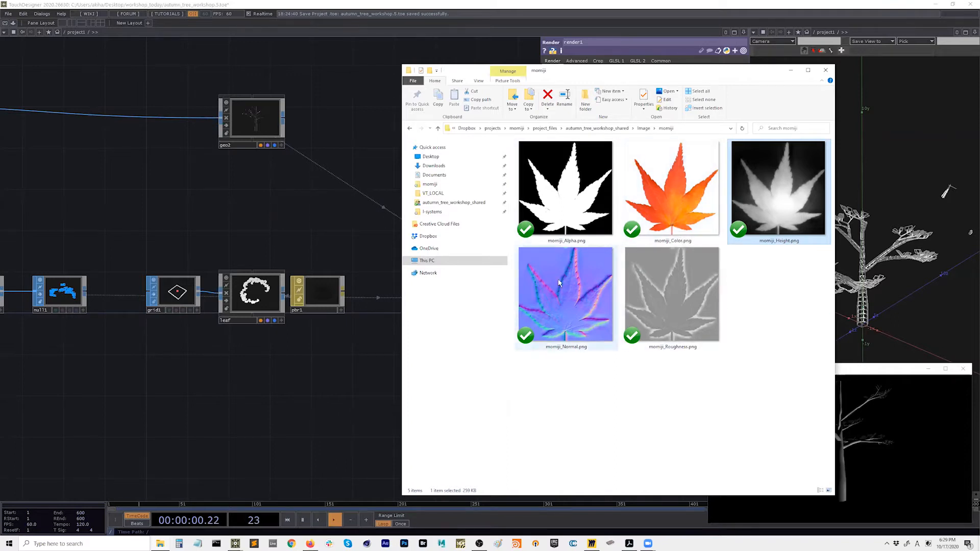
Import all five momiji images (Alpha, Color, Height, Normal, Roughness) into the TouchDesigner network
drag(792, 335, 558, 194)
drag(588, 317, 328, 364)
click(287, 421)
Arrange the momiji texture nodes in a column beside pbr1, ordered Color, Height, Normal, Roughness, Alpha
drag(417, 328, 424, 305)
right_drag(386, 317, 363, 333)
drag(340, 329, 393, 398)
click(450, 363)
drag(393, 321, 403, 270)
drag(393, 321, 393, 207)
drag(396, 258, 386, 268)
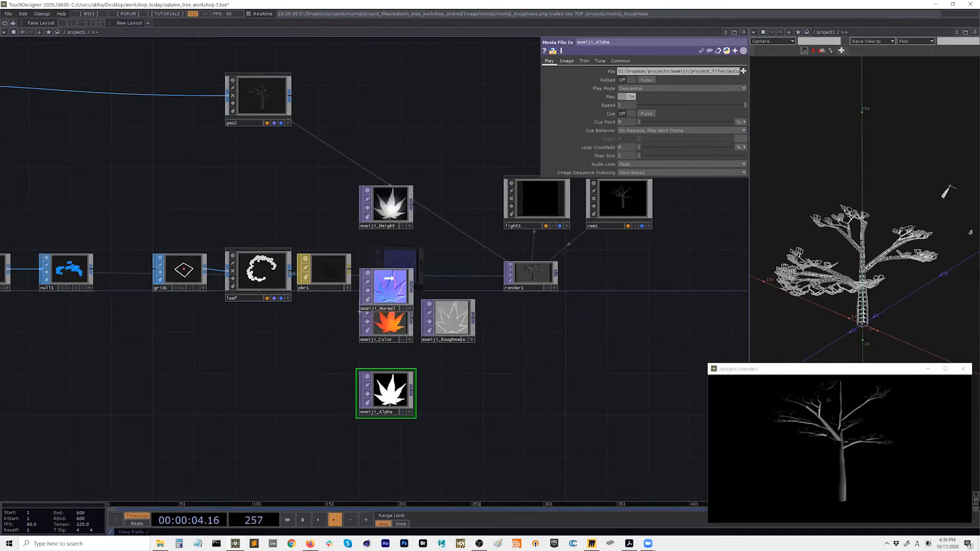
drag(388, 319, 388, 154)
drag(389, 208, 389, 228)
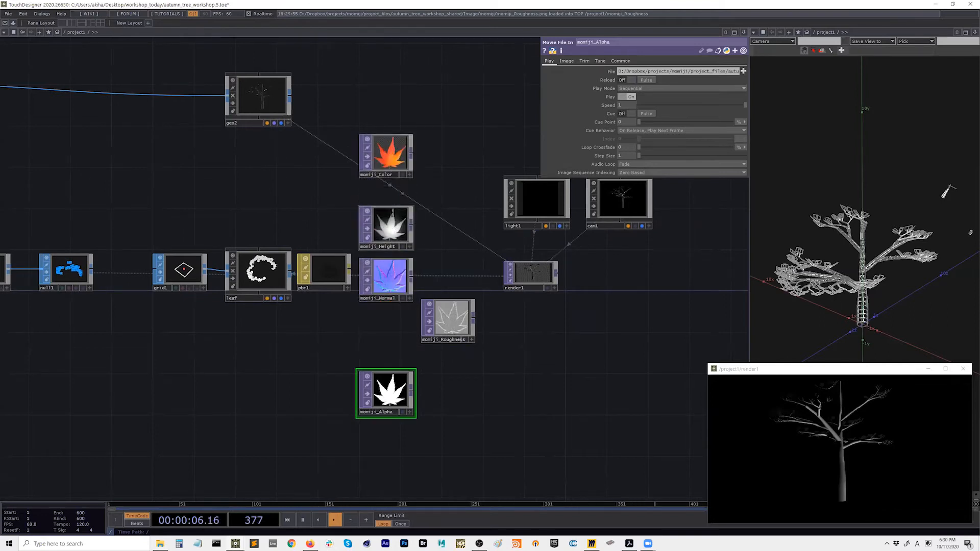
drag(387, 153, 387, 173)
drag(444, 313, 383, 323)
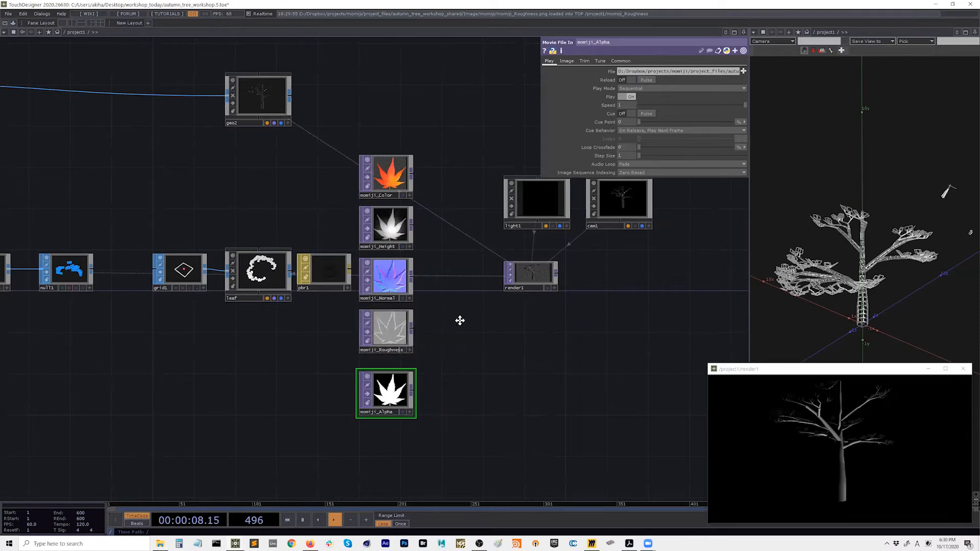
Assign momiji_Color as pbr1's Base Color Map
drag(459, 320, 474, 317)
click(343, 271)
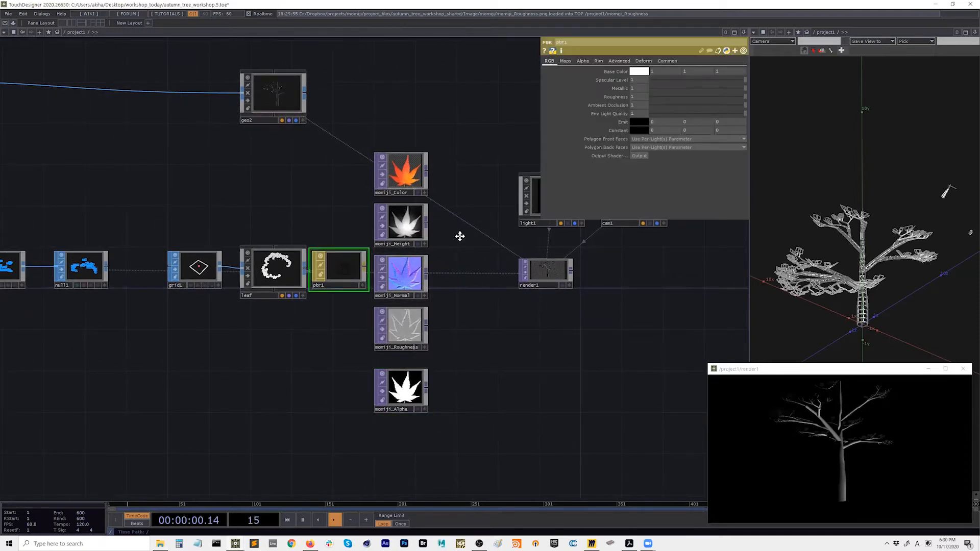
drag(459, 234, 447, 253)
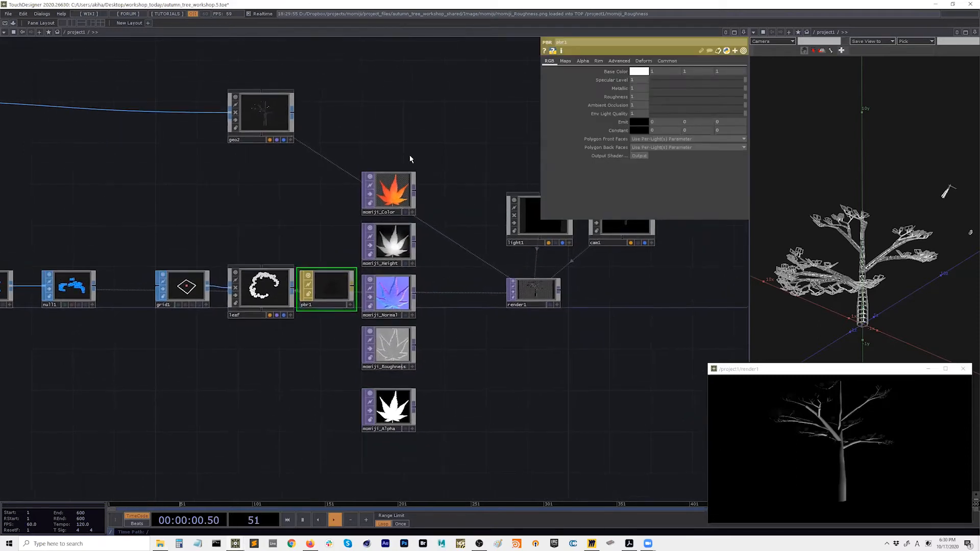
click(568, 64)
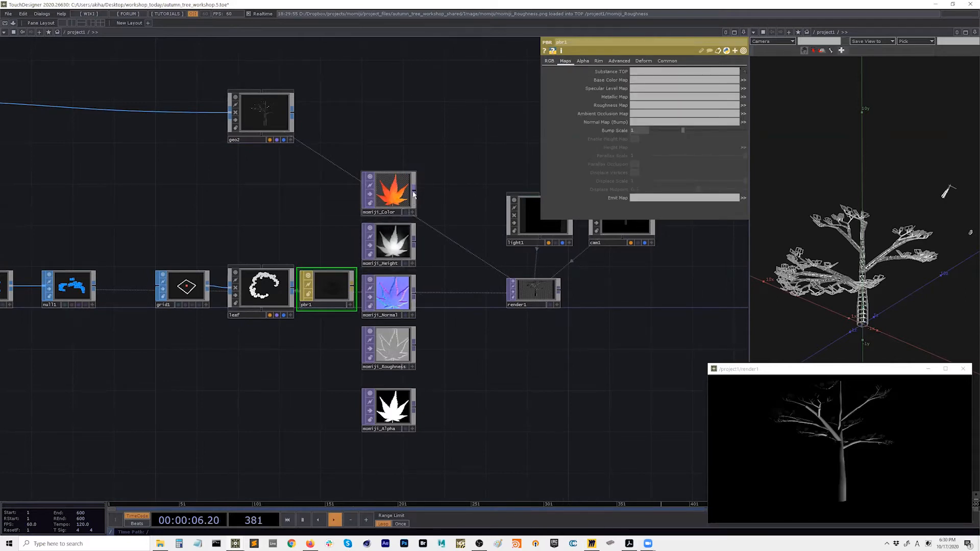
drag(427, 175, 644, 81)
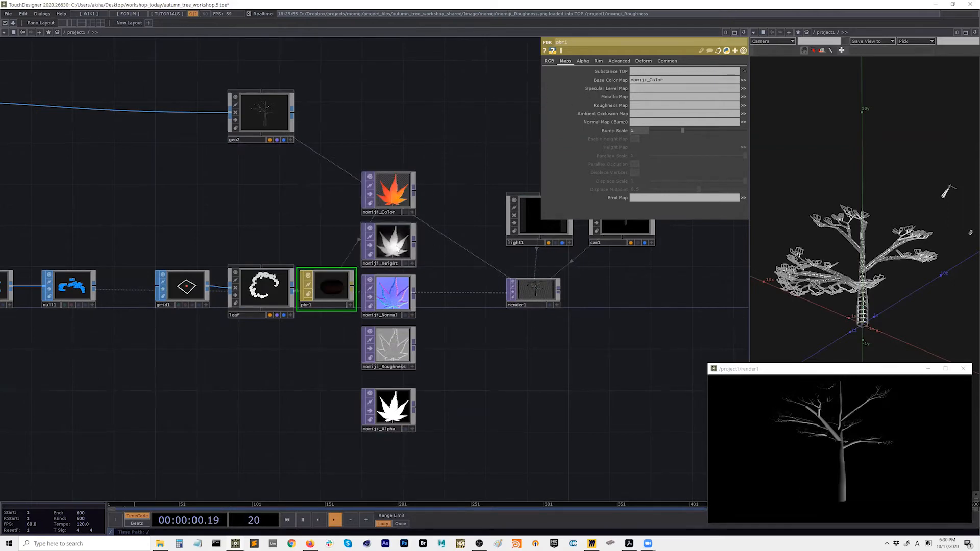
Assign momiji_Normal as pbr1's Normal Map and momiji_Roughness as its Roughness Map
click(388, 299)
click(335, 284)
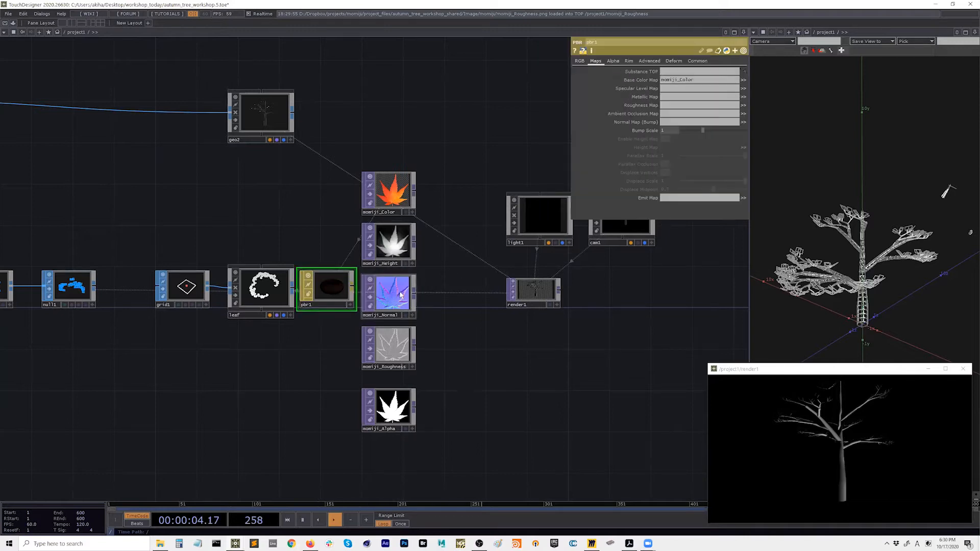
drag(394, 298, 674, 122)
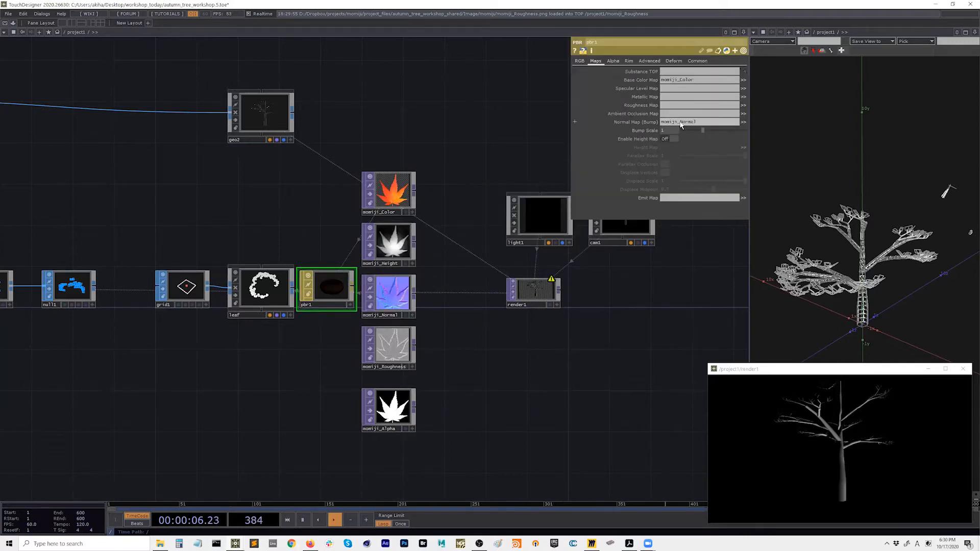
drag(396, 349, 675, 106)
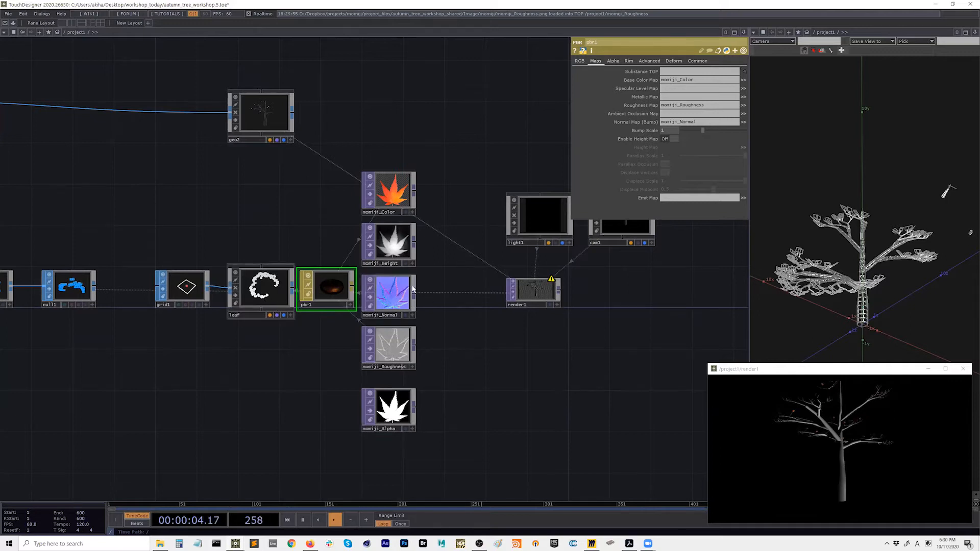
Assign momiji_Alpha as pbr1's Alpha Map and enable Blending (Transparency) on the material
scroll(832, 248, up, 6)
drag(883, 258, 861, 246)
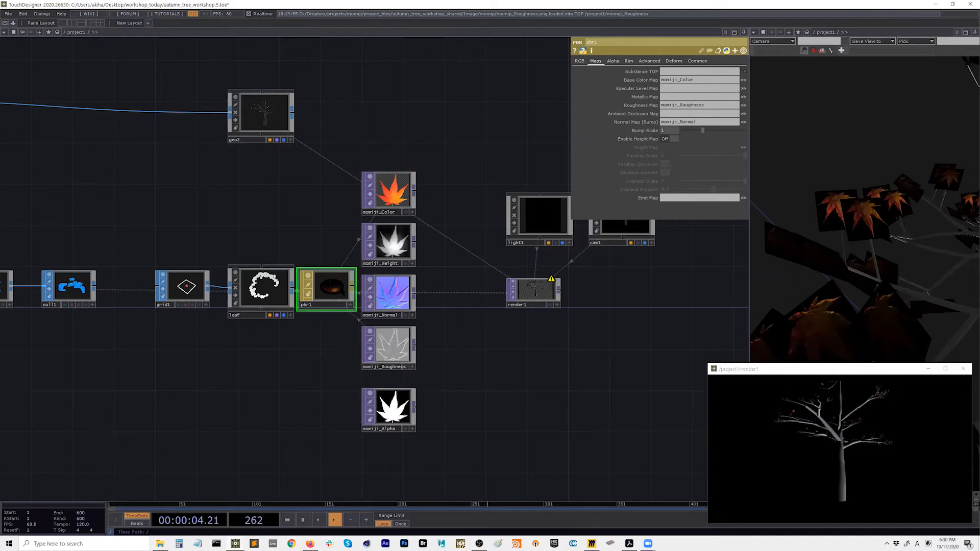
click(614, 61)
drag(396, 408, 695, 72)
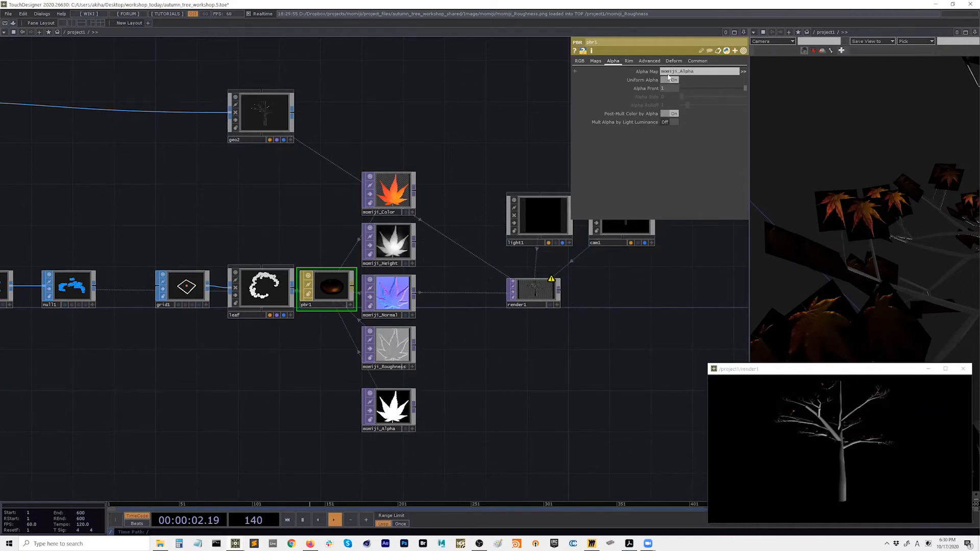
click(697, 60)
click(670, 72)
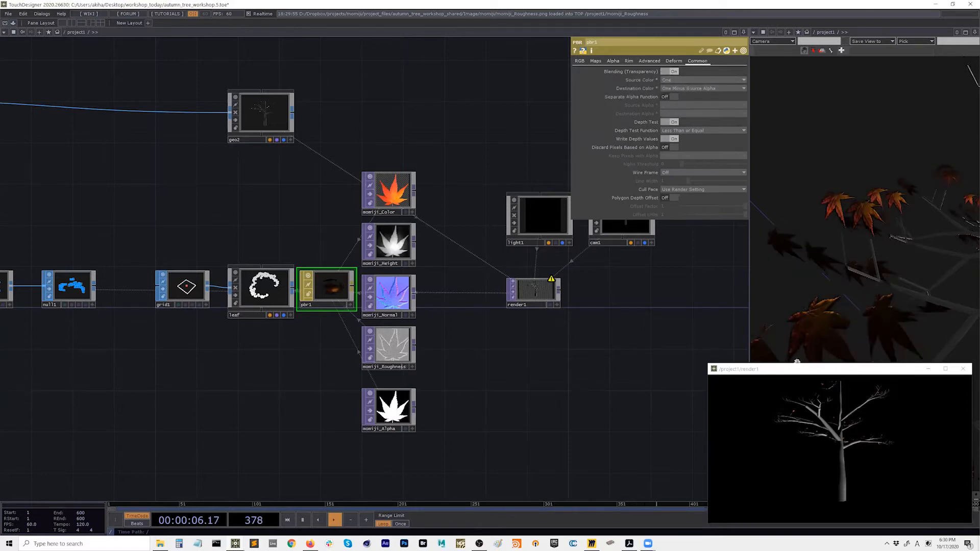
Move the render1 window off the 3D view and enable Discard Pixels Based on Alpha on pbr1
drag(819, 372, 772, 421)
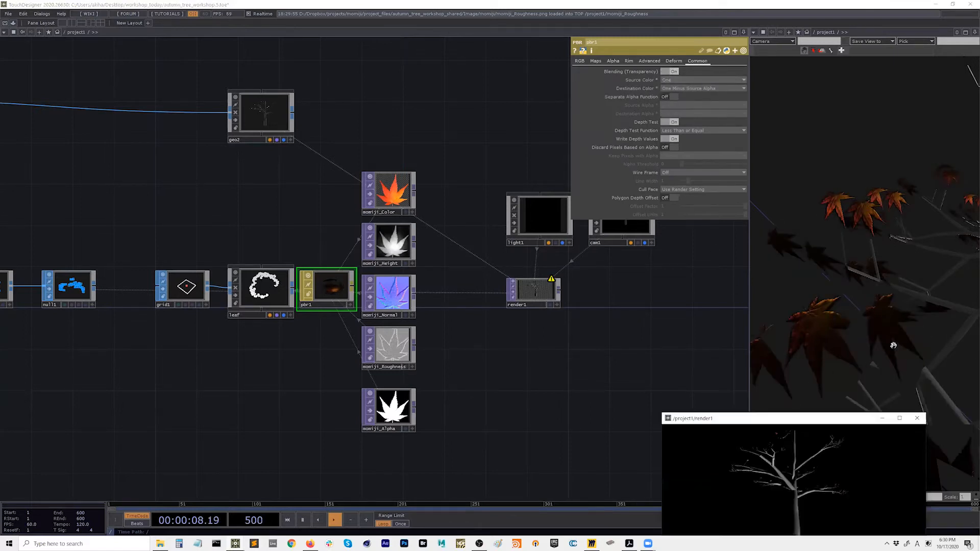
scroll(893, 345, down, 3)
scroll(902, 328, up, 4)
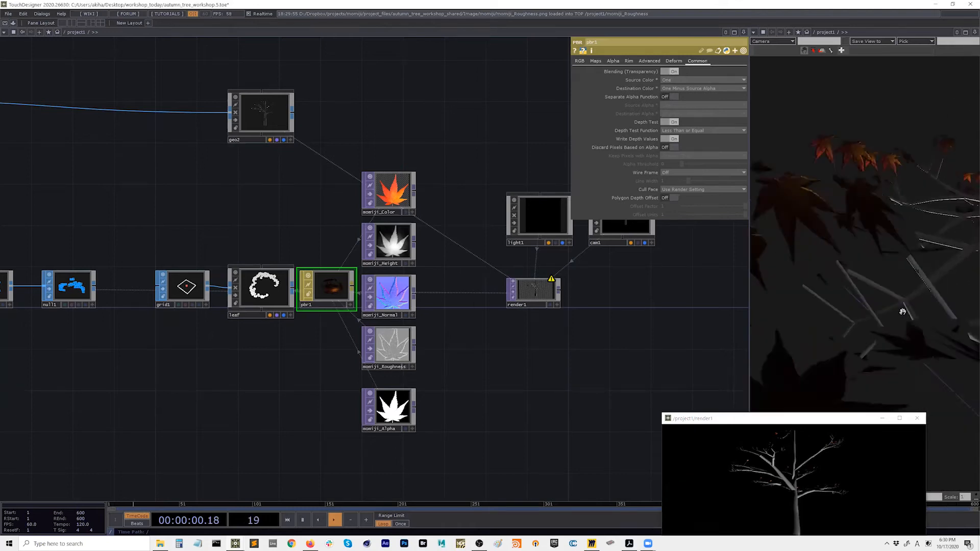
scroll(866, 293, down, 3)
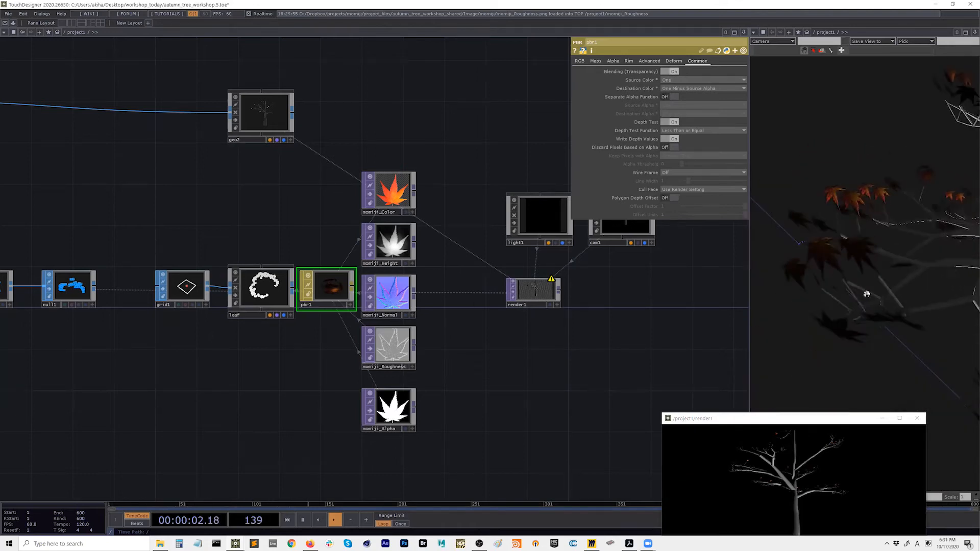
scroll(886, 277, up, 2)
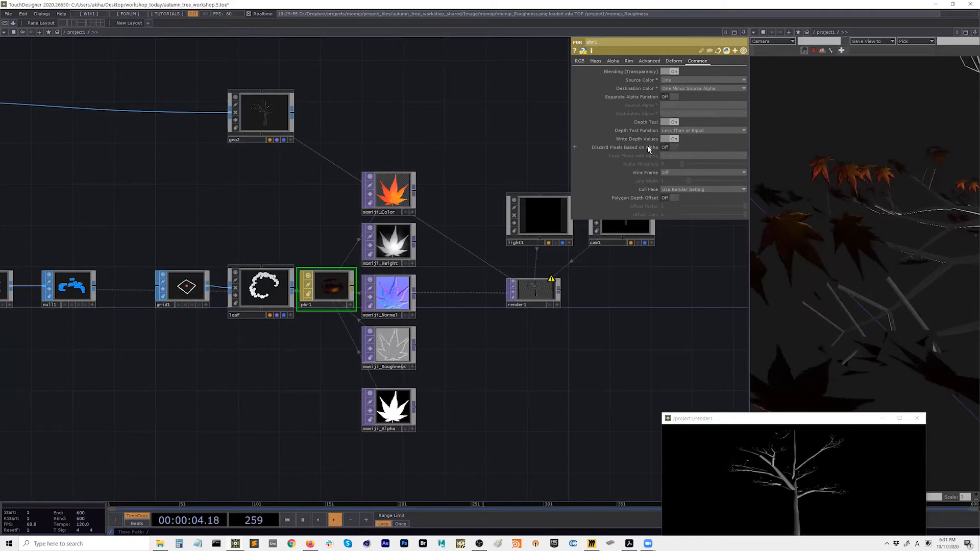
click(669, 147)
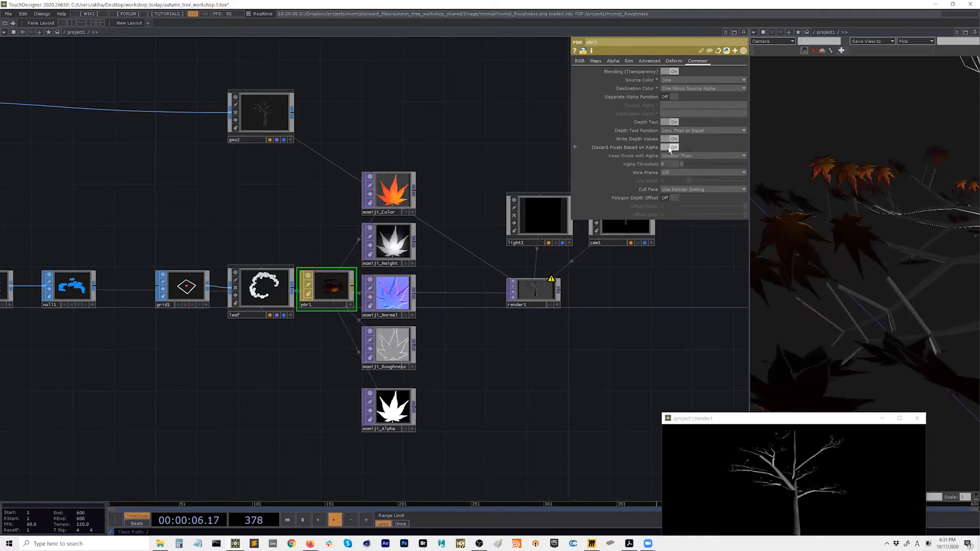
Examine the textured, alpha-cut leaves along the branches from several angles and distances in the 3D view
scroll(832, 248, down, 4)
scroll(866, 256, up, 3)
drag(892, 270, 803, 289)
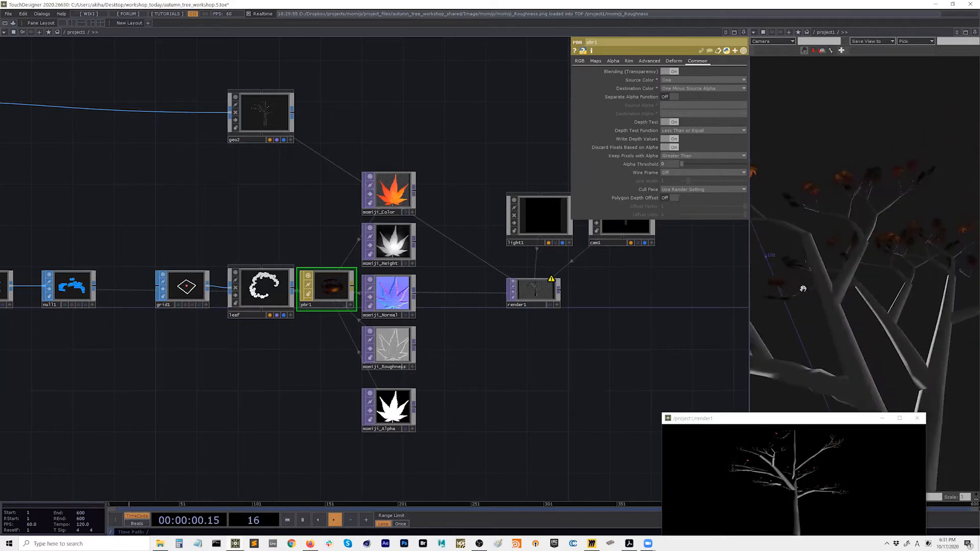
drag(868, 249, 870, 282)
scroll(866, 264, up, 4)
scroll(868, 263, down, 3)
scroll(893, 263, up, 2)
middle_drag(893, 263, 864, 254)
drag(864, 254, 844, 315)
middle_drag(844, 315, 883, 328)
drag(883, 328, 865, 311)
scroll(875, 306, up, 2)
scroll(867, 307, down, 3)
scroll(860, 309, up, 3)
right_drag(865, 311, 873, 311)
scroll(858, 311, up, 1)
scroll(557, 376, down, 2)
scroll(557, 377, up, 2)
scroll(558, 377, down, 3)
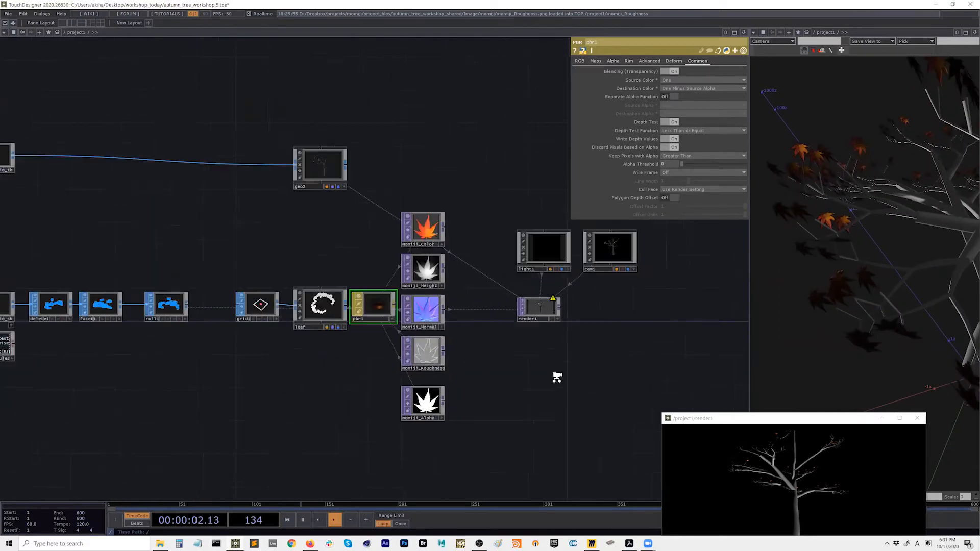
Raise the generations of the lsystem_main_sk L-system to 8 and view the whole tree
drag(179, 337, 320, 340)
scroll(321, 340, up, 2)
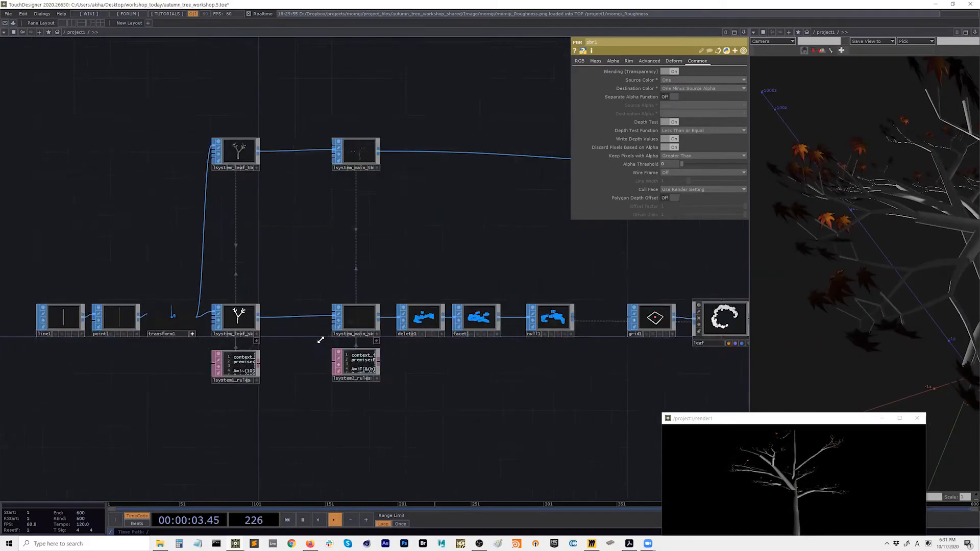
click(357, 320)
scroll(610, 252, up, 1)
click(600, 67)
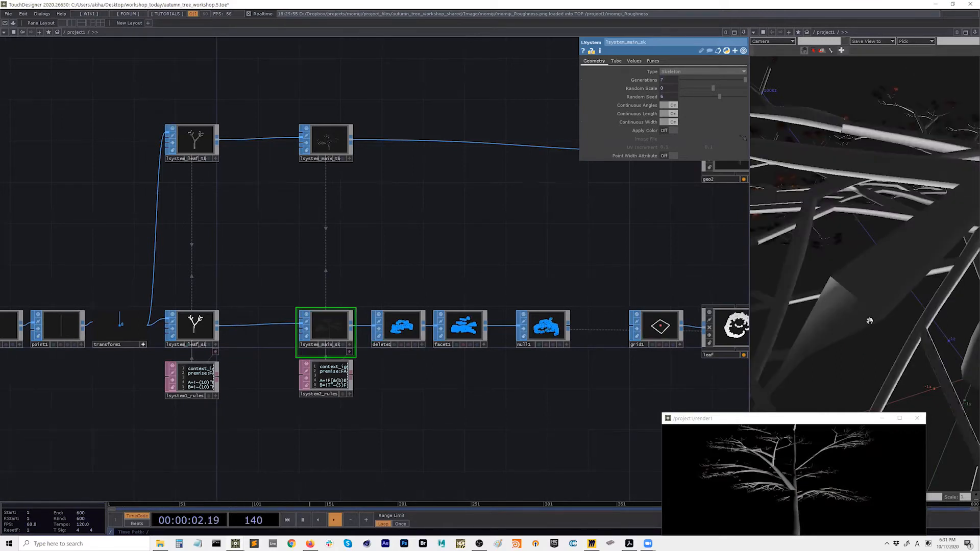
key(h)
middle_drag(842, 303, 969, 306)
drag(873, 311, 775, 192)
mouse_move(668, 80)
middle_down()
mouse_move(679, 71)
mouse_move(671, 84)
middle_up()
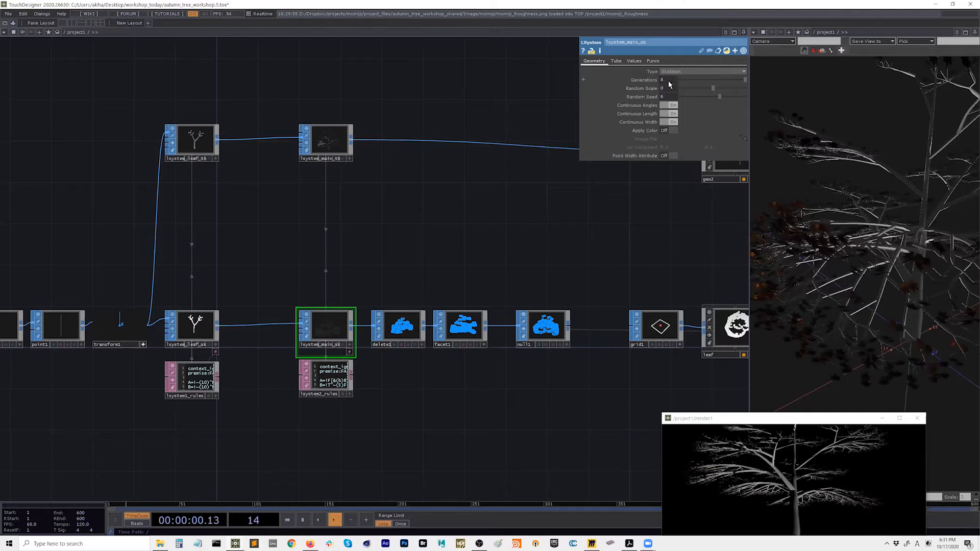
drag(801, 214, 771, 331)
Insert a Transform between grid1 and the leaf geometry and set its Y rotation to 180
drag(512, 384, 278, 387)
middle_drag(413, 361, 421, 301)
click(422, 301)
drag(414, 391, 343, 392)
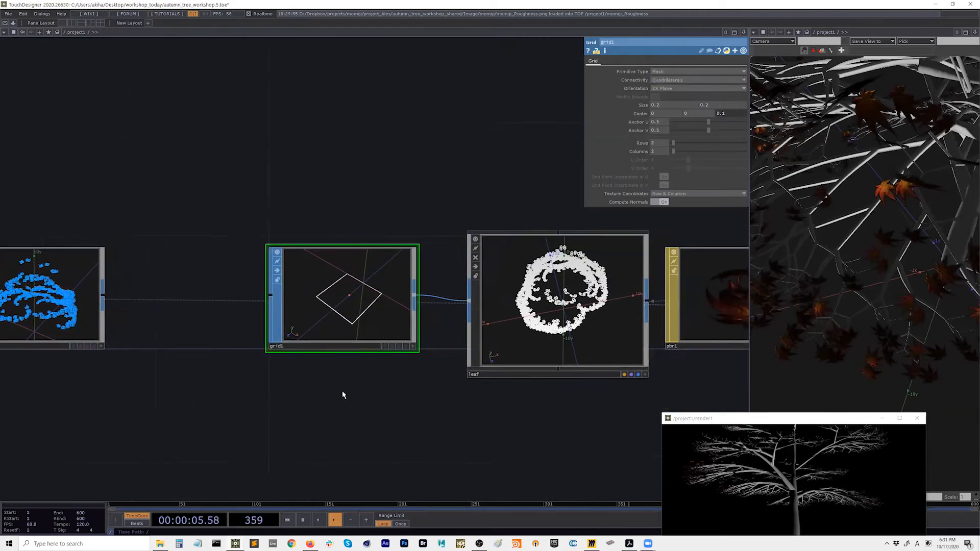
drag(895, 266, 864, 274)
scroll(329, 346, down, 2)
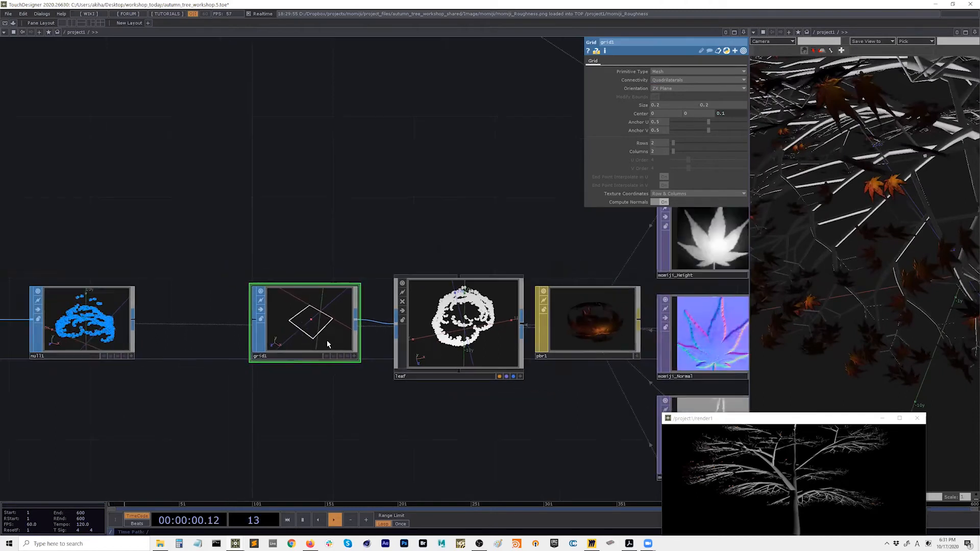
drag(328, 341, 250, 341)
right_click(278, 324)
text(tr)
click(292, 400)
click(339, 328)
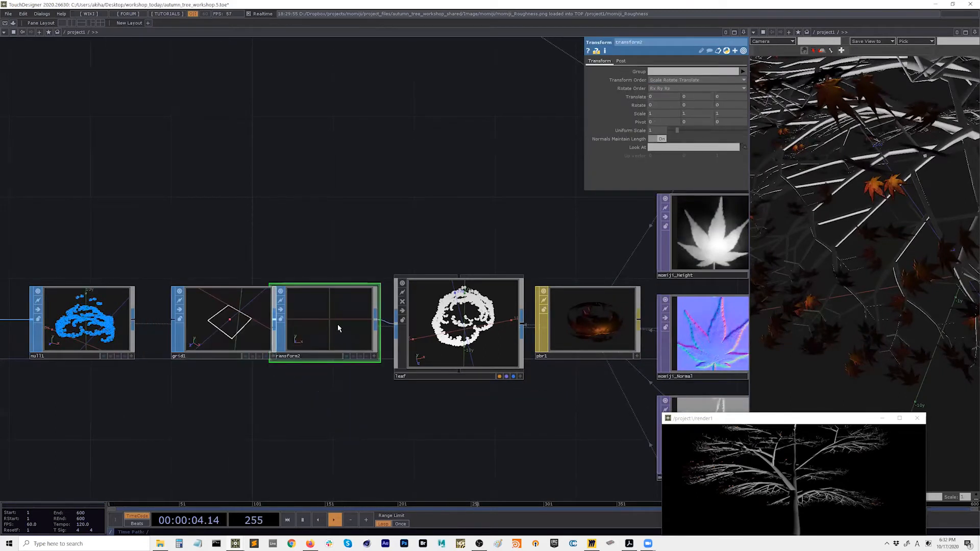
middle_drag(730, 103, 705, 106)
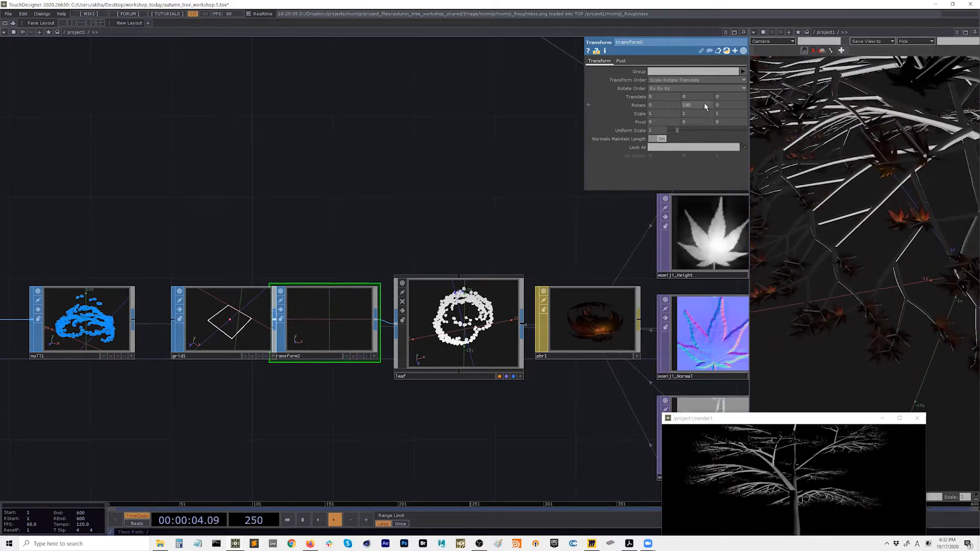
Negate grid1's Center Z expression so it reads -me.par.sizey/2
click(249, 337)
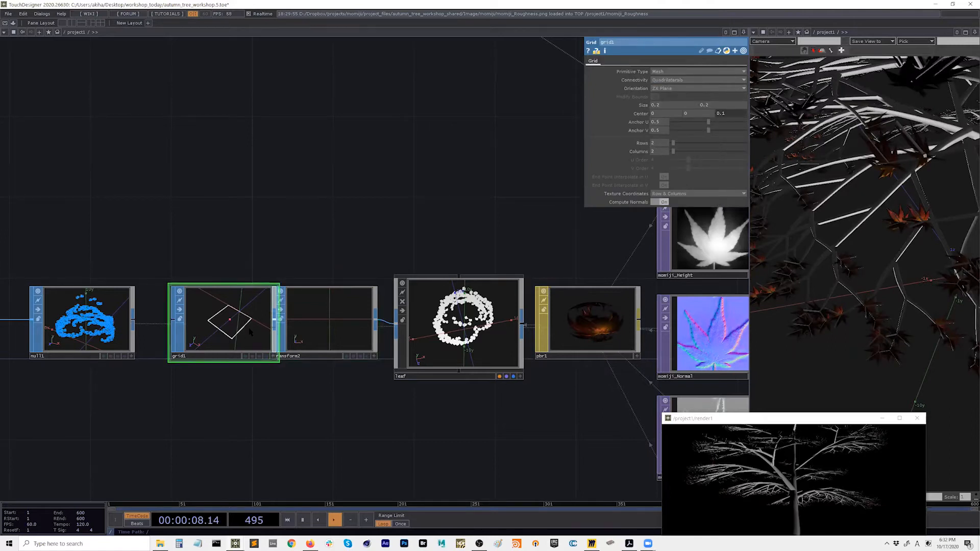
click(641, 113)
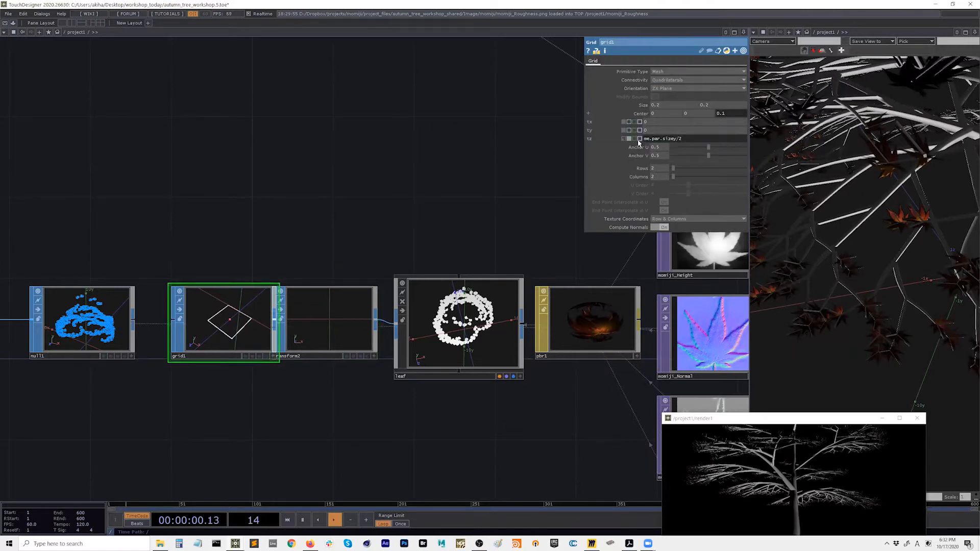
text(-)
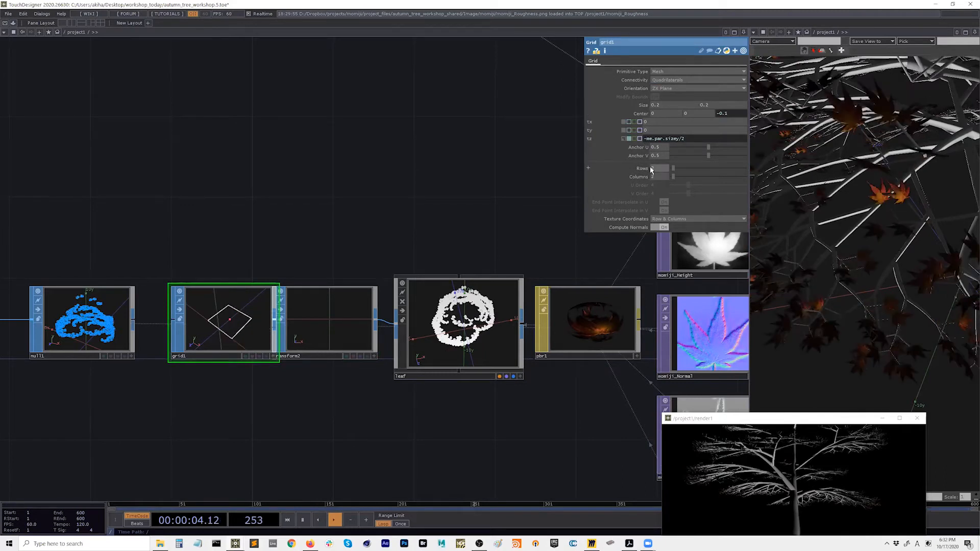
Space out grid1 and null1 in the network so the nodes before transform2 no longer crowd each other
drag(238, 327, 214, 327)
click(329, 330)
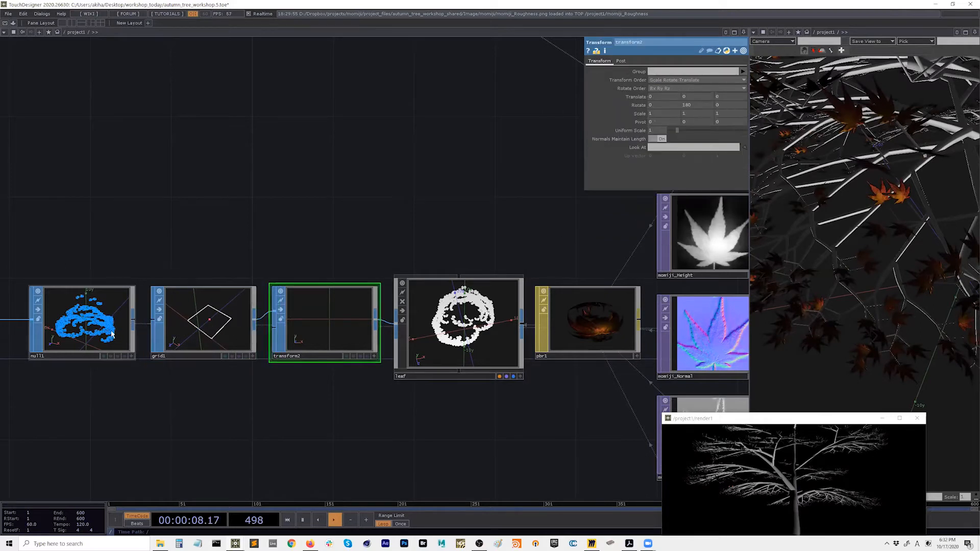
drag(77, 327, 36, 326)
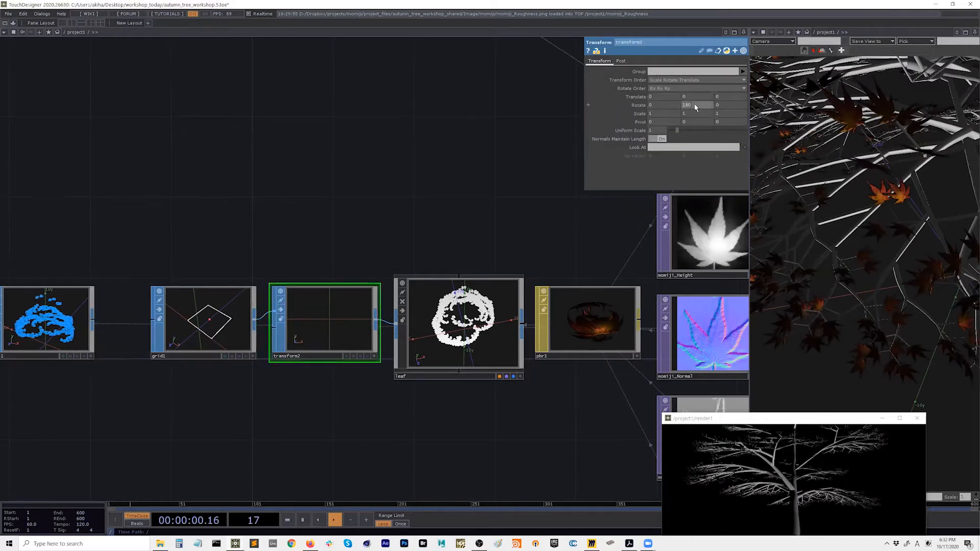
Check grid1's Center expression and inspect up close how the leaves attach to the branch tips
click(227, 309)
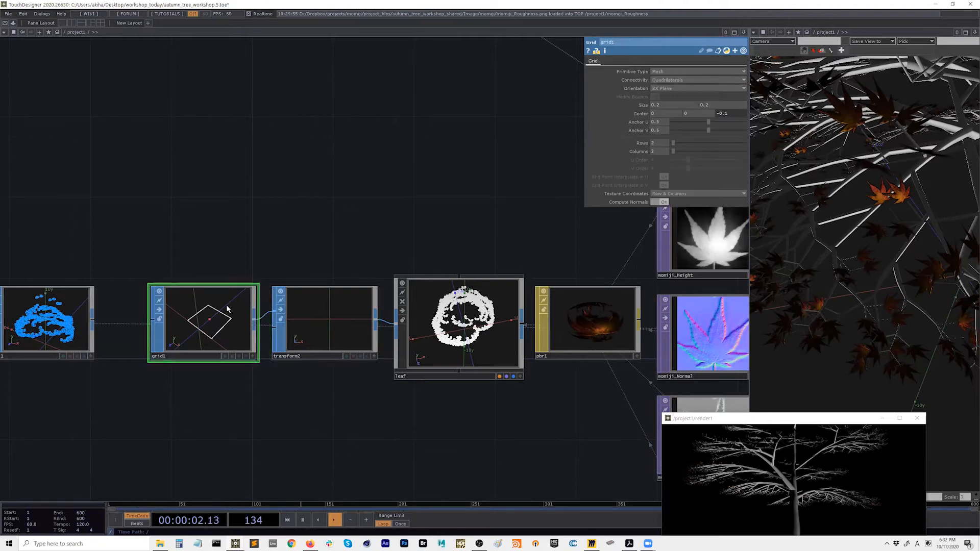
click(729, 113)
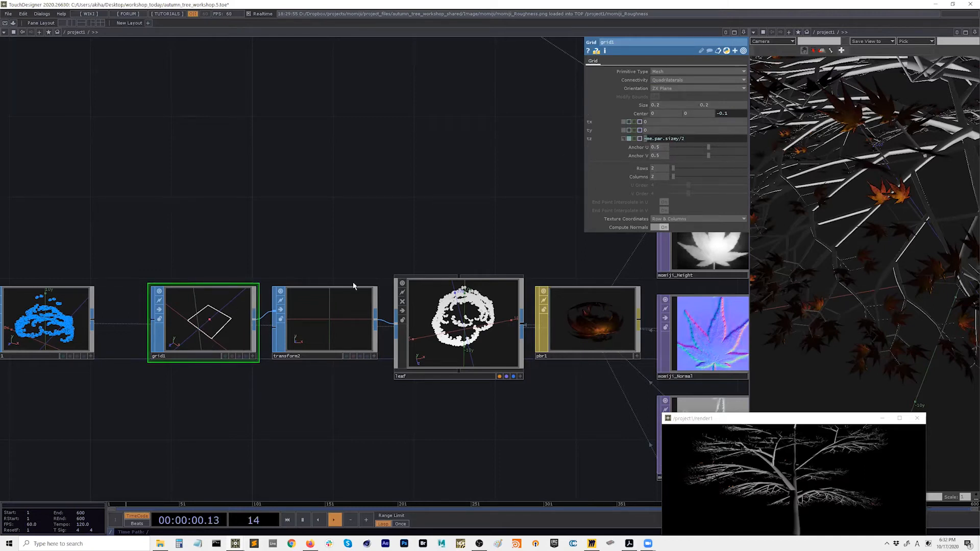
middle_drag(902, 261, 820, 260)
right_drag(903, 161, 898, 267)
right_drag(912, 213, 860, 268)
drag(861, 268, 853, 249)
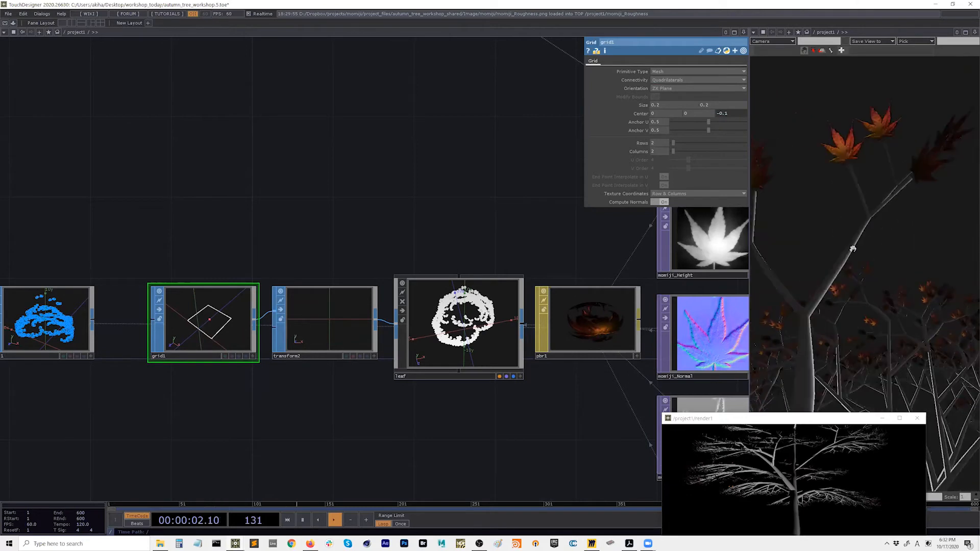
Activate the node viewer of transform2 and orbit it to view the leaf plane
drag(574, 384, 426, 384)
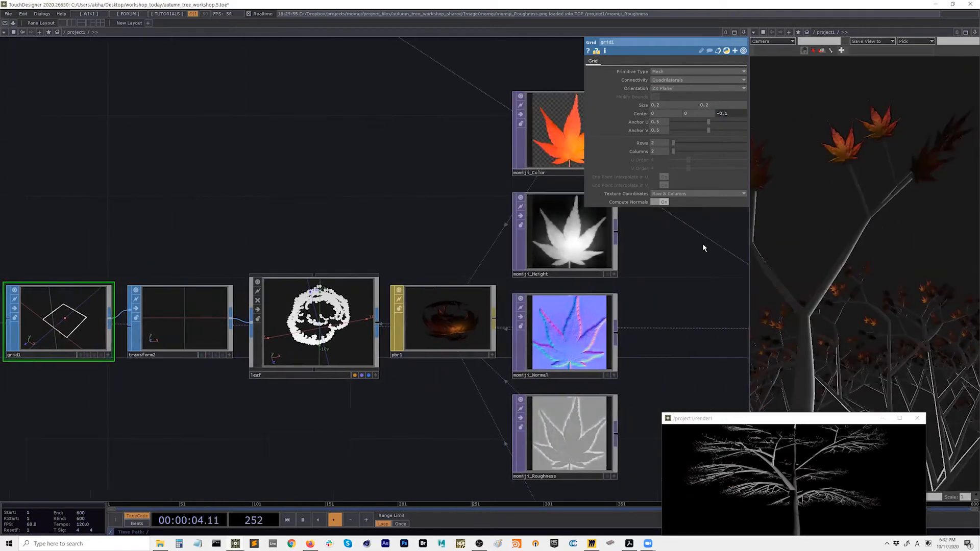
click(220, 325)
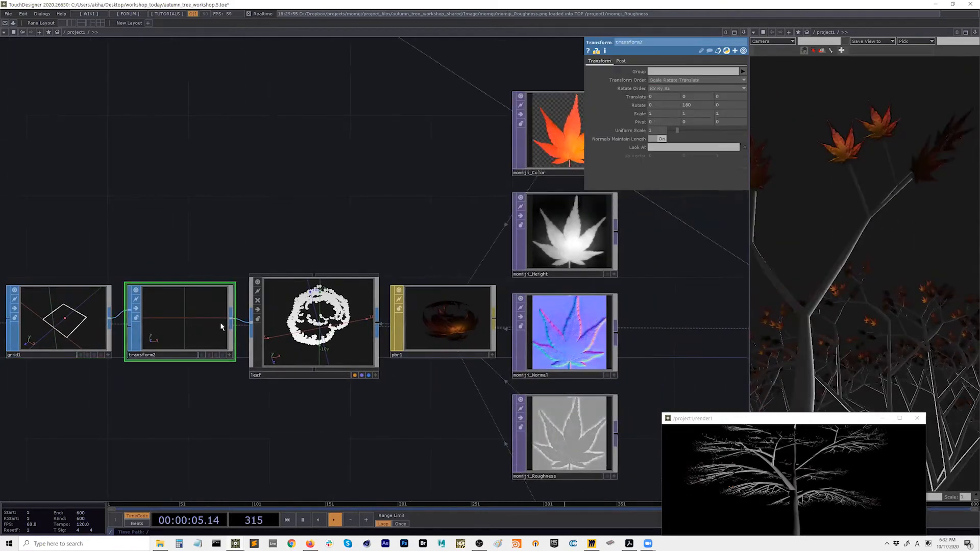
click(229, 355)
drag(199, 319, 208, 339)
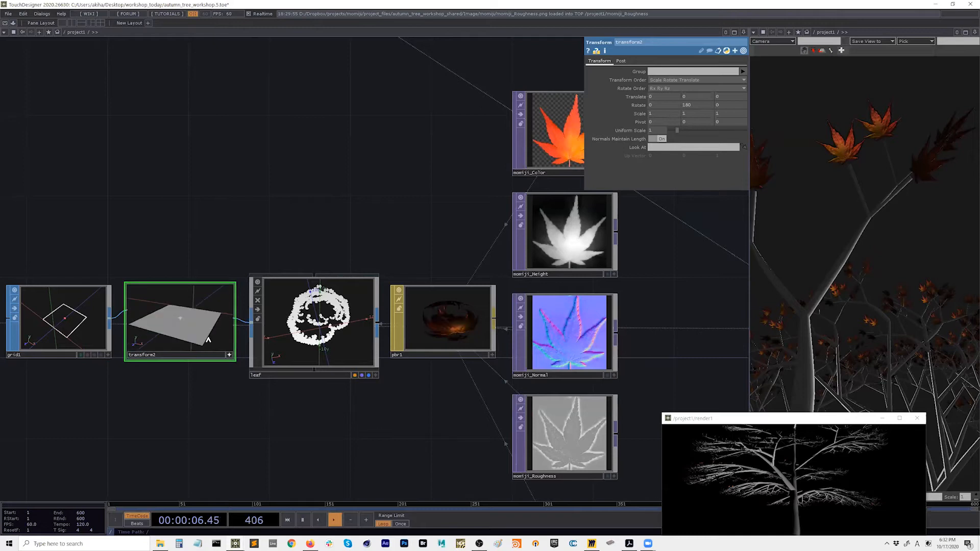
Try several Alpha Threshold values on pbr1 while watching the leaf edges, and settle on about 0.325
click(462, 329)
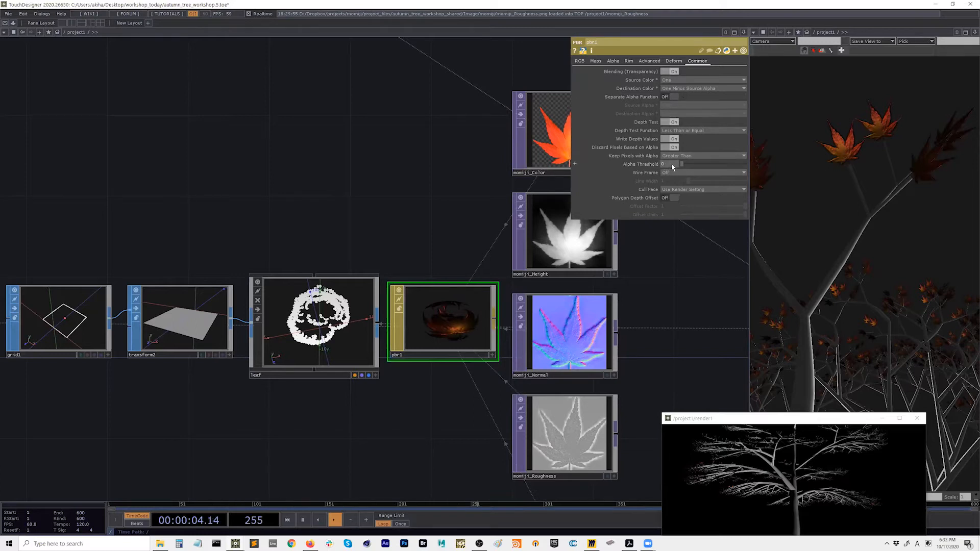
mouse_move(672, 169)
middle_down()
mouse_move(684, 165)
mouse_move(672, 152)
middle_up()
key(ctrl+z)
click(724, 164)
drag(736, 157, 733, 159)
drag(867, 163, 872, 166)
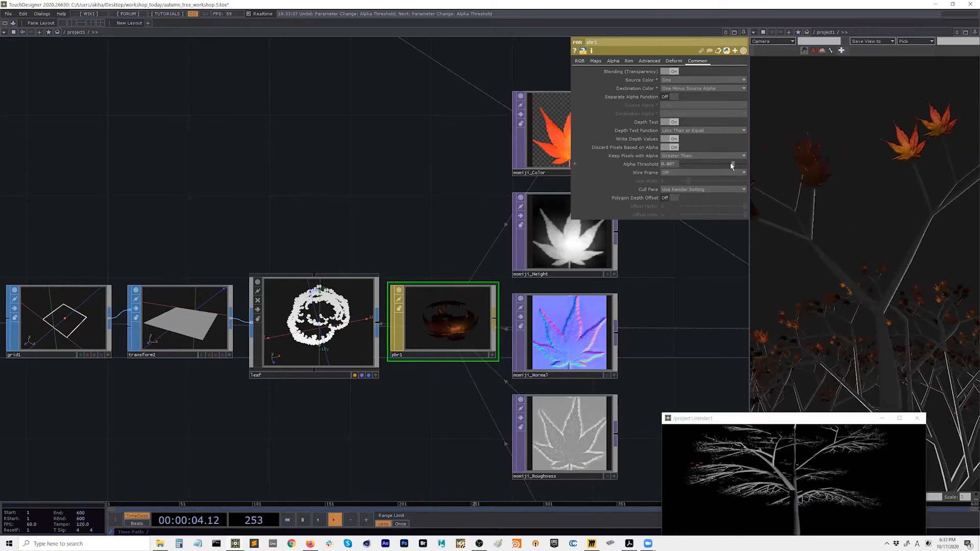
drag(679, 167, 702, 163)
Reposition and enlarge the render1 window to show the tree render bigger
drag(693, 336, 605, 300)
drag(792, 421, 789, 301)
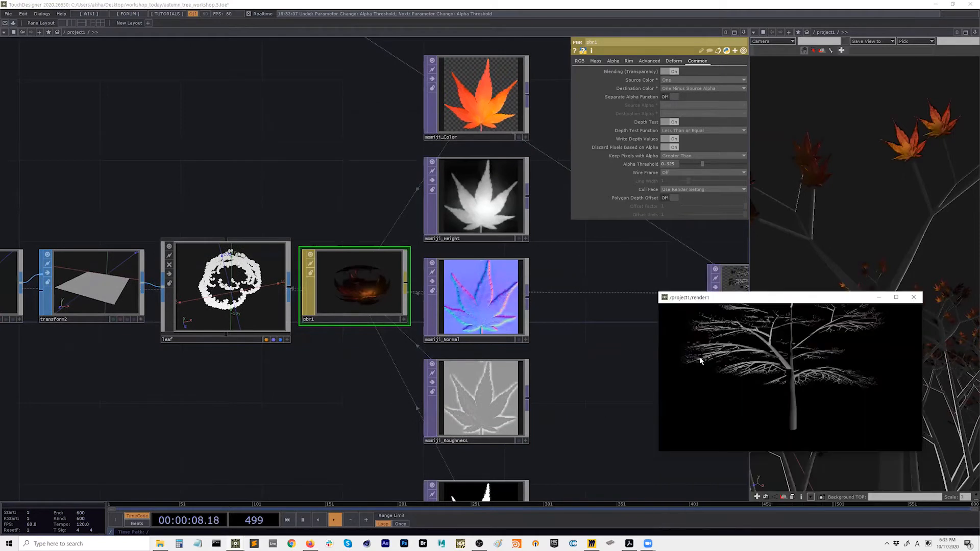
drag(746, 295, 737, 268)
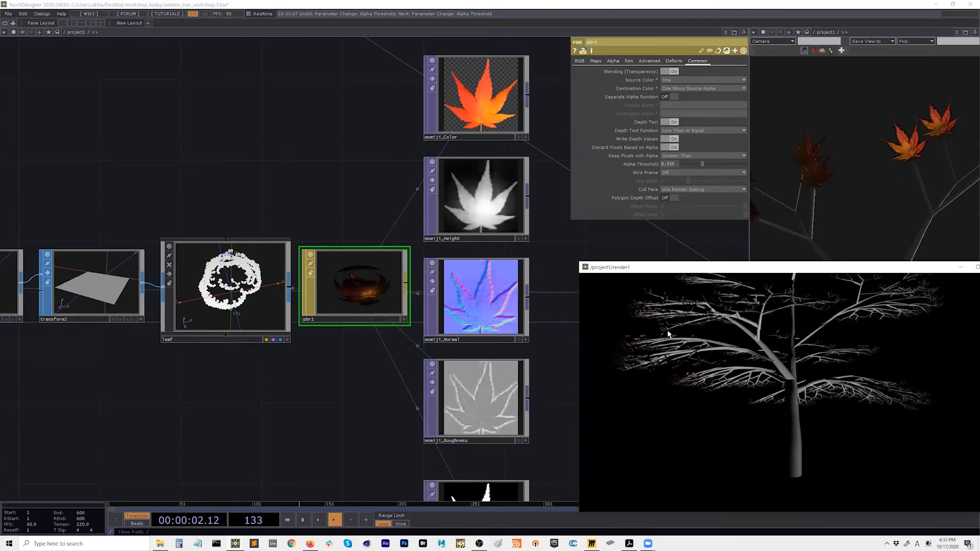
Retune pbr1's Alpha Threshold while watching its leaf preview up close, and settle on about 0.26
scroll(348, 288, up, 5)
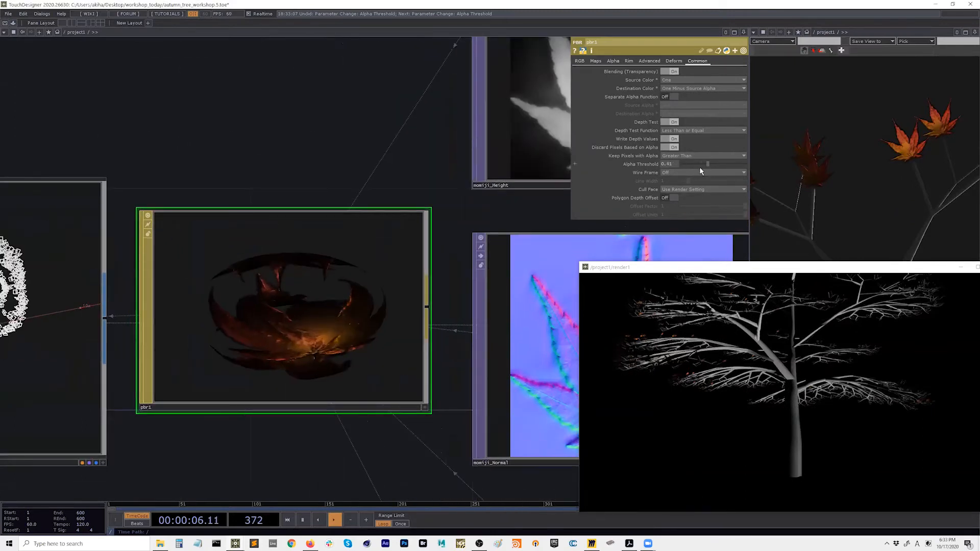
key(ctrl+z)
scroll(282, 344, up, 3)
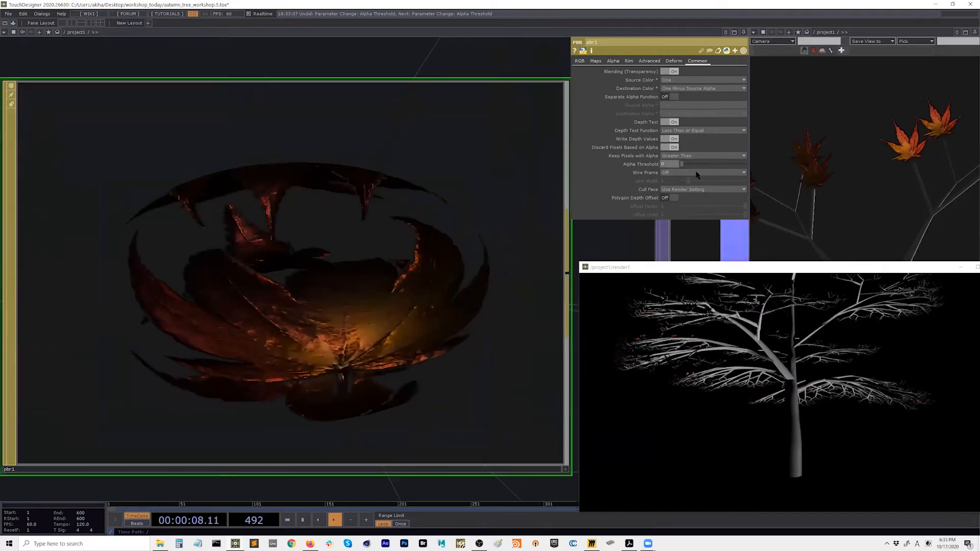
mouse_move(728, 167)
mouse_down()
mouse_move(683, 173)
mouse_move(714, 170)
mouse_up()
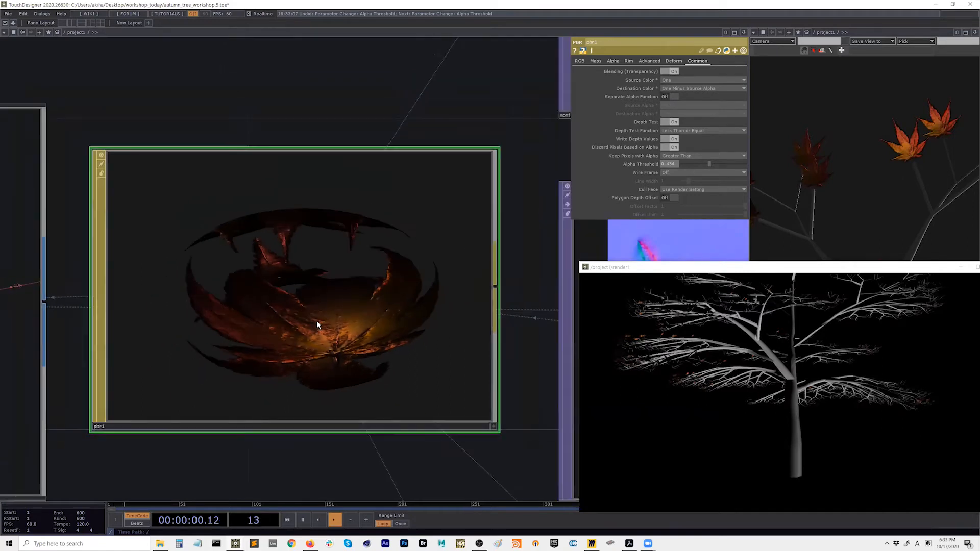
drag(689, 166, 697, 165)
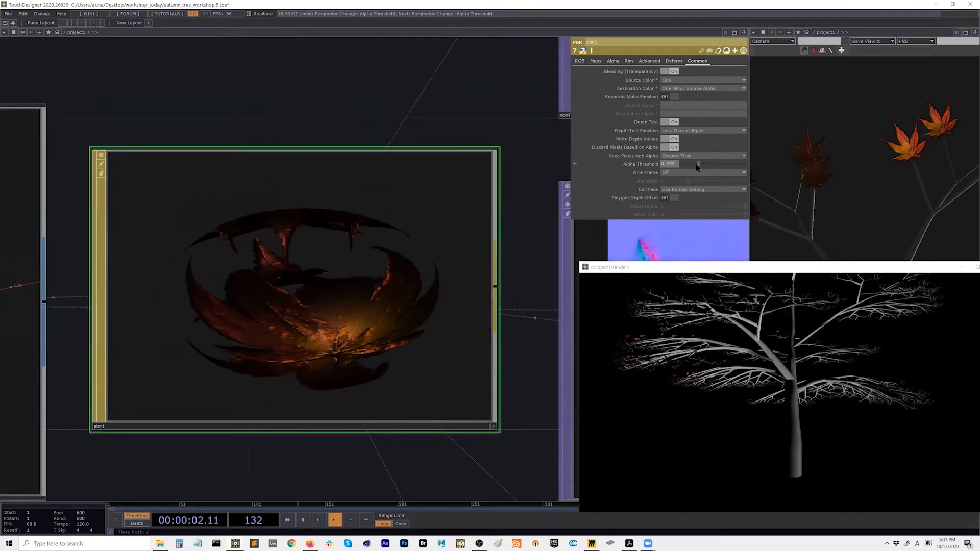
scroll(391, 333, down, 3)
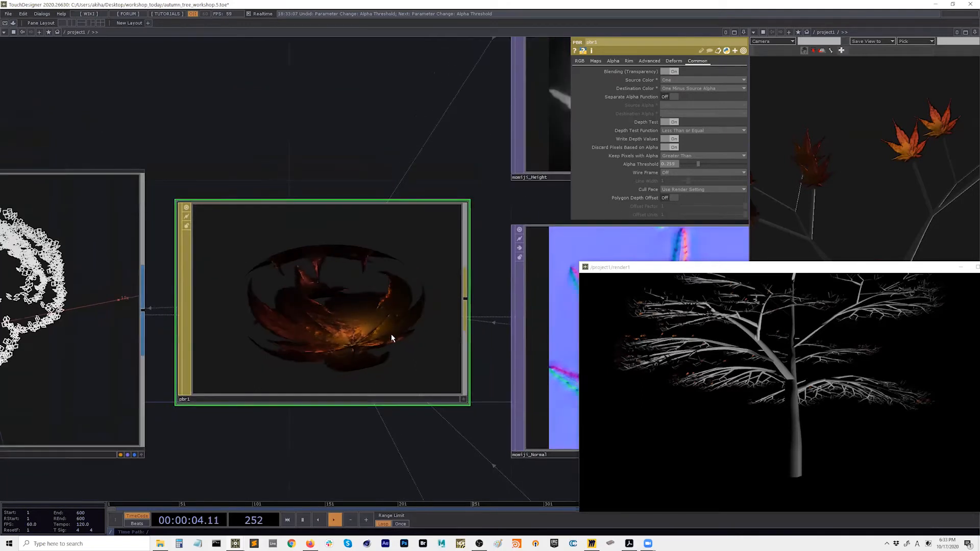
scroll(391, 333, down, 5)
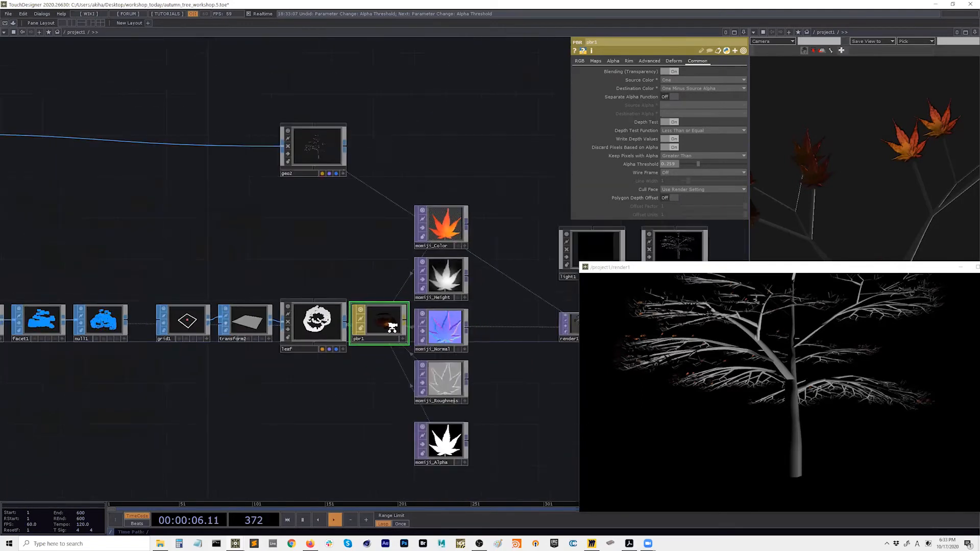
Add an Environment Light component to the network above light1
drag(534, 380, 469, 380)
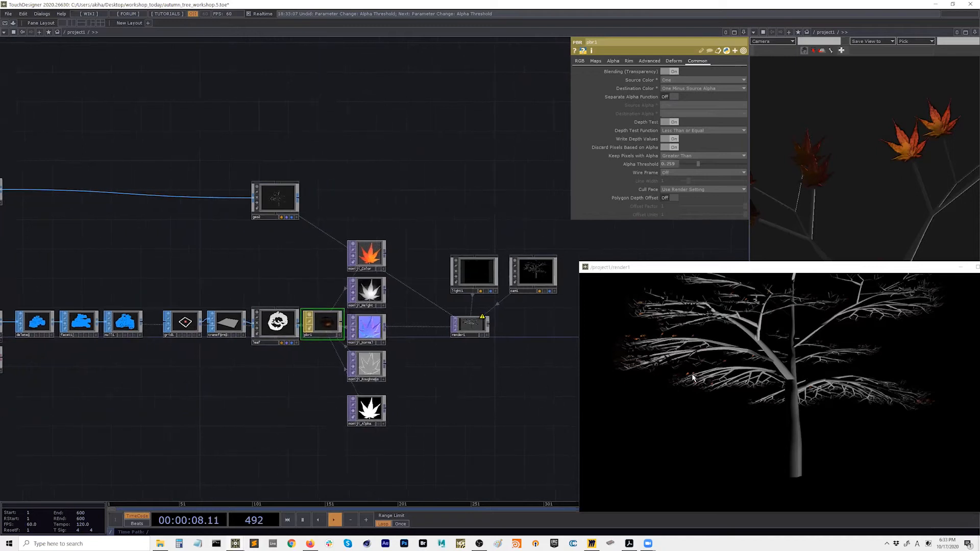
drag(444, 221, 446, 234)
key(Tab)
text(en)
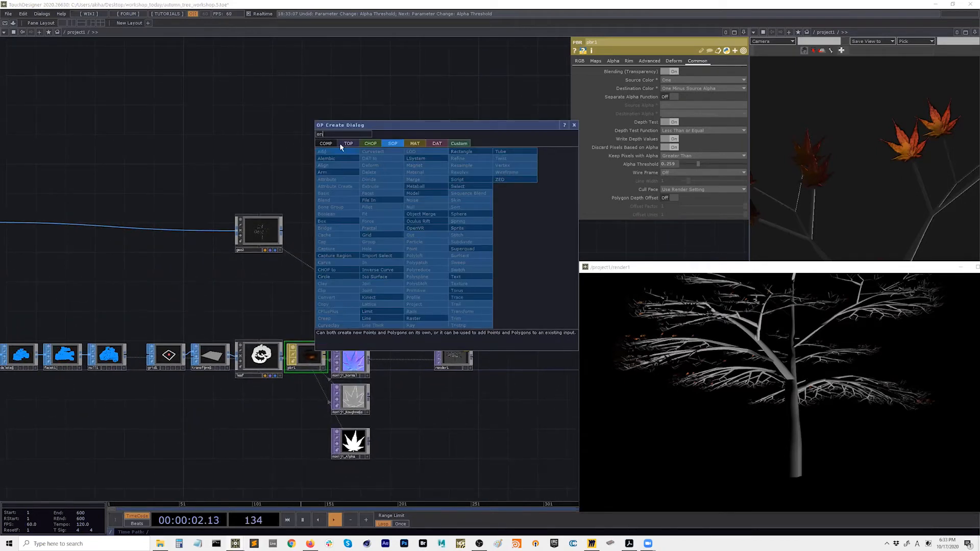
key(Return)
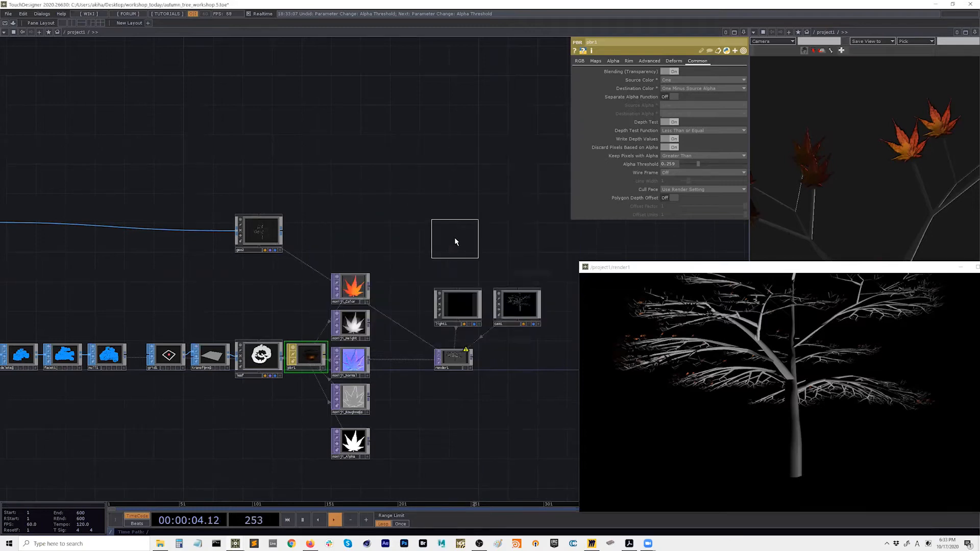
click(454, 237)
scroll(459, 245, up, 5)
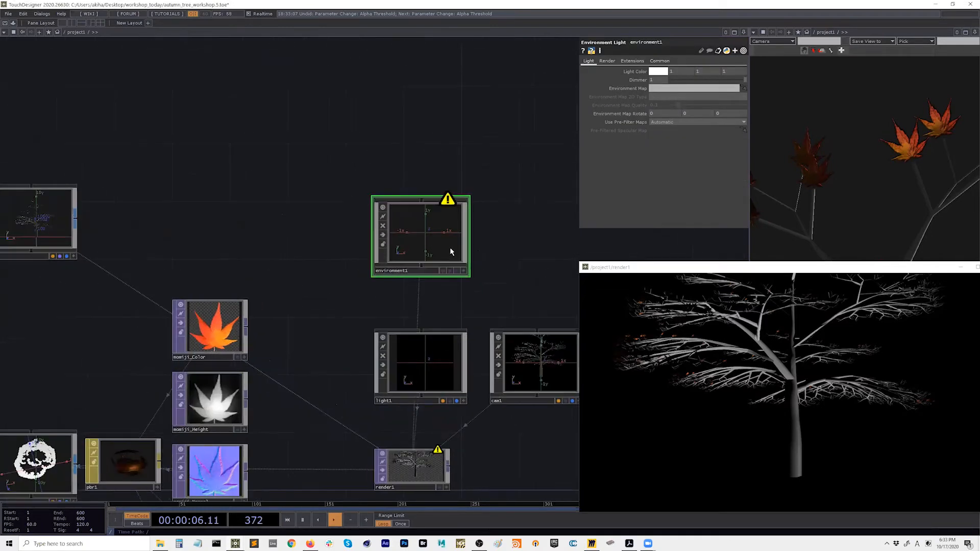
drag(428, 241, 388, 238)
drag(488, 247, 467, 243)
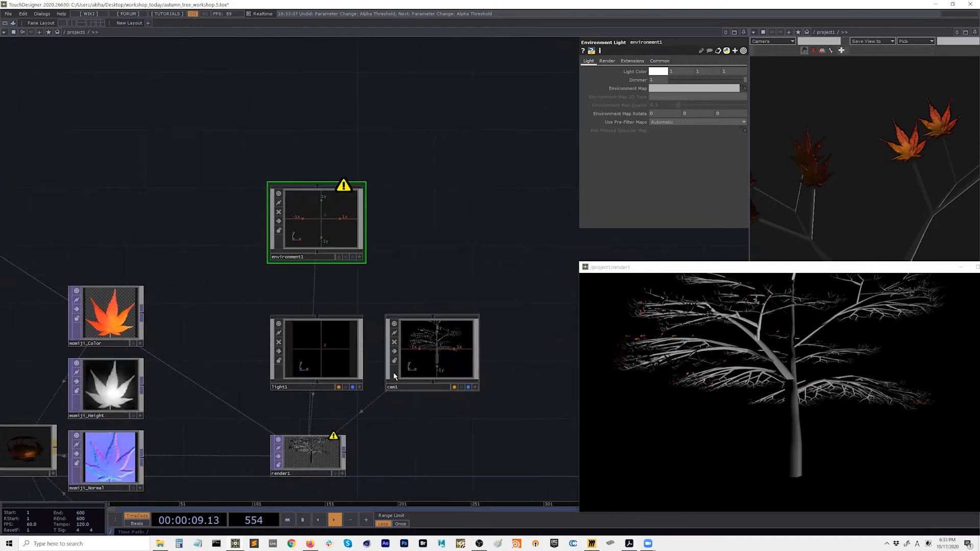
Switch to File Explorer, open the Image folder of autumn_tree_workshop_shared, and check the file details of the sisulu.jpg panorama
click(160, 544)
click(644, 128)
click(593, 175)
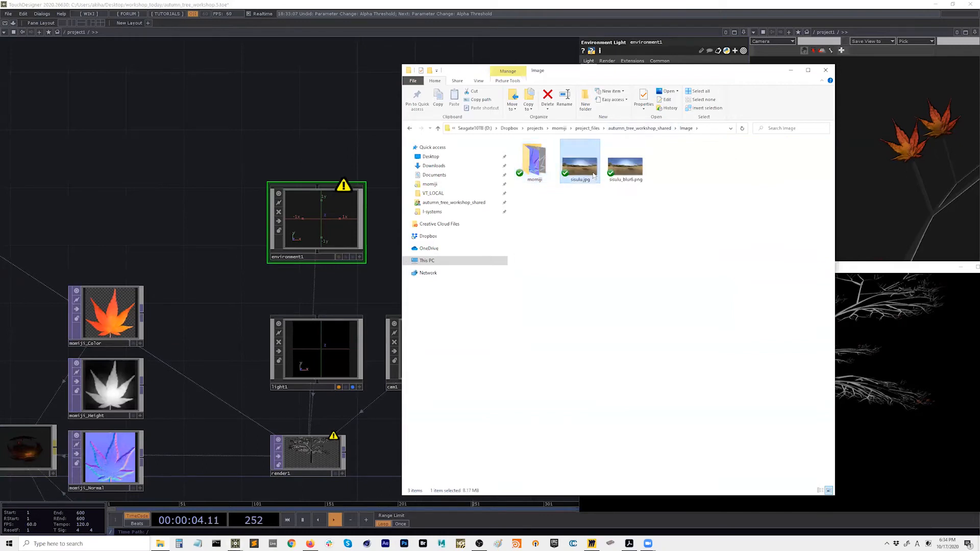
drag(587, 198, 586, 178)
mouse_move(587, 199)
mouse_move(580, 179)
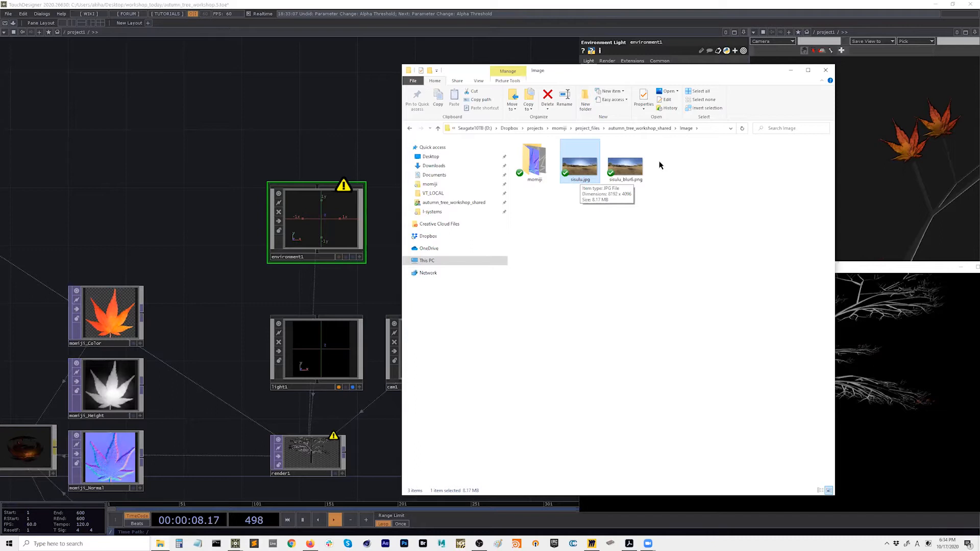
click(626, 166)
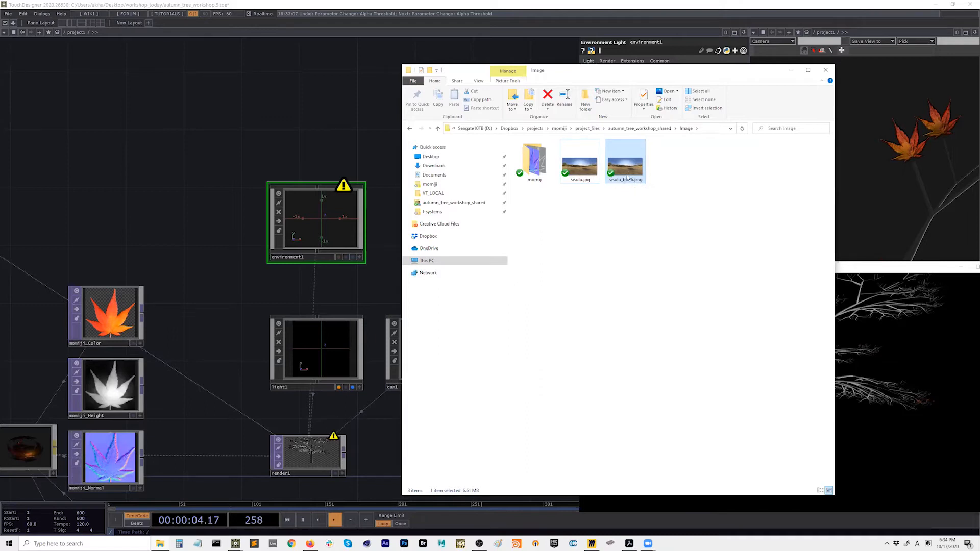
click(579, 168)
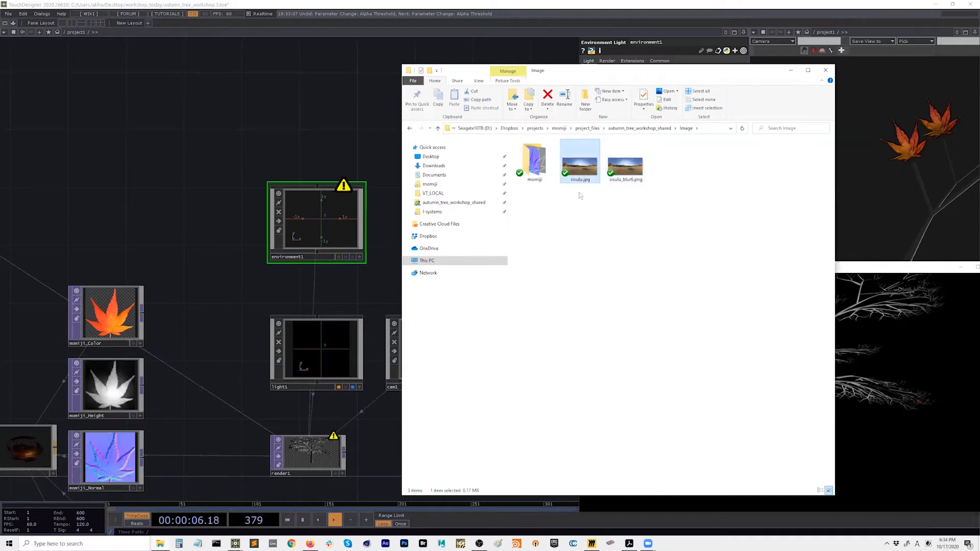
Import sisulu.jpg into the TouchDesigner network as a Movie File In and place it beside environment1
drag(569, 171, 341, 120)
drag(305, 169, 305, 169)
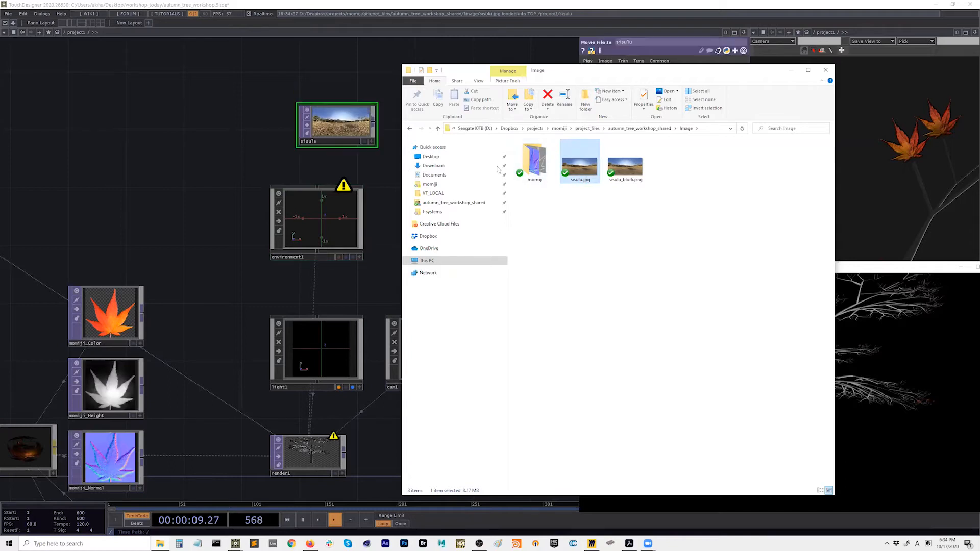
click(196, 137)
drag(430, 169, 414, 196)
drag(315, 153, 386, 250)
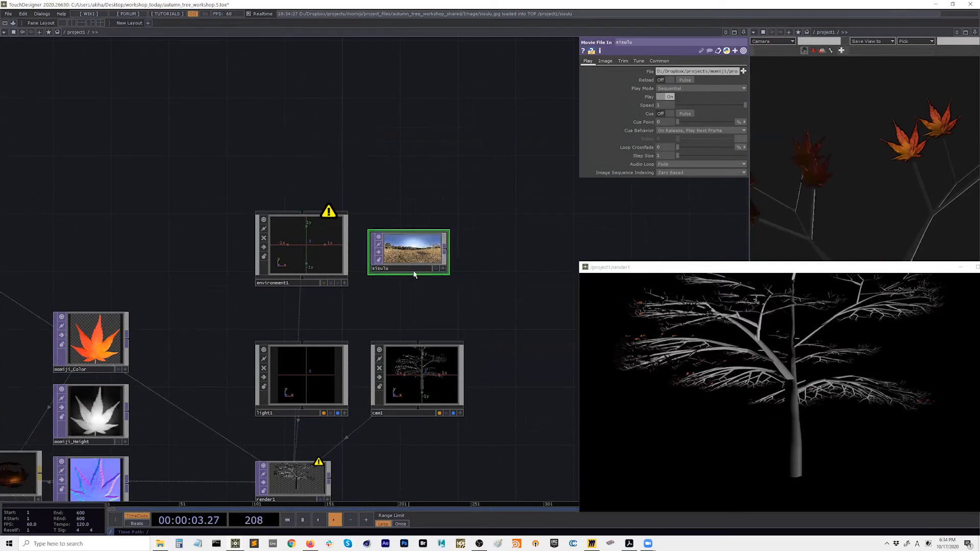
Assign the sisulu image as environment1's Environment Map and check the image operator's info
click(263, 220)
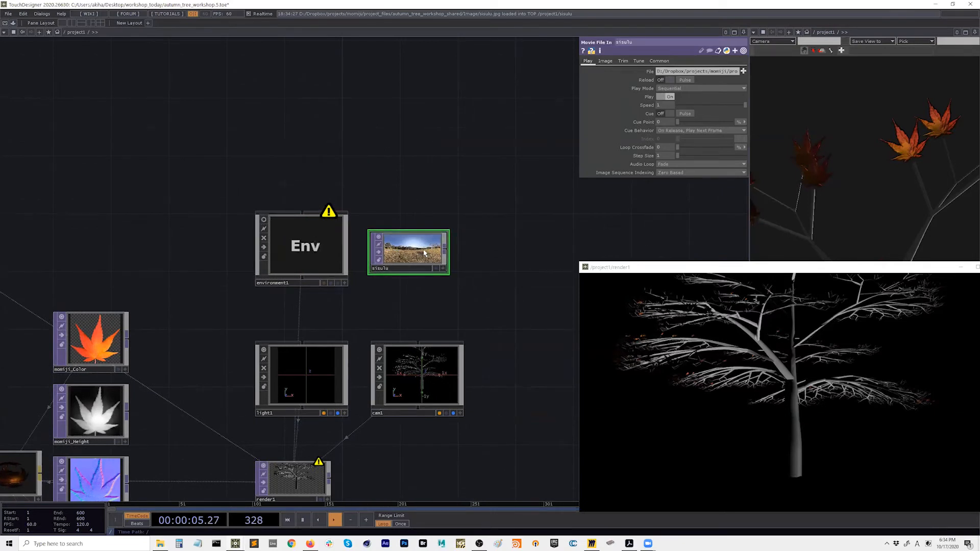
drag(396, 247, 317, 241)
click(320, 234)
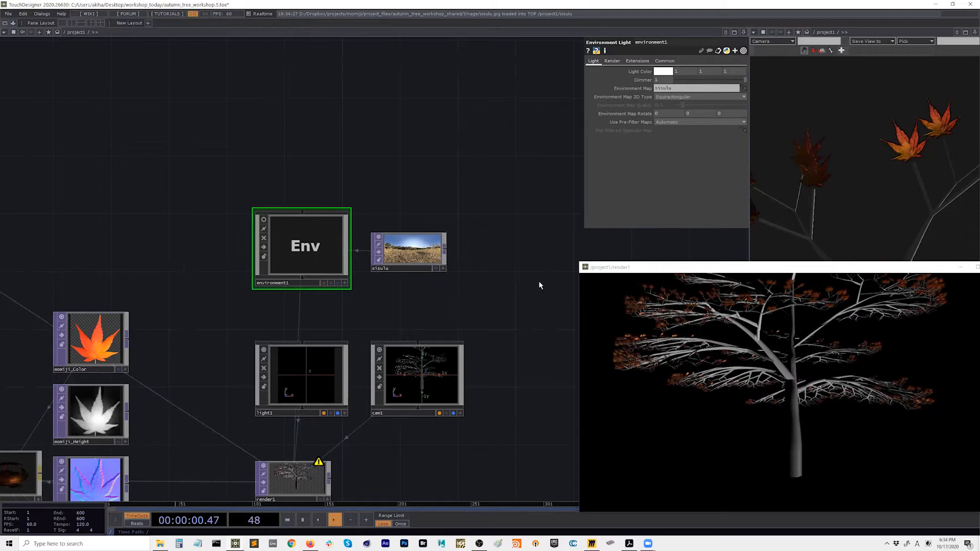
middle_click(413, 253)
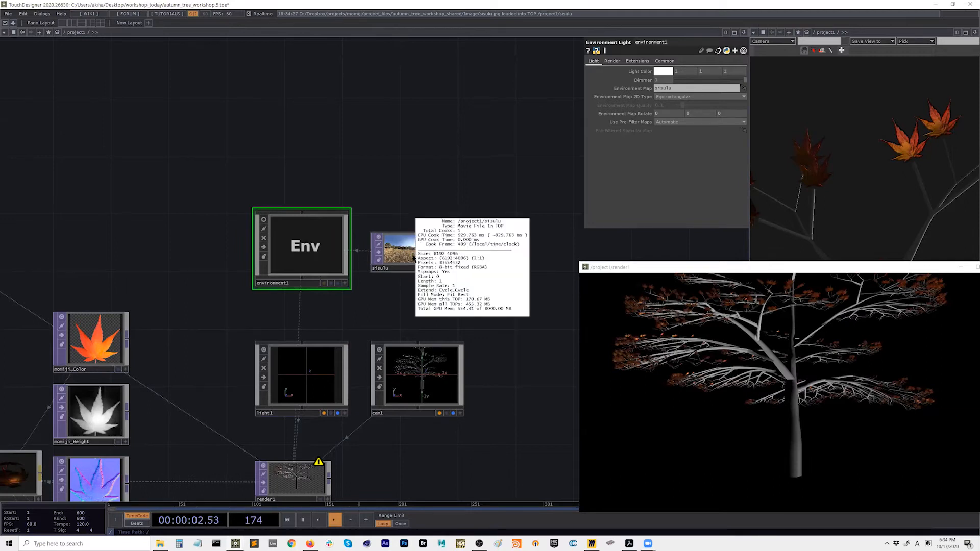
Reposition the render1 window and reframe the tree by setting cam1's Translate to 4.1 in Y and 12 in Z
drag(486, 332, 486, 281)
drag(713, 270, 671, 266)
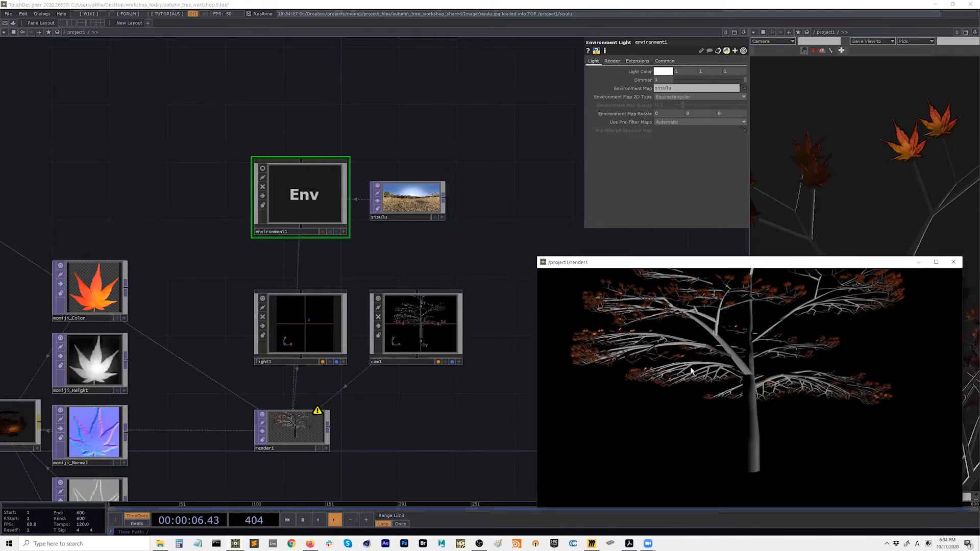
drag(463, 406, 462, 383)
click(397, 315)
middle_drag(721, 88, 753, 80)
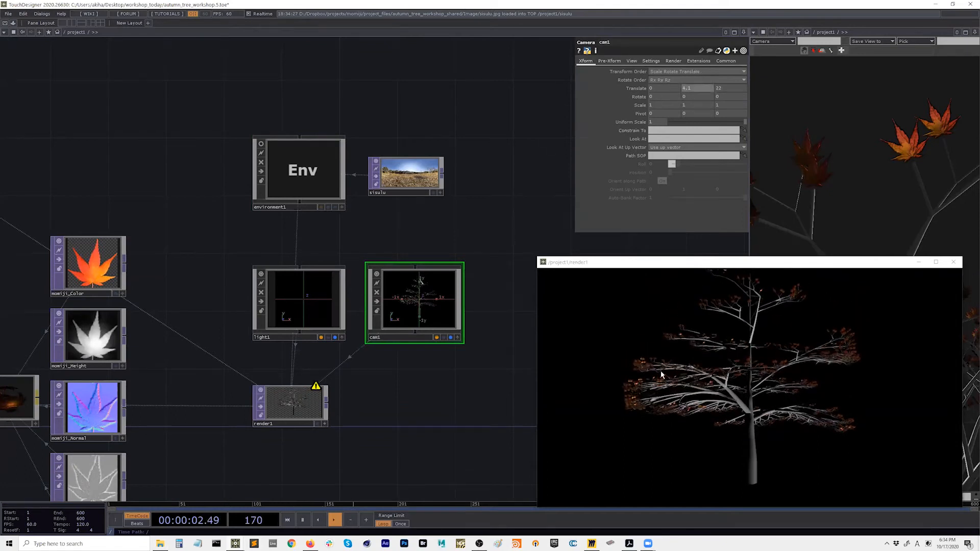
Raise the environment light's Dimmer to about 1.3
click(343, 187)
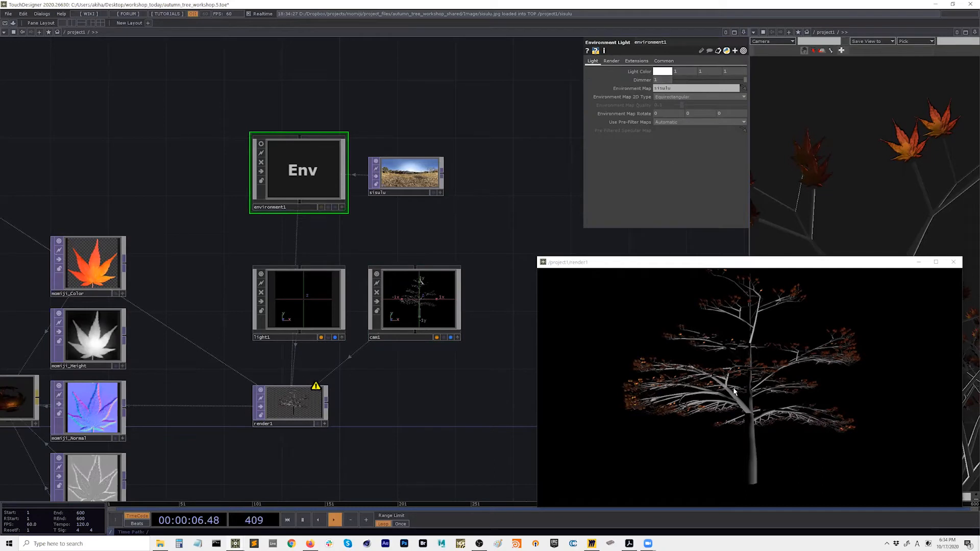
middle_drag(662, 80, 668, 67)
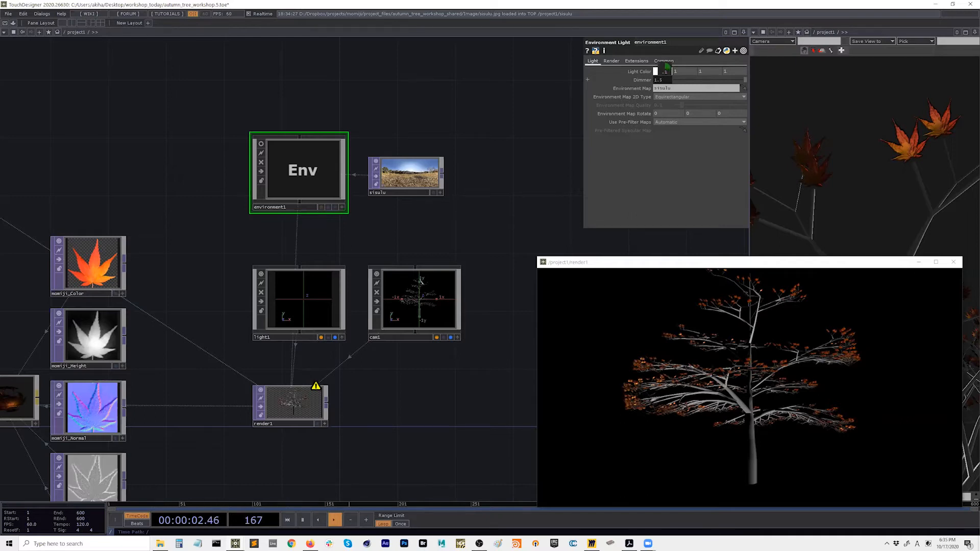
middle_drag(666, 66, 668, 67)
Read the warning details of the render node, moving the floating render preview aside so the text can be read
drag(375, 447, 420, 363)
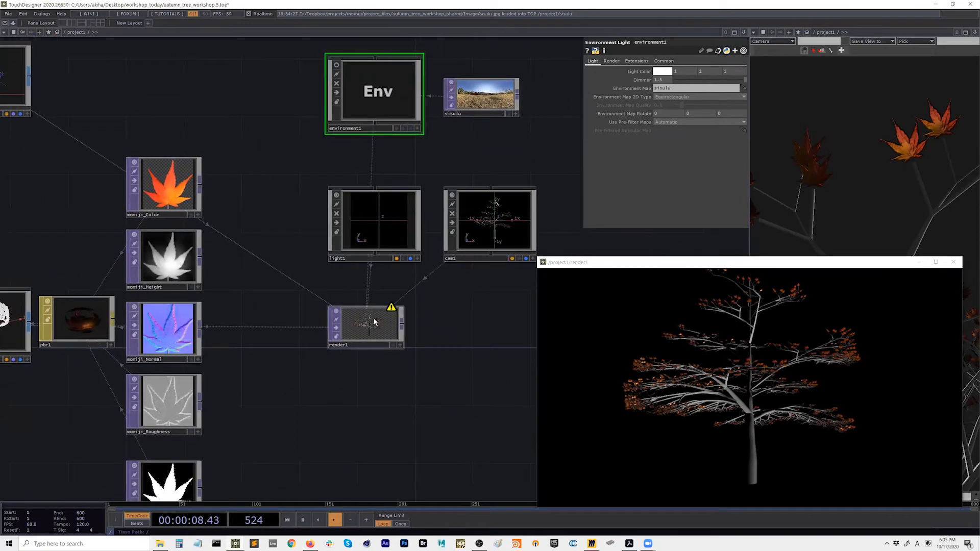
middle_click(375, 320)
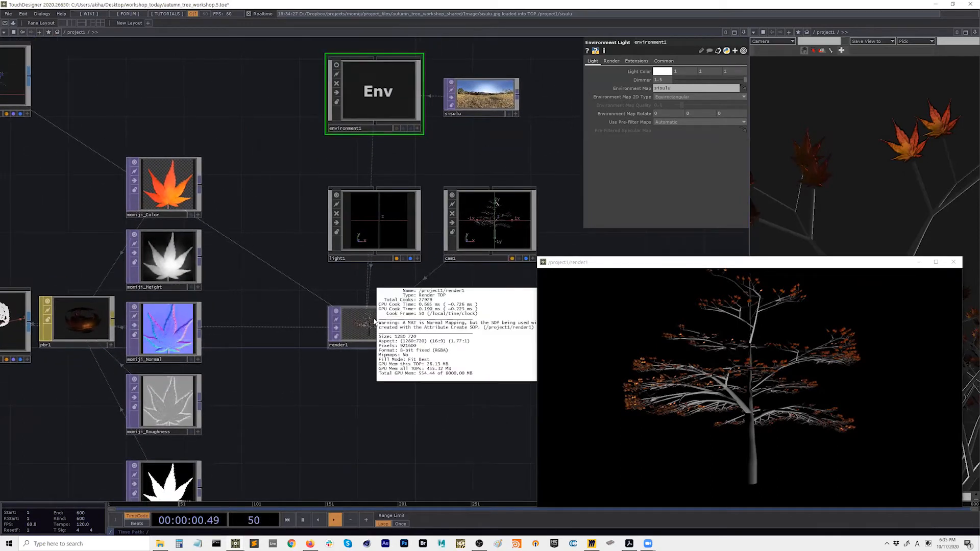
scroll(356, 336, up, 3)
middle_click(366, 312)
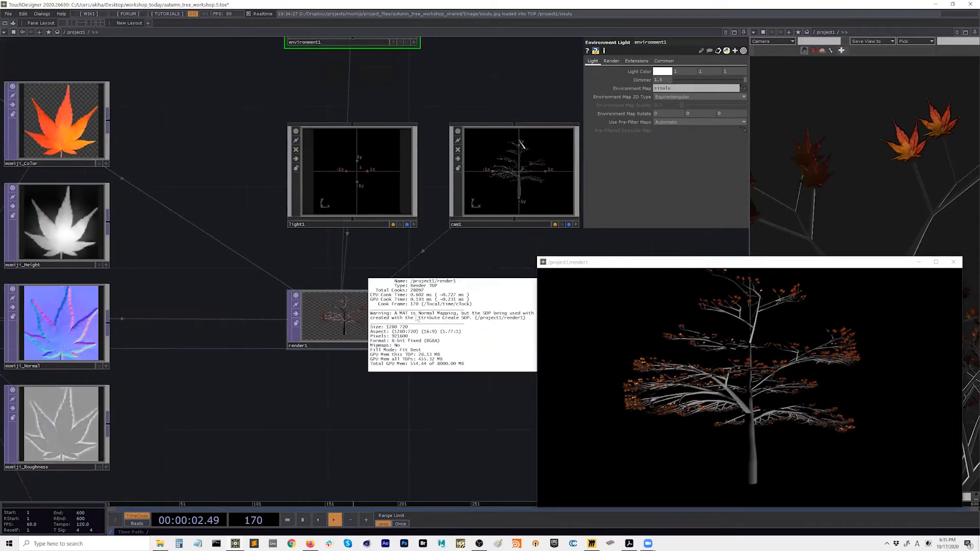
drag(579, 264, 646, 297)
middle_click(403, 326)
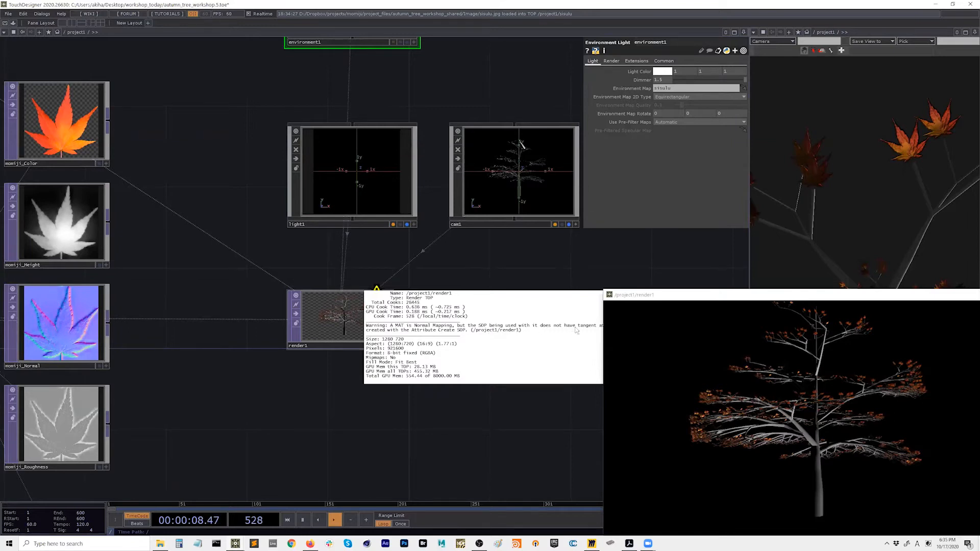
Shift the leaf geometry and all nodes beyond it away from transform2 to free space for another operator
drag(415, 384, 504, 372)
scroll(505, 372, down, 5)
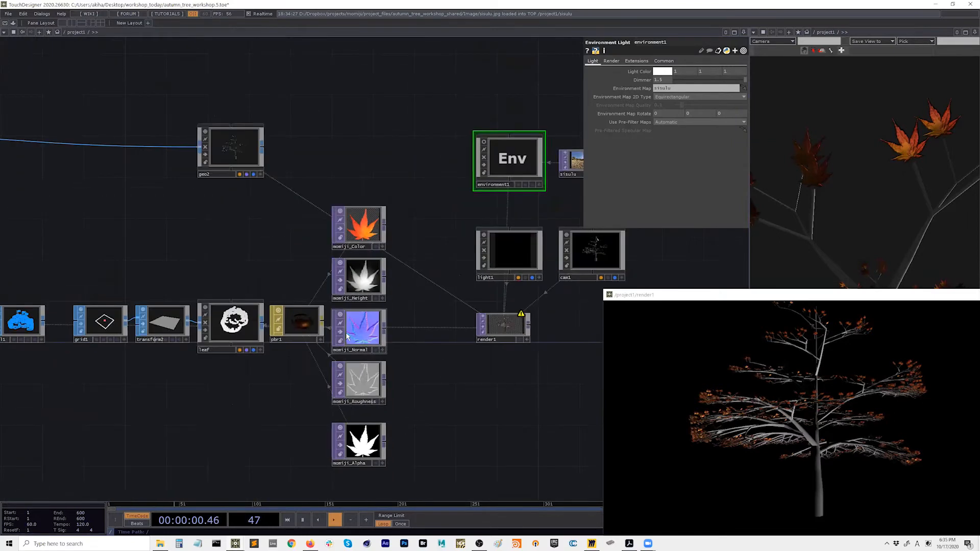
drag(168, 397, 275, 378)
scroll(275, 378, down, 2)
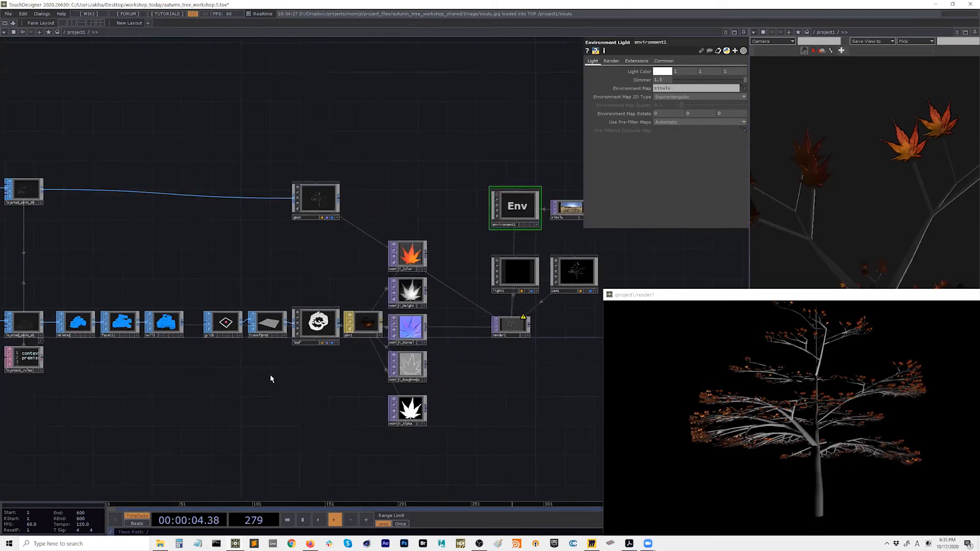
scroll(270, 379, up, 2)
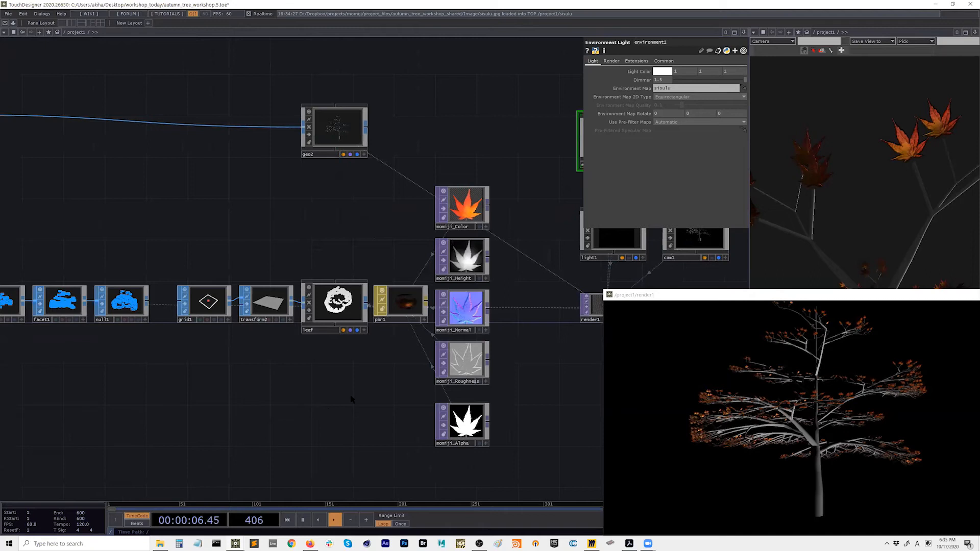
drag(323, 398, 223, 393)
right_drag(389, 102, 217, 389)
drag(229, 298, 302, 299)
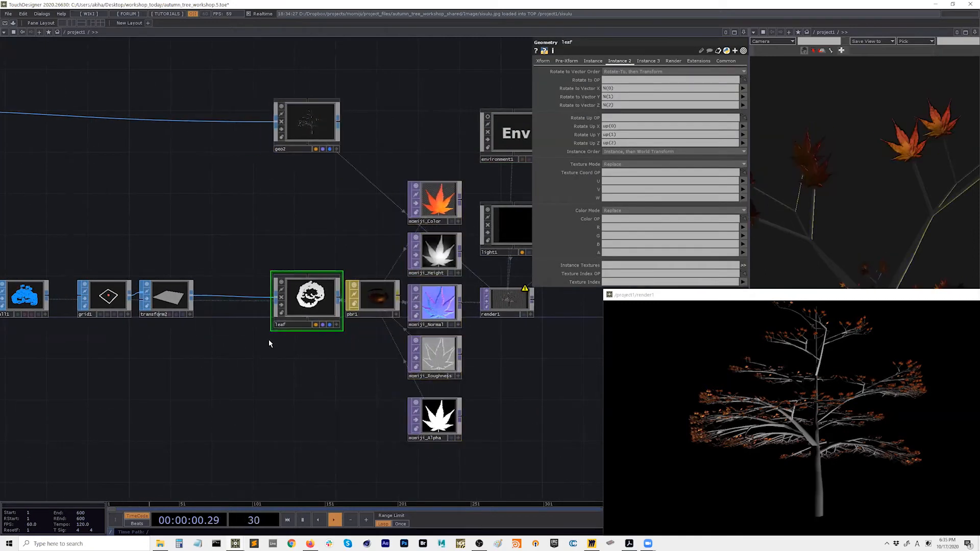
Insert an Attribute Create operator between transform2 and the leaf geometry, with Compute Normals and Compute Tangents turned on
drag(269, 344, 321, 340)
scroll(245, 297, up, 2)
right_click(245, 296)
text(att)
click(144, 245)
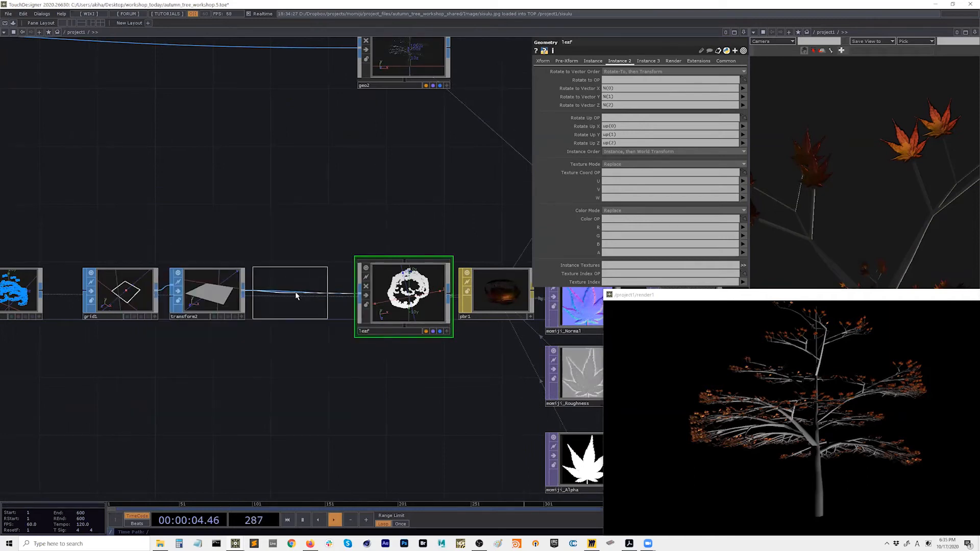
click(296, 295)
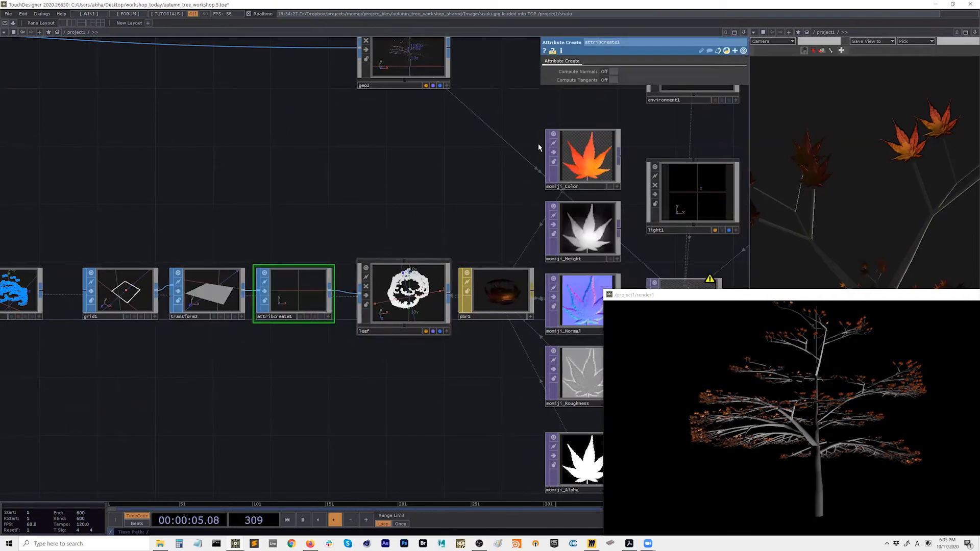
click(606, 81)
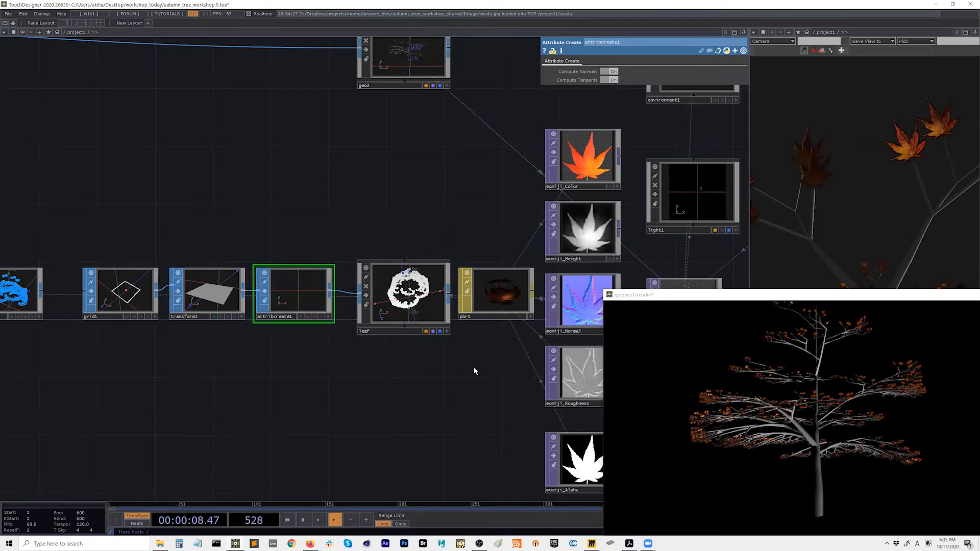
Check the render node for remaining warnings and move the floating render preview to inspect the tree
drag(474, 372, 217, 368)
drag(337, 323, 331, 322)
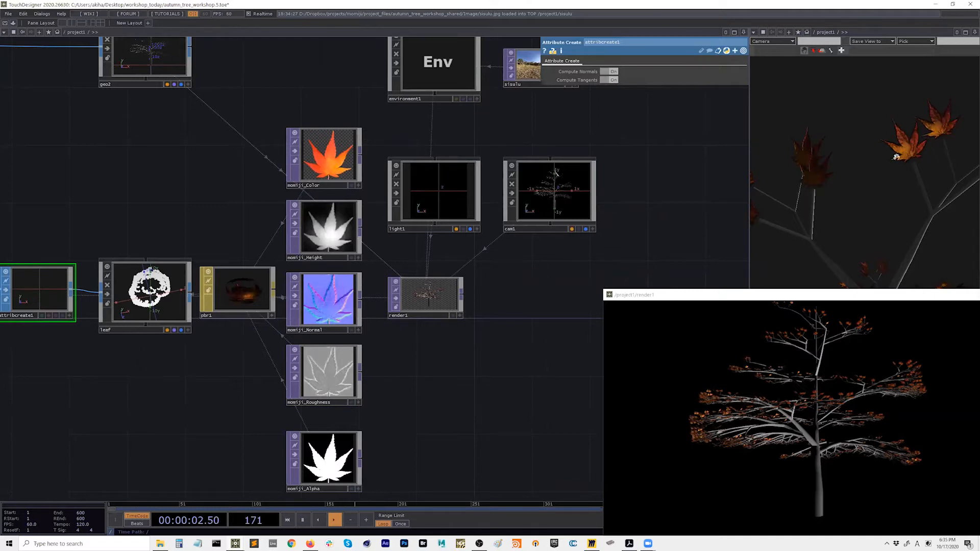
scroll(586, 245, down, 3)
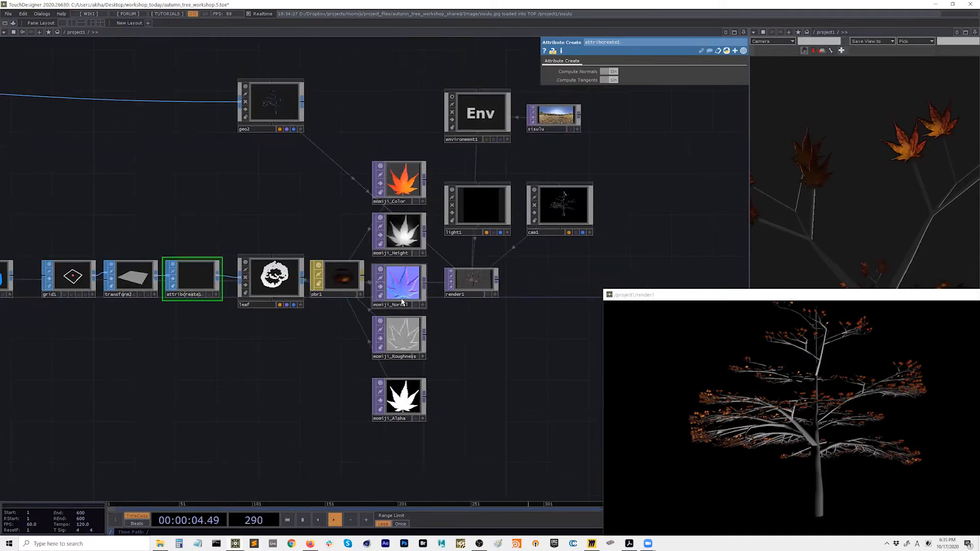
drag(528, 377, 522, 372)
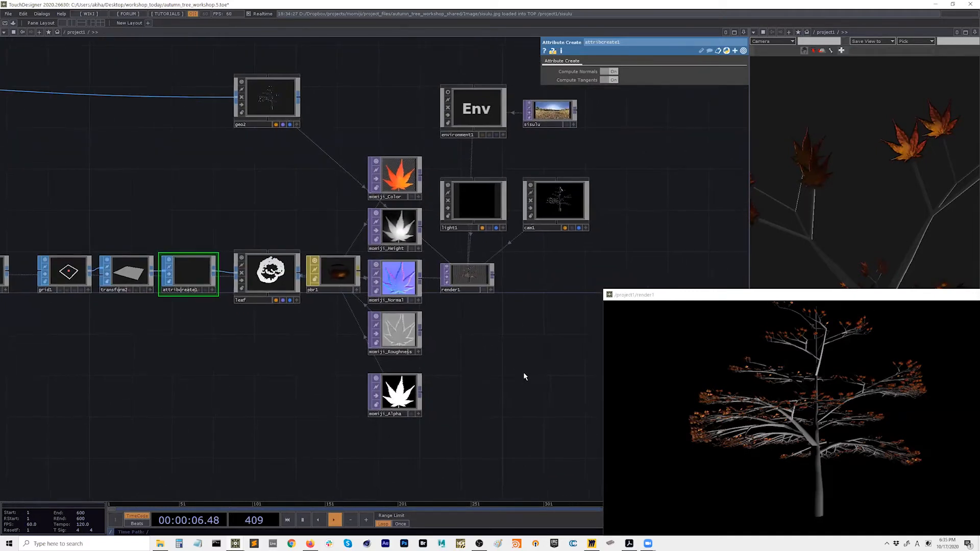
click(693, 295)
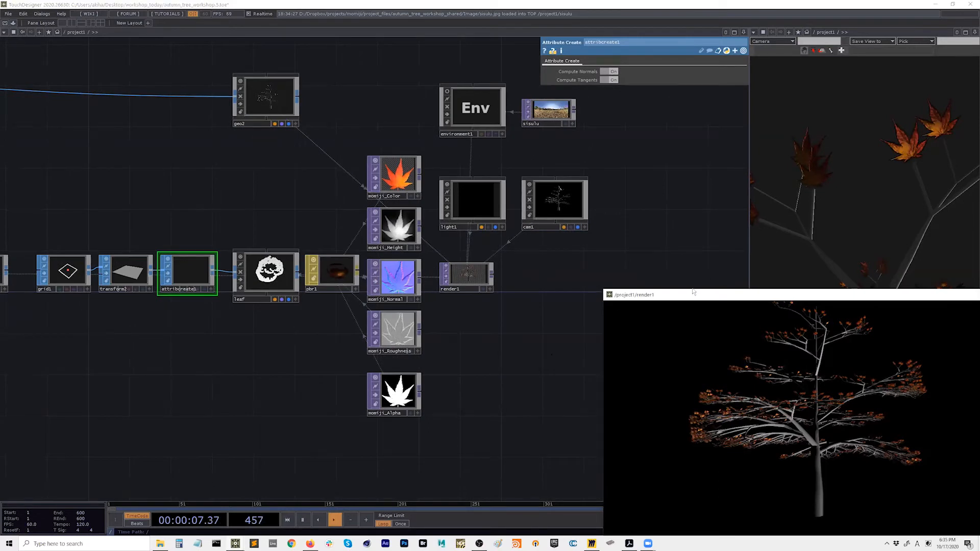
drag(693, 292, 642, 267)
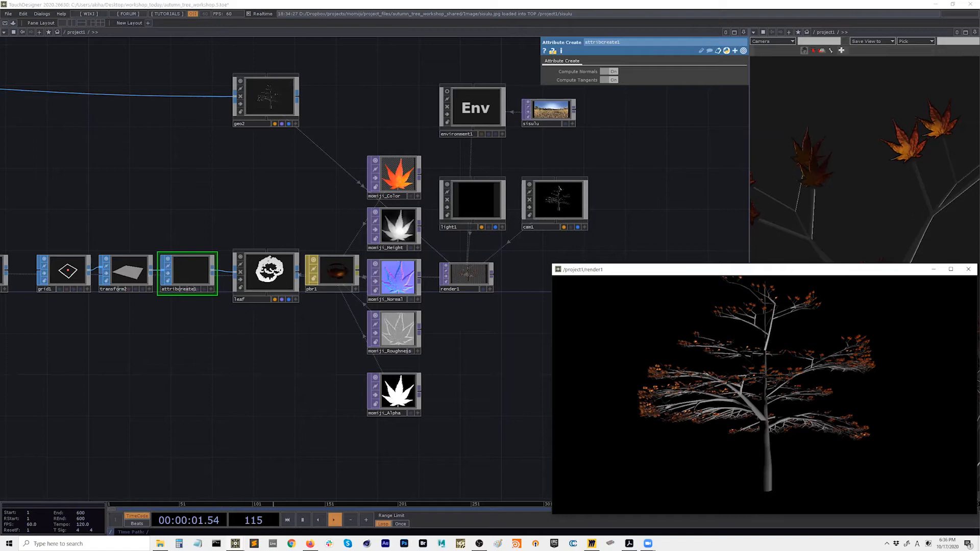
Examine the leaf instances in the leaf geometry's active viewer from several angles, in wireframe and shaded display
scroll(266, 278, up, 10)
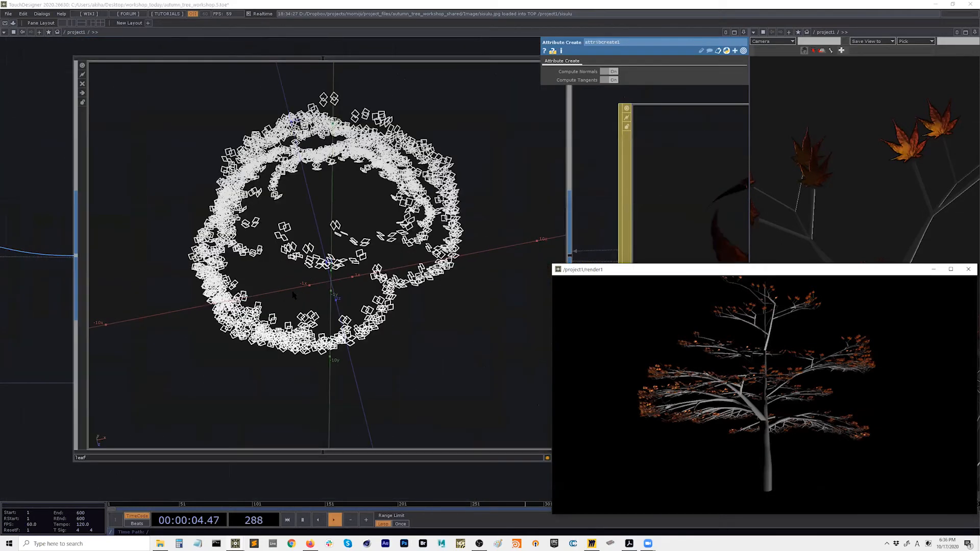
drag(437, 485, 389, 483)
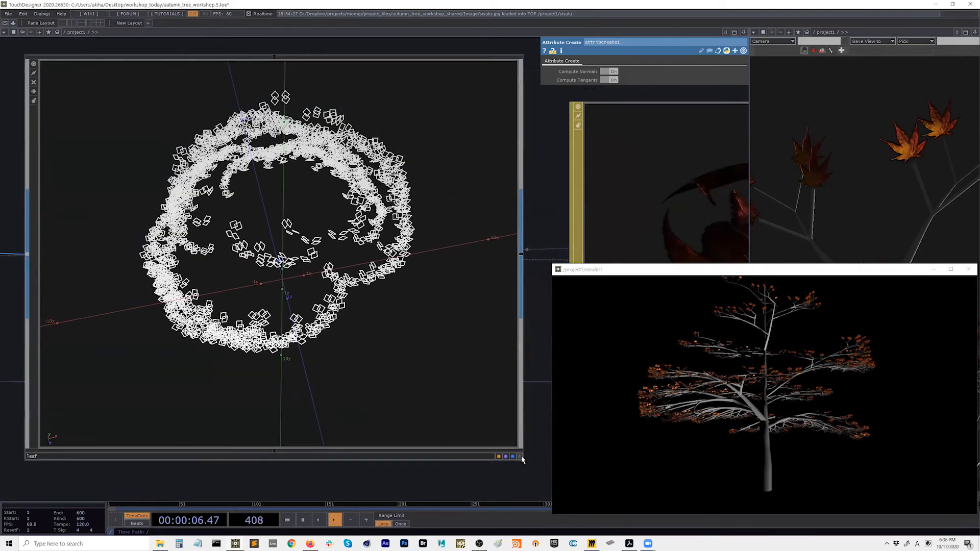
click(521, 457)
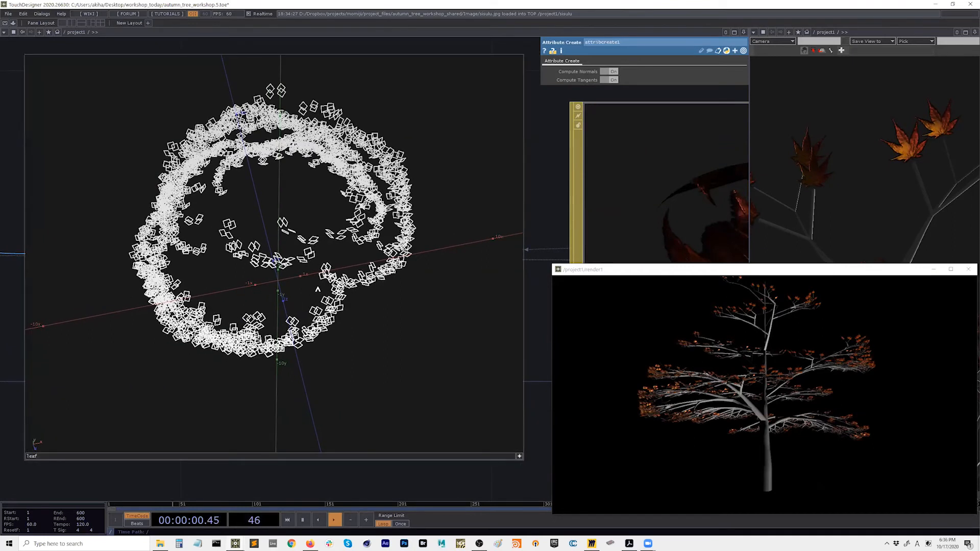
key(w)
mouse_move(306, 307)
mouse_down()
mouse_move(270, 221)
mouse_move(330, 286)
mouse_move(388, 268)
mouse_move(363, 288)
mouse_up()
key(w)
key(w)
key(w)
key(w)
key(w)
mouse_move(267, 307)
mouse_down()
mouse_move(344, 344)
mouse_move(323, 334)
mouse_move(382, 318)
mouse_move(348, 271)
mouse_move(332, 341)
mouse_move(304, 328)
mouse_move(314, 347)
mouse_move(343, 343)
mouse_move(274, 354)
mouse_move(318, 336)
mouse_move(335, 312)
mouse_move(328, 305)
mouse_move(326, 323)
mouse_up()
key(w)
key(w)
key(w)
key(w)
key(w)
key(w)
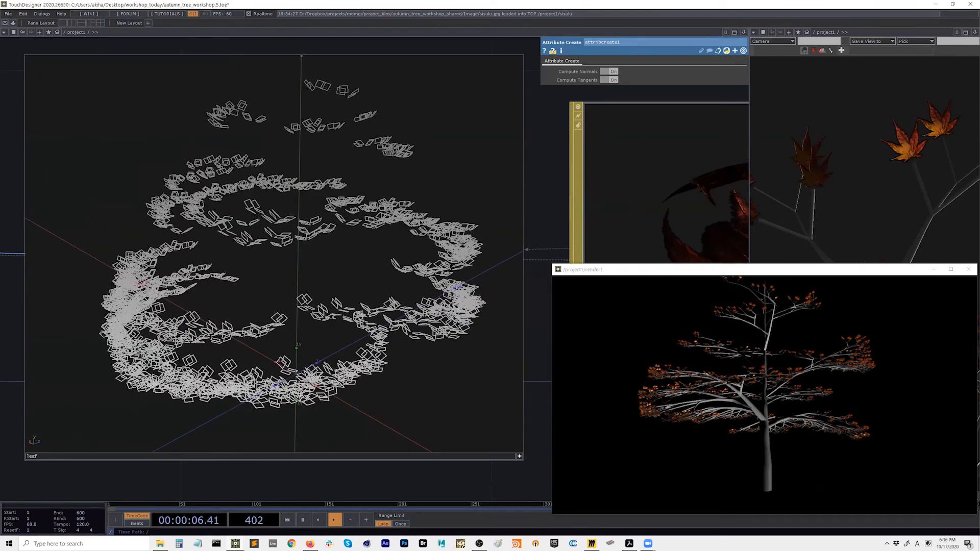
key(w)
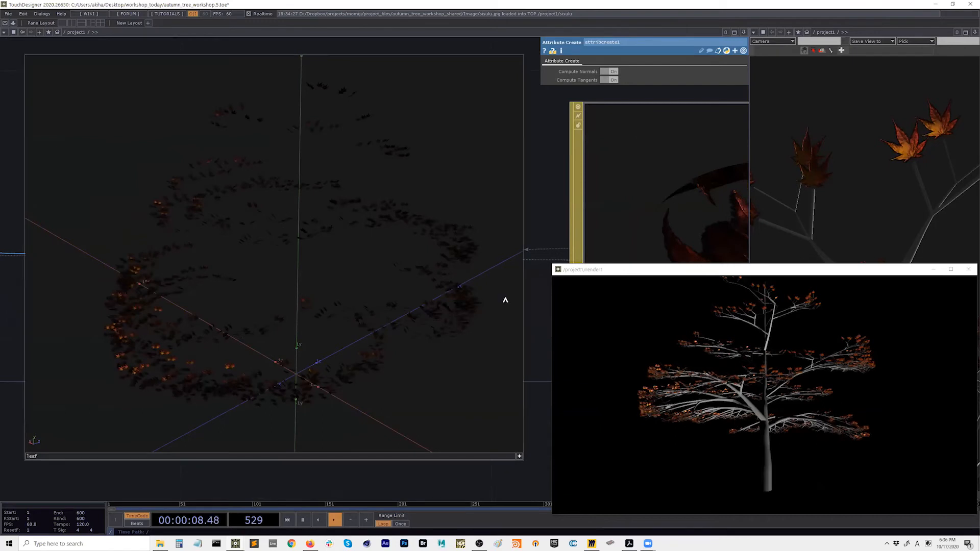
Enlarge the leaves by setting the Size of grid1 to 0.3 by 0.3, and check them on the tree
scroll(511, 299, down, 3)
scroll(511, 299, down, 5)
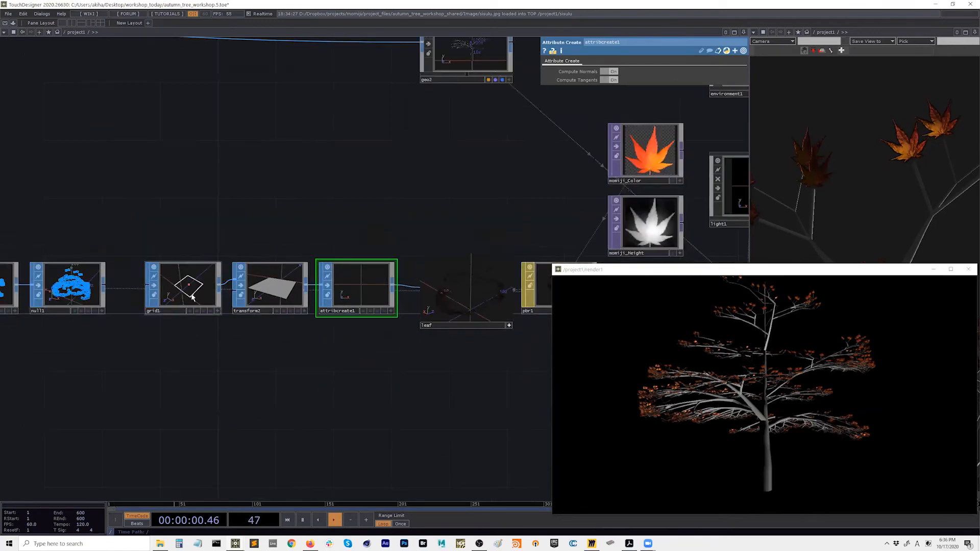
click(182, 287)
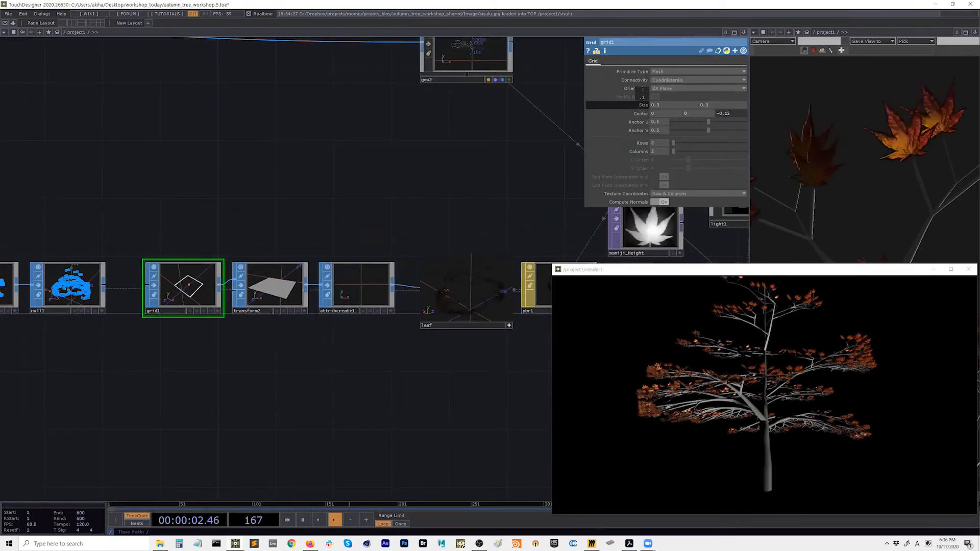
middle_drag(642, 104, 656, 105)
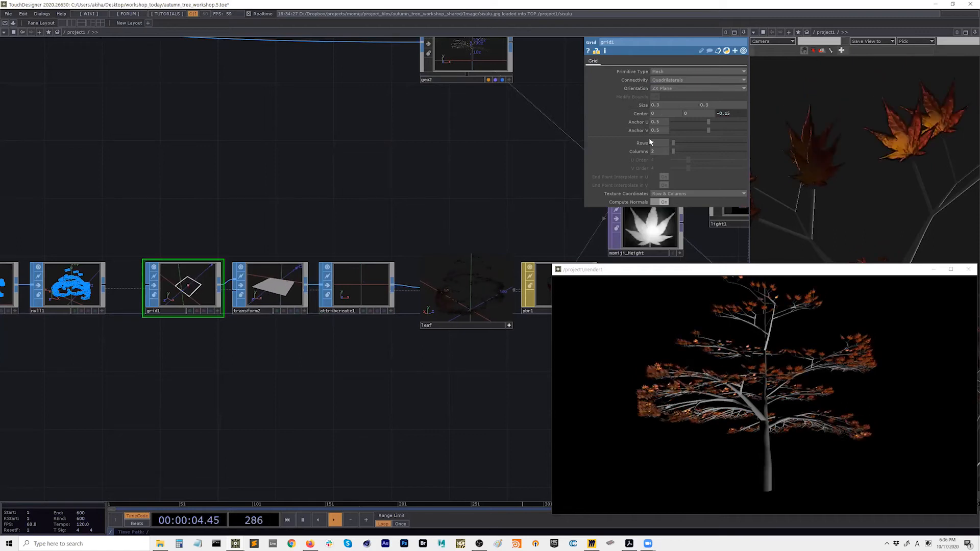
drag(832, 179, 862, 200)
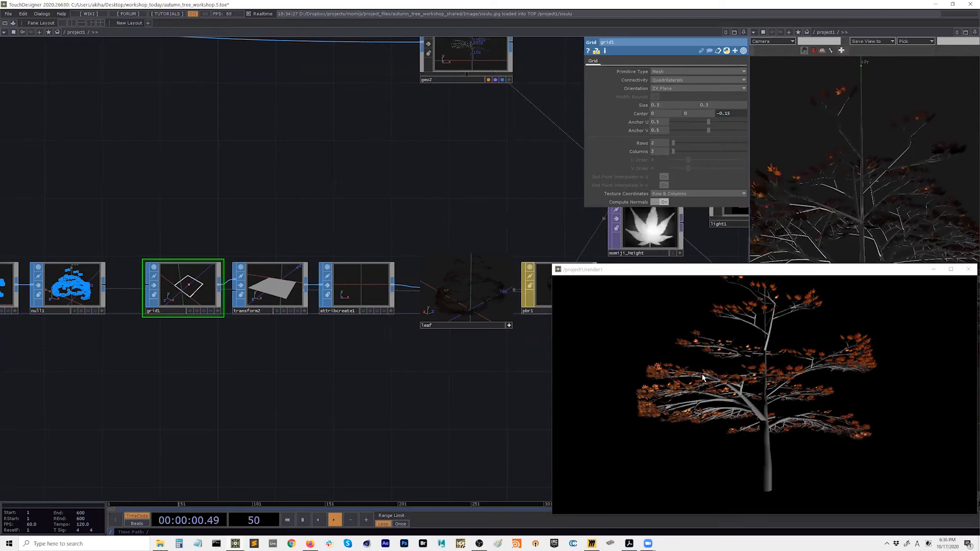
Switch the leaf geometry's node viewer back to wireframe display and leave the viewer inactive
mouse_move(298, 421)
mouse_down()
mouse_move(311, 432)
mouse_move(283, 414)
mouse_up()
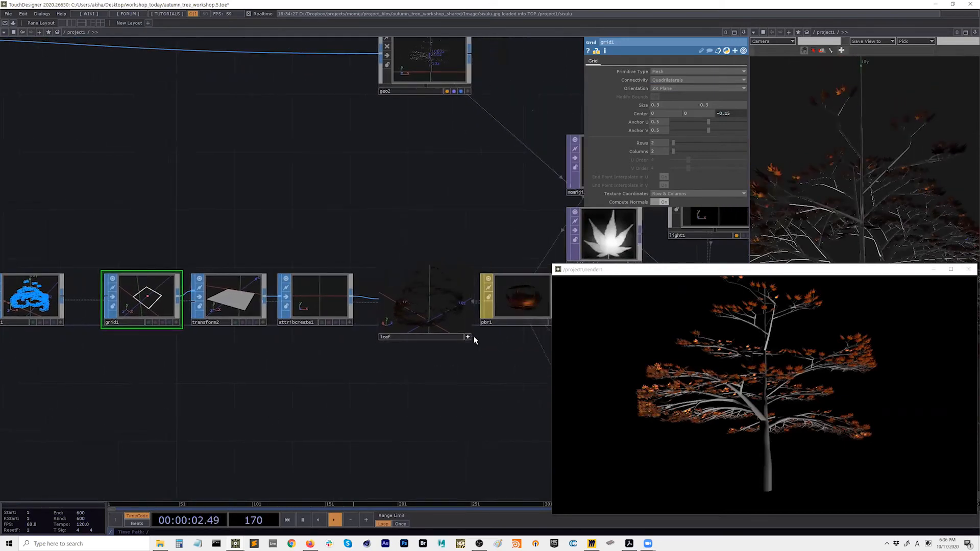
click(467, 336)
drag(462, 379, 440, 385)
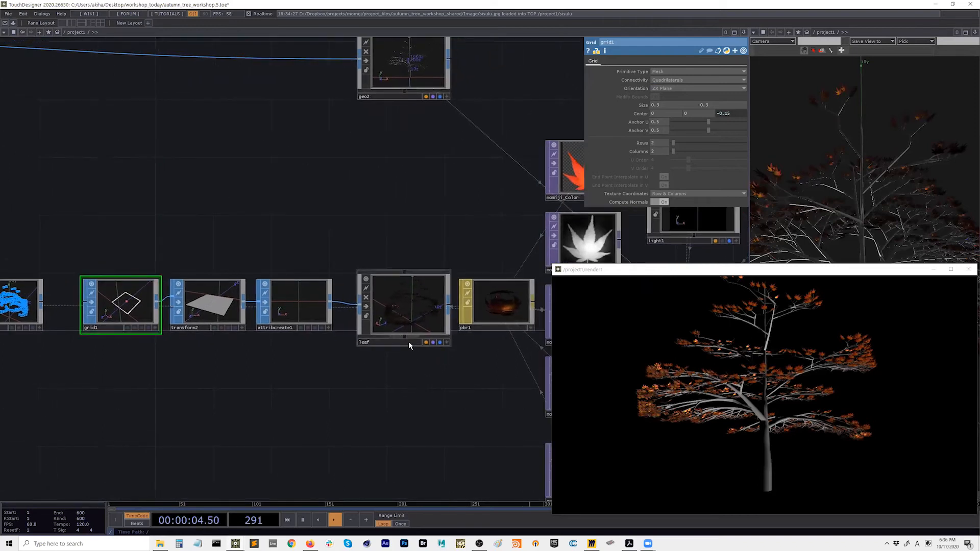
click(399, 312)
click(543, 61)
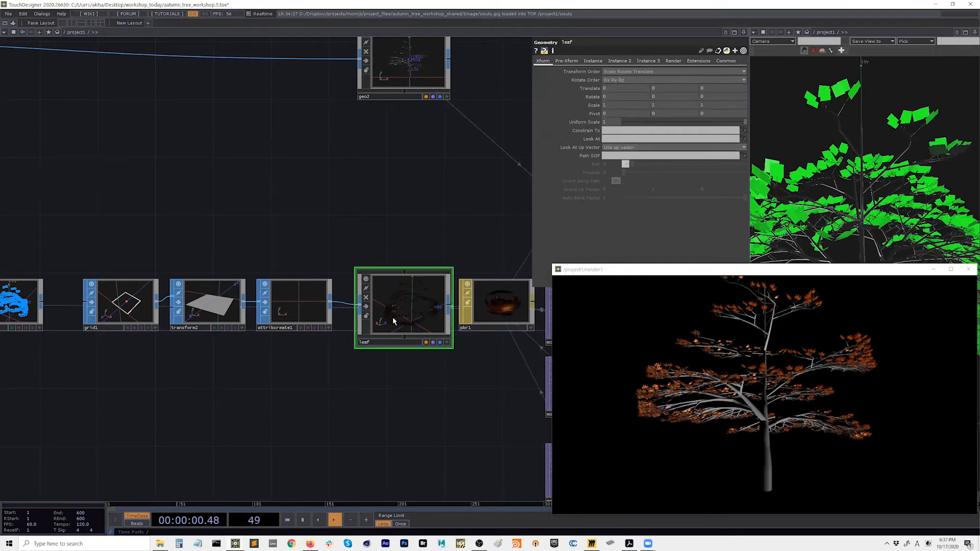
click(447, 347)
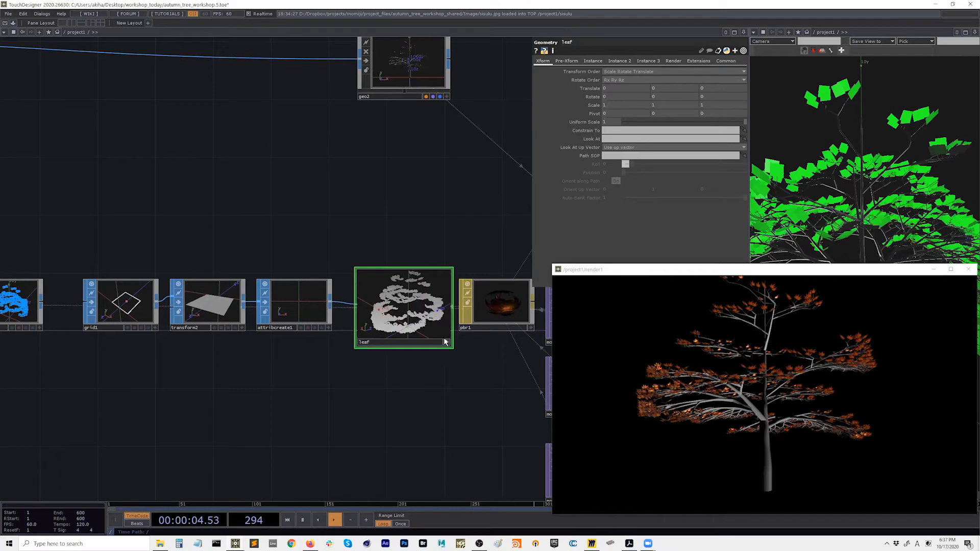
click(445, 342)
drag(409, 366, 373, 367)
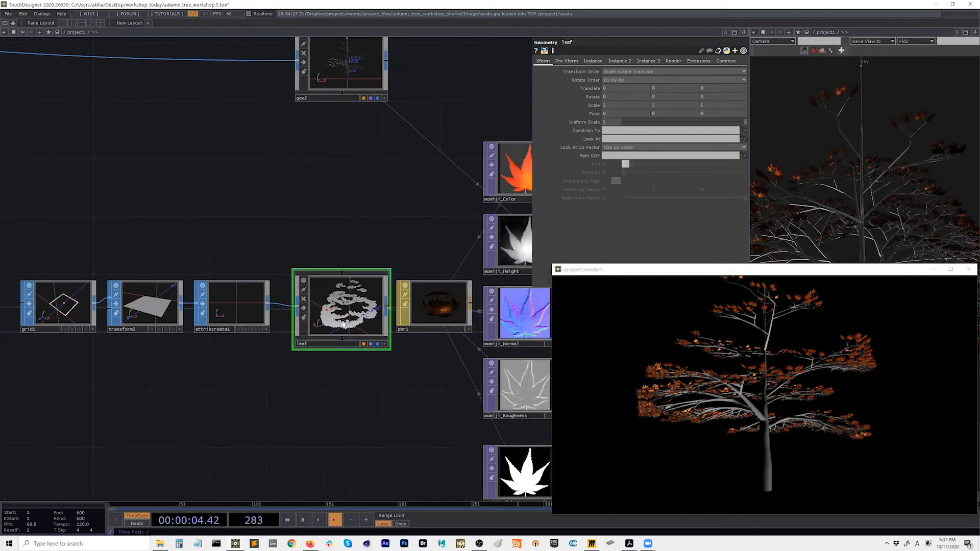
Toggle the leaf geometry's Instancing off and back on to compare the single source leaf with its instances
scroll(347, 321, up, 4)
scroll(373, 317, down, 2)
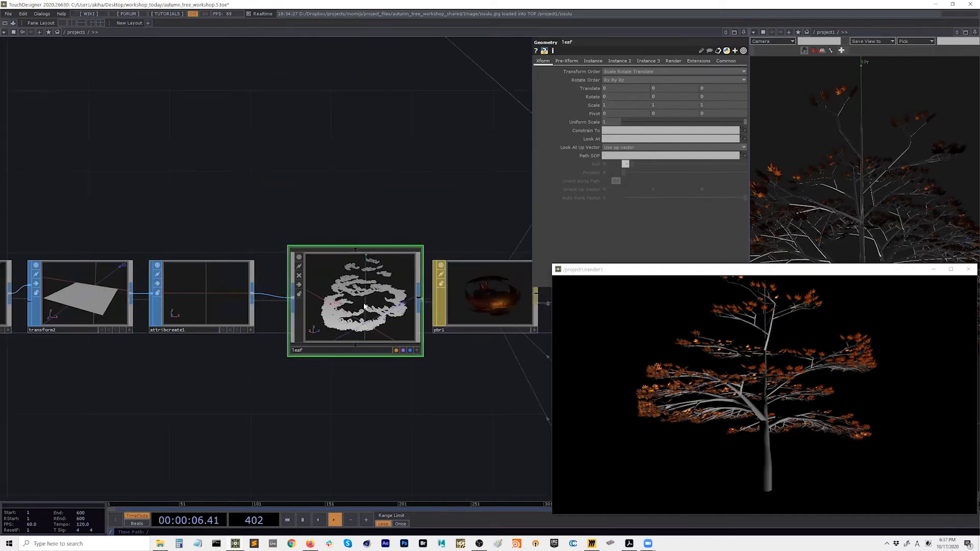
click(366, 306)
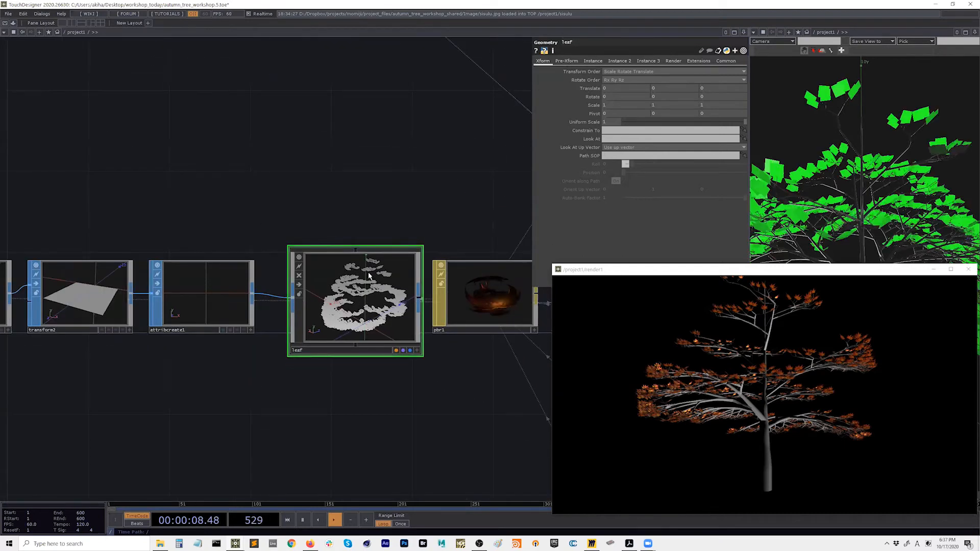
click(595, 61)
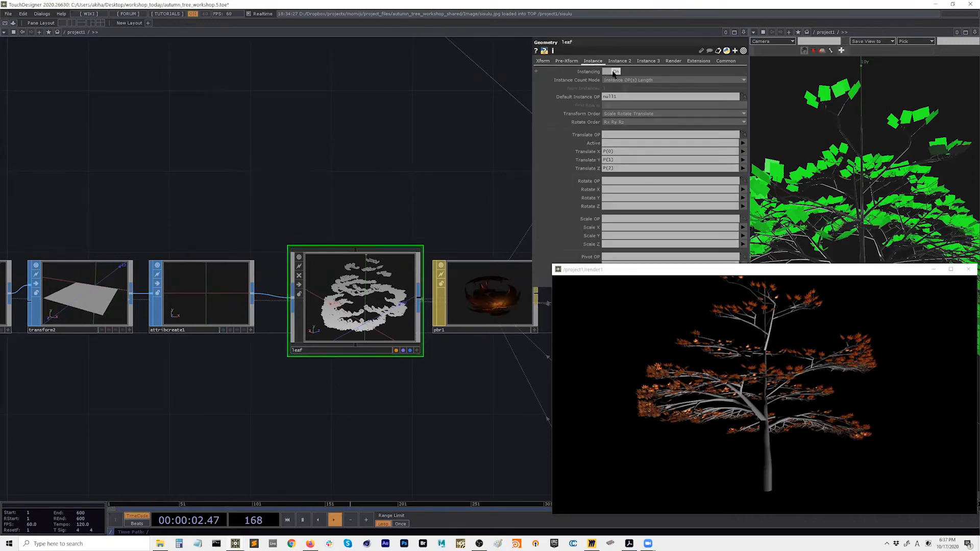
click(611, 72)
click(610, 72)
click(611, 72)
click(611, 72)
scroll(466, 185, down, 3)
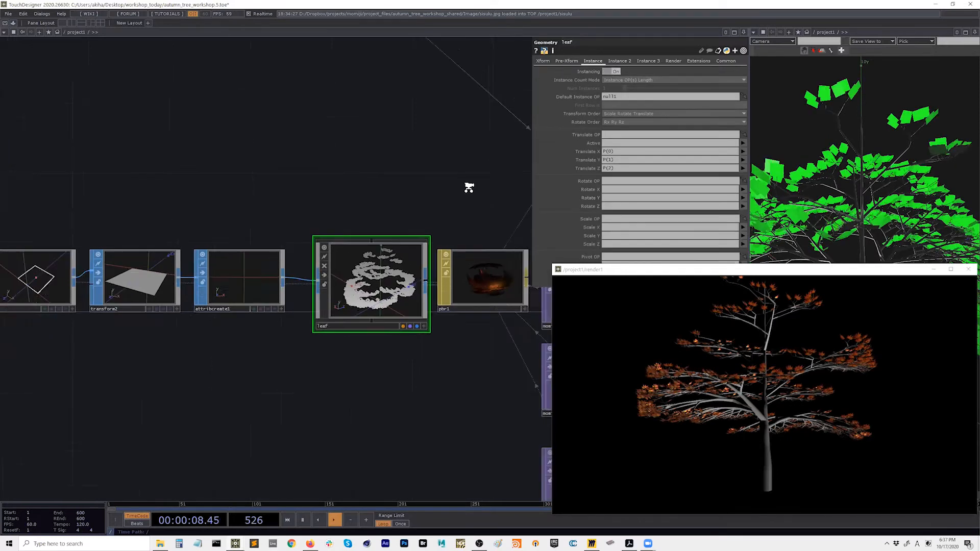
Check the leaf geometry's Default Instance OP against the null1 node that supplies its instance points
drag(243, 171, 346, 188)
scroll(433, 189, down, 3)
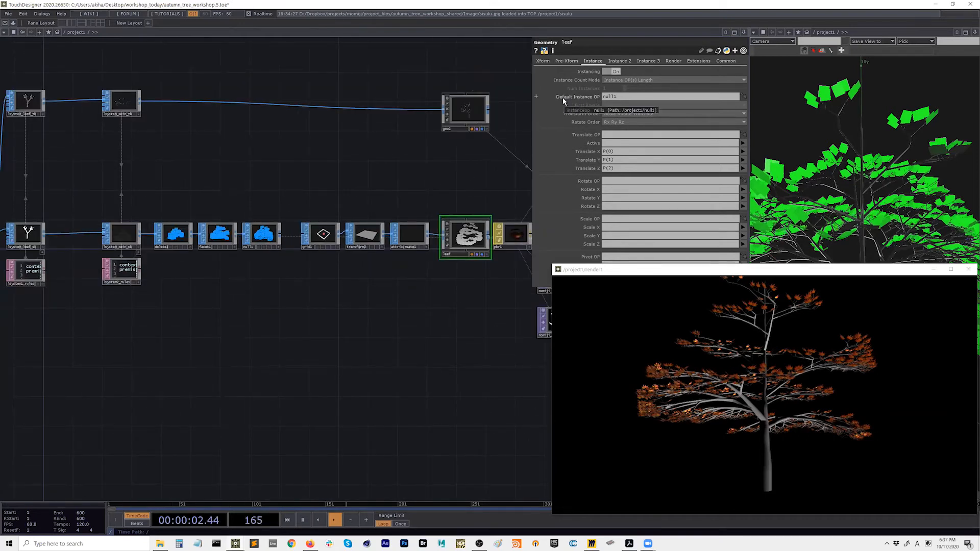
drag(310, 194, 347, 211)
click(300, 257)
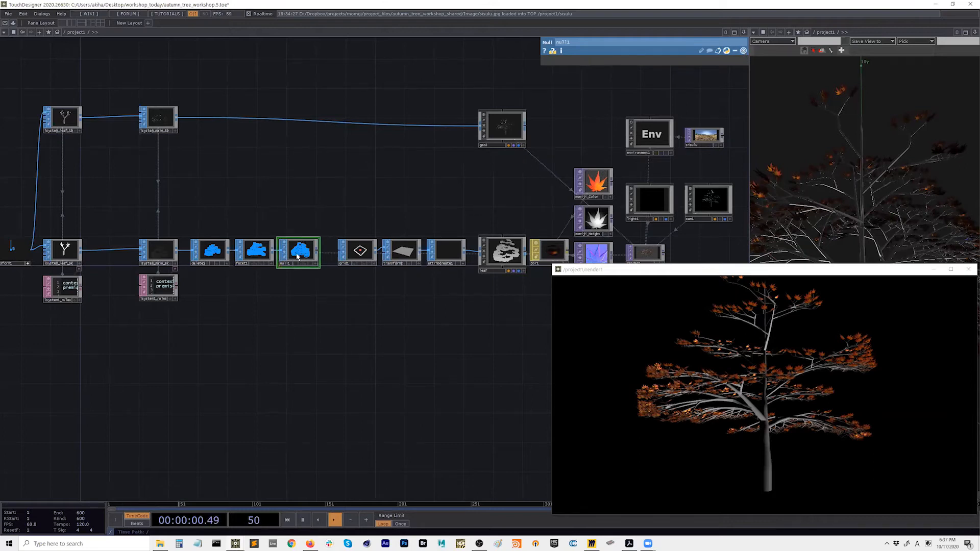
click(503, 251)
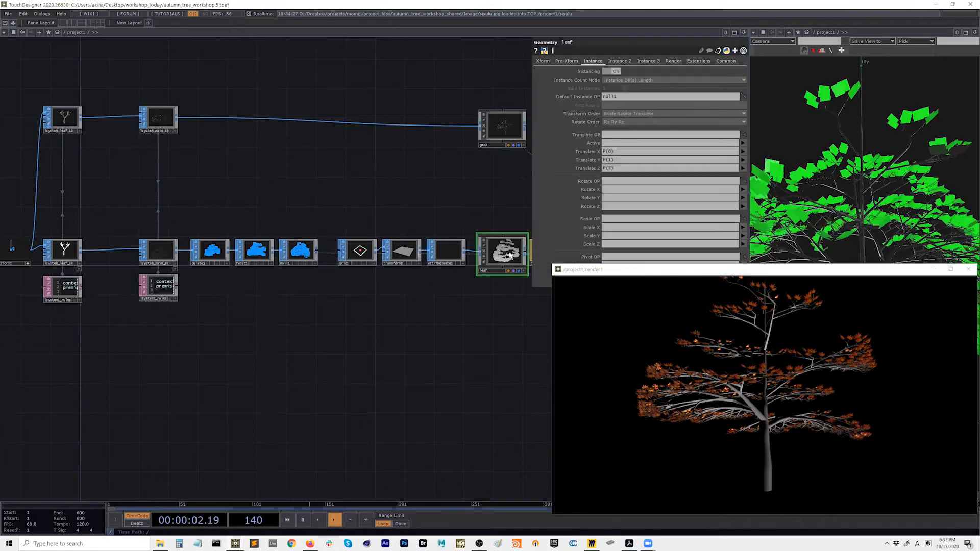
click(629, 98)
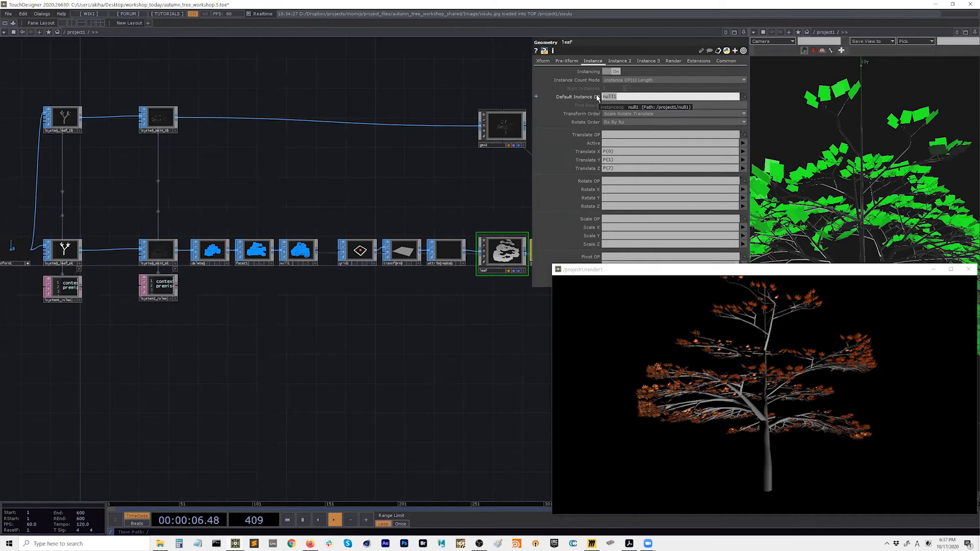
click(504, 254)
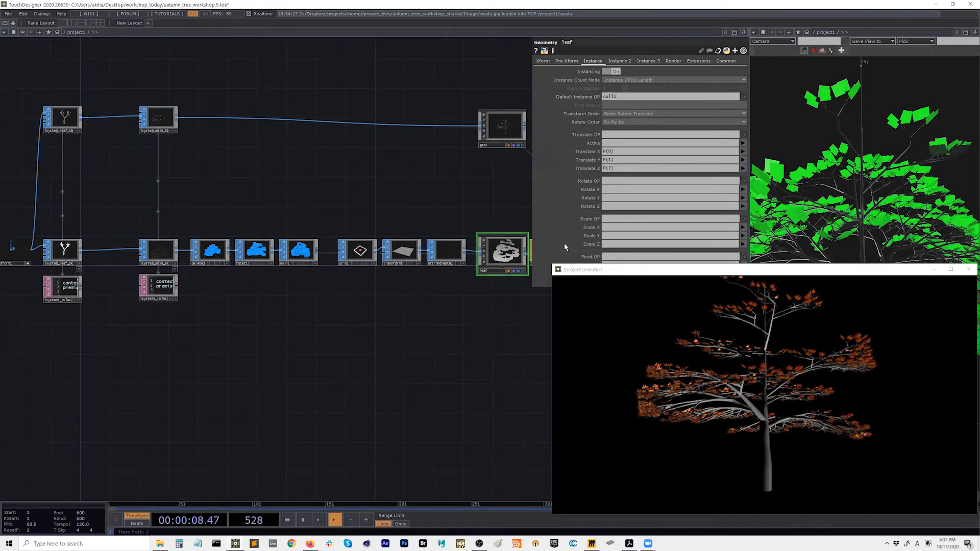
Move the floating render preview clear of the parameters and examine the leaf geometry's instance Translate X, Y and Z attributes
click(665, 267)
drag(655, 312, 655, 308)
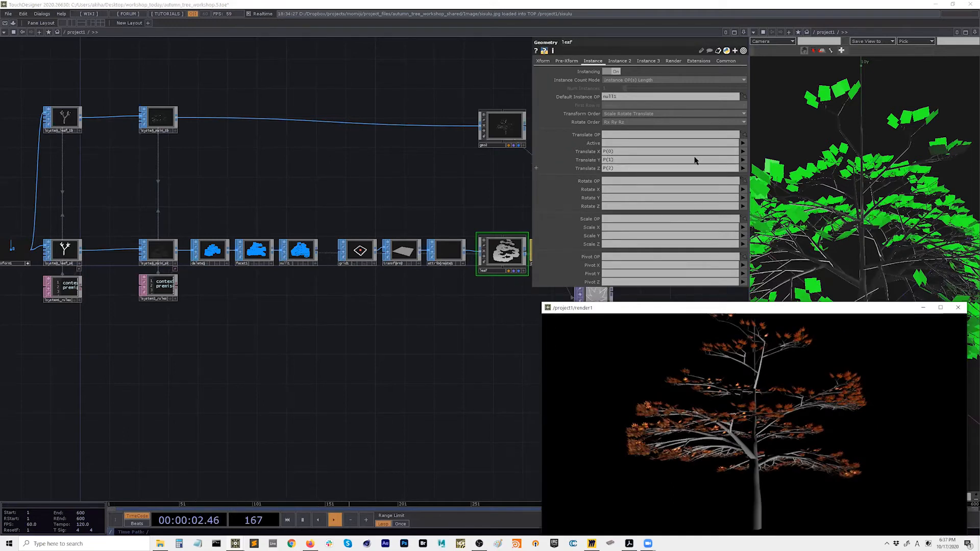
click(743, 153)
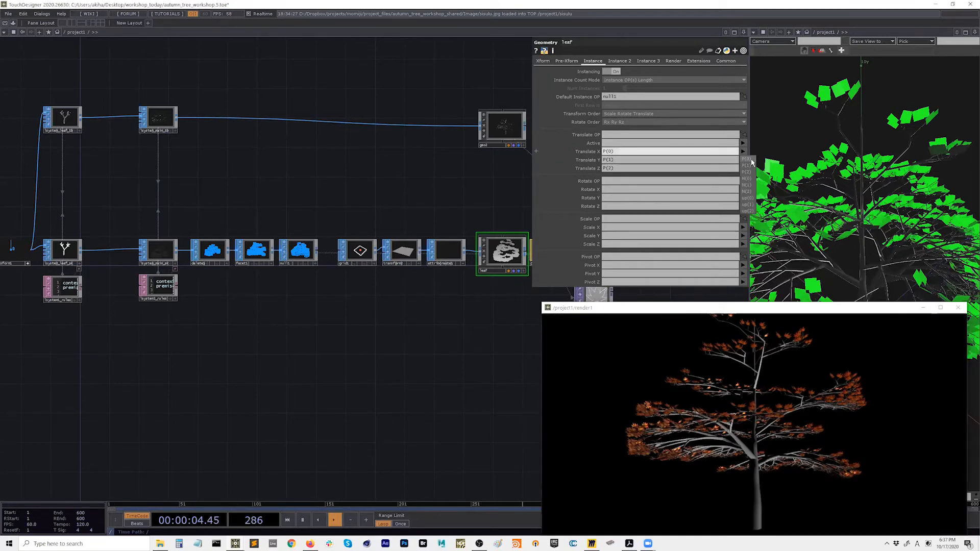
click(618, 169)
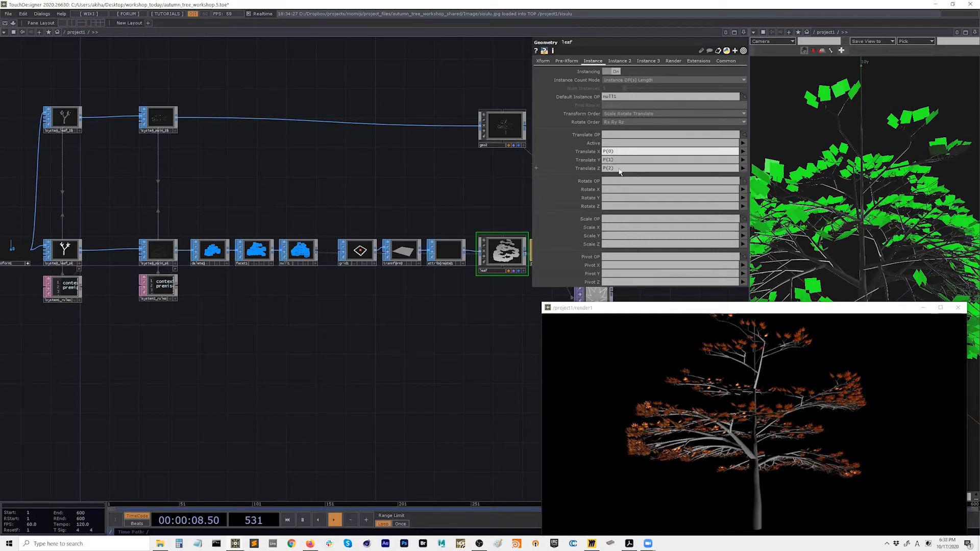
click(617, 168)
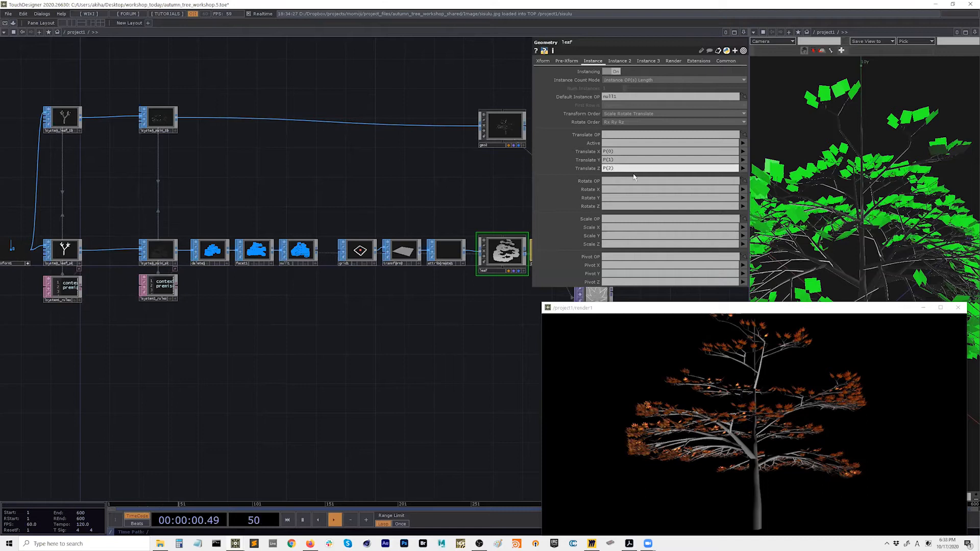
drag(468, 310, 410, 320)
scroll(458, 283, up, 10)
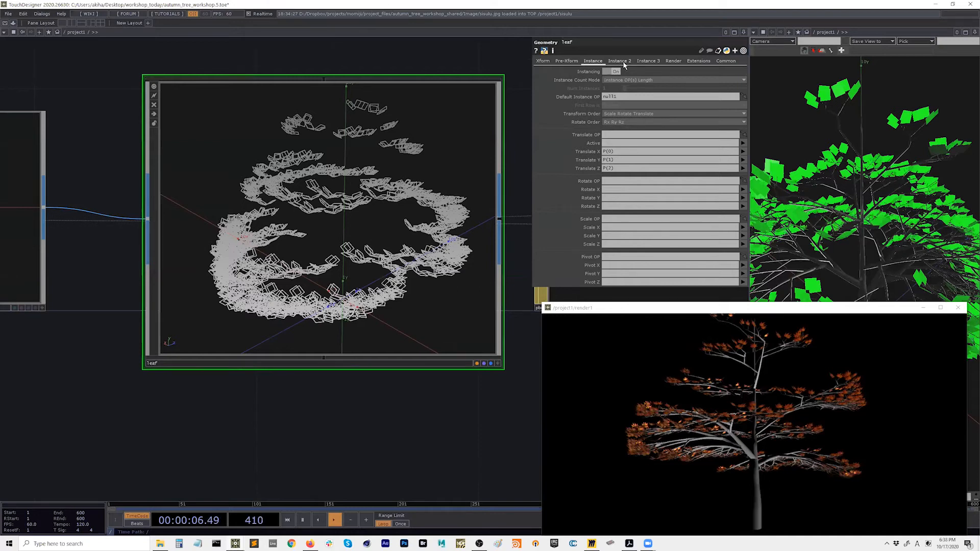
Review the attributes assigned to Rotate to Vector and Rotate Up for the leaf instances
click(620, 61)
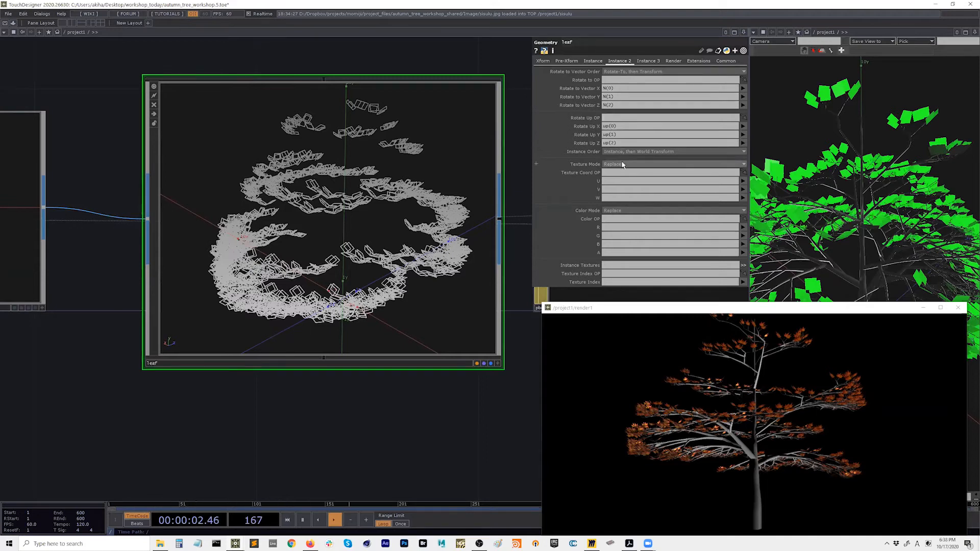
scroll(485, 279, down, 5)
scroll(484, 282, down, 6)
Try the Tube type on lsystem_main_sk and return it to Skeleton
drag(201, 320, 397, 329)
click(317, 281)
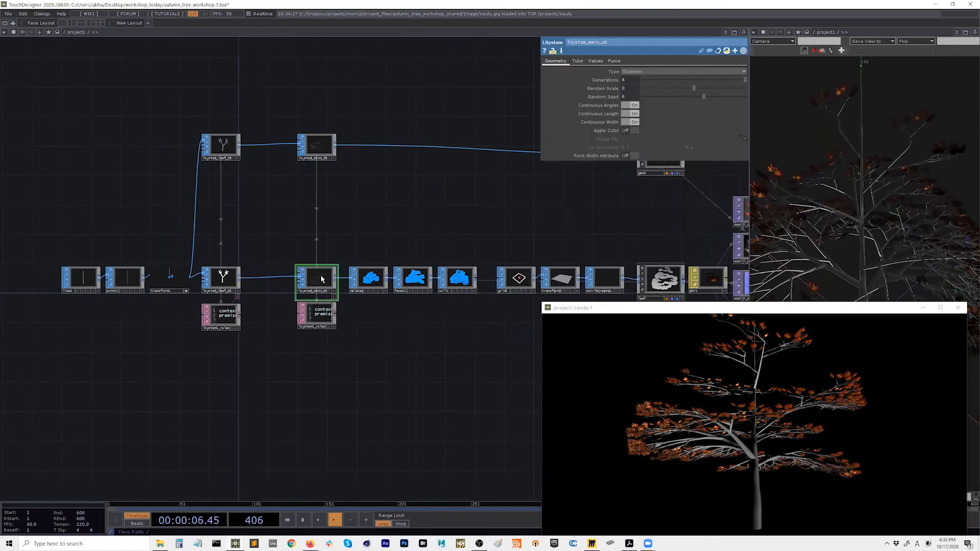
drag(334, 247, 317, 244)
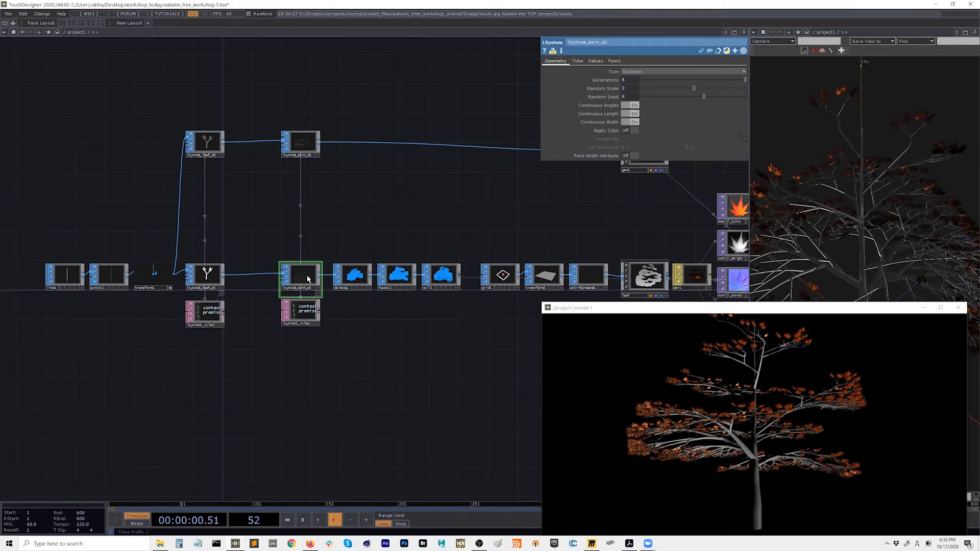
scroll(288, 281, up, 3)
right_drag(334, 209, 101, 293)
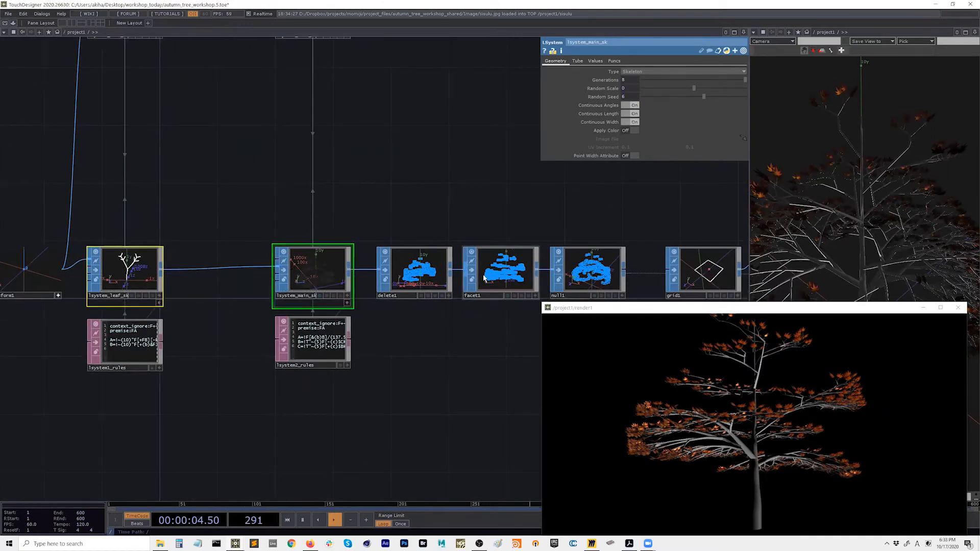
drag(422, 335, 386, 333)
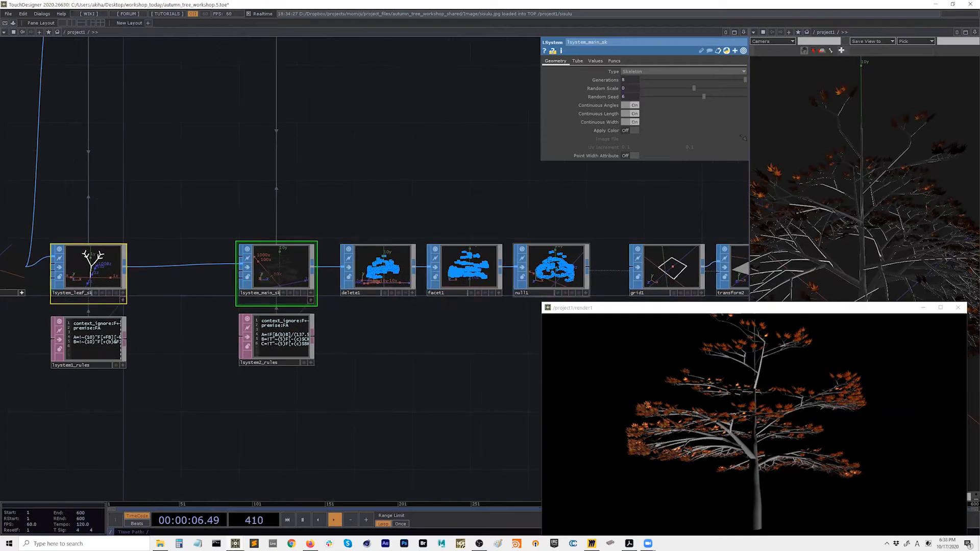
click(639, 73)
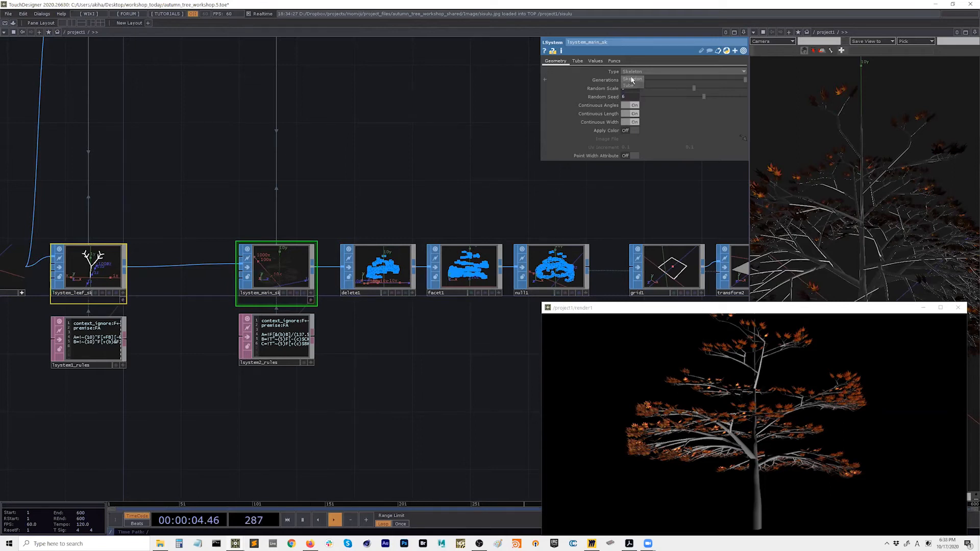
drag(382, 219, 343, 227)
click(650, 72)
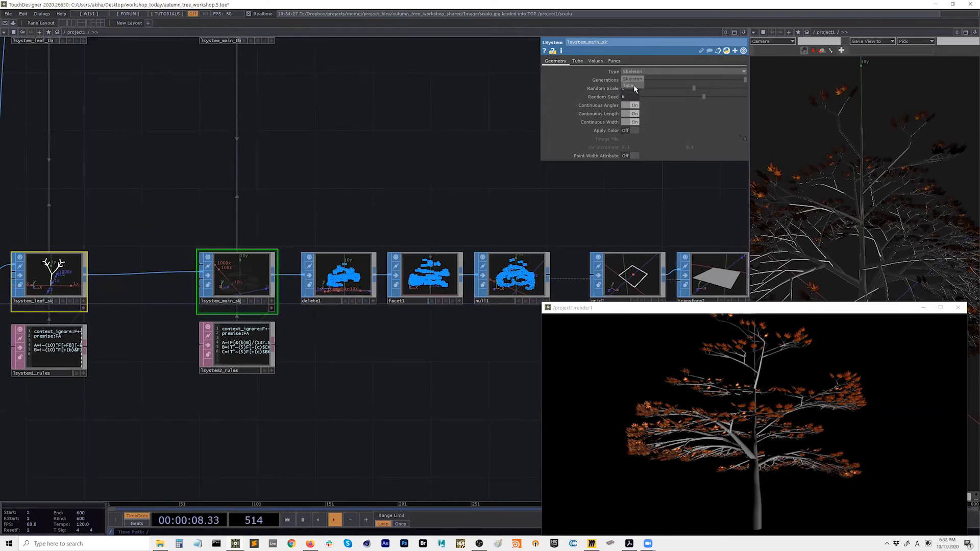
click(632, 85)
click(652, 72)
click(637, 80)
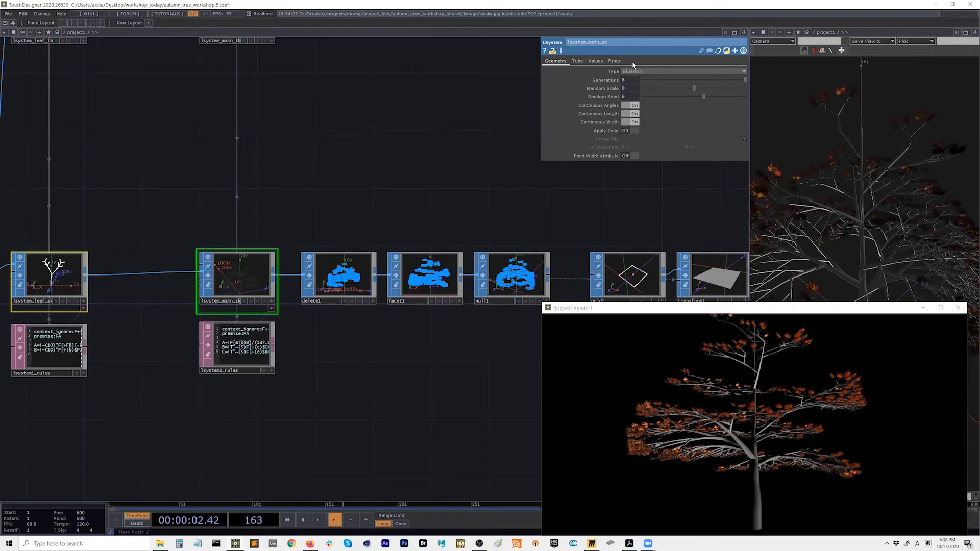
Trace the skeleton branch from lsystem_leaf_sk through delete1 and facet1 to null1
scroll(359, 221, down, 5)
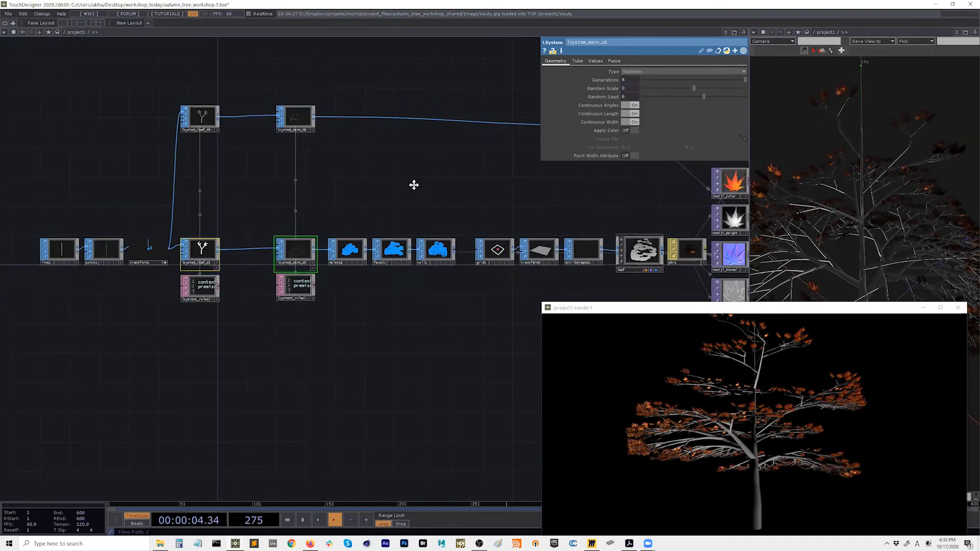
scroll(356, 218, up, 2)
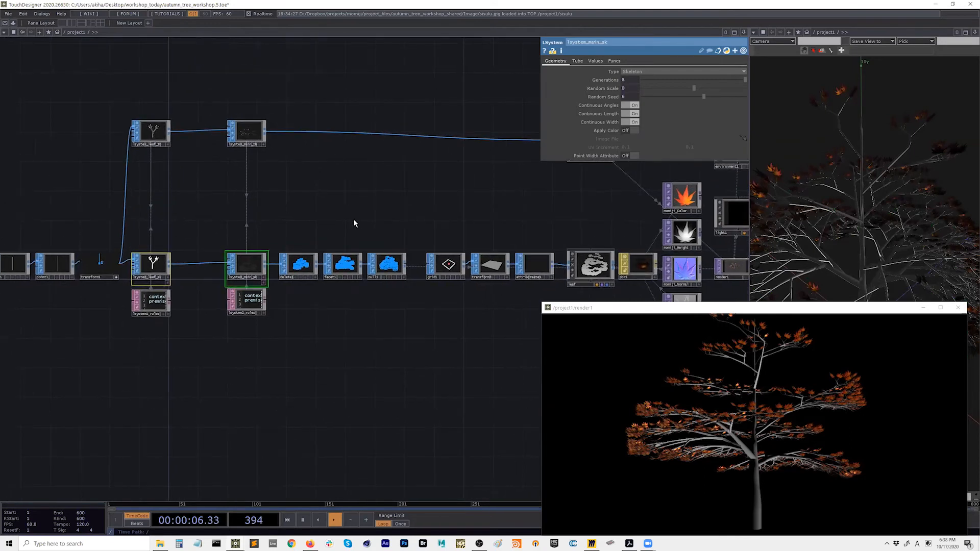
drag(135, 235, 553, 281)
right_drag(389, 233, 186, 268)
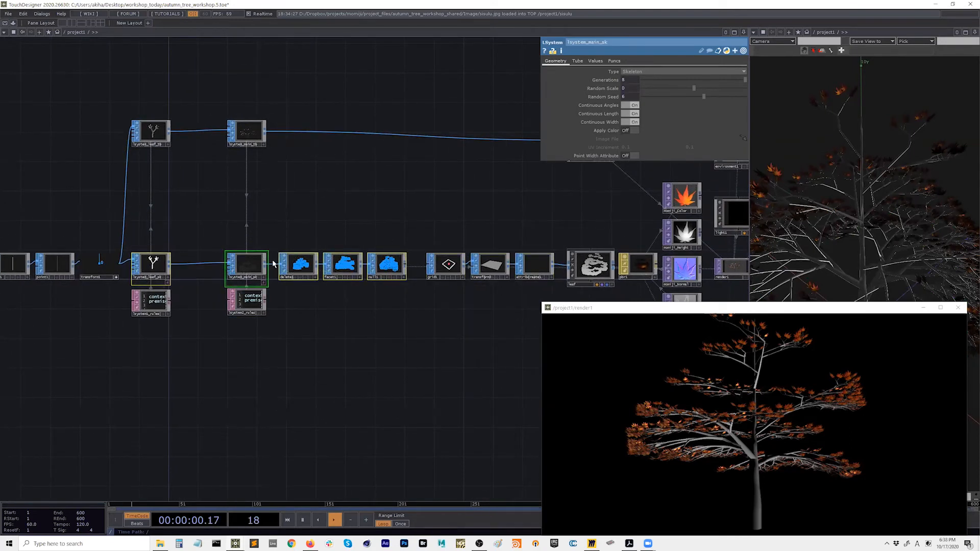
Follow the tube L-system branch to geo2 and the render1 setup, and reposition the floating render preview
click(246, 130)
drag(574, 181, 516, 223)
drag(543, 182, 543, 166)
drag(522, 222, 356, 223)
drag(371, 166, 371, 173)
drag(385, 236, 311, 231)
right_drag(526, 140, 345, 428)
drag(348, 309, 364, 321)
click(547, 240)
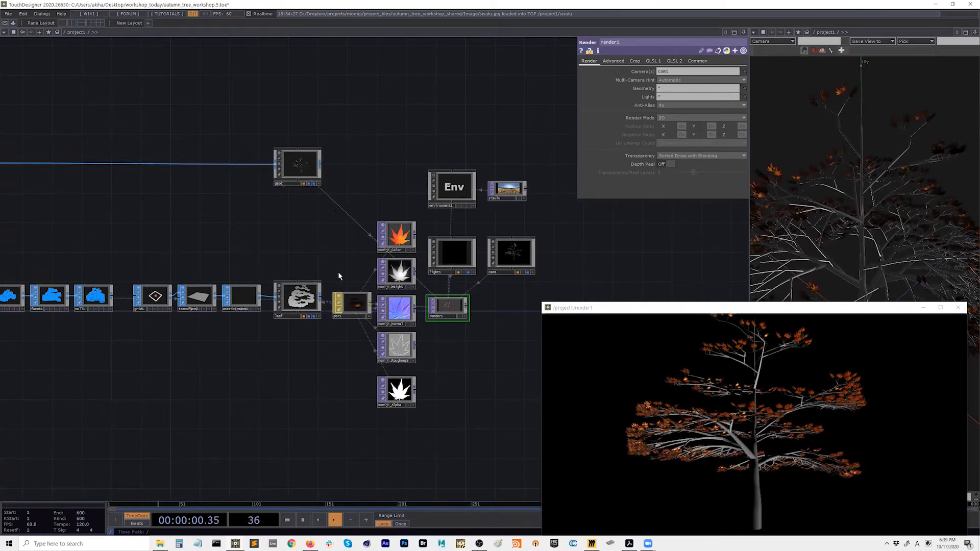
click(757, 309)
drag(757, 310, 759, 275)
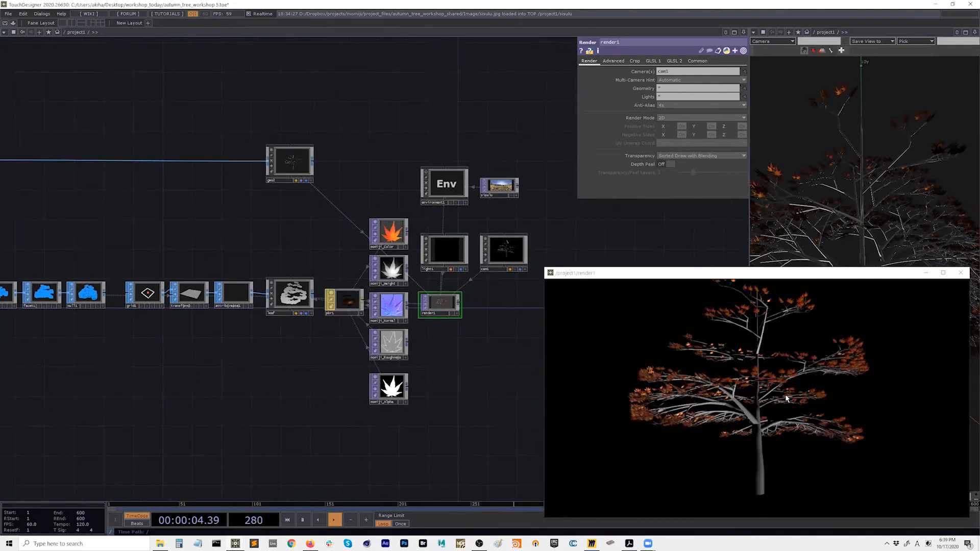
Create a second PBR material and place it beside the geo2 tree geometry
scroll(361, 193, up, 3)
scroll(327, 186, up, 2)
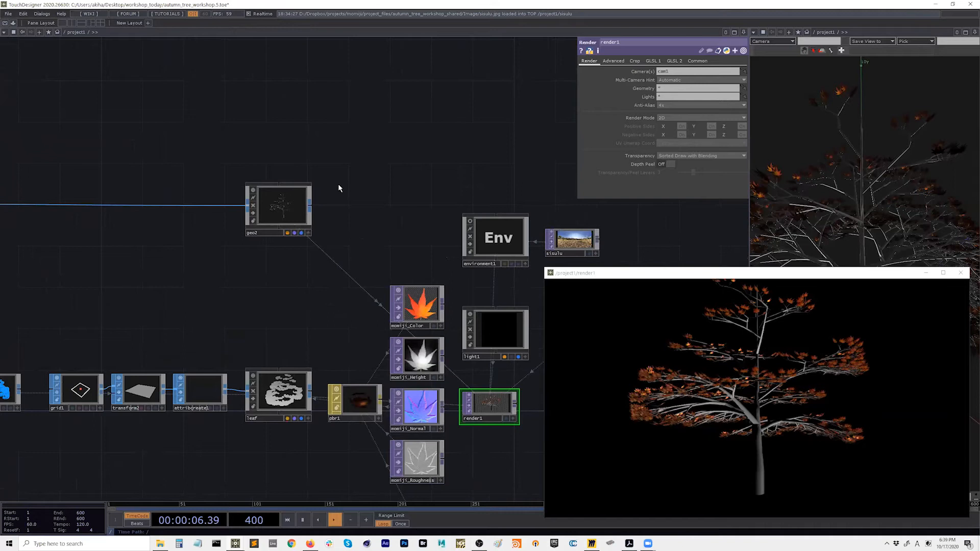
key(Tab)
text(pbr)
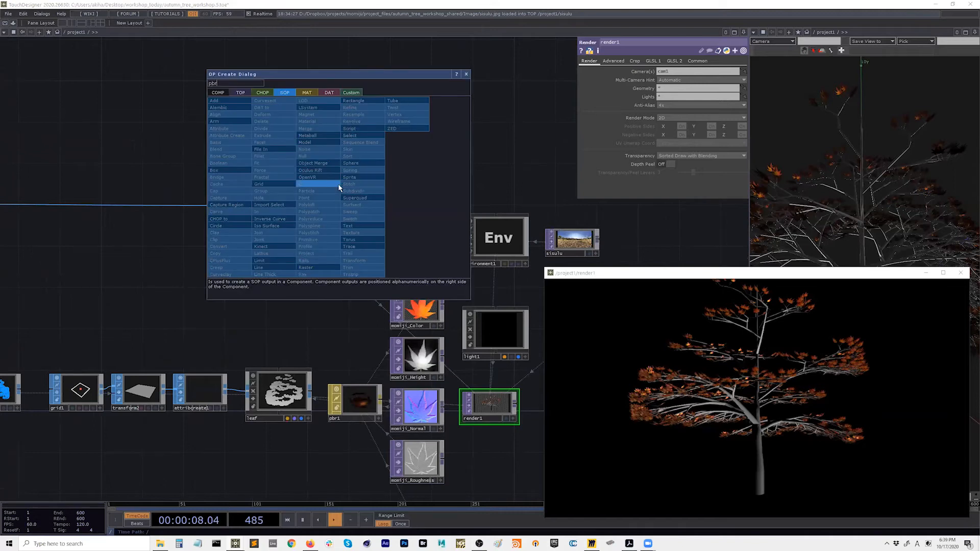
click(306, 93)
click(220, 128)
click(349, 214)
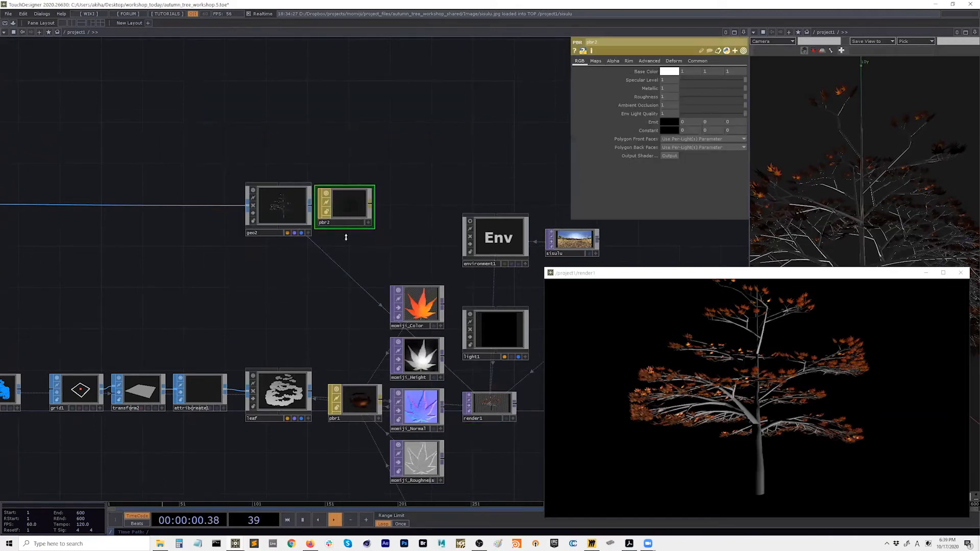
Assign the pbr2 material to geo2 and move the environment light and its sisulu texture closer to light1
drag(323, 203, 283, 199)
click(283, 197)
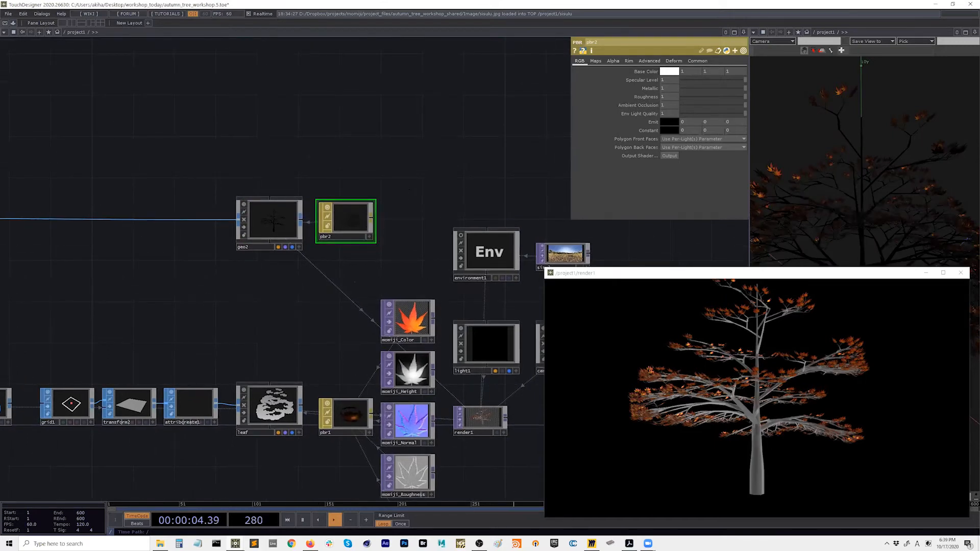
drag(360, 194, 312, 192)
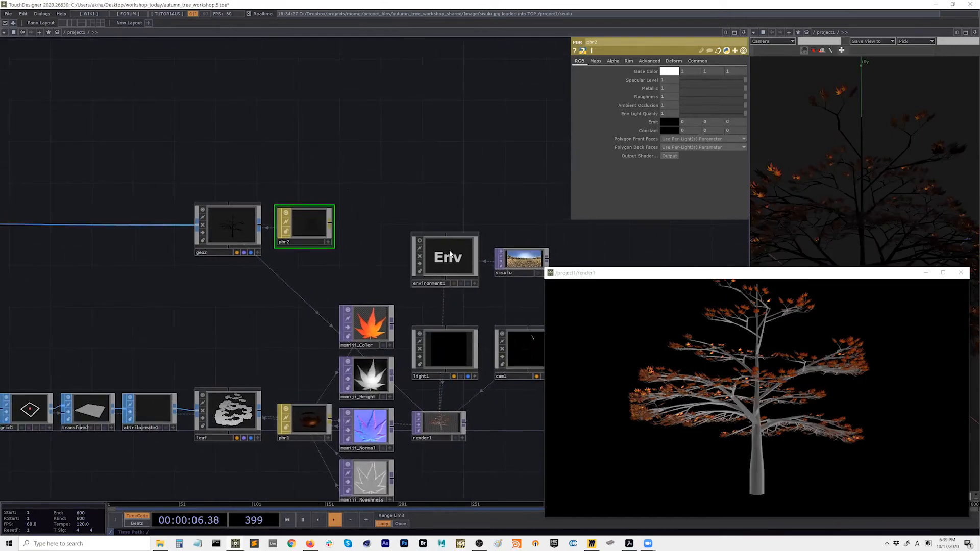
drag(520, 274, 519, 294)
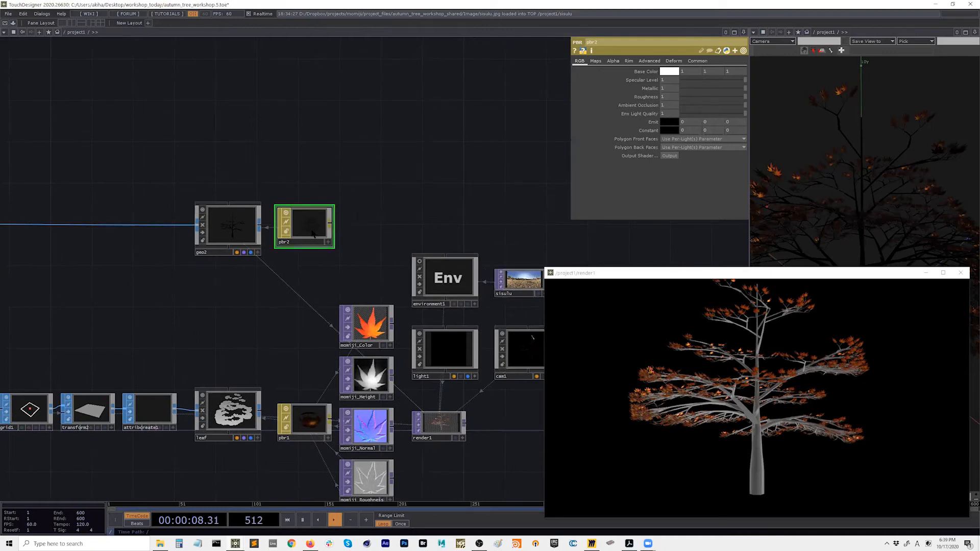
Set the Base Color of pbr2 to a dark brown of about 0.297, 0.263, 0.223 for the trunk and branches
click(669, 71)
click(890, 80)
click(888, 82)
mouse_move(890, 130)
mouse_down()
mouse_move(918, 126)
mouse_move(891, 134)
mouse_up()
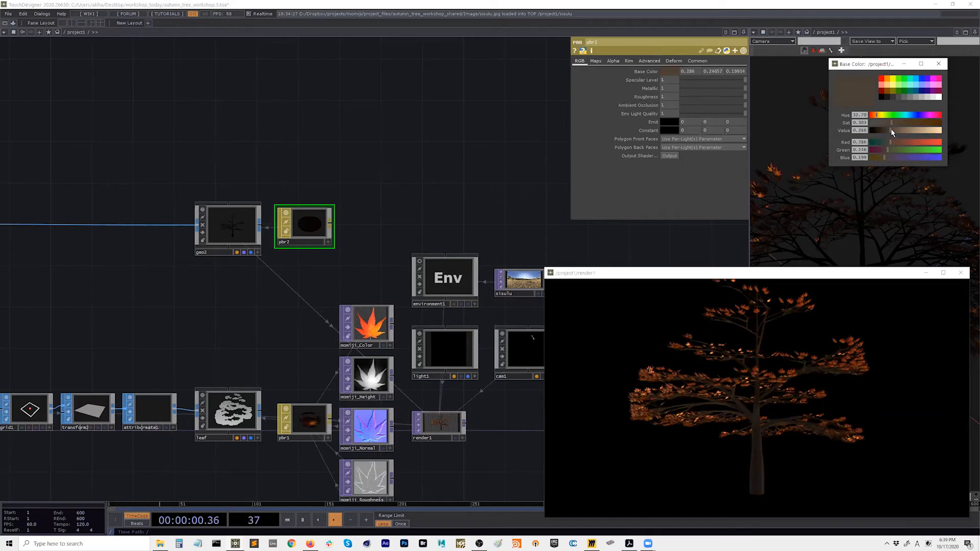
click(890, 123)
drag(890, 131, 887, 122)
drag(329, 287, 329, 257)
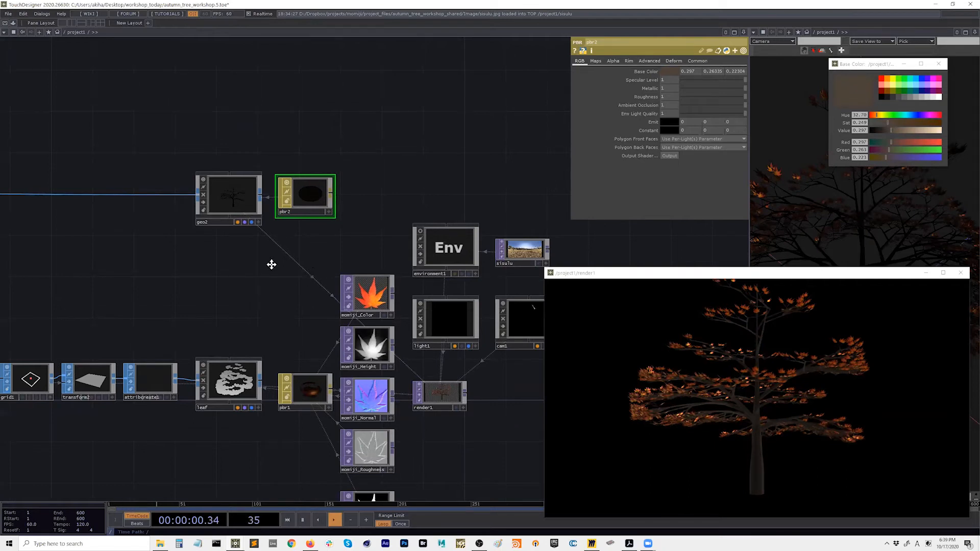
Shrink the floating render preview to uncover more of the network and close the Base Color picker
drag(272, 265, 297, 212)
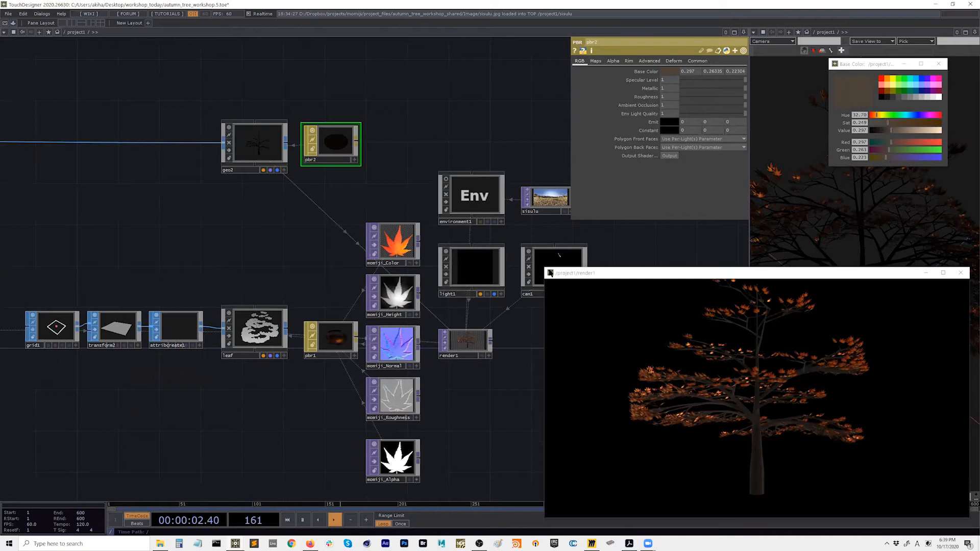
click(544, 269)
drag(545, 269, 577, 286)
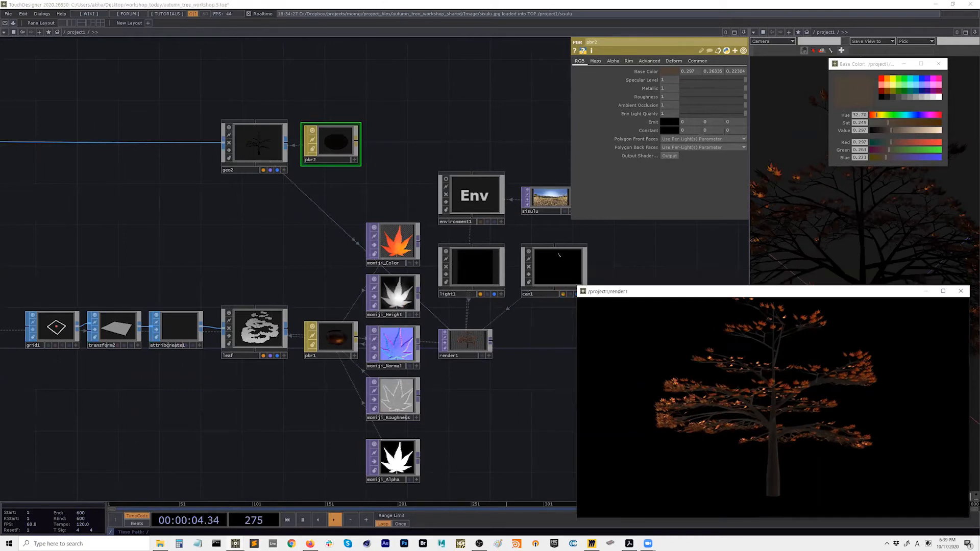
drag(506, 431, 547, 280)
scroll(547, 281, down, 2)
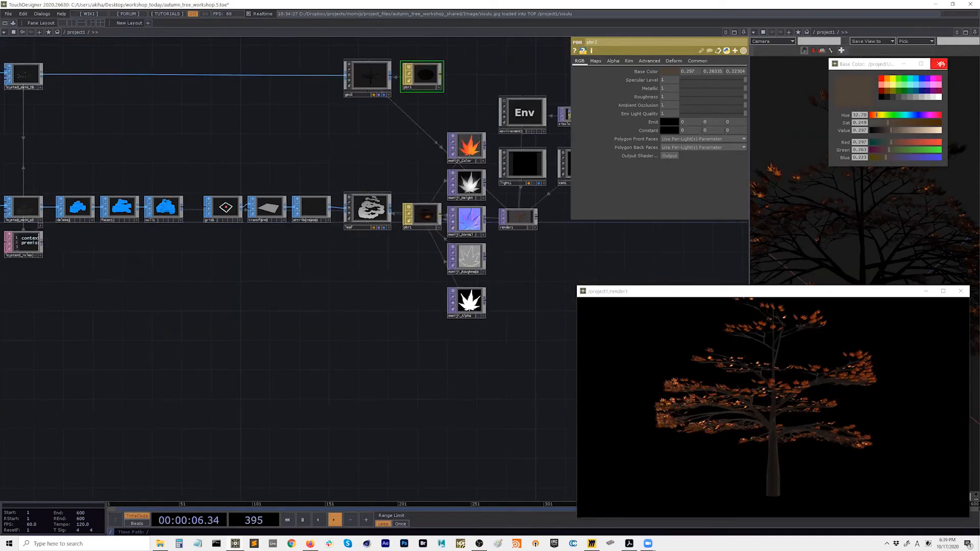
click(938, 63)
Save the project
drag(316, 422, 357, 374)
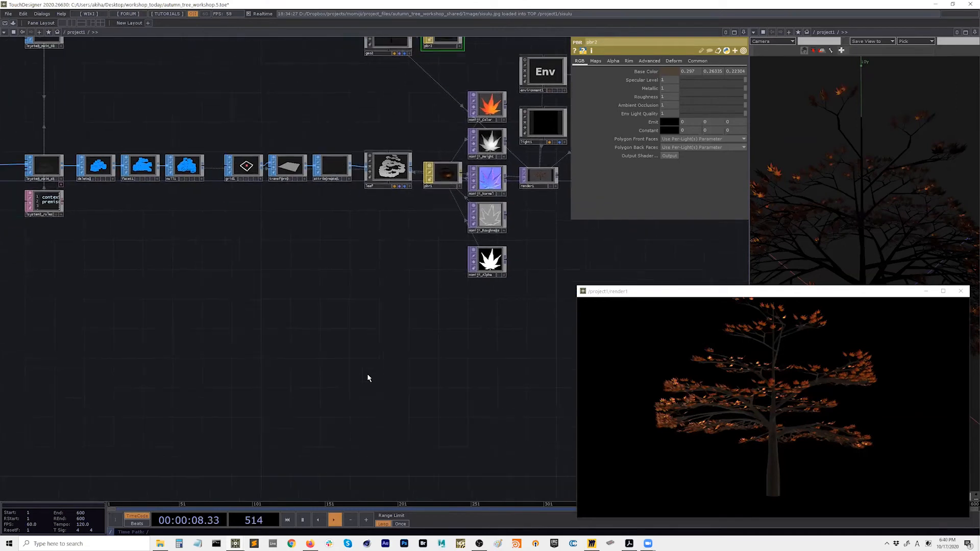
drag(380, 316, 361, 346)
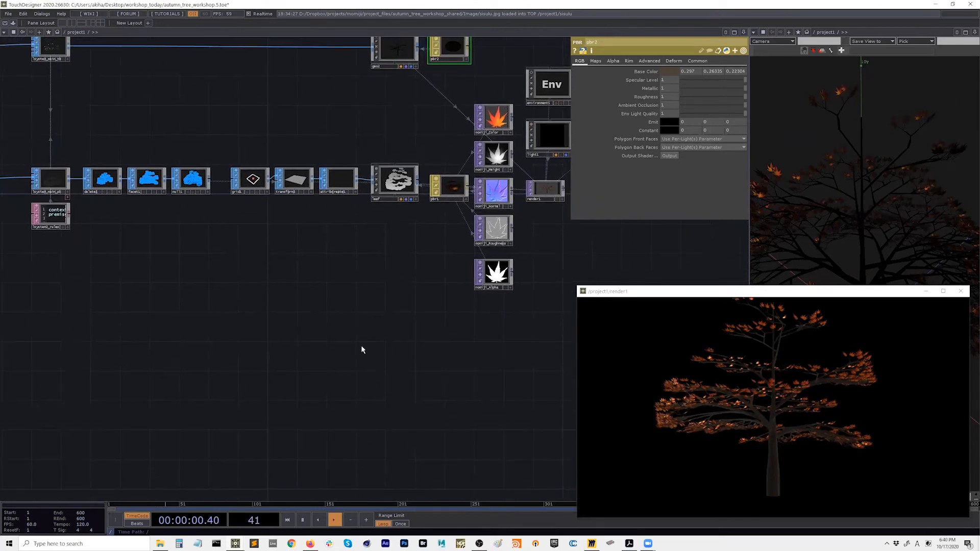
drag(289, 347, 332, 380)
drag(356, 318, 354, 353)
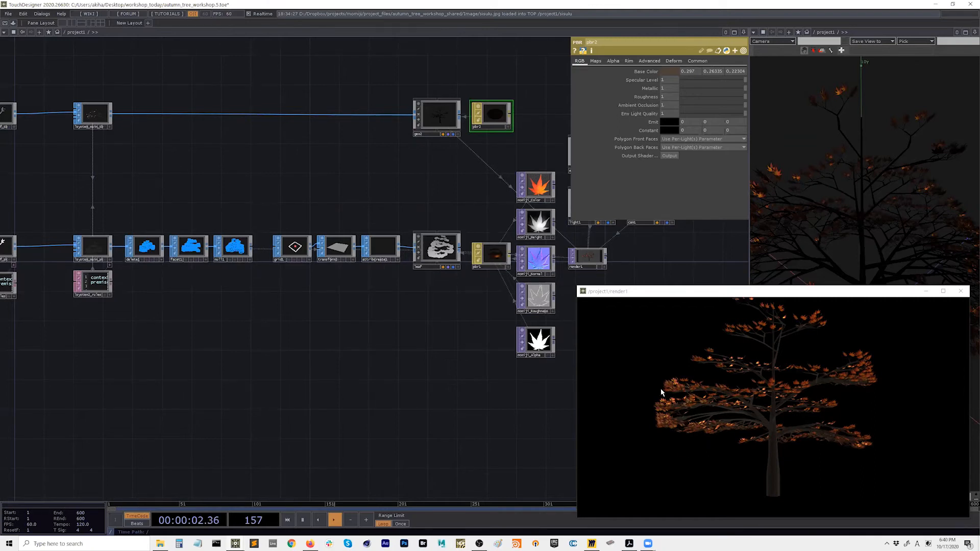
drag(288, 375, 330, 374)
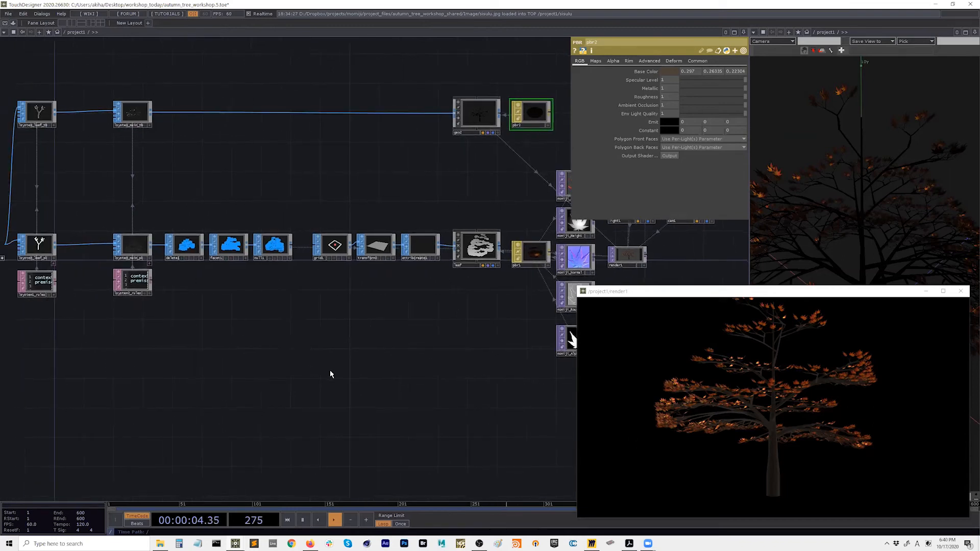
key(ctrl+s)
Create a Magnet SOP in the empty network area below the delete1, facet1 and null1 chain
drag(234, 369, 360, 369)
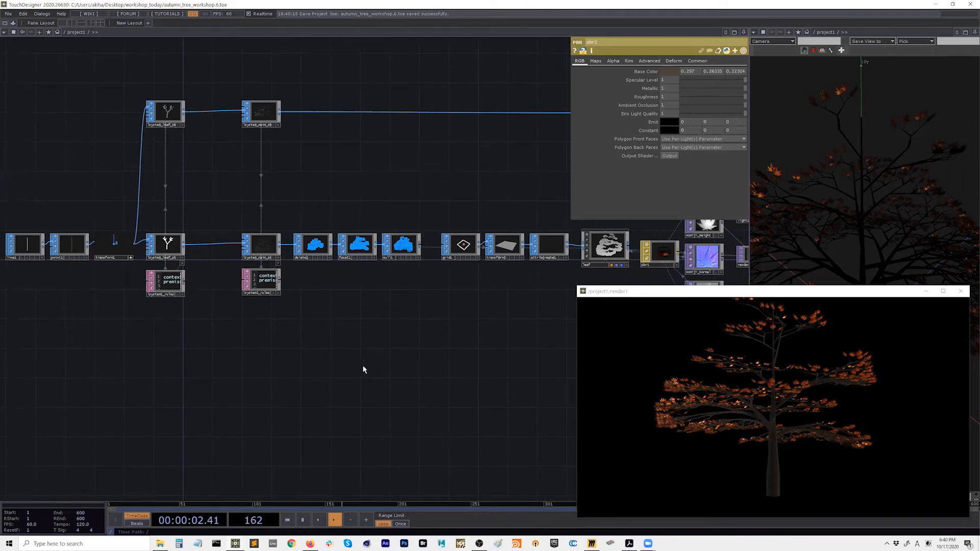
mouse_move(361, 294)
mouse_down()
mouse_move(397, 292)
mouse_move(351, 302)
mouse_up()
scroll(351, 302, up, 2)
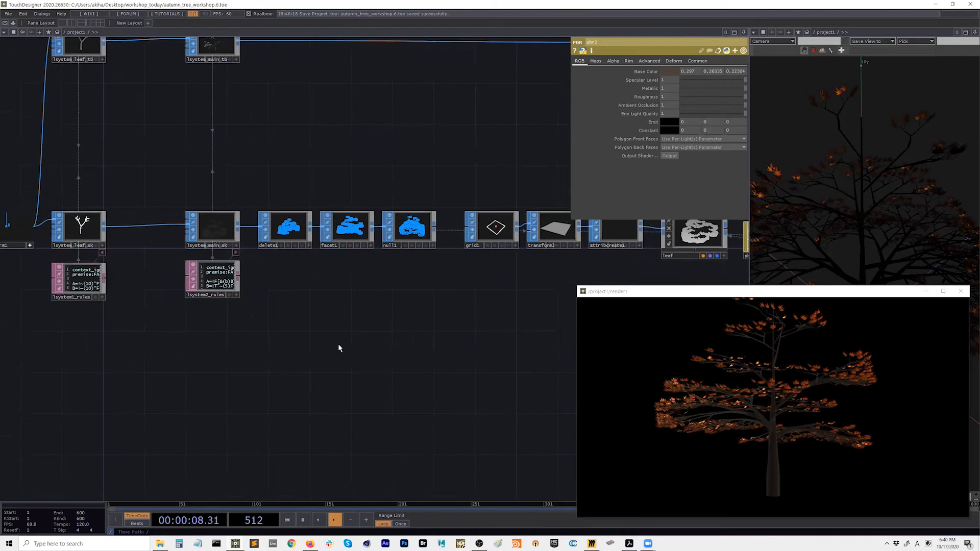
key(Tab)
text(magne)
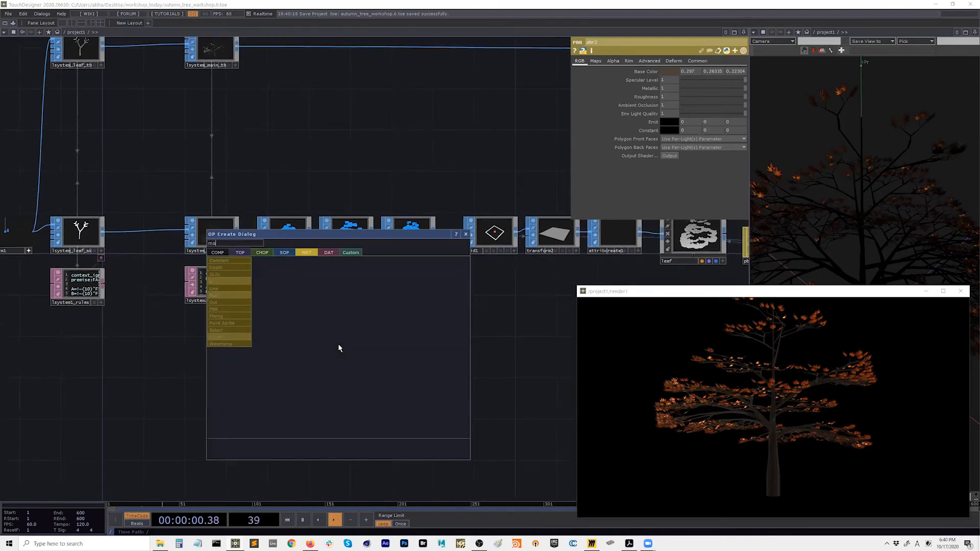
click(284, 252)
click(306, 274)
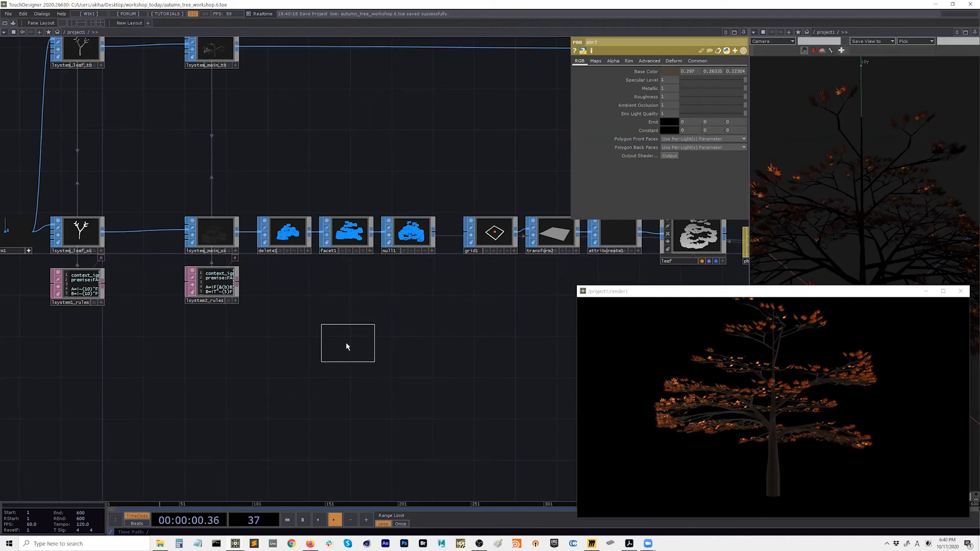
click(345, 342)
drag(390, 342, 433, 340)
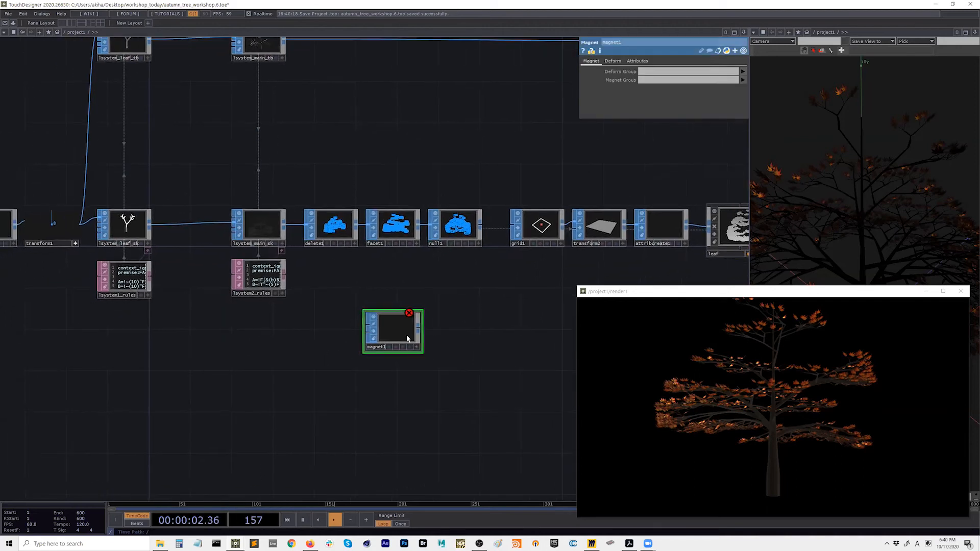
Create a Metaball SOP and arrange it below and to the left of magnet1
scroll(395, 339, up, 2)
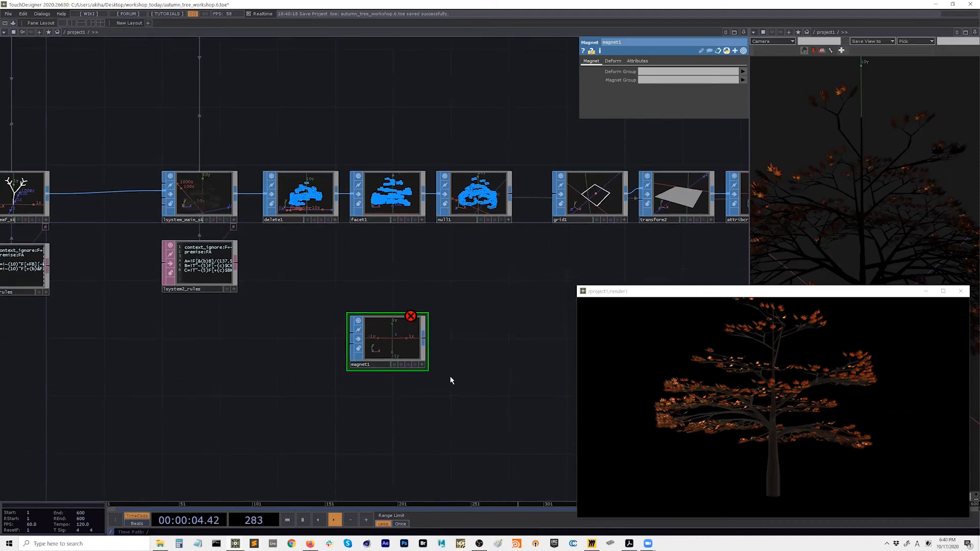
key(Tab)
text(meta)
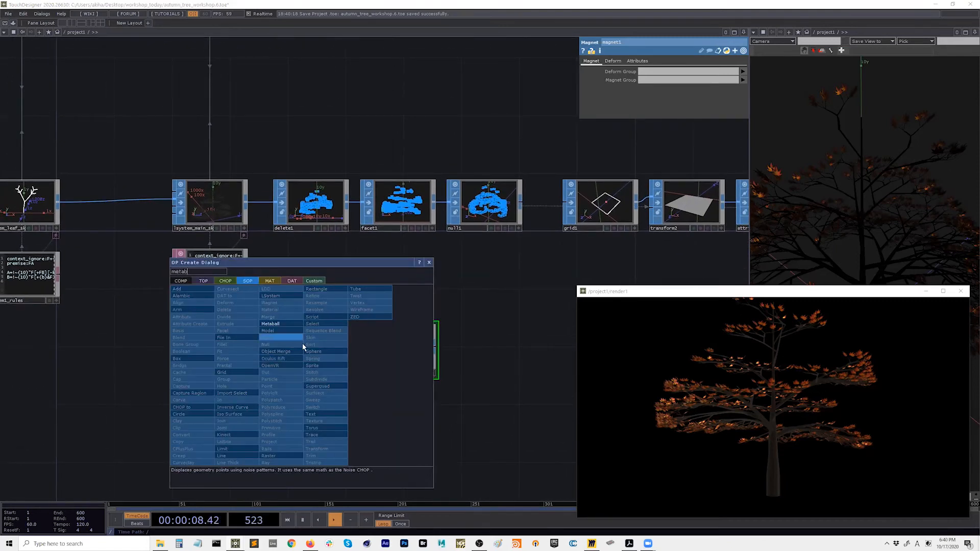
click(301, 324)
click(301, 405)
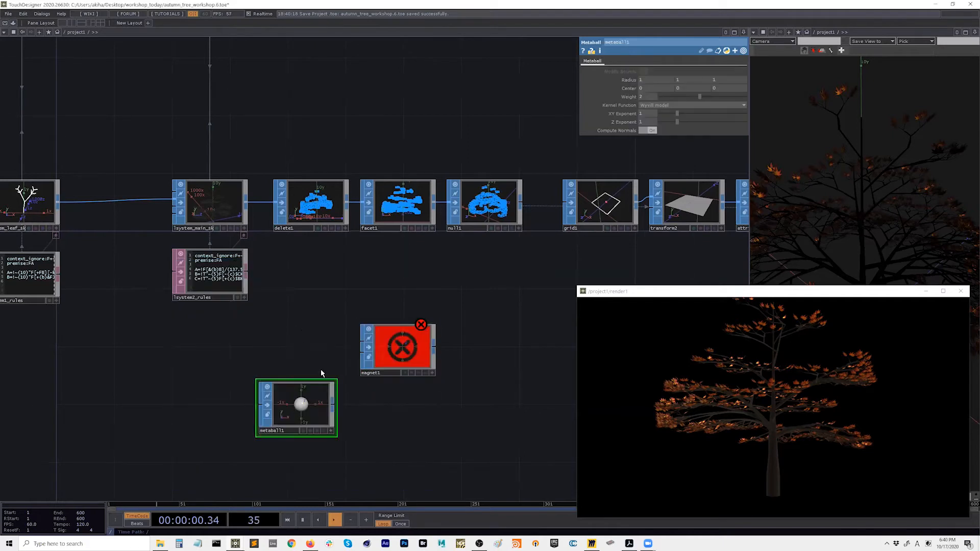
drag(306, 403, 306, 389)
drag(442, 422, 409, 423)
drag(356, 355, 399, 356)
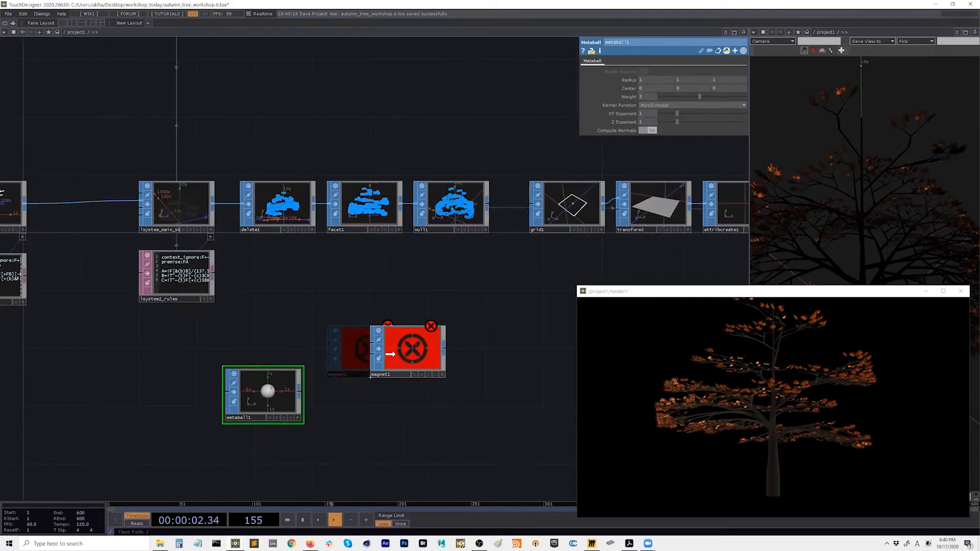
drag(303, 391, 333, 391)
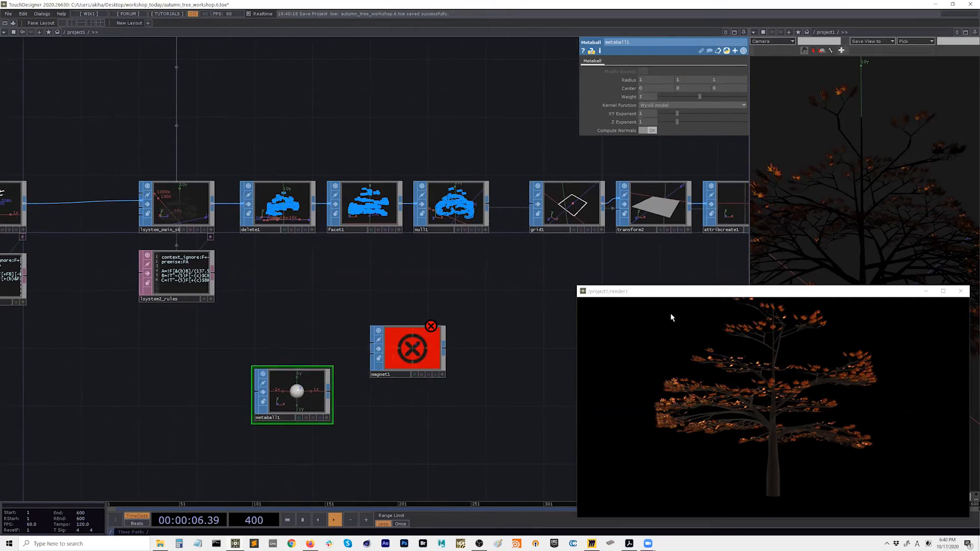
Shift the nodes from lsystem_main_sk to facet1 away from null1 and connect facet1 to the first input of magnet1
drag(577, 286, 627, 315)
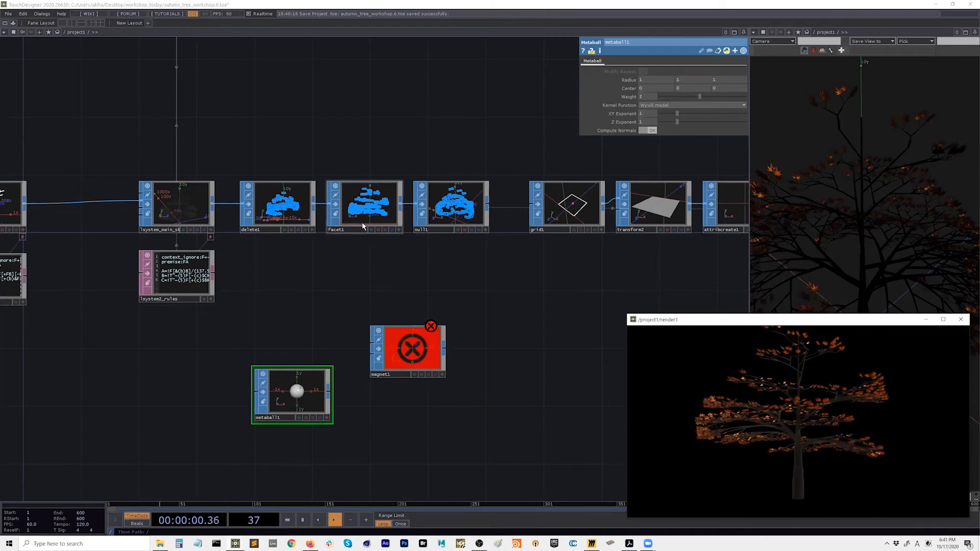
scroll(362, 226, up, 2)
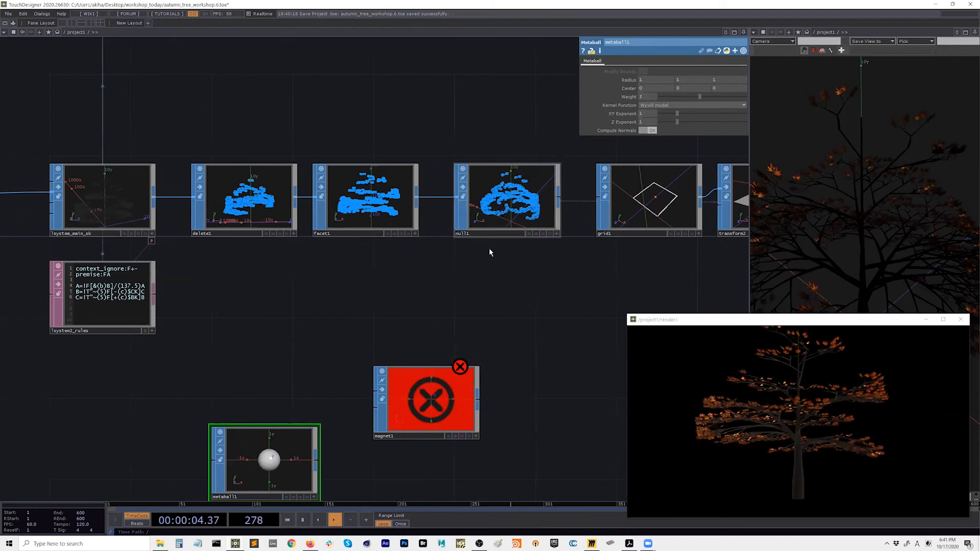
scroll(427, 289, down, 3)
drag(404, 166, 219, 301)
drag(213, 220, 155, 221)
click(271, 329)
drag(375, 226, 420, 307)
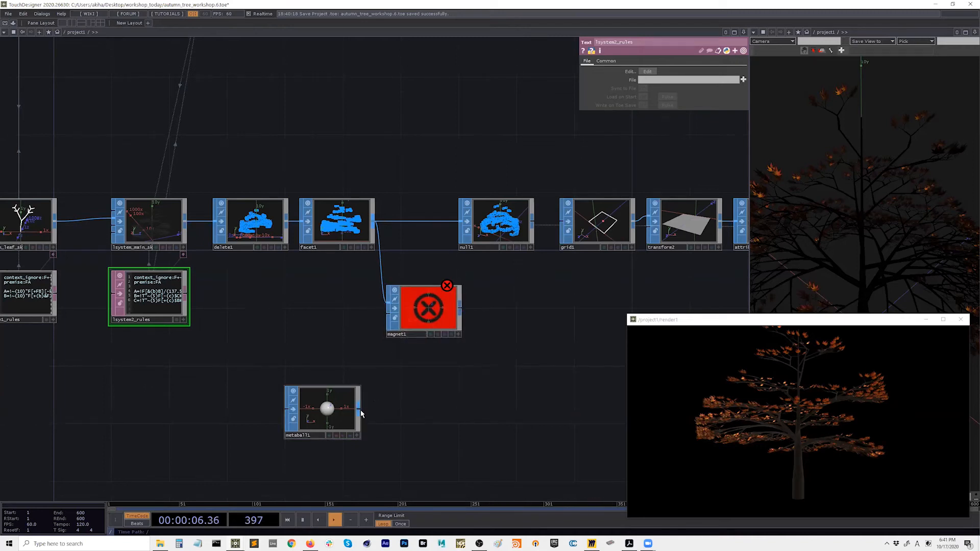
Move metaball1 farther from magnet1 and append a Transform SOP to its output
drag(361, 414, 273, 401)
right_click(273, 402)
text(tra)
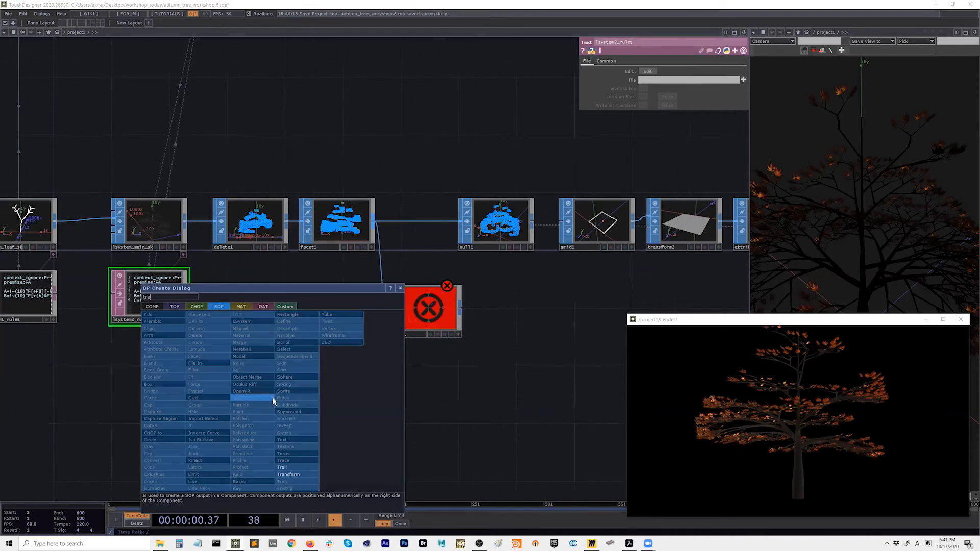
click(289, 474)
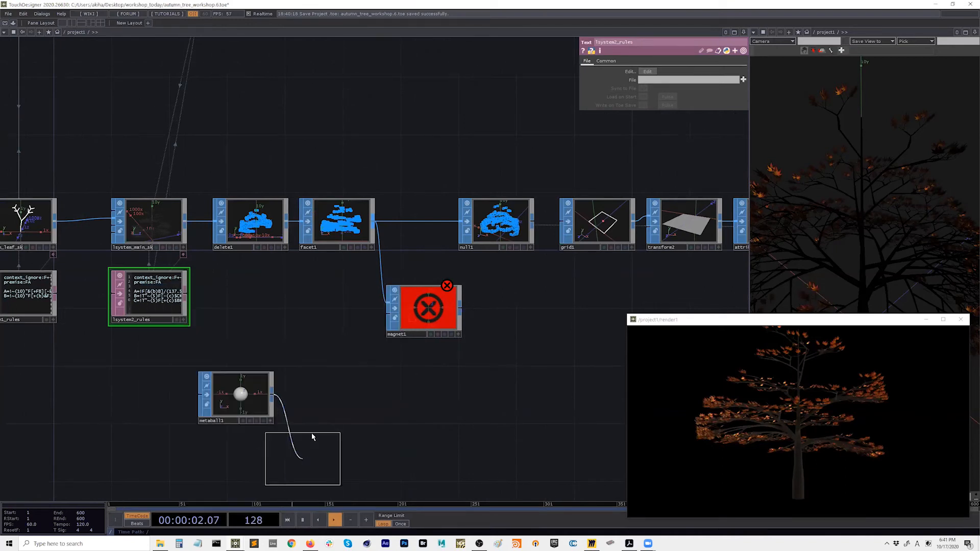
click(326, 398)
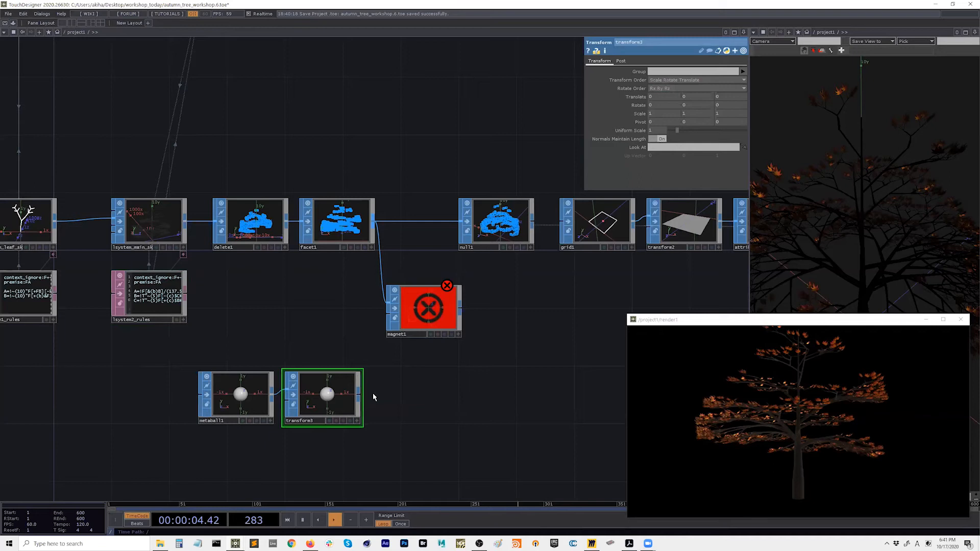
Connect transform3 to the second input of magnet1 and feed magnet1 into null1, tidying the metaball branch
drag(361, 394, 387, 323)
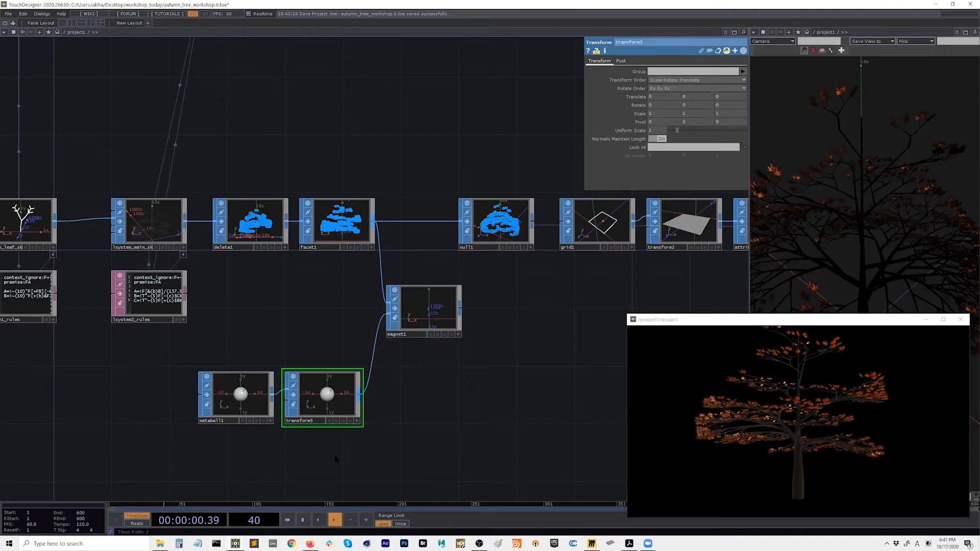
drag(462, 228, 458, 307)
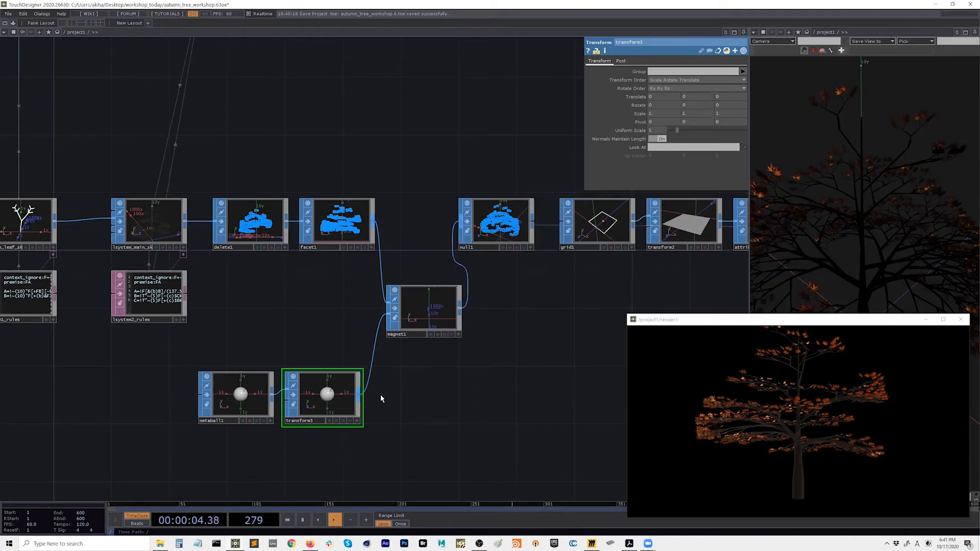
drag(261, 374, 276, 359)
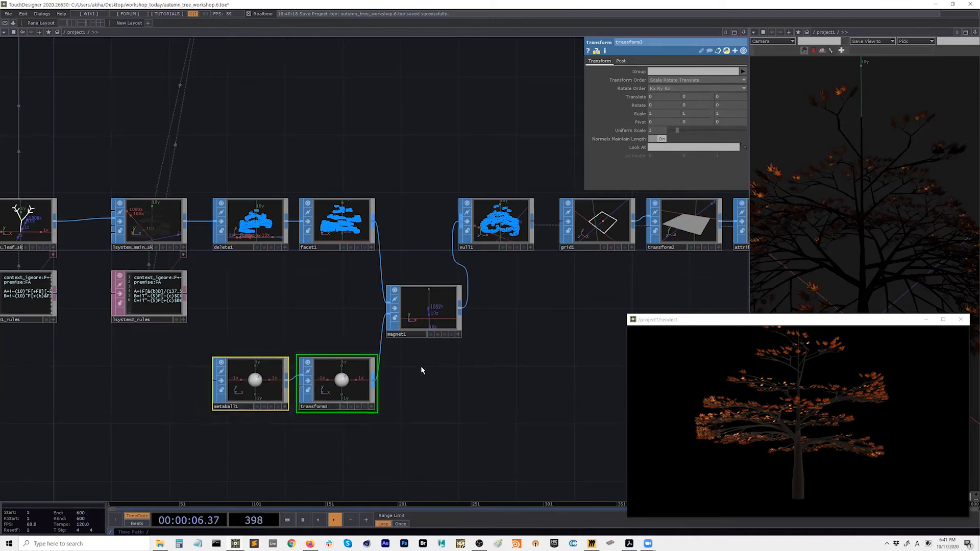
Turn on point display in the magnet1 viewer through its display options
scroll(415, 346, up, 3)
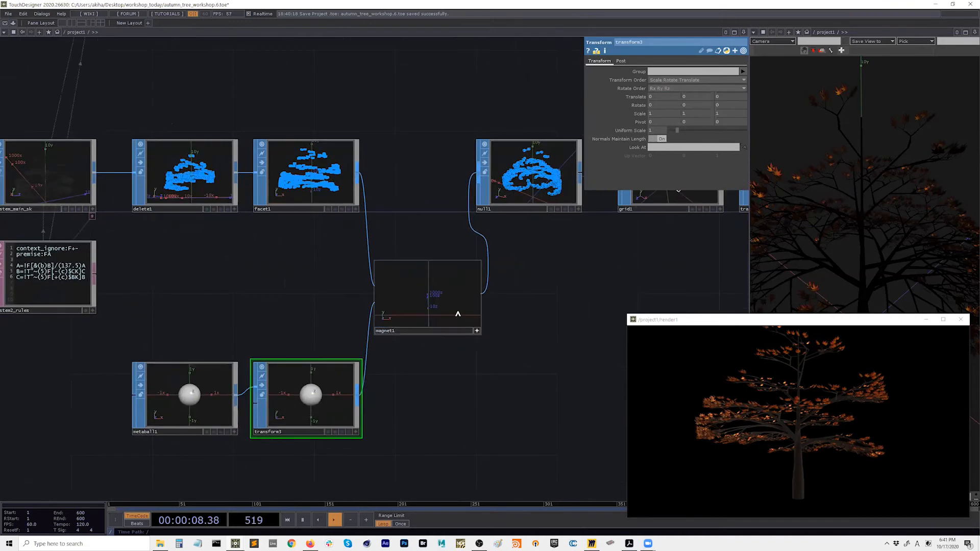
key(p)
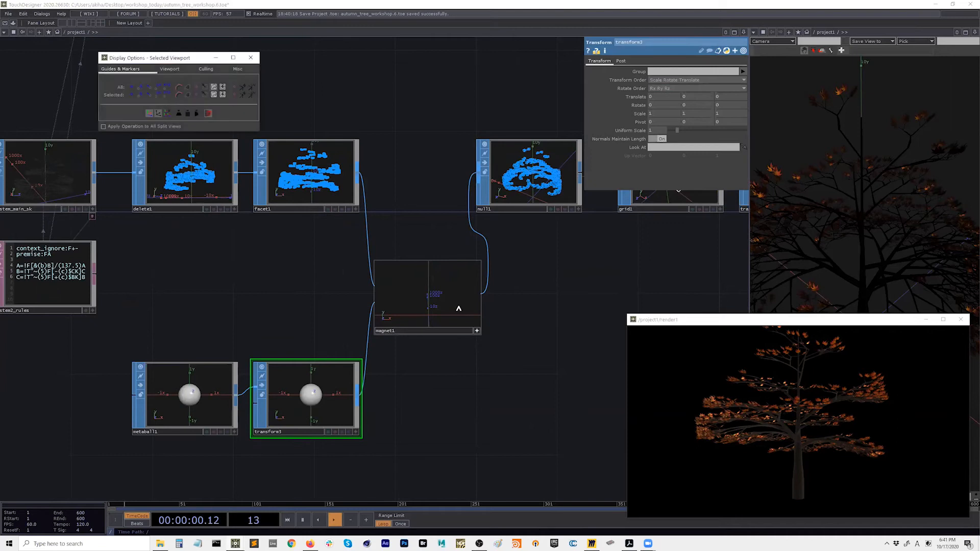
click(131, 87)
click(250, 57)
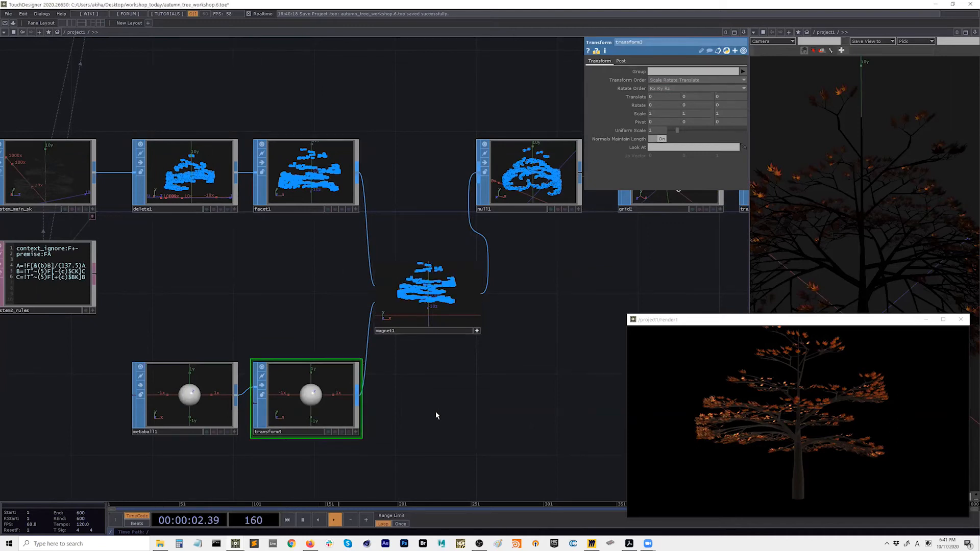
drag(459, 403, 423, 414)
Display transform3 in the geometry viewport and translate the metaball up and out among the tree's side branches
drag(698, 323, 560, 374)
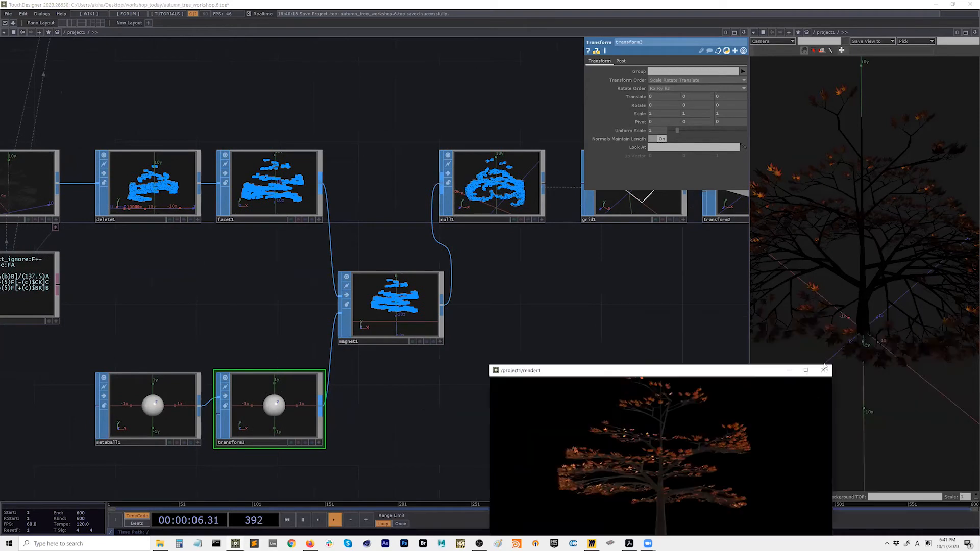
mouse_move(868, 271)
mouse_down()
mouse_move(888, 324)
mouse_move(877, 343)
mouse_move(895, 333)
mouse_move(866, 271)
mouse_up()
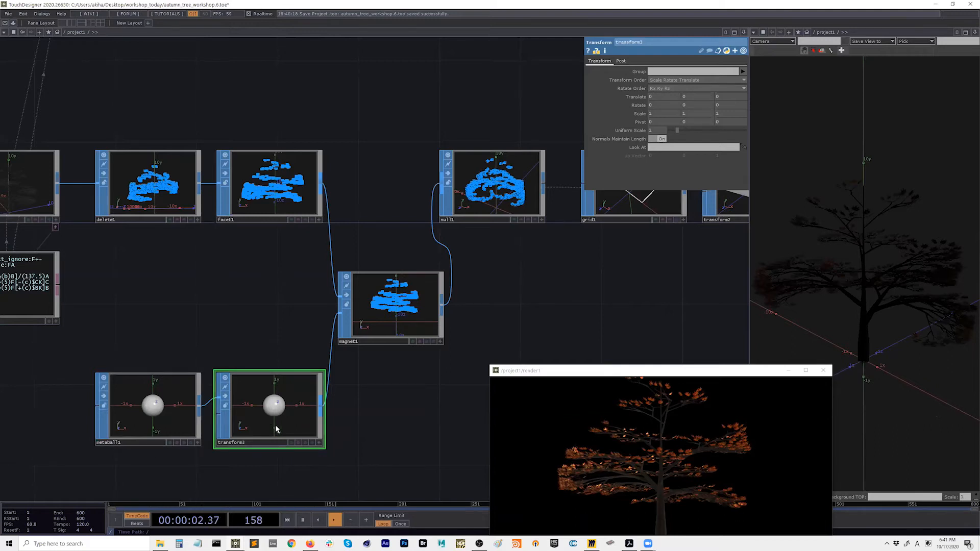
click(312, 442)
drag(344, 402, 319, 429)
drag(695, 96, 811, 97)
drag(657, 97, 657, 88)
drag(923, 287, 865, 290)
drag(346, 387, 322, 370)
Set the Deform Translate Y of magnet1 to 1 and compare the metaball with the leaf positions in the viewport
click(351, 289)
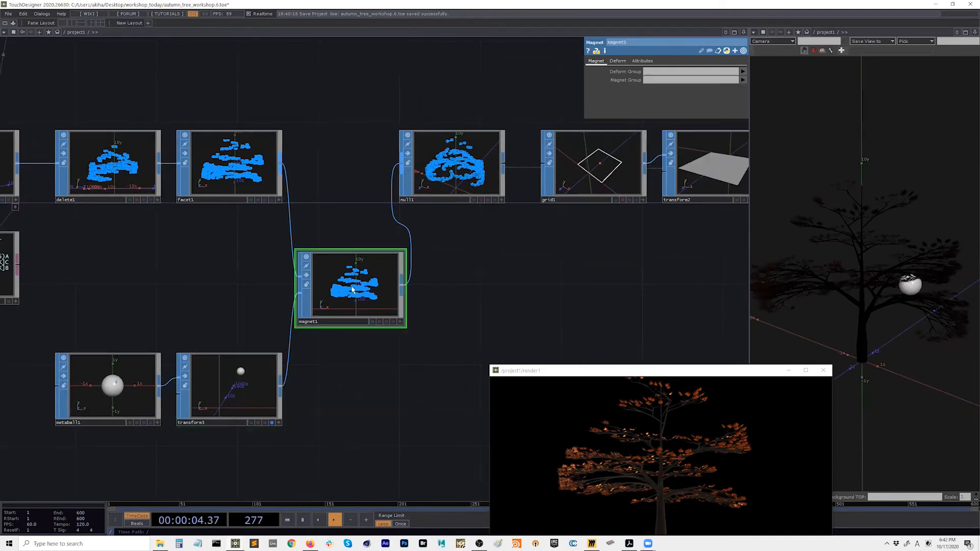
click(624, 63)
click(640, 63)
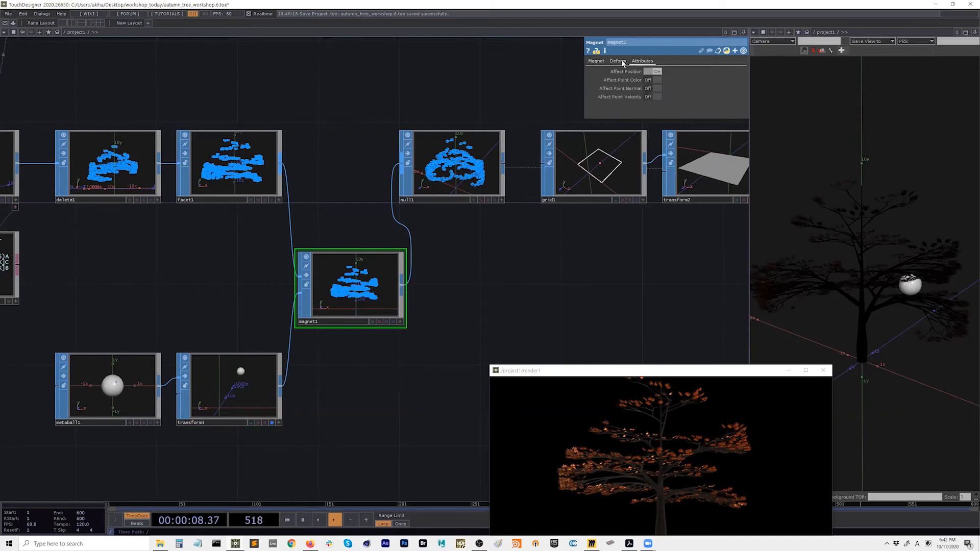
click(618, 61)
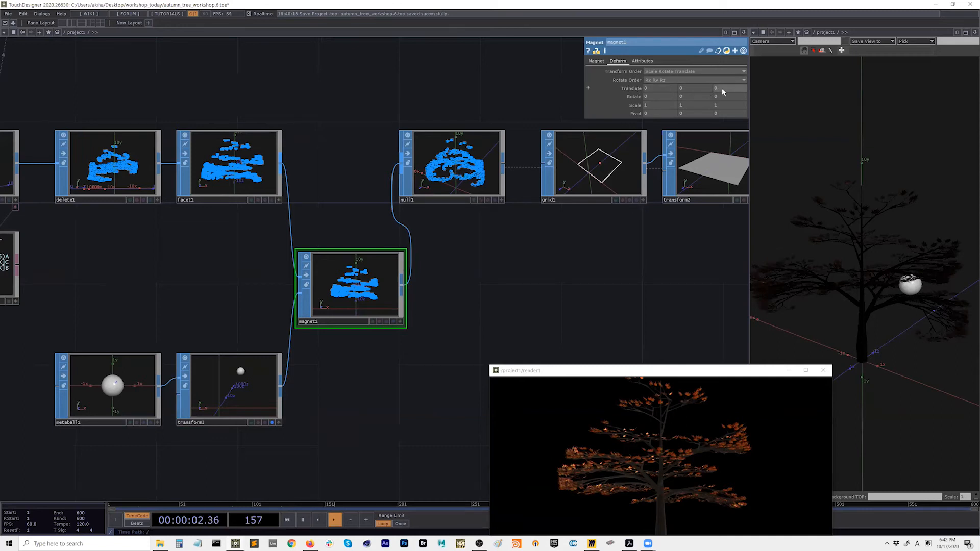
mouse_move(690, 87)
middle_down()
mouse_move(695, 80)
mouse_move(690, 87)
middle_up()
drag(607, 308, 597, 307)
drag(937, 294, 931, 270)
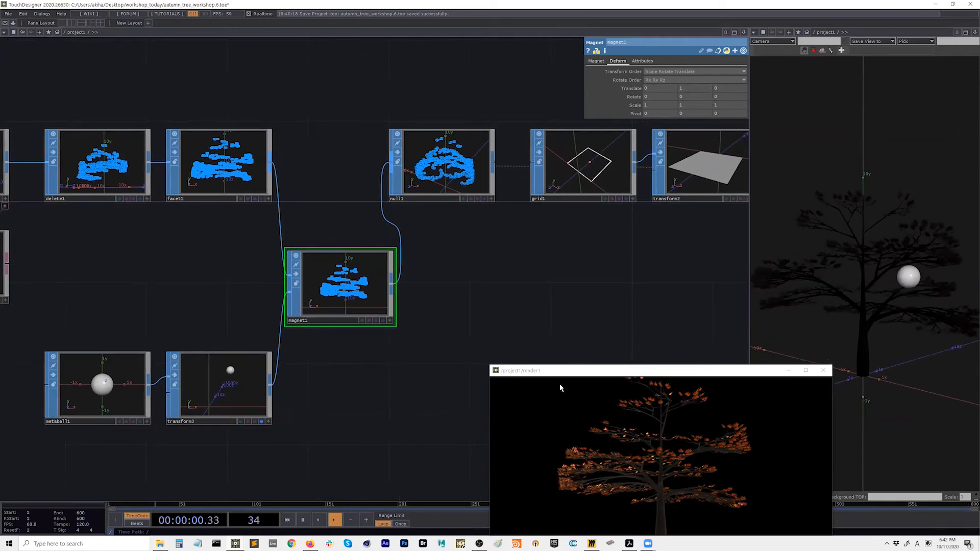
Enlarge metaball1 to a radius of 3.2 on all axes and show the geometry viewport in wireframe
click(113, 397)
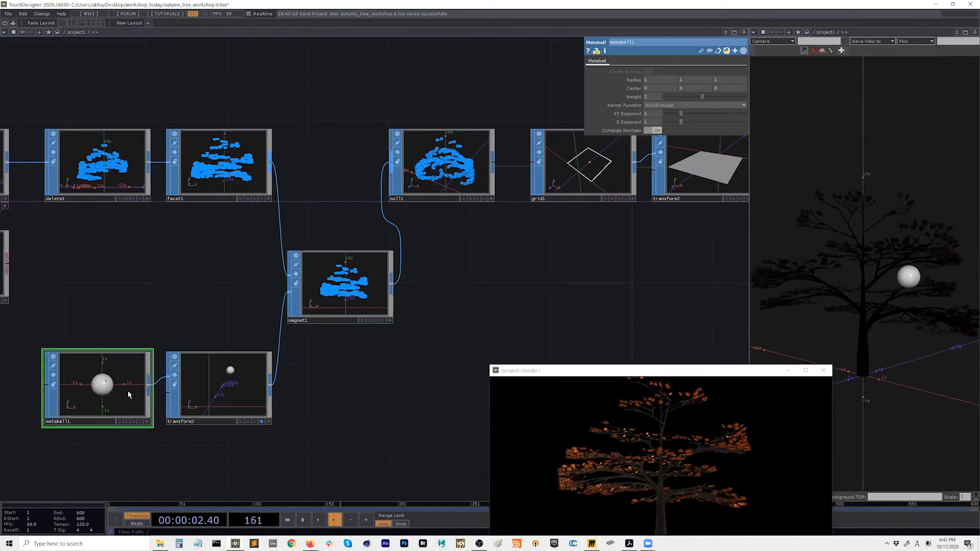
middle_drag(636, 81, 635, 69)
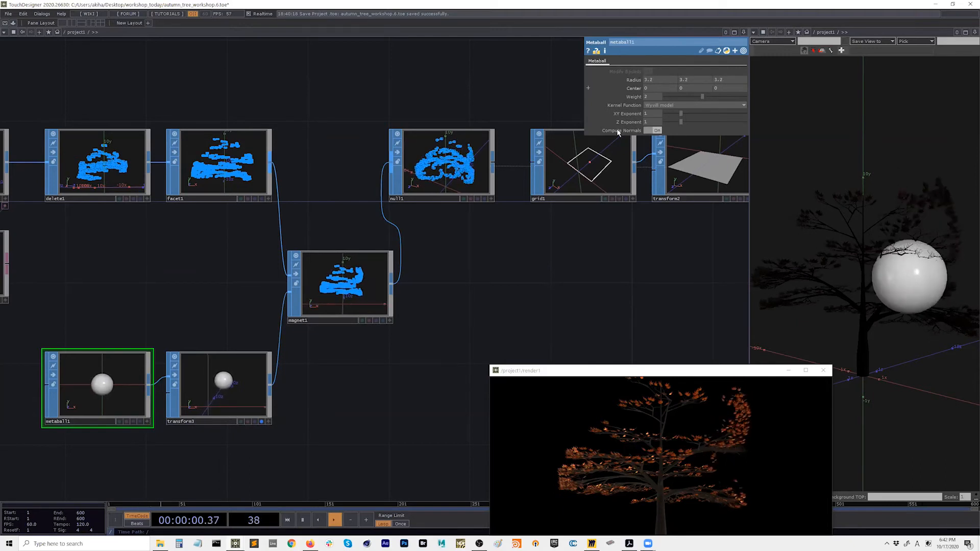
drag(678, 370, 649, 315)
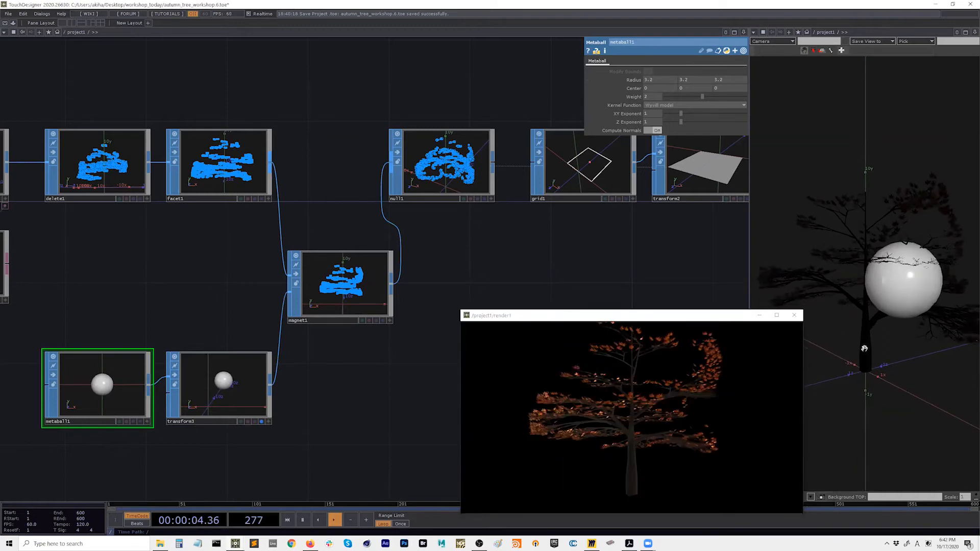
key(w)
mouse_move(890, 346)
mouse_down()
mouse_move(898, 322)
mouse_move(890, 306)
mouse_up()
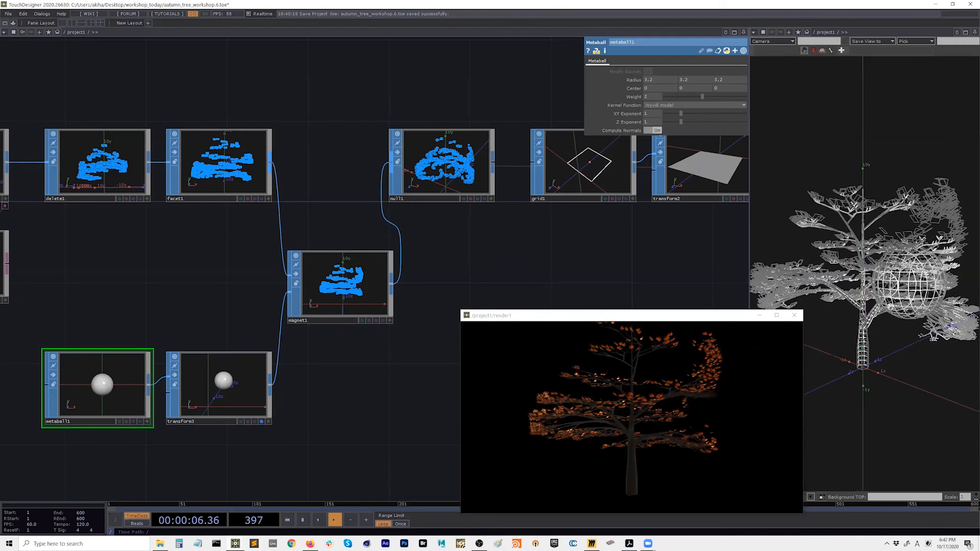
Set the Z translation of transform3 to 0.3 and check the metaball's position against the branches
click(238, 367)
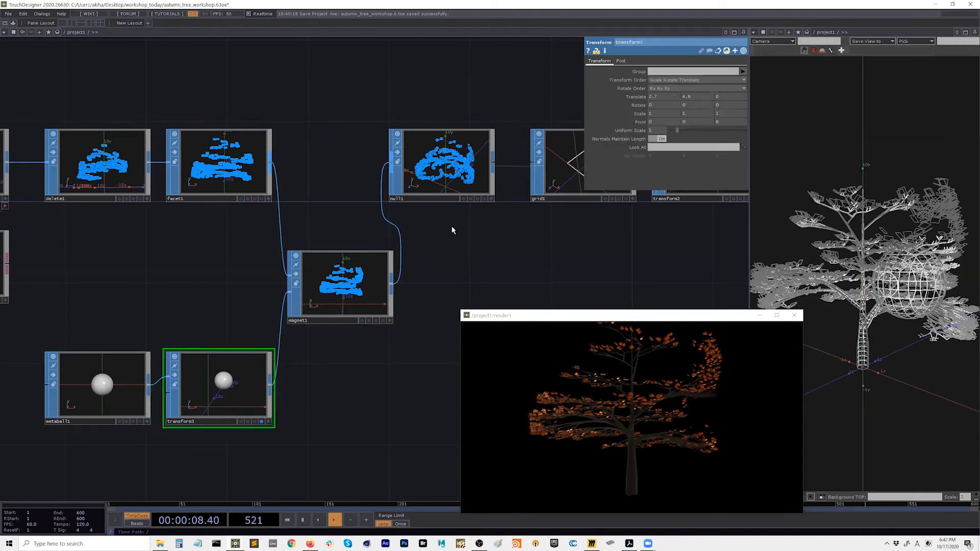
middle_drag(694, 98, 724, 83)
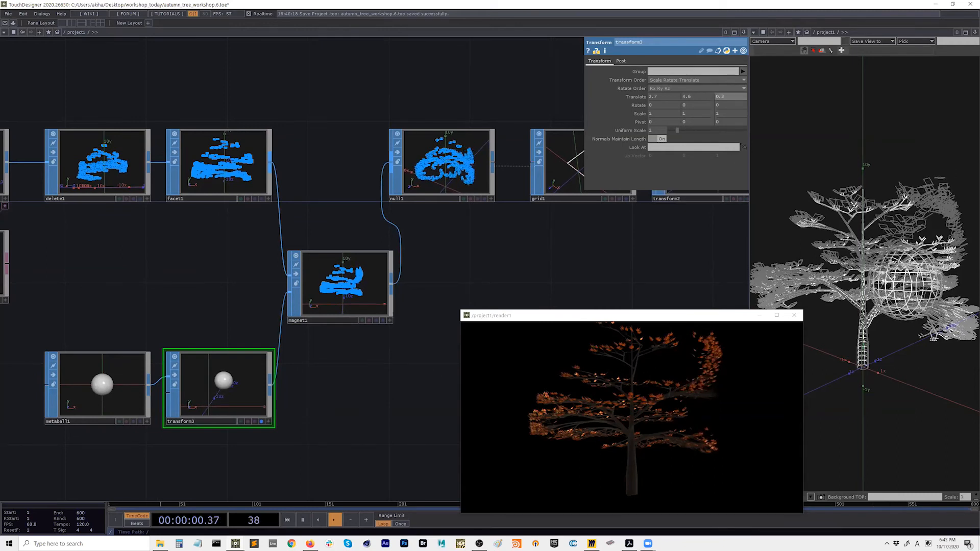
drag(905, 277, 865, 274)
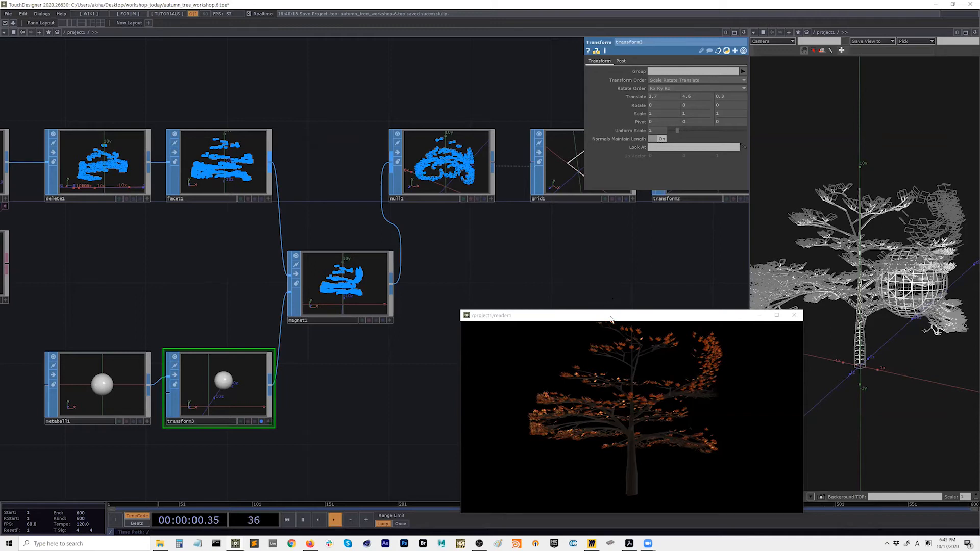
Add a Render Pick CHOP to the network below metaball1
drag(611, 319, 695, 407)
scroll(616, 286, down, 3)
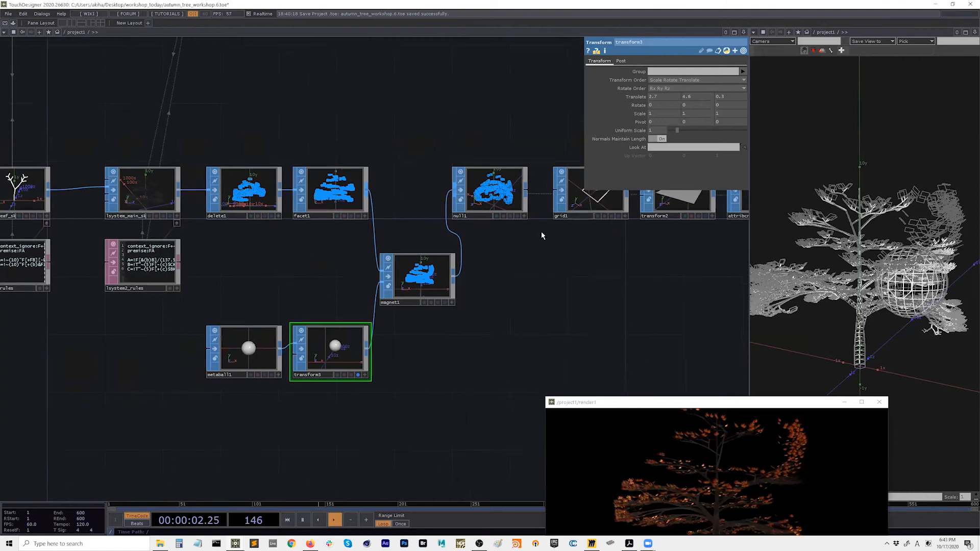
drag(467, 429, 448, 333)
key(Tab)
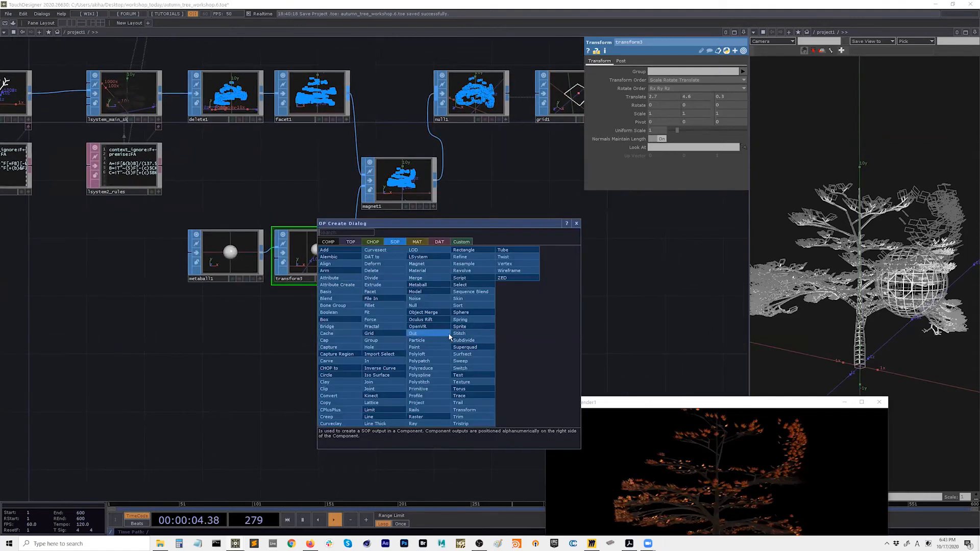
click(372, 242)
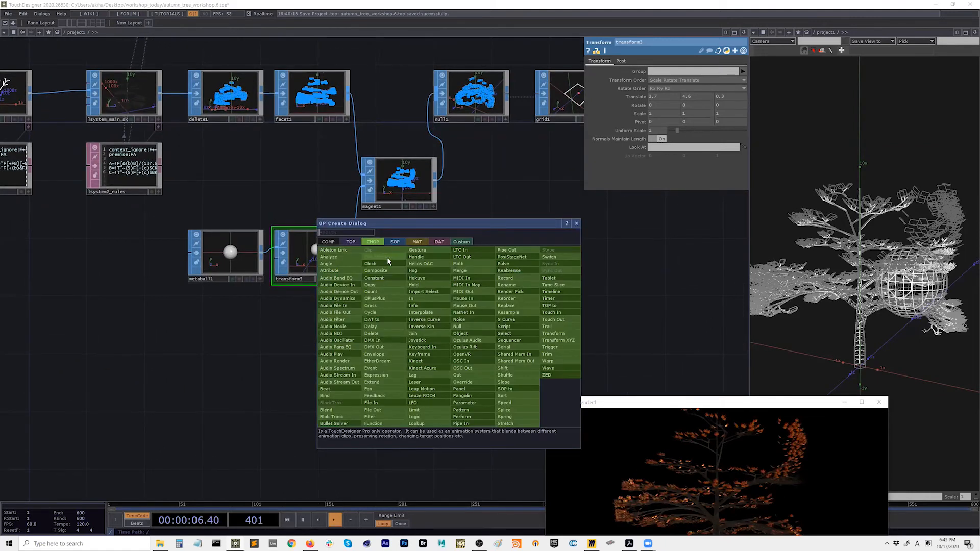
text(render)
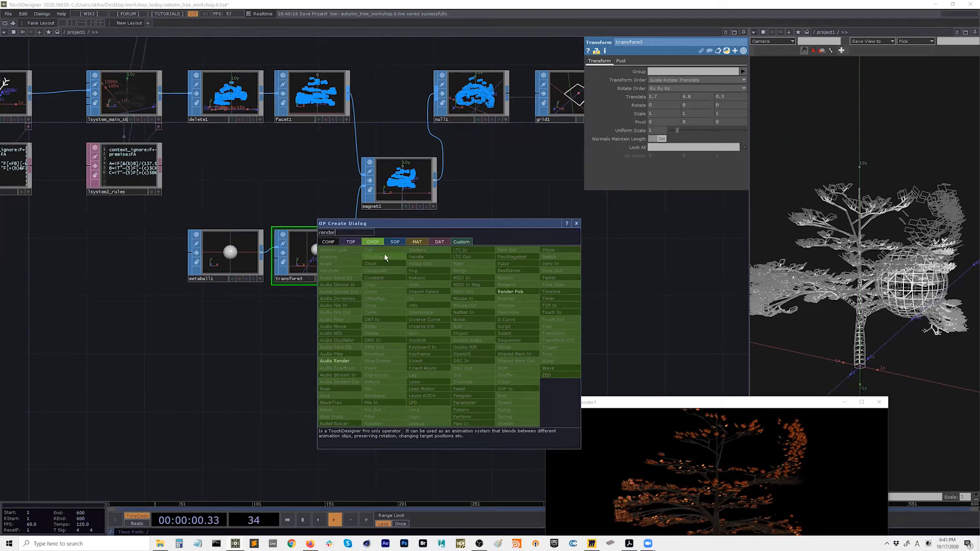
click(506, 295)
click(225, 350)
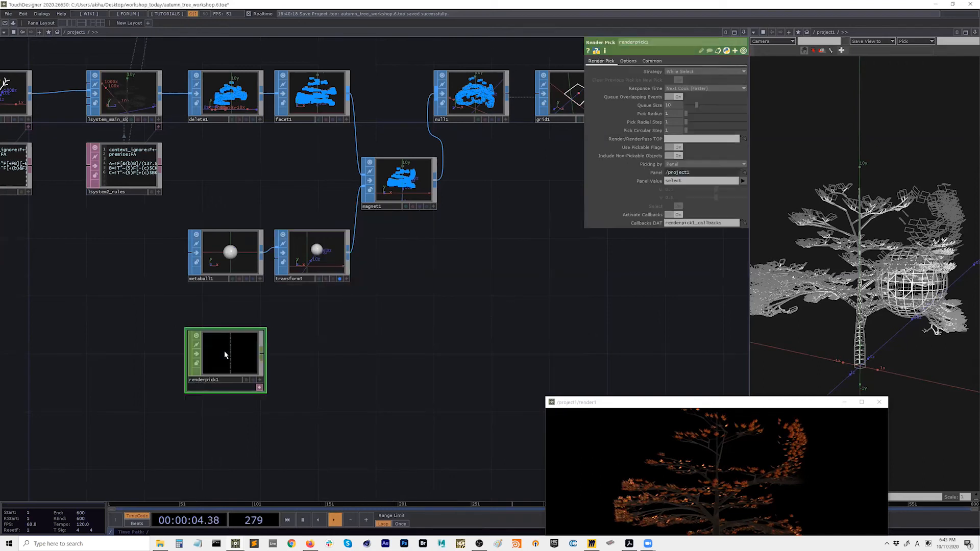
drag(298, 372, 311, 370)
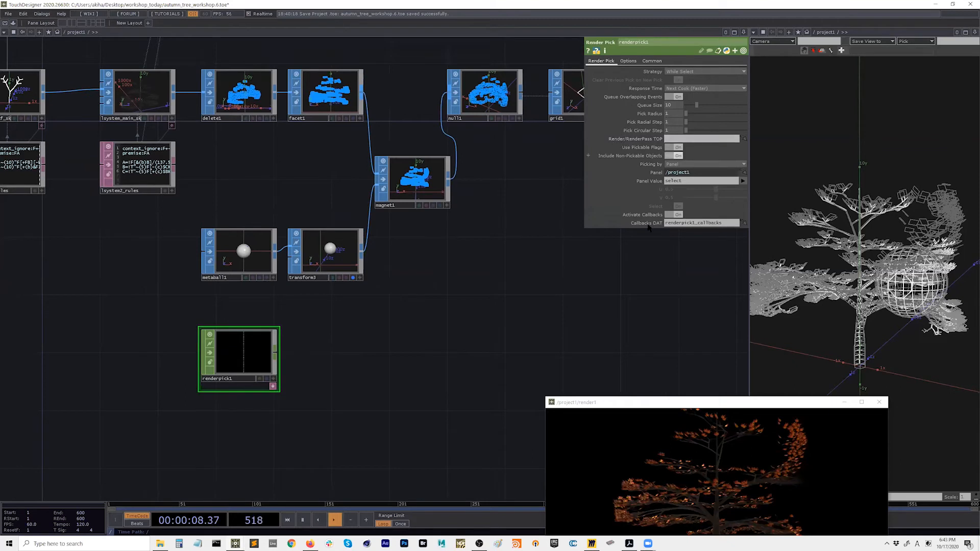
Assign render1 as the Render/RenderPass TOP of renderpick1
drag(539, 296, 476, 306)
key(h)
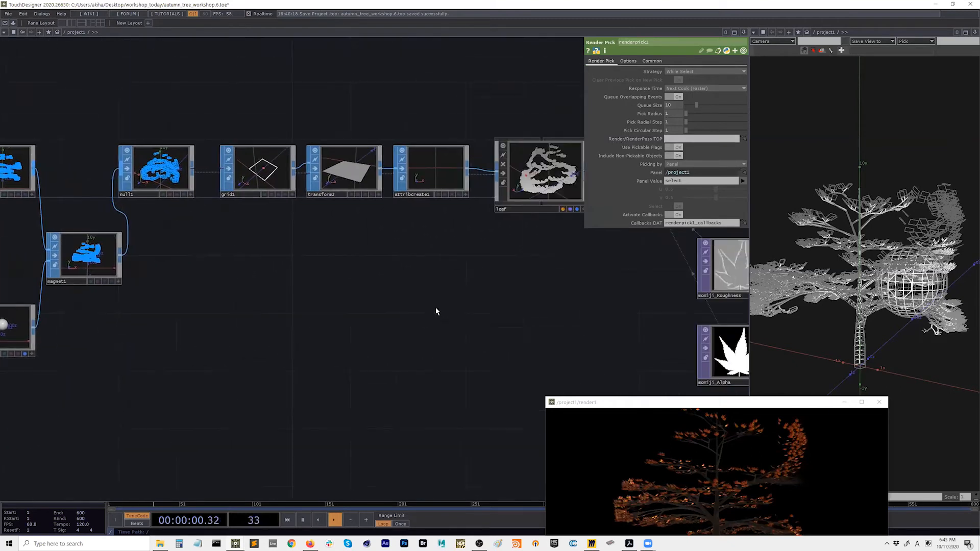
drag(511, 275, 388, 313)
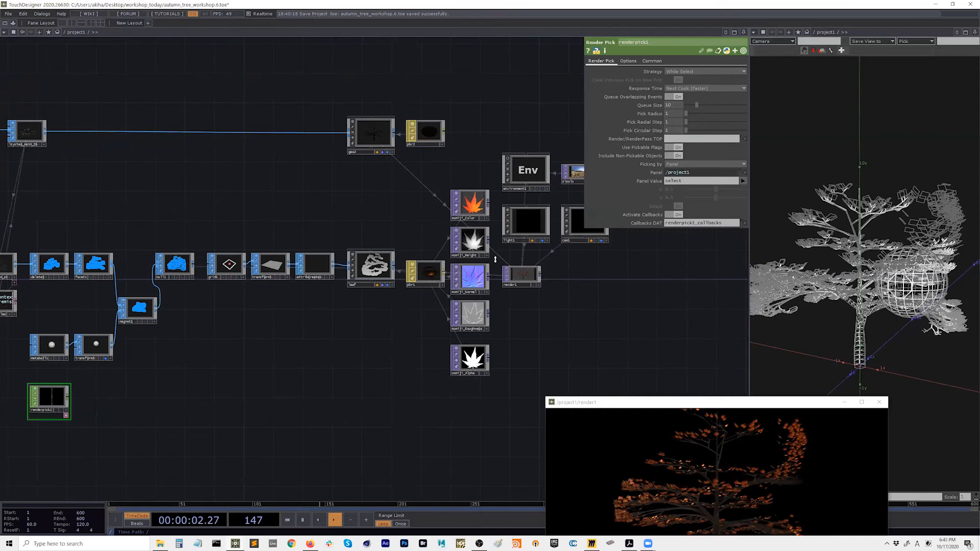
mouse_move(550, 261)
mouse_down()
mouse_move(486, 277)
mouse_move(538, 265)
mouse_up()
drag(539, 258, 702, 139)
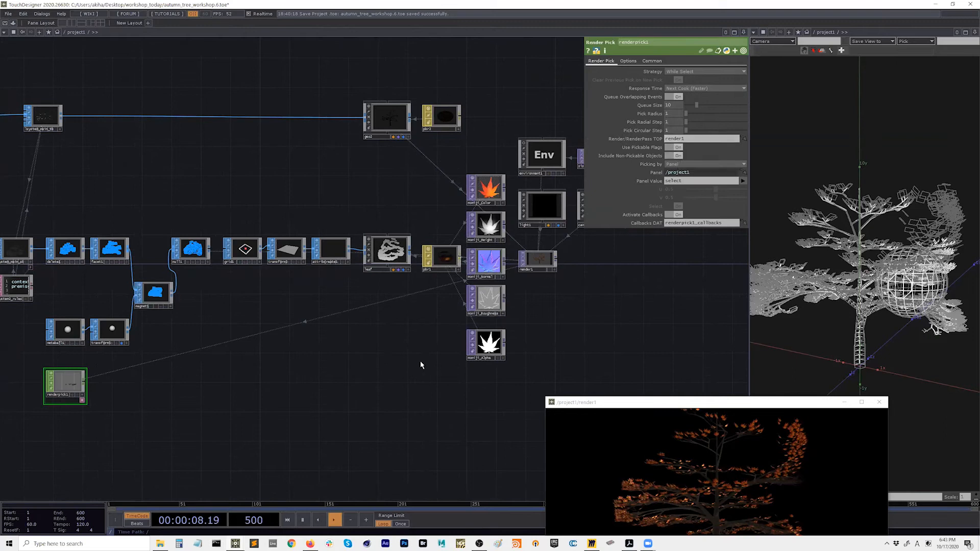
drag(346, 377, 392, 375)
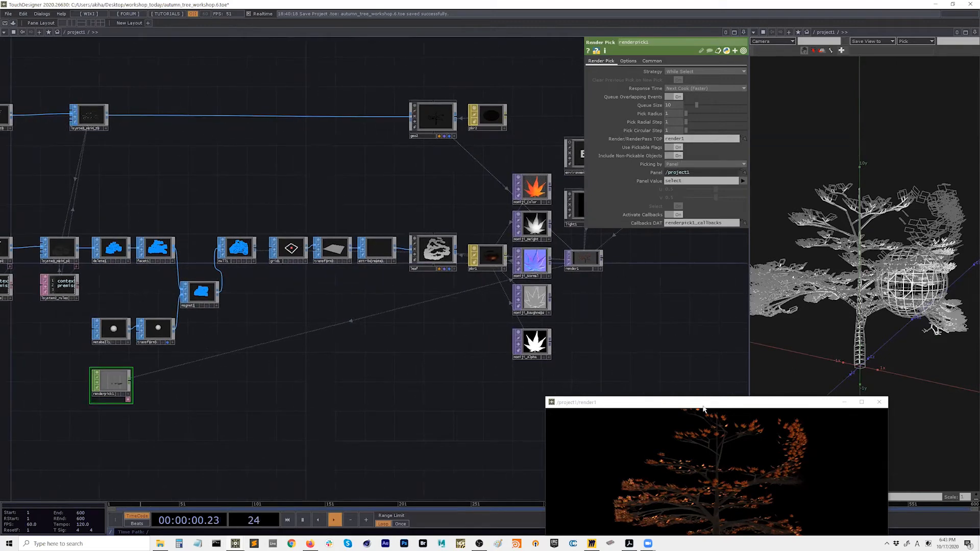
Close the floating render1 viewer and append an Out TOP to render1, briefly previewing it behind the network
drag(703, 403, 695, 283)
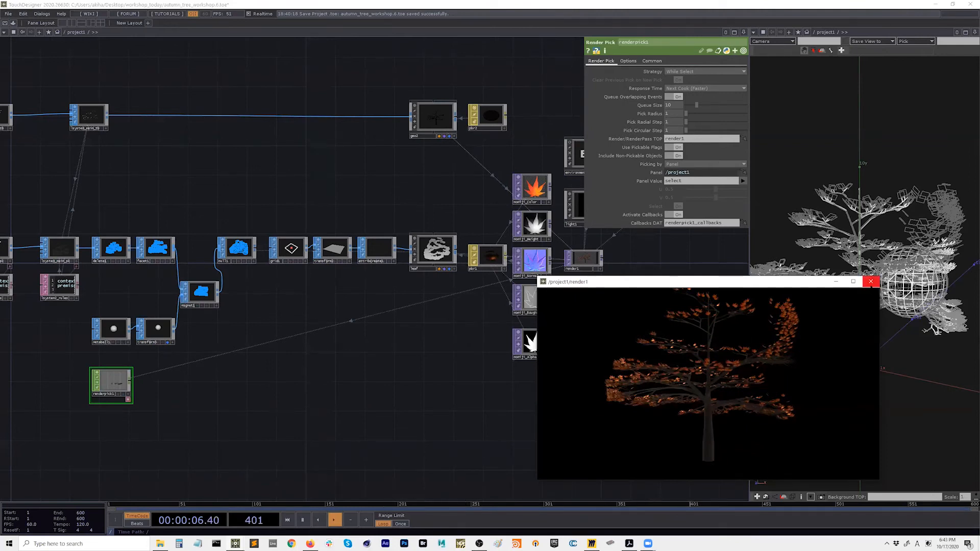
click(871, 281)
drag(294, 390, 289, 396)
drag(361, 417, 331, 442)
drag(599, 326, 576, 322)
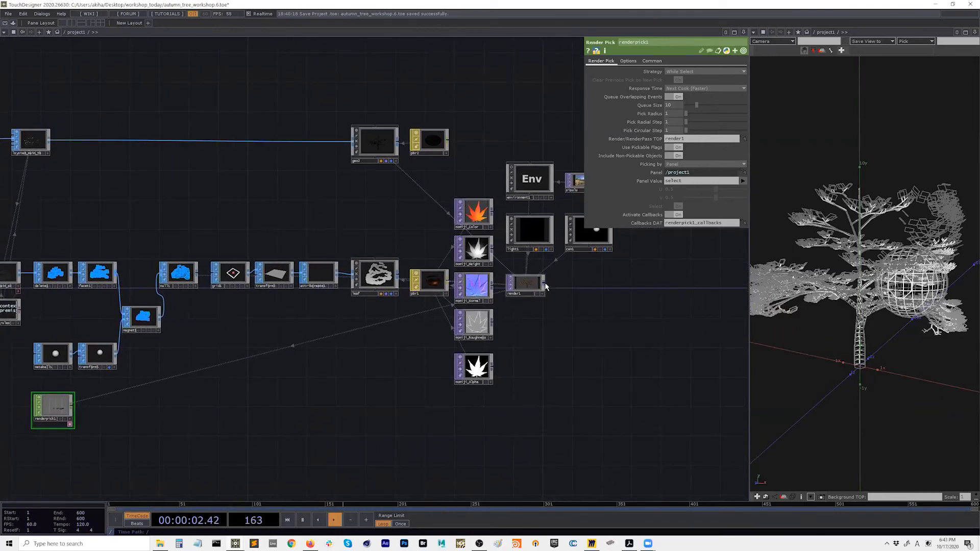
click(544, 284)
text(out)
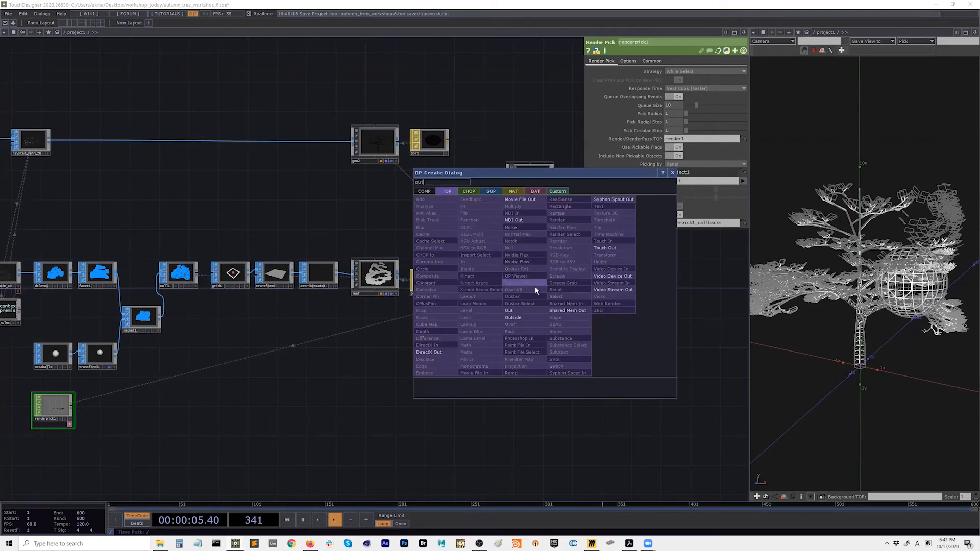
click(509, 310)
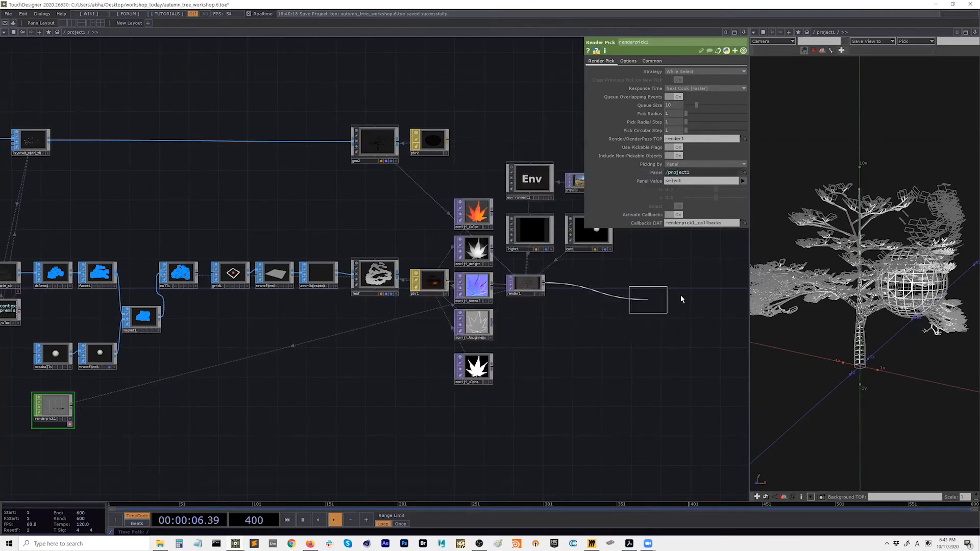
click(717, 285)
drag(719, 347, 690, 347)
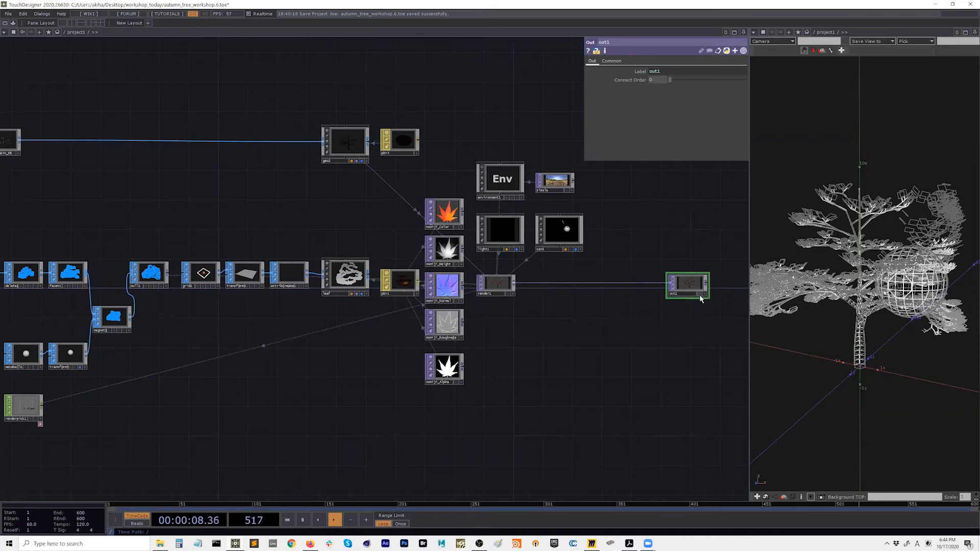
click(705, 293)
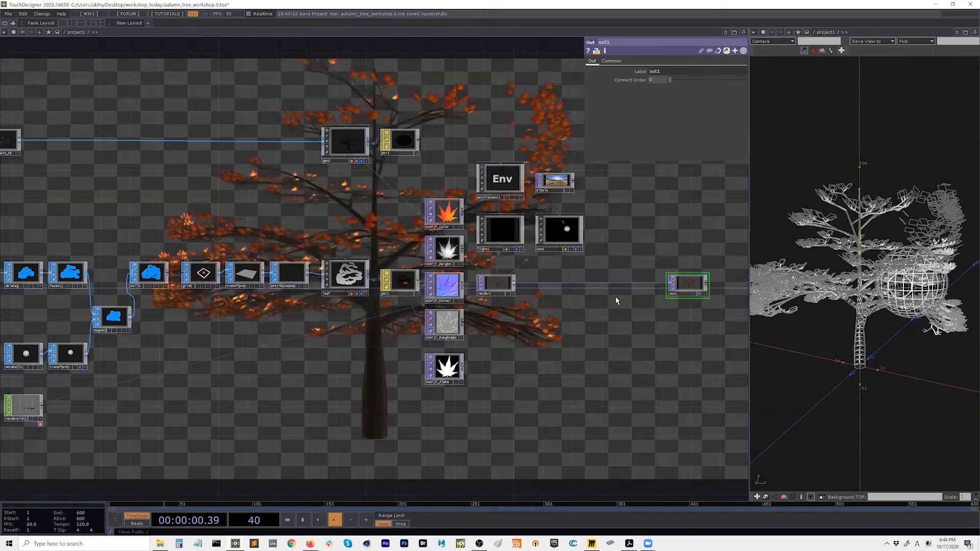
click(699, 293)
Go up to the project1 container and inspect the Background TOP in its Look parameters
drag(317, 410, 405, 398)
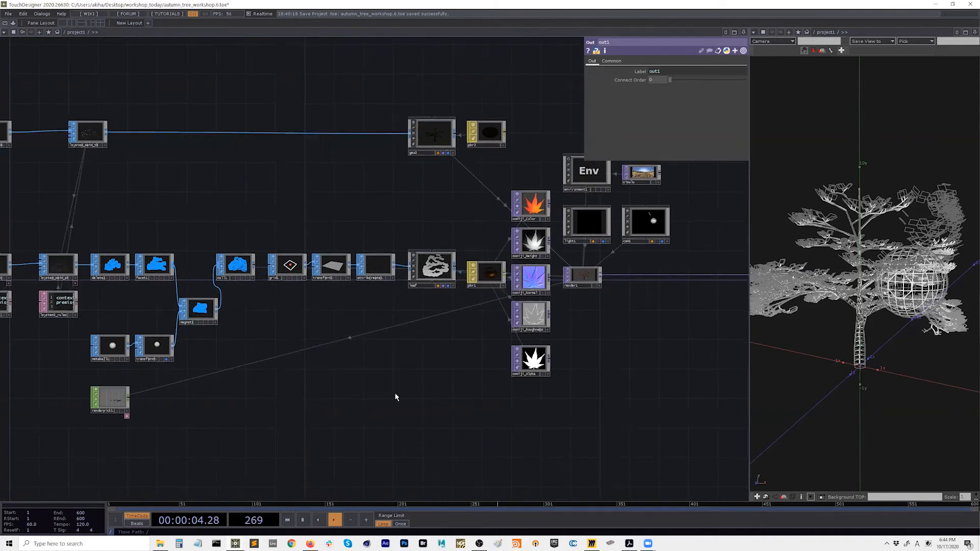
key(u)
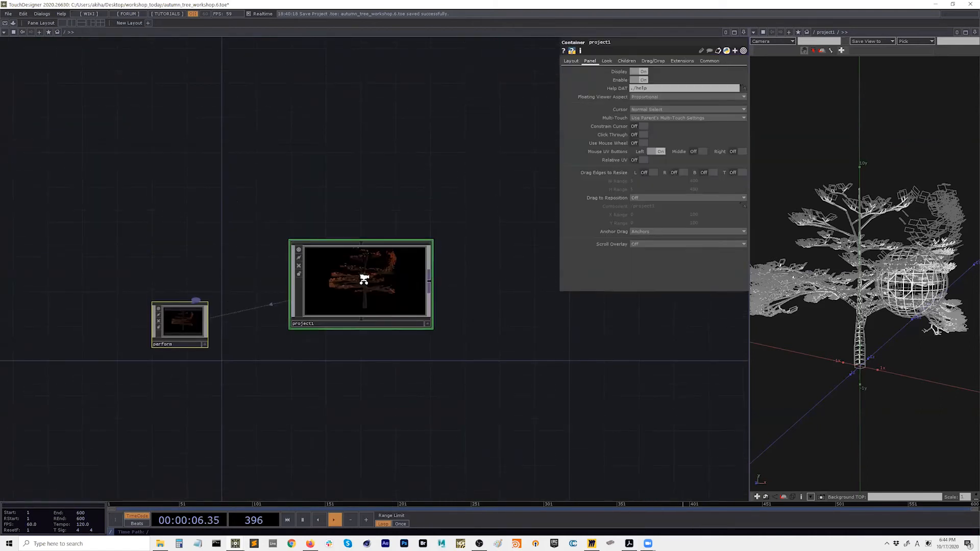
scroll(358, 291, up, 5)
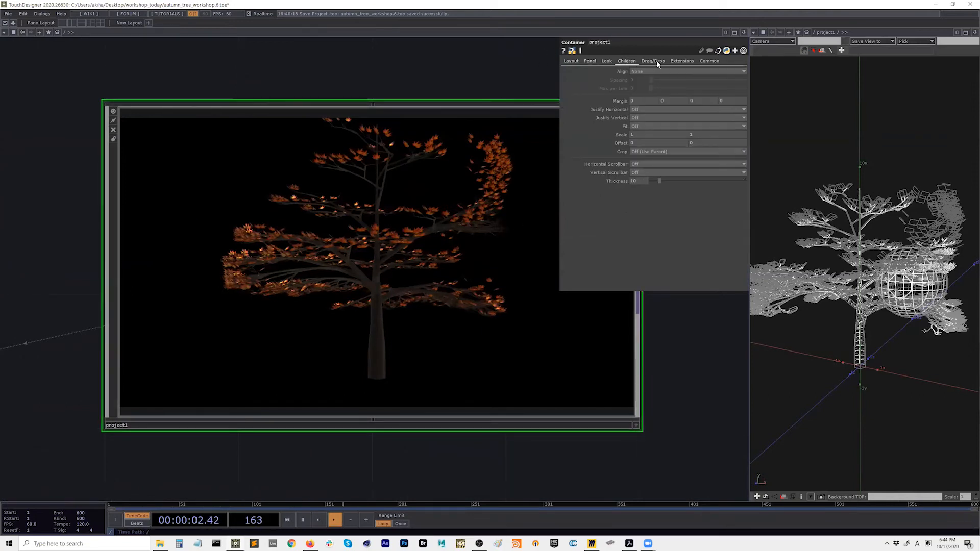
click(607, 63)
click(655, 90)
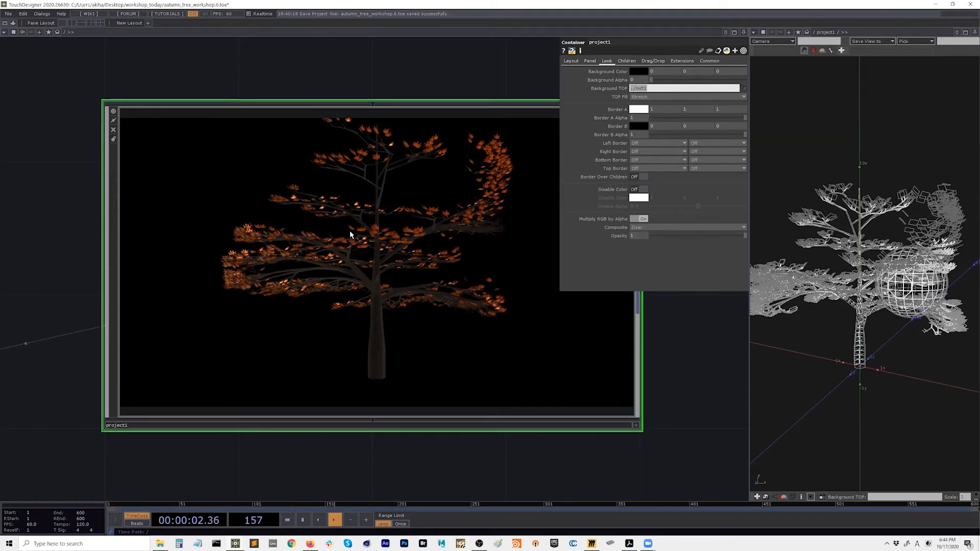
Open the project1 container in a floating viewer, shrink the window and park it clear of the network
right_click(379, 215)
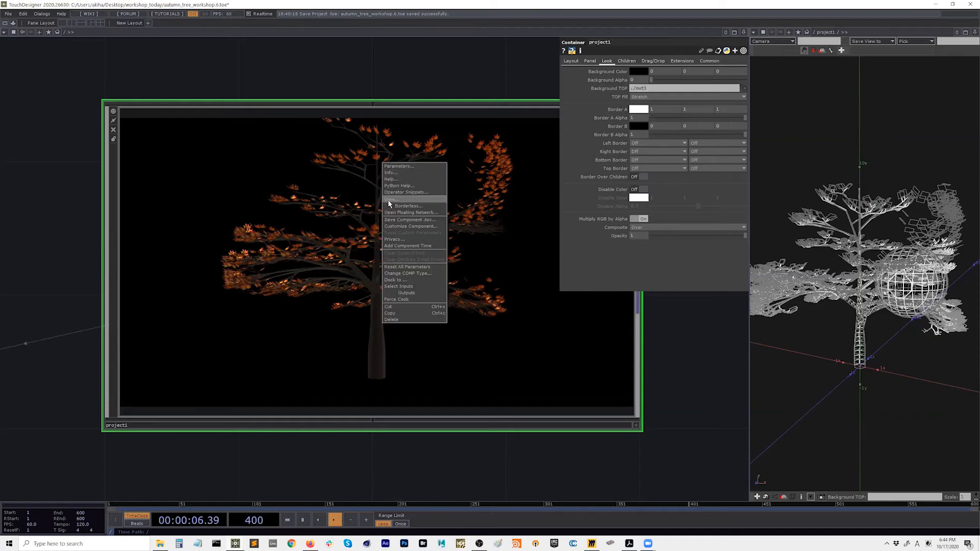
click(388, 201)
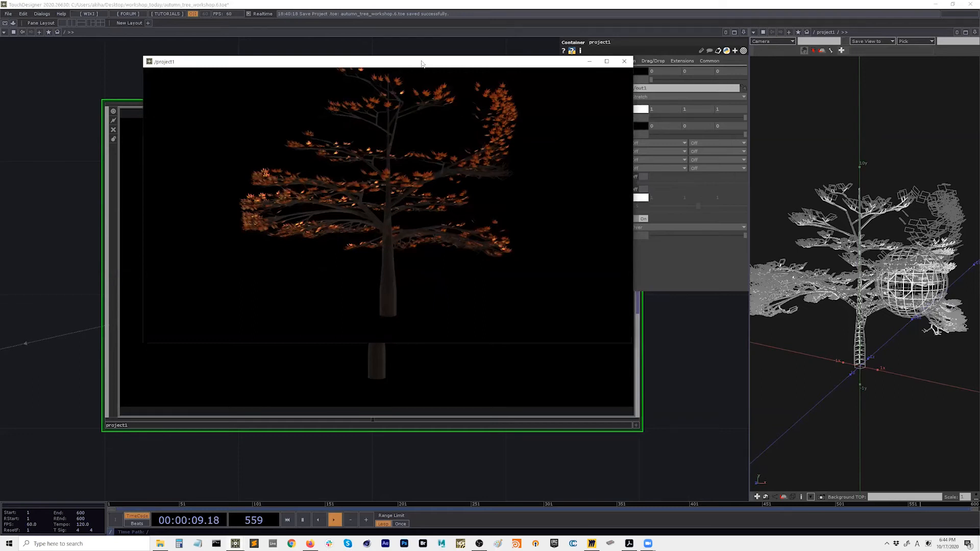
drag(421, 63, 543, 201)
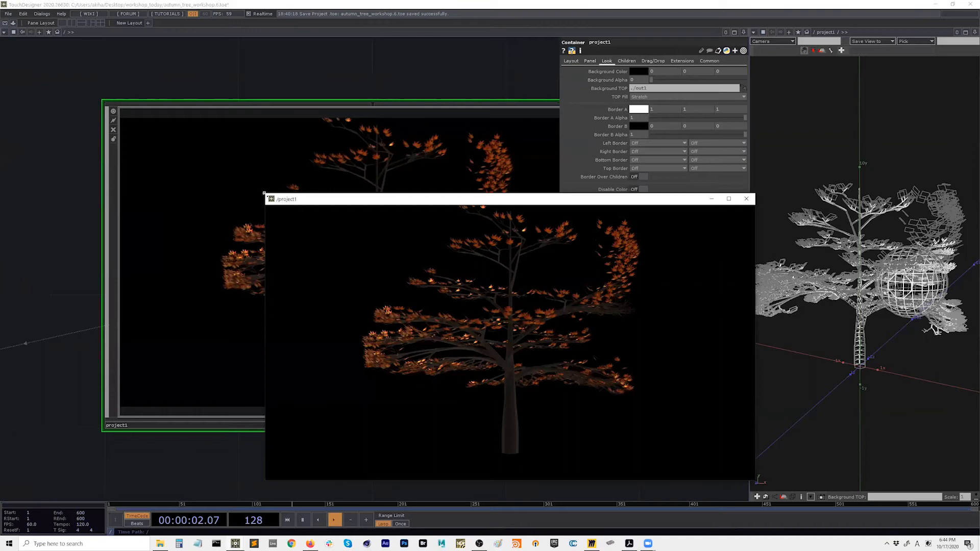
drag(264, 193, 477, 313)
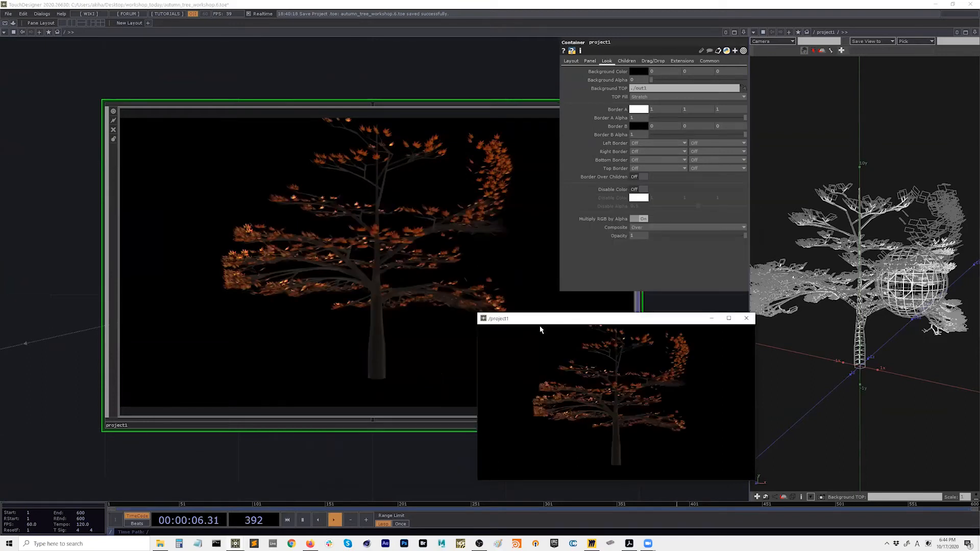
drag(561, 321, 785, 366)
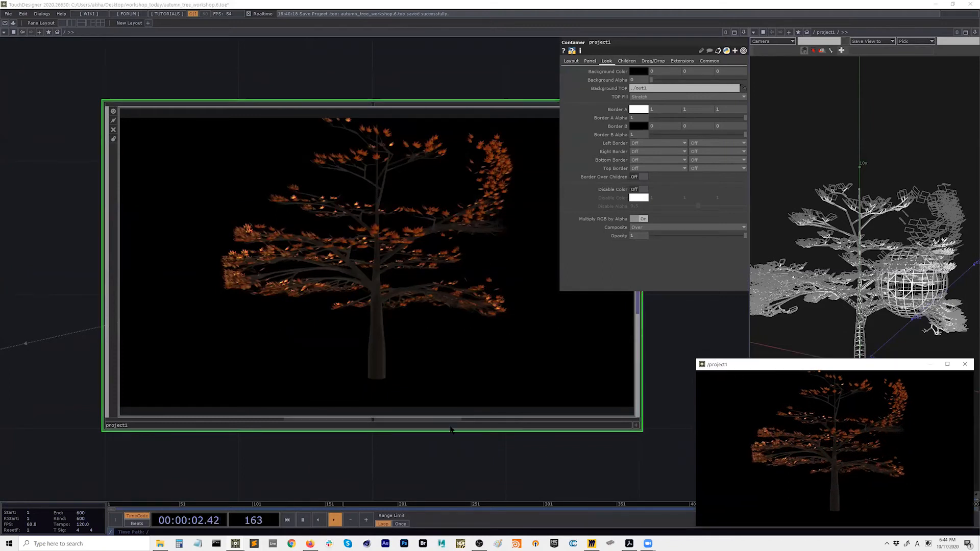
Return inside project1 and test picking several points on the tree in the floating viewer while watching the renderpick1 channels
drag(449, 427, 360, 294)
scroll(360, 293, up, 3)
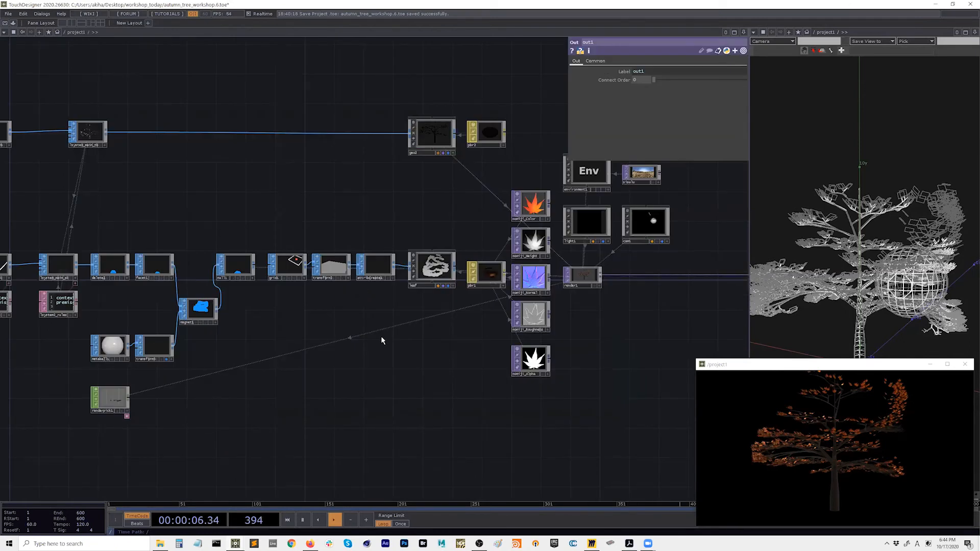
drag(220, 383, 343, 371)
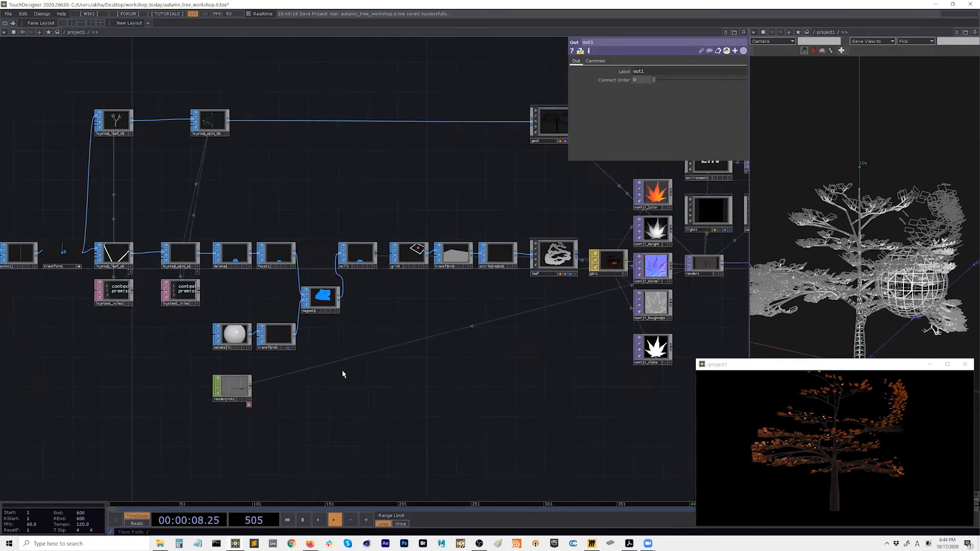
scroll(342, 374, up, 5)
click(817, 442)
click(816, 442)
click(759, 451)
click(813, 454)
click(899, 416)
click(814, 458)
click(788, 415)
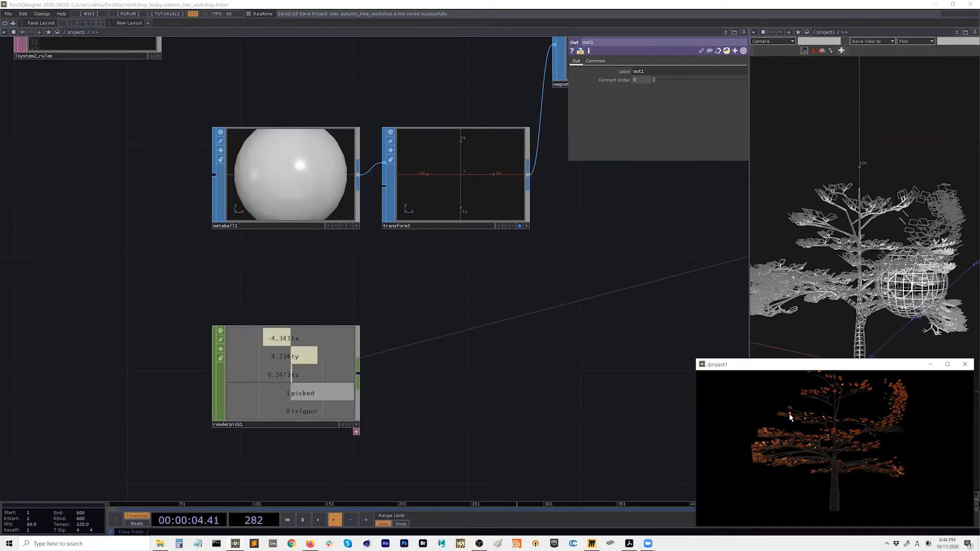
Keep test-picking leaves, trunk and empty background in the floating viewer to compare the pick channels, and shift the window slightly aside
click(834, 466)
click(761, 449)
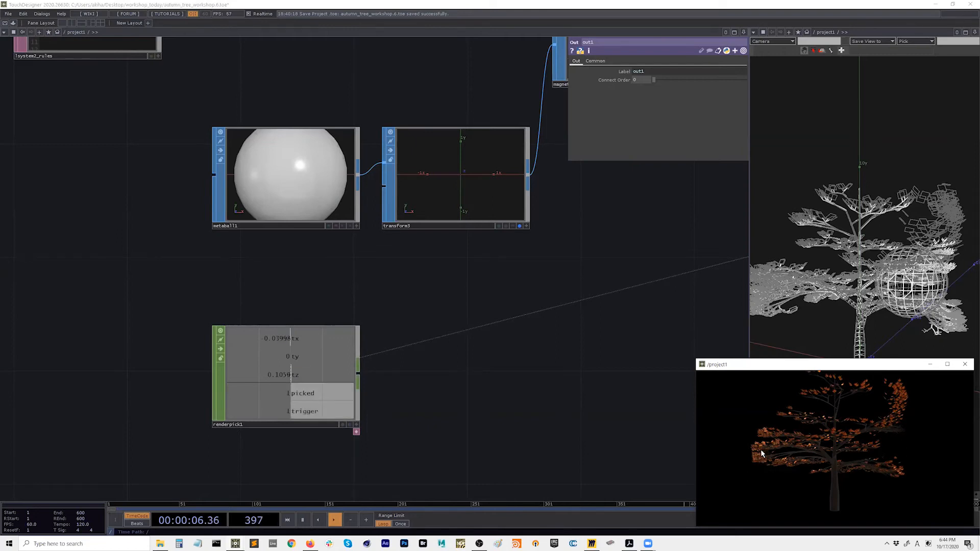
click(843, 428)
click(874, 444)
click(796, 463)
click(793, 455)
click(825, 444)
click(890, 472)
click(817, 447)
click(790, 482)
click(728, 451)
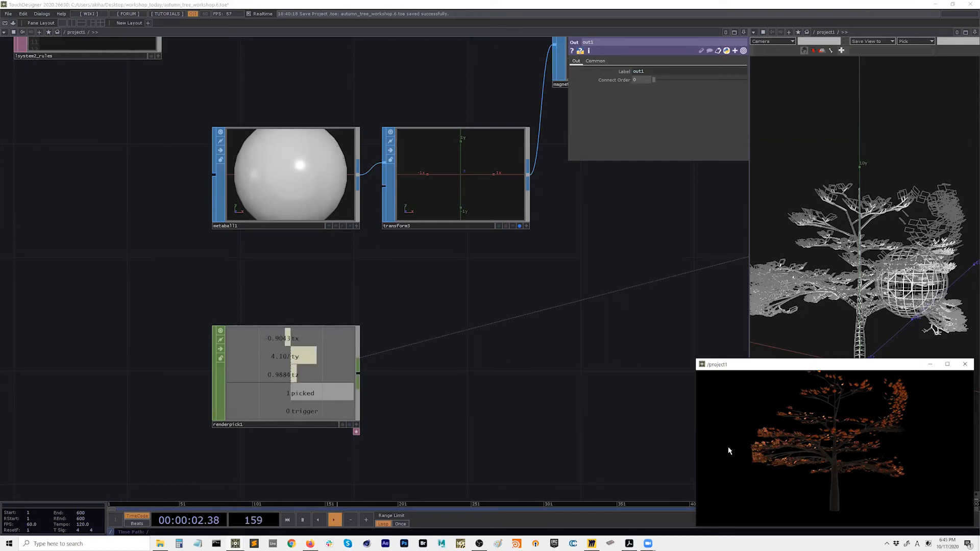
drag(806, 424, 796, 462)
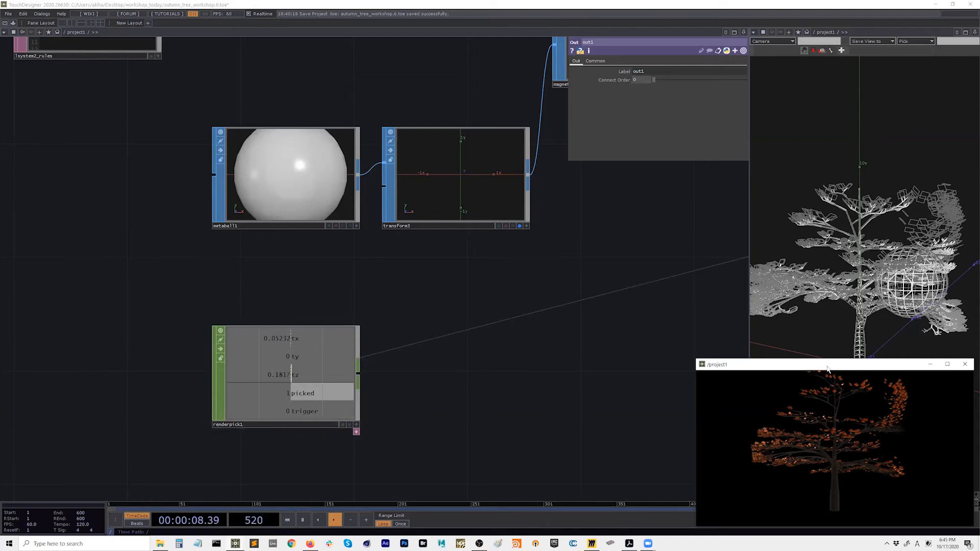
drag(795, 366, 764, 364)
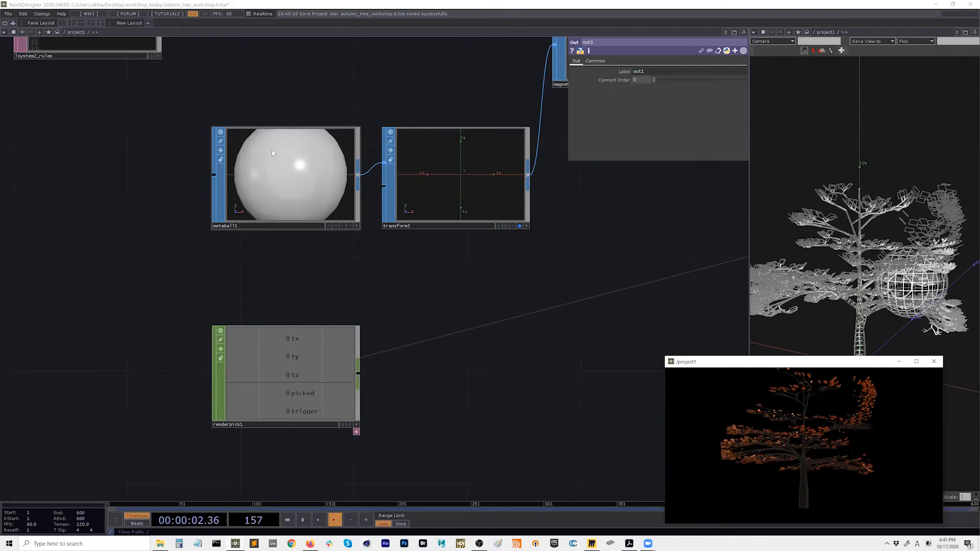
drag(782, 461, 800, 435)
Append a Geometry COMP to transform3 so the metaball renders, and place it below the leaf geometry
drag(427, 362, 387, 366)
scroll(368, 385, down, 5)
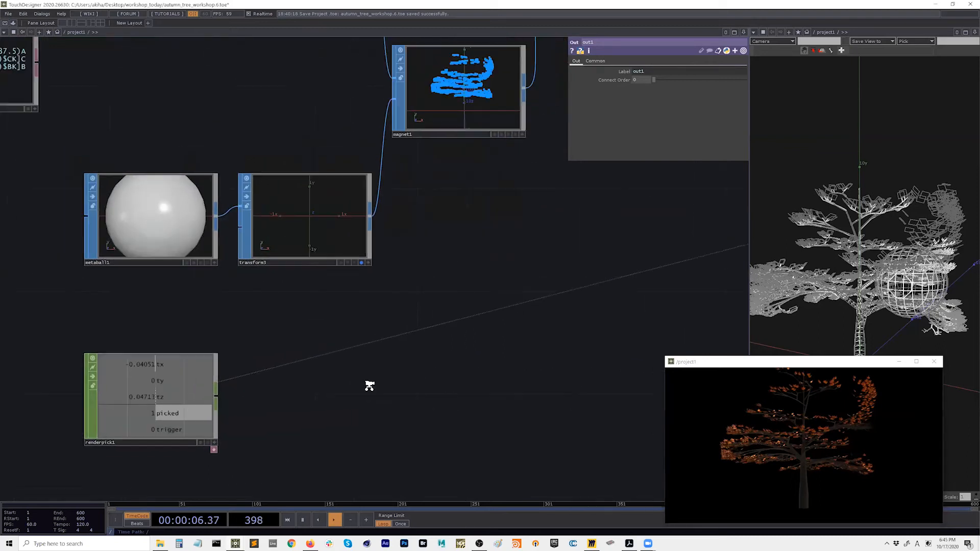
scroll(298, 329, down, 2)
drag(442, 318, 323, 313)
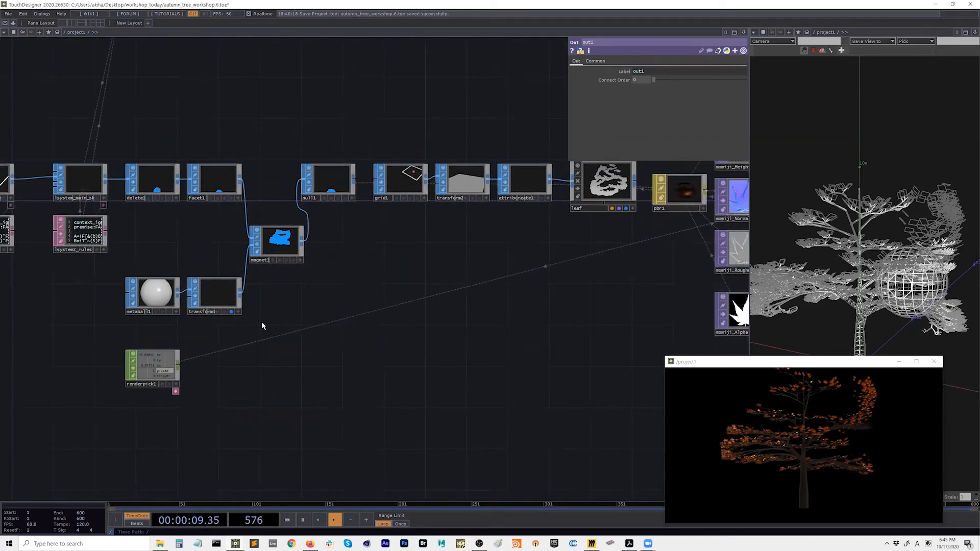
right_click(239, 296)
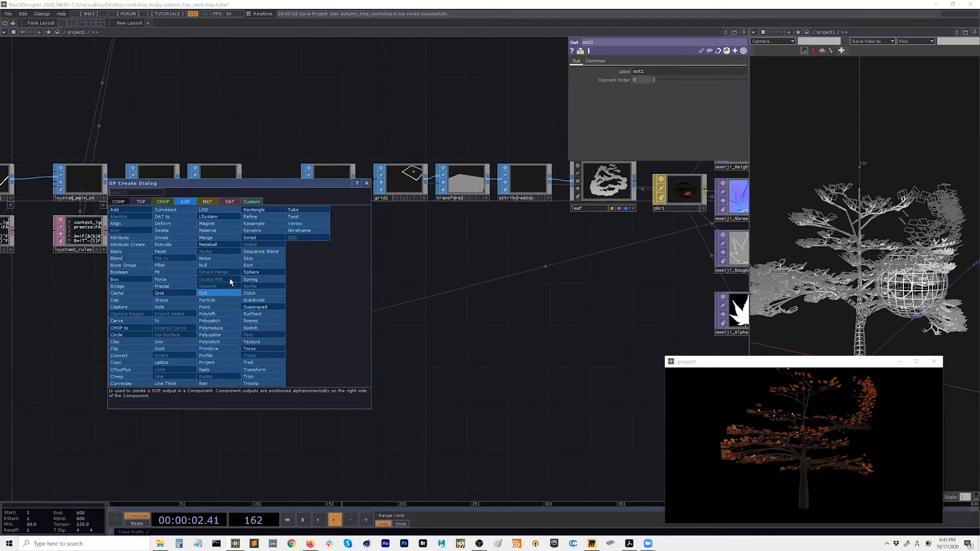
drag(218, 183, 452, 183)
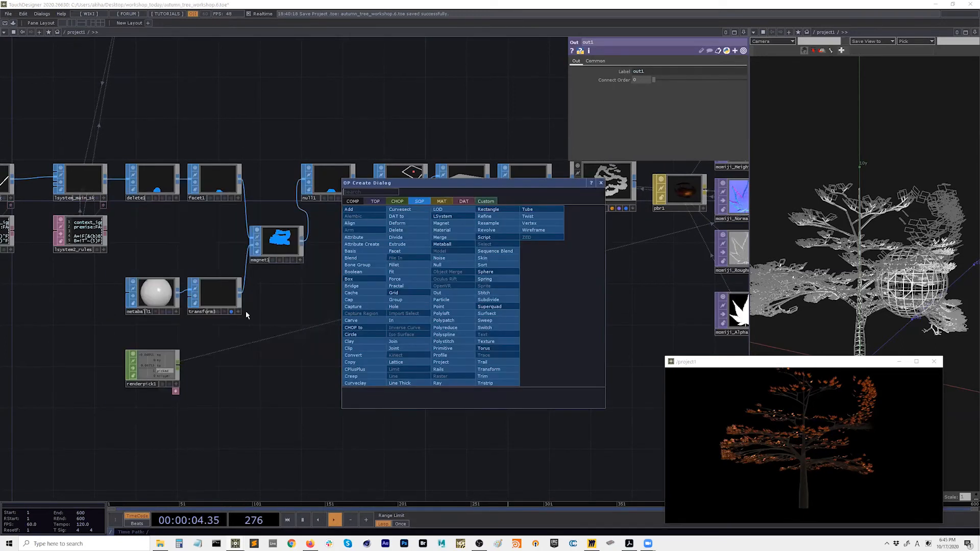
click(353, 202)
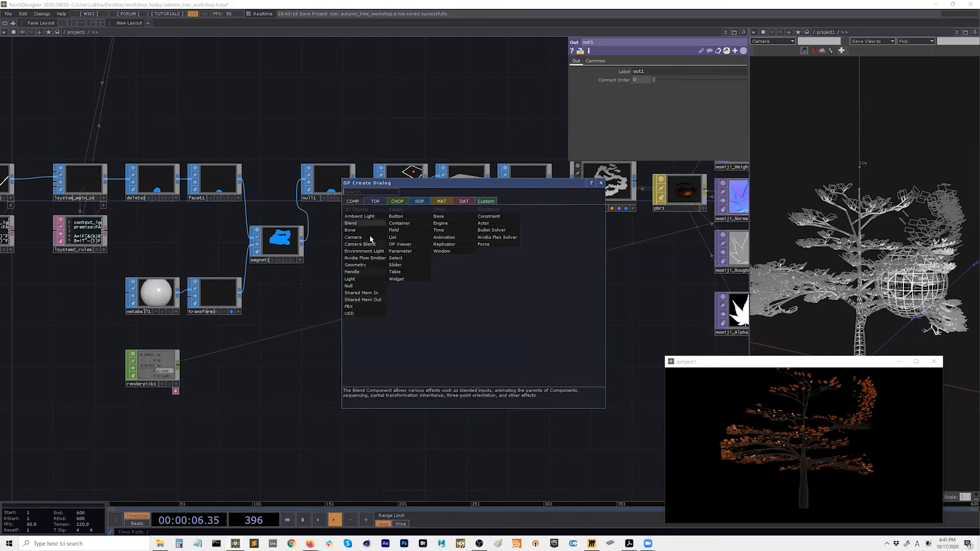
click(366, 264)
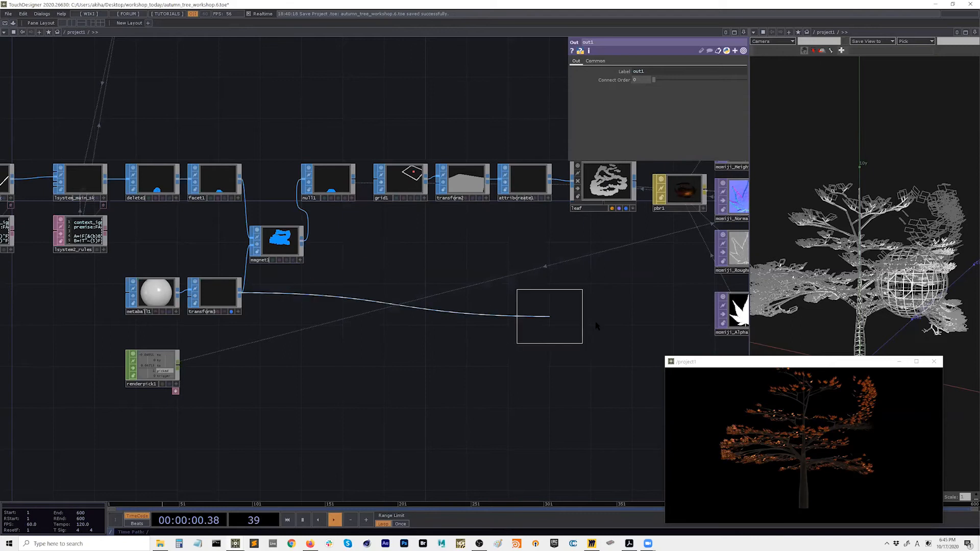
click(640, 309)
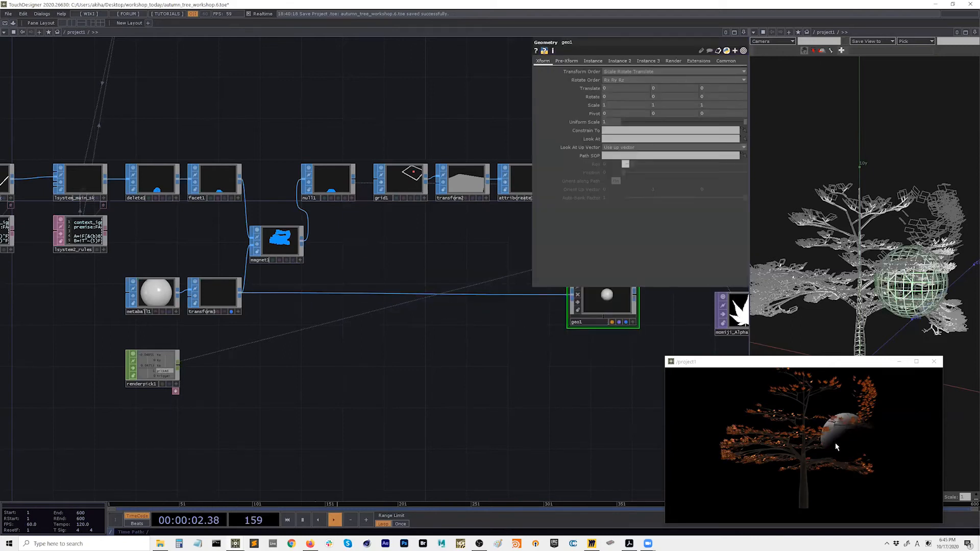
drag(446, 377, 297, 376)
drag(514, 306, 467, 290)
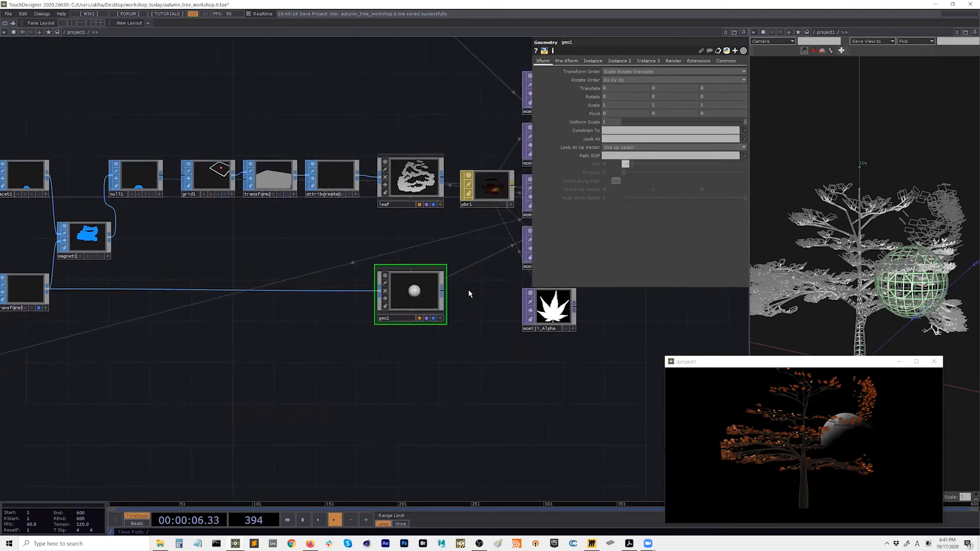
Create a Wireframe MAT beside geo1 and assign it to geo1 as its material
key(Tab)
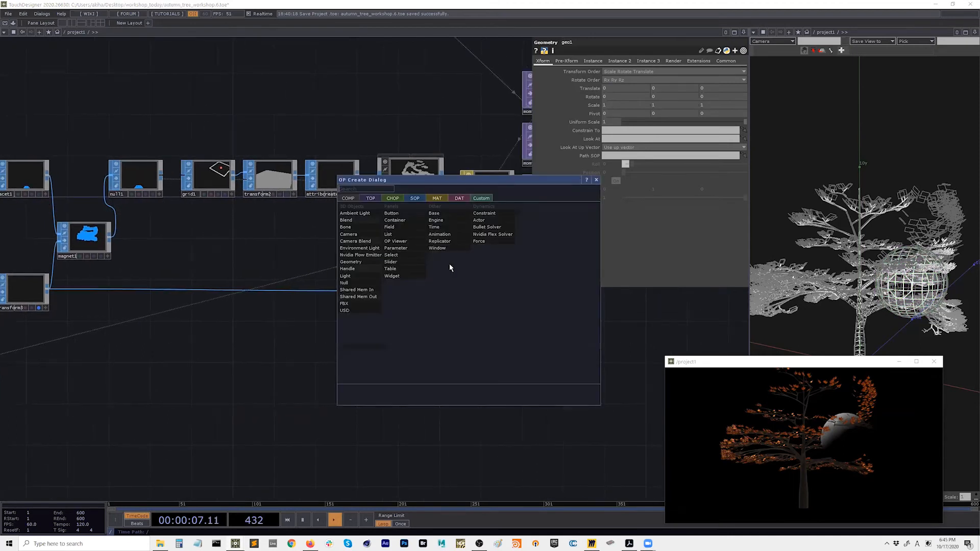
click(441, 198)
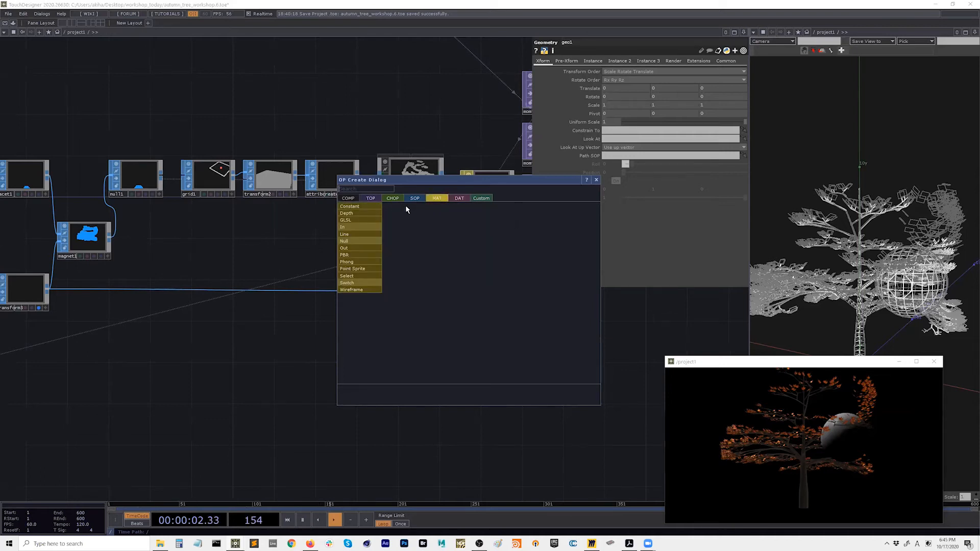
click(357, 289)
click(482, 296)
drag(480, 299, 426, 290)
click(427, 288)
drag(497, 297, 486, 296)
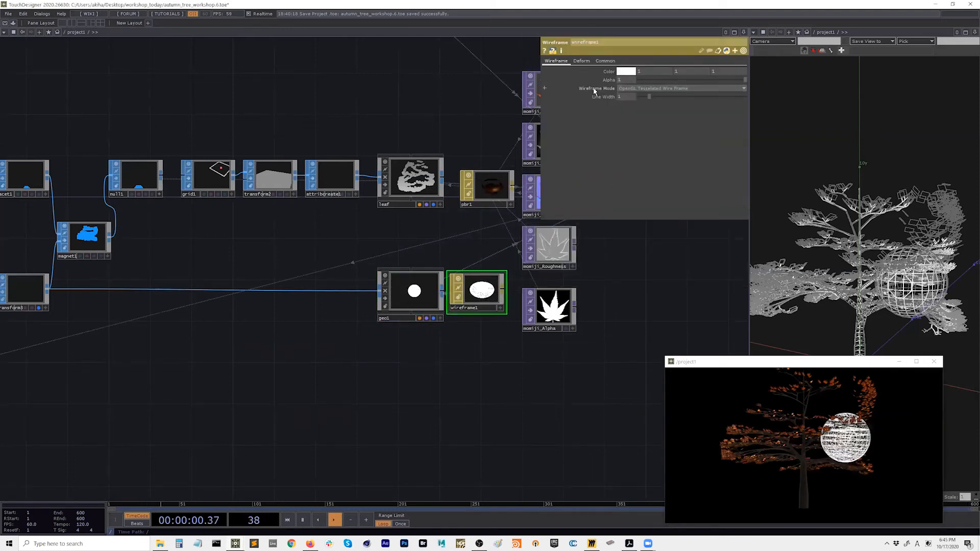
Set the wireframe material's mode to Topology Wire Frame and its color to blue (0, 0.184314, 1)
click(634, 89)
click(635, 103)
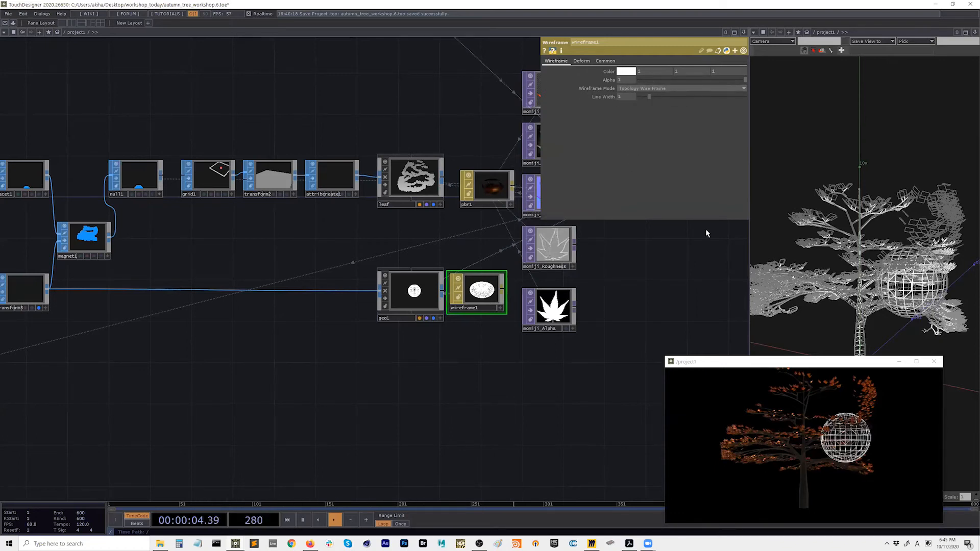
click(626, 71)
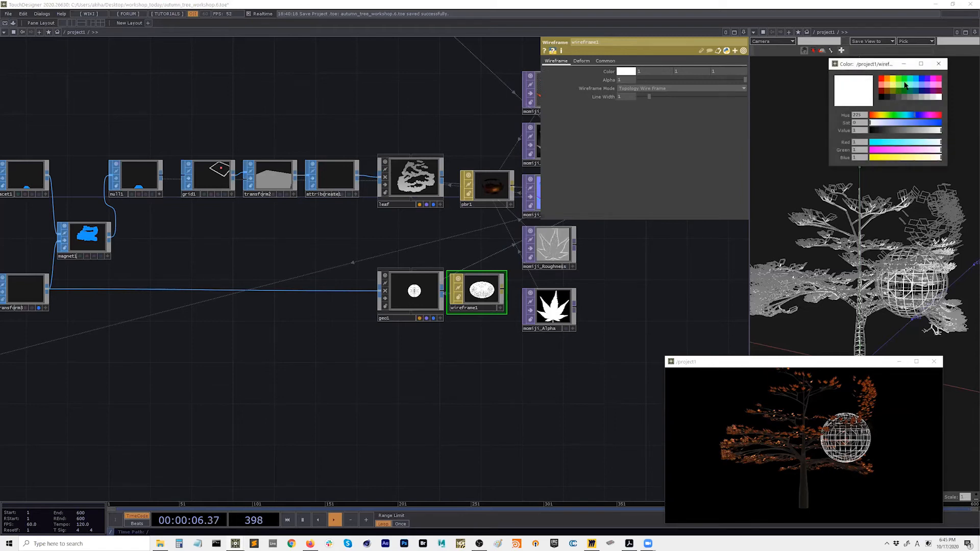
click(923, 81)
click(938, 64)
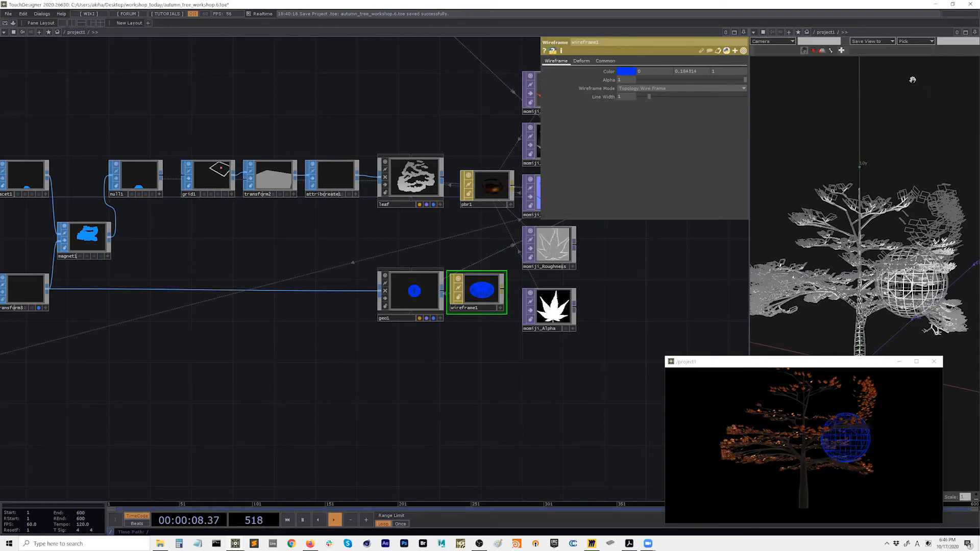
Set renderpick1's Fetch Position to In World Space and test picking on the tree in the floating viewer
click(837, 458)
drag(214, 407, 533, 392)
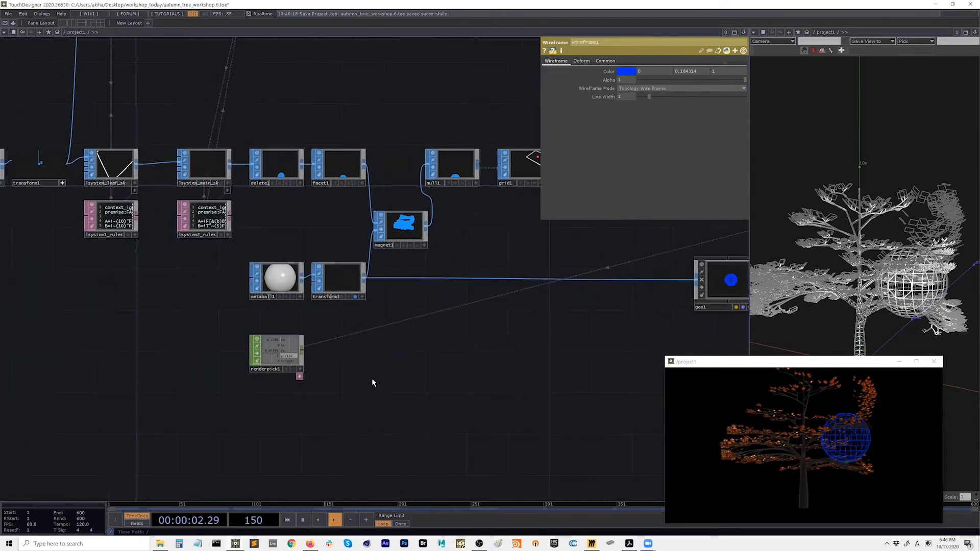
scroll(282, 357, up, 2)
click(274, 361)
drag(410, 357, 387, 360)
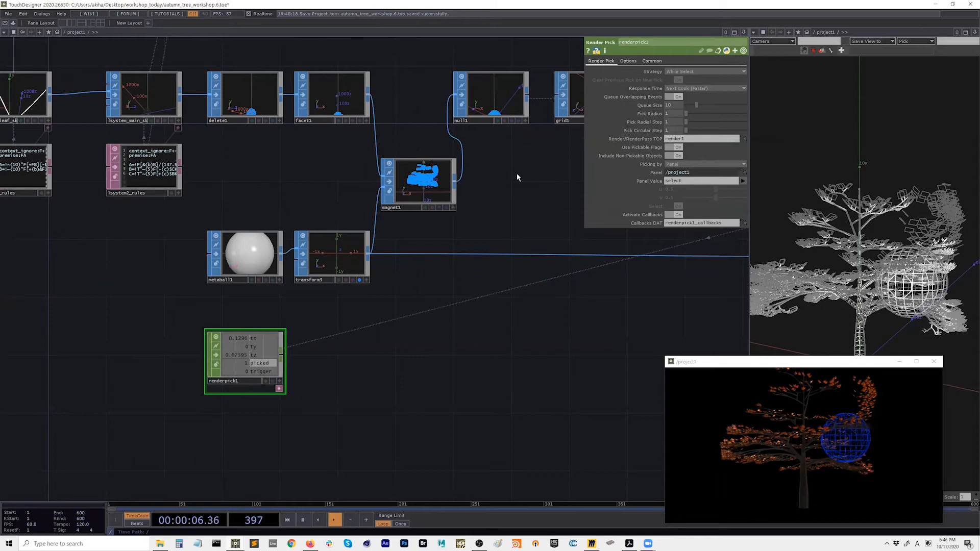
click(632, 62)
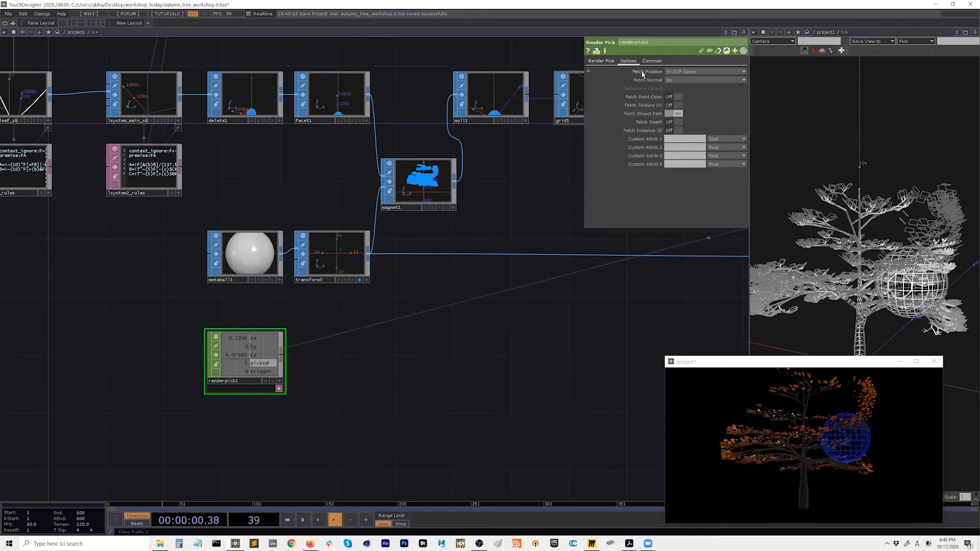
click(684, 80)
drag(794, 432, 774, 456)
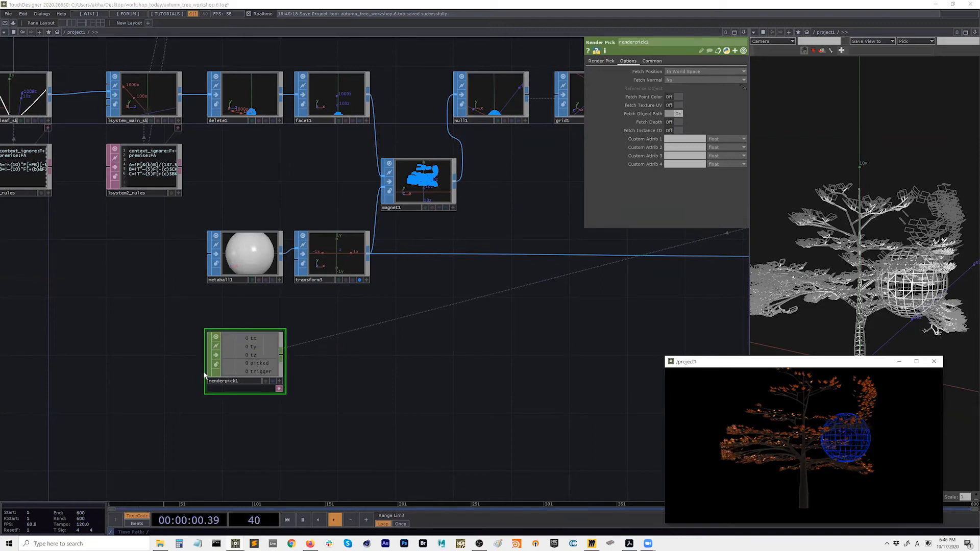
Append a Select CHOP to renderpick1
scroll(280, 368, up, 3)
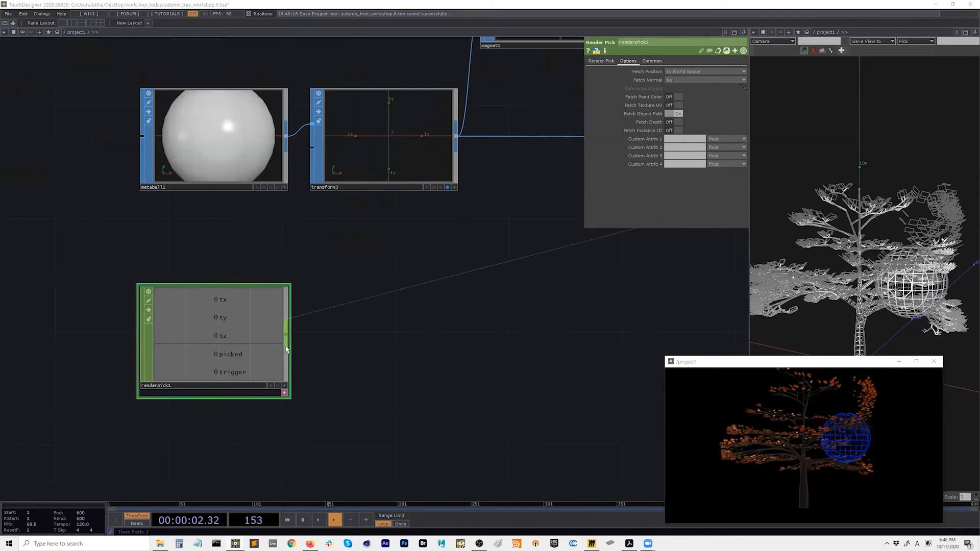
right_click(286, 350)
text(sa)
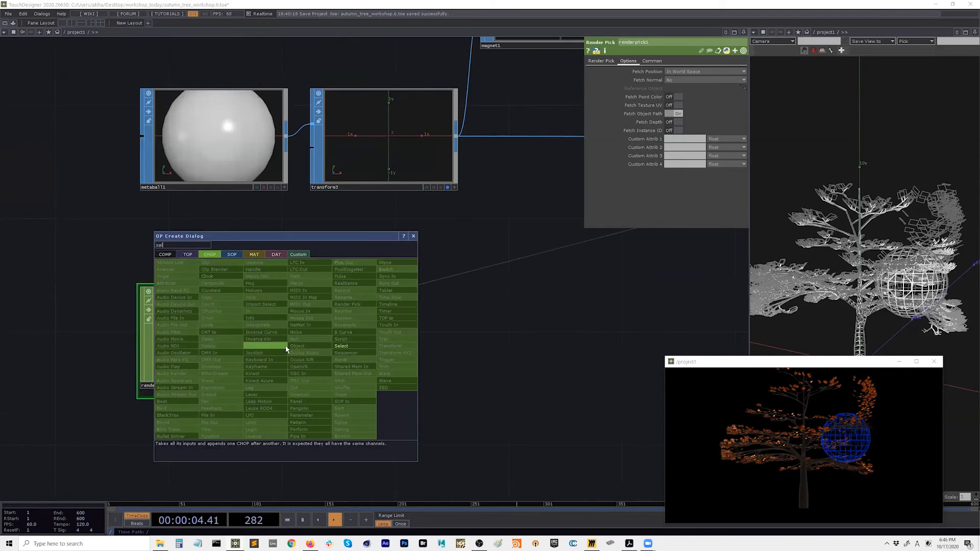
click(341, 346)
click(394, 335)
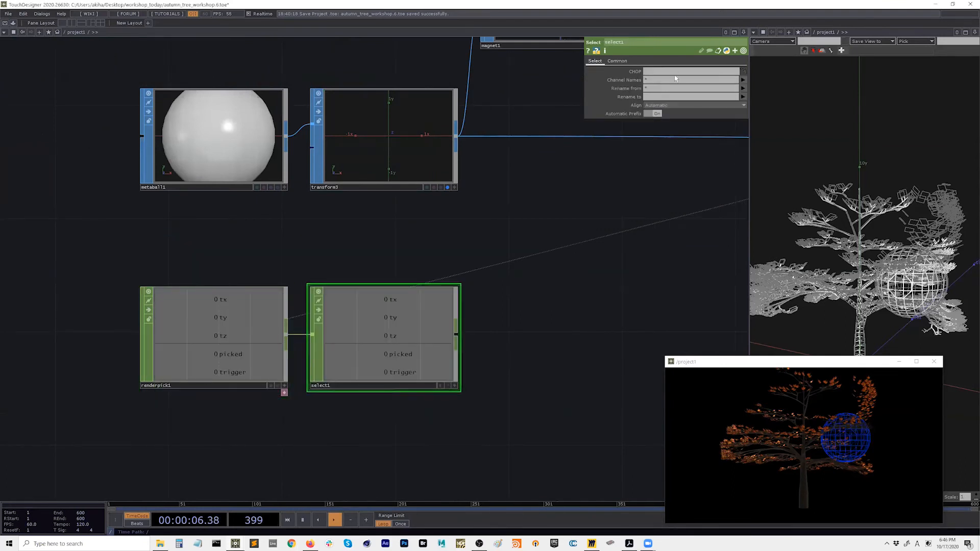
Limit select1's channel names to tx, ty and tz
click(743, 80)
click(744, 93)
click(743, 80)
click(744, 100)
click(743, 80)
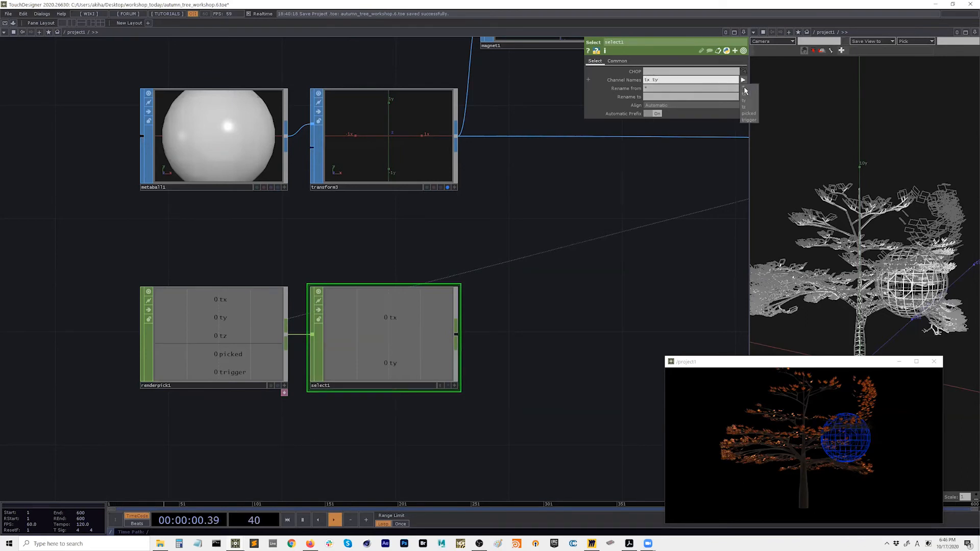
click(744, 107)
Append a Null CHOP to select1 and pick a point on the tree to feed it a position
drag(581, 323, 510, 323)
right_click(386, 344)
text(nu)
click(394, 334)
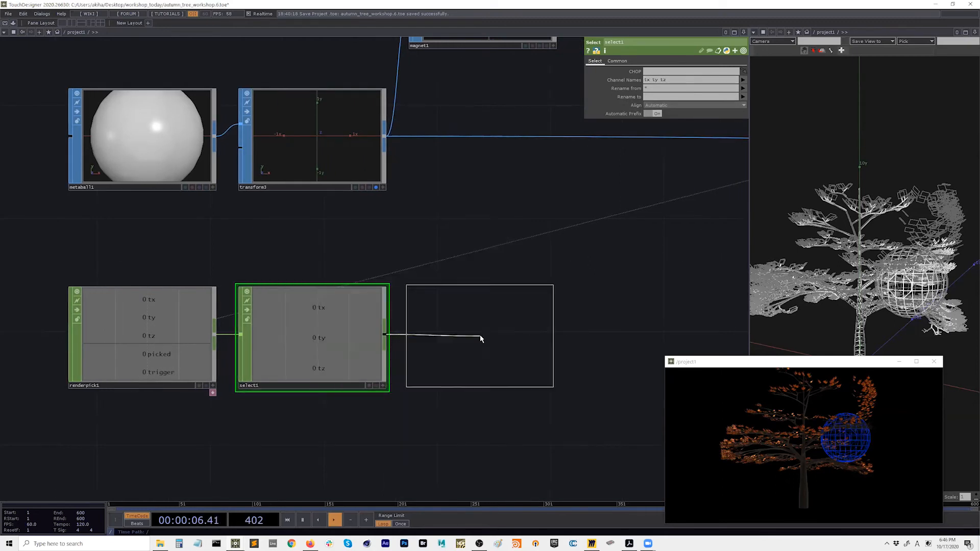
click(474, 334)
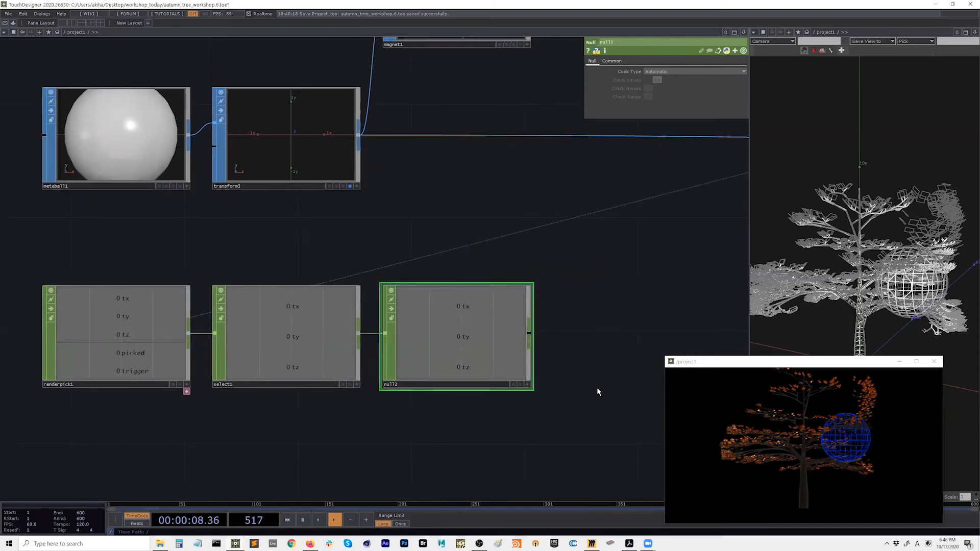
click(742, 436)
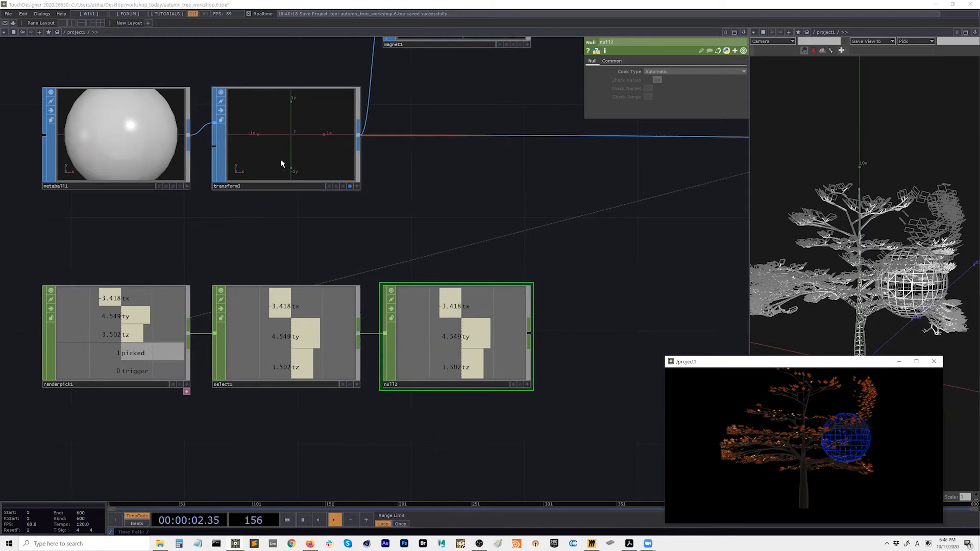
Link transform3's Translate X, Y and Z to null2's tx, ty and tz channels as CHOP references
click(293, 111)
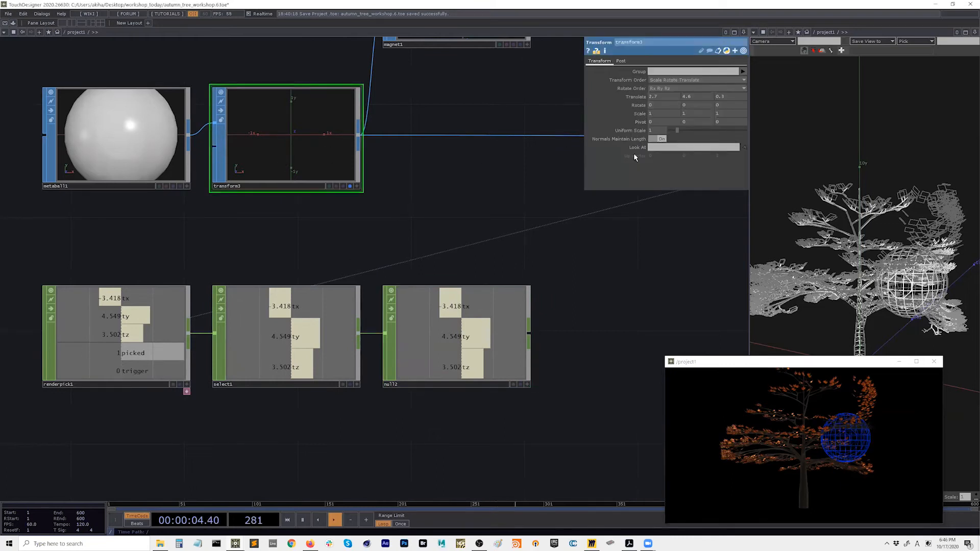
click(477, 359)
click(309, 149)
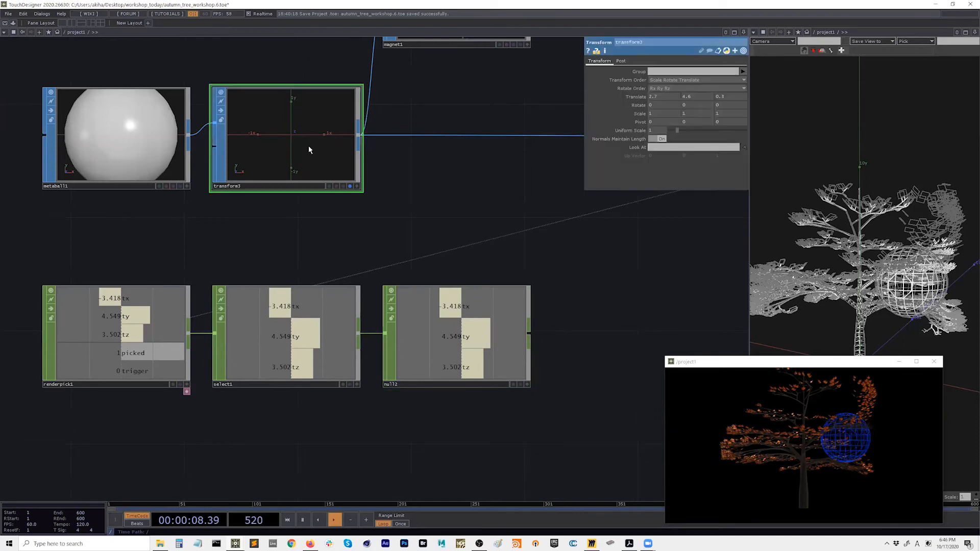
click(529, 384)
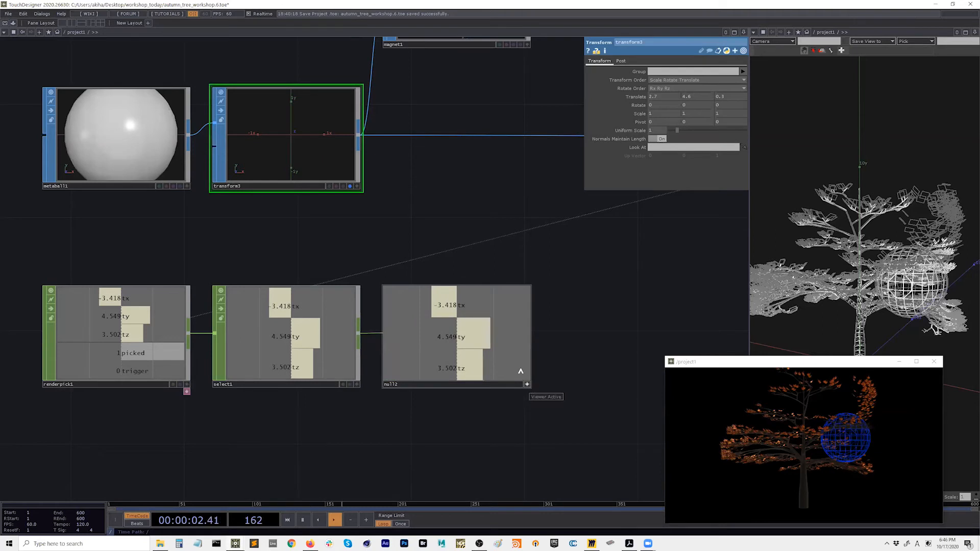
click(453, 304)
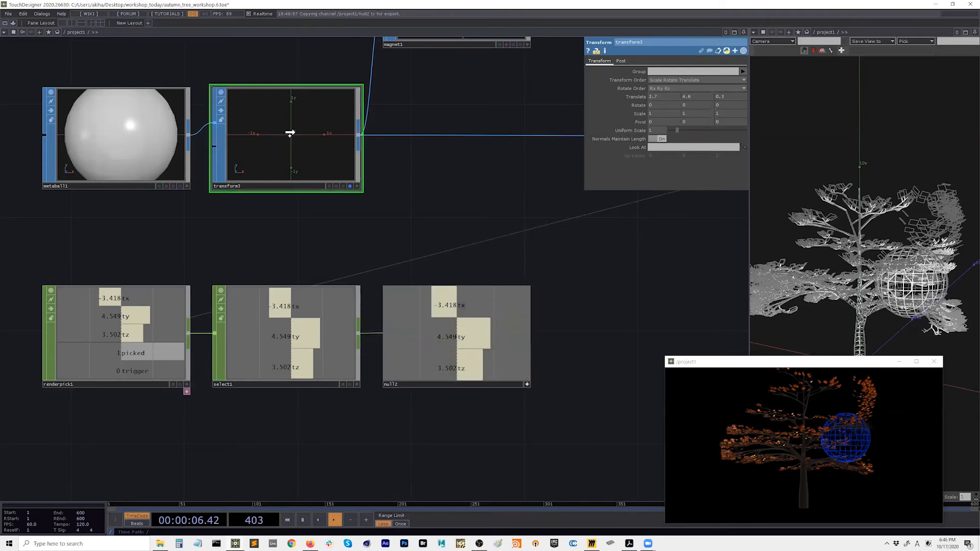
drag(658, 97, 658, 97)
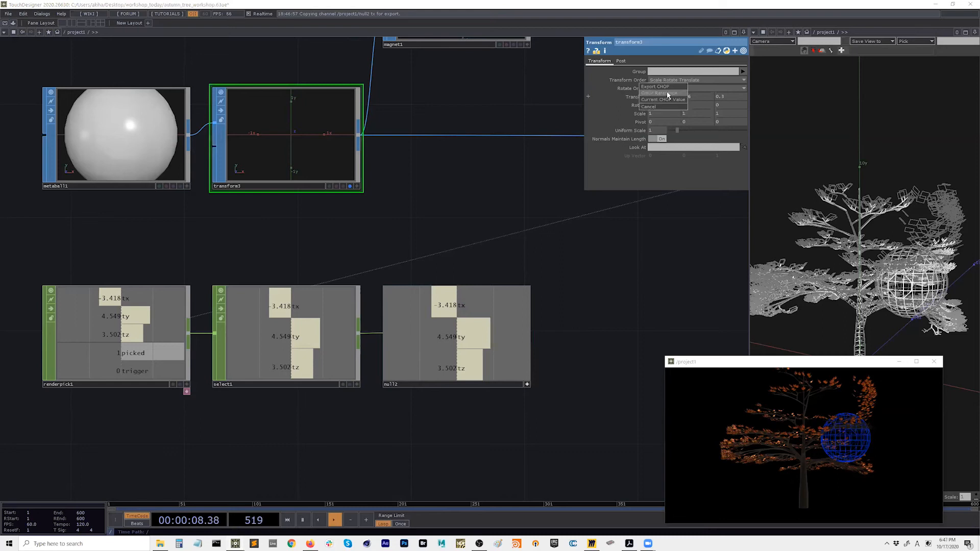
click(666, 94)
drag(512, 302, 692, 96)
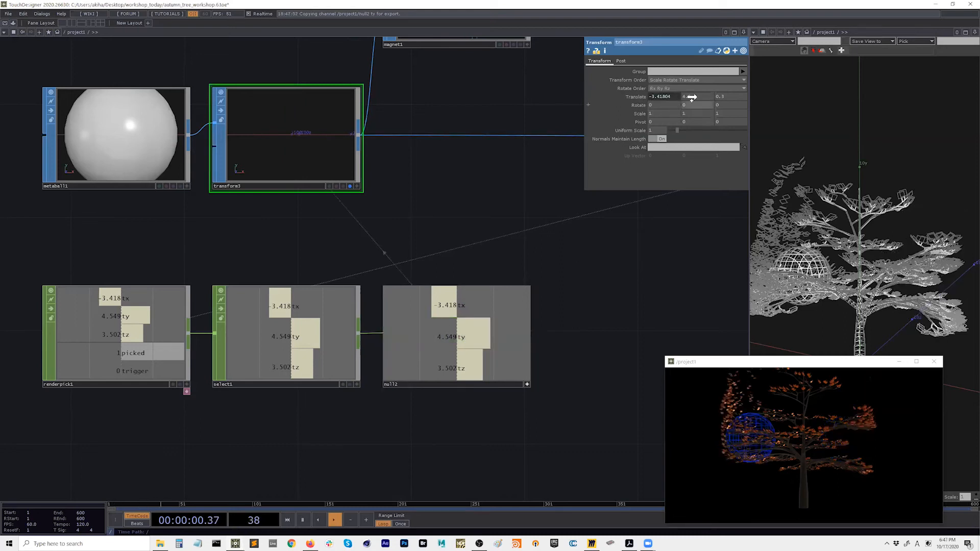
click(698, 95)
drag(470, 367, 726, 96)
click(733, 95)
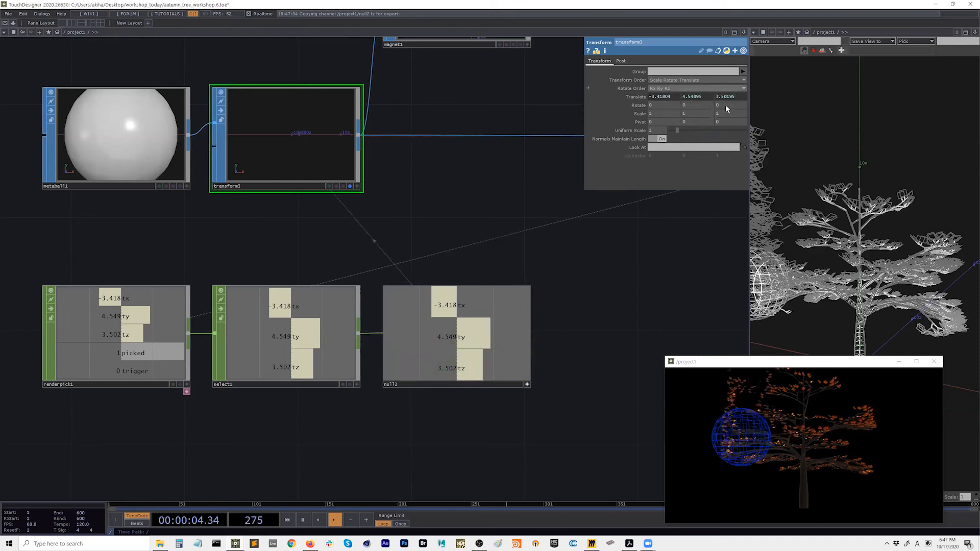
Test moving the metaball by picking points on different branches of the tree in the floating viewer
drag(742, 441, 845, 461)
click(767, 454)
click(858, 429)
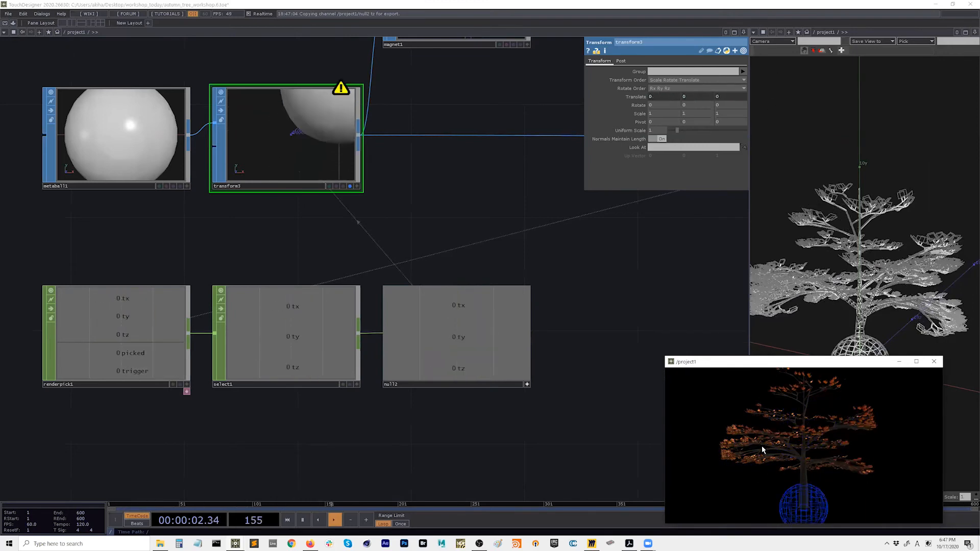
click(745, 443)
mouse_move(730, 456)
mouse_down()
mouse_move(746, 469)
mouse_move(753, 457)
mouse_move(737, 456)
mouse_up()
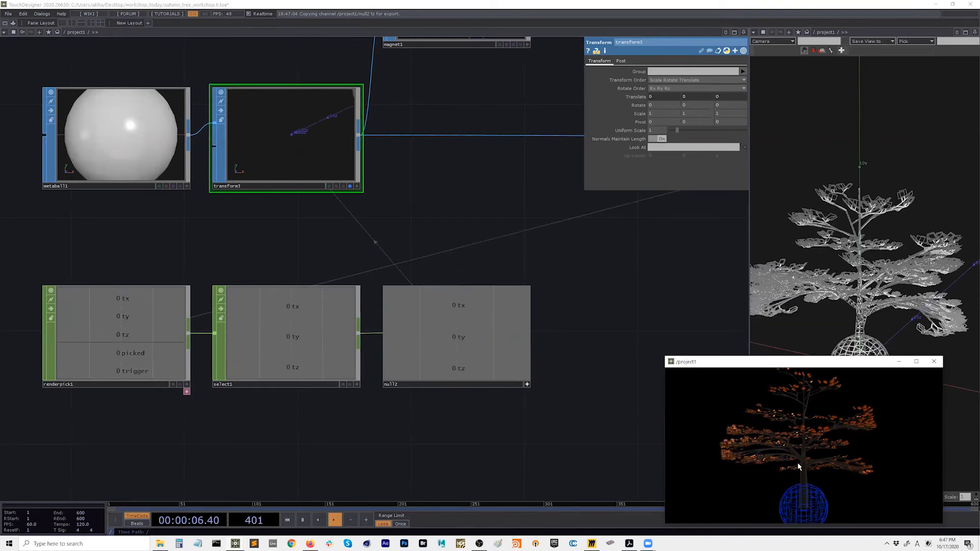
drag(812, 472, 867, 422)
drag(809, 395, 794, 384)
drag(785, 421, 761, 442)
drag(853, 430, 857, 427)
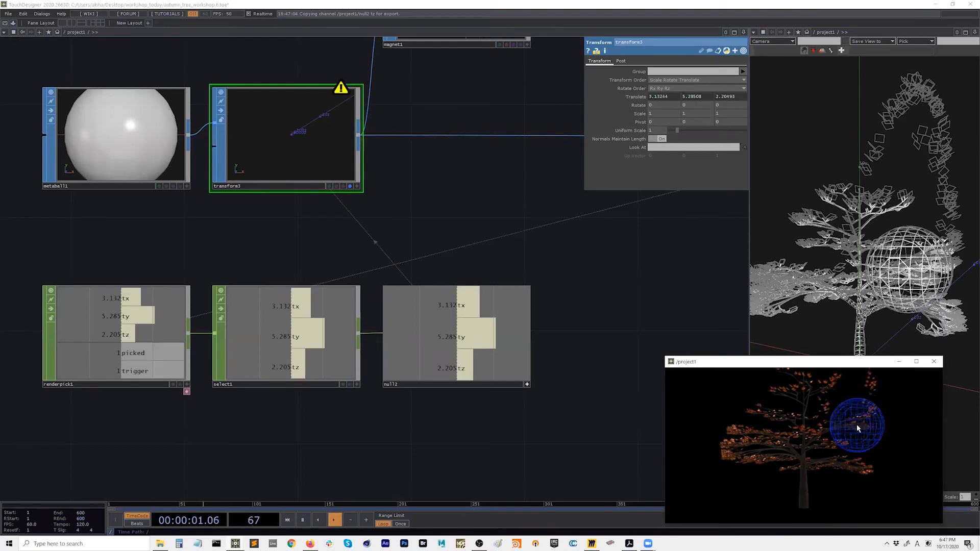
click(764, 442)
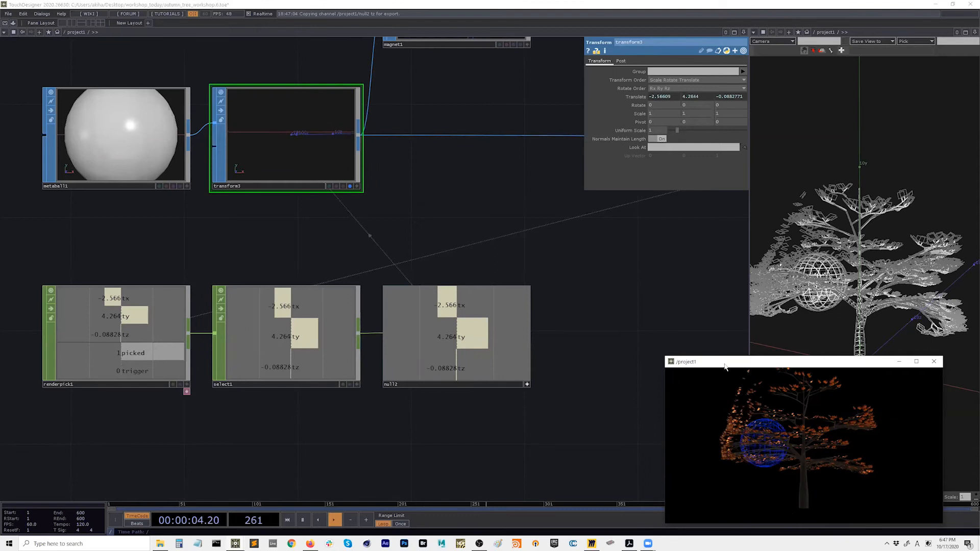
Shift the renderpick1, select1 and null2 nodes so null2 sits below transform3, and enlarge the floating viewer
drag(725, 363, 738, 365)
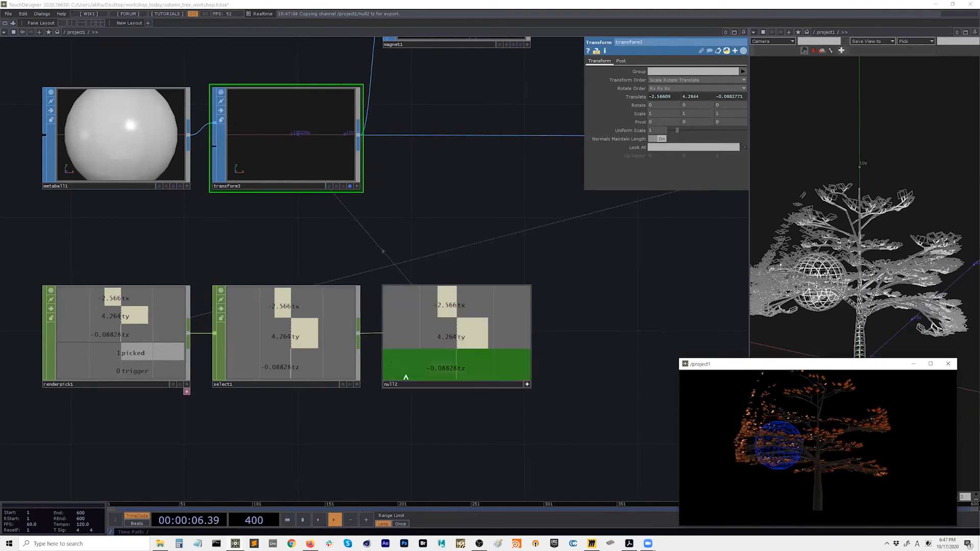
drag(309, 389, 173, 356)
drag(294, 328, 125, 272)
drag(423, 296, 515, 356)
drag(593, 342, 593, 340)
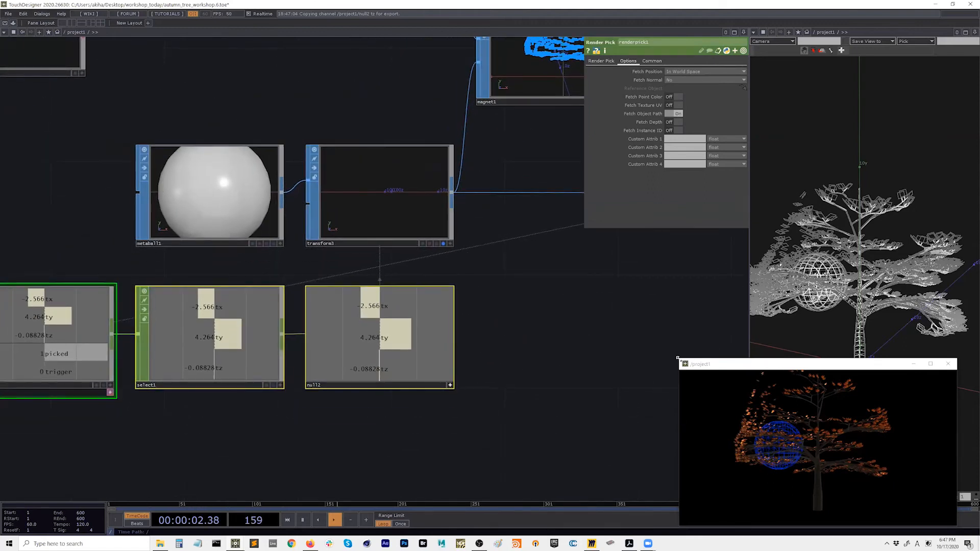
drag(678, 358, 598, 313)
drag(375, 417, 384, 415)
Pick points across the branches in the enlarged viewer to check how the metaball jumps between positions
click(841, 394)
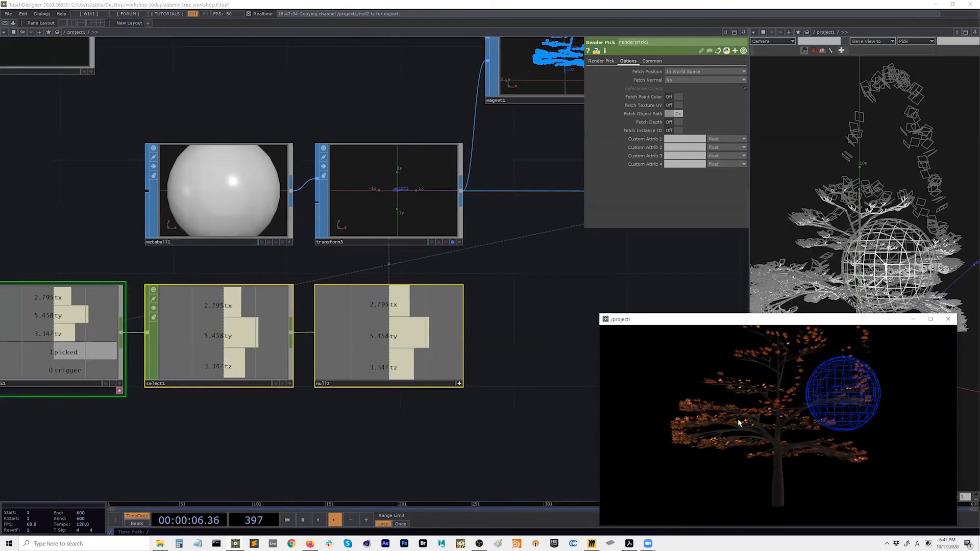
click(713, 424)
click(759, 431)
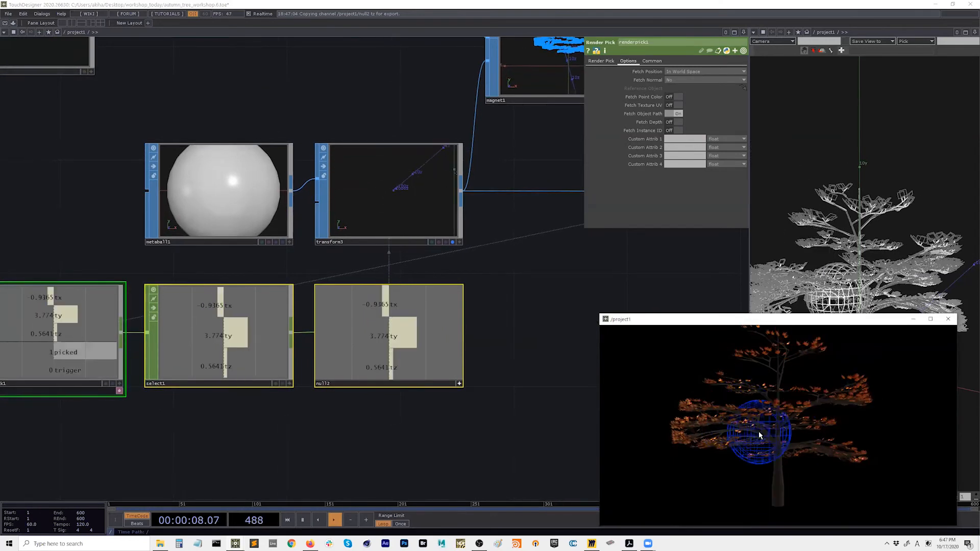
click(832, 443)
click(724, 439)
click(814, 410)
click(860, 401)
drag(739, 411, 803, 412)
click(816, 407)
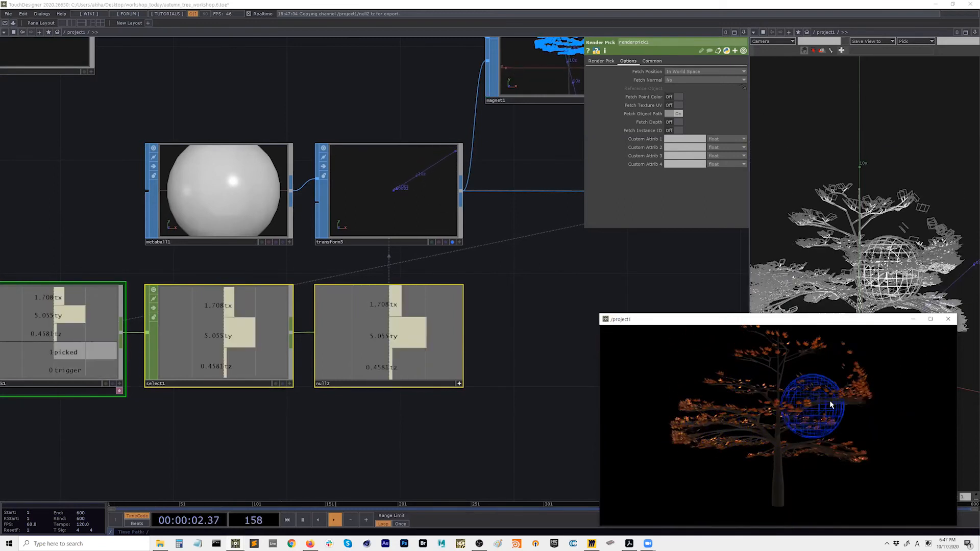
Move renderpick1 and select1 away from null2 to open a gap for another operator
drag(379, 406, 546, 382)
right_drag(406, 405, 276, 335)
drag(362, 317, 221, 317)
click(322, 347)
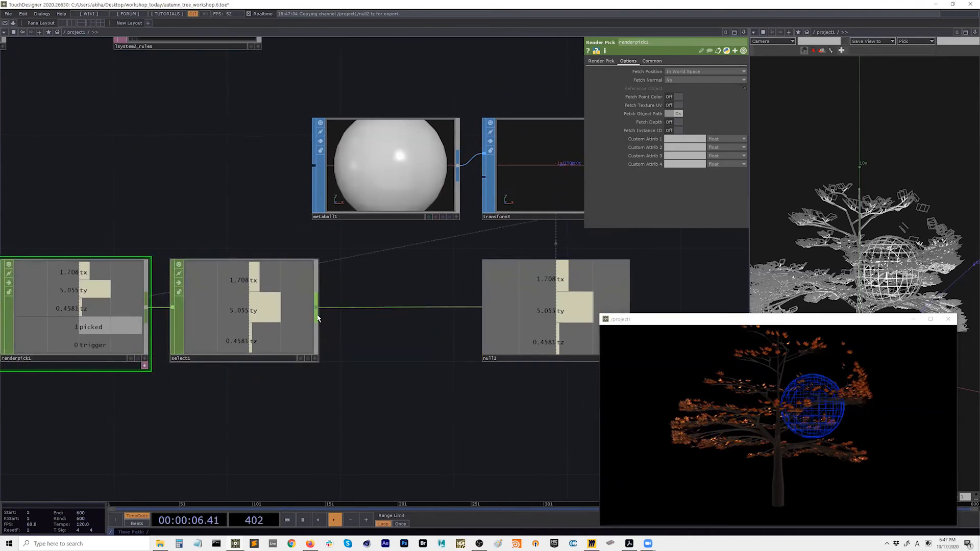
Insert a Filter CHOP between select1 and null2, and space out the neighbouring nodes
right_click(317, 318)
text(f)
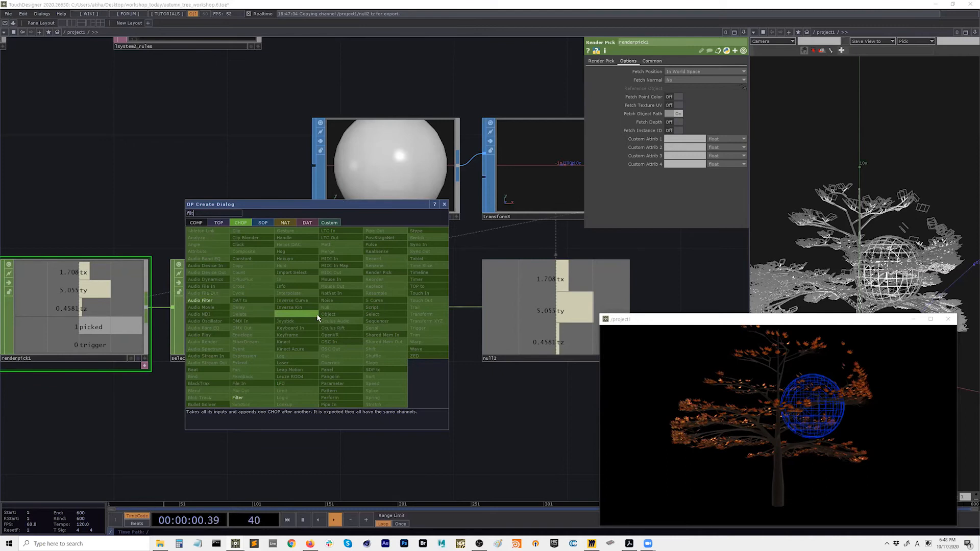
text(ilt)
click(238, 397)
click(399, 311)
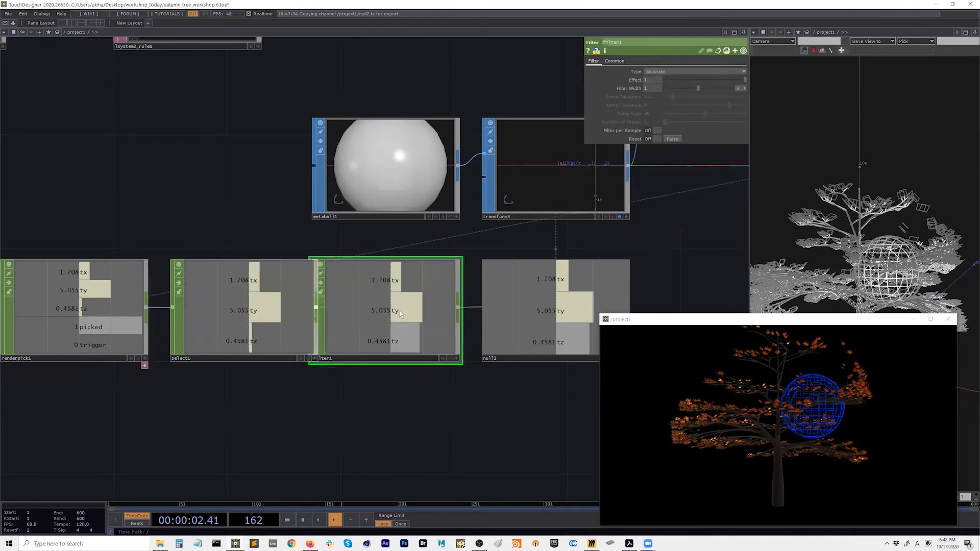
drag(95, 329, 66, 329)
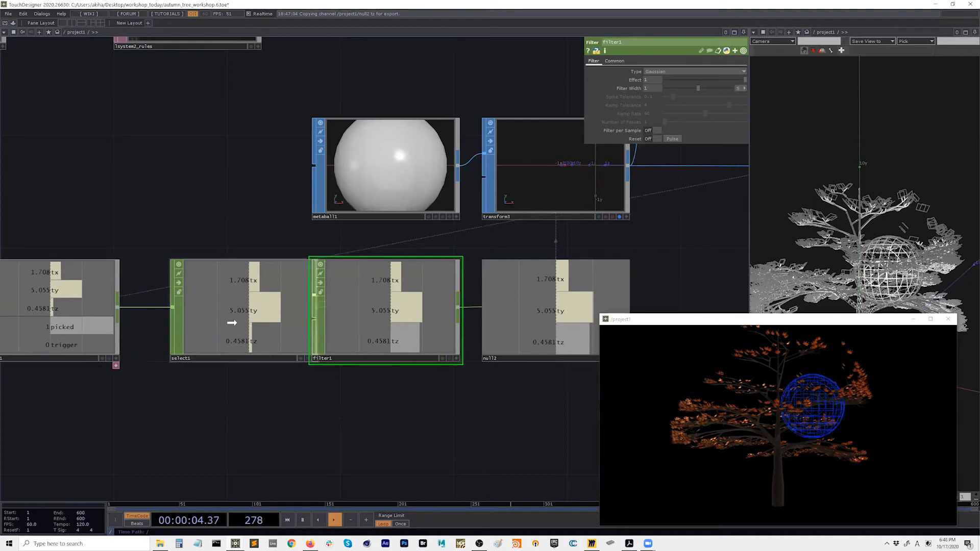
drag(231, 322, 203, 322)
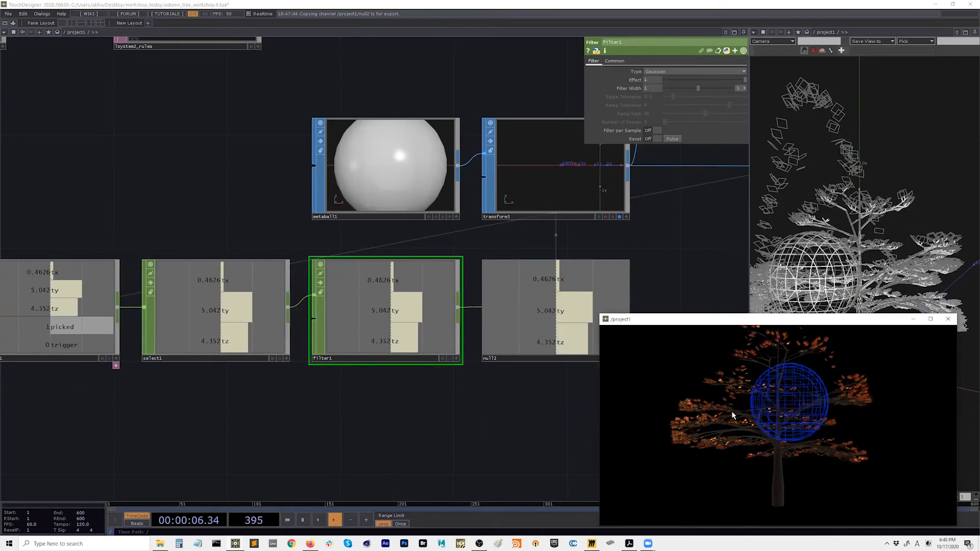
Pick points on both sides of the tree to test the filtered metaball motion, and enlarge the floating viewer further
click(694, 429)
click(830, 395)
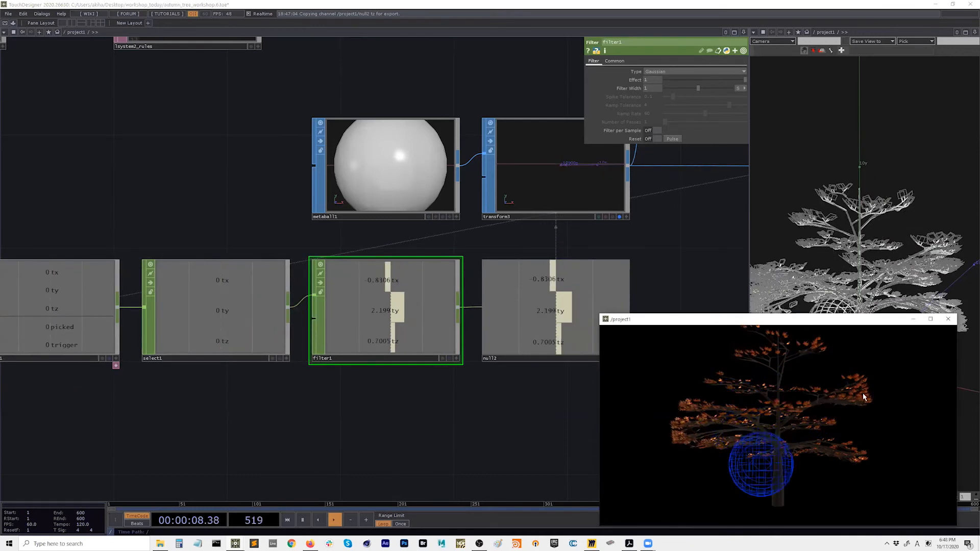
click(835, 400)
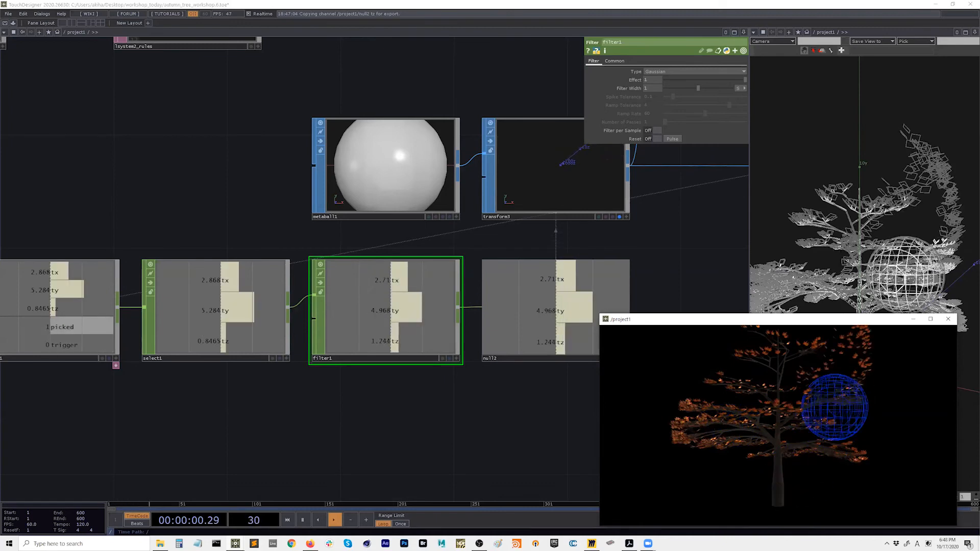
click(702, 420)
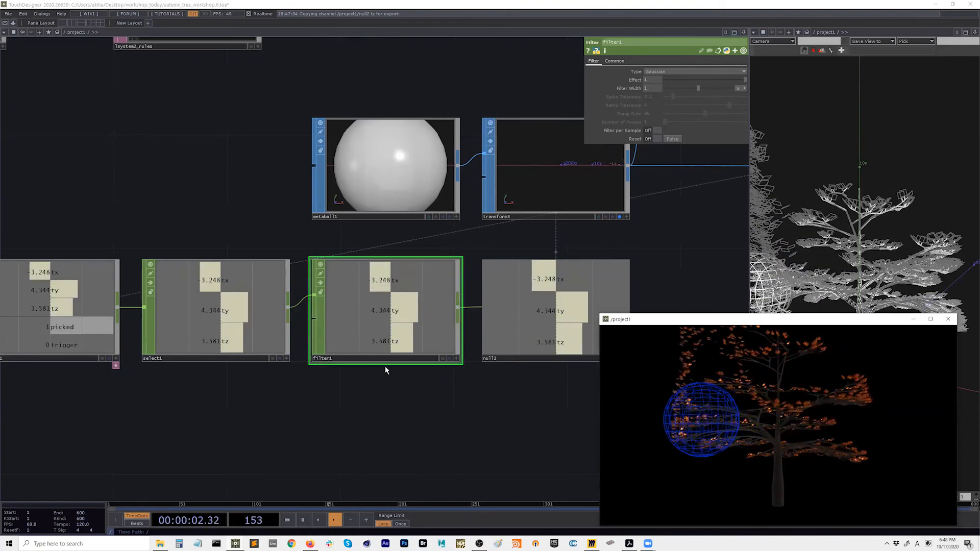
drag(463, 402, 306, 405)
click(831, 400)
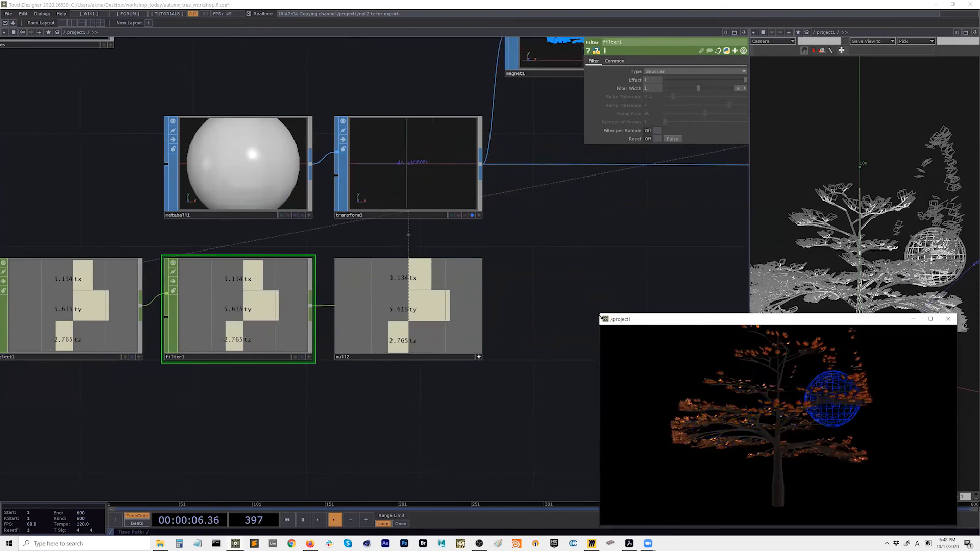
drag(599, 313, 550, 286)
drag(475, 365, 434, 392)
Turn on Affect Point Color and turn off Affect Position for magnet1
click(408, 220)
drag(539, 238, 409, 299)
scroll(409, 300, down, 3)
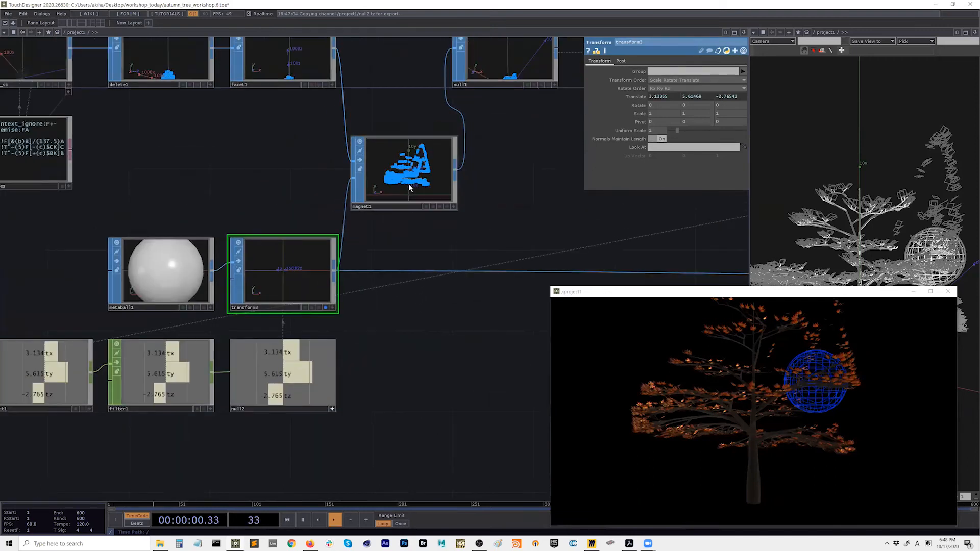
click(406, 182)
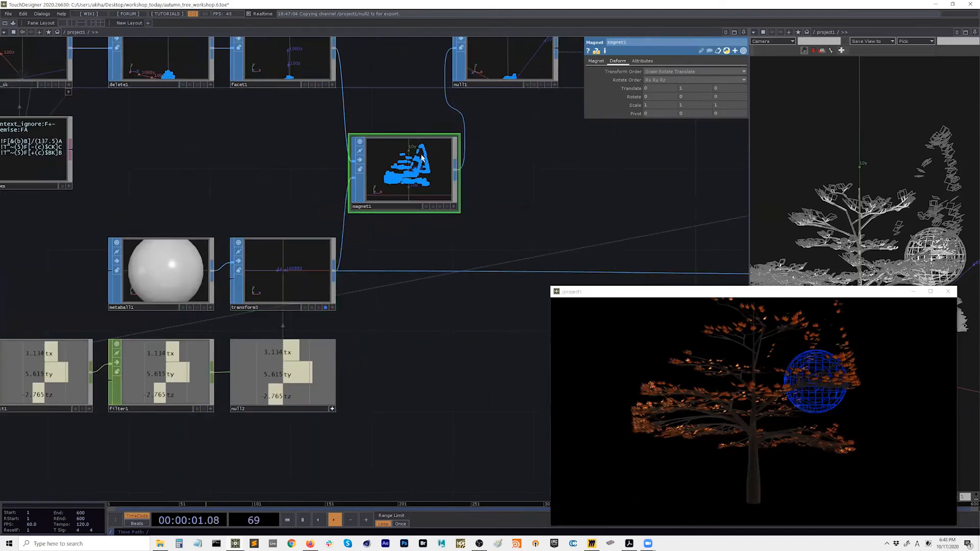
click(643, 61)
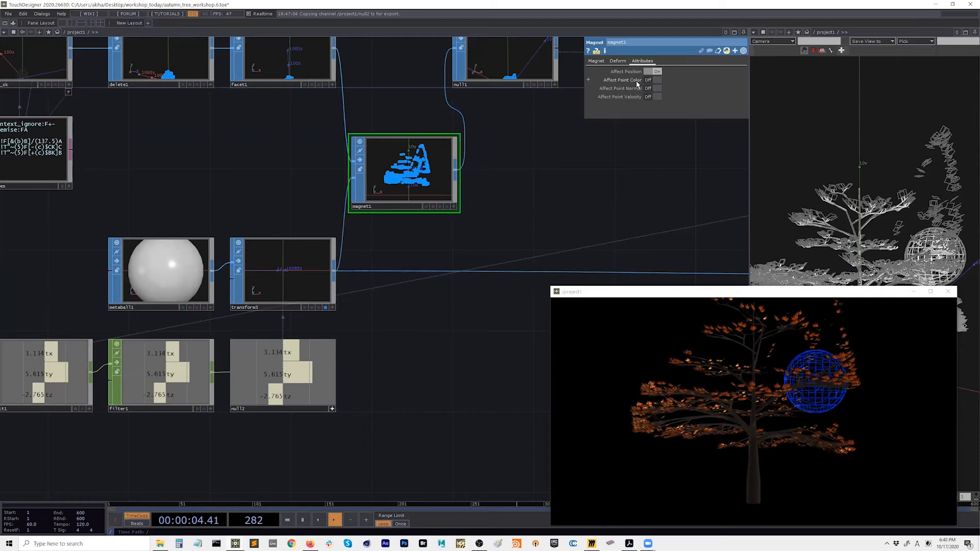
click(652, 81)
click(653, 72)
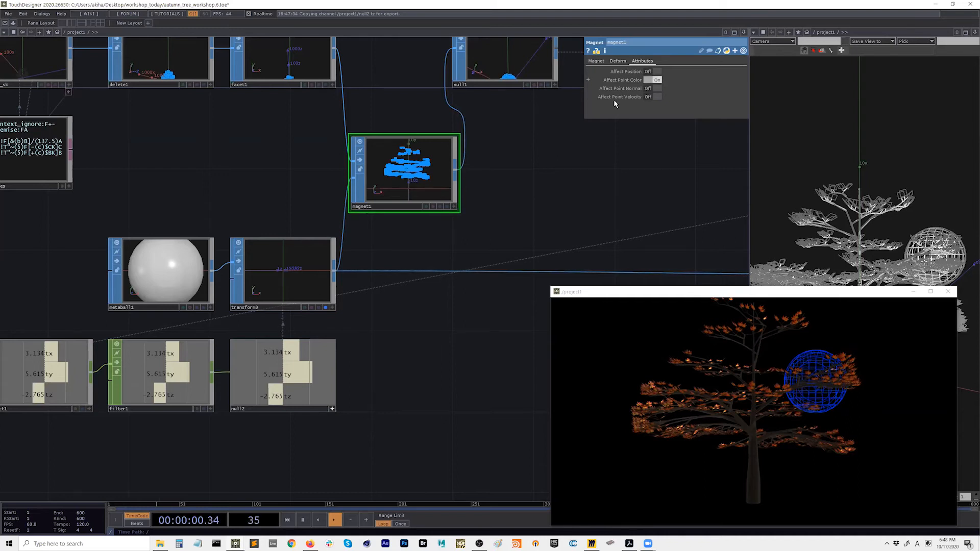
Set magnet1's deform Translate to 1, 1, 1
drag(540, 180, 600, 205)
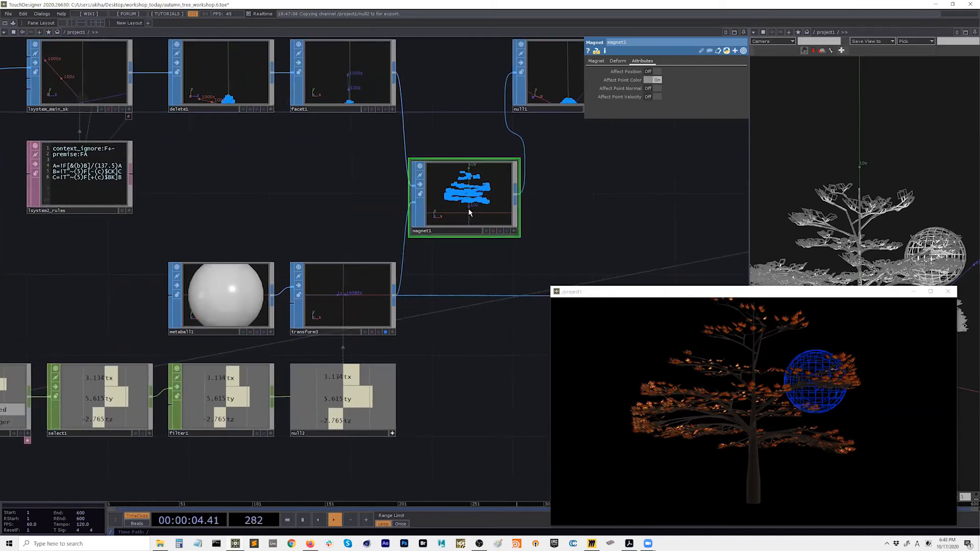
click(596, 61)
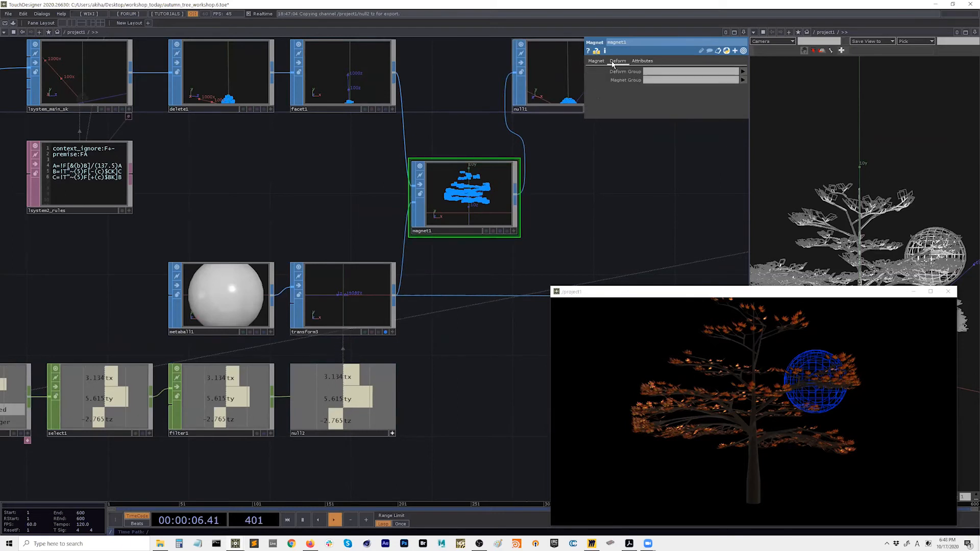
click(614, 62)
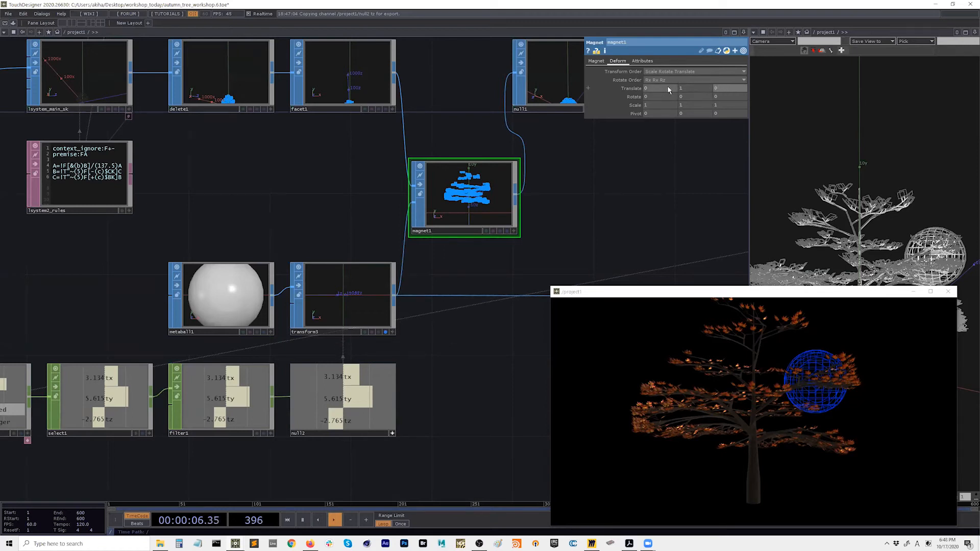
mouse_move(663, 89)
middle_down()
mouse_move(691, 82)
mouse_move(661, 80)
middle_up()
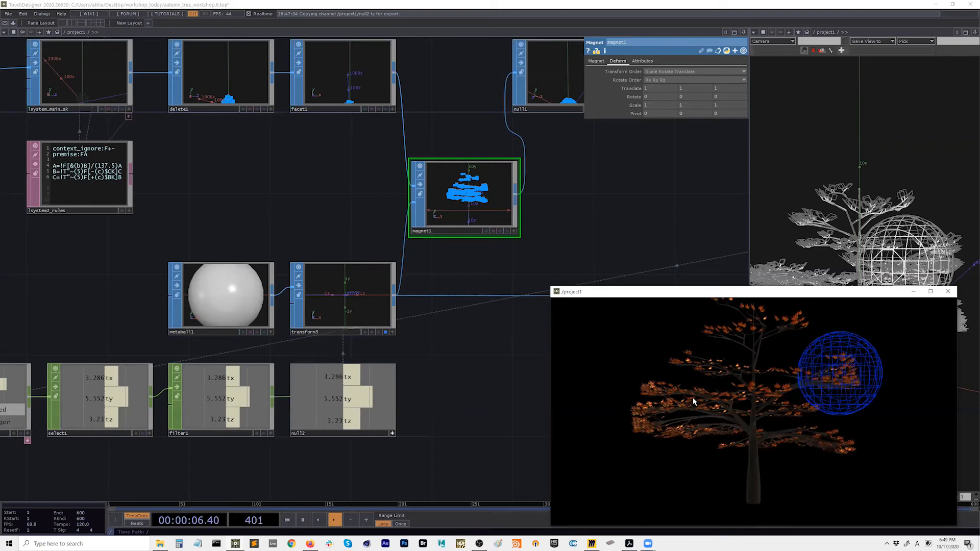
Move the L-system node chain through delete1 and facet1 away from magnet1 to open a gap after facet1
drag(328, 202, 357, 261)
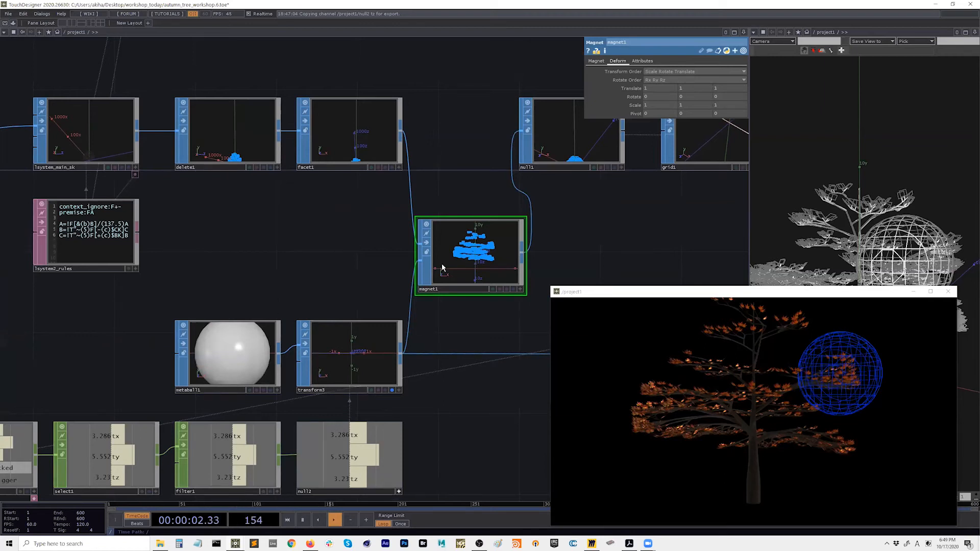
drag(343, 228, 315, 262)
scroll(374, 234, down, 3)
right_drag(361, 138, 128, 281)
drag(167, 258, 122, 258)
click(284, 271)
scroll(370, 334, up, 2)
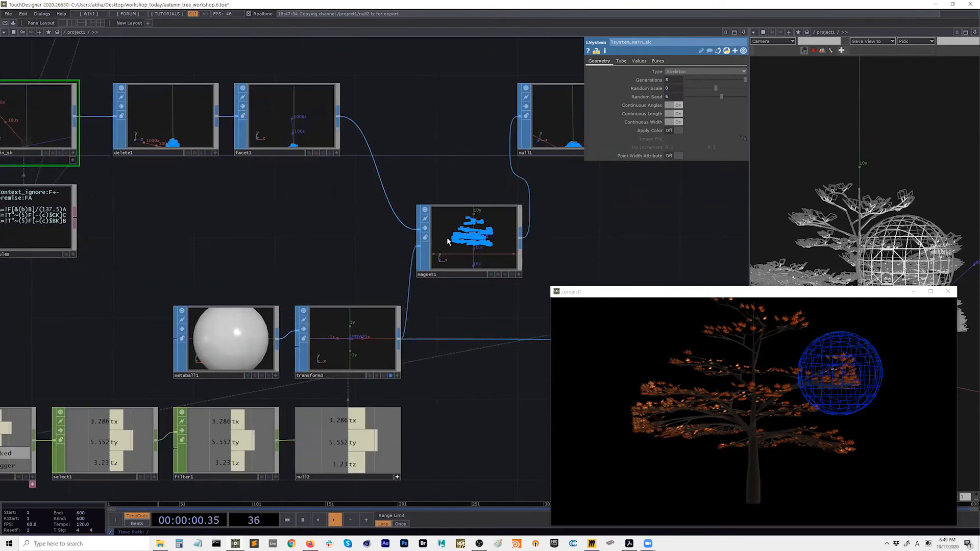
Insert a Point SOP between facet1 and magnet1 in the L-system chain
right_click(359, 117)
click(375, 119)
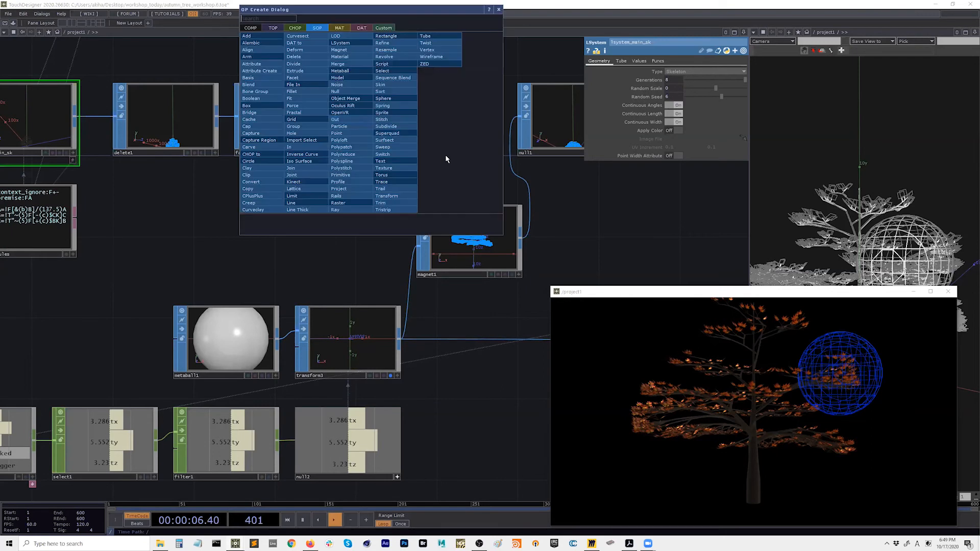
text(point)
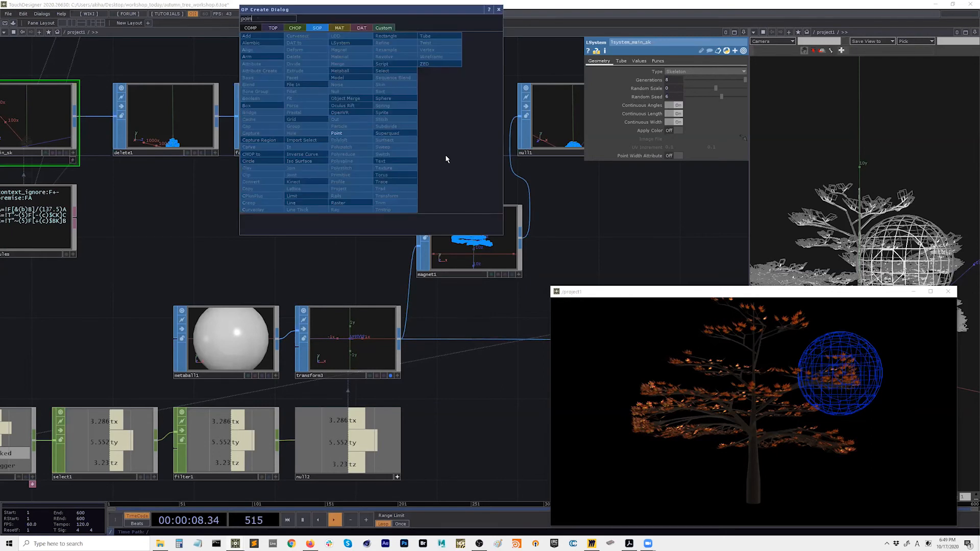
click(352, 133)
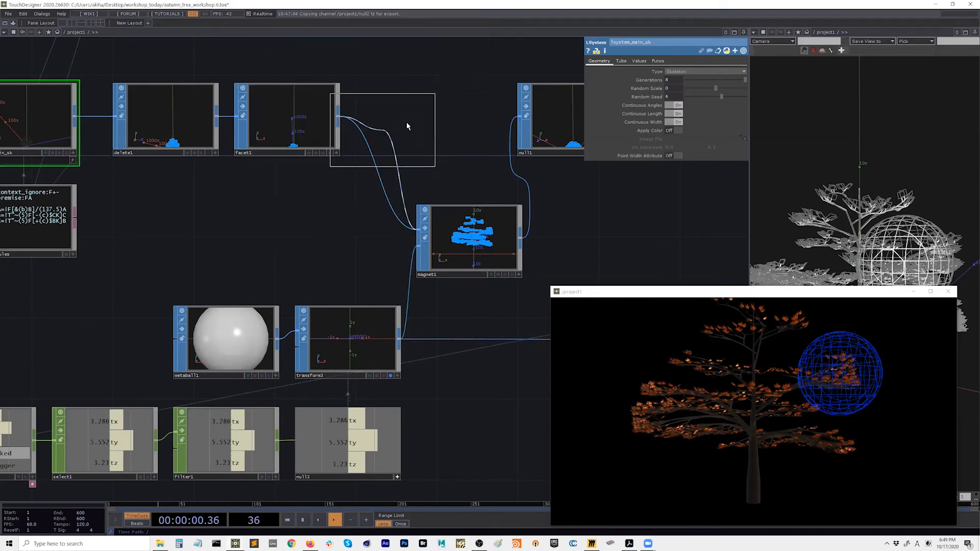
click(405, 122)
Set the new Point SOP to Add Color with a constant black colour of 0, 0, 0 instead of the input-colour expressions
click(602, 107)
click(599, 117)
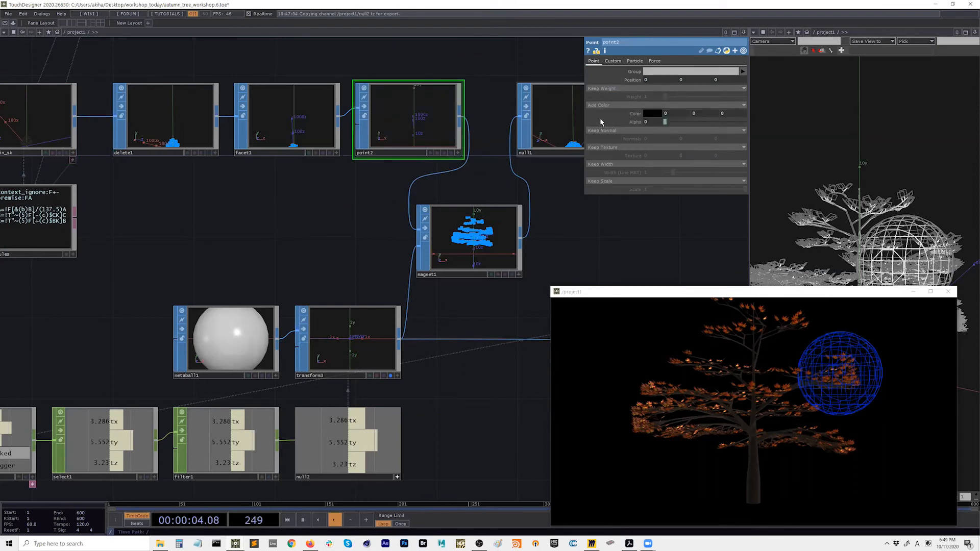
click(637, 114)
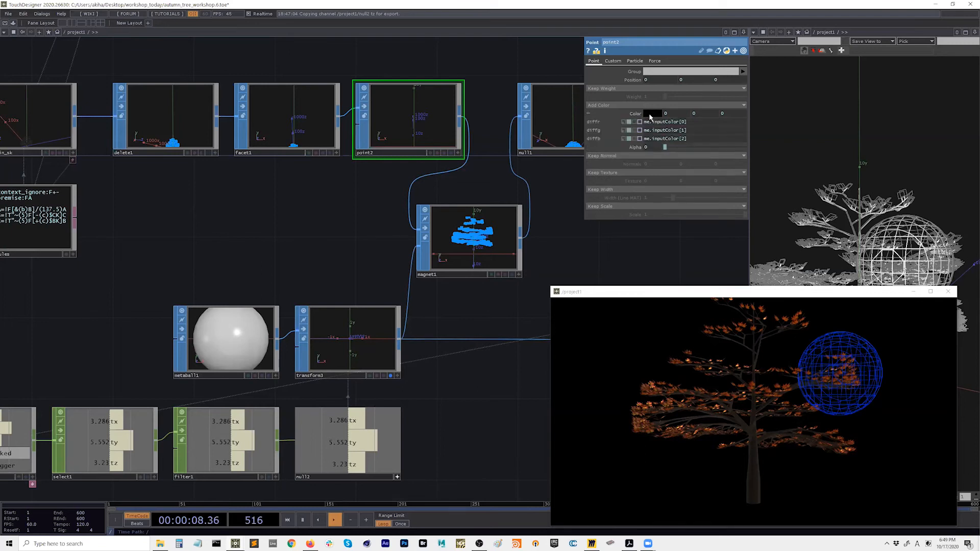
click(638, 116)
click(651, 113)
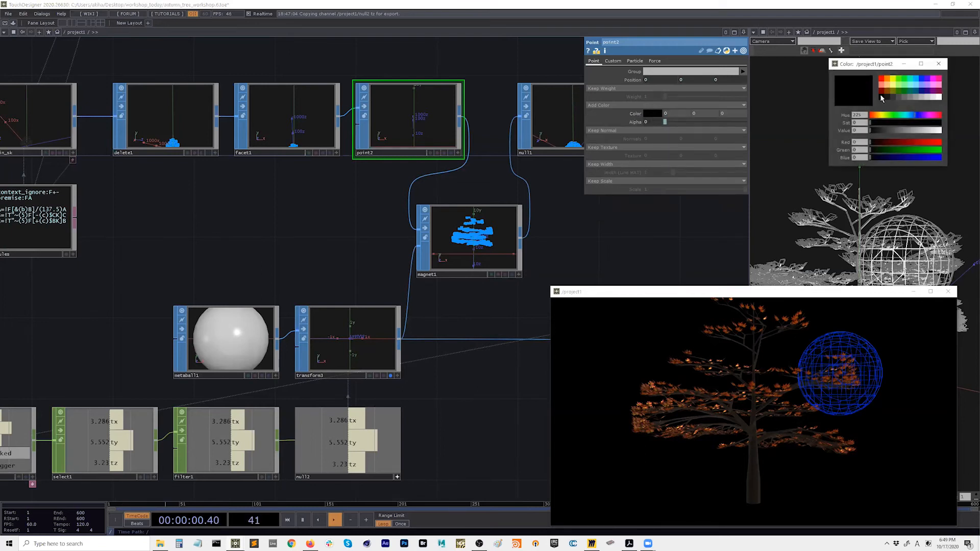
click(939, 65)
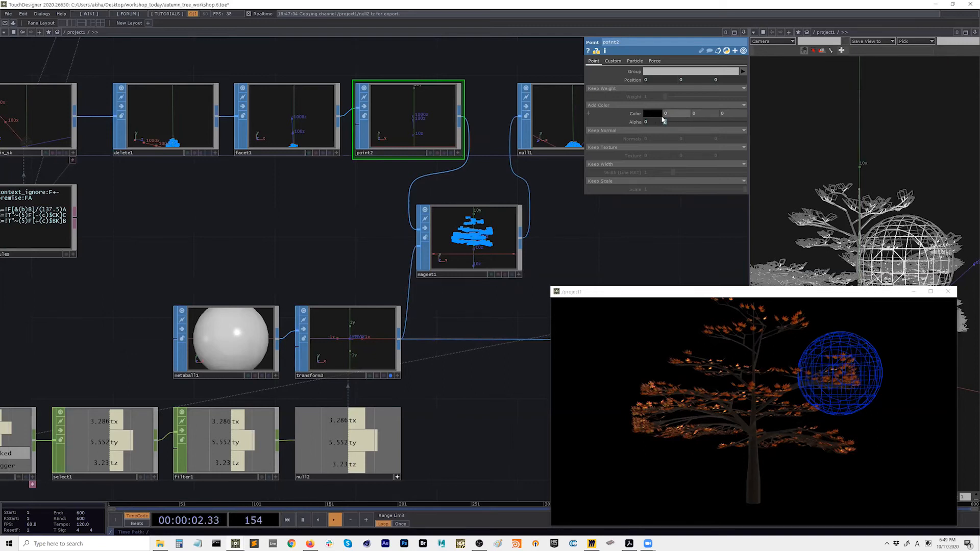
click(633, 114)
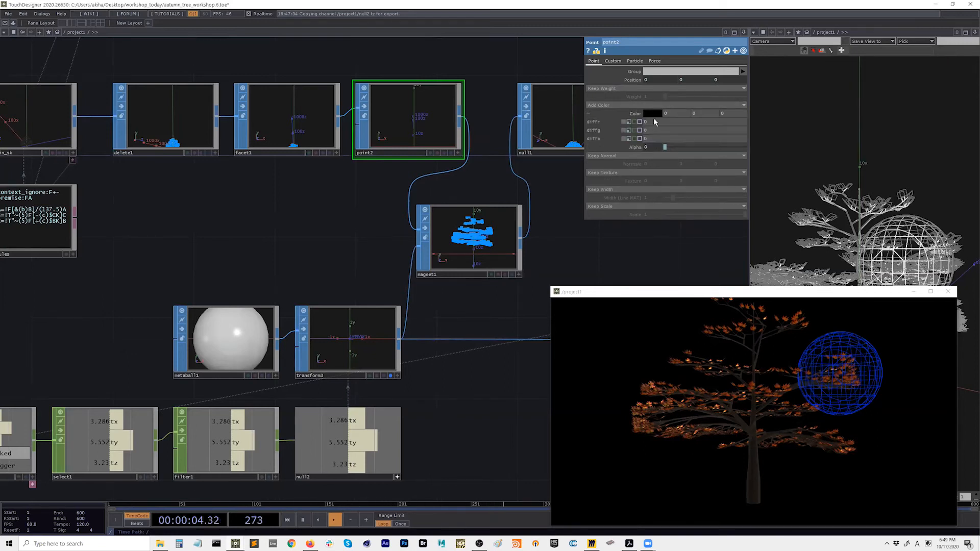
click(635, 115)
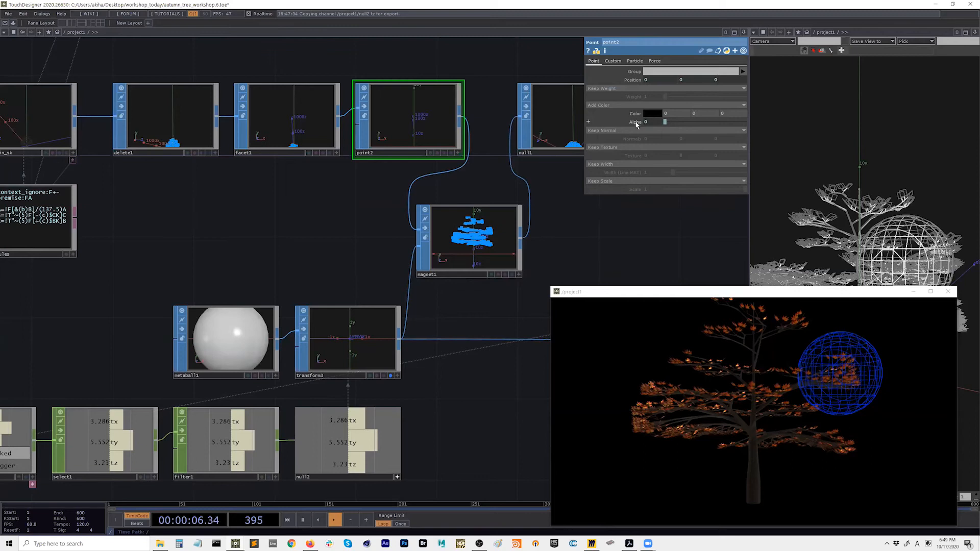
Set point2's colour Alpha to a constant 1
click(636, 122)
click(623, 130)
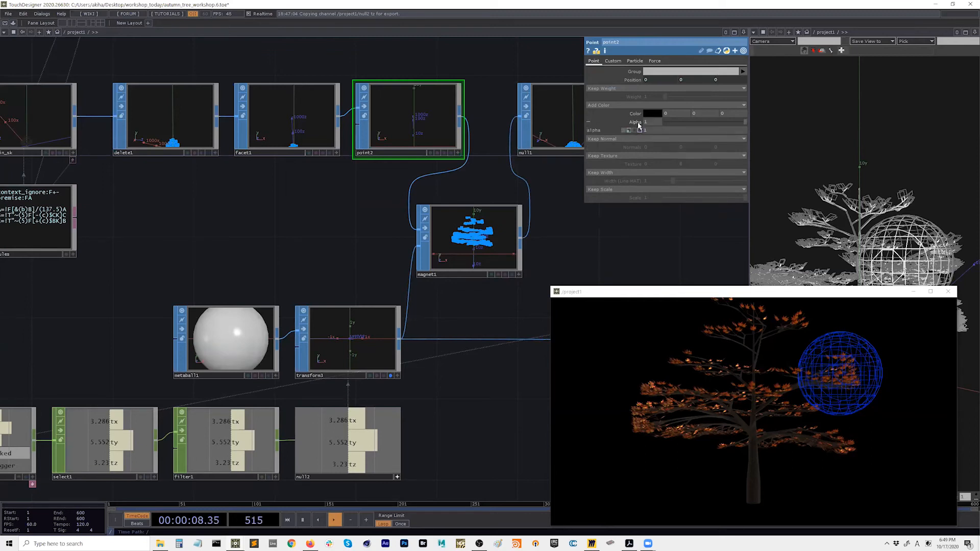
click(637, 122)
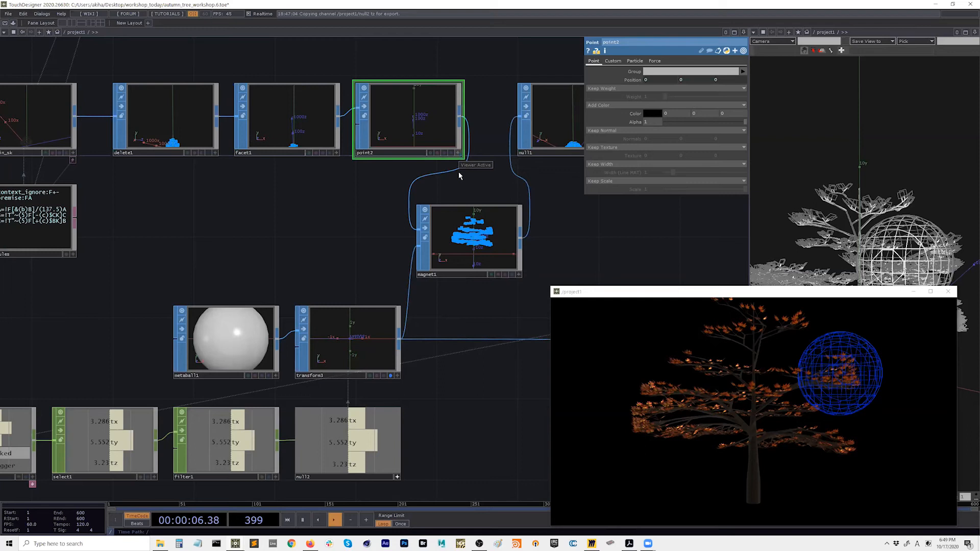
Map the leaf geometry's instance colour R to Cd(0), moving the floating viewer clear of the attribute list
click(471, 265)
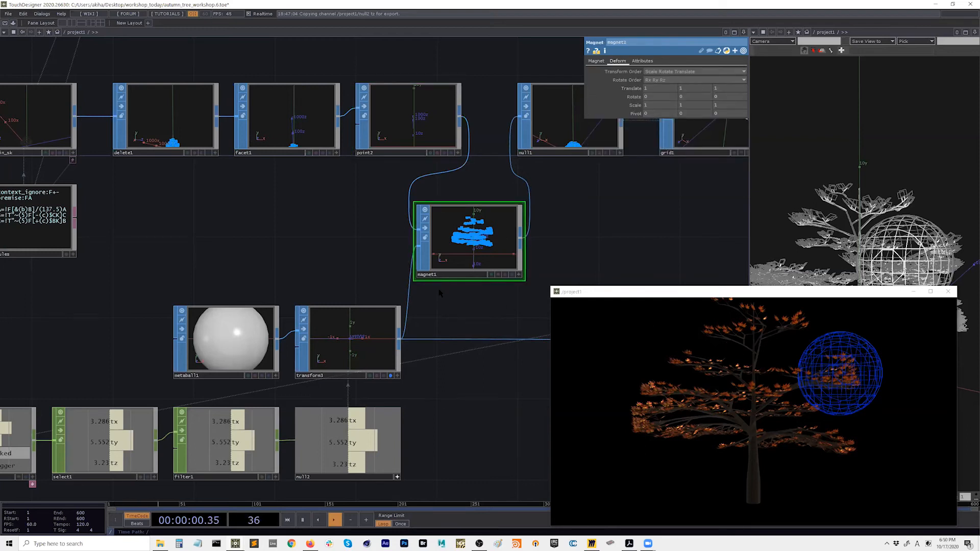
drag(597, 227, 408, 243)
scroll(387, 245, down, 5)
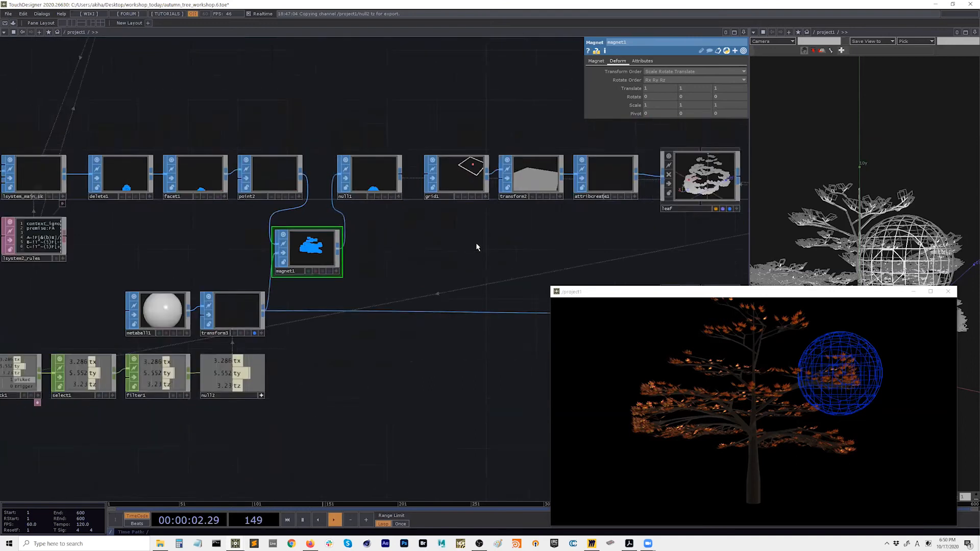
drag(587, 248, 403, 258)
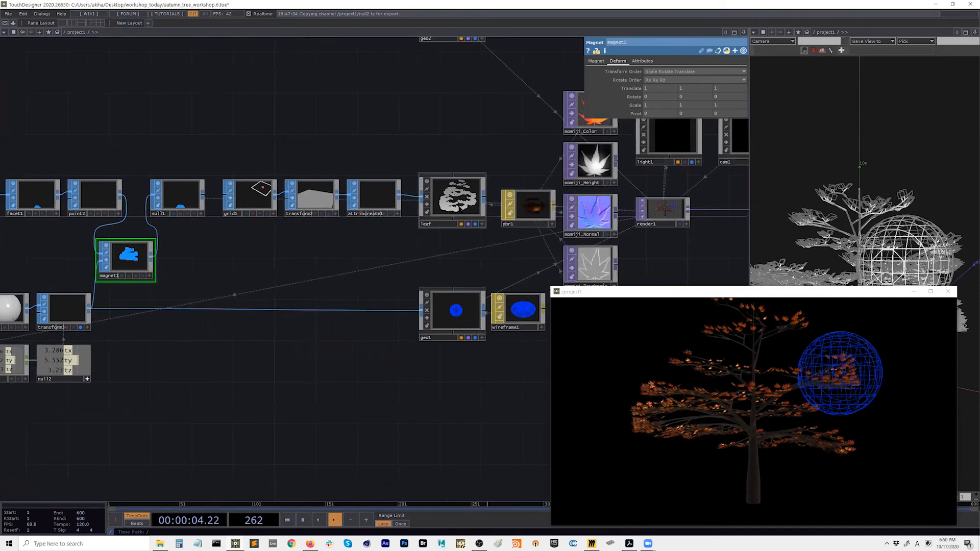
click(454, 210)
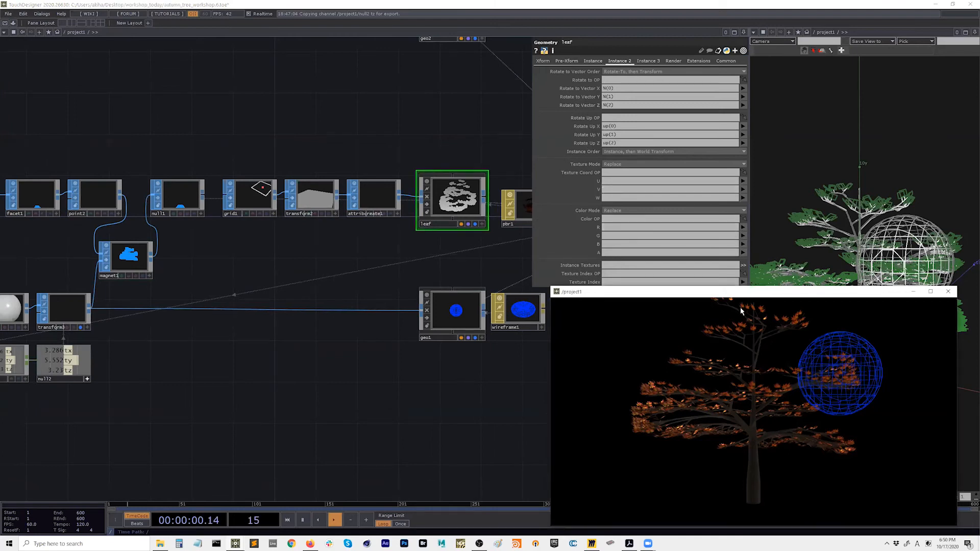
click(743, 228)
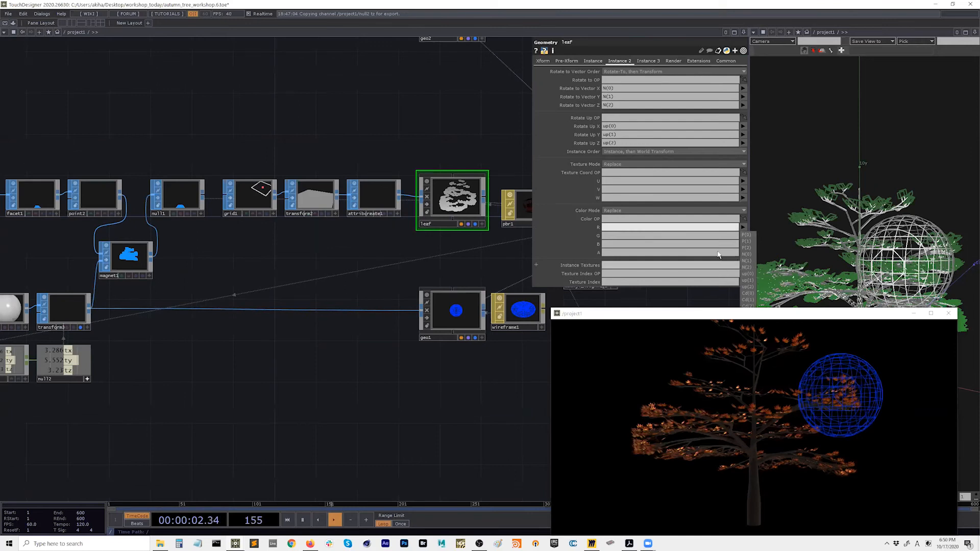
click(722, 268)
drag(720, 313, 727, 361)
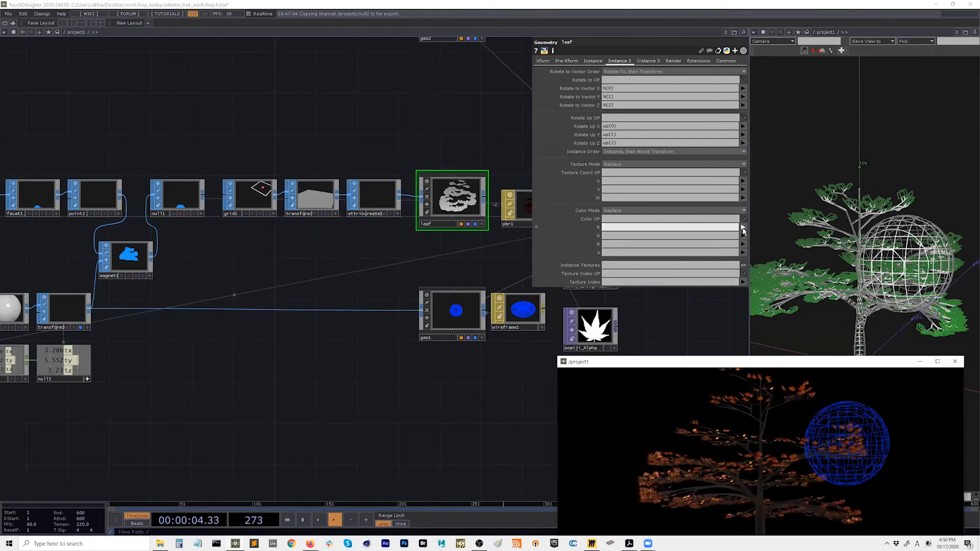
click(743, 228)
Map the leaf geometry's instance colour G to Cd(1) and B to Cd(2), and bring the floating viewer back up
click(742, 235)
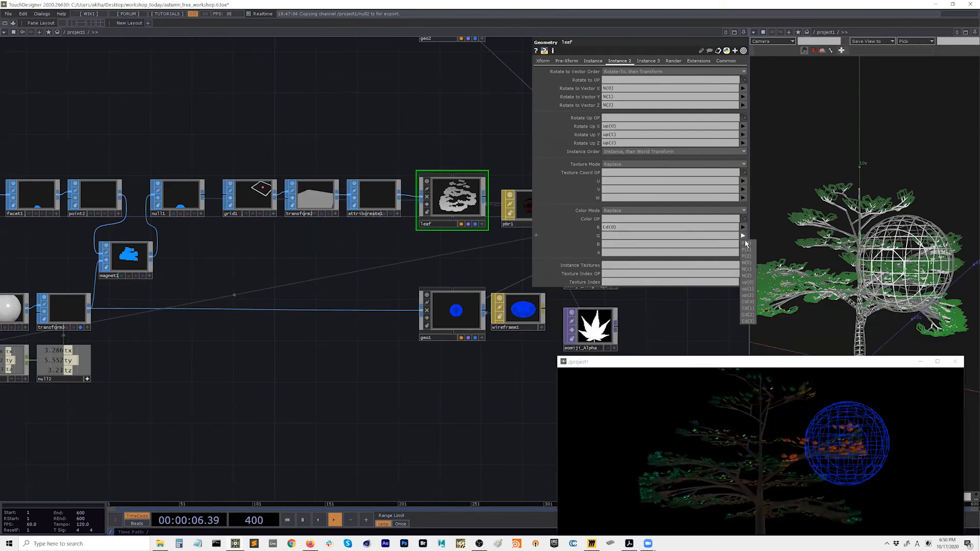
click(753, 309)
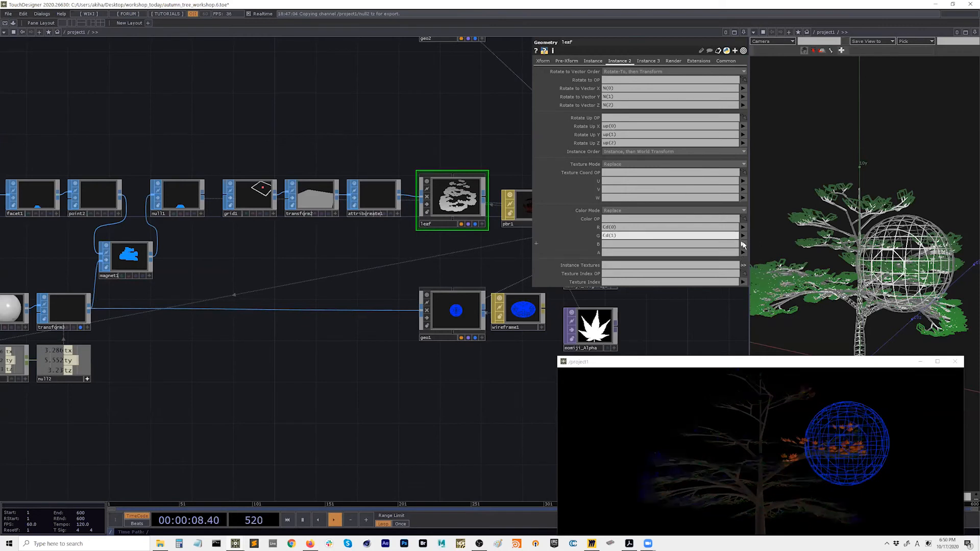
click(742, 244)
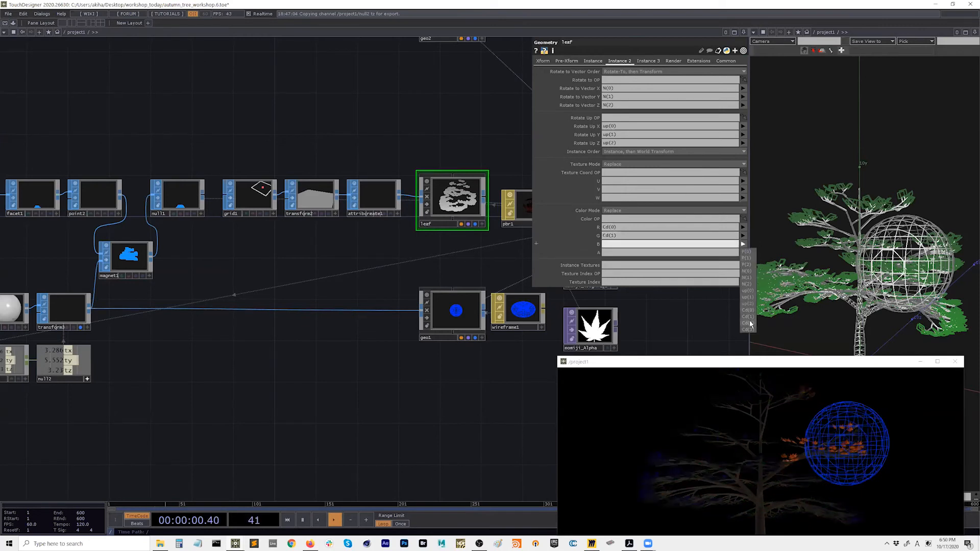
click(749, 323)
drag(751, 363, 755, 258)
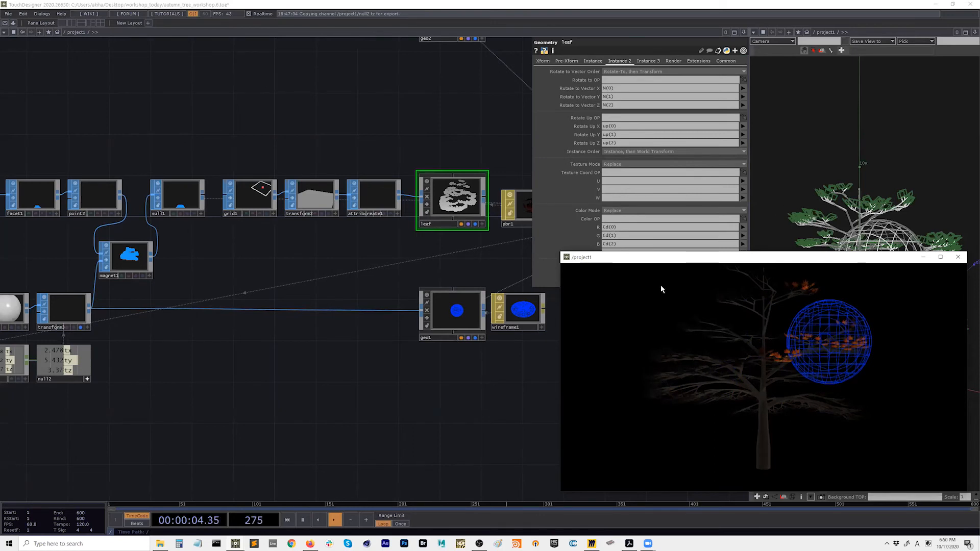
Move the environment1, light1, cam1 and render1 node group away from the momiji textures to make room beside them
drag(288, 360, 483, 391)
drag(384, 373, 212, 367)
drag(299, 376, 244, 390)
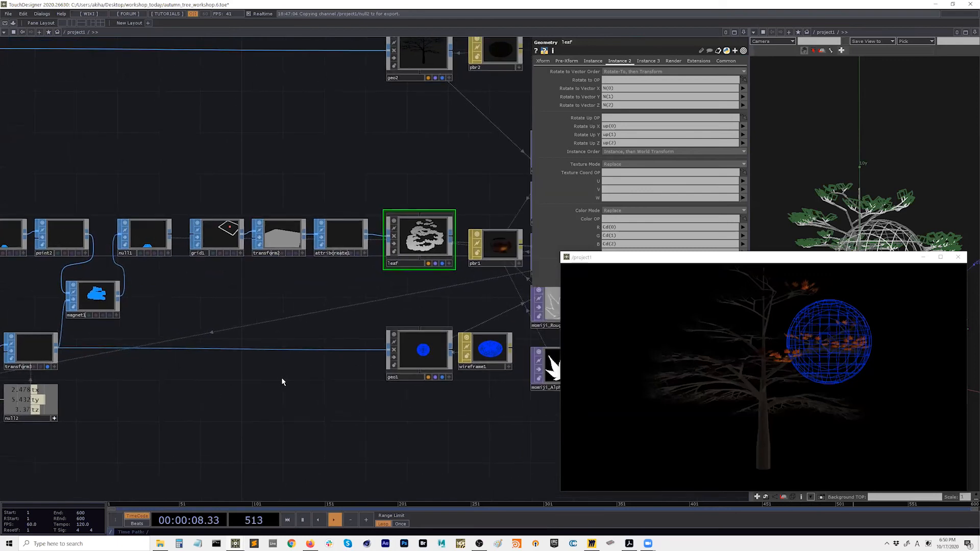
drag(491, 295, 339, 348)
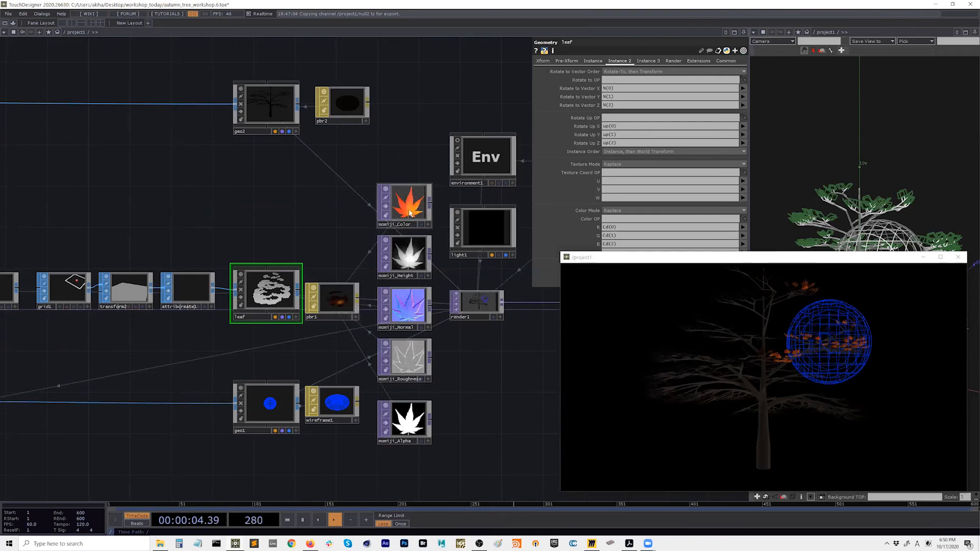
scroll(409, 211, up, 2)
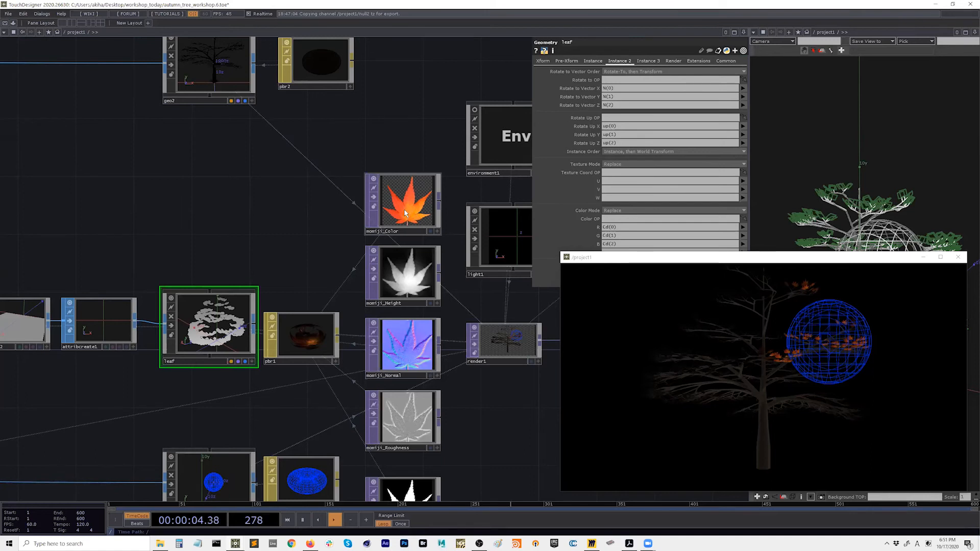
drag(452, 247, 307, 242)
scroll(307, 242, down, 3)
right_drag(348, 118, 473, 317)
drag(343, 233, 448, 233)
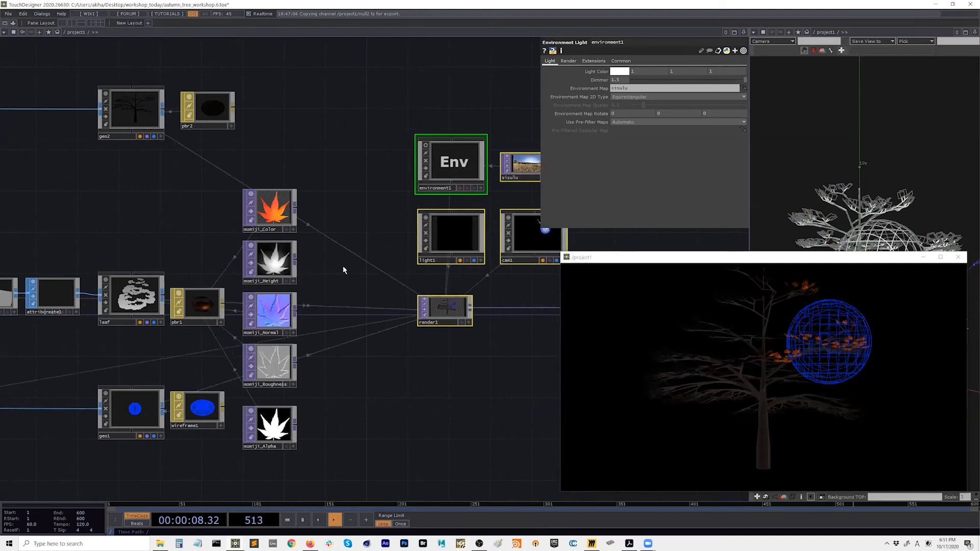
Add an HSV Adjust TOP after momiji_Color and set its Saturation Multiplier to 0
drag(337, 269, 373, 269)
scroll(373, 268, up, 2)
key(Tab)
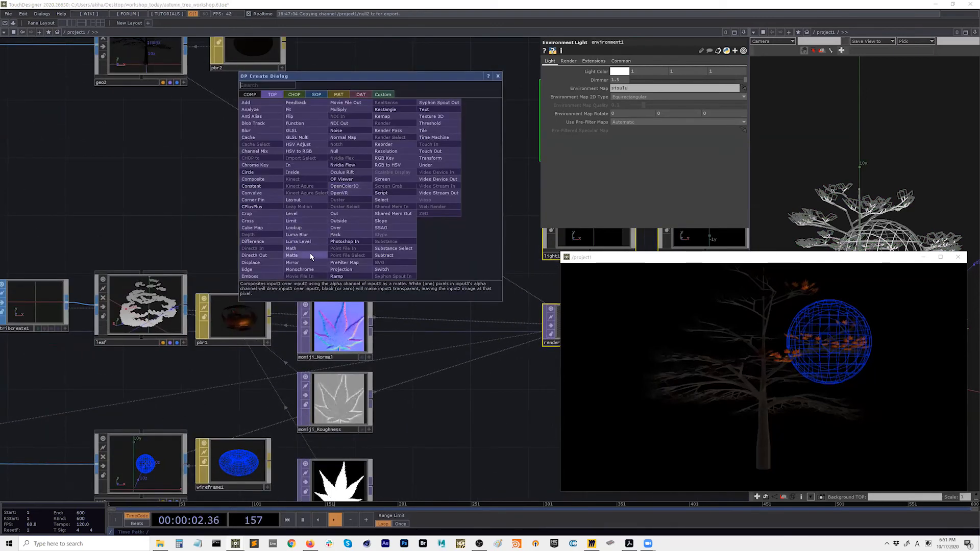
click(298, 145)
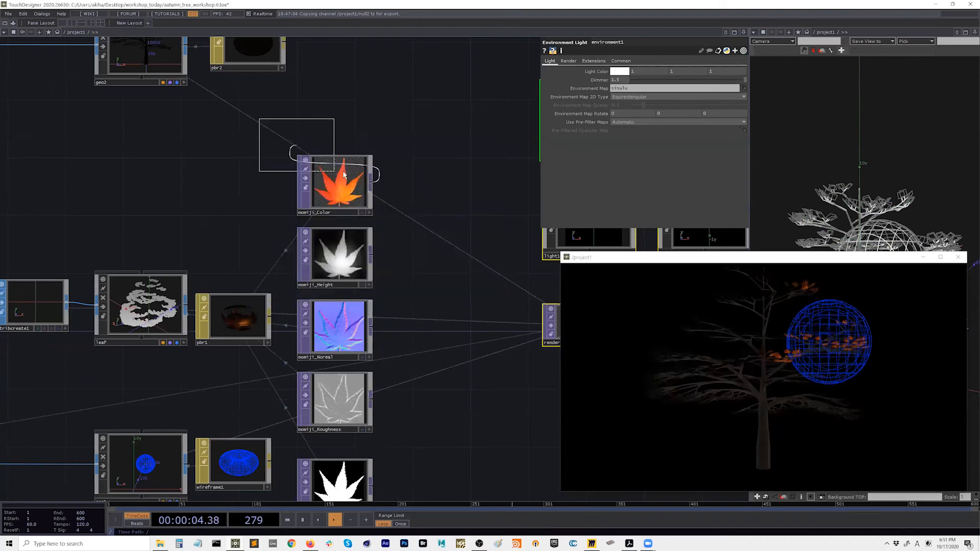
click(431, 189)
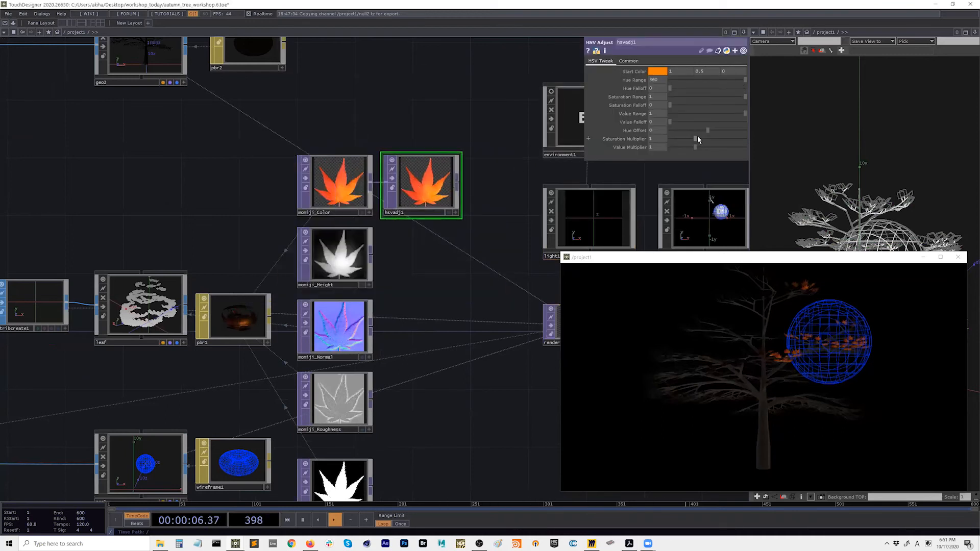
drag(696, 138, 648, 138)
drag(431, 275, 442, 276)
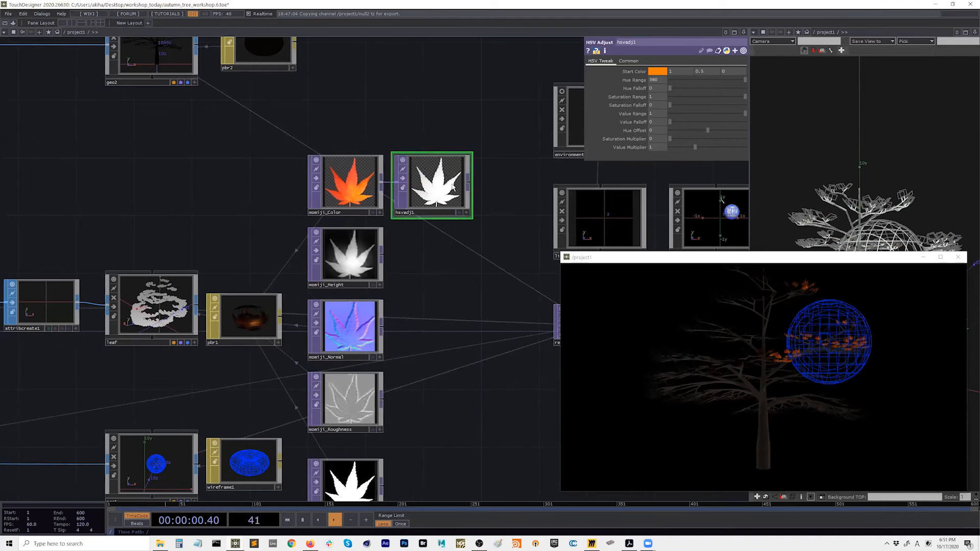
Show pbr1's map settings and append a Null TOP to hsvadj1's output
click(253, 325)
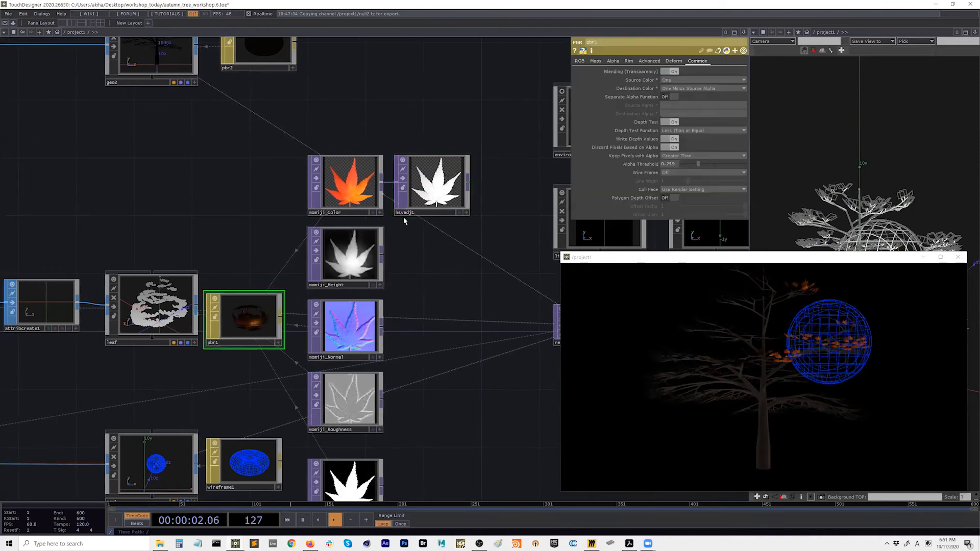
click(429, 190)
click(257, 316)
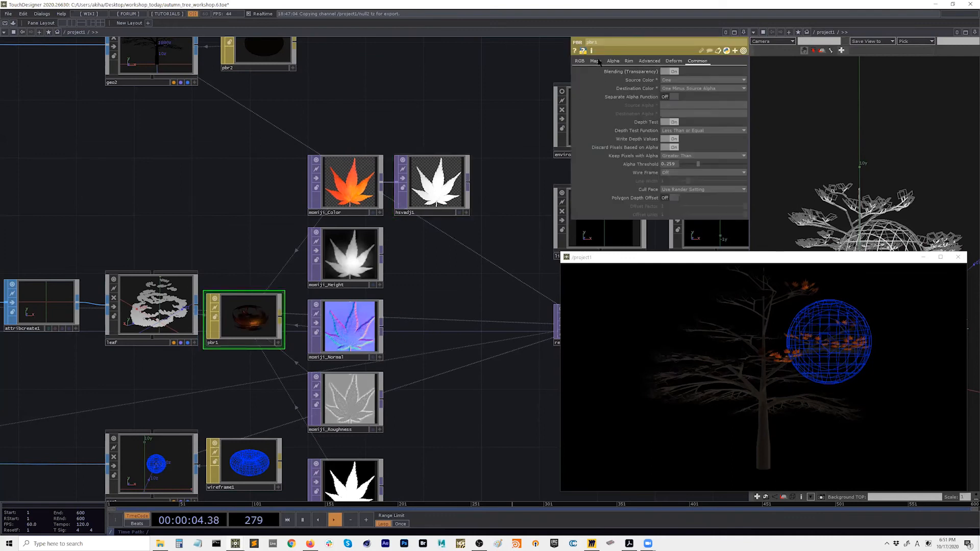
click(598, 60)
mouse_move(462, 178)
mouse_down()
mouse_move(562, 123)
mouse_move(595, 115)
mouse_move(466, 168)
mouse_move(466, 183)
mouse_up()
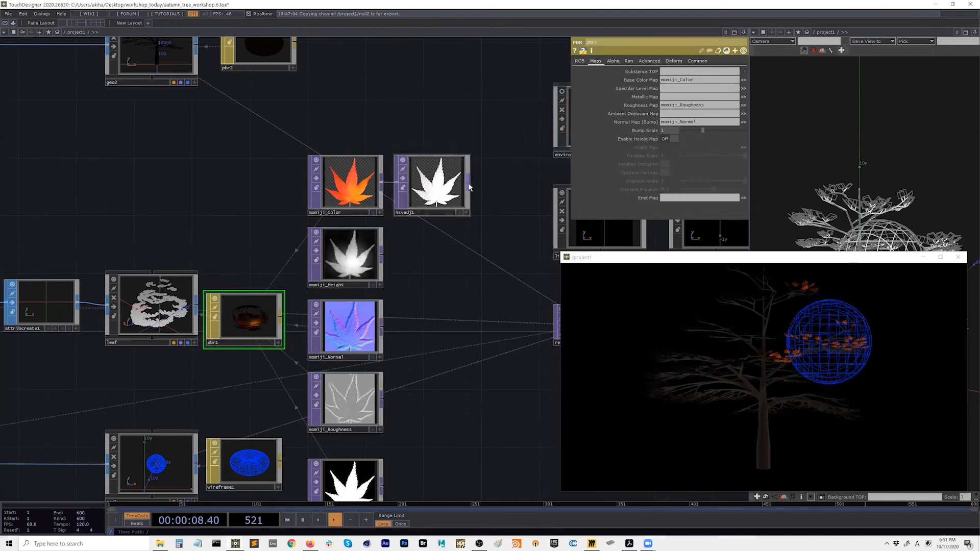
right_click(468, 182)
text(nul)
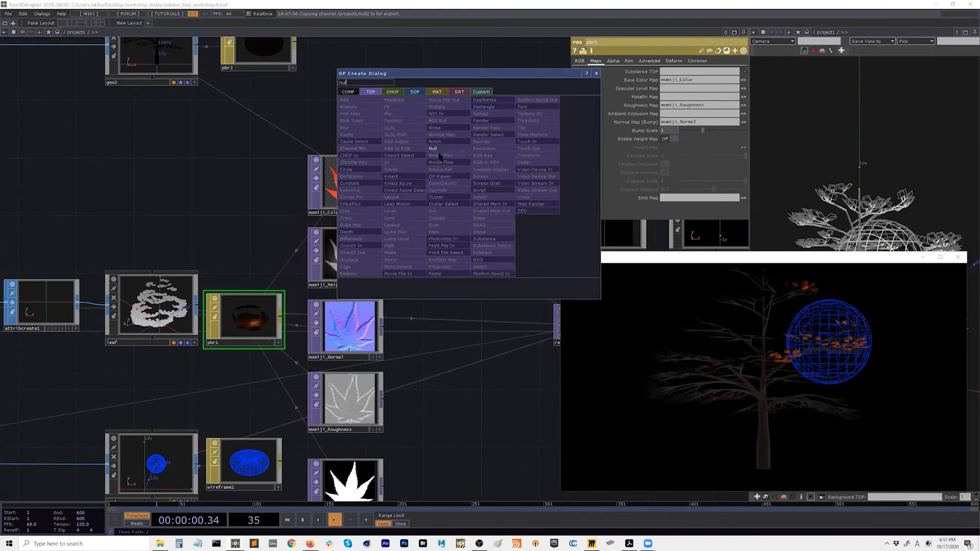
key(Return)
click(510, 185)
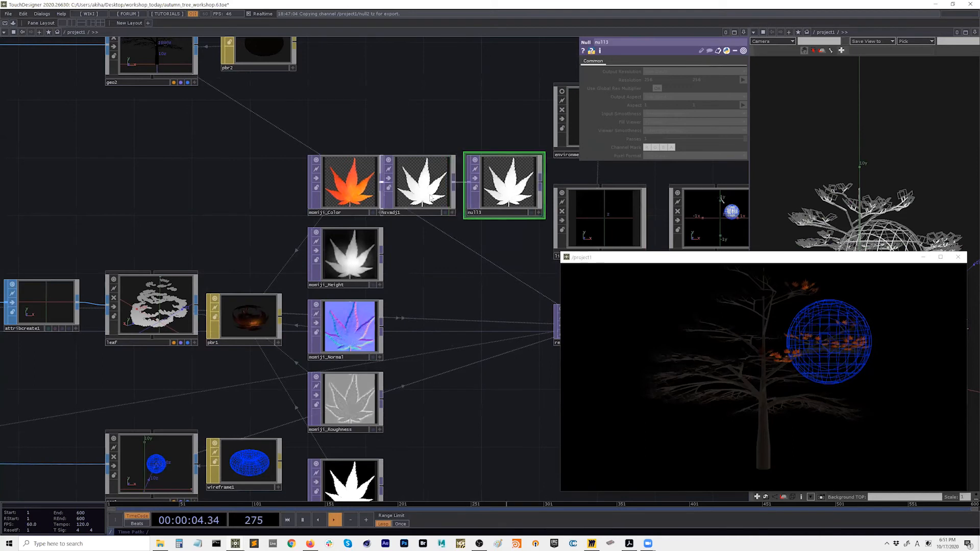
Shift hsvadj1 closer to null3 and assign null3 as pbr1's Base Color Map
drag(426, 198, 440, 198)
click(271, 301)
drag(504, 187, 699, 79)
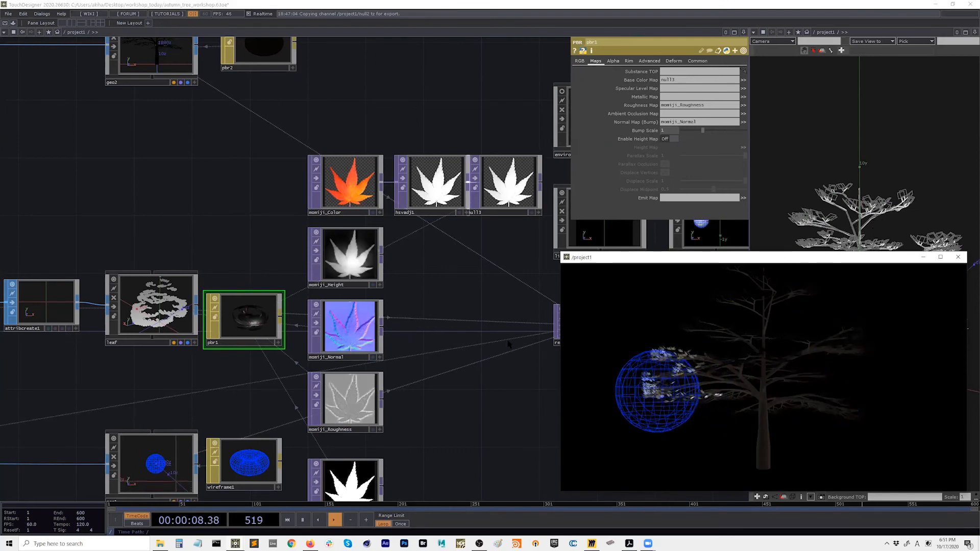
Move grid1, transform2 and attribcreate1 together with the leaf, material, texture and render nodes away from null1 to free up space
scroll(503, 350, down, 2)
scroll(504, 410, down, 3)
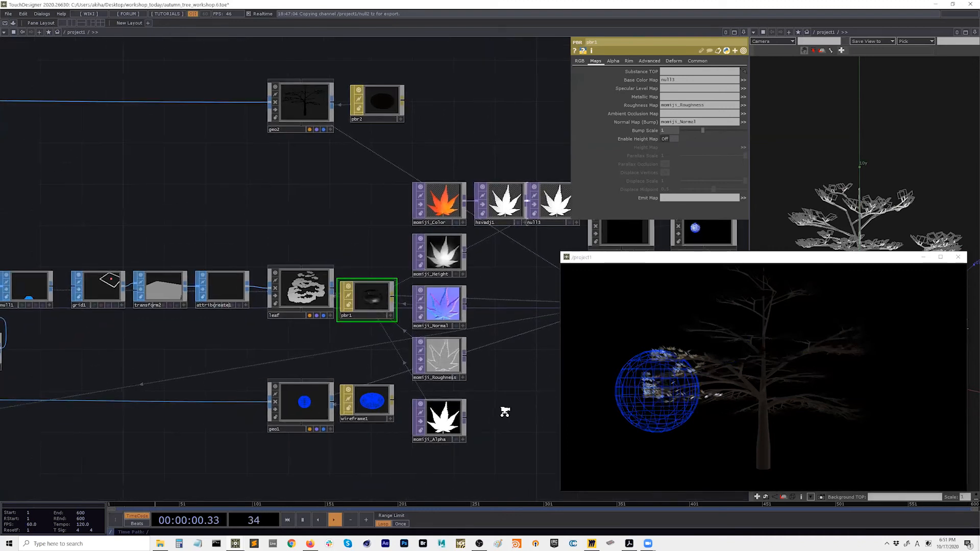
scroll(505, 410, down, 2)
scroll(505, 410, up, 3)
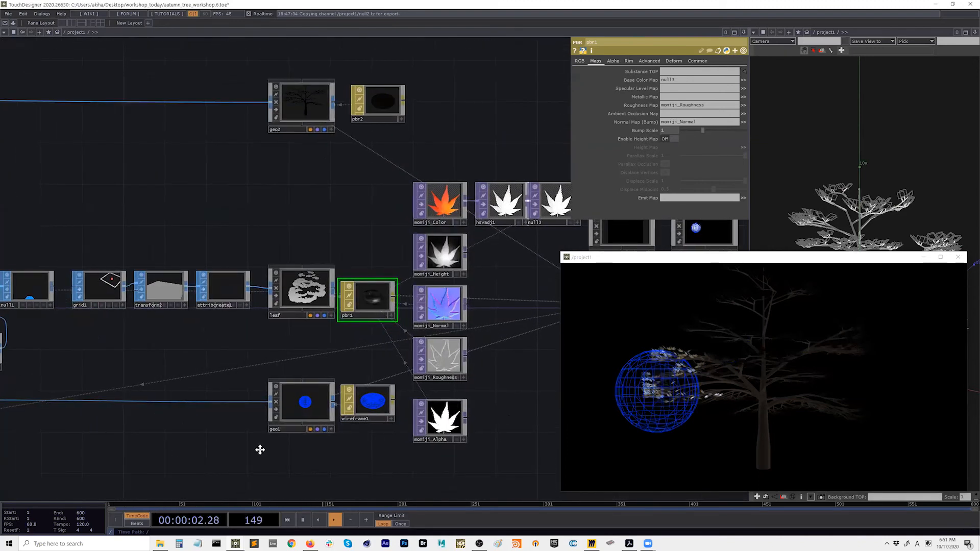
scroll(369, 453, up, 2)
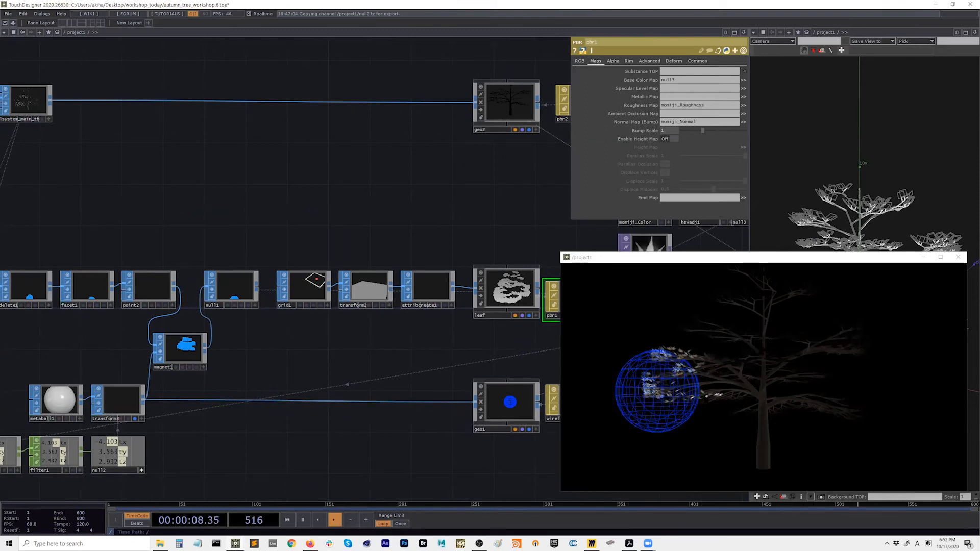
drag(274, 434, 335, 426)
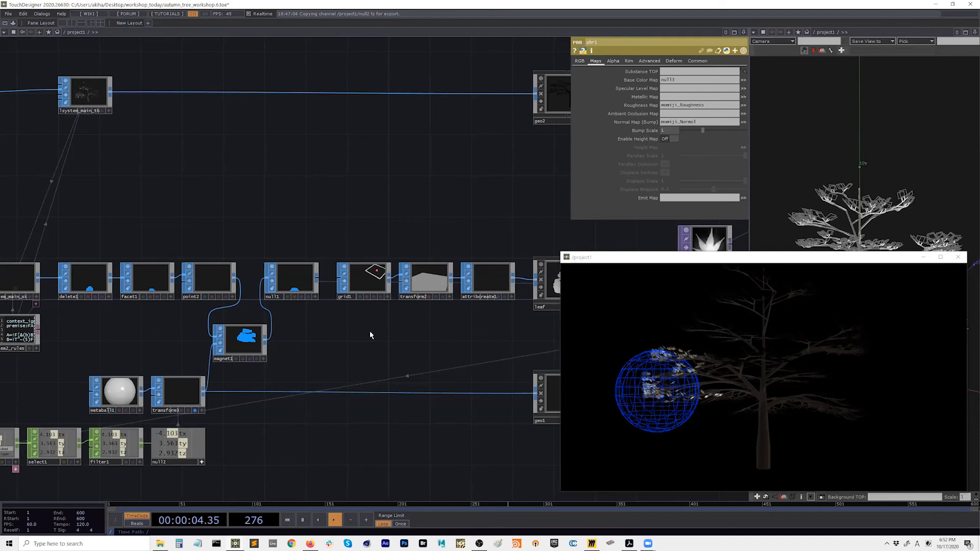
scroll(290, 344, down, 2)
drag(360, 344, 193, 348)
scroll(235, 348, down, 2)
drag(163, 168, 151, 159)
right_drag(154, 157, 518, 391)
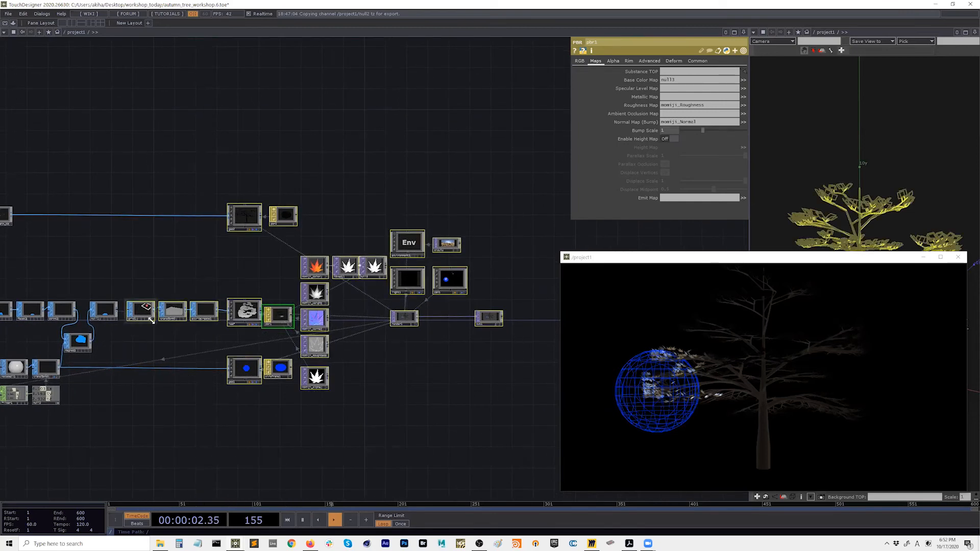
drag(182, 313, 277, 314)
Spread null1 and magnet1 further apart in the network and inspect magnet1's node information
click(238, 346)
drag(239, 346, 252, 344)
scroll(244, 350, up, 4)
drag(232, 291, 284, 291)
drag(283, 372, 338, 368)
drag(364, 273, 436, 274)
drag(387, 362, 360, 364)
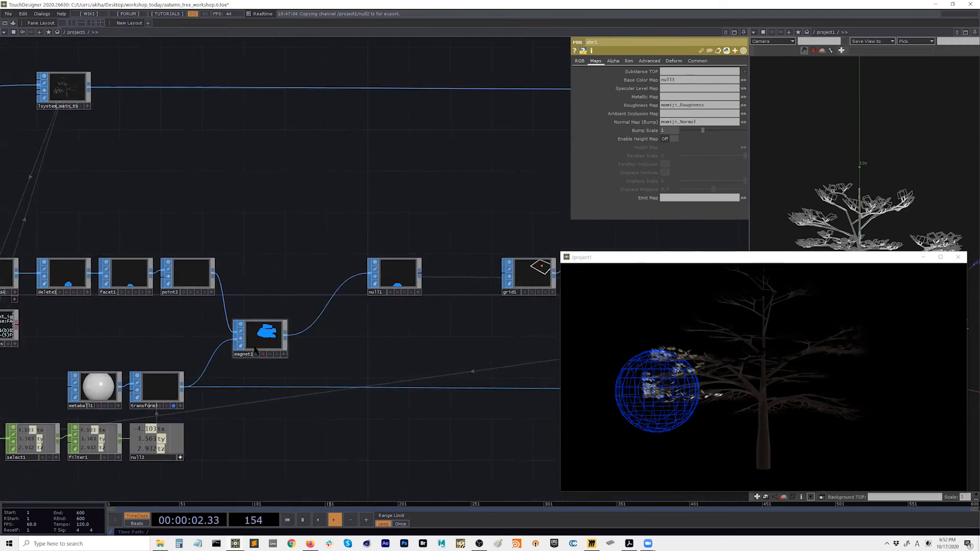
scroll(274, 350, up, 2)
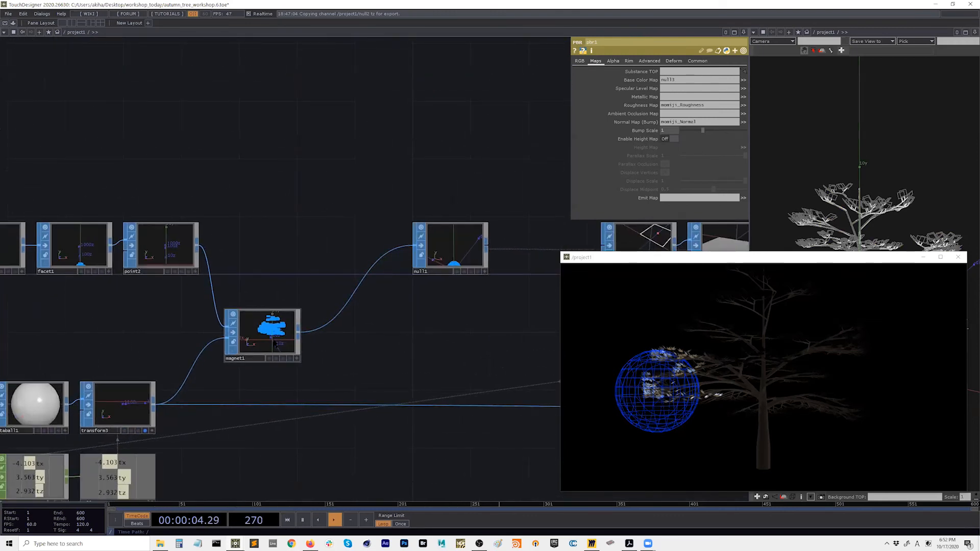
middle_click(251, 342)
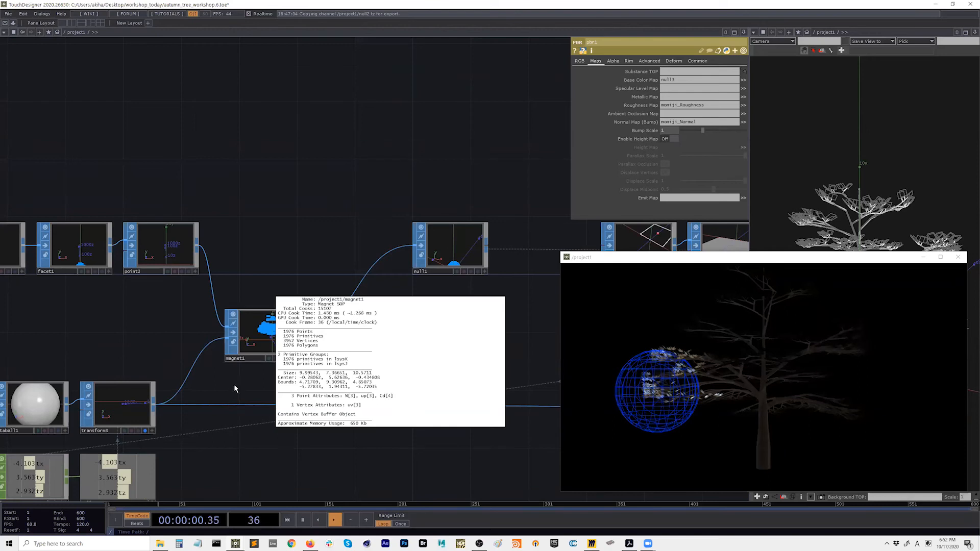
Bring null1 back closer to magnet1 and home its active viewer to frame the leaf geometry
drag(443, 299, 393, 382)
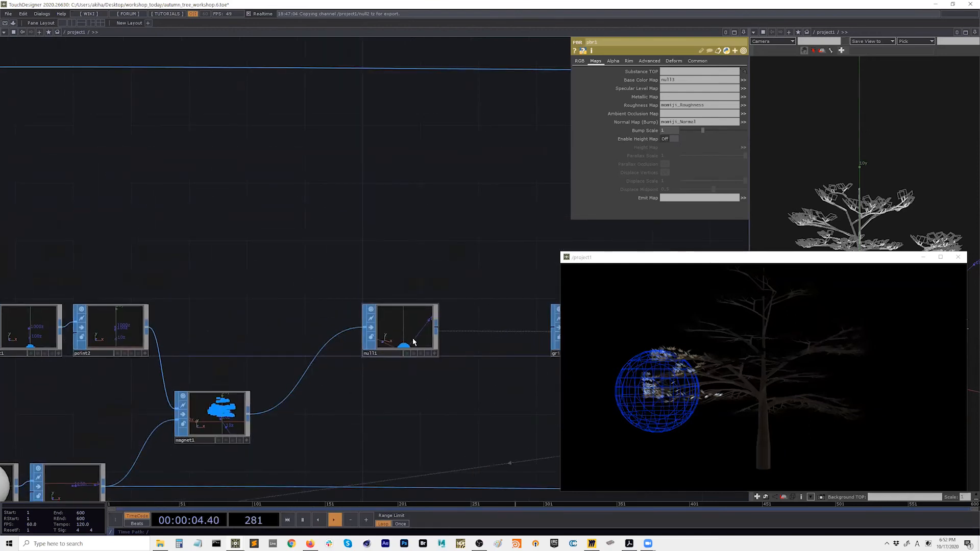
drag(414, 342, 310, 341)
drag(311, 418, 273, 429)
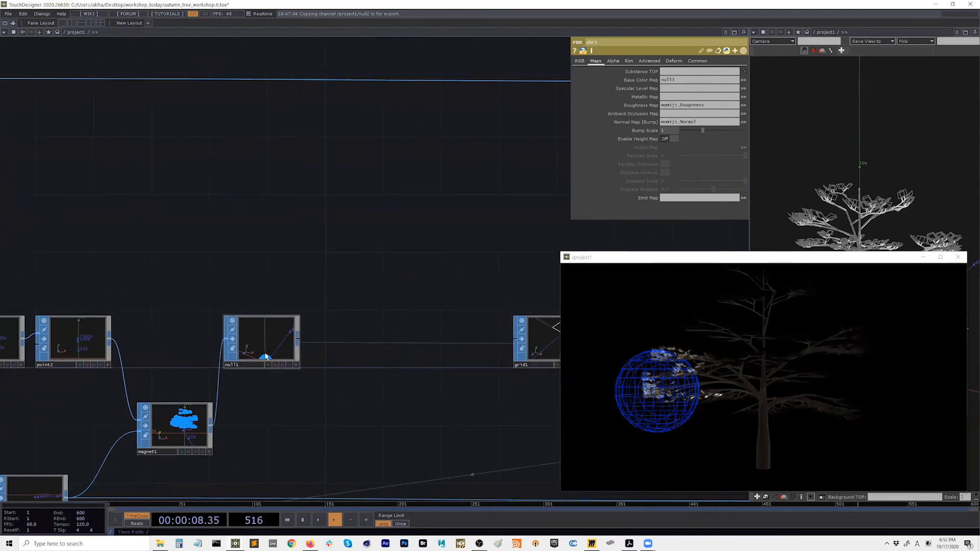
click(294, 364)
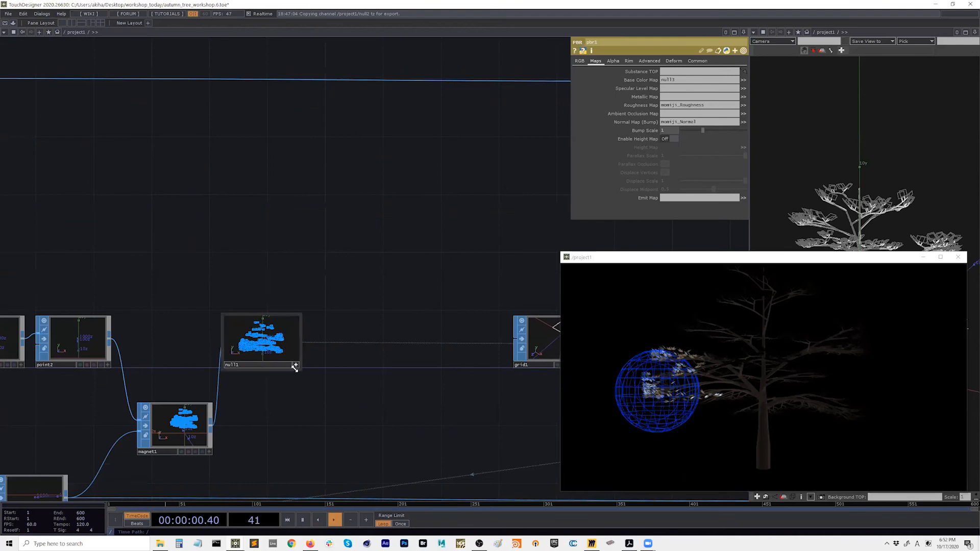
scroll(280, 347, up, 5)
right_click(284, 365)
click(430, 255)
right_click(342, 322)
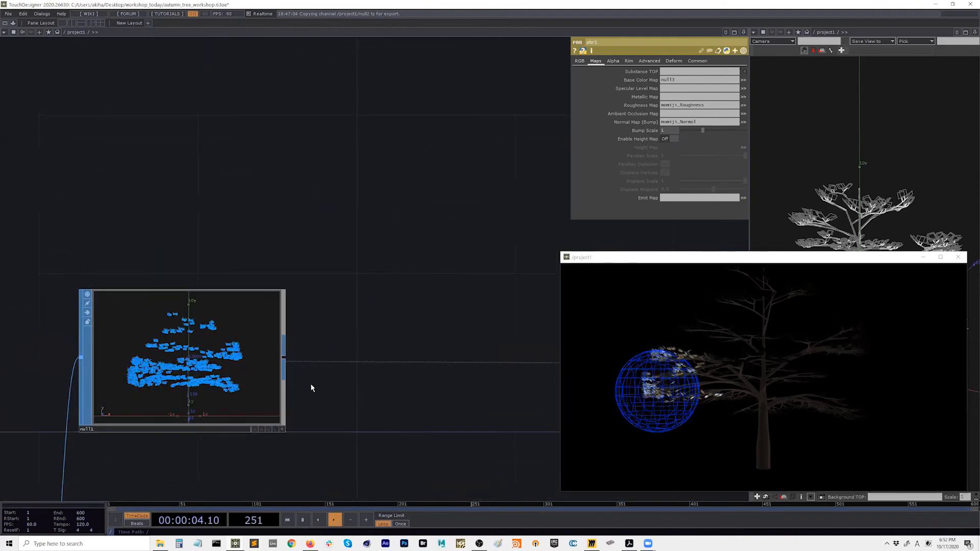
Add a SOP to CHOP from null1's output and place it directly above null1
right_click(285, 368)
click(207, 274)
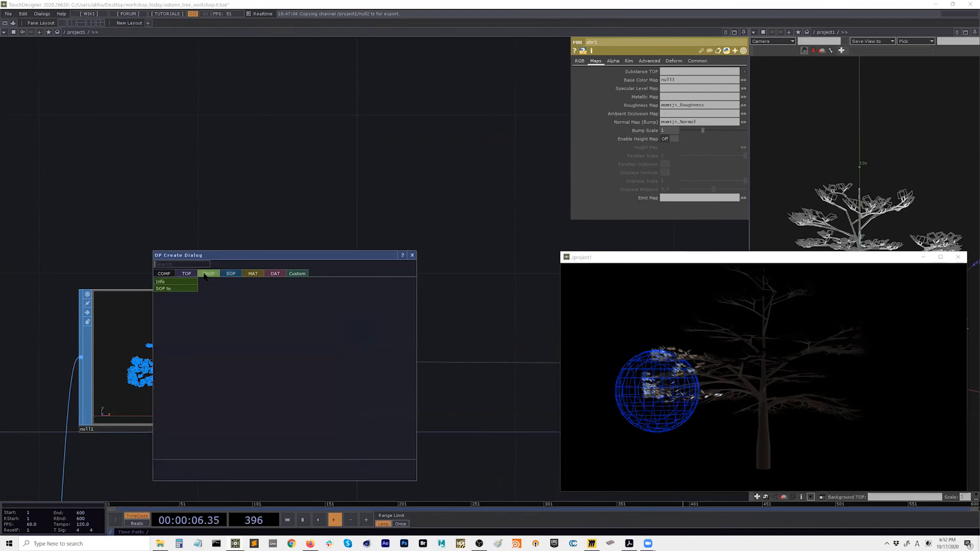
click(186, 289)
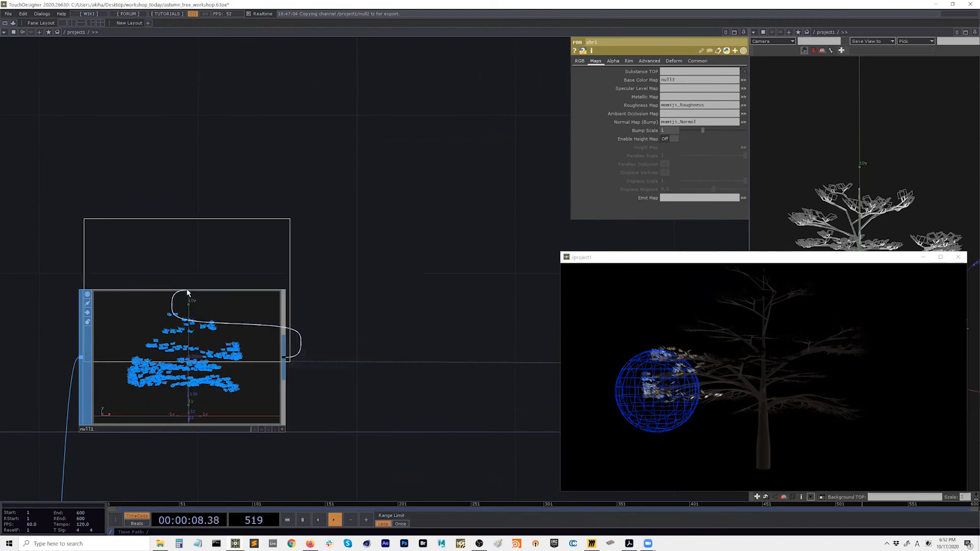
click(185, 179)
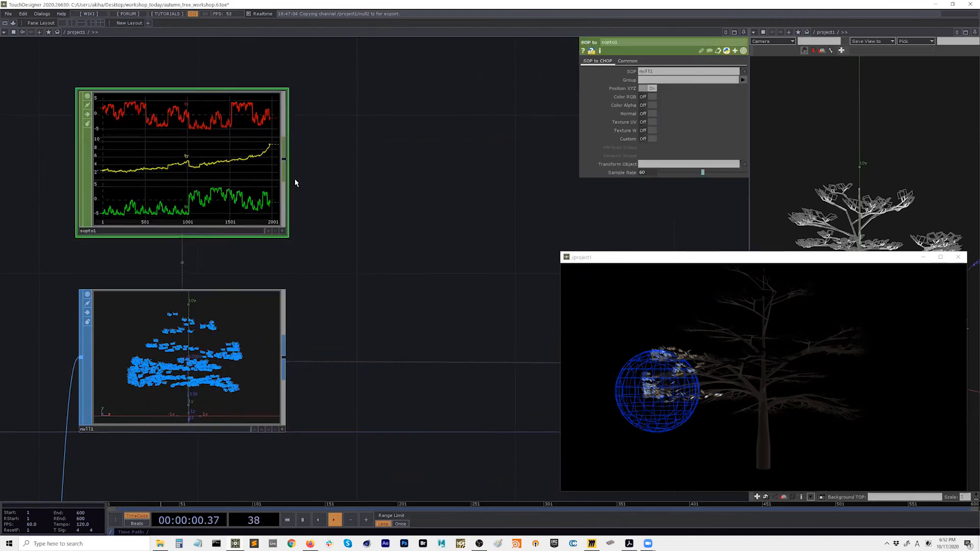
Turn off Position XYZ and turn on Color RGB for sopto1
drag(428, 174, 446, 174)
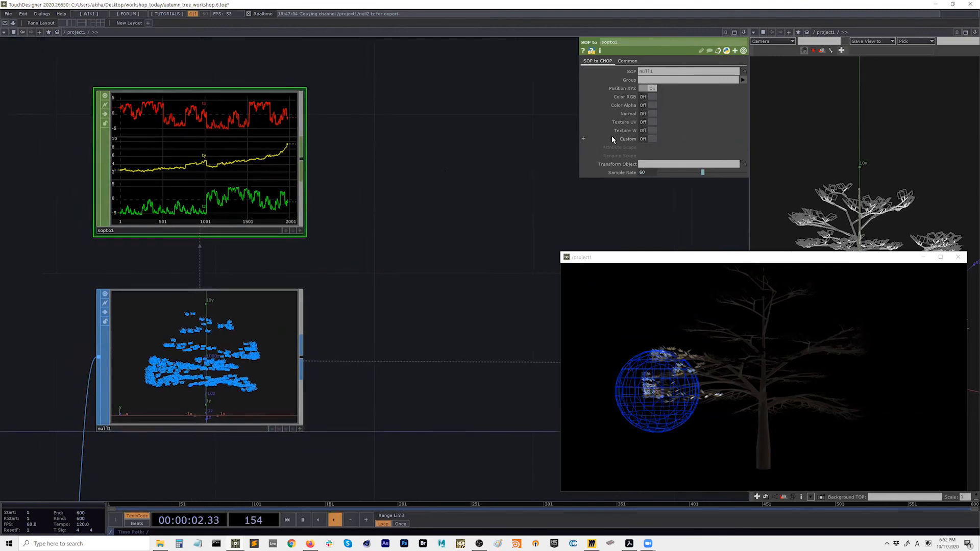
click(646, 90)
click(646, 97)
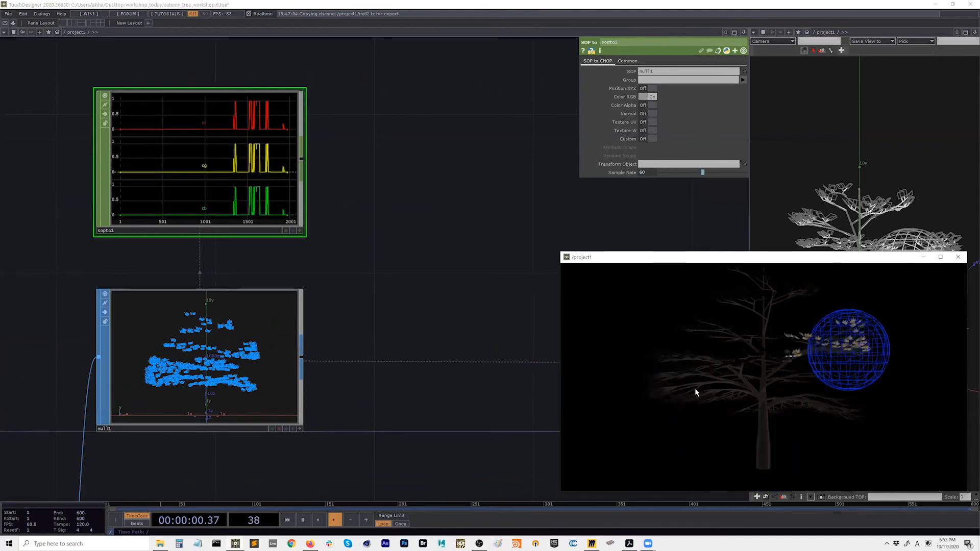
drag(303, 246, 299, 351)
right_click(299, 274)
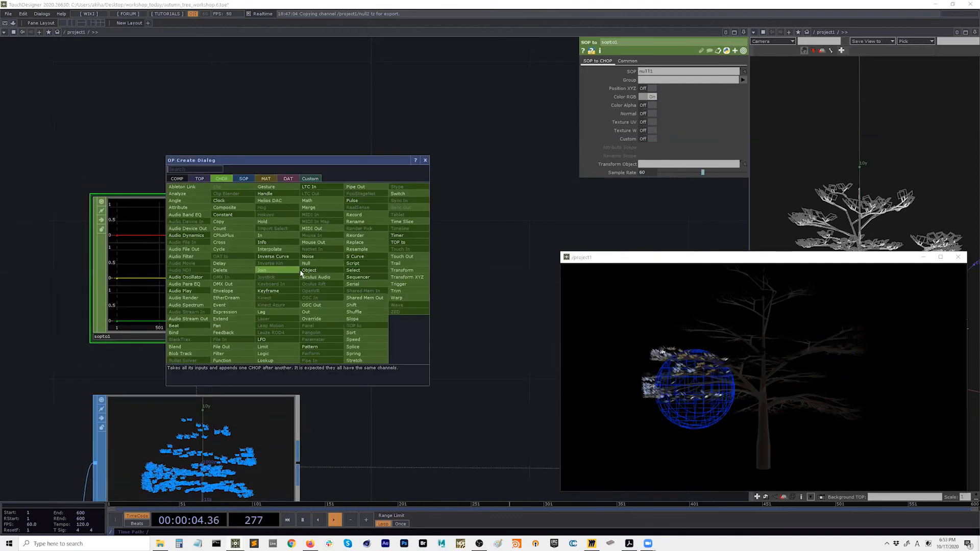
key(Escape)
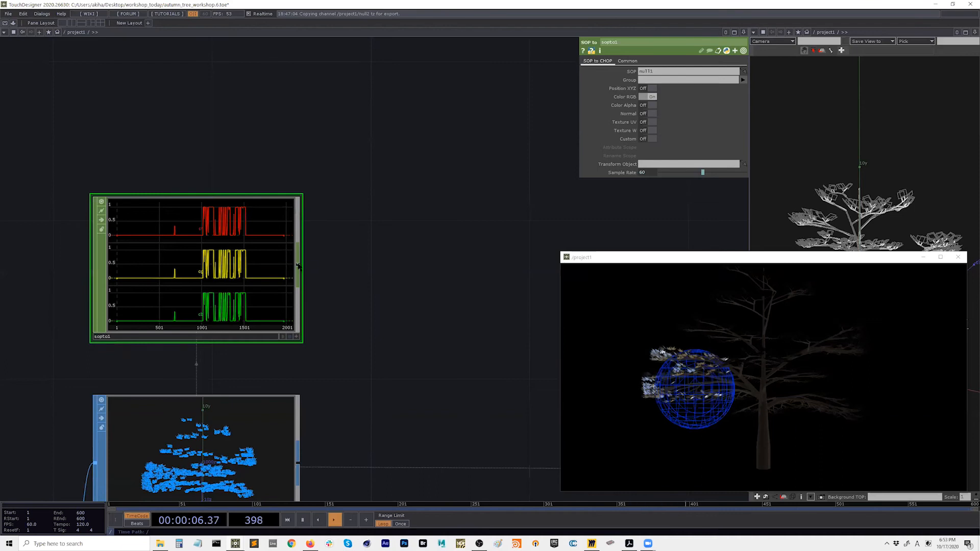
right_click(298, 266)
key(Escape)
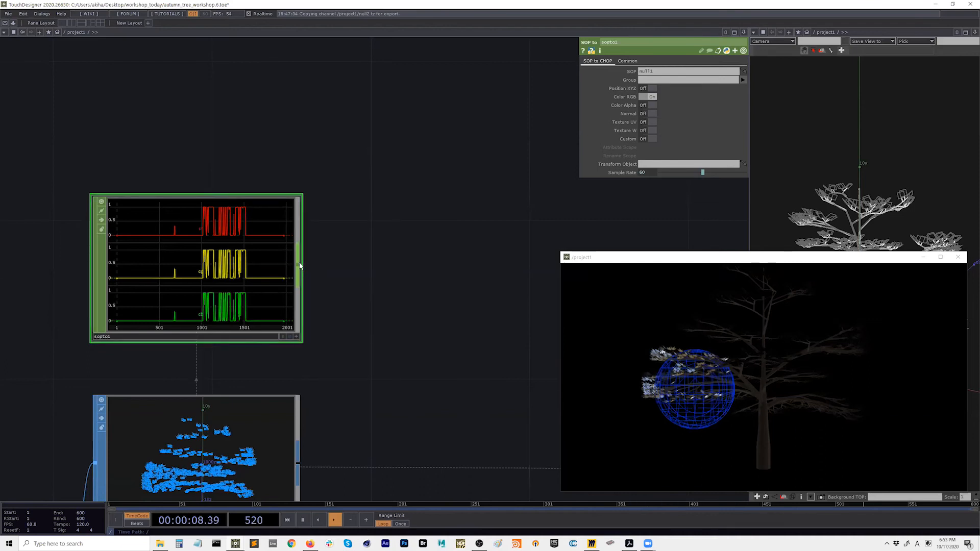
Add a CHOP to TOP from sopto1's output and place it above sopto1
click(300, 266)
click(201, 171)
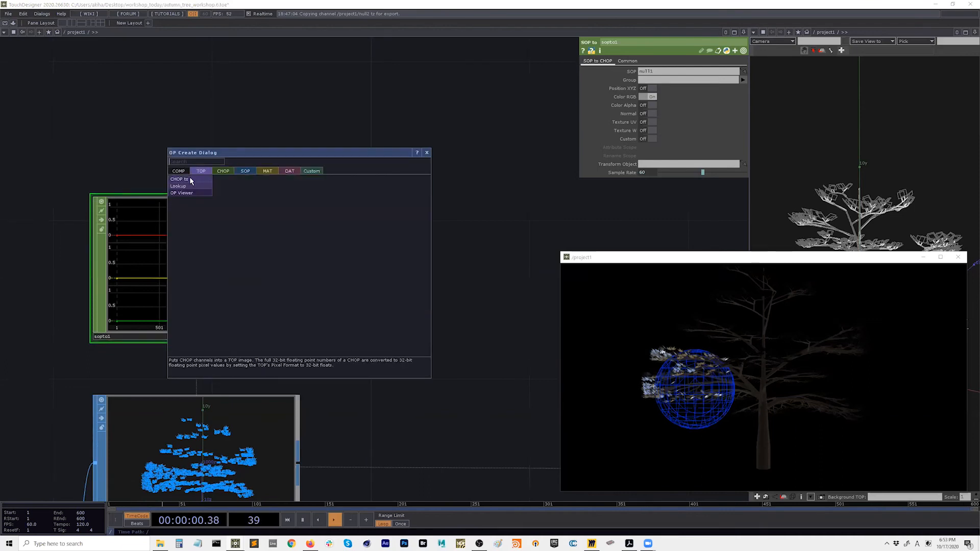
click(189, 182)
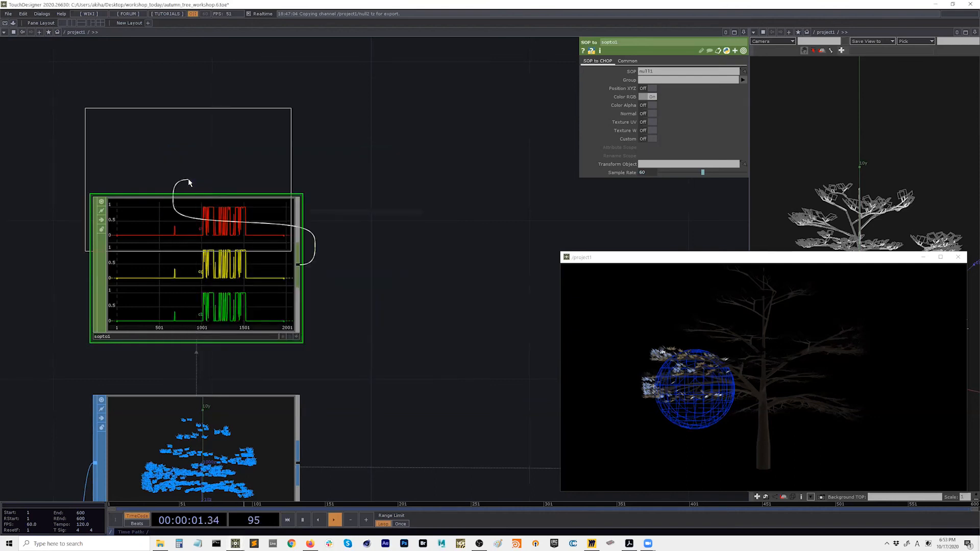
click(197, 91)
drag(351, 268, 359, 286)
scroll(371, 240, down, 3)
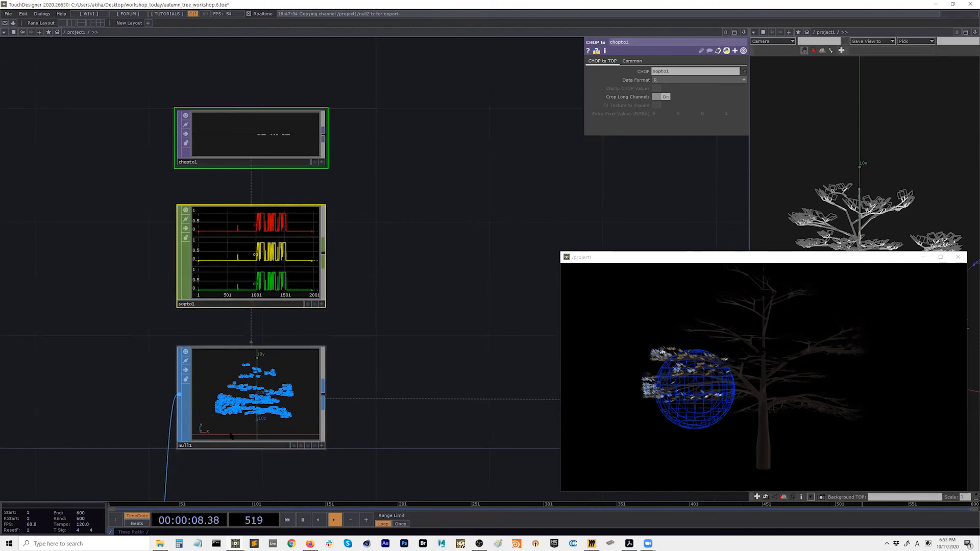
Compare chopto1's image with sopto1's colour channels, check its node information, and set its Data Format to RGB
click(242, 243)
click(277, 128)
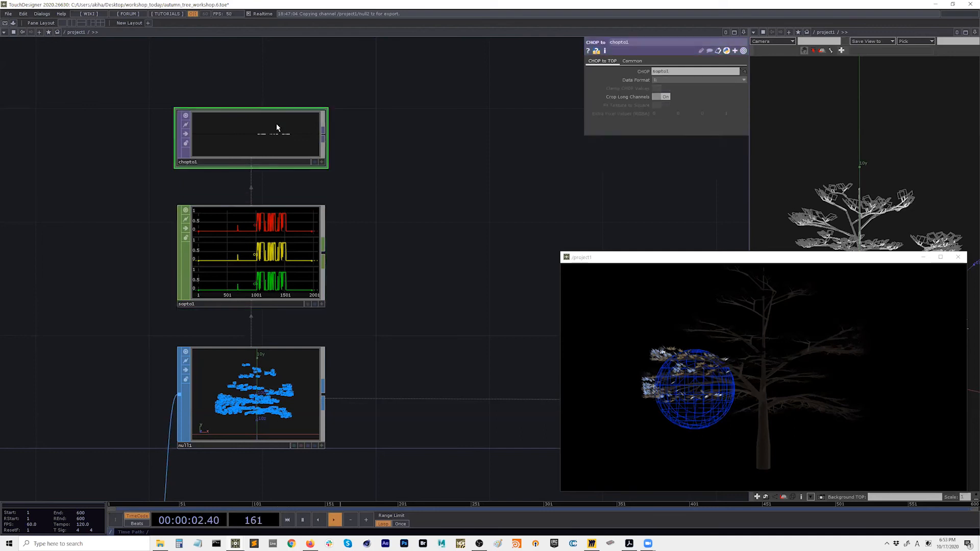
drag(338, 325, 322, 336)
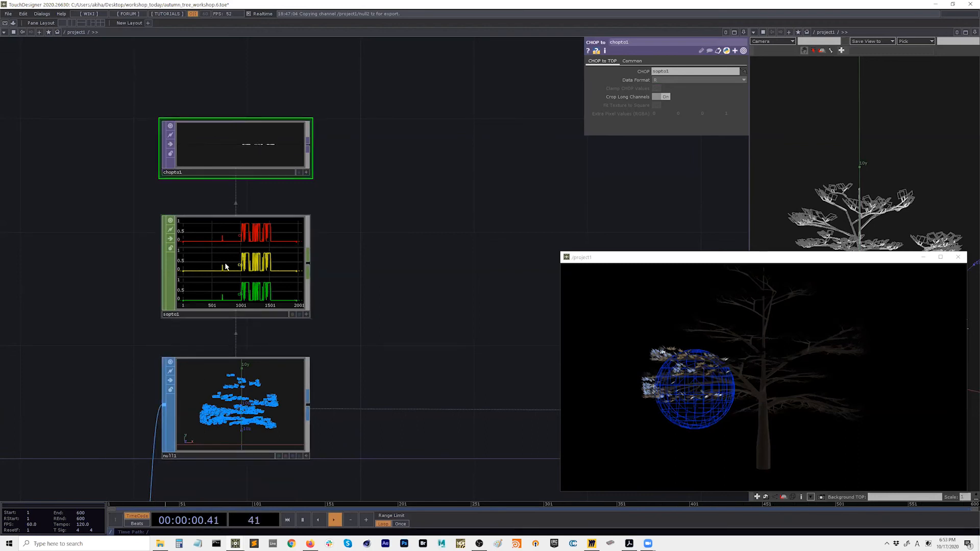
drag(365, 186, 207, 200)
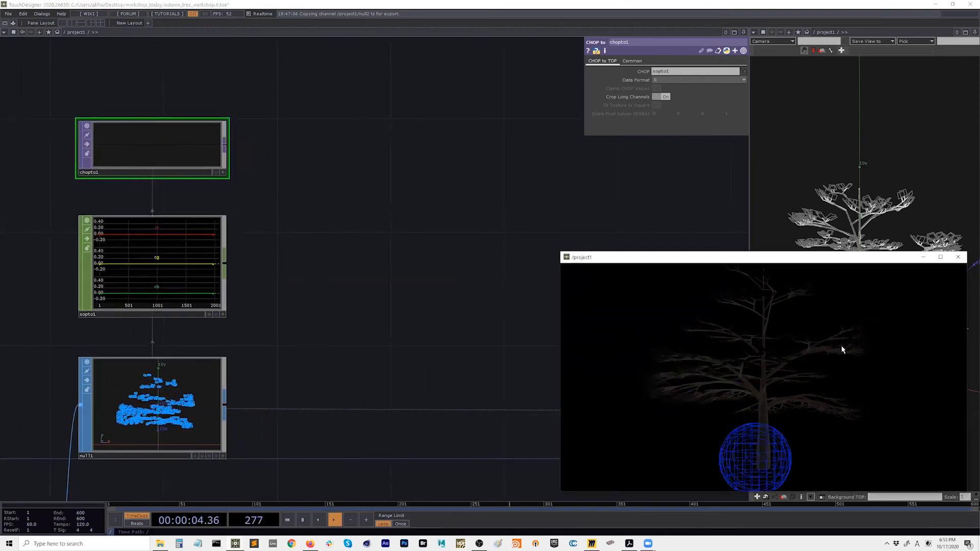
drag(292, 185, 266, 193)
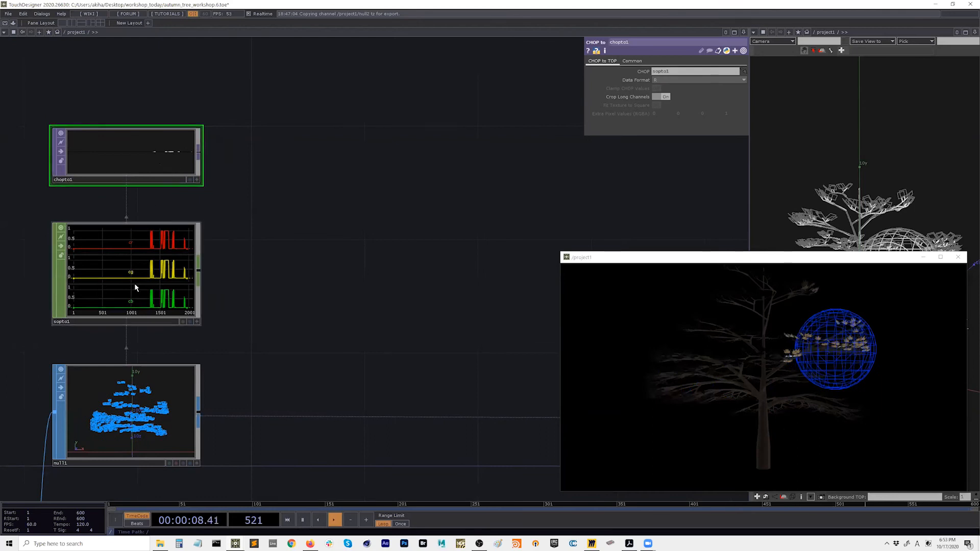
middle_click(147, 150)
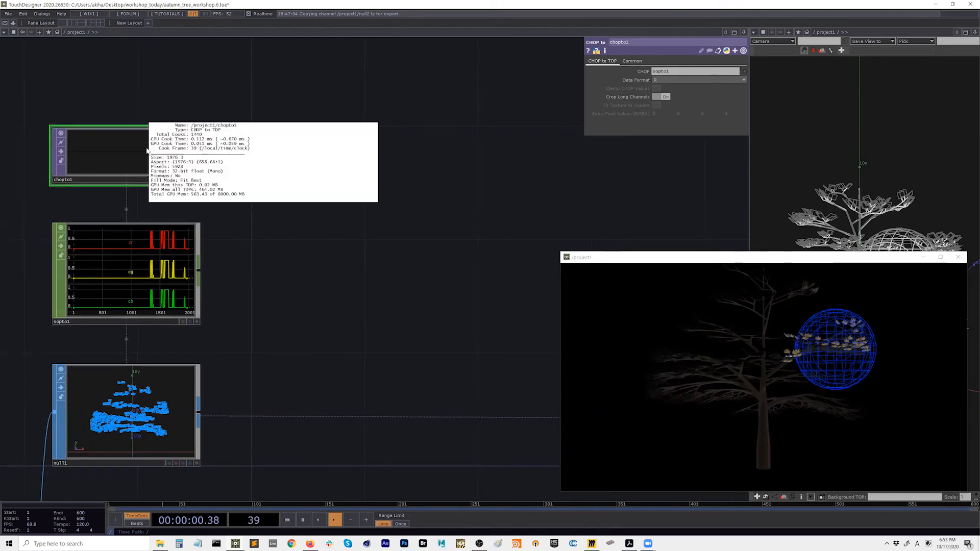
click(666, 80)
click(662, 102)
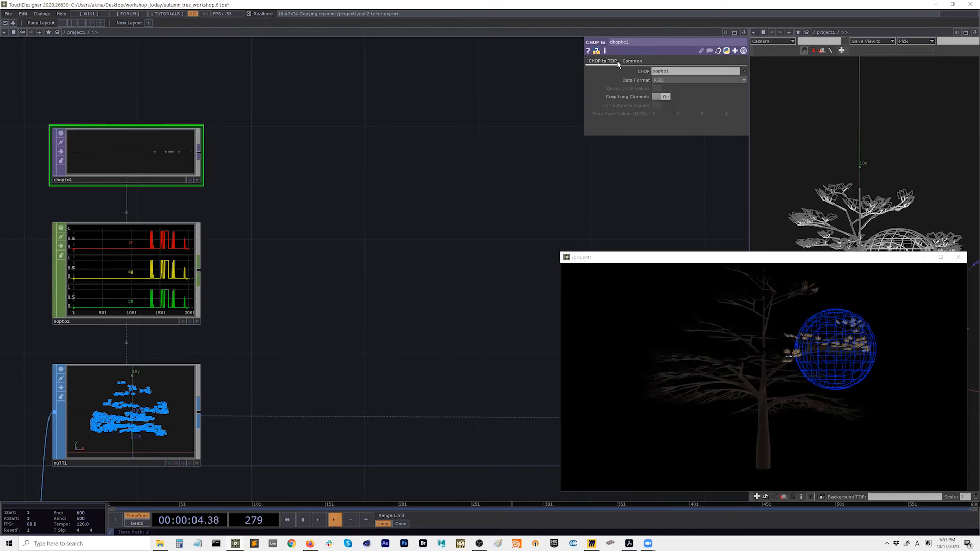
drag(496, 232, 606, 313)
scroll(280, 235, up, 4)
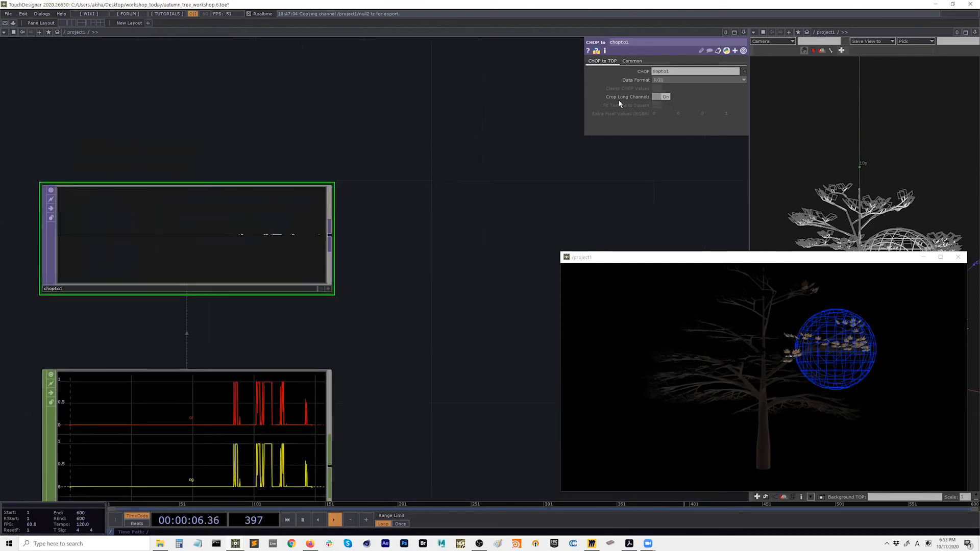
click(671, 80)
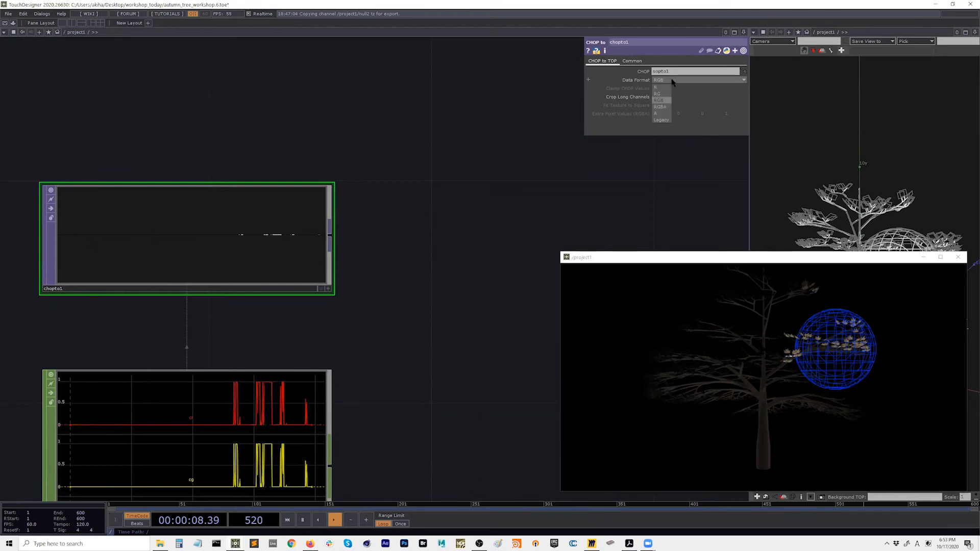
click(672, 81)
Set chopto1's Pixel Format to 16-bit float (RGBA) and check its node information
click(631, 61)
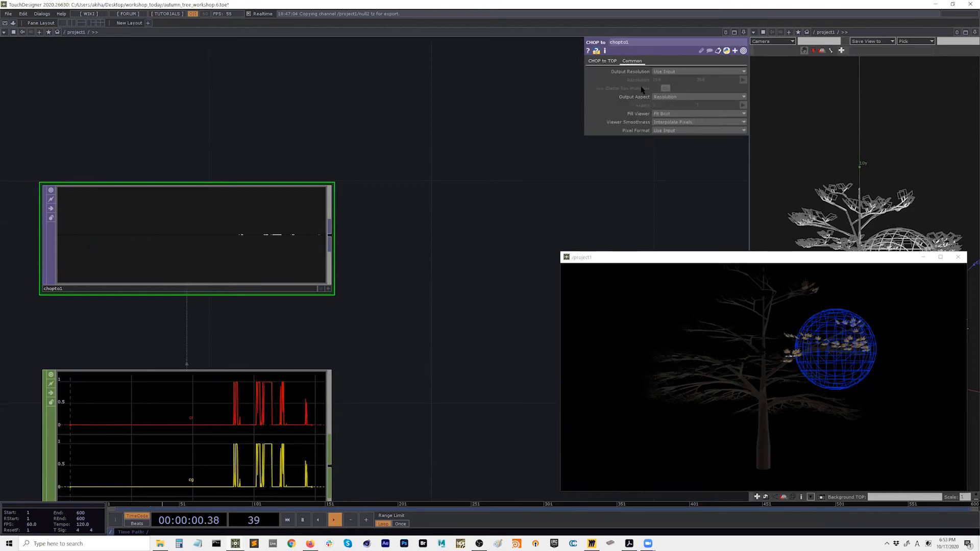
click(664, 131)
click(673, 160)
middle_click(274, 247)
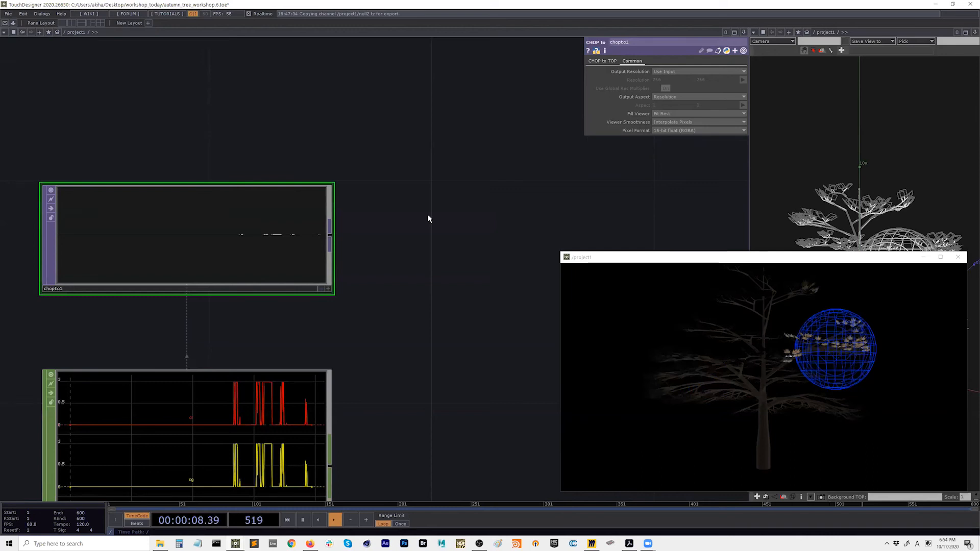
Add a Ramp TOP and place it above chopto1
scroll(428, 214, down, 2)
scroll(380, 265, down, 2)
drag(229, 172, 238, 198)
double_click(238, 199)
text(ramp)
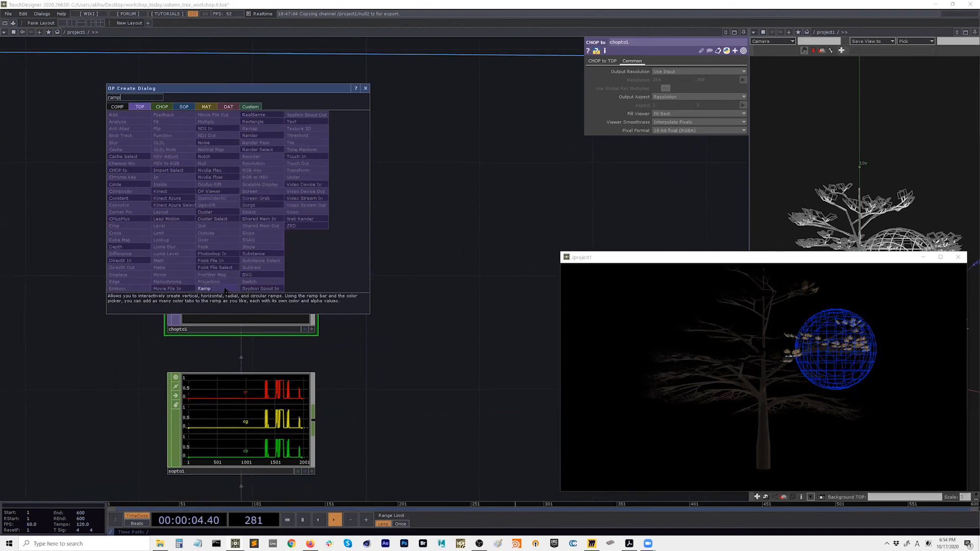
key(Return)
click(241, 194)
drag(417, 222, 459, 234)
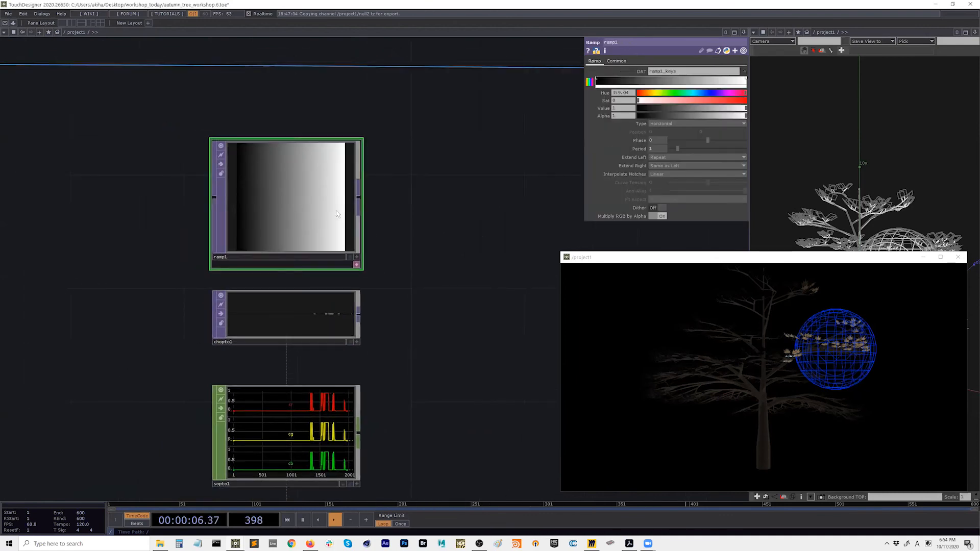
Recolour ramp1's start key to medium green with hue 109 and its end key to pure red with hue 0
click(595, 80)
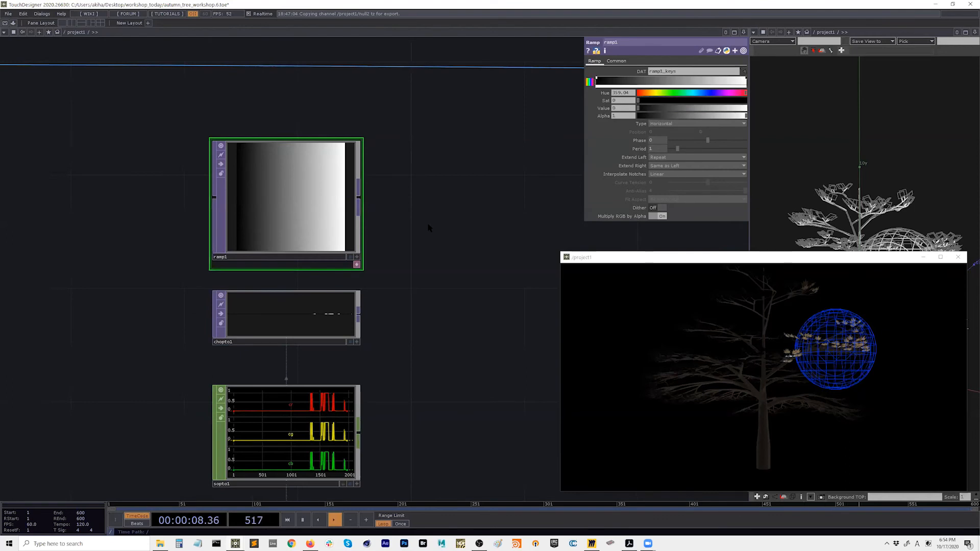
drag(659, 108, 697, 110)
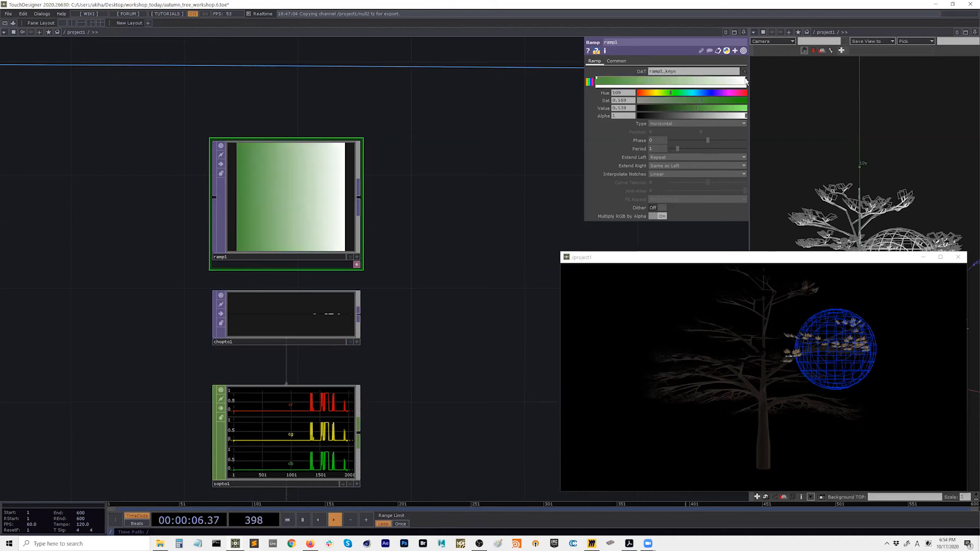
click(745, 81)
drag(662, 94, 756, 96)
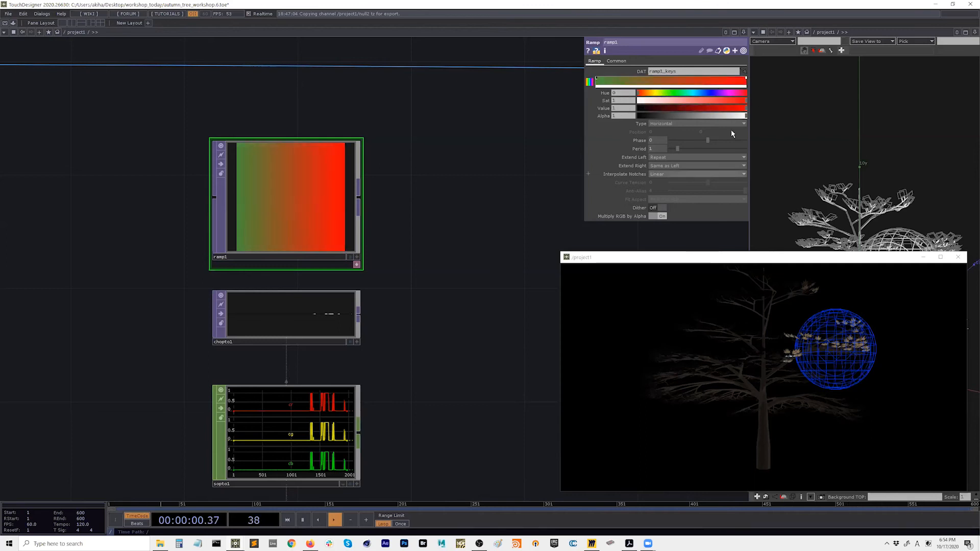
Add a Lookup TOP after chopto1 and connect ramp1 to its second input
drag(411, 323, 328, 302)
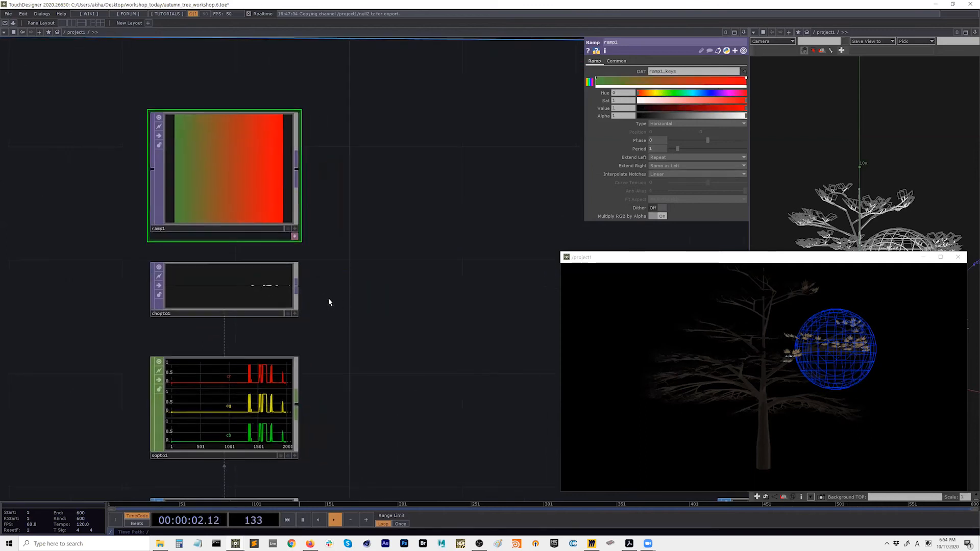
right_click(298, 289)
text(loo)
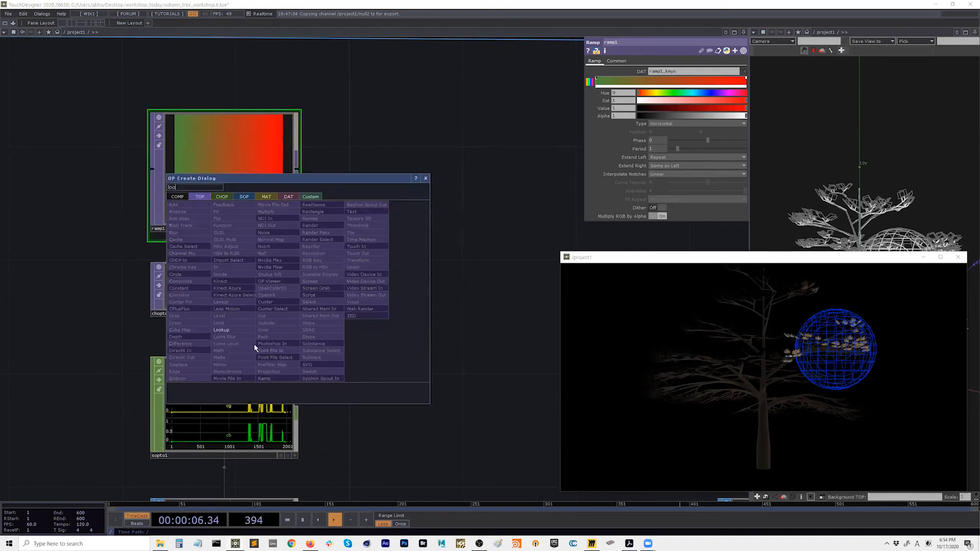
key(Return)
click(455, 262)
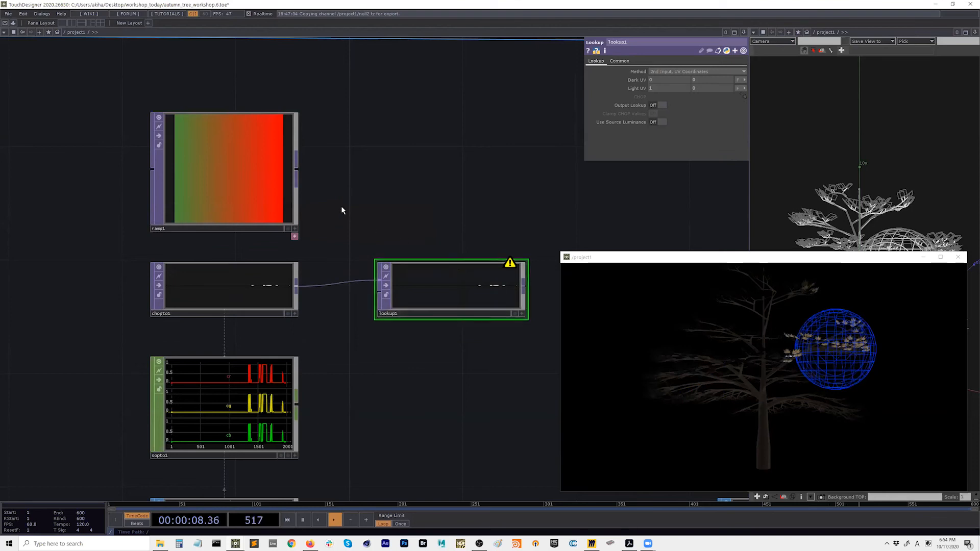
drag(297, 171, 365, 299)
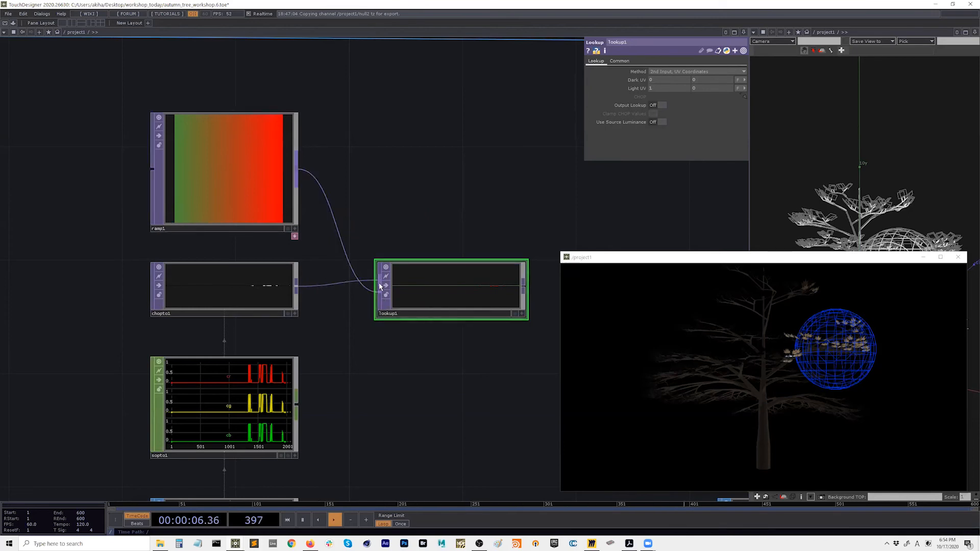
Inspect chopto1's connection to lookup1 and examine lookup1's output image up close
drag(464, 359, 390, 345)
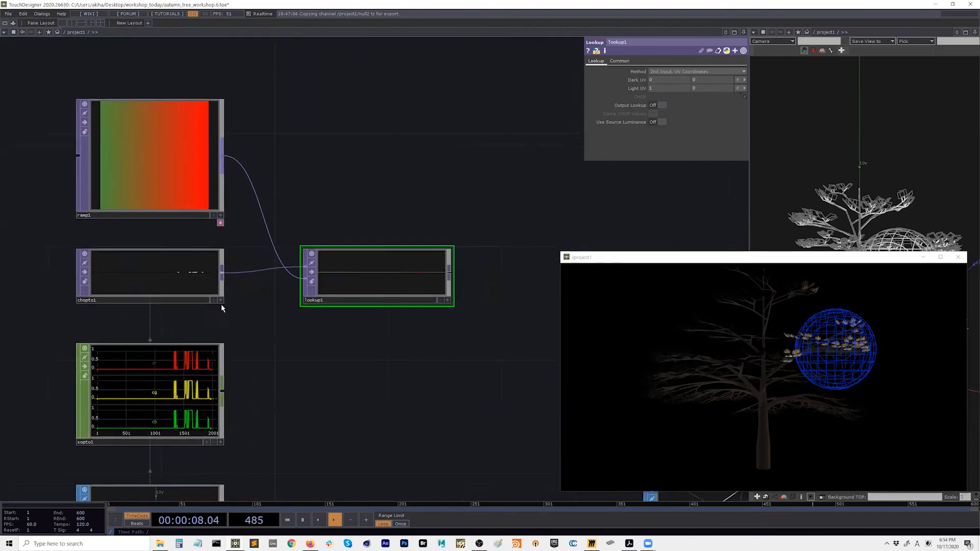
click(139, 283)
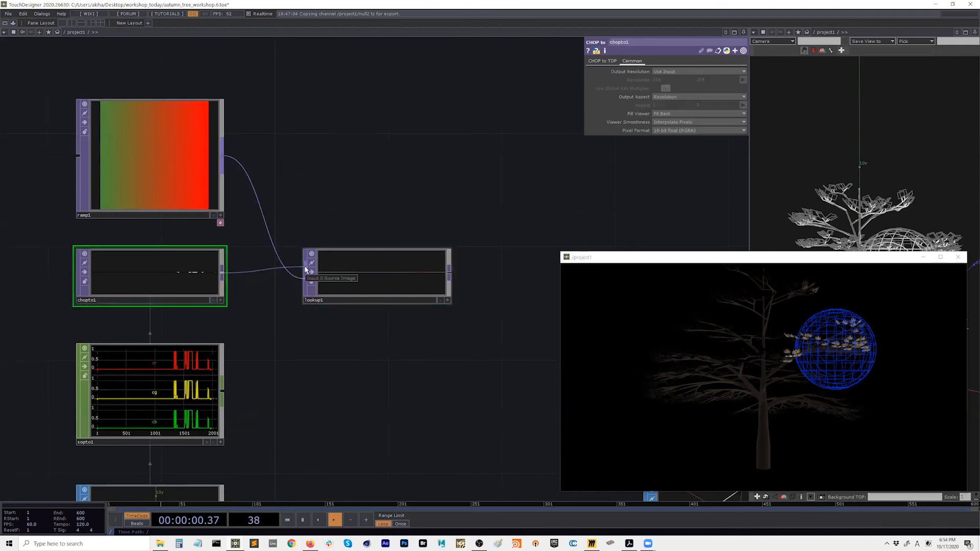
scroll(409, 277, up, 5)
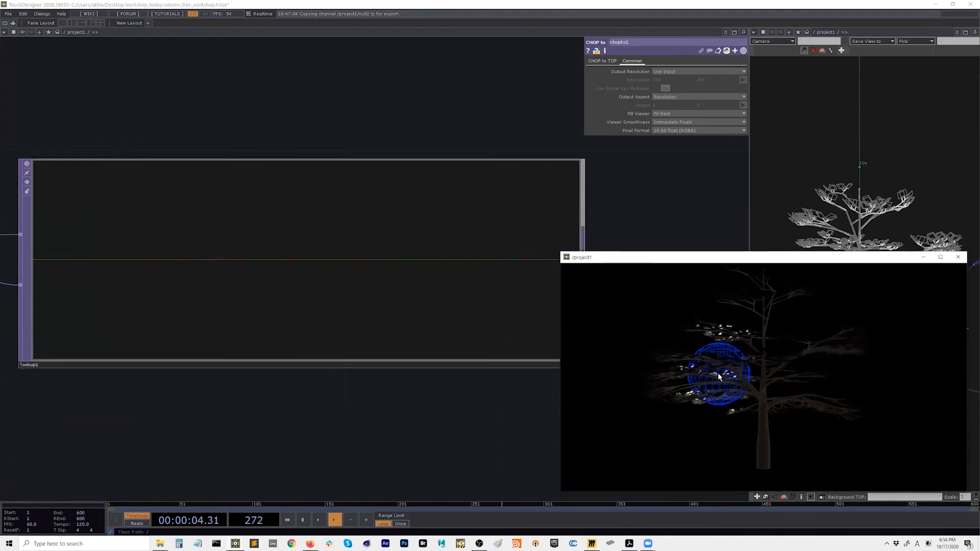
scroll(318, 260, down, 5)
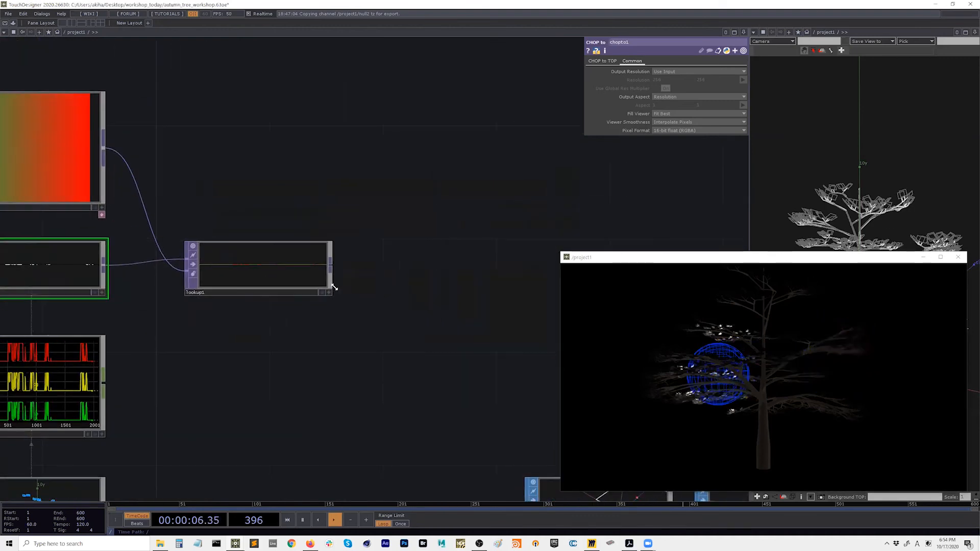
Add a Null TOP after lookup1 and rename it color
right_click(332, 270)
text(nu)
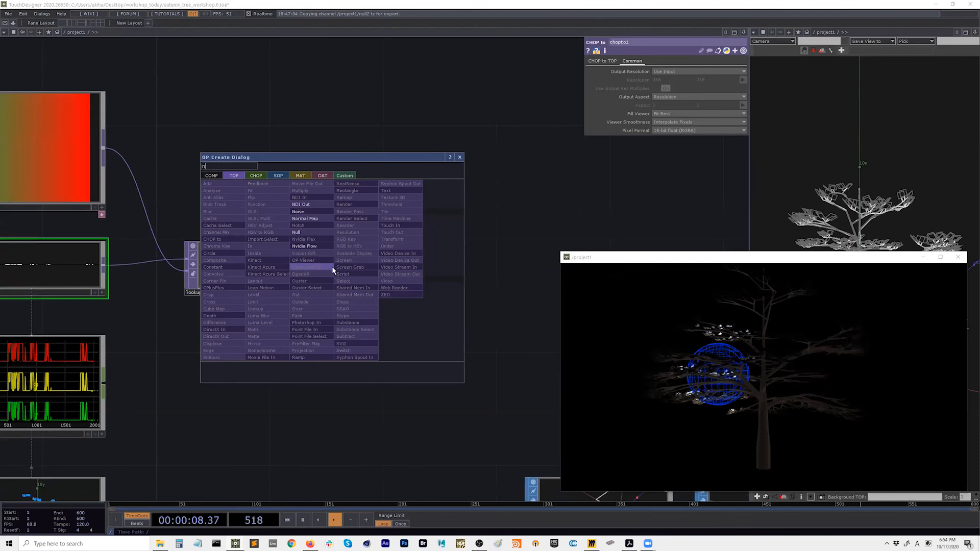
click(317, 233)
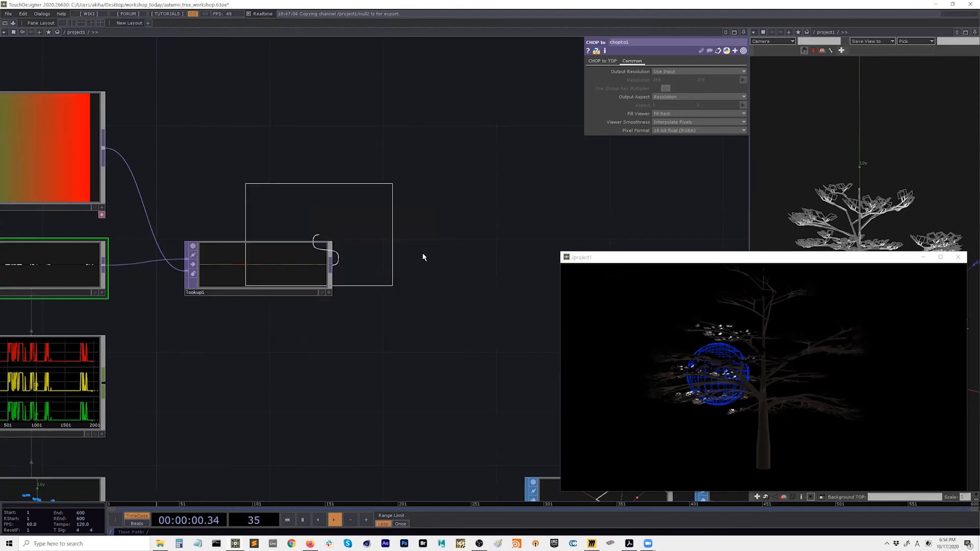
click(451, 256)
click(420, 293)
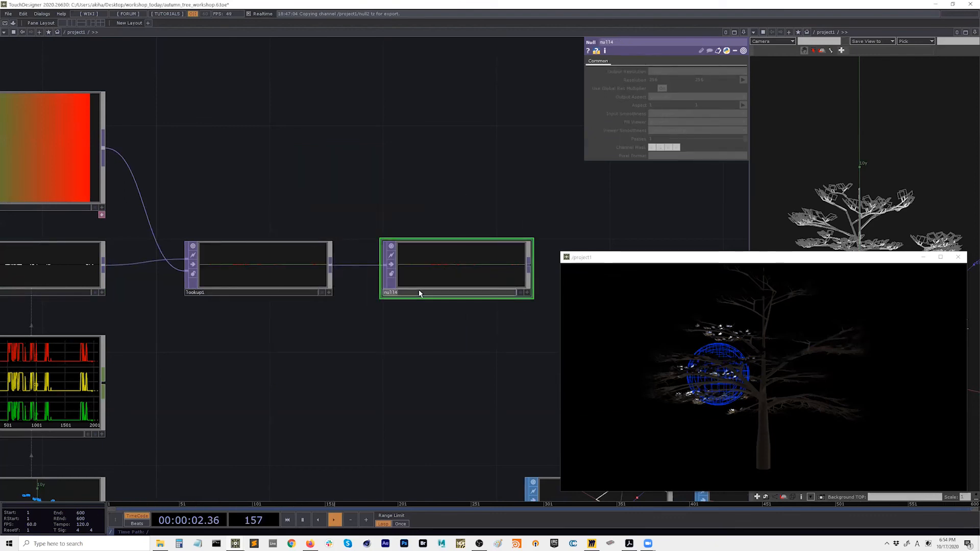
text(color)
key(Return)
Check the node information of the color TOP and null1 to compare pixel and point counts
drag(468, 371, 262, 310)
scroll(263, 311, down, 5)
middle_click(262, 234)
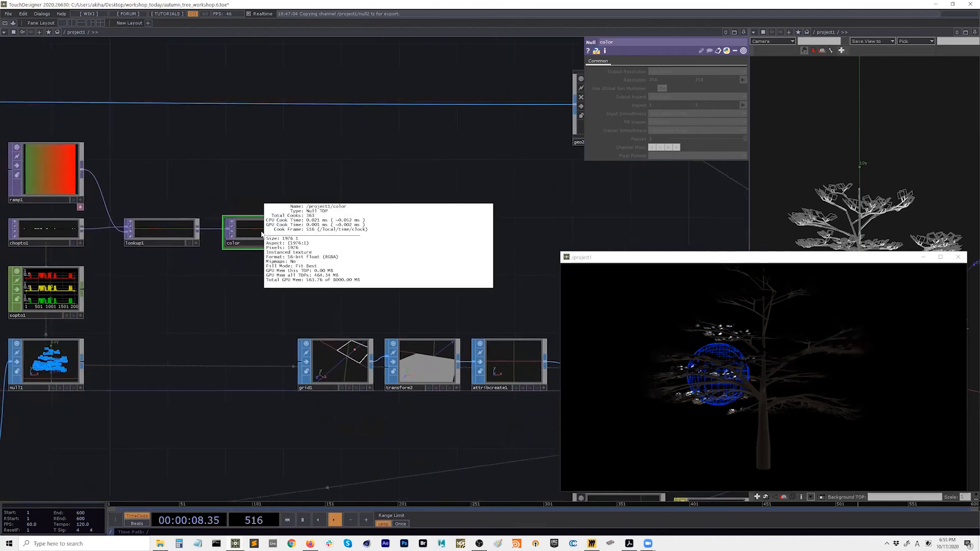
drag(219, 286, 319, 286)
middle_click(372, 229)
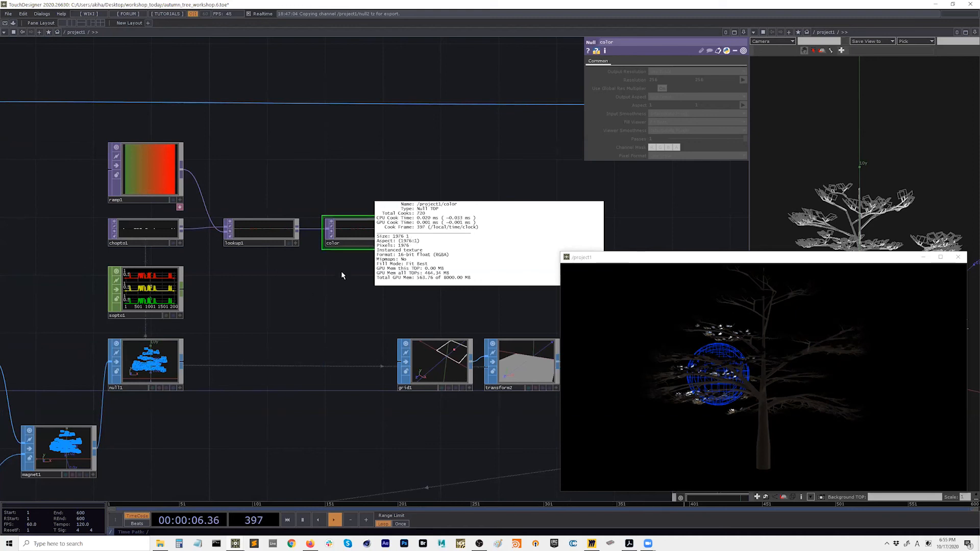
middle_click(156, 373)
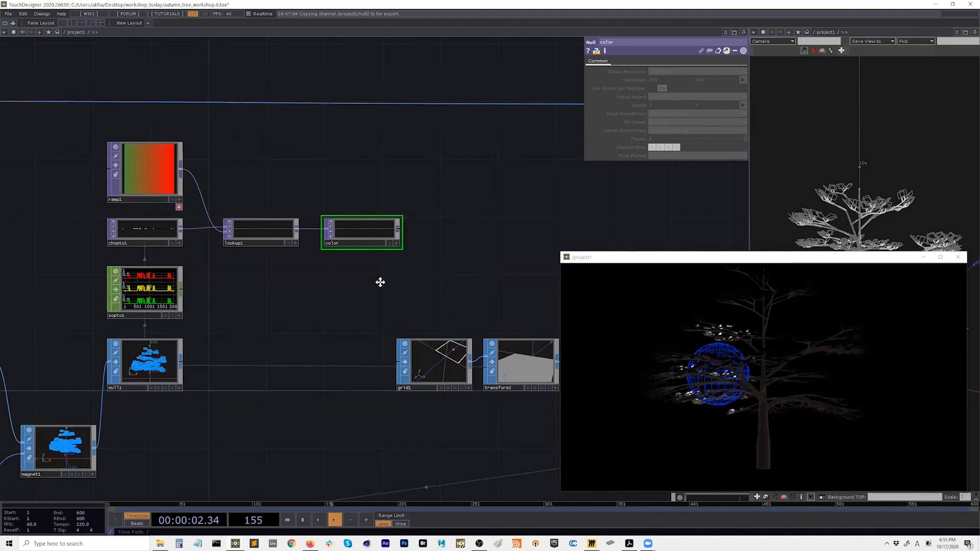
Assign the color TOP as the leaf geometry's instance Color OP, shifting the render window clear of the parameters
scroll(381, 280, down, 5)
scroll(415, 283, up, 4)
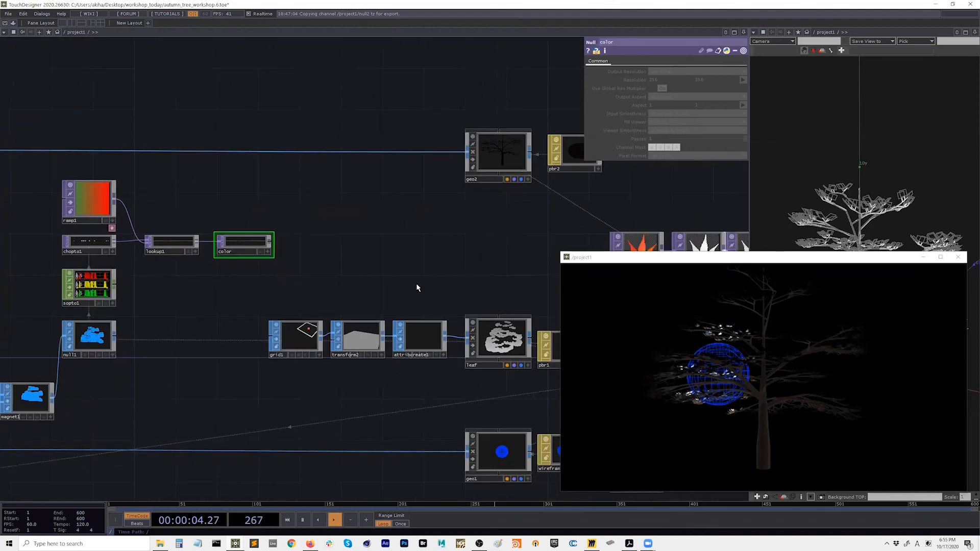
click(442, 326)
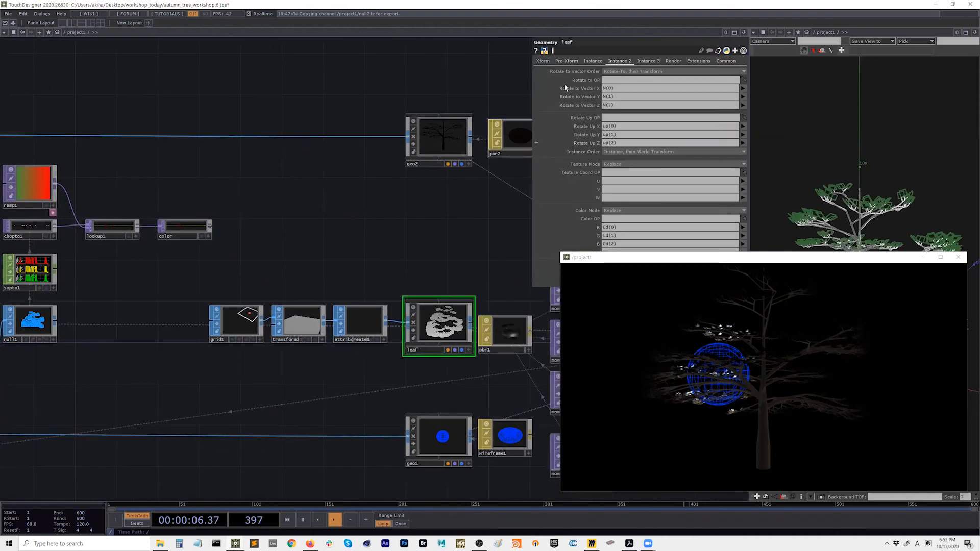
drag(621, 264, 597, 310)
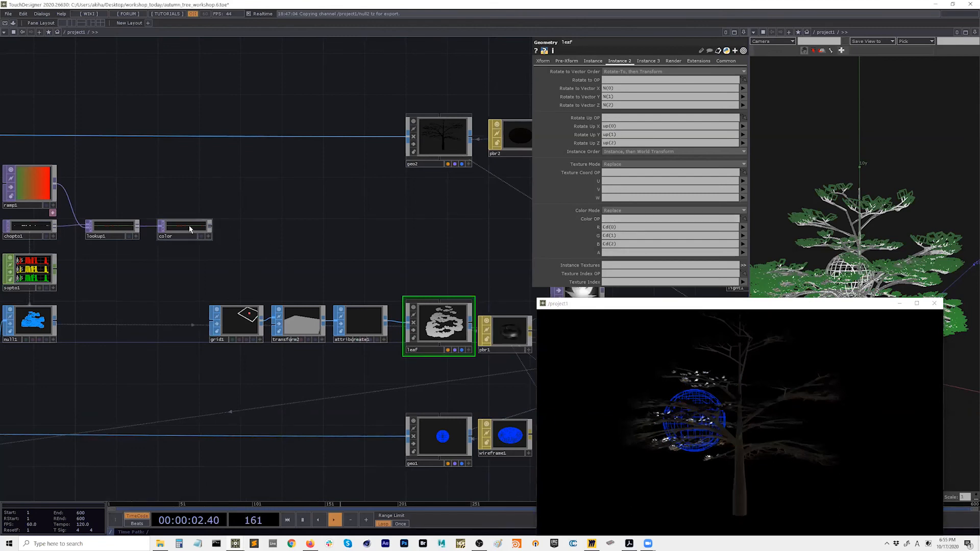
drag(339, 205, 615, 219)
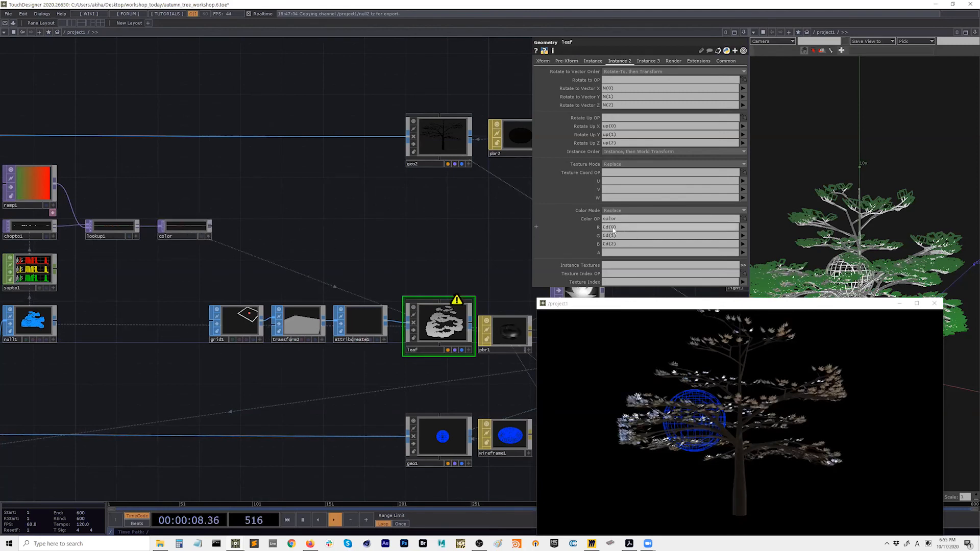
Clear the Cd attribute references from the leaf geometry's instance R, G and B colour parameters
click(742, 228)
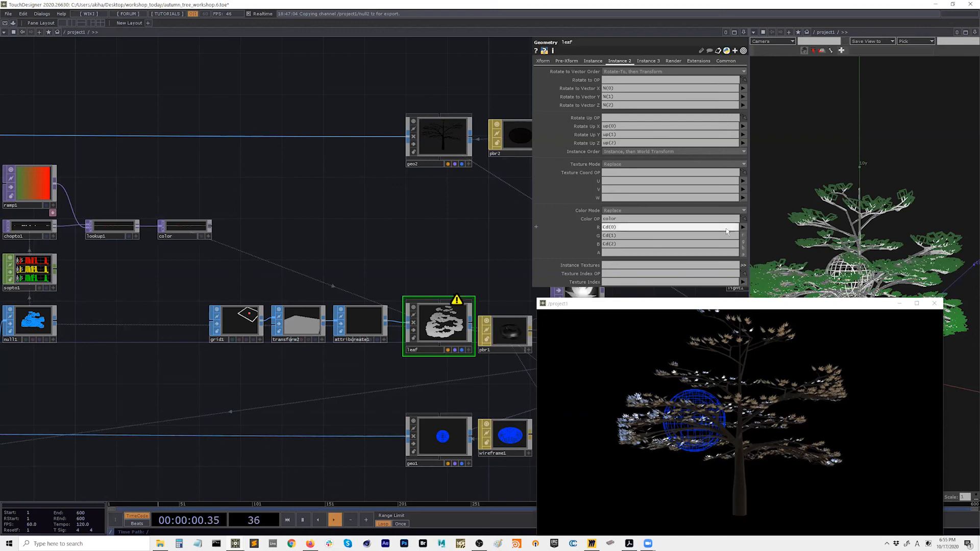
drag(634, 229, 579, 227)
key(BackSpace)
key(BackSpace)
drag(638, 236, 589, 244)
key(BackSpace)
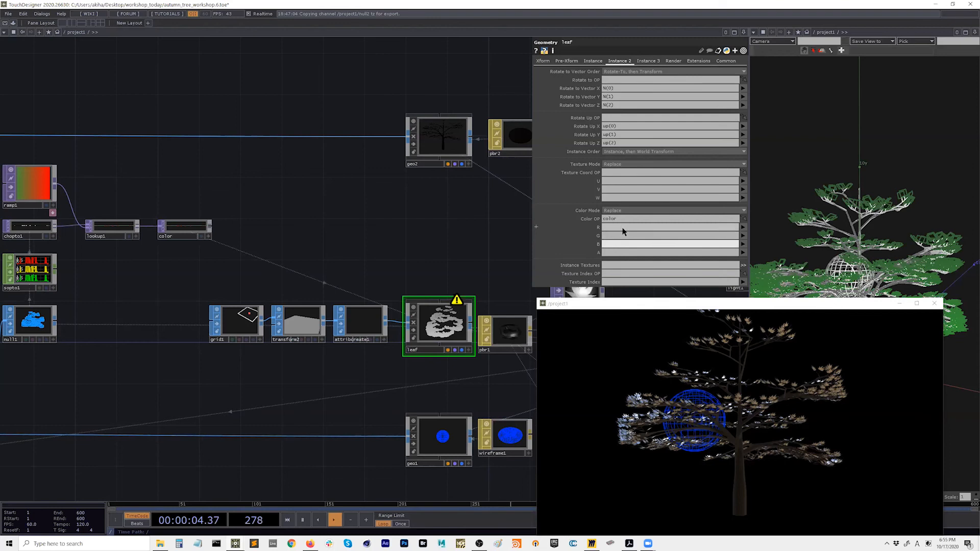
Map the leaf geometry's instance colour R, G and B to the color TOP's r, g and b channels
click(664, 228)
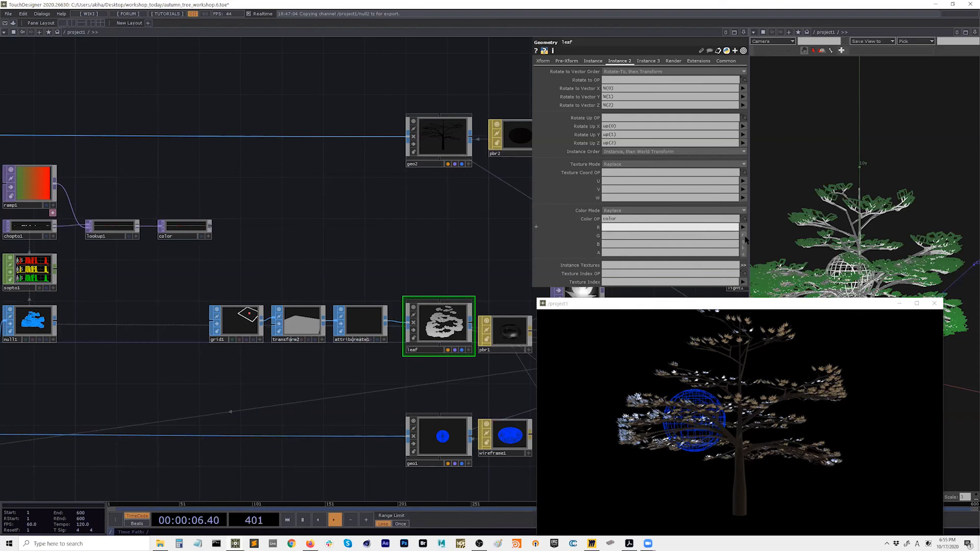
click(744, 237)
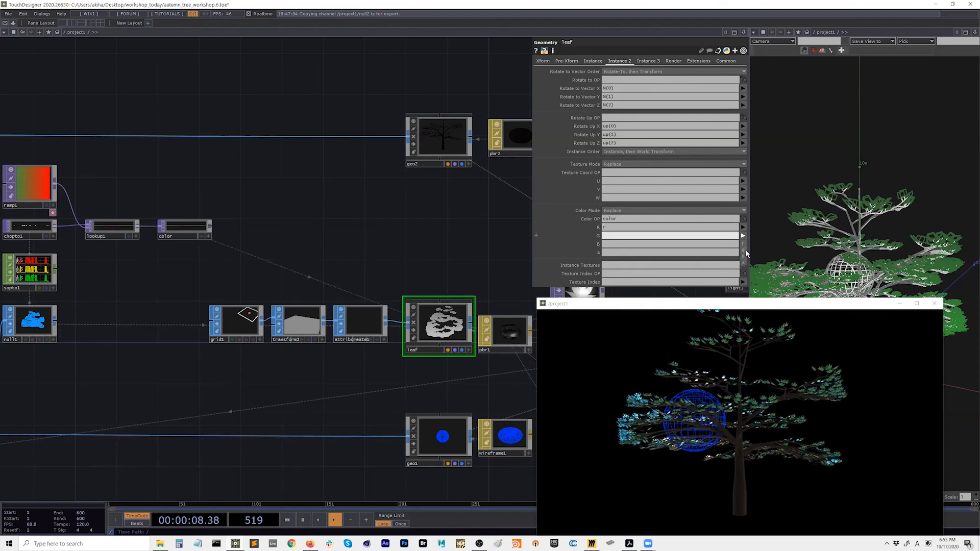
text(g)
click(744, 244)
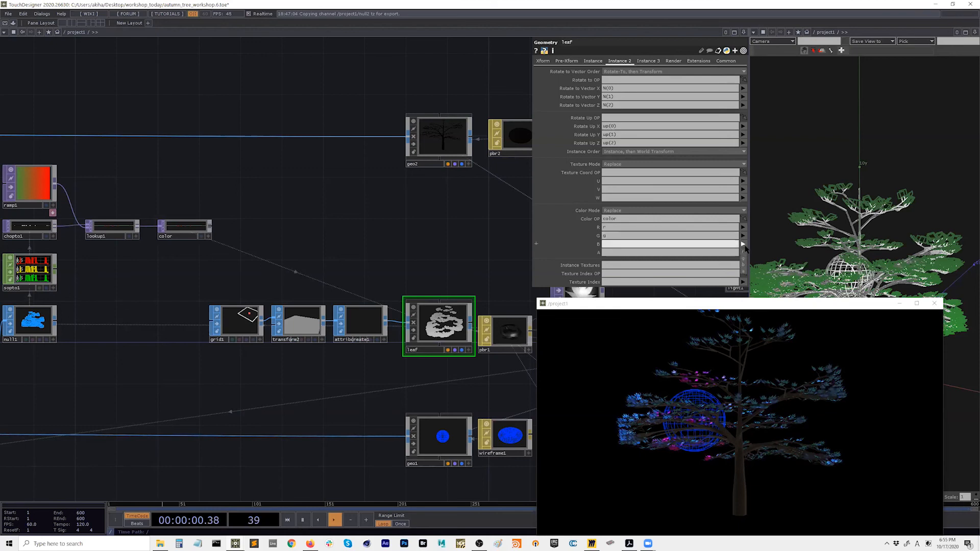
click(744, 266)
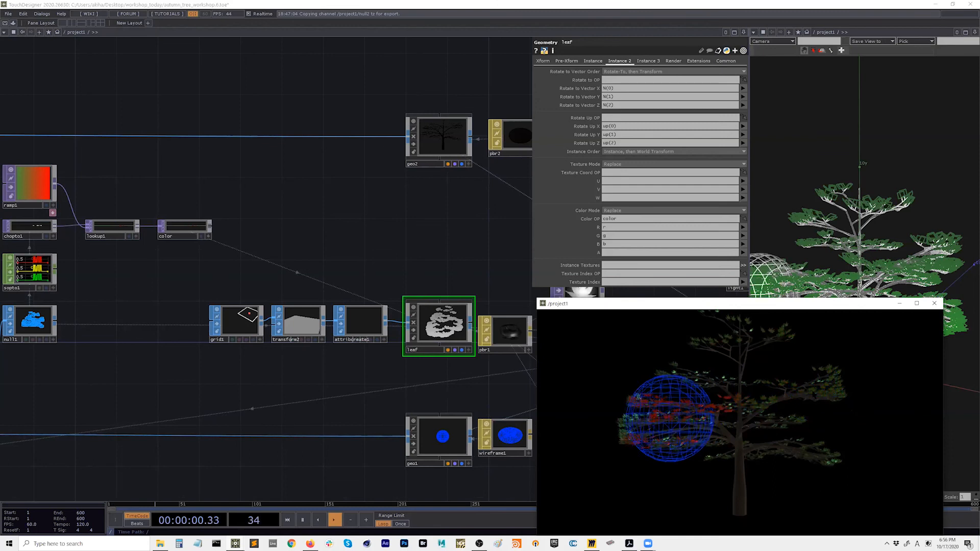
Examine how ramp1, chopto1 and lookup1 respond as the sphere moves across the leaves
drag(106, 286, 278, 323)
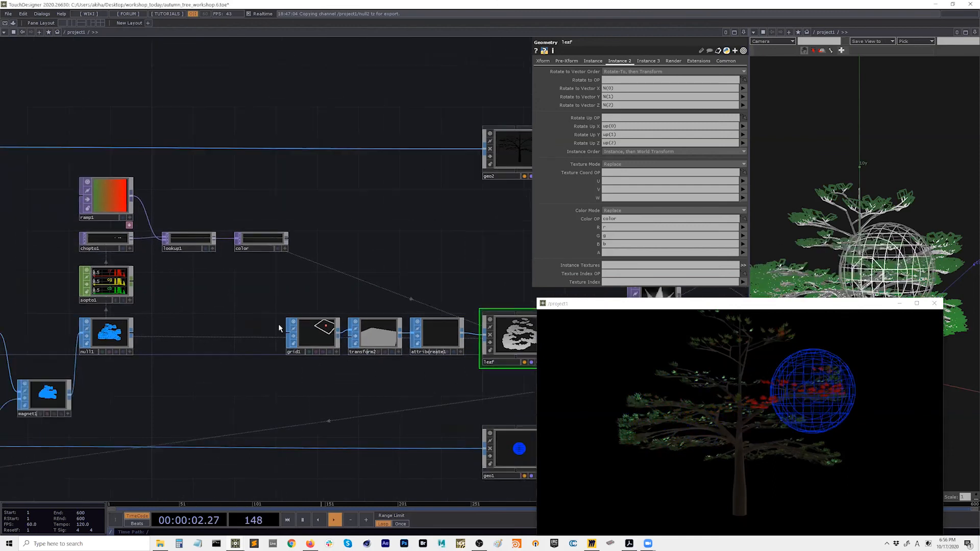
scroll(255, 239, up, 3)
drag(478, 262, 324, 294)
drag(331, 280, 432, 258)
scroll(123, 289, up, 3)
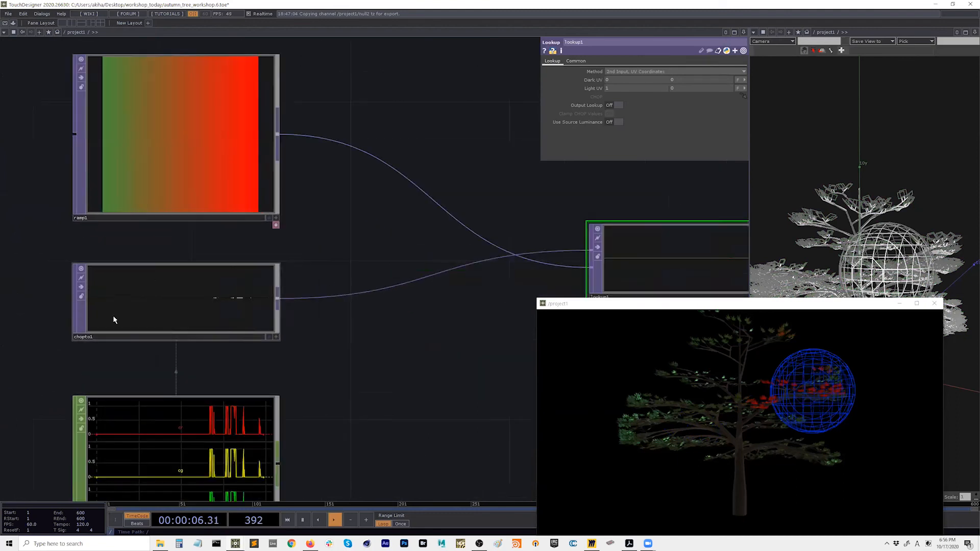
click(113, 318)
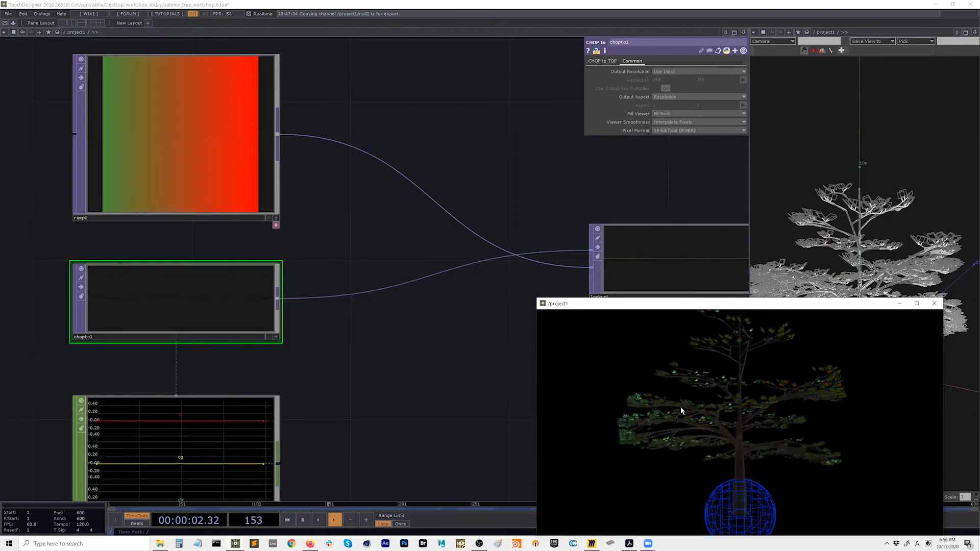
drag(375, 239, 276, 246)
scroll(278, 244, down, 3)
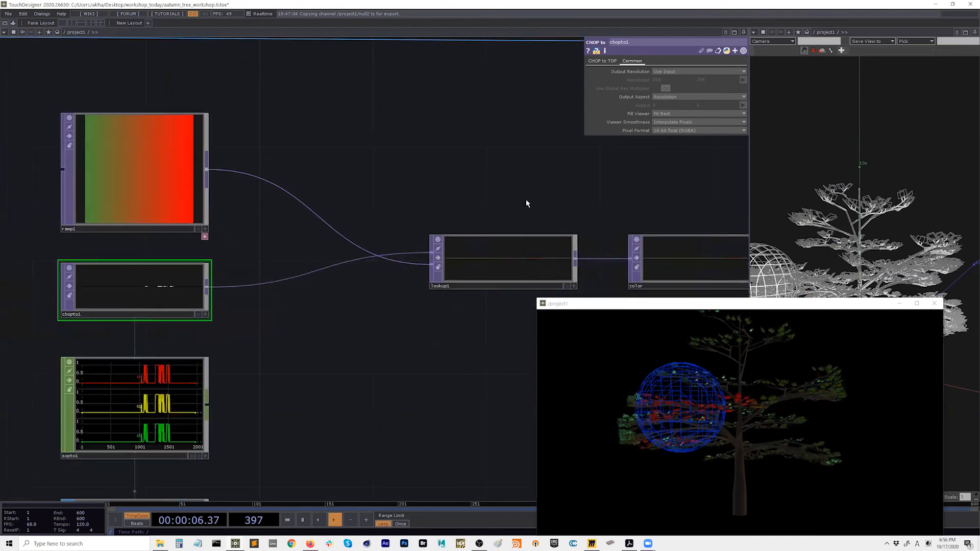
Select lookup1 and color together and move them farther from chopto1 to make room in the chain
drag(523, 201, 440, 211)
scroll(440, 211, down, 3)
right_drag(393, 204, 549, 265)
drag(425, 250, 567, 253)
scroll(273, 308, up, 3)
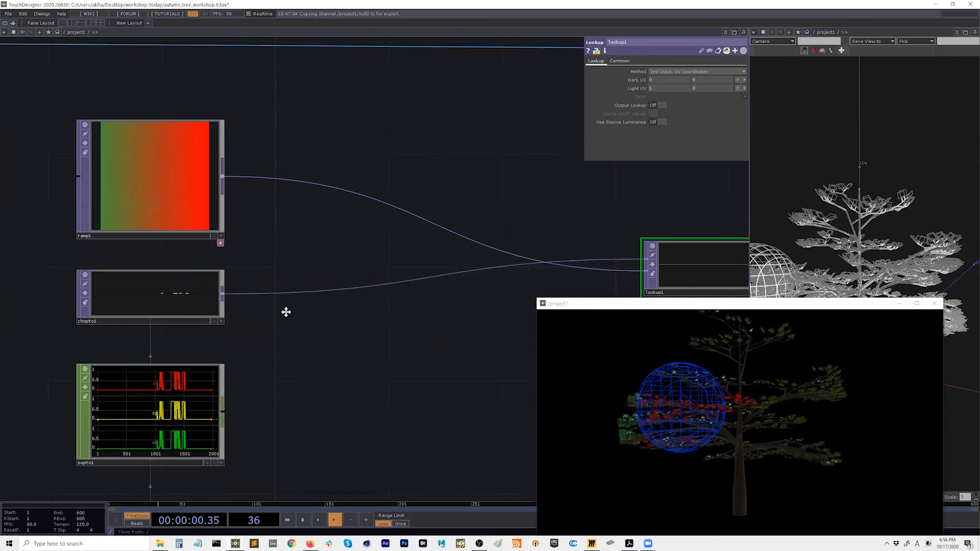
Insert a Feedback TOP between chopto1 and lookup1, and move lookup1 and color farther along to widen the gap
scroll(258, 313, down, 4)
key(Tab)
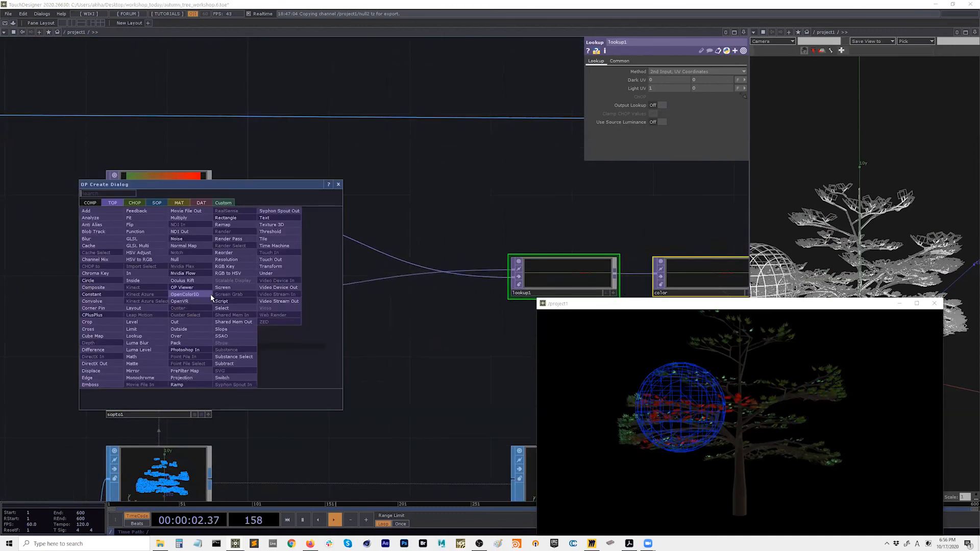
text(fee)
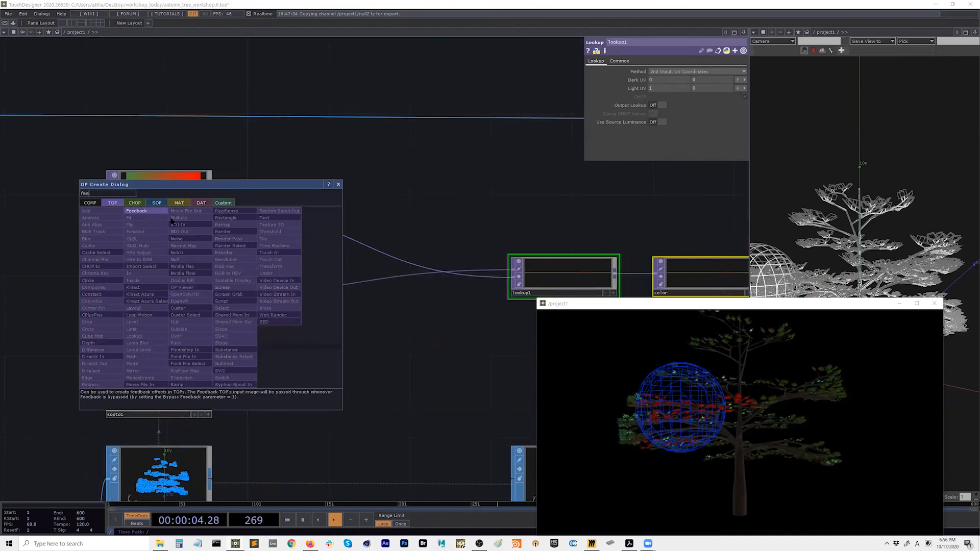
click(153, 211)
click(288, 293)
drag(340, 337, 257, 341)
drag(479, 321, 581, 272)
drag(505, 285, 607, 286)
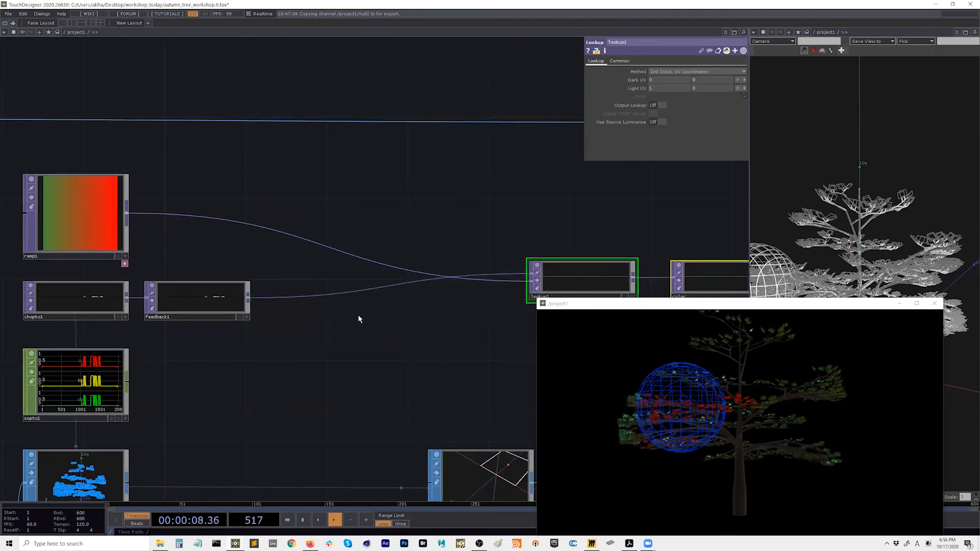
Insert an Add TOP between feedback1 and lookup1
right_click(249, 303)
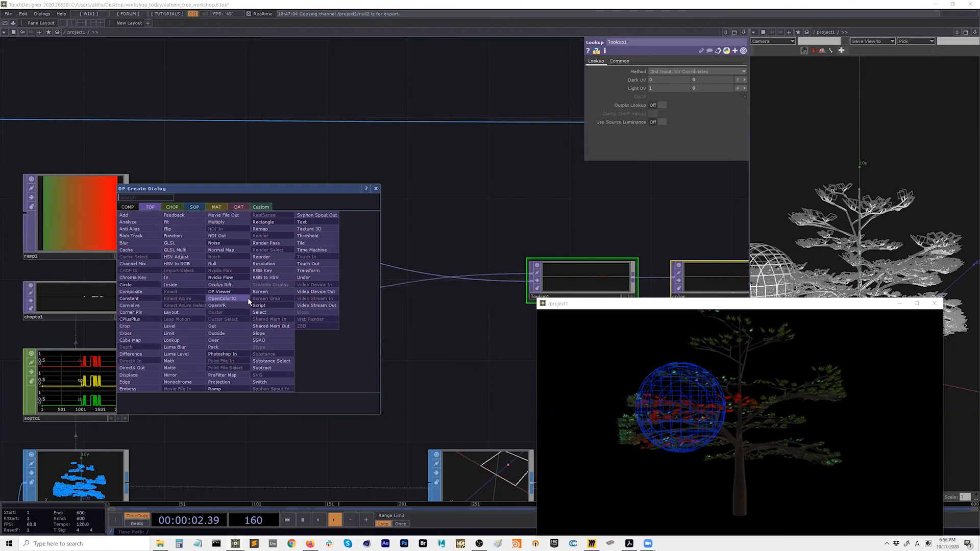
text(ad)
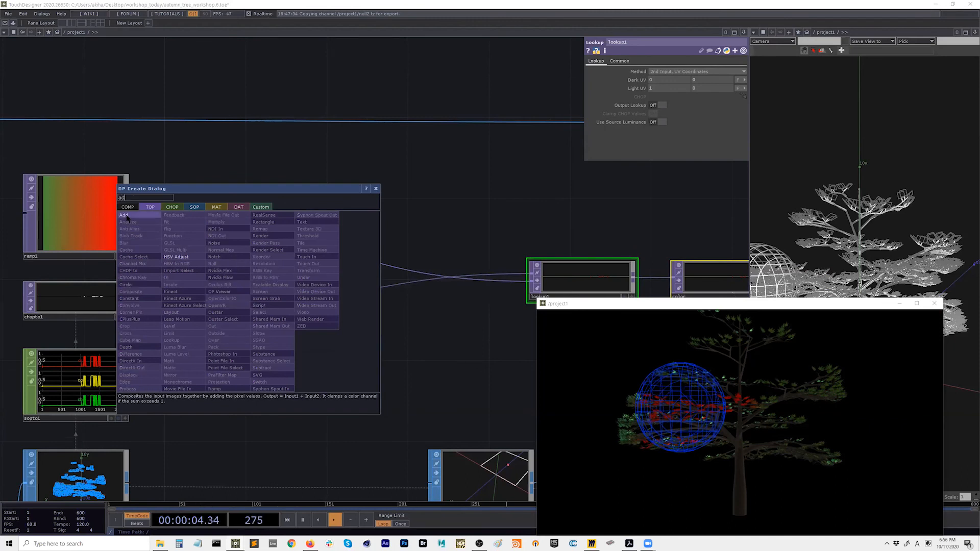
click(126, 216)
click(368, 335)
drag(367, 336, 356, 317)
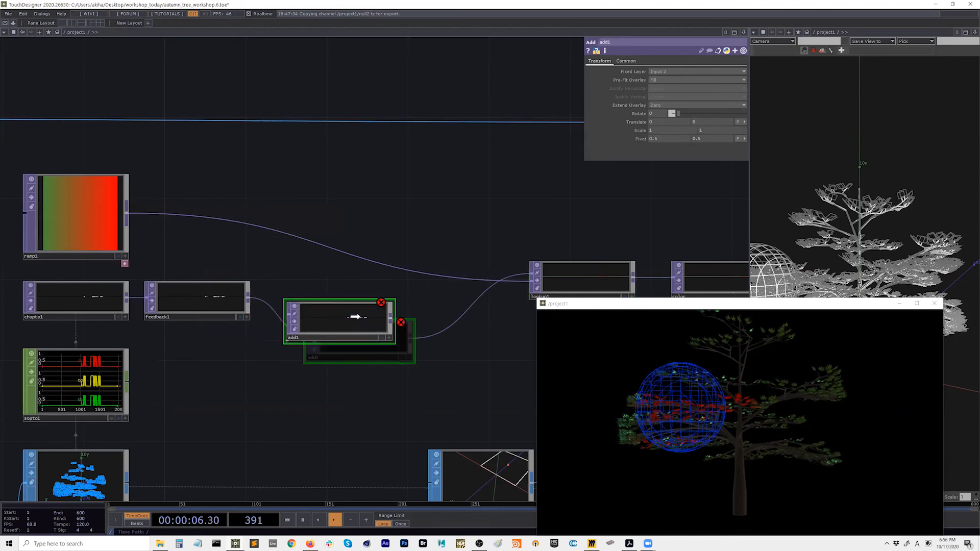
click(356, 317)
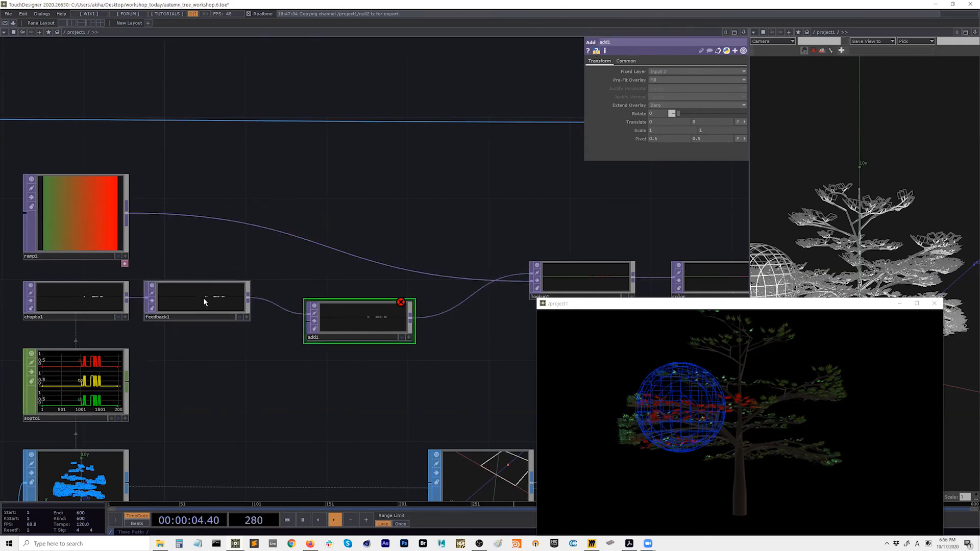
Move feedback1 and ramp1 higher, align add1 with chopto1, and connect chopto1 to add1 as its second input
drag(204, 301, 204, 261)
drag(72, 189, 72, 109)
drag(342, 312, 342, 292)
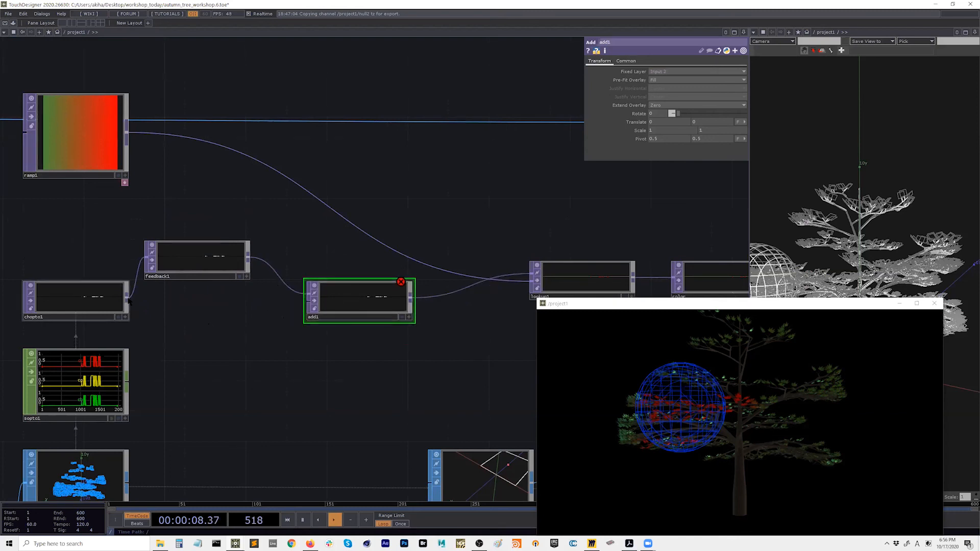
drag(128, 301, 424, 297)
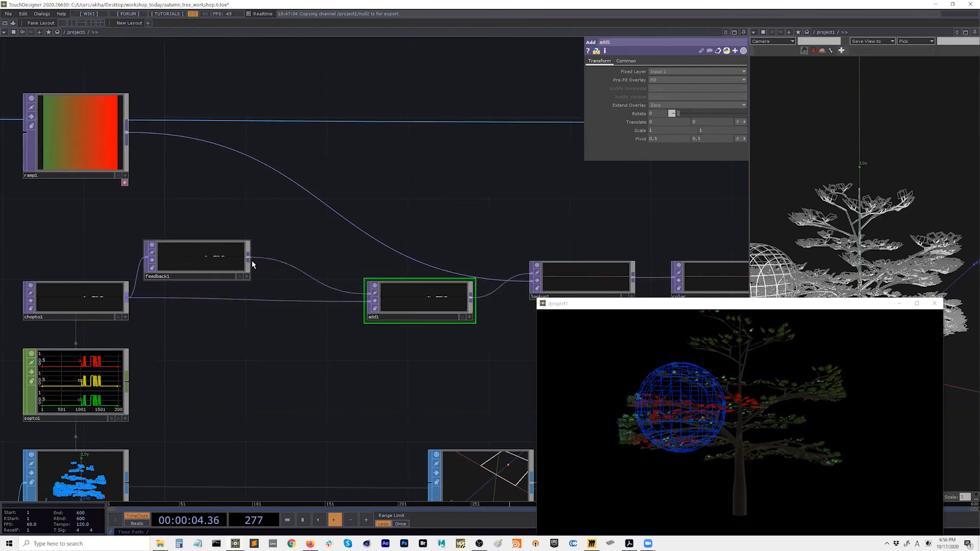
Insert a Level TOP between feedback1 and add1, and lower its post opacity to about 0.998
click(279, 252)
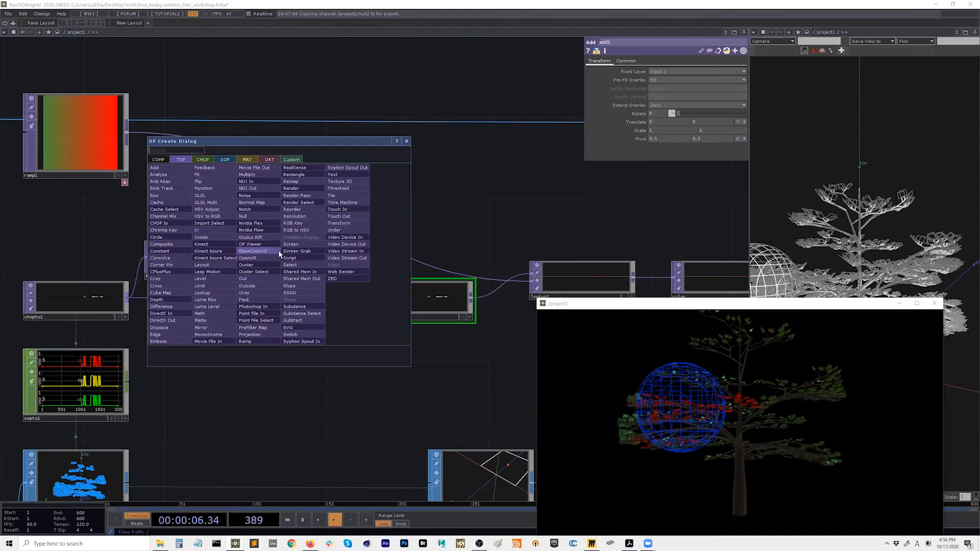
text(lev)
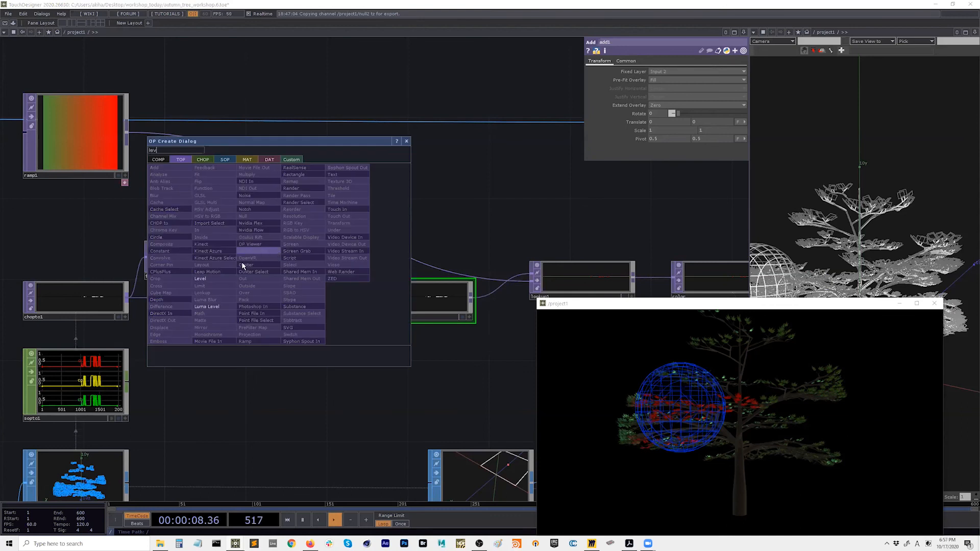
click(214, 279)
click(293, 277)
drag(292, 277, 301, 265)
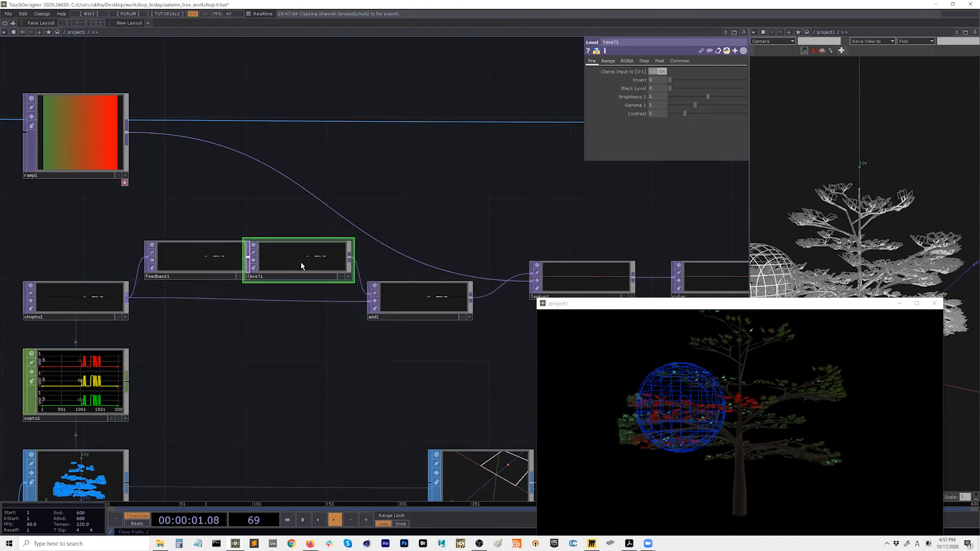
click(659, 62)
middle_drag(657, 82, 646, 102)
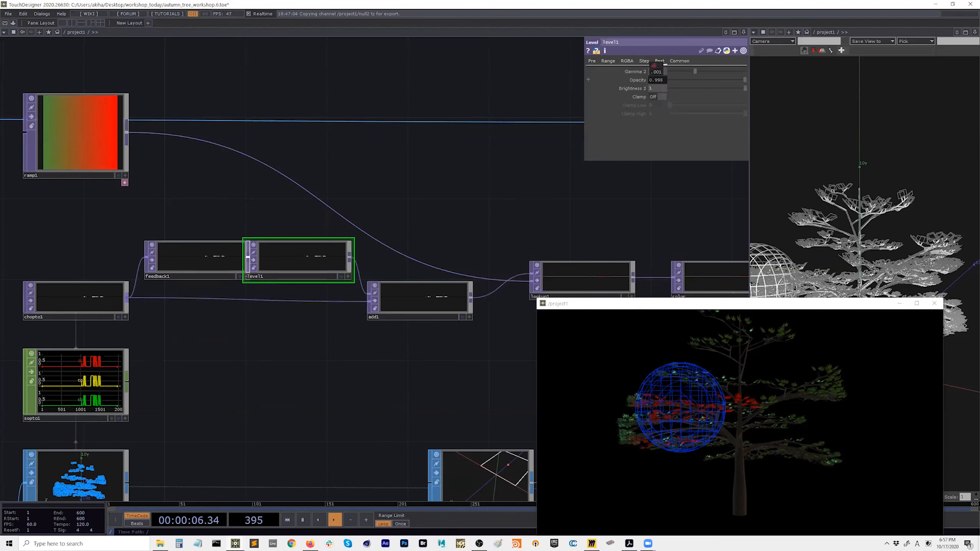
middle_drag(654, 66, 653, 82)
Space level1 away from feedback1, and make add1 the Target TOP of feedback1
drag(291, 267, 311, 267)
drag(404, 309, 184, 264)
click(184, 264)
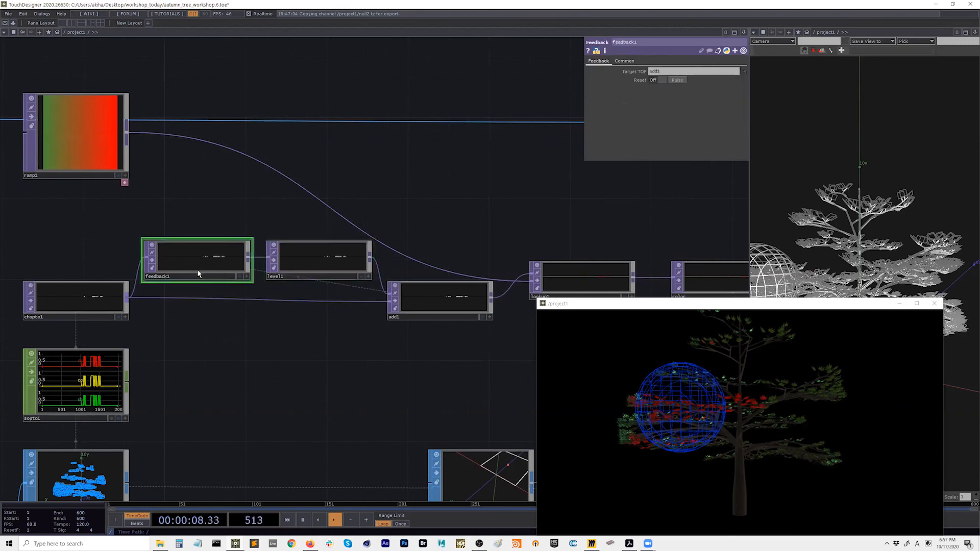
click(658, 72)
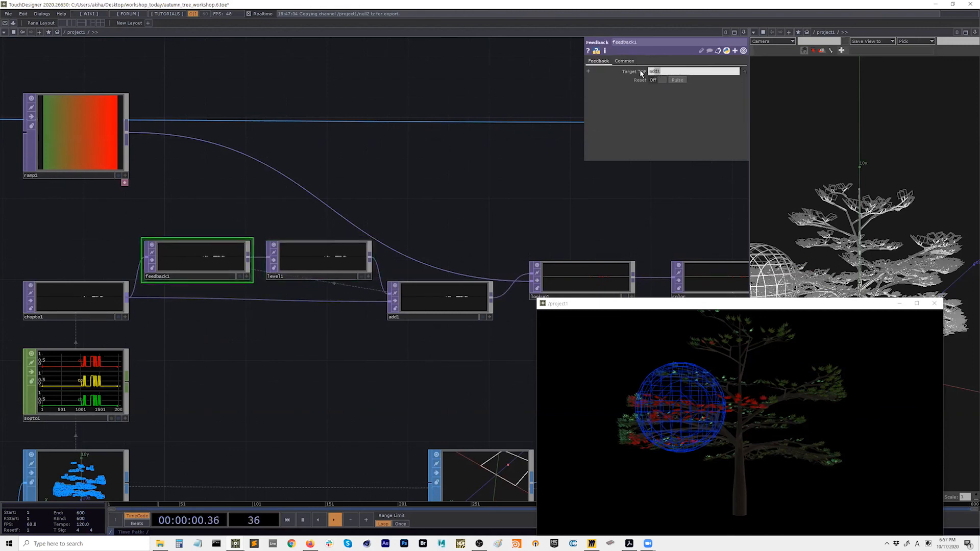
click(424, 299)
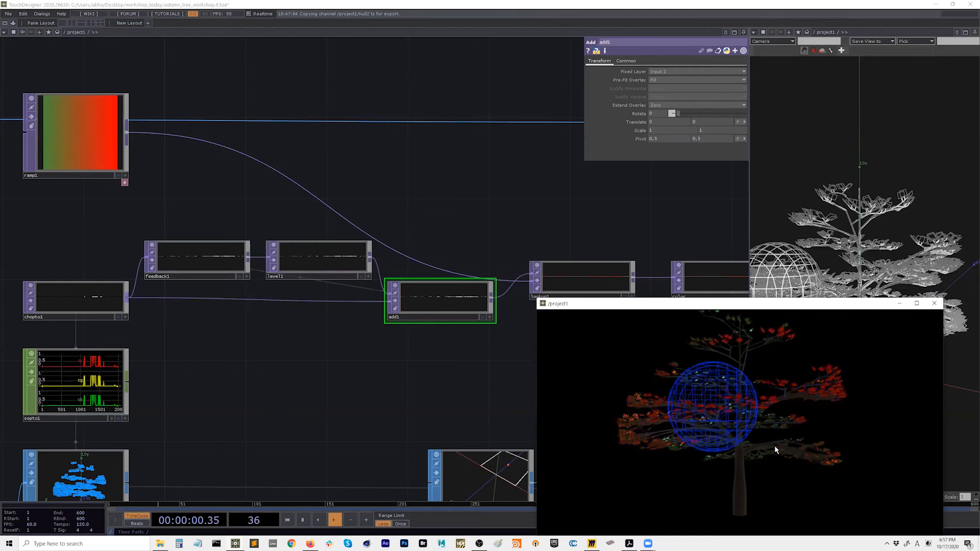
Move ramp1's red key to about the middle, and add a bright yellow key between it and the ramp's end
drag(181, 167, 208, 184)
click(122, 156)
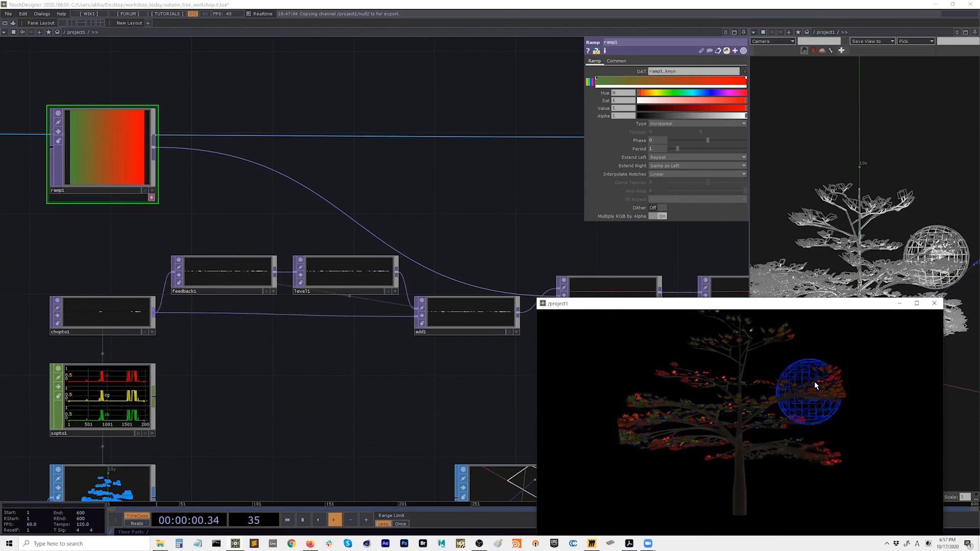
drag(746, 79, 674, 80)
click(698, 81)
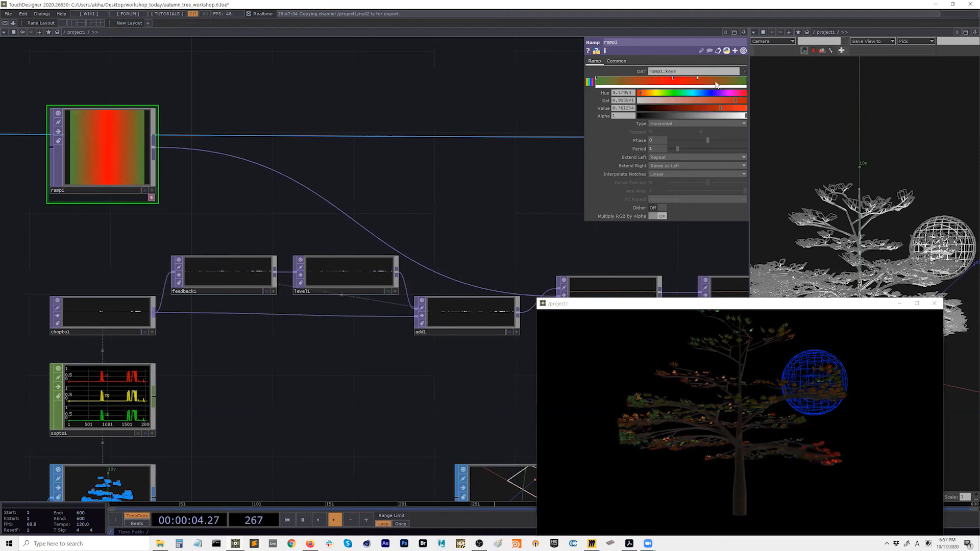
click(655, 93)
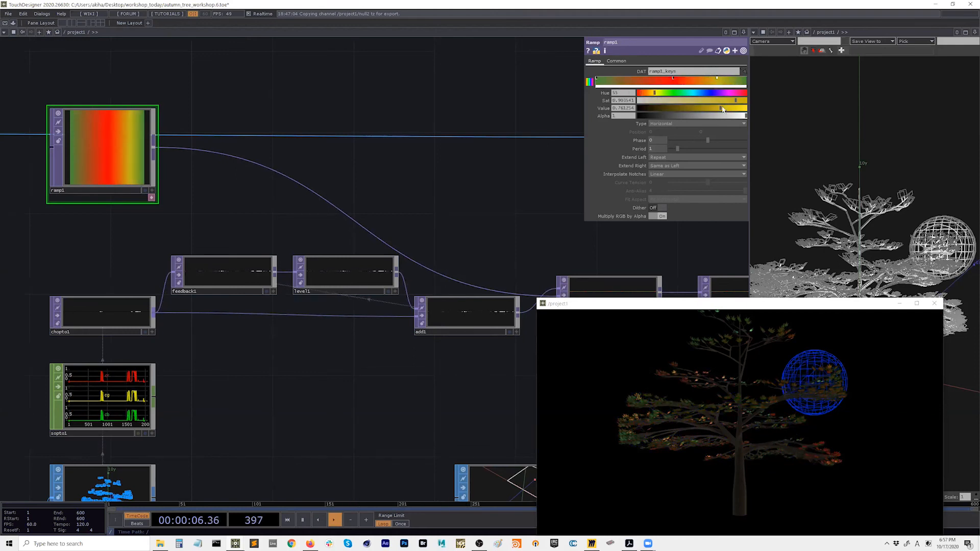
drag(722, 108, 758, 107)
Recolour ramp1's end key to orange with saturation 0.961 and value 0.989
click(746, 80)
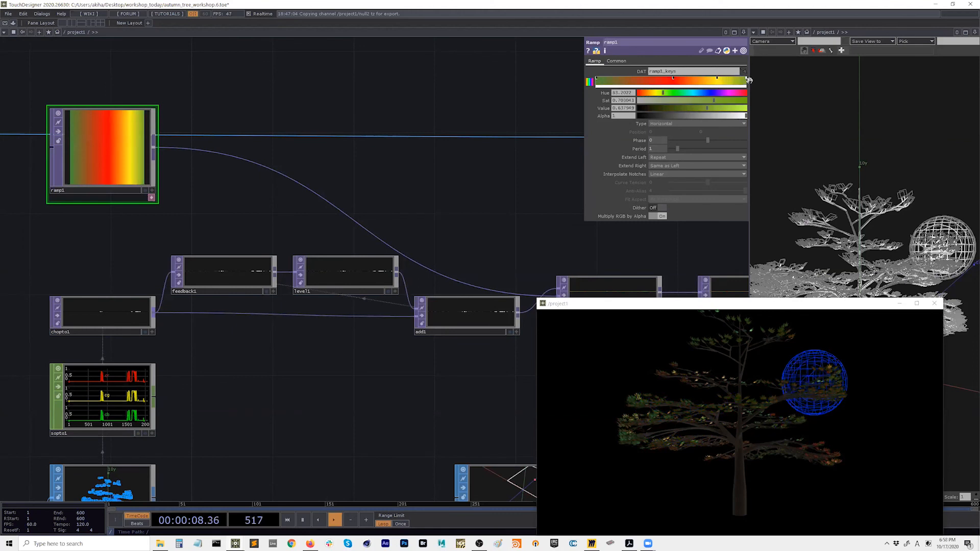
drag(659, 95, 649, 93)
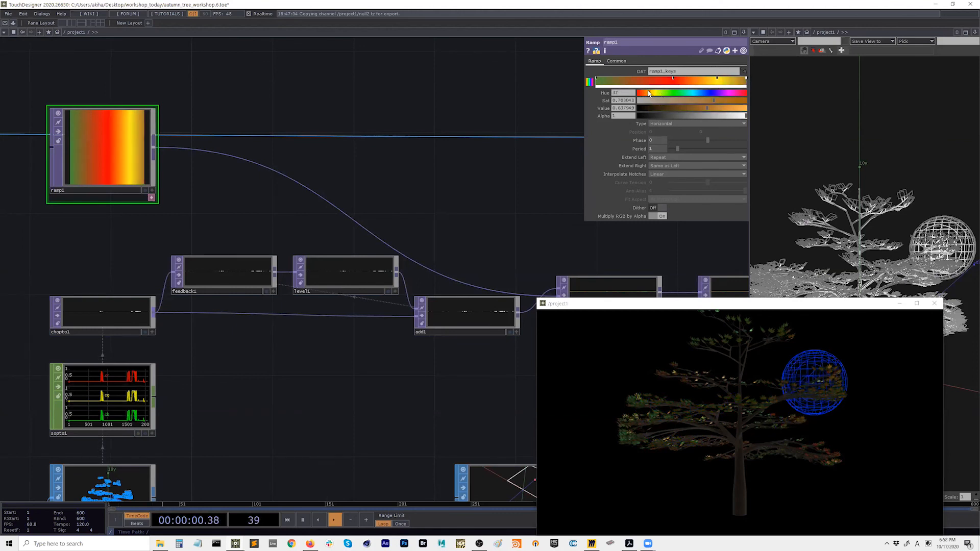
drag(721, 107, 739, 107)
click(742, 100)
click(745, 108)
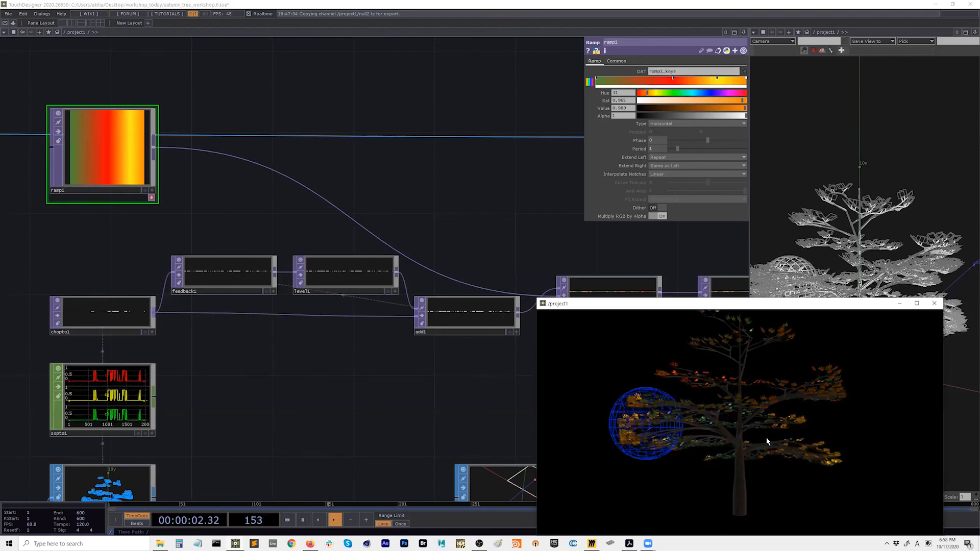
Examine the network from ramp1 to the leaf geometry and how the rendered leaves change colour as the sphere moves
scroll(304, 325, down, 8)
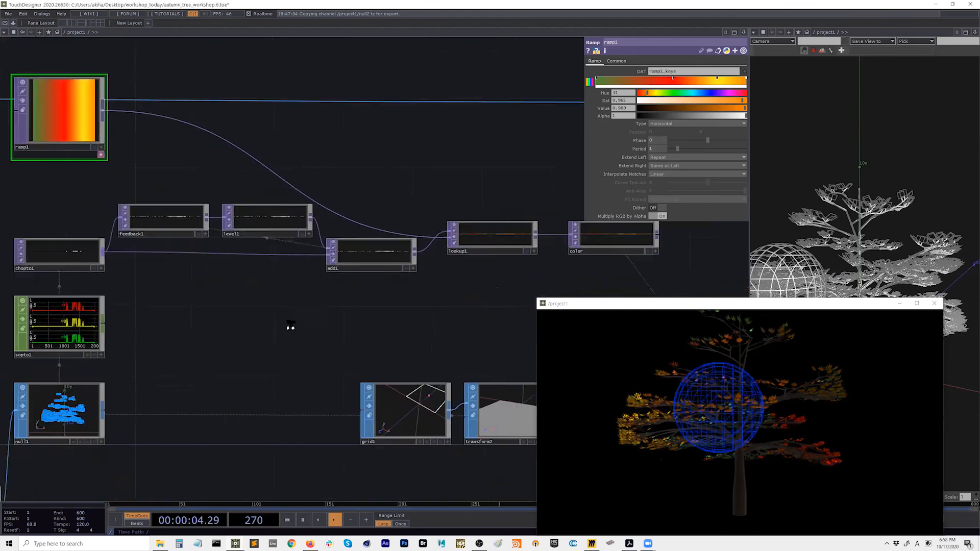
drag(312, 333, 276, 324)
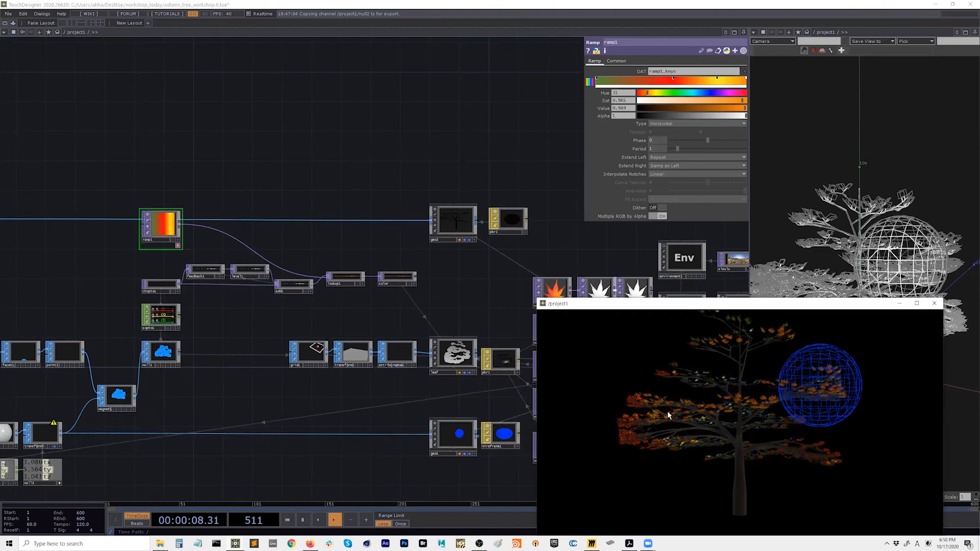
drag(243, 253, 235, 274)
scroll(240, 253, up, 2)
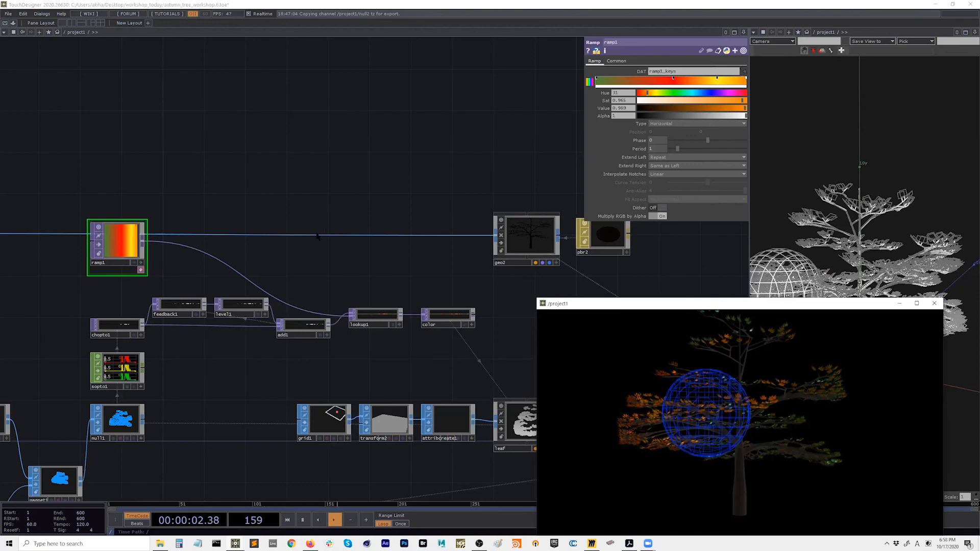
drag(355, 270, 346, 290)
middle_drag(315, 278, 348, 280)
drag(348, 280, 351, 262)
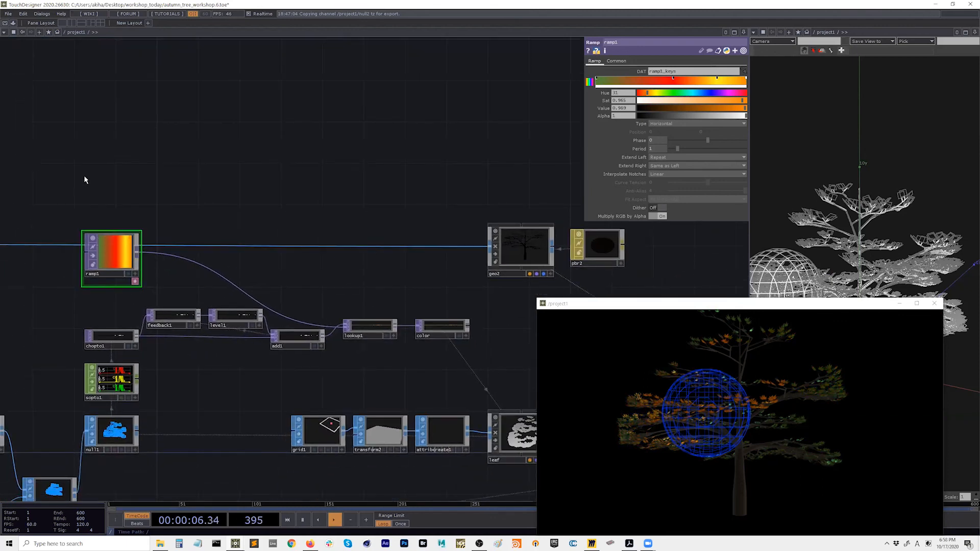
Select ramp1 and the chain from chopto1 to color together, and move them up to leave space above sopto1
drag(95, 175, 470, 351)
drag(440, 317, 440, 265)
click(199, 349)
drag(173, 368, 216, 369)
scroll(200, 361, up, 3)
scroll(221, 369, down, 3)
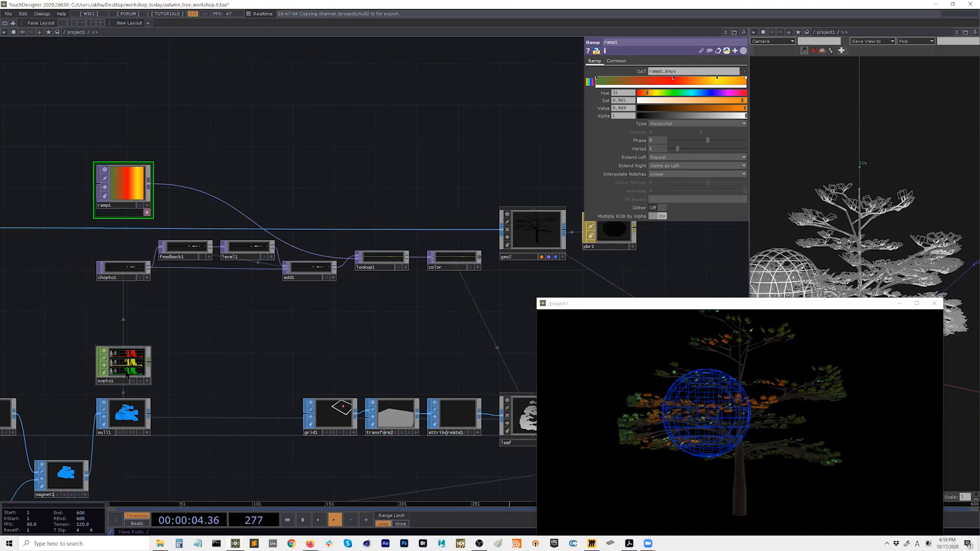
Branch a Noise TOP off chopto1's output and place it in the free space below feedback1
drag(212, 357, 201, 357)
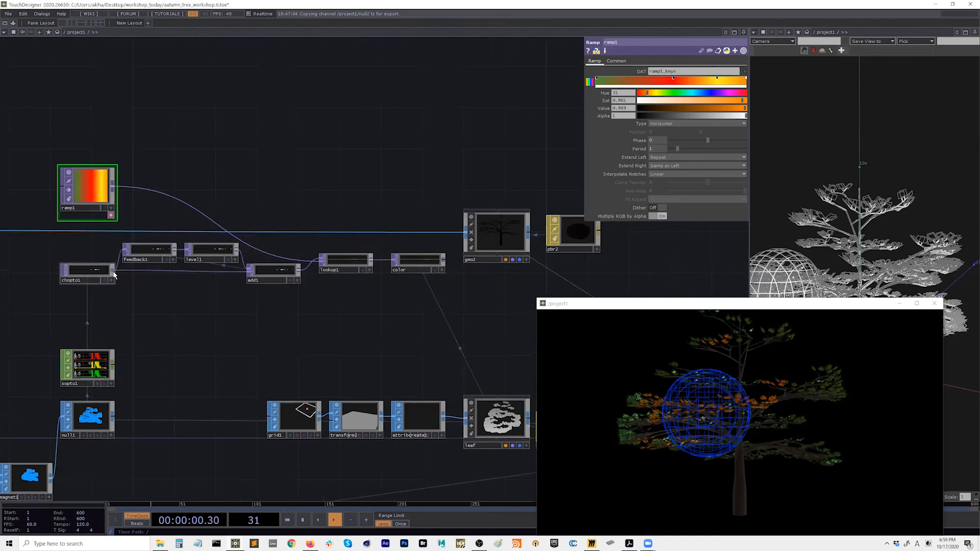
scroll(94, 278, up, 2)
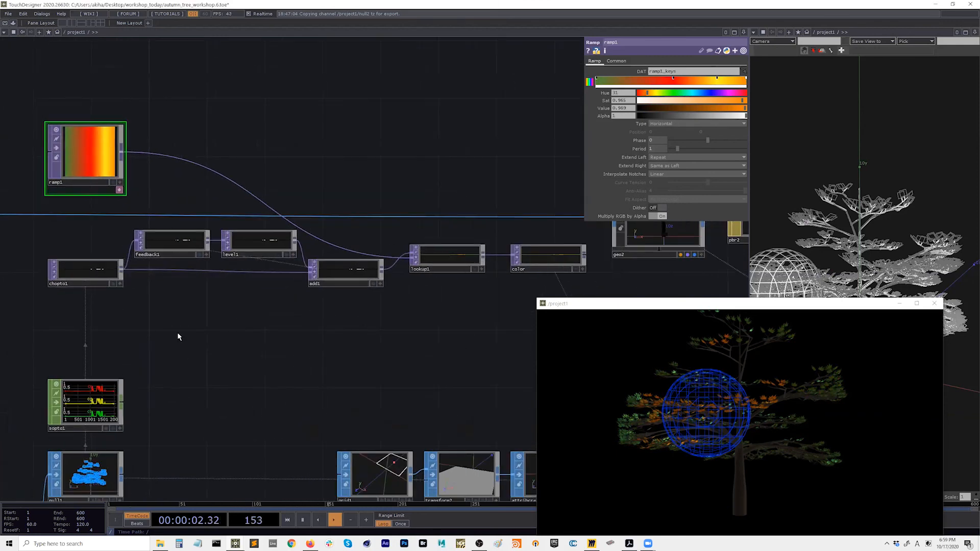
scroll(177, 332, up, 2)
drag(103, 274, 100, 271)
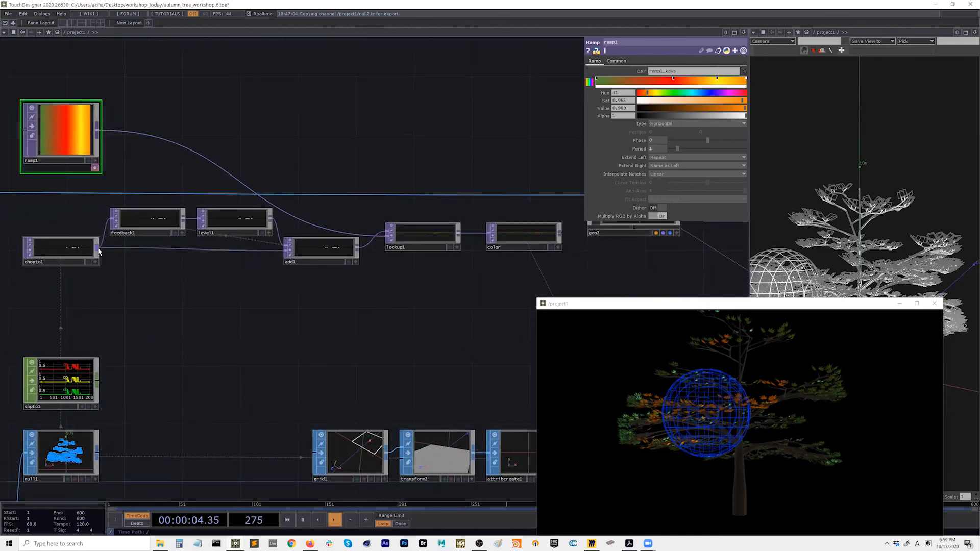
right_click(98, 251)
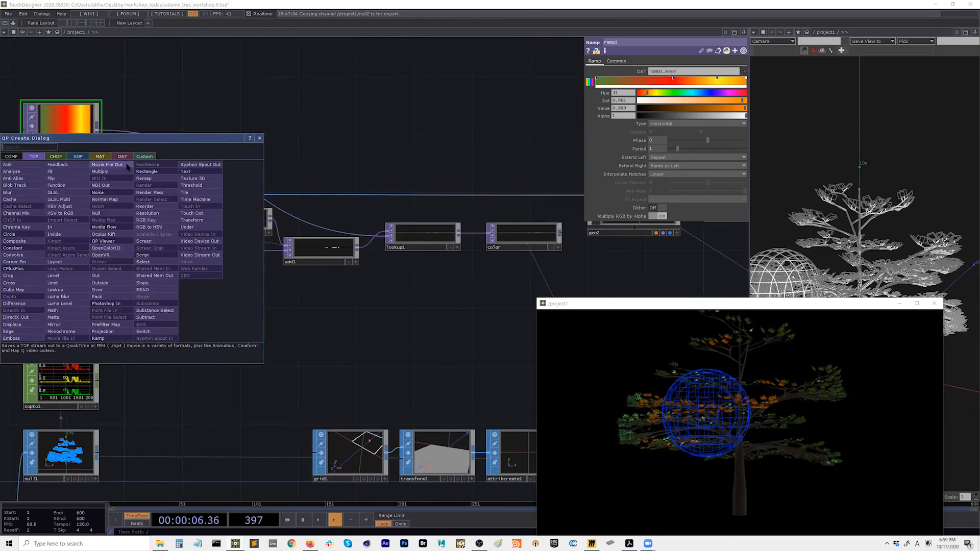
text(nois)
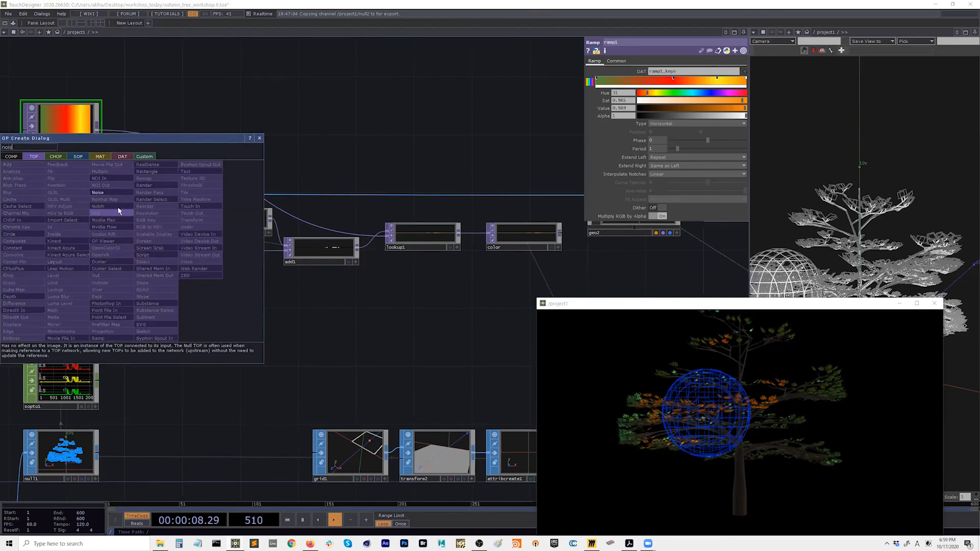
key(Return)
click(146, 314)
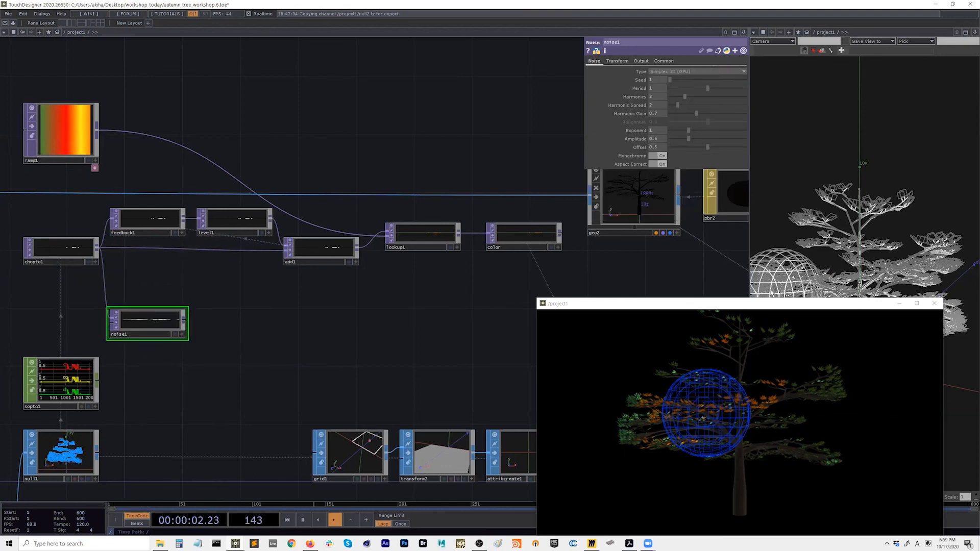
Turn off Monochrome on noise1 and set its pixel format to 16-bit float (RGBA)
click(656, 157)
scroll(138, 324, up, 5)
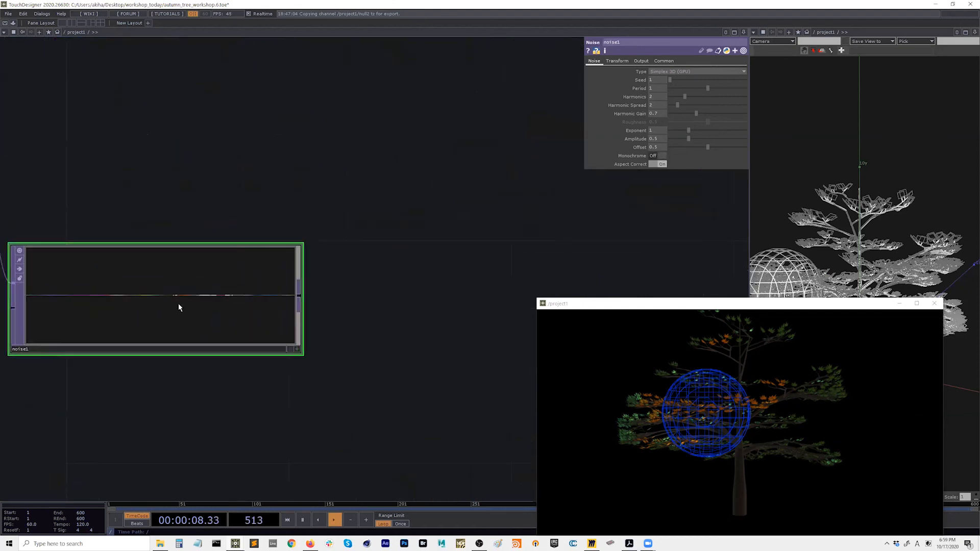
click(664, 61)
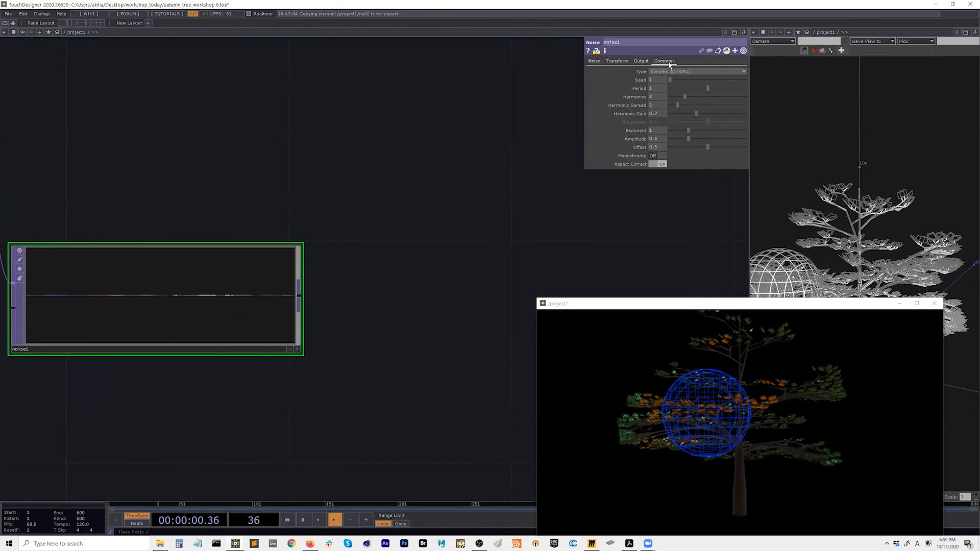
click(670, 131)
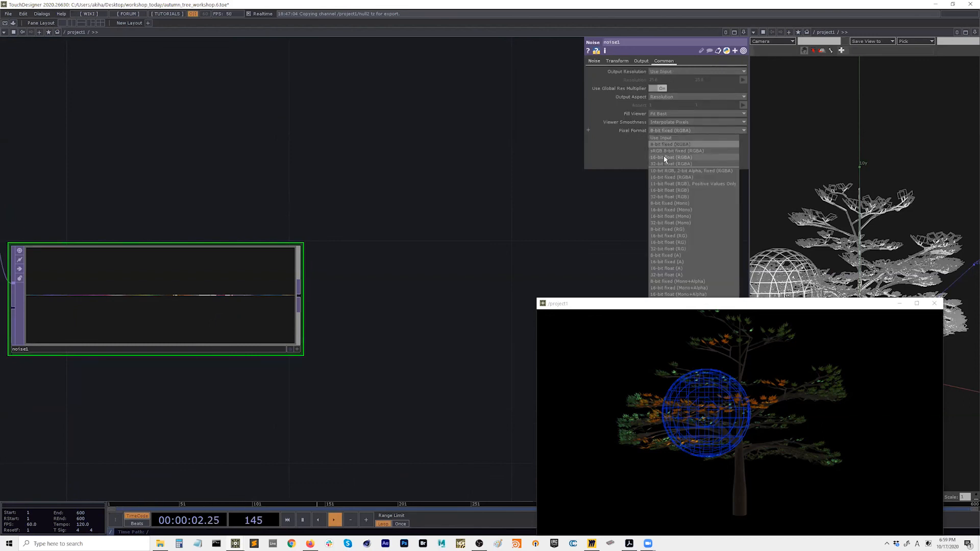
click(665, 158)
Animate noise1 by setting its Z translation to the expression absTime.seconds
click(617, 60)
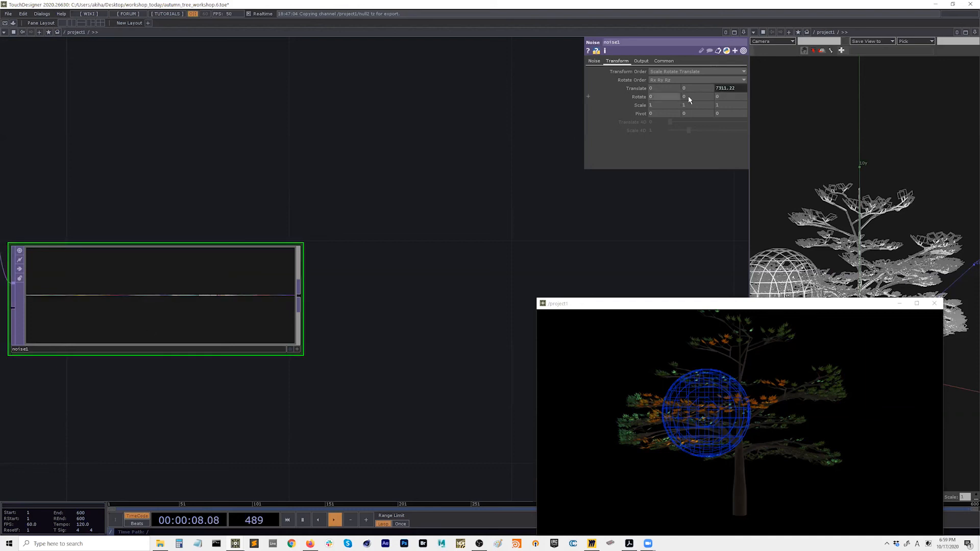
click(737, 87)
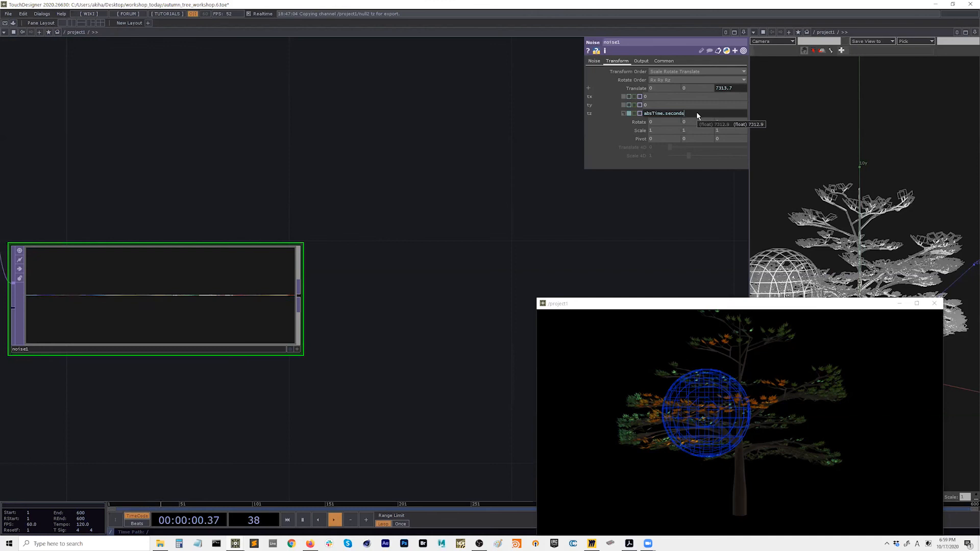
Slow down noise1's animation by setting its Z translation expression to absTime.seconds*0.3
text(*0)
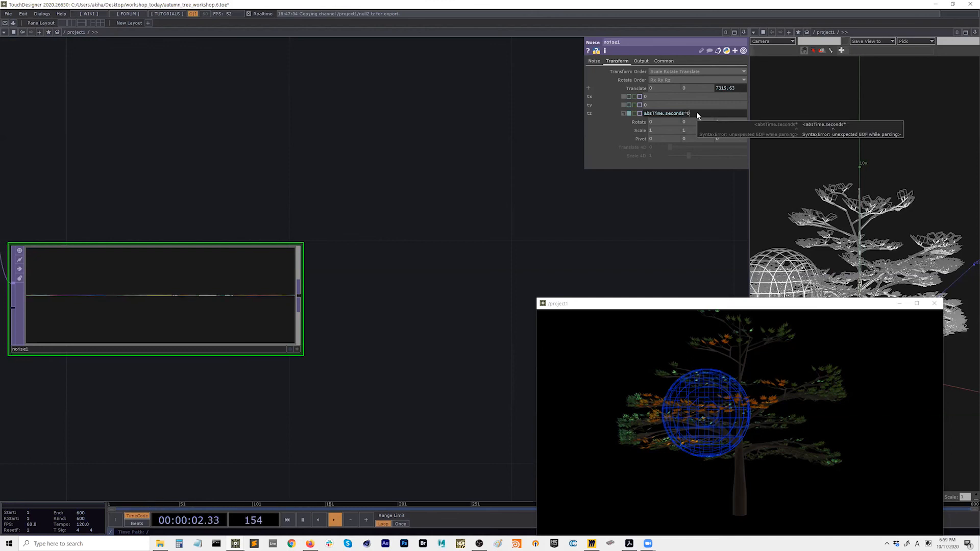
text(.3)
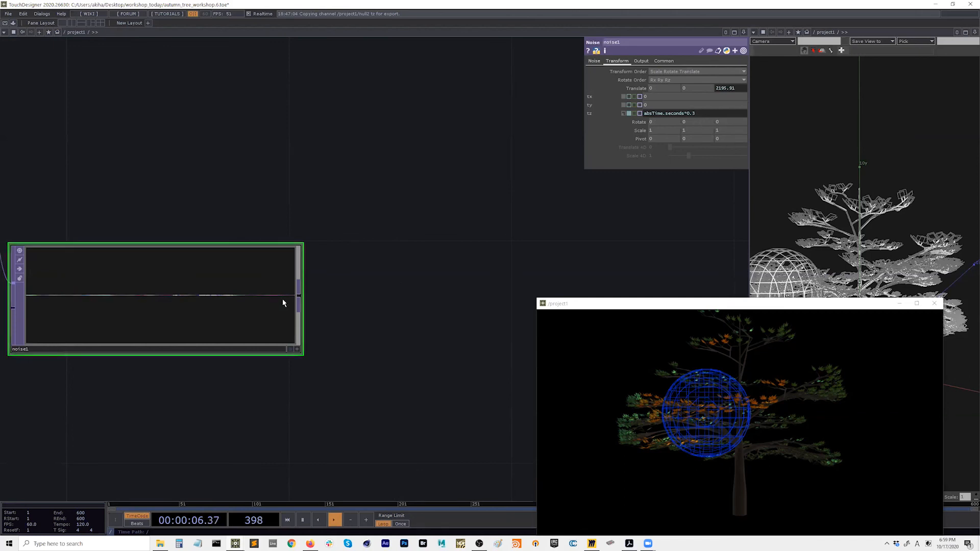
Add a Null TOP after noise1 and place it in the free space below the color null
scroll(202, 314, down, 4)
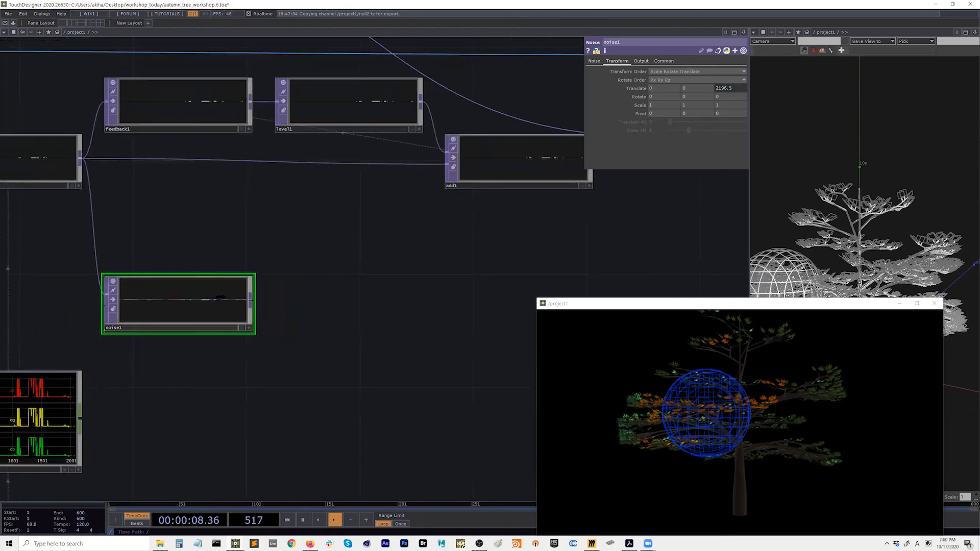
drag(399, 301, 356, 310)
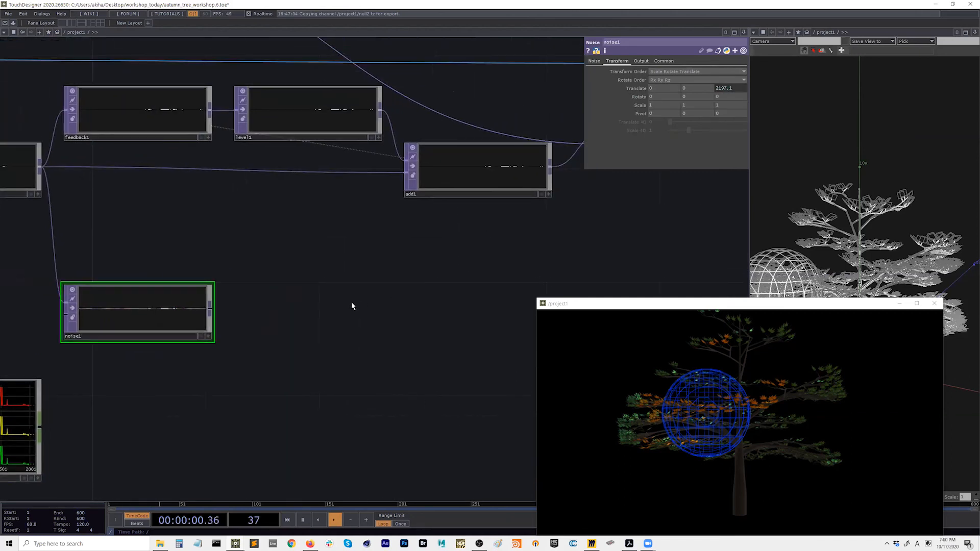
right_click(212, 315)
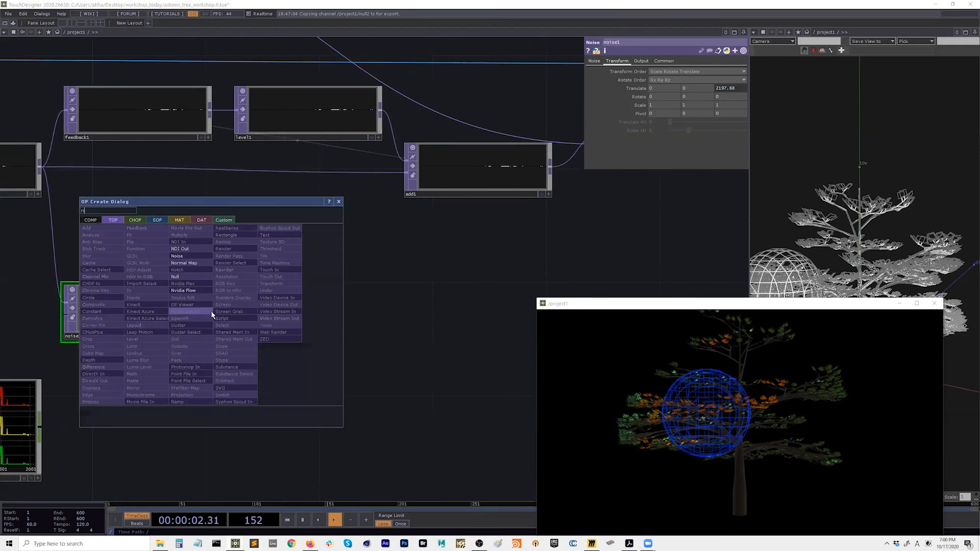
click(196, 276)
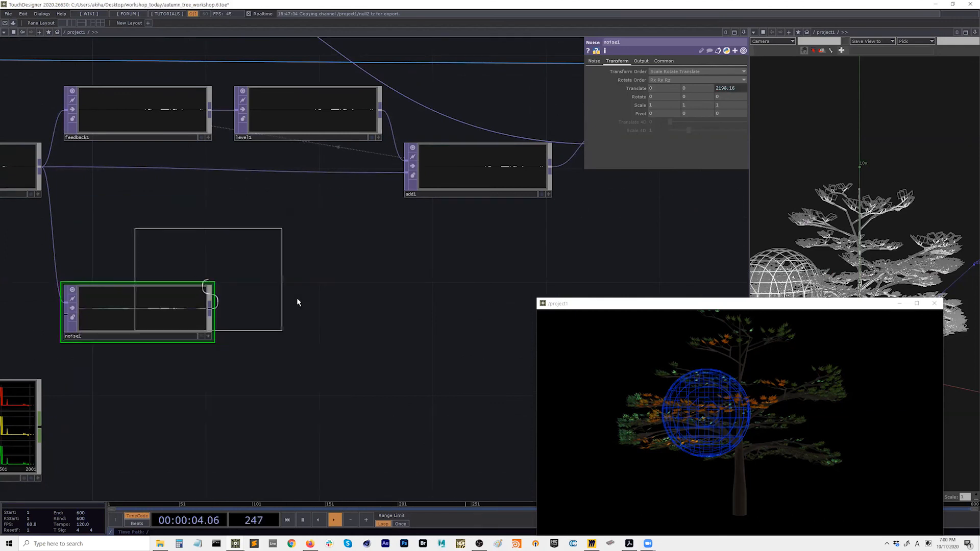
click(459, 303)
drag(455, 368, 253, 357)
scroll(360, 377, down, 2)
drag(155, 313, 458, 313)
drag(425, 340, 356, 335)
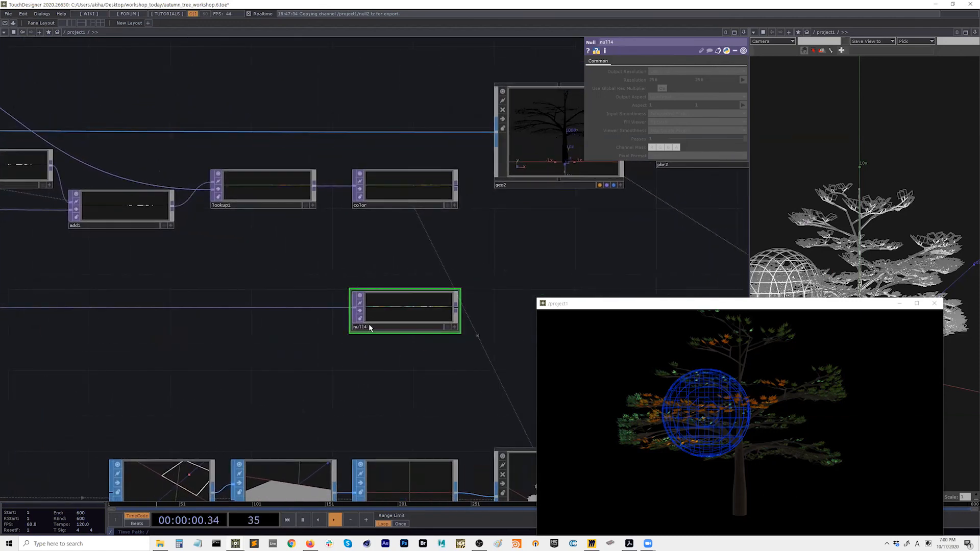
Rename the new null after noise1 as rotation
click(370, 327)
text(rotat)
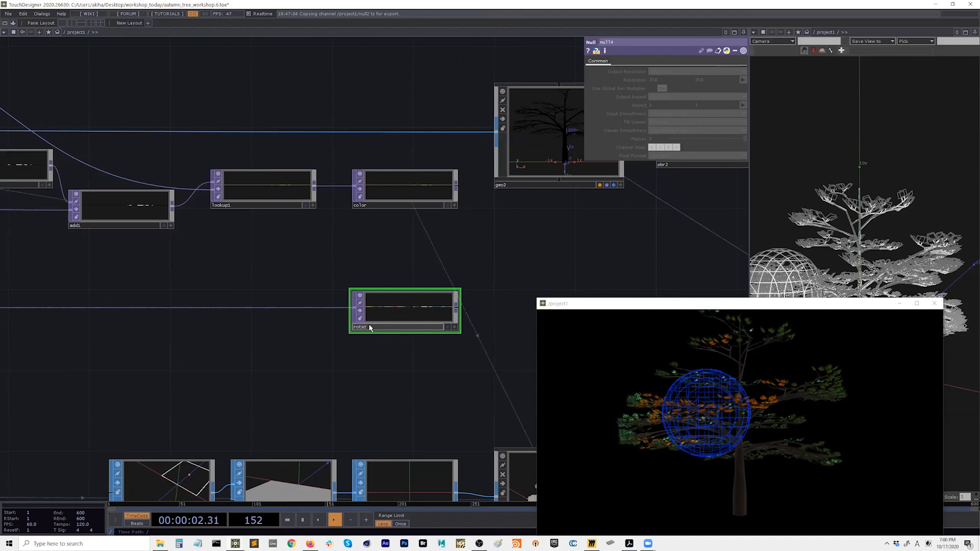
text(ion)
key(Return)
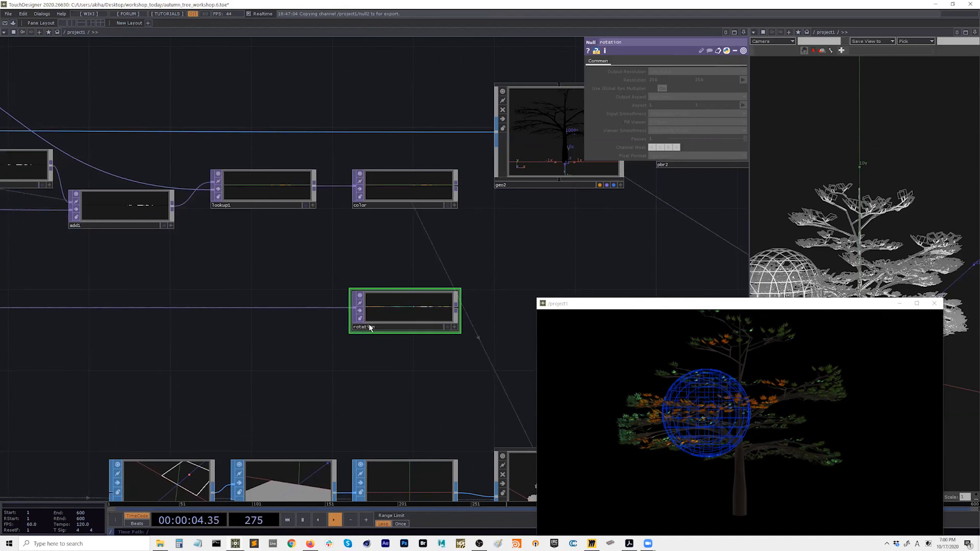
Assign rotation as the leaf geometry's Rotate OP and map Rotate X, Y and Z to r, g and b
drag(328, 331, 306, 326)
drag(408, 337, 437, 296)
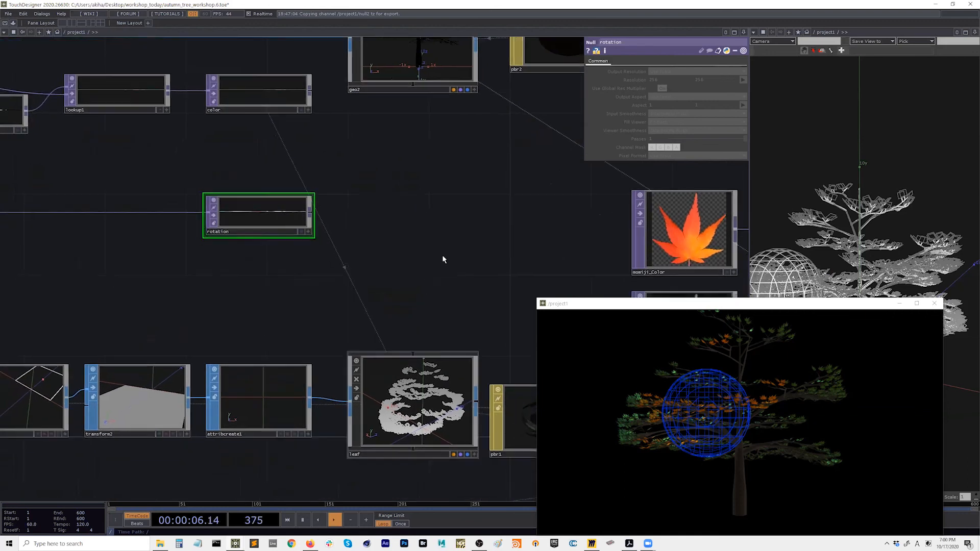
click(413, 357)
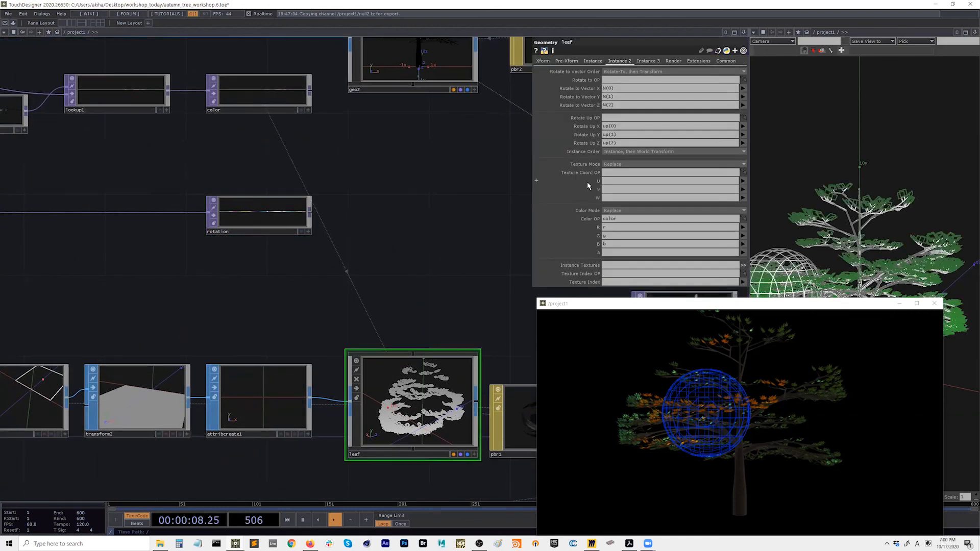
click(597, 62)
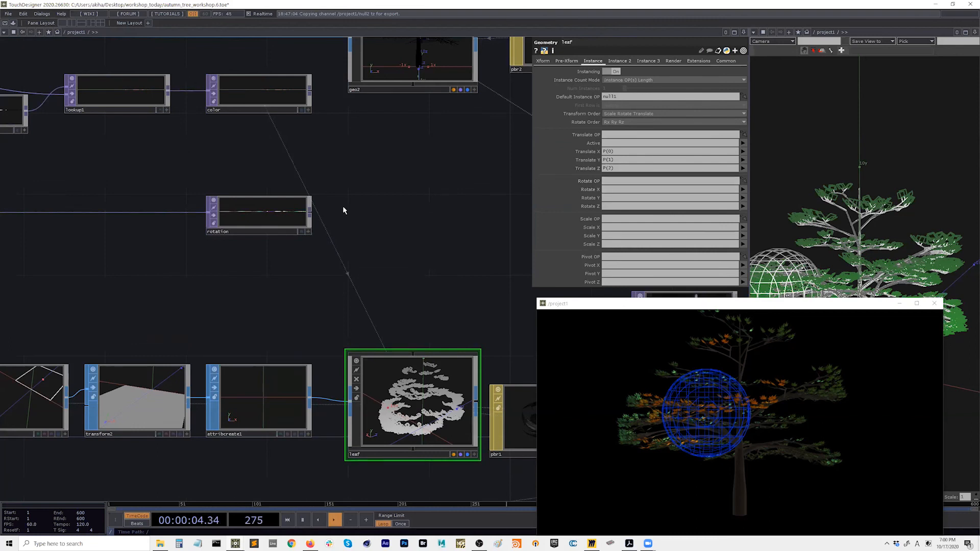
drag(264, 217, 624, 185)
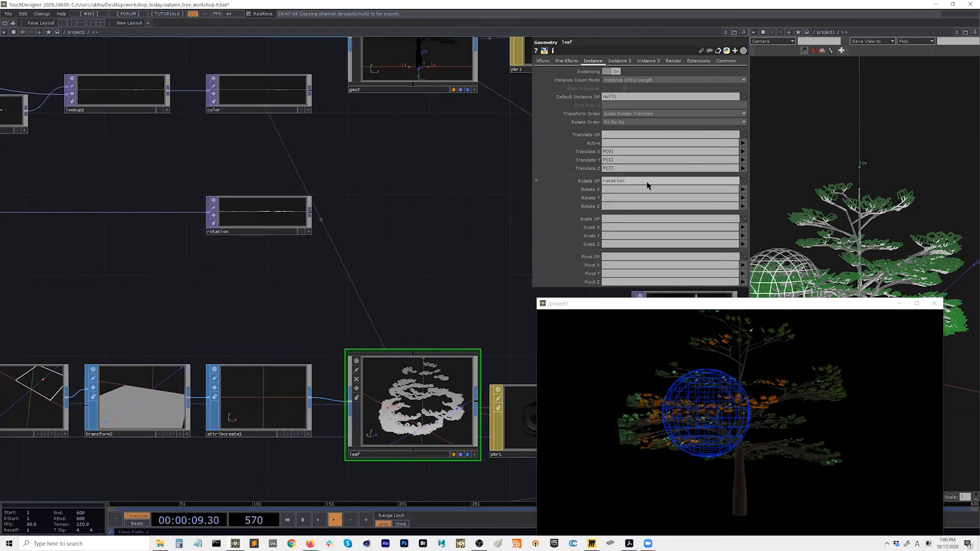
click(745, 192)
click(743, 199)
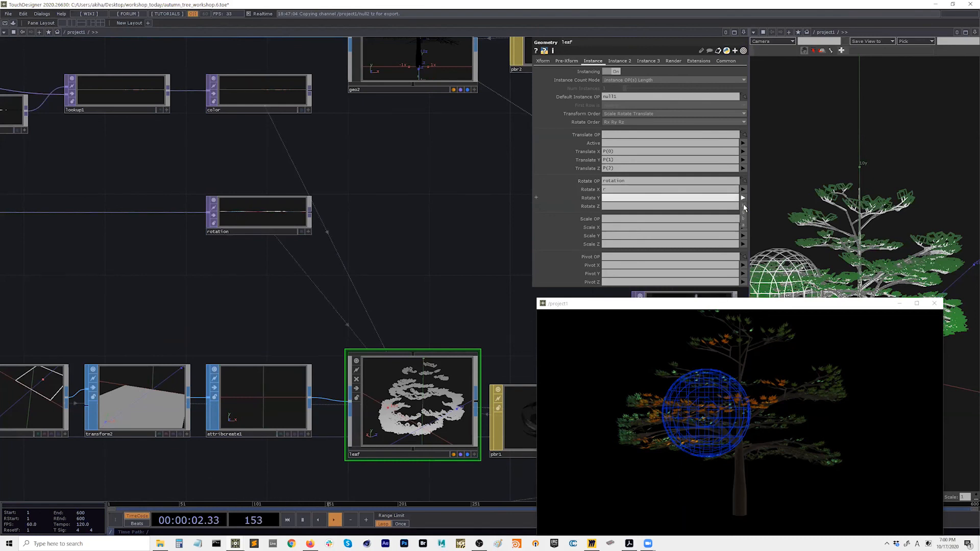
click(743, 211)
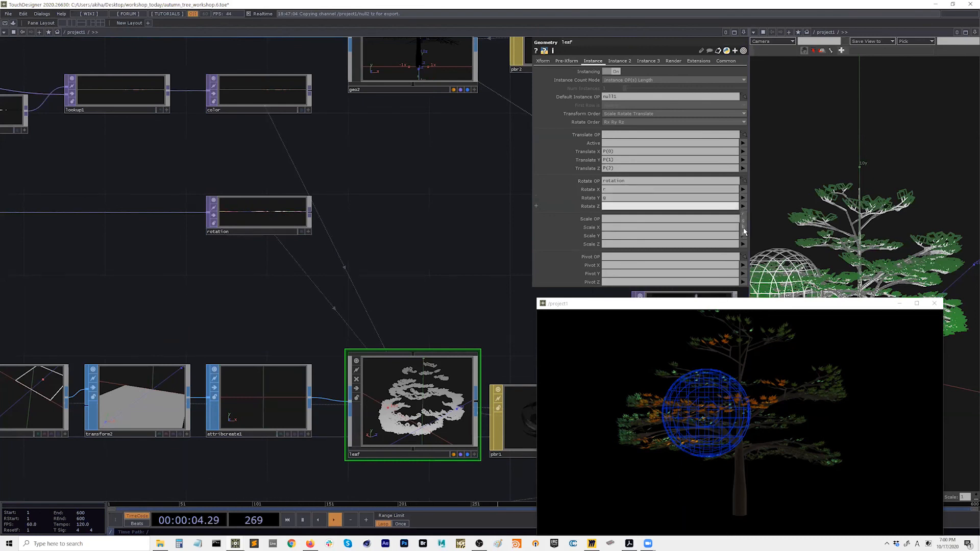
Try the leaf geometry's Rotate to Vector Order options and set it to Rotate, then Rotate-To
drag(484, 267, 567, 274)
drag(315, 287, 273, 285)
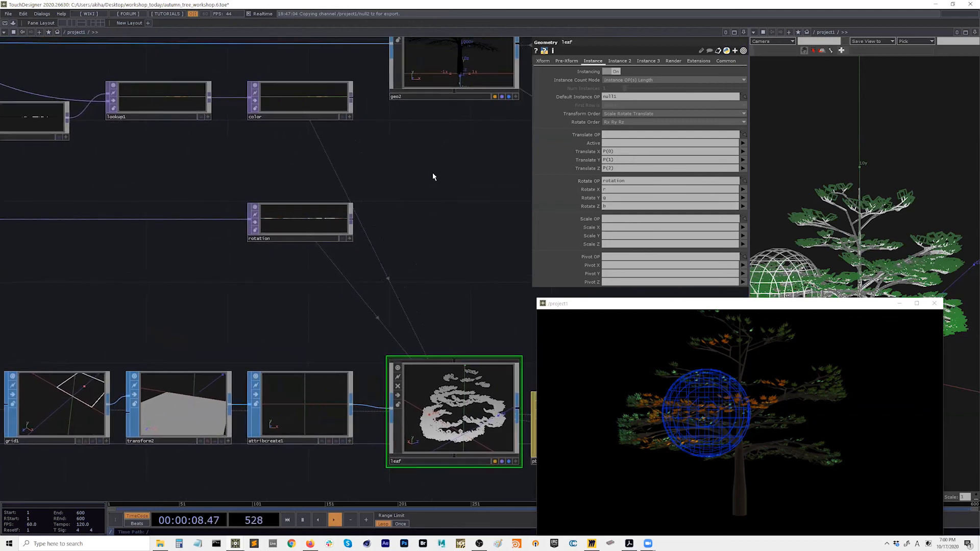
click(618, 62)
click(630, 72)
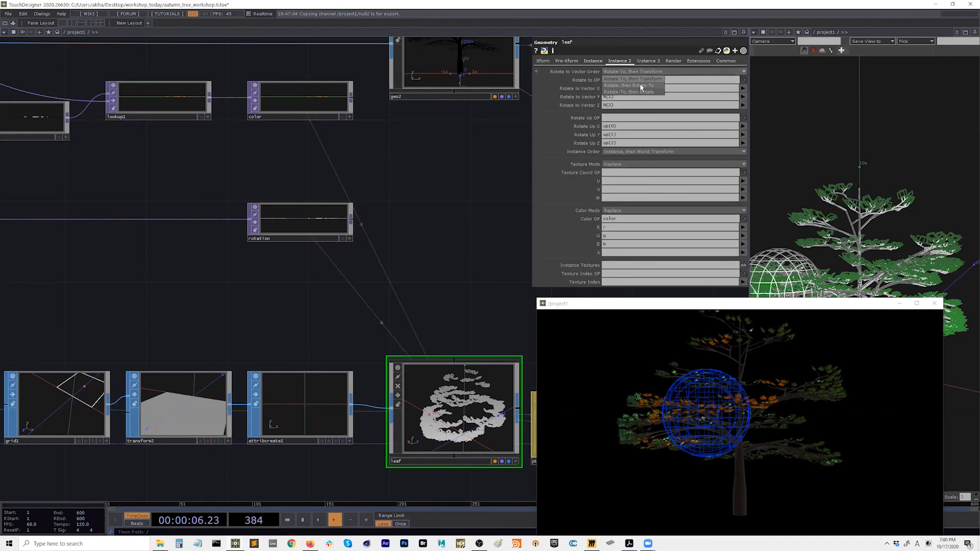
click(641, 85)
click(640, 72)
click(637, 93)
click(639, 72)
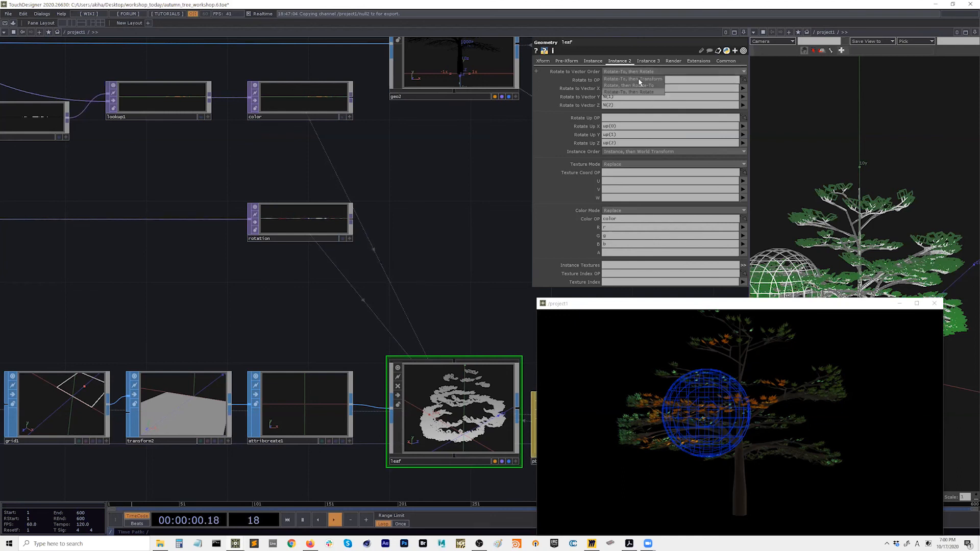
click(641, 86)
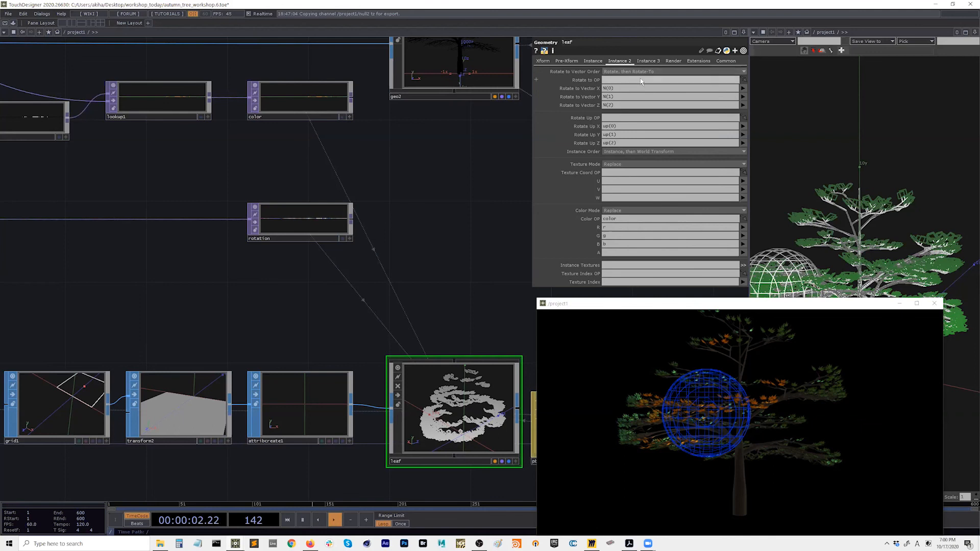
Set noise1's amplitude to 60, period to 0.817, harmonic spread to 2.13 and harmonic gain to 0.547, and adjust its exponent
drag(115, 270, 199, 255)
click(61, 222)
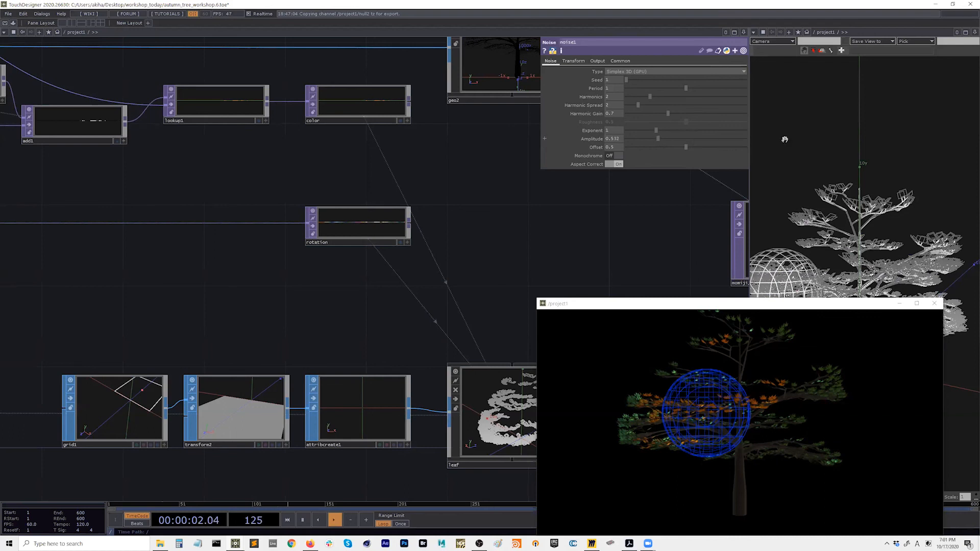
middle_drag(615, 127, 620, 135)
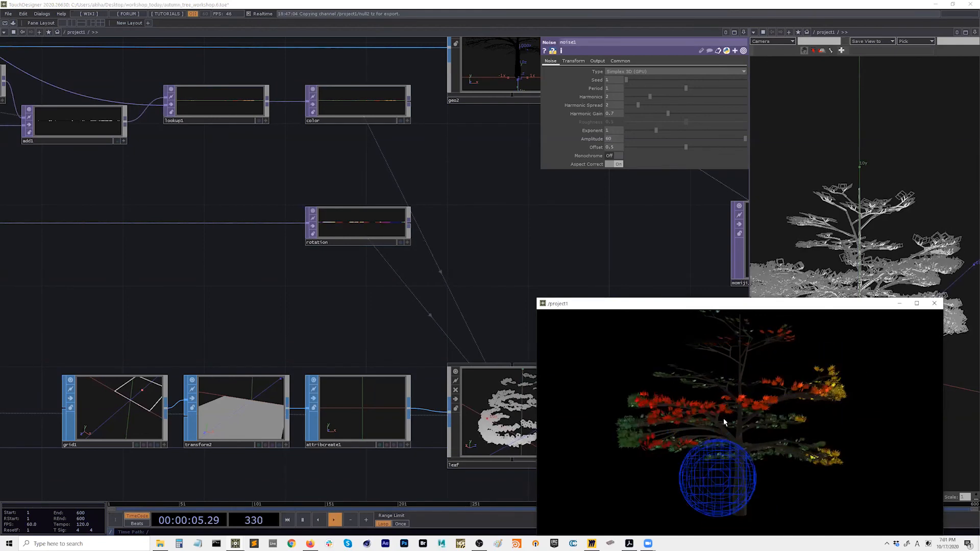
drag(689, 90, 670, 131)
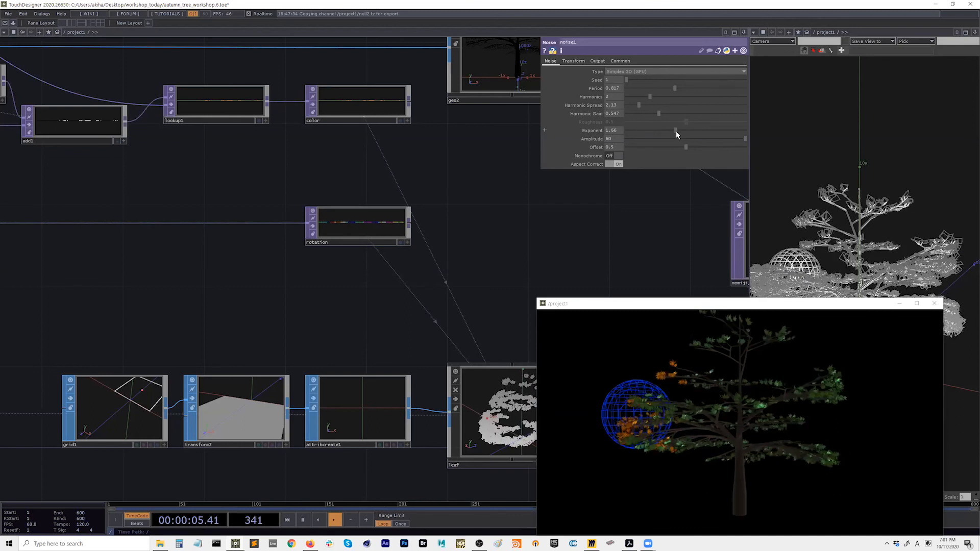
drag(654, 130, 657, 131)
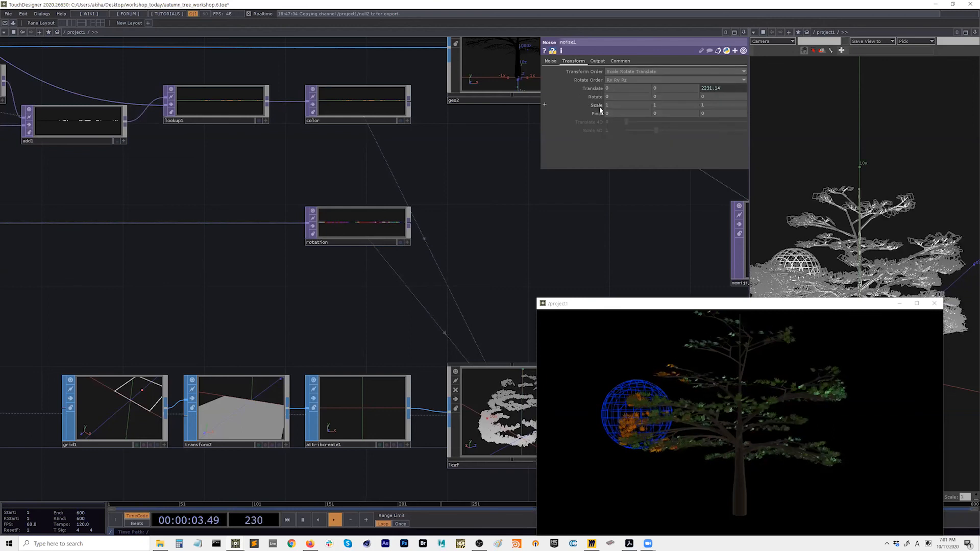
Try a noise1 transform scale of 27.8, and reduce it to 1.8 on all three axes
mouse_move(598, 106)
middle_down()
mouse_move(595, 87)
mouse_move(545, 104)
mouse_move(598, 94)
middle_up()
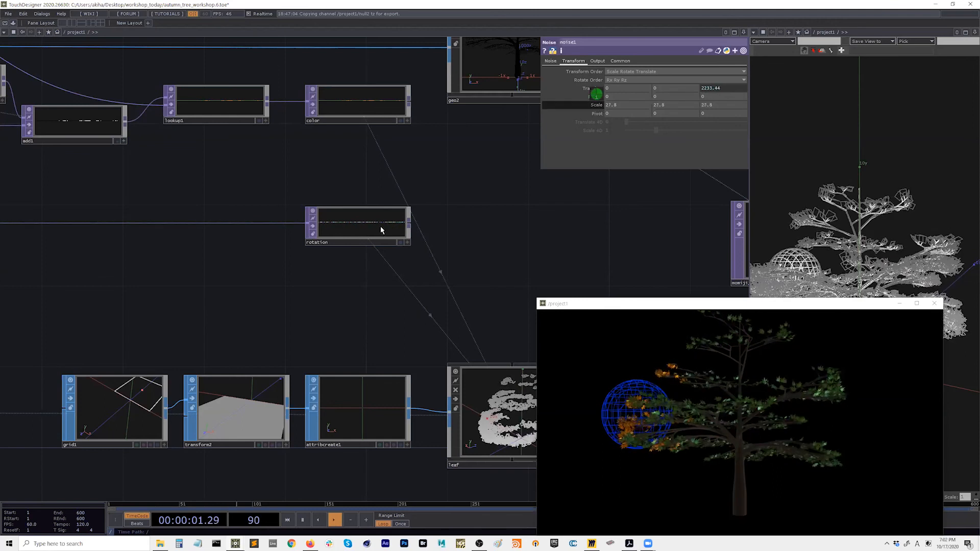
scroll(358, 225, up, 5)
scroll(402, 202, up, 4)
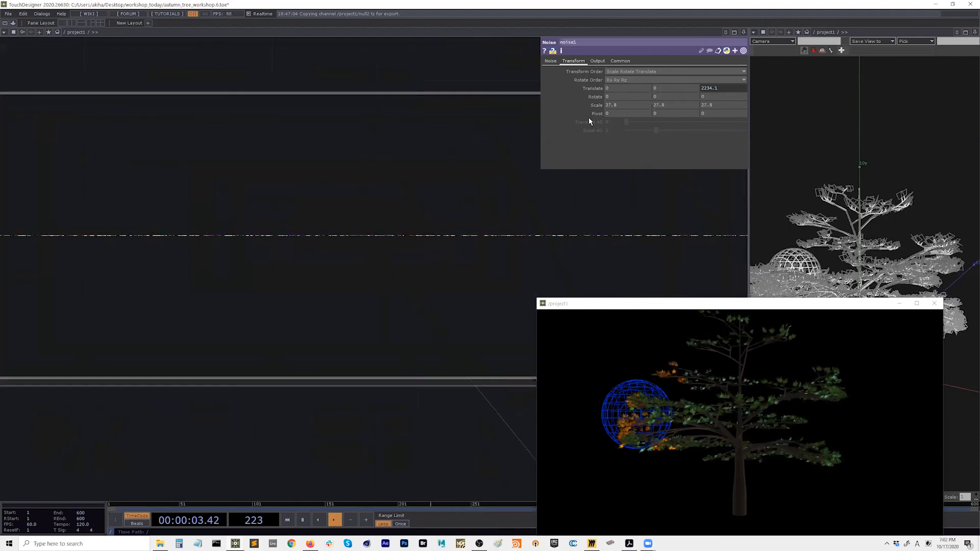
middle_drag(592, 90, 591, 96)
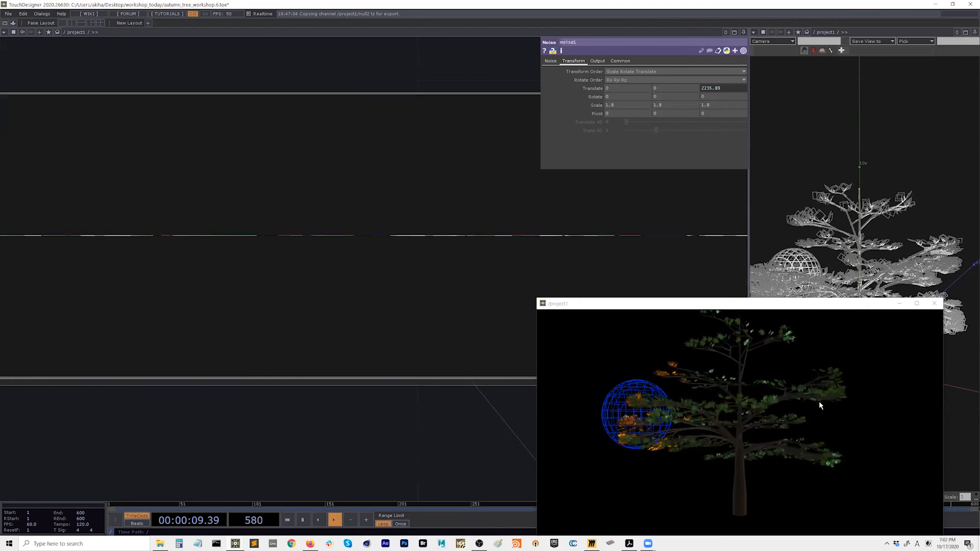